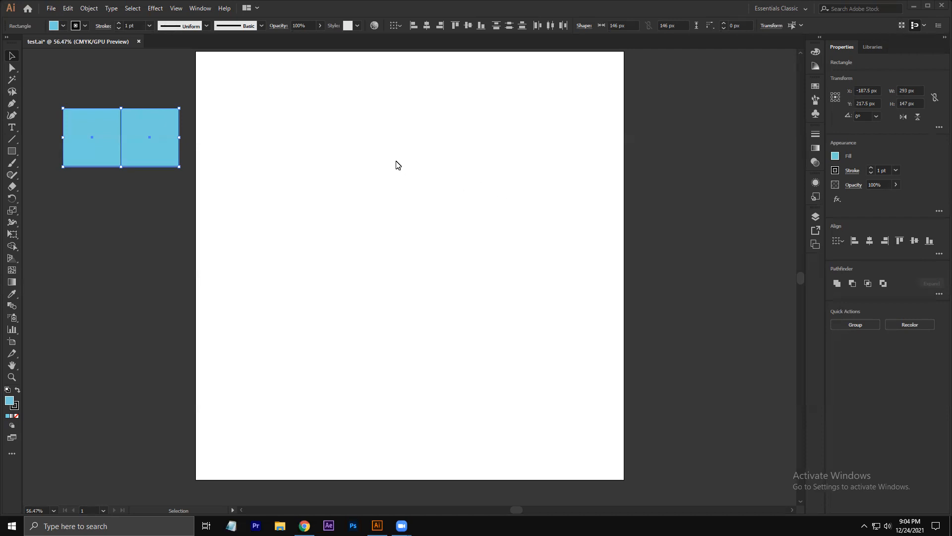
# Open the Adobe Fonts website from Illustrator to find more fonts
pyautogui.click(111, 9)
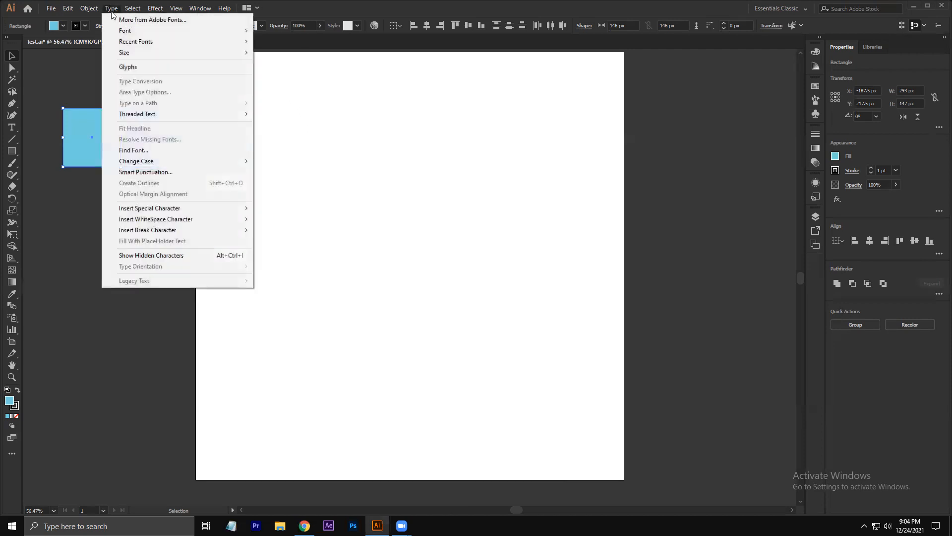
pyautogui.click(138, 21)
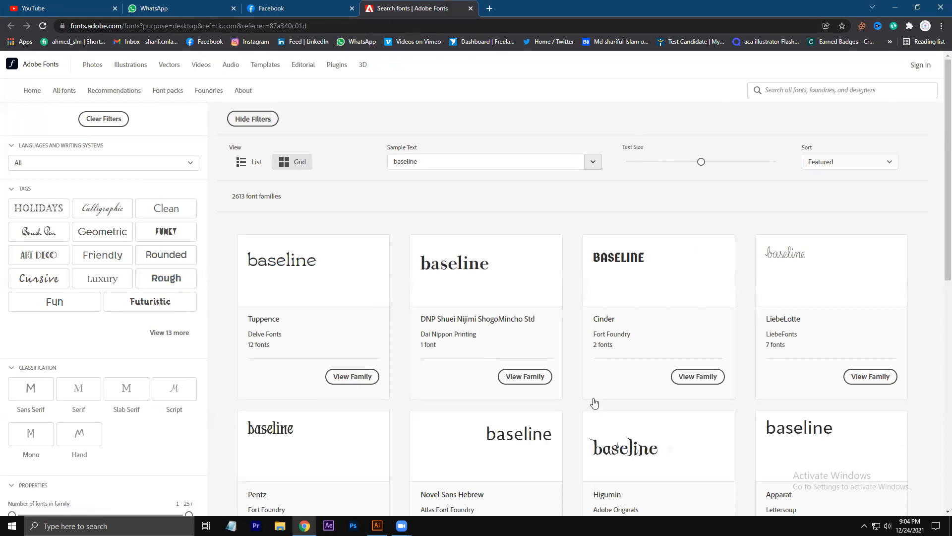
# Look over the font families and the language, tag, classification and property filters on the Adobe Fonts page
pyautogui.scroll(-8, 932, 321)
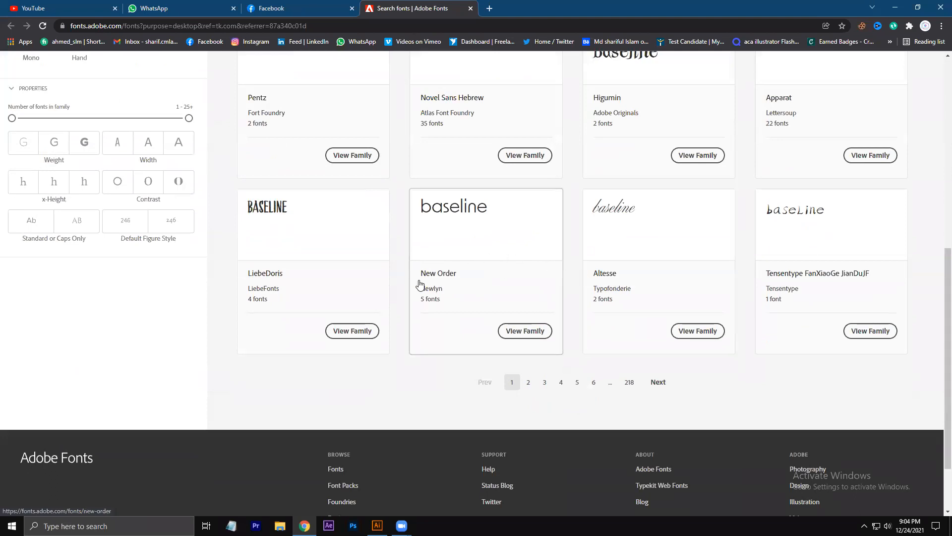
pyautogui.scroll(5, 861, 293)
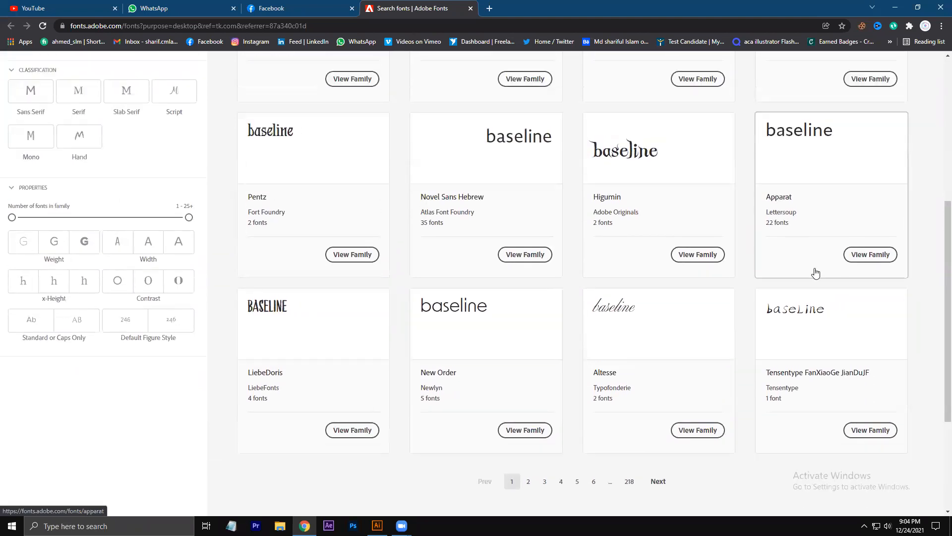
pyautogui.scroll(3, 749, 265)
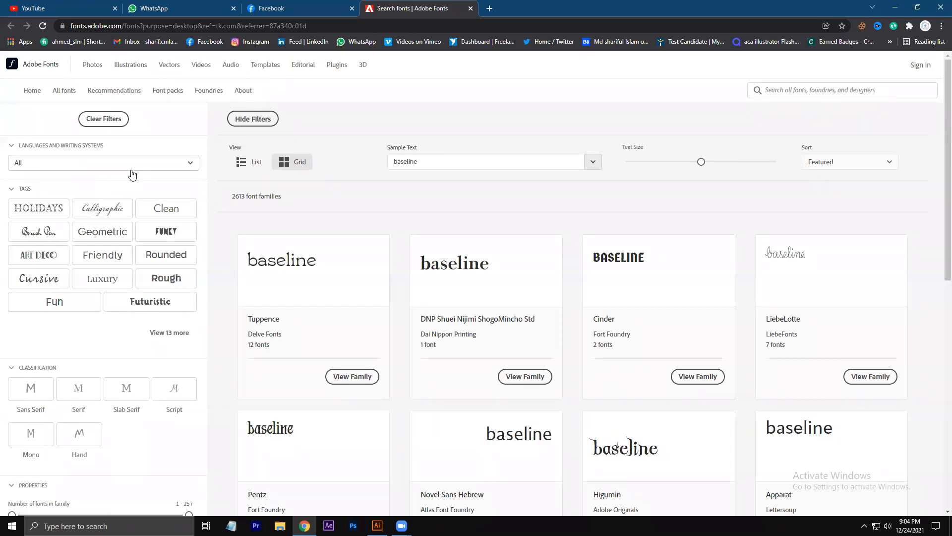
pyautogui.scroll(-3, 132, 189)
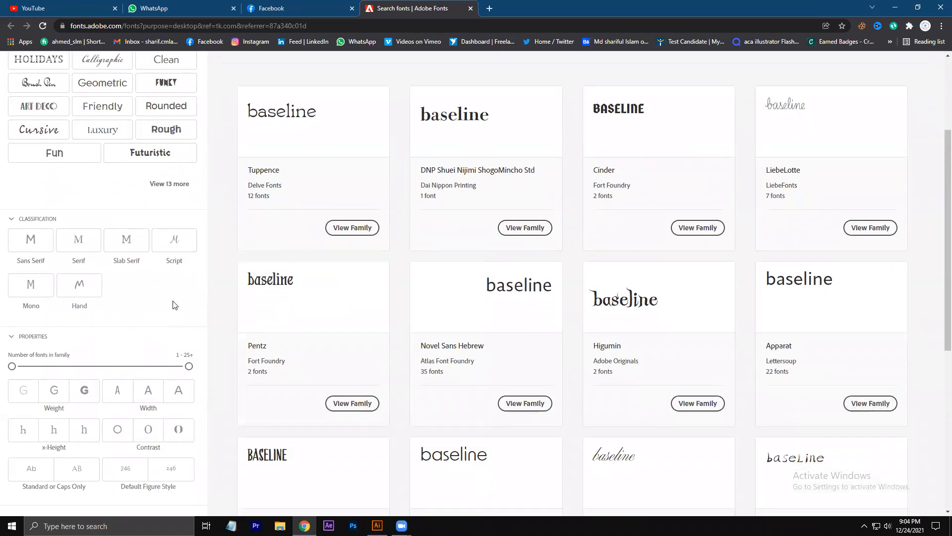
pyautogui.scroll(-1, 171, 296)
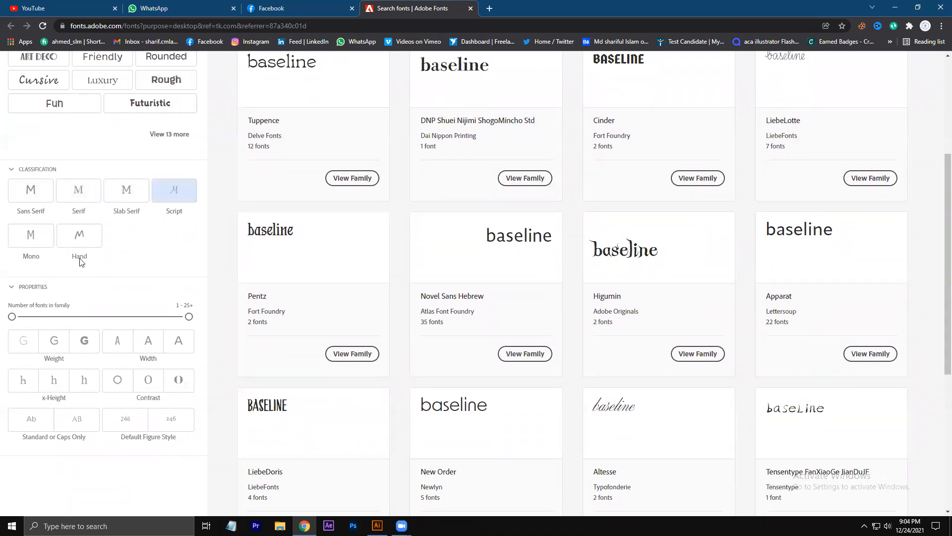
pyautogui.scroll(-1, 187, 250)
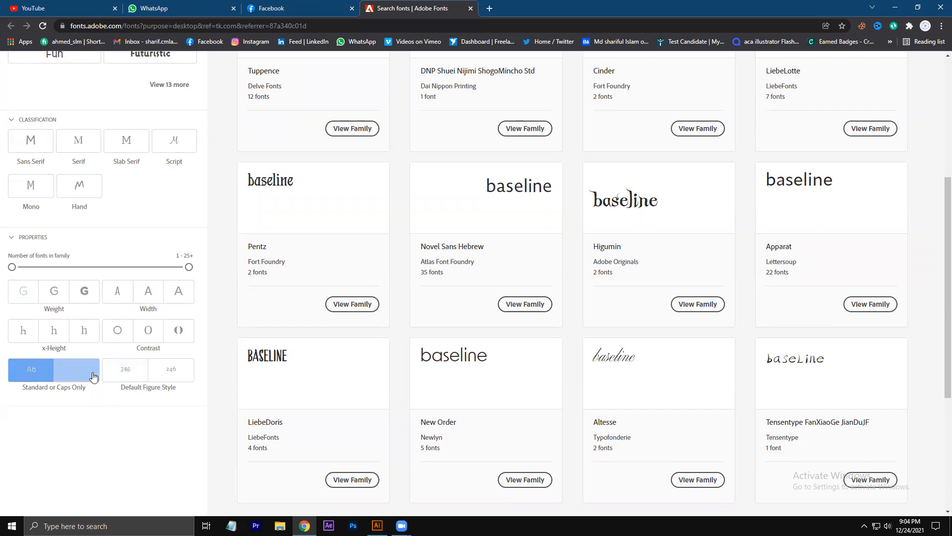
pyautogui.scroll(2, 131, 214)
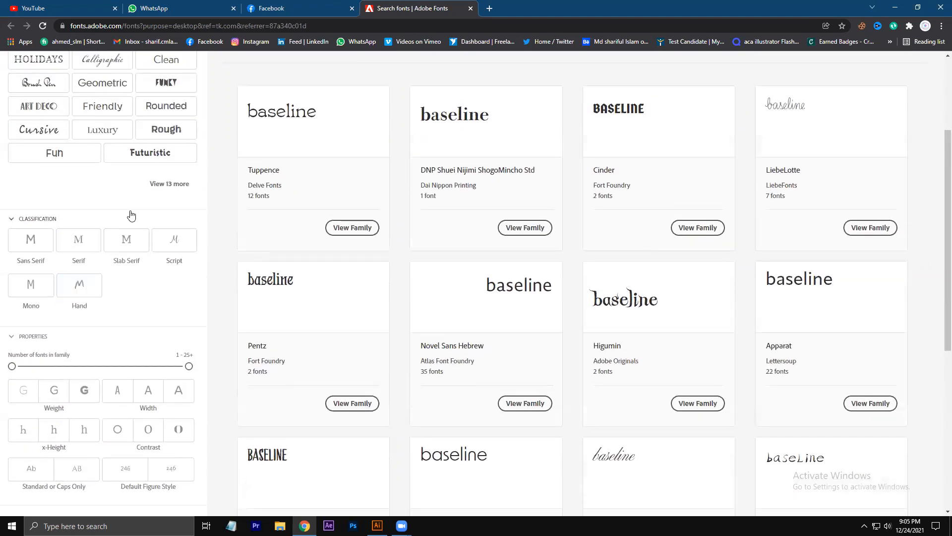
pyautogui.scroll(3, 131, 215)
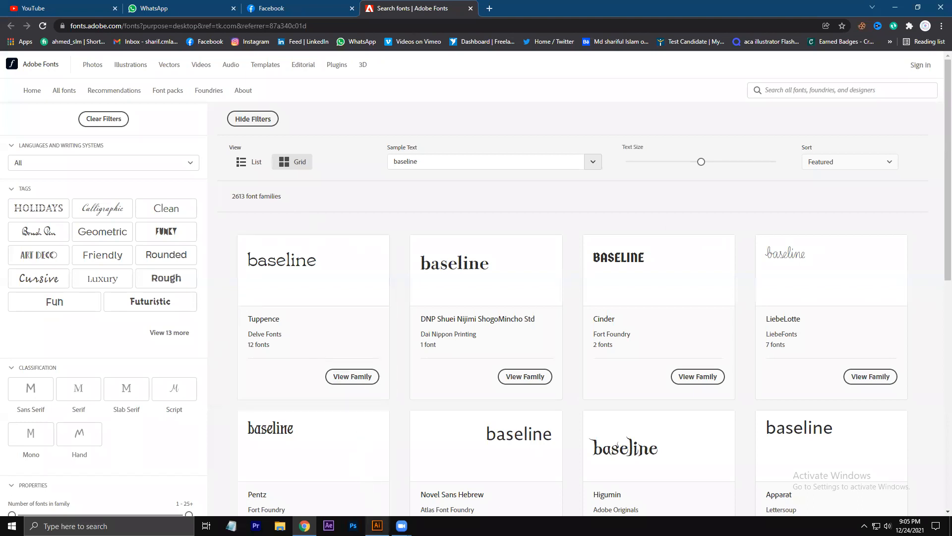
pyautogui.moveTo(377, 525)
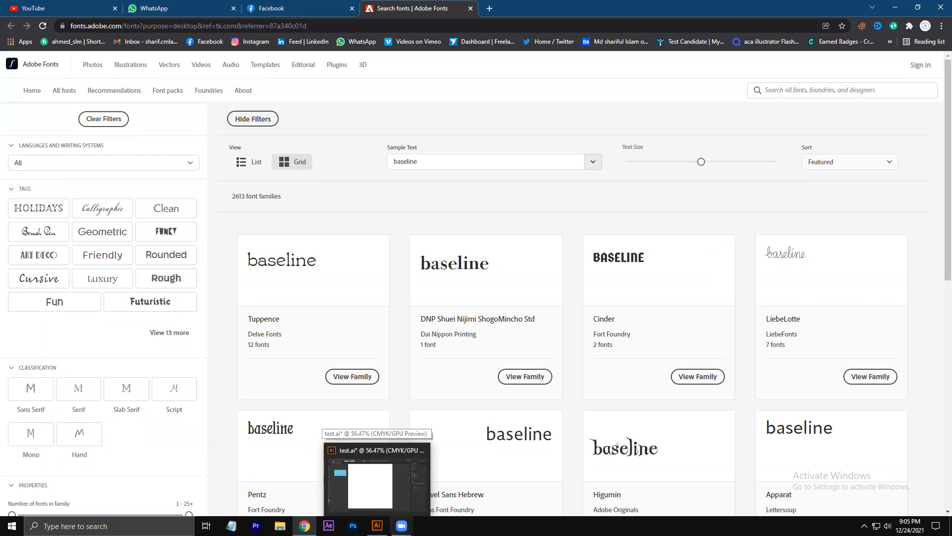
# Set the font preview's sample text to "motion" and its text size to 52
pyautogui.click(438, 164)
pyautogui.hotkey('ctrl', 'a')
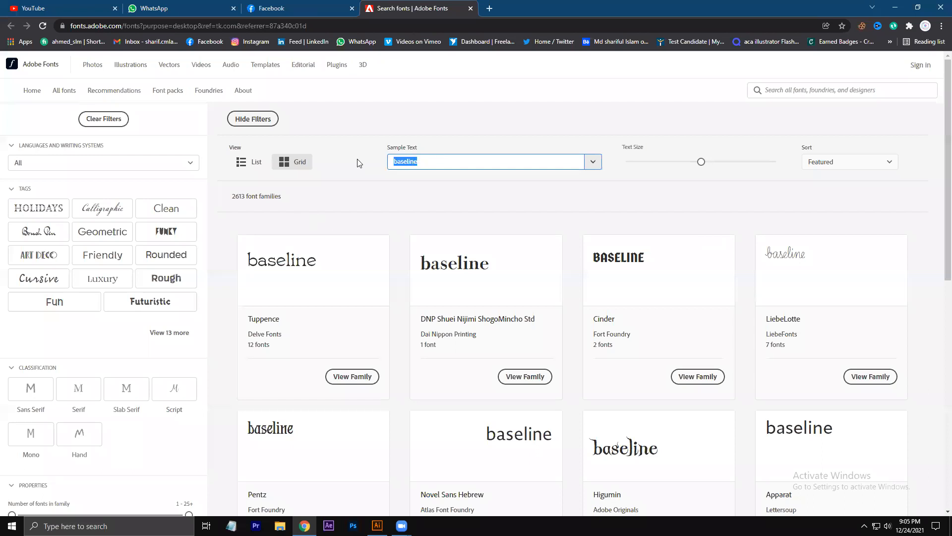
pyautogui.write('motion')
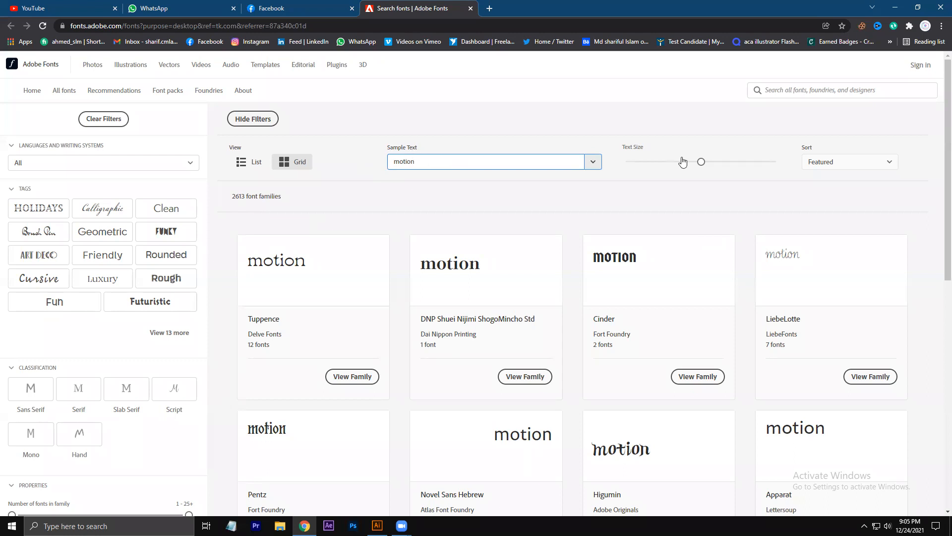
pyautogui.click(704, 163)
pyautogui.moveTo(704, 164); pyautogui.dragTo(682, 177)
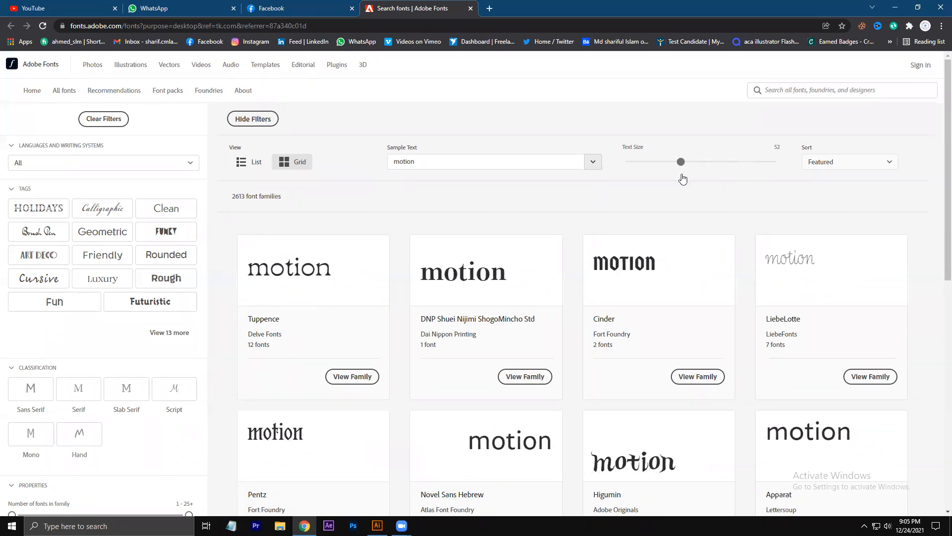
pyautogui.click(863, 167)
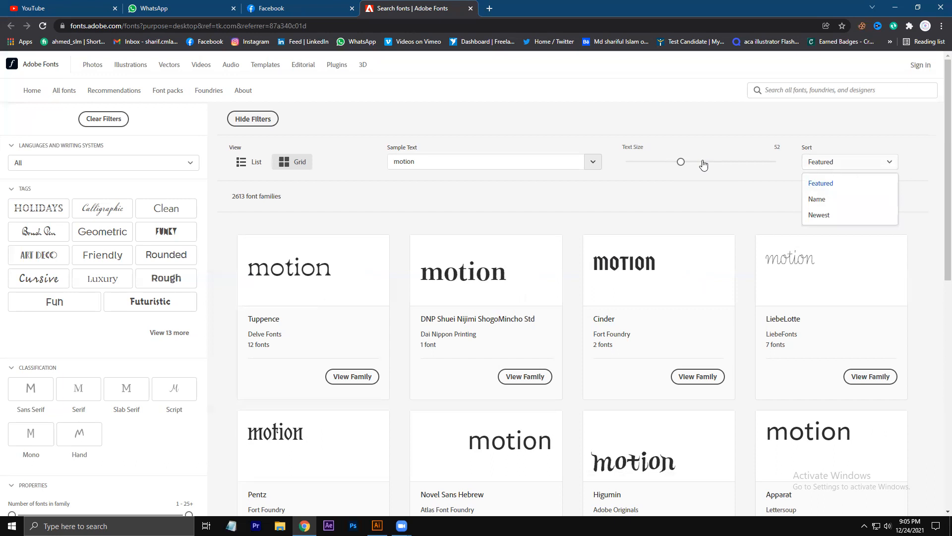
pyautogui.click(724, 184)
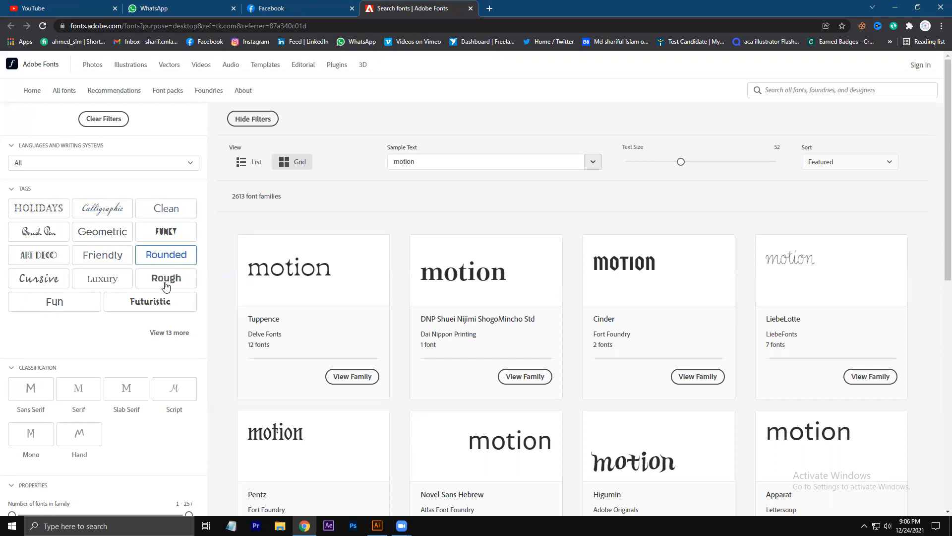
# Filter the font families by the Luxury tag and browse the previews
pyautogui.click(102, 281)
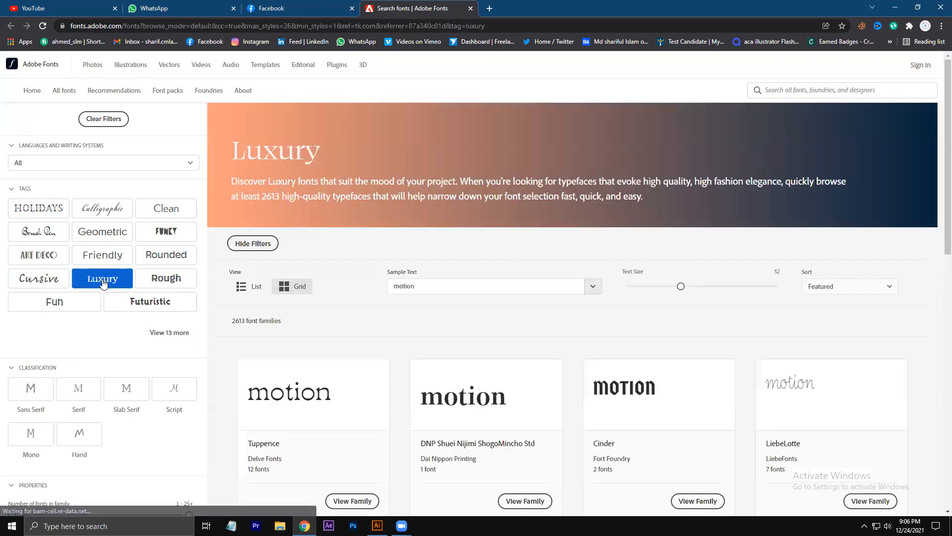
pyautogui.scroll(-2, 491, 369)
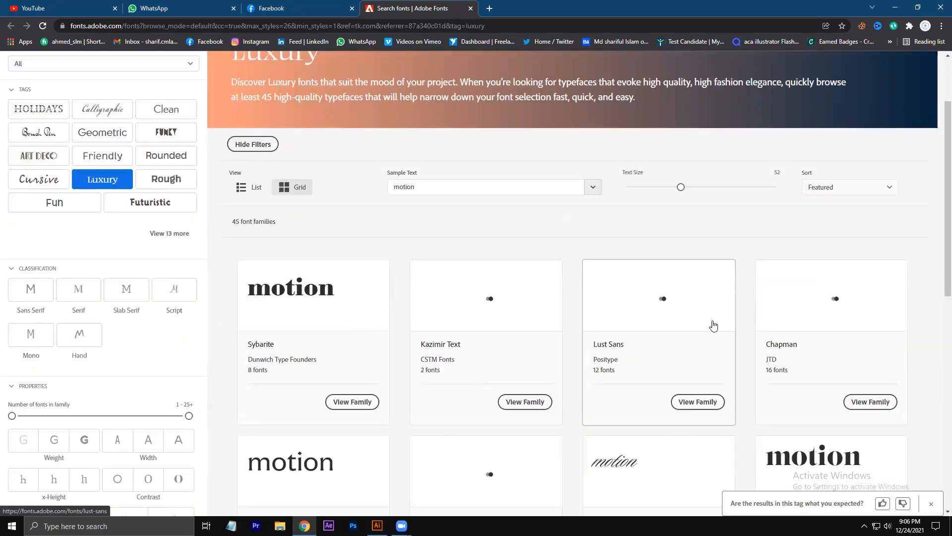
pyautogui.scroll(-4, 469, 331)
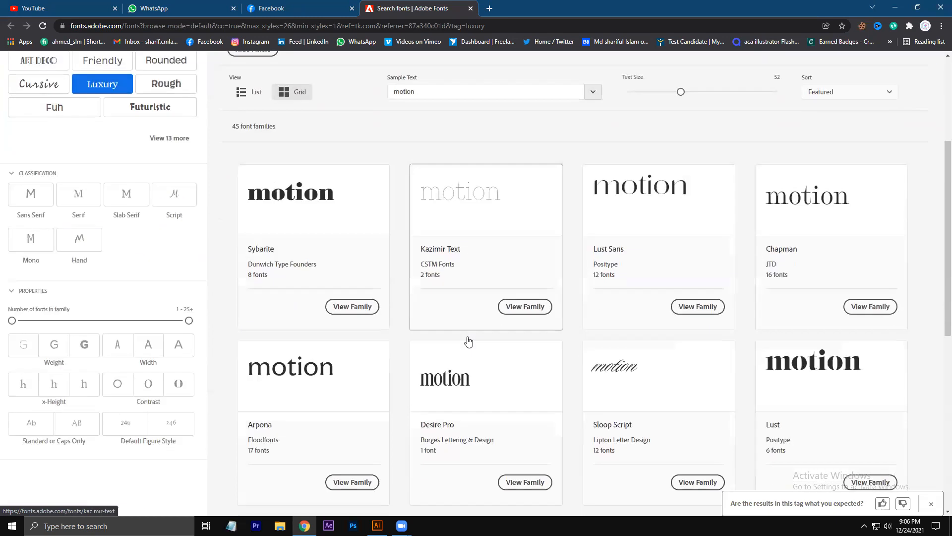
pyautogui.scroll(-1, 355, 332)
pyautogui.scroll(6, 355, 332)
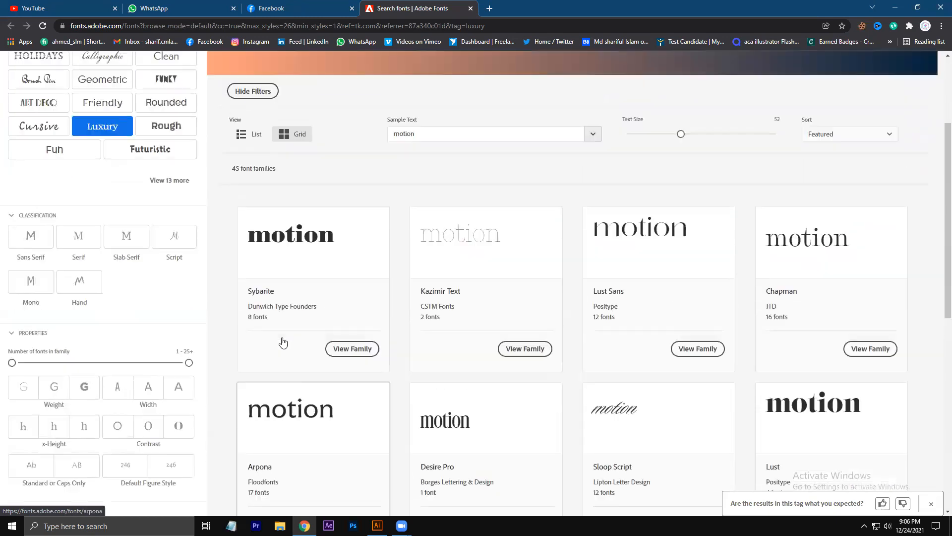
# Browse the font families under the Calligraphic tag and switch the filter to Art Deco
pyautogui.click(95, 164)
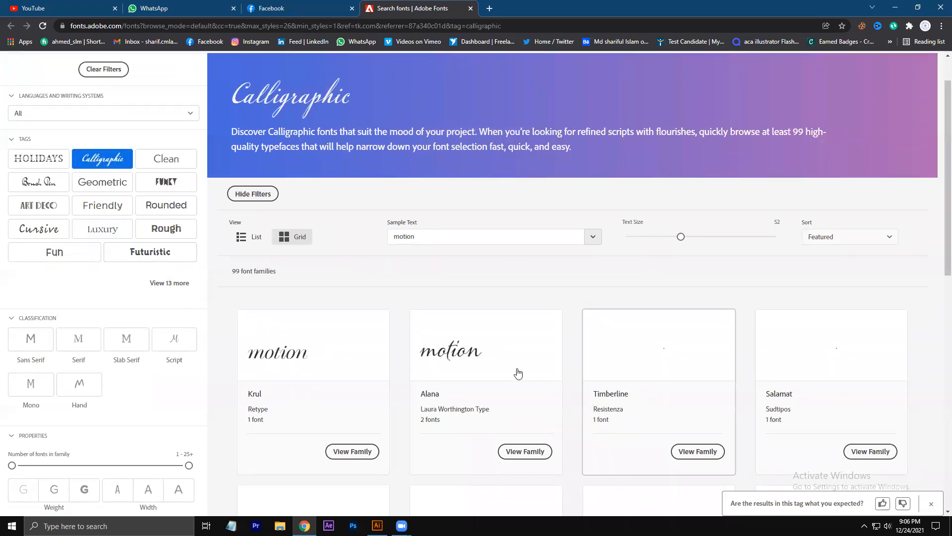
pyautogui.scroll(-8, 489, 393)
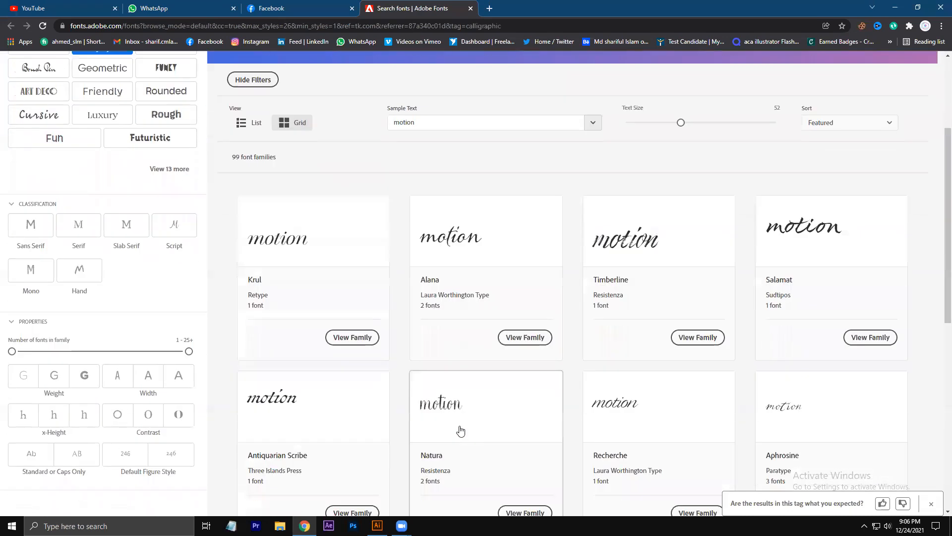
pyautogui.scroll(-3, 578, 412)
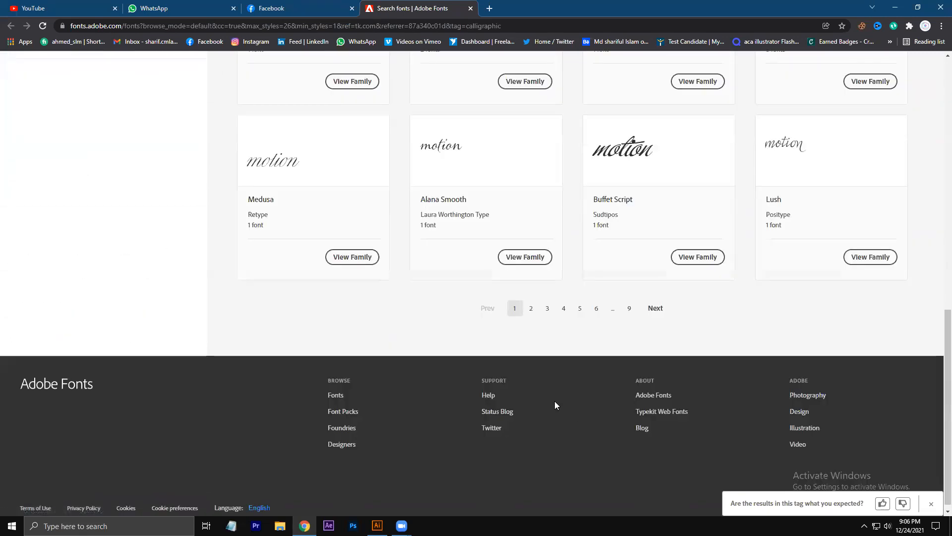
pyautogui.scroll(5, 534, 387)
pyautogui.scroll(5, 273, 288)
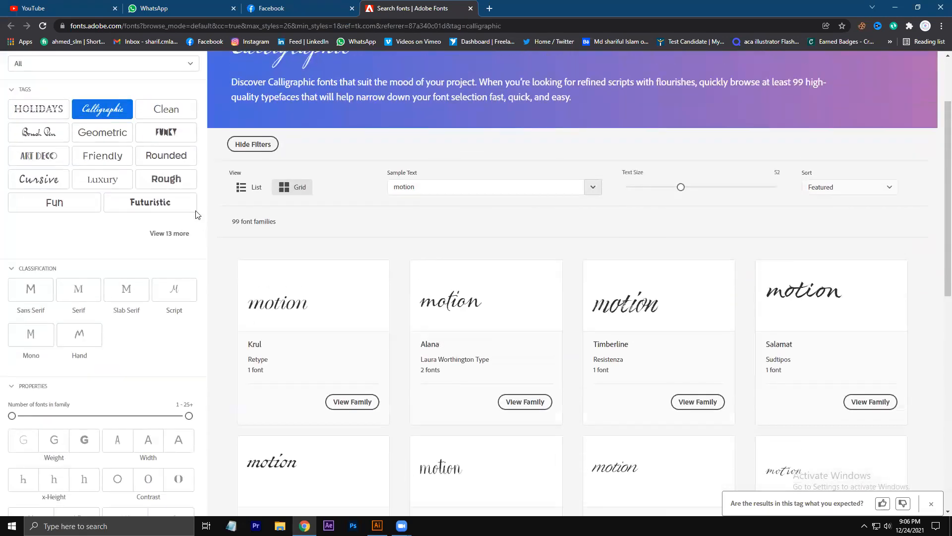
pyautogui.click(44, 159)
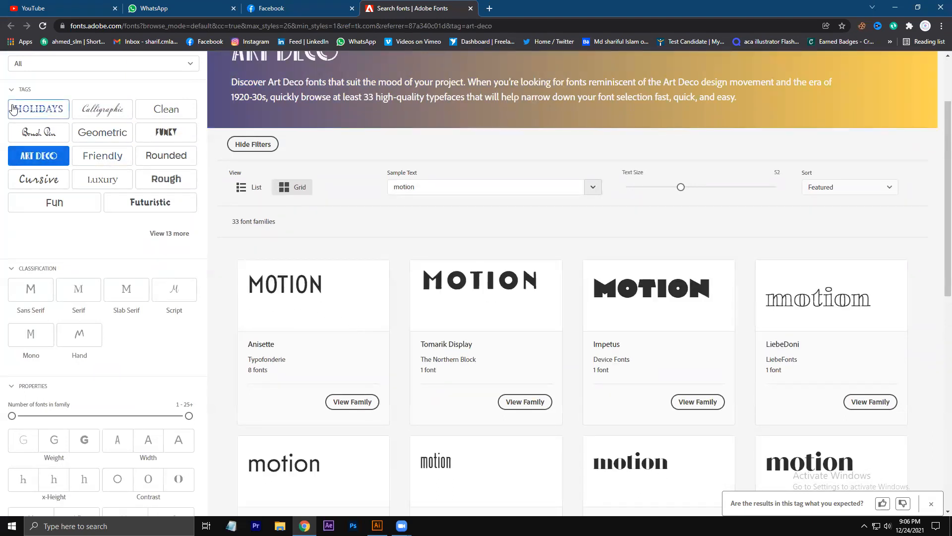
# Filter the font families by the Holidays tag and browse the previews
pyautogui.click(25, 111)
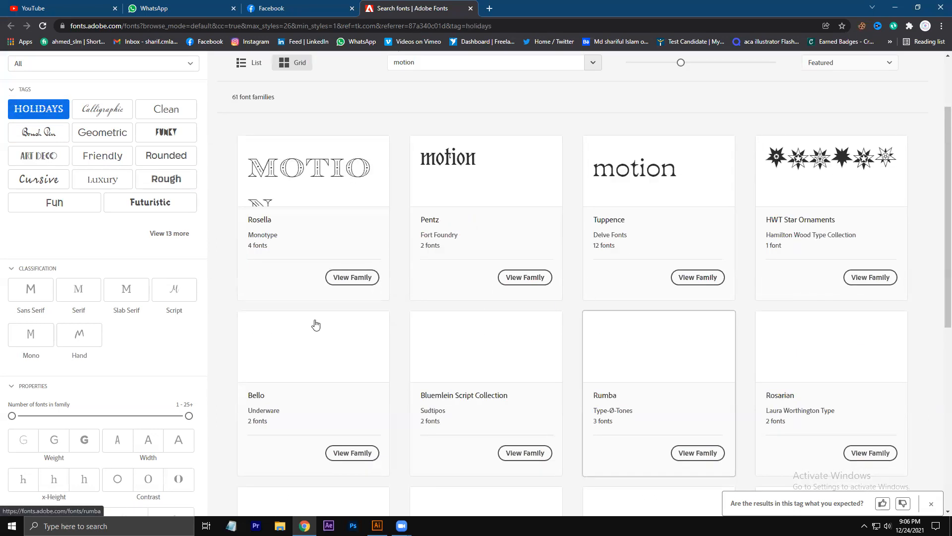
pyautogui.scroll(2, 621, 411)
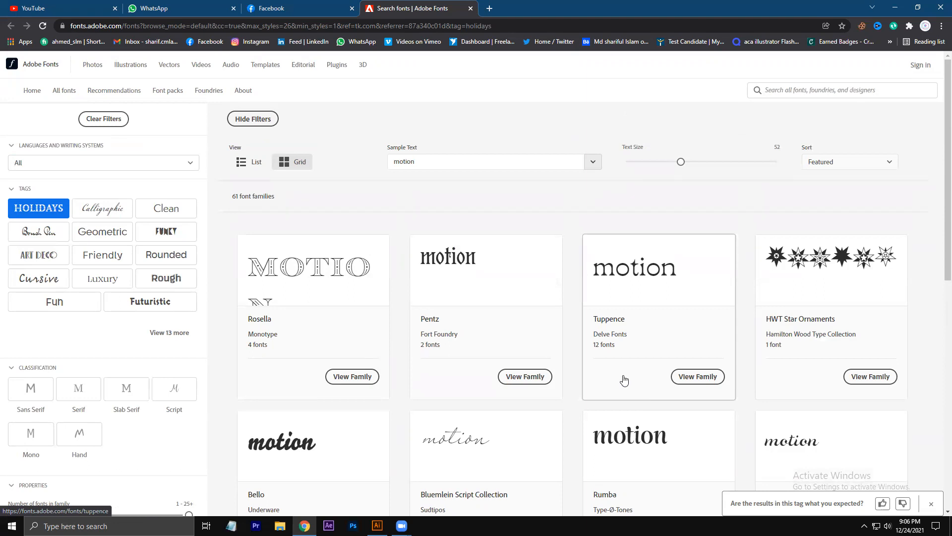
pyautogui.scroll(-10, 624, 380)
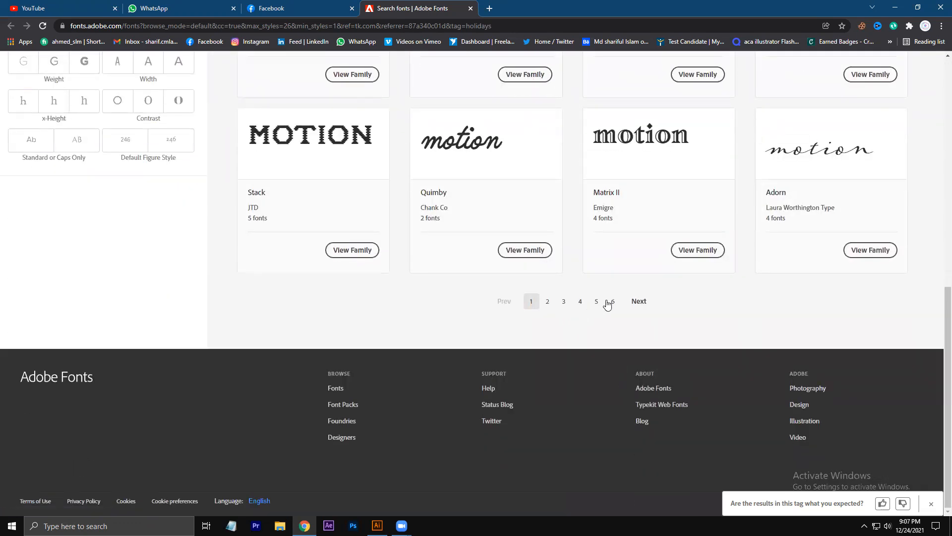
pyautogui.scroll(2, 612, 314)
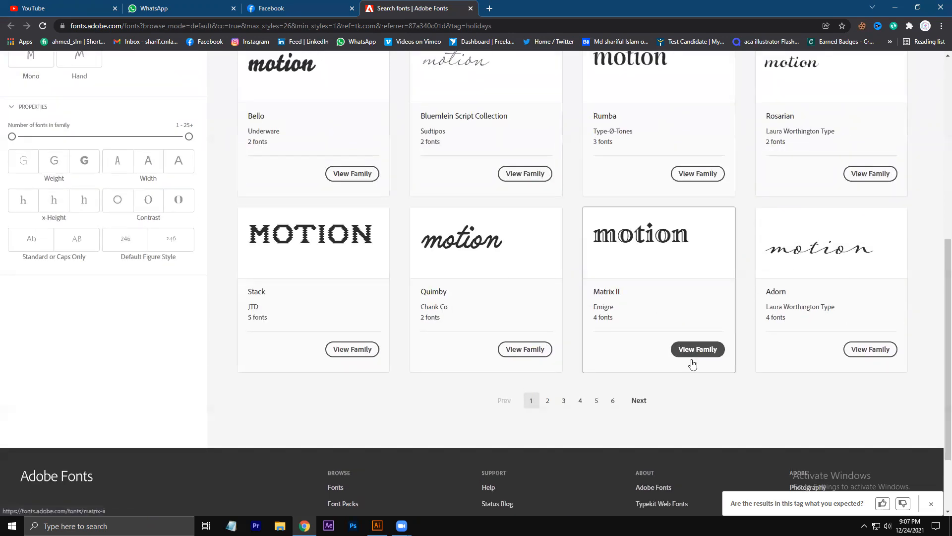
pyautogui.scroll(4, 727, 374)
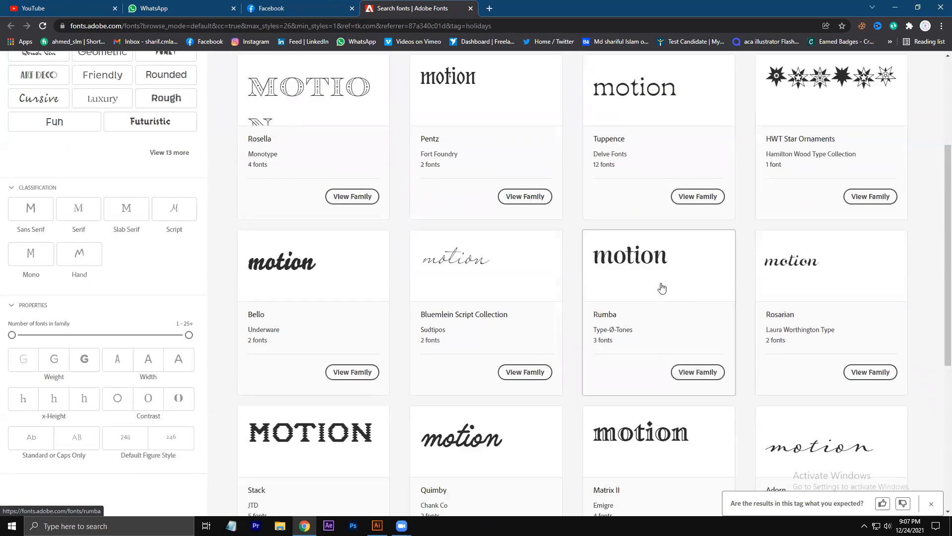
# Open the Rumba font family and review its fonts, recommendations and description
pyautogui.click(664, 277)
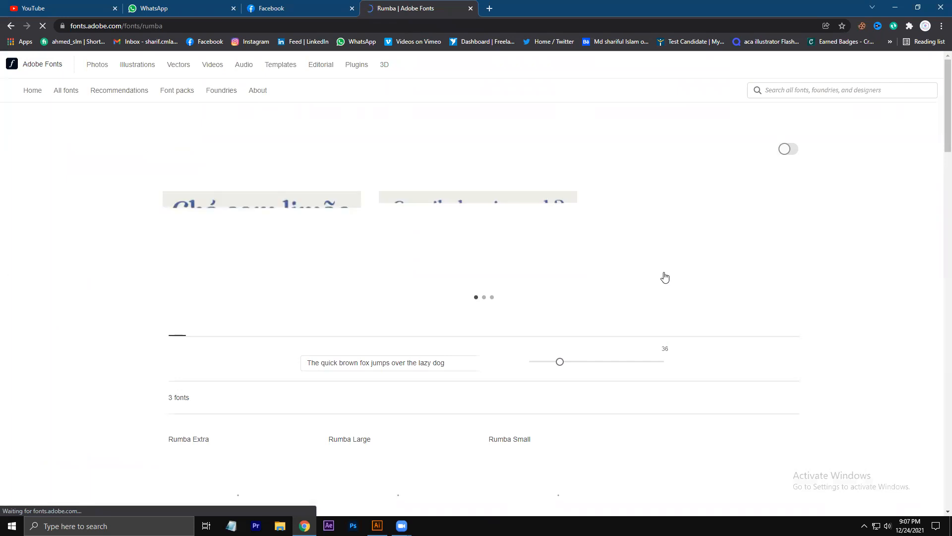
pyautogui.scroll(-2, 661, 280)
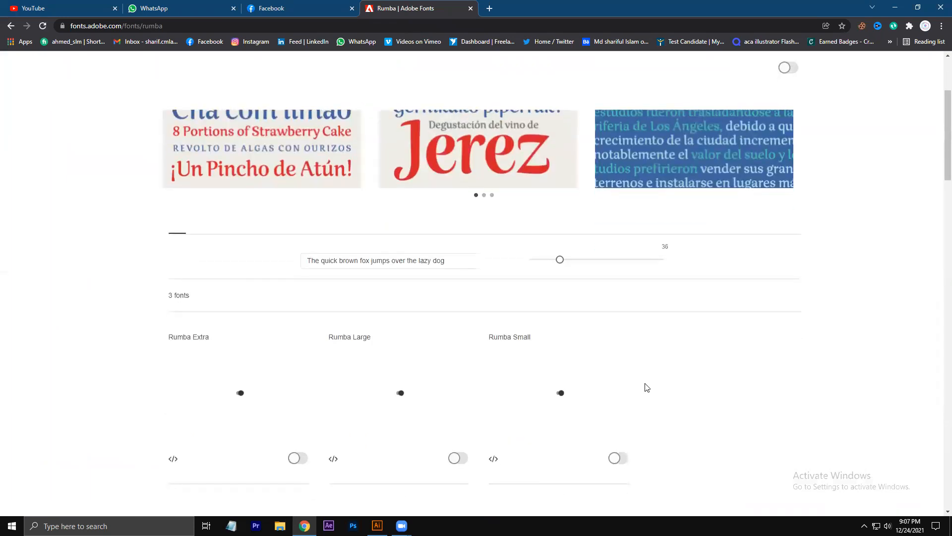
pyautogui.scroll(-6, 660, 374)
pyautogui.scroll(-10, 575, 409)
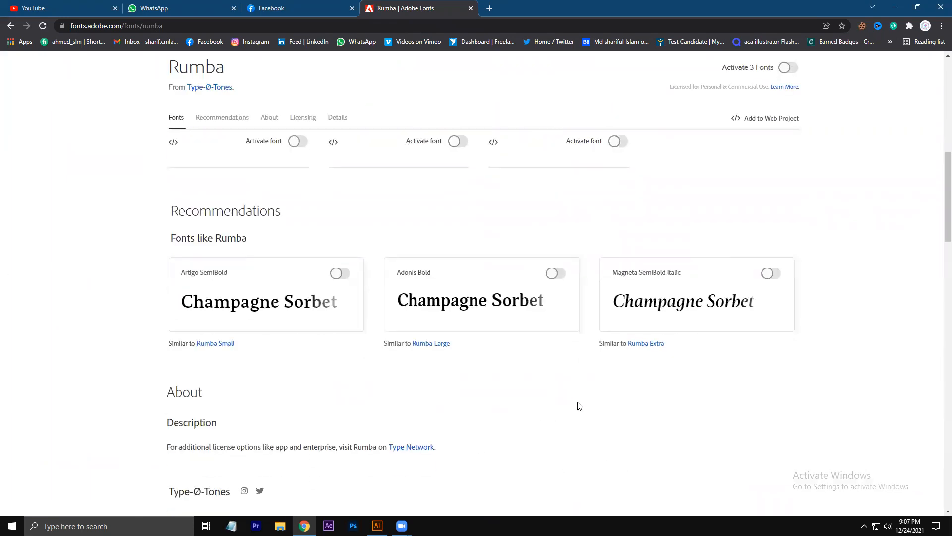
pyautogui.scroll(15, 580, 403)
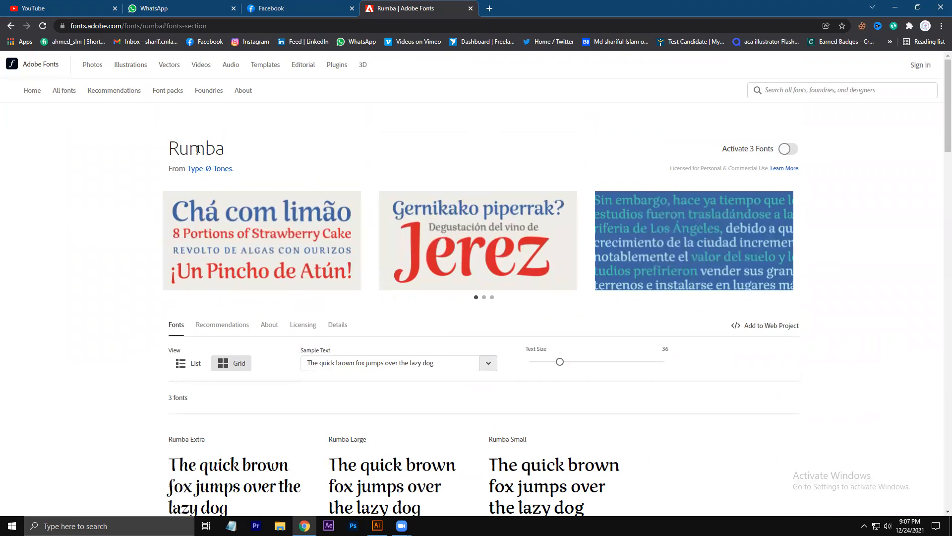
# Copy the family name "Rumba" from the page heading
pyautogui.moveTo(224, 154); pyautogui.dragTo(168, 150)
pyautogui.rightClick(193, 151)
pyautogui.click(218, 158)
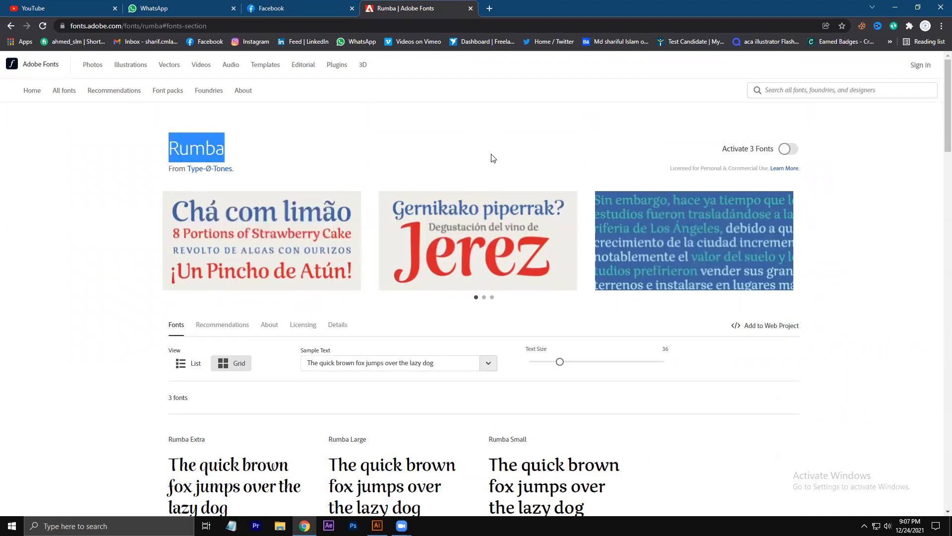
# Search the web in a new browser tab for "Rumba front free download"
pyautogui.click(272, 153)
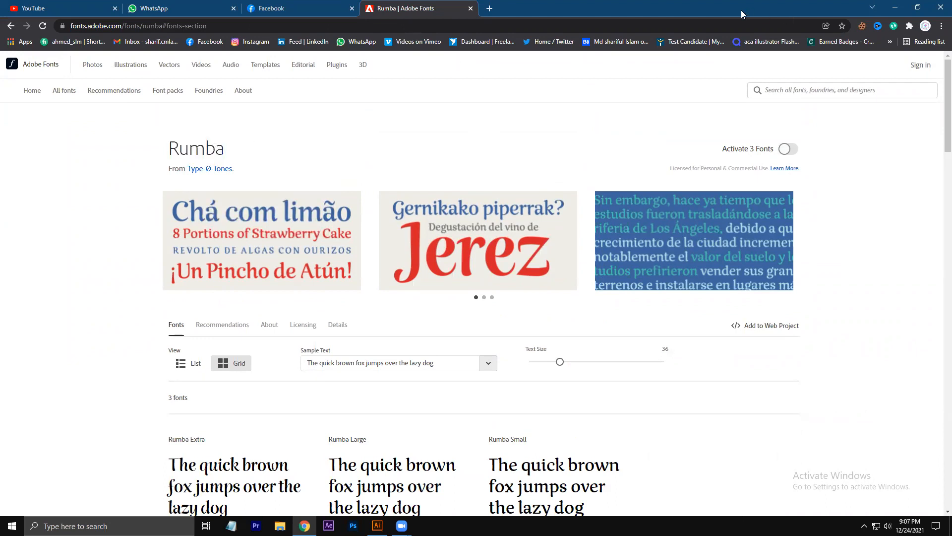
pyautogui.hotkey('alt', 'Tab')
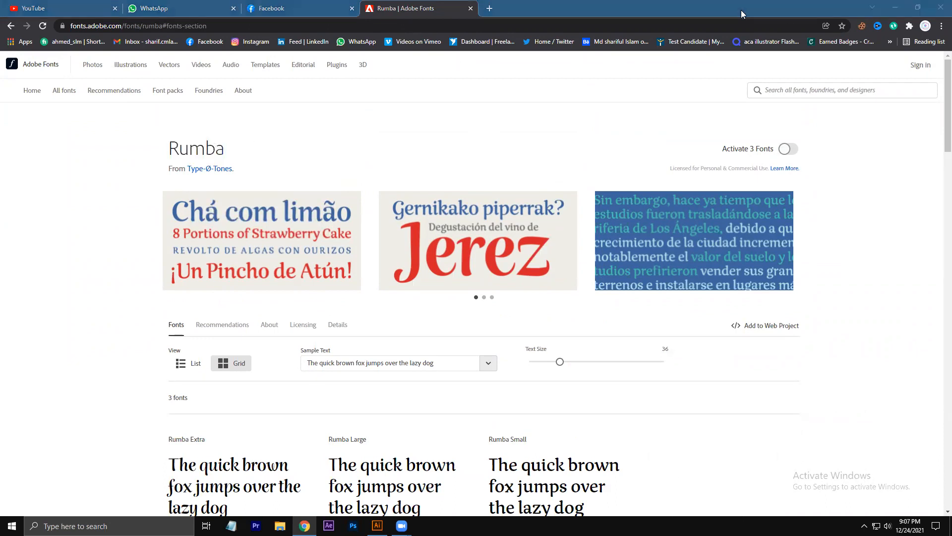
pyautogui.click(486, 13)
pyautogui.write('Rumba')
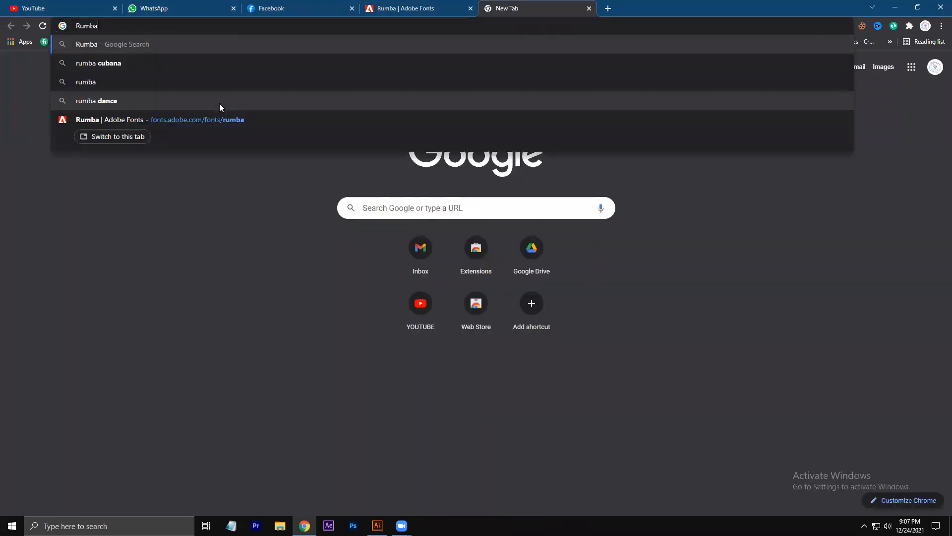
pyautogui.write(' fron')
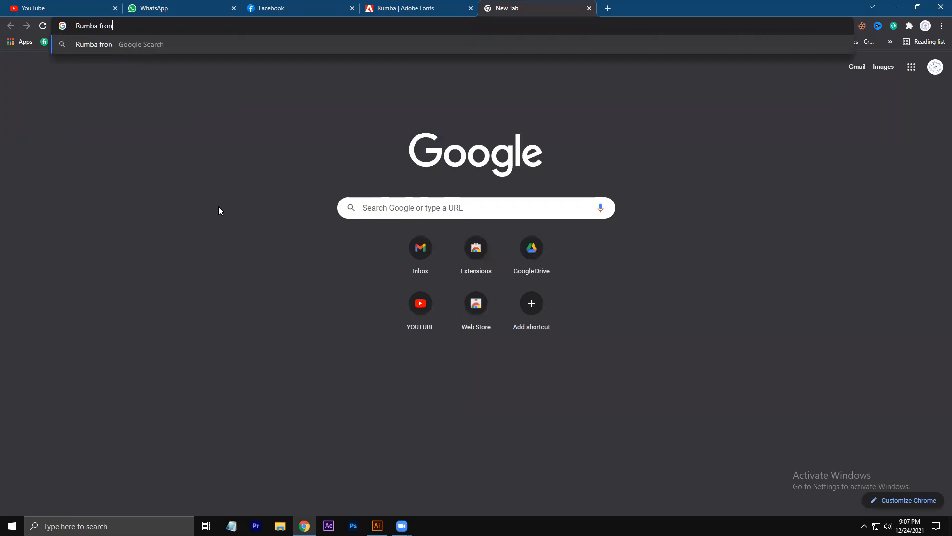
pyautogui.write('t free downlo')
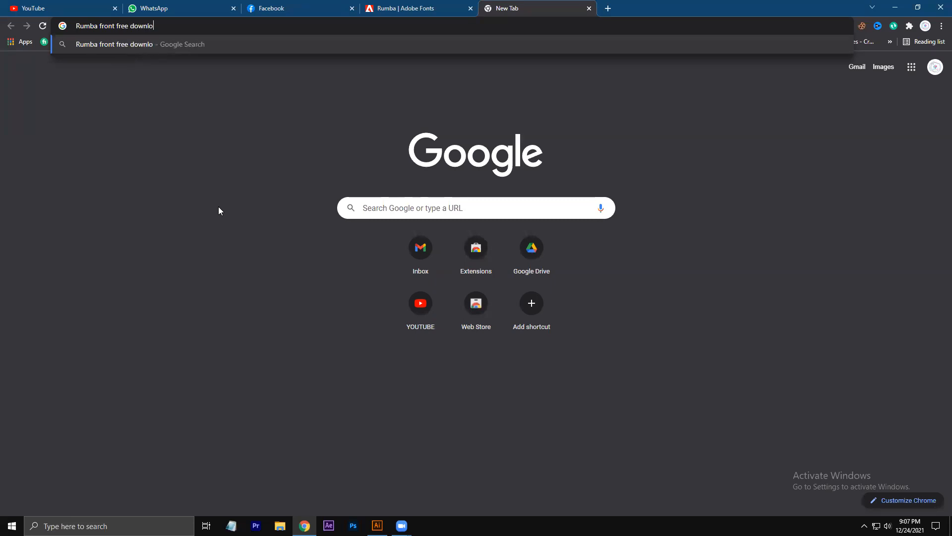
pyautogui.write('ad')
pyautogui.press('Return')
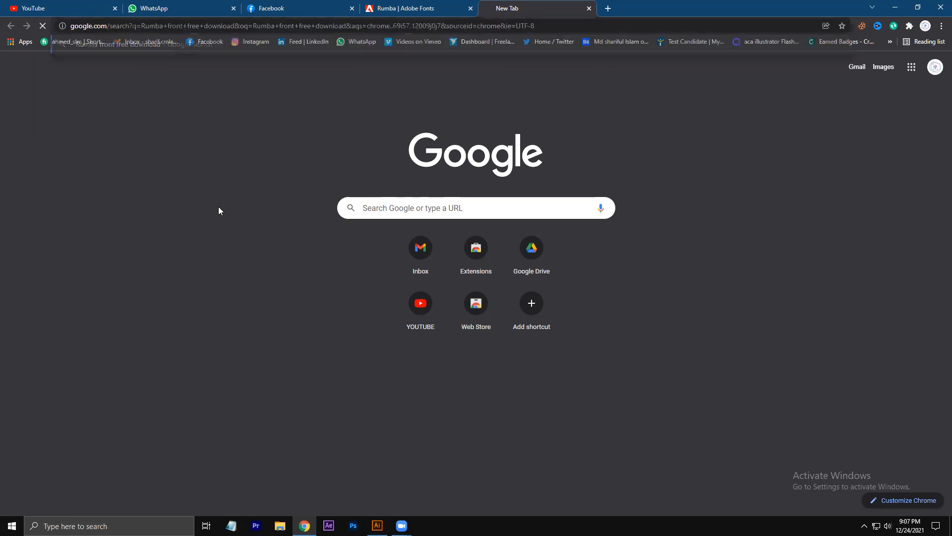
# Open the MaisFontes, iFonts, oNline Web Fonts and Fontsgeek results for Rumba in separate new tabs
pyautogui.click(238, 140)
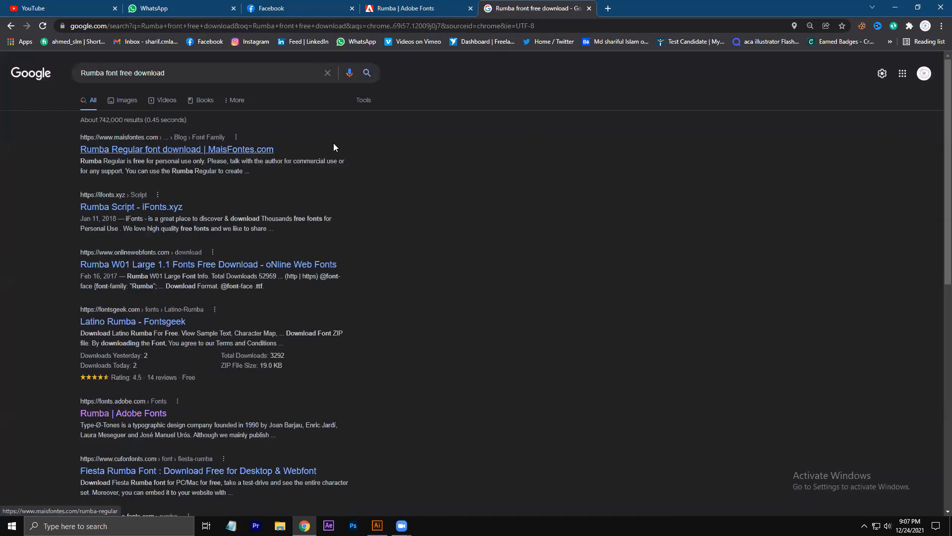
pyautogui.rightClick(218, 150)
pyautogui.click(243, 159)
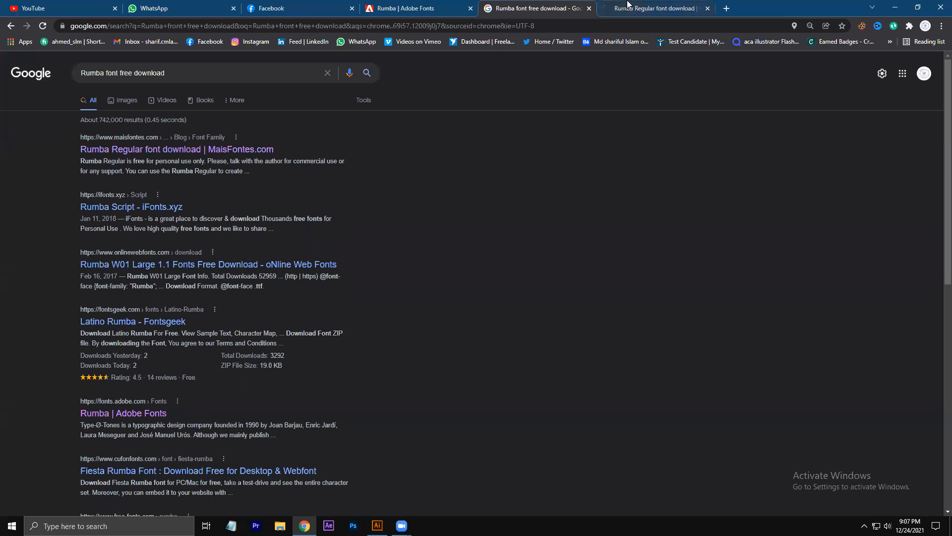
pyautogui.rightClick(132, 213)
pyautogui.click(159, 222)
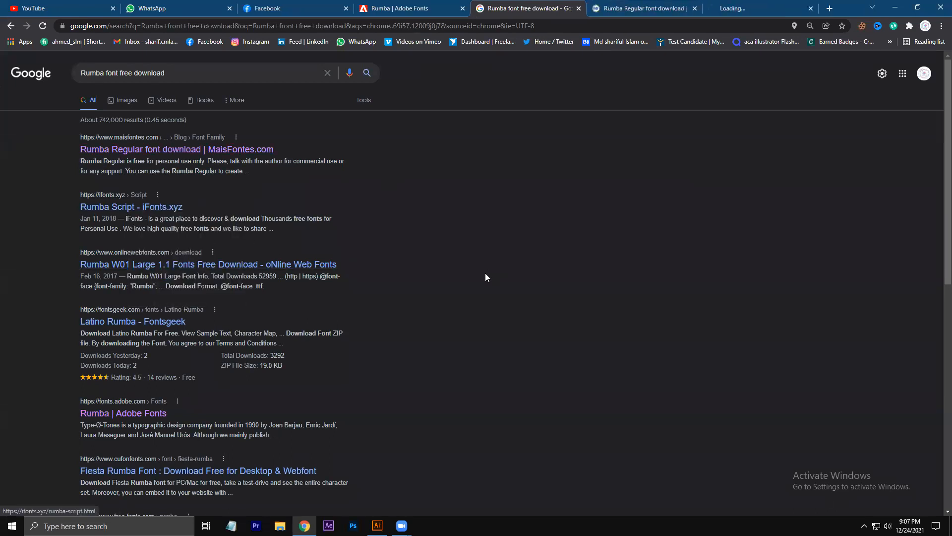
pyautogui.scroll(-1, 485, 277)
pyautogui.rightClick(249, 216)
pyautogui.click(294, 224)
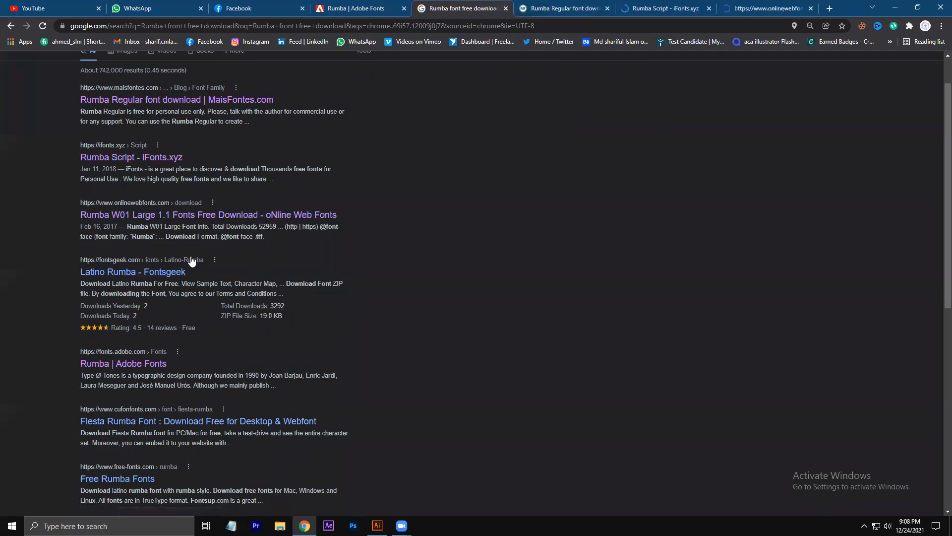
pyautogui.rightClick(169, 271)
pyautogui.click(174, 277)
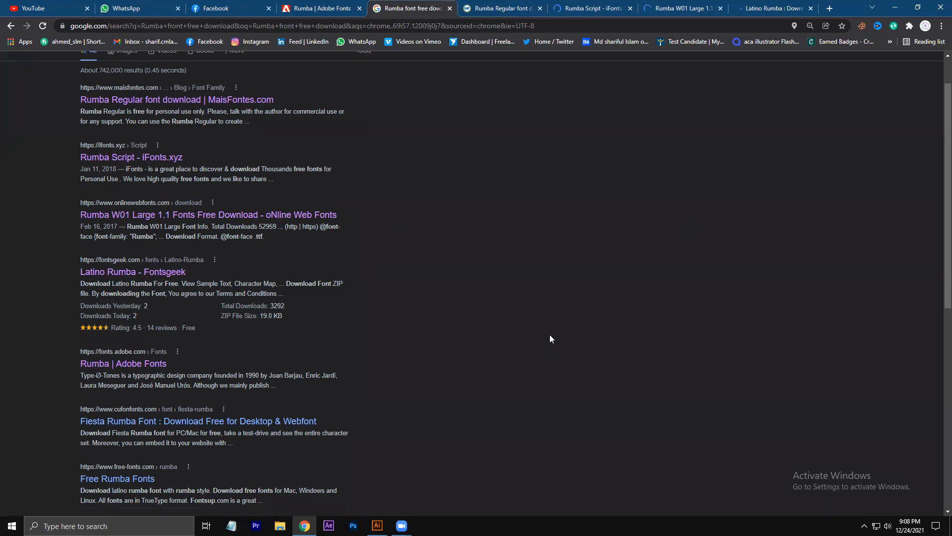
# Examine the MaisFontes page for Rumba Regular, including its font preview, download option and licence notes
pyautogui.hotkey('ctrl', 'Tab')
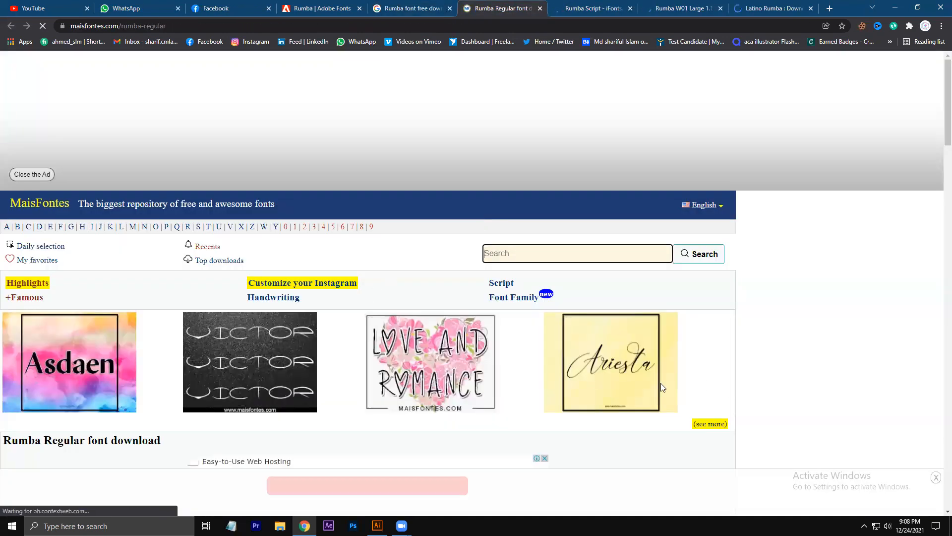
pyautogui.scroll(-4, 385, 290)
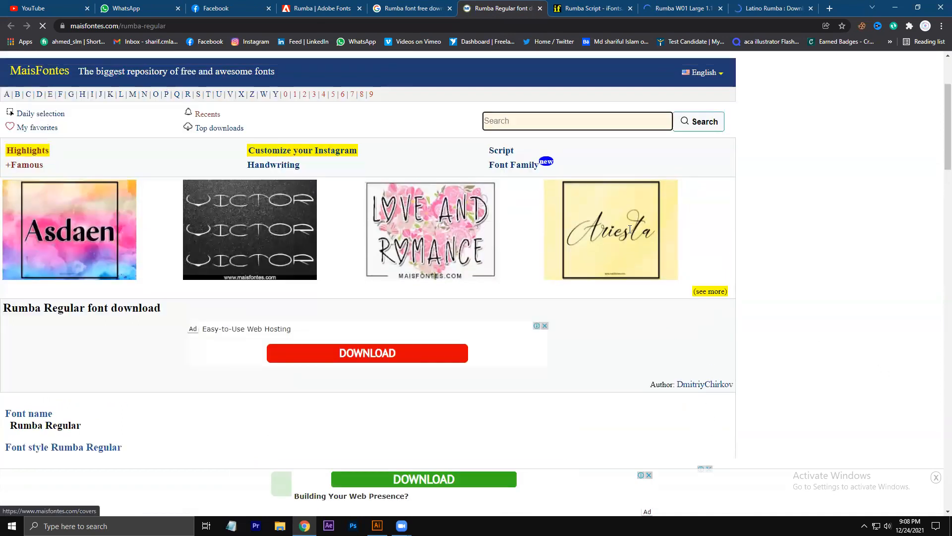
pyautogui.scroll(-10, 524, 291)
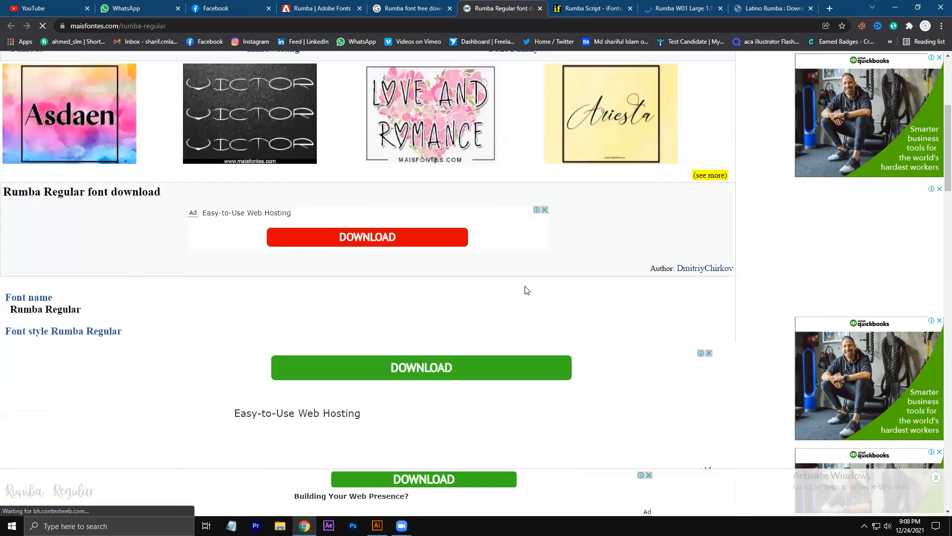
pyautogui.scroll(3, 576, 325)
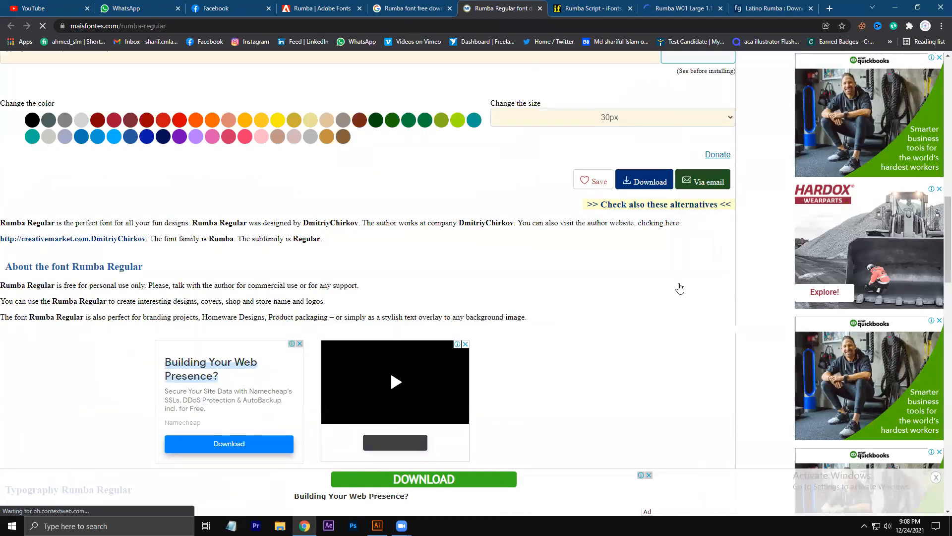
pyautogui.scroll(2, 659, 285)
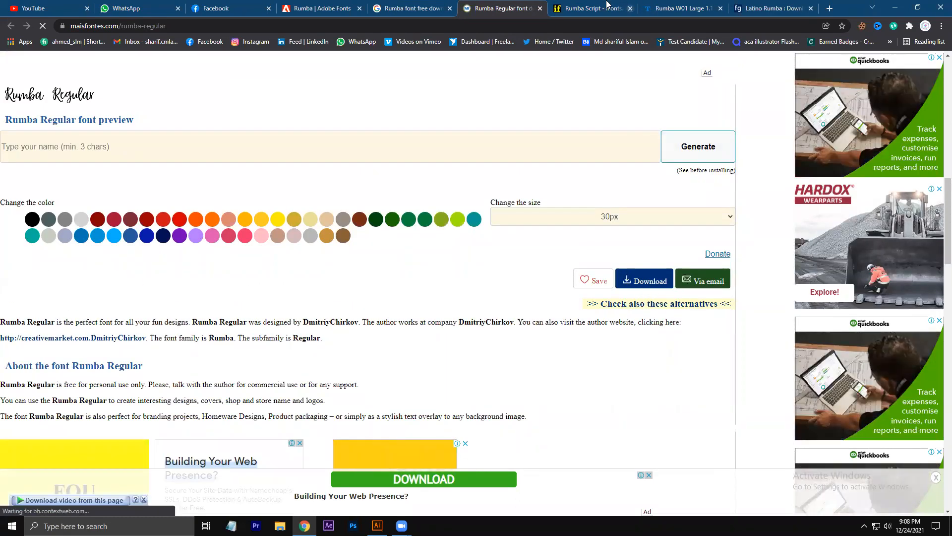
# Review the Rumba Script page on iFonts, dismissing the side advertisement, through the sample images to the download option
pyautogui.click(593, 8)
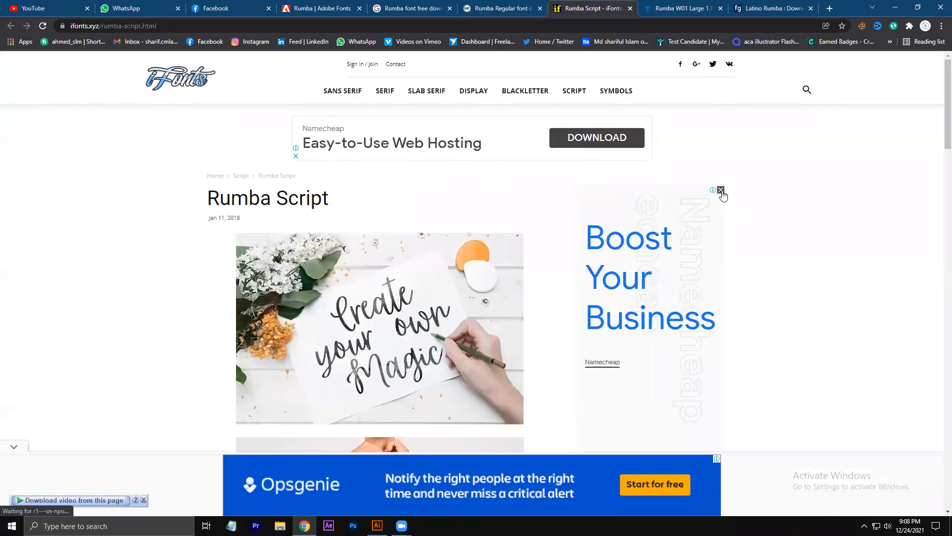
pyautogui.click(721, 189)
pyautogui.scroll(-7, 431, 291)
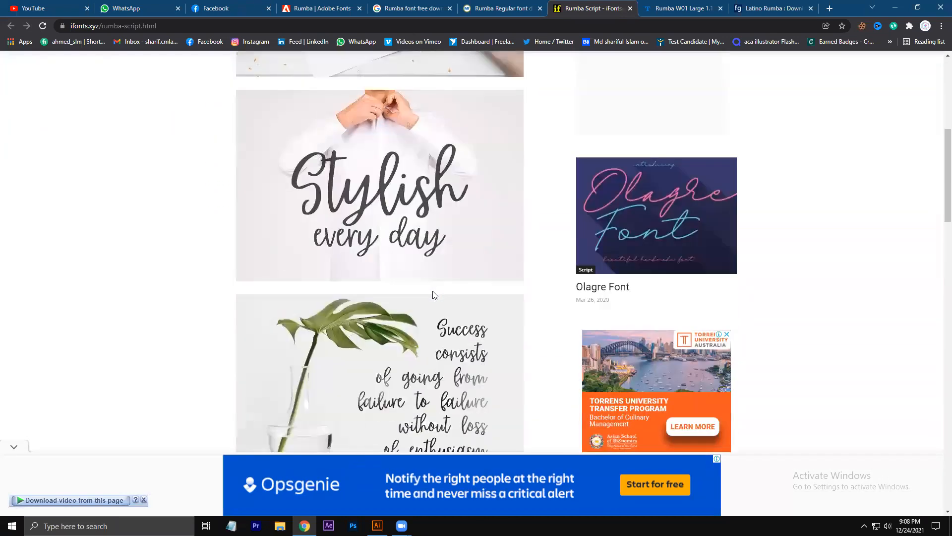
pyautogui.scroll(-12, 520, 335)
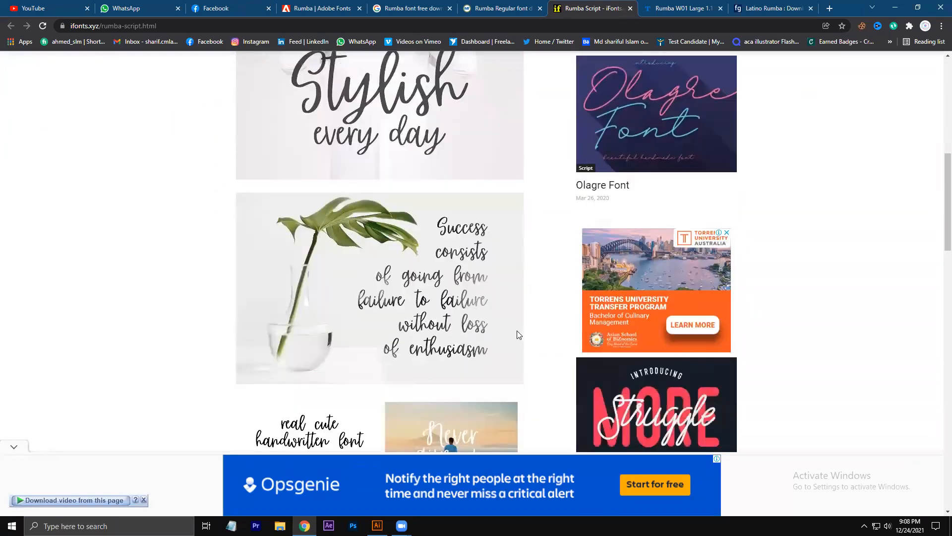
pyautogui.scroll(-2, 520, 336)
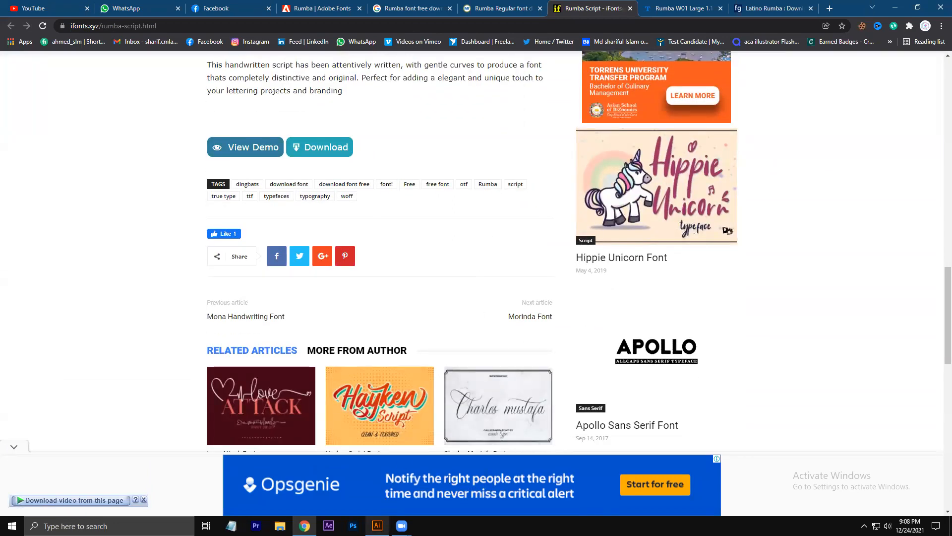
# Switch to Illustrator and examine the list of installed fonts and the other type commands
pyautogui.click(377, 525)
pyautogui.click(353, 179)
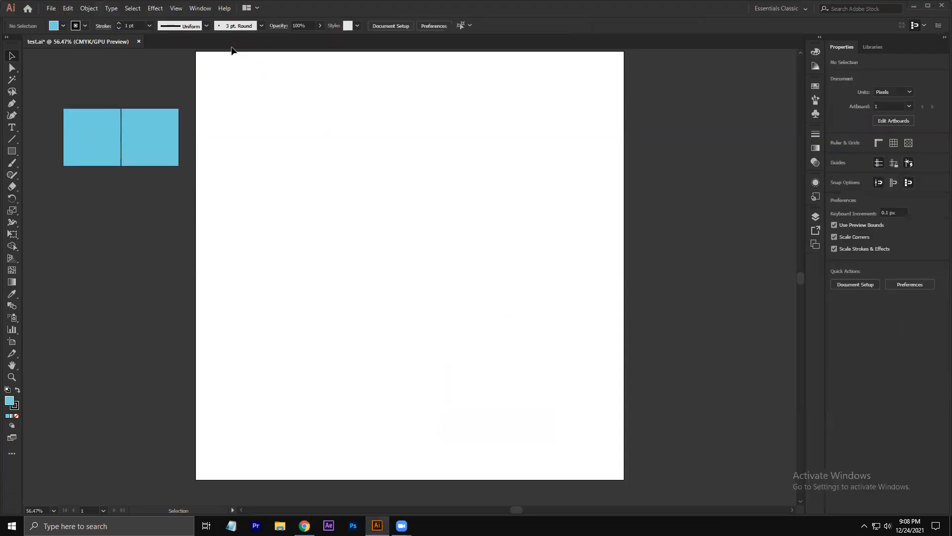
pyautogui.click(106, 8)
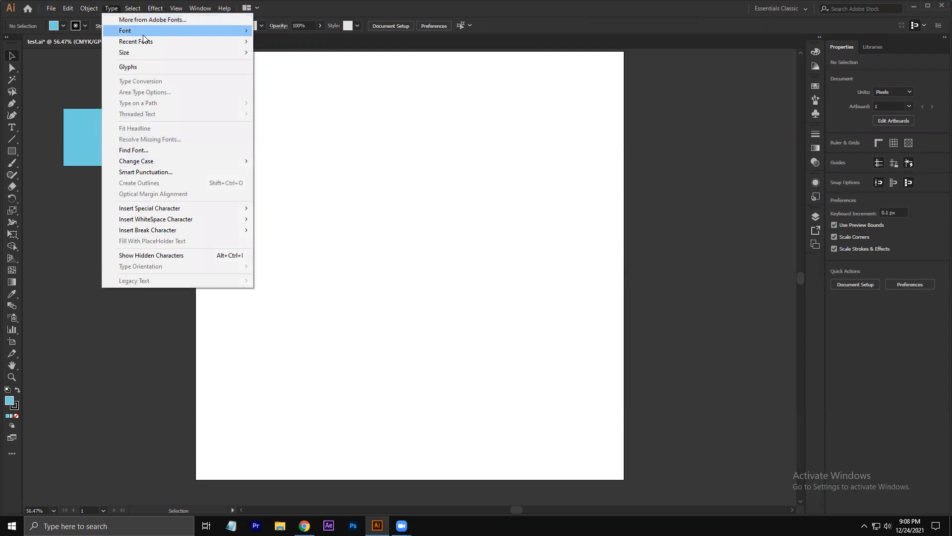
pyautogui.moveTo(143, 35)
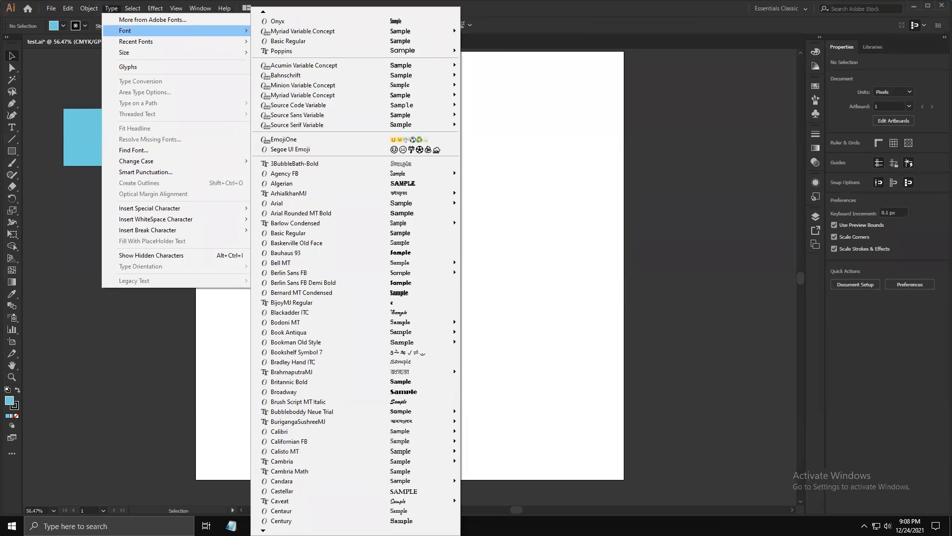
pyautogui.click(524, 298)
pyautogui.click(111, 8)
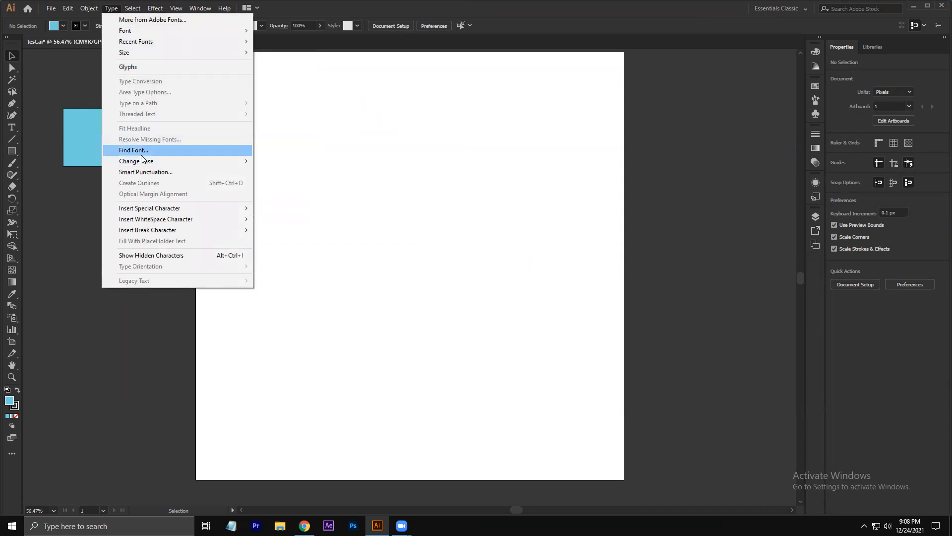
pyautogui.moveTo(143, 161)
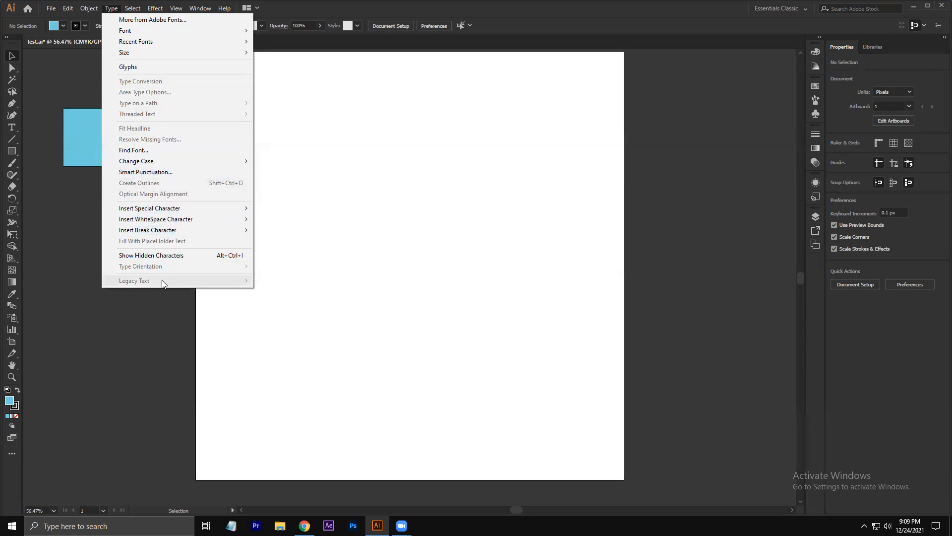
# Add a point type object with the placeholder text "Lorem ipsum" on the artboard's upper part and set its size to 72 pt
pyautogui.click(10, 130)
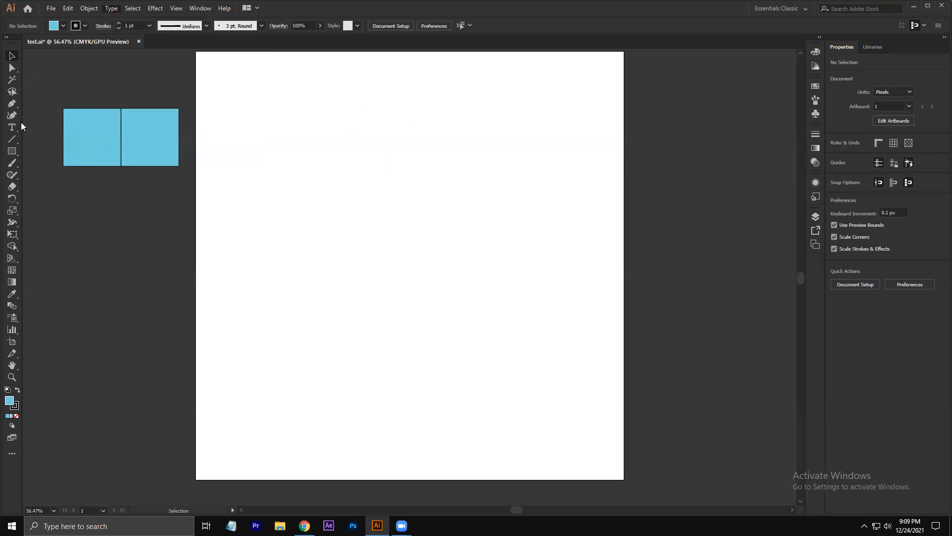
pyautogui.click(321, 110)
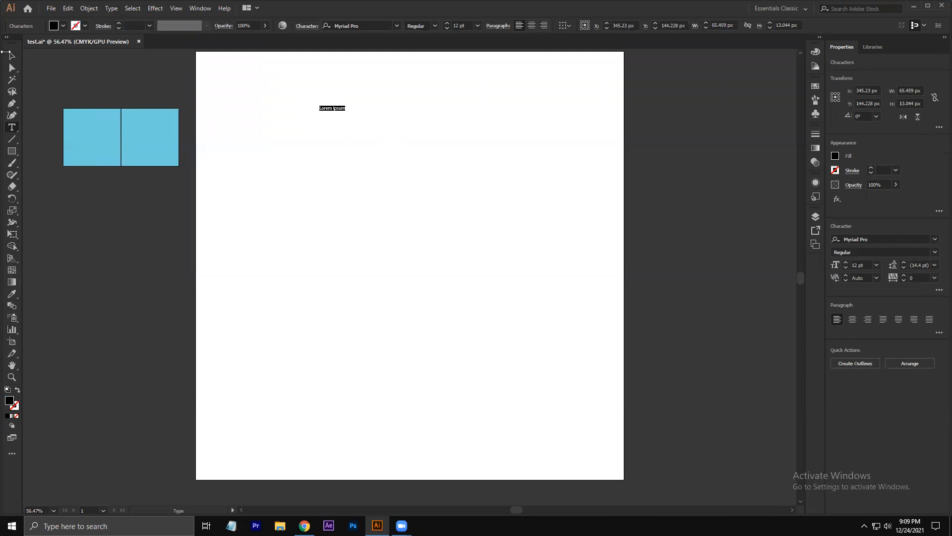
pyautogui.click(11, 57)
pyautogui.click(477, 29)
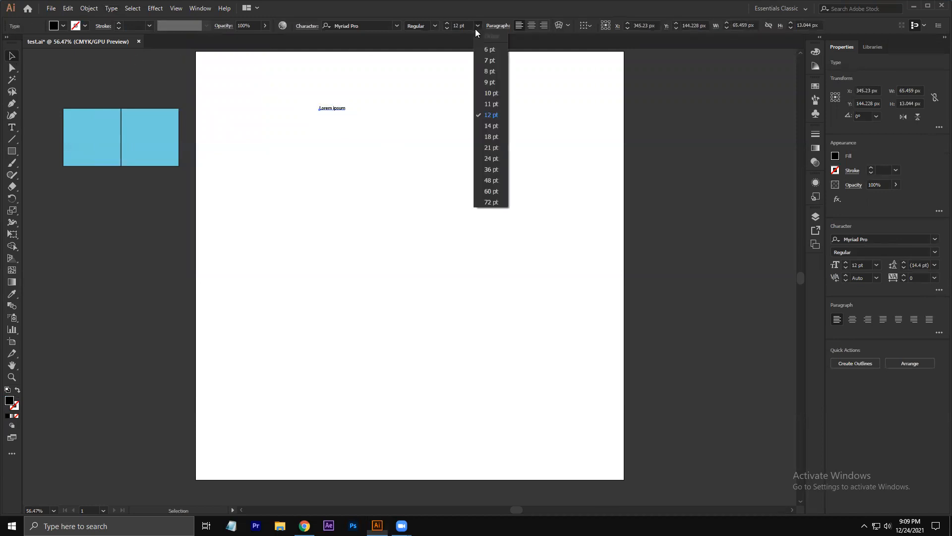
pyautogui.click(495, 204)
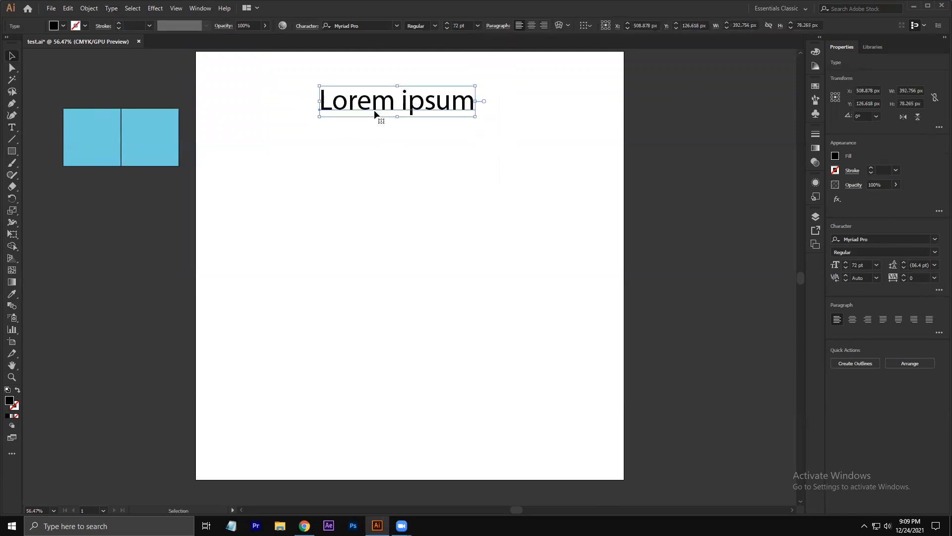
# Move the "Lorem ipsum" point text near the artboard's upper edge, at about X 505 px, Y 103 px
pyautogui.moveTo(374, 114); pyautogui.dragTo(344, 130)
pyautogui.click(111, 9)
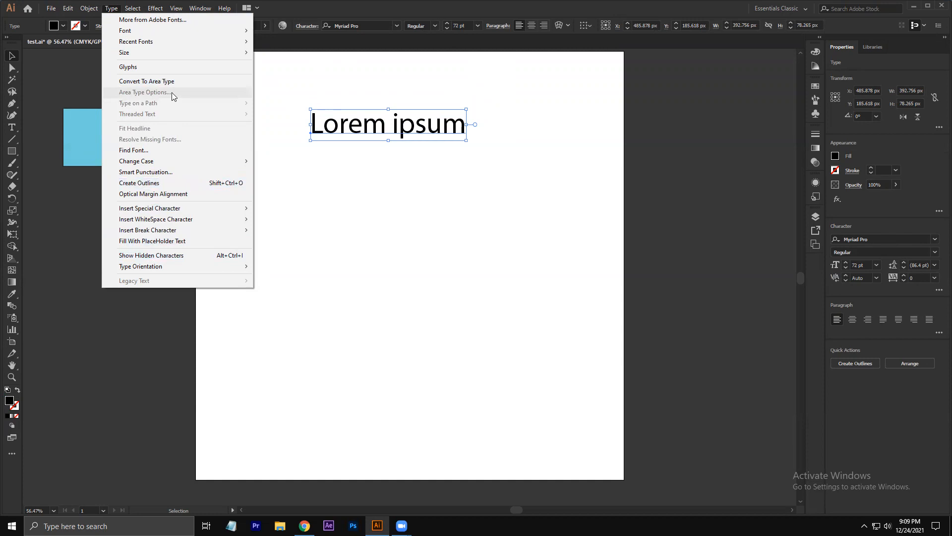
pyautogui.click(435, 208)
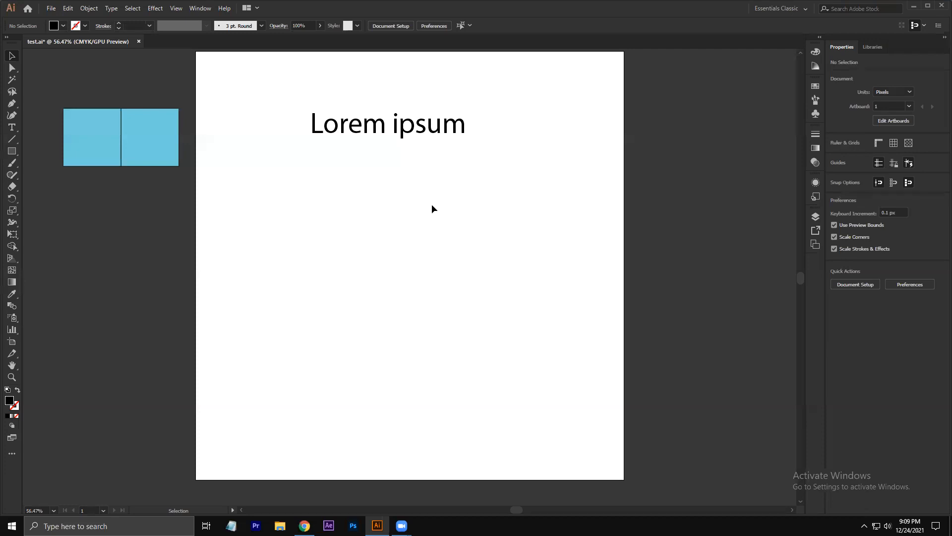
pyautogui.moveTo(391, 127); pyautogui.dragTo(395, 96)
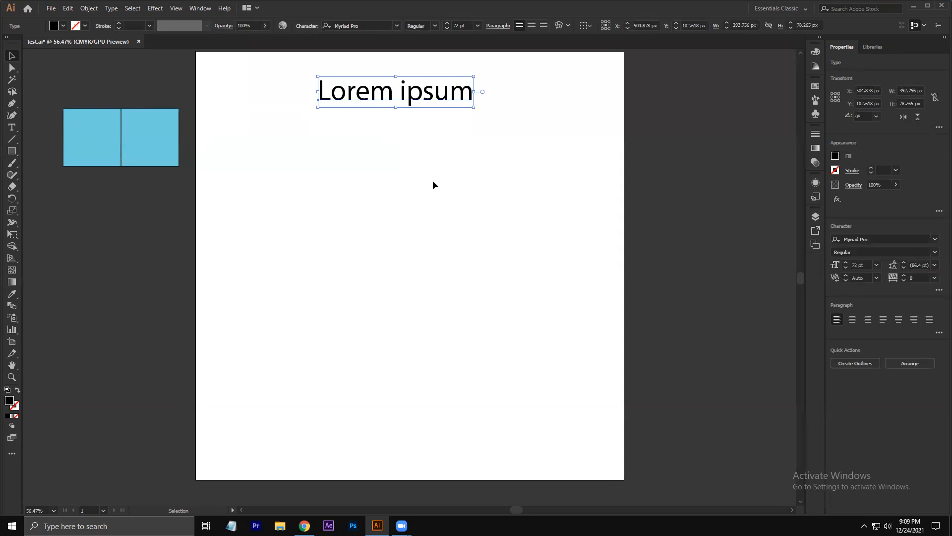
pyautogui.click(432, 185)
# Draw an area type box about 495 × 827 px, filled with placeholder text, below the "Lorem ipsum" line
pyautogui.click(371, 97)
pyautogui.click(9, 129)
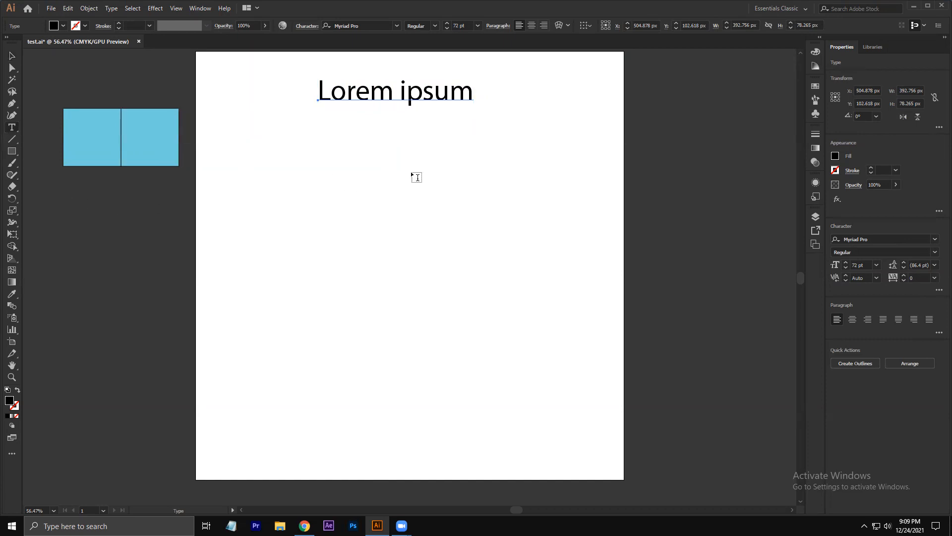
pyautogui.moveTo(355, 129); pyautogui.dragTo(547, 449)
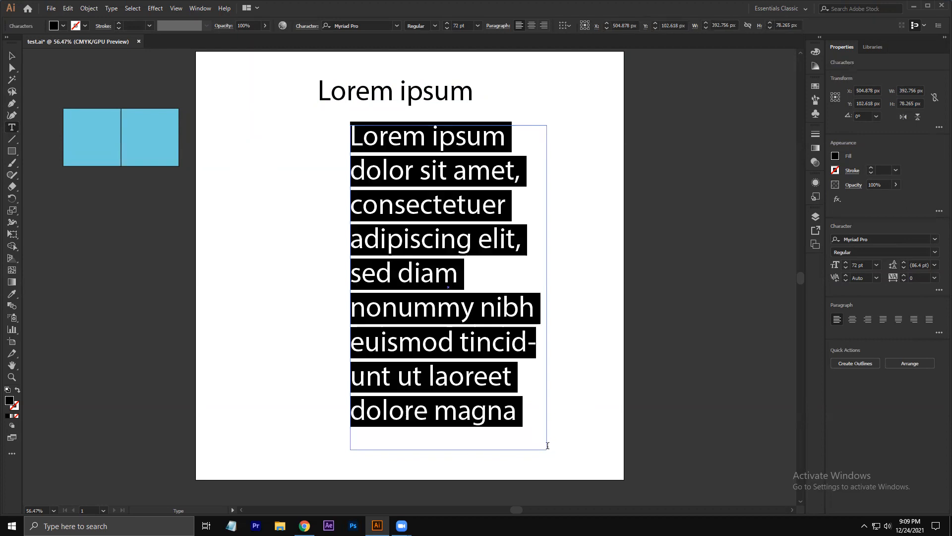
pyautogui.click(12, 56)
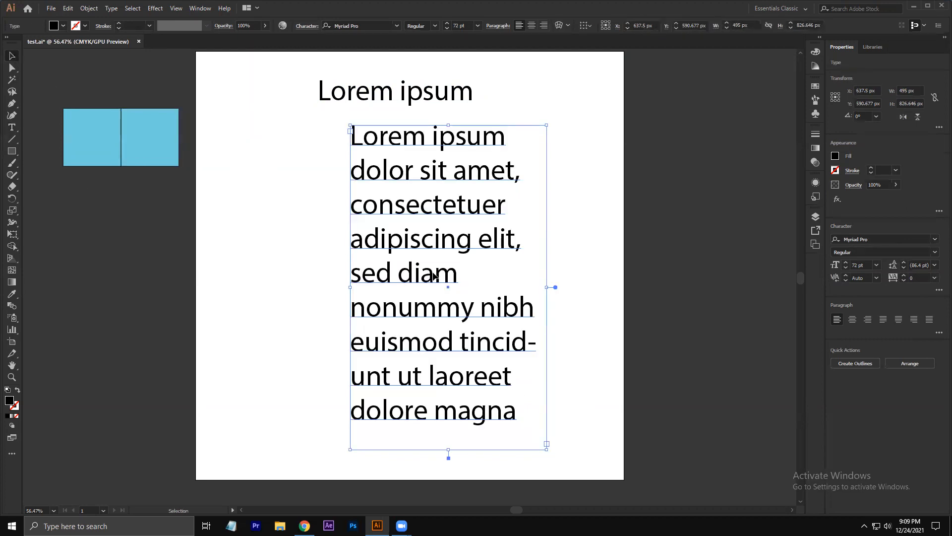
# Compare the Type commands offered for the area type box with those offered for the "Lorem ipsum" point text
pyautogui.click(518, 292)
pyautogui.click(415, 214)
pyautogui.click(112, 9)
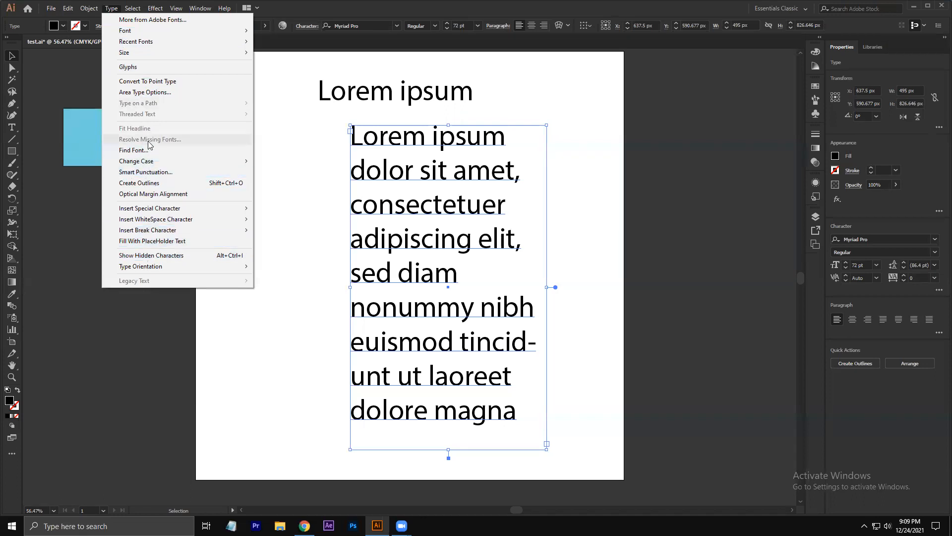
pyautogui.click(387, 93)
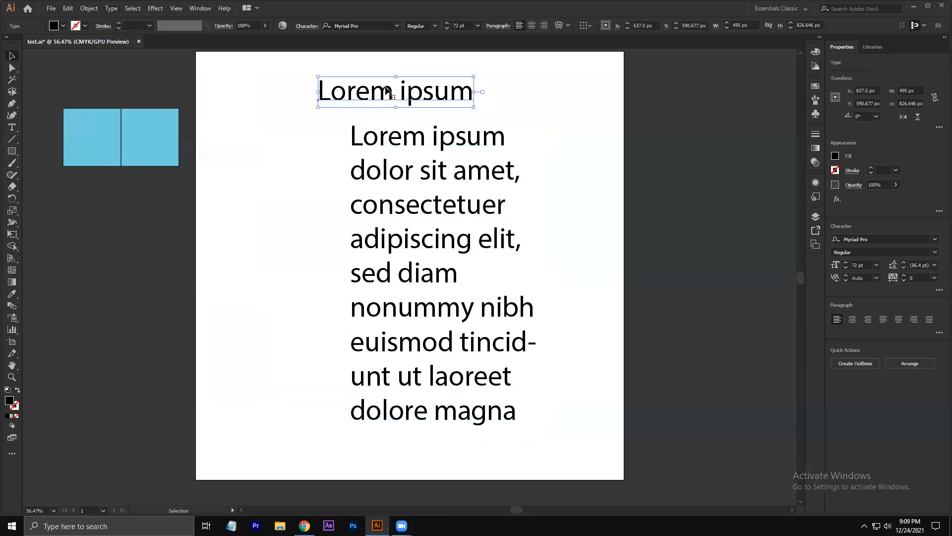
pyautogui.click(108, 9)
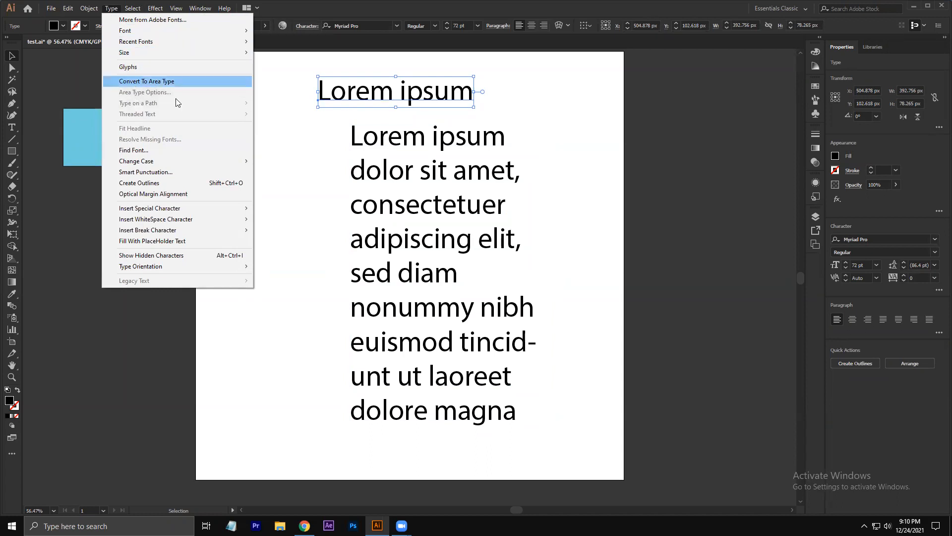
pyautogui.click(456, 179)
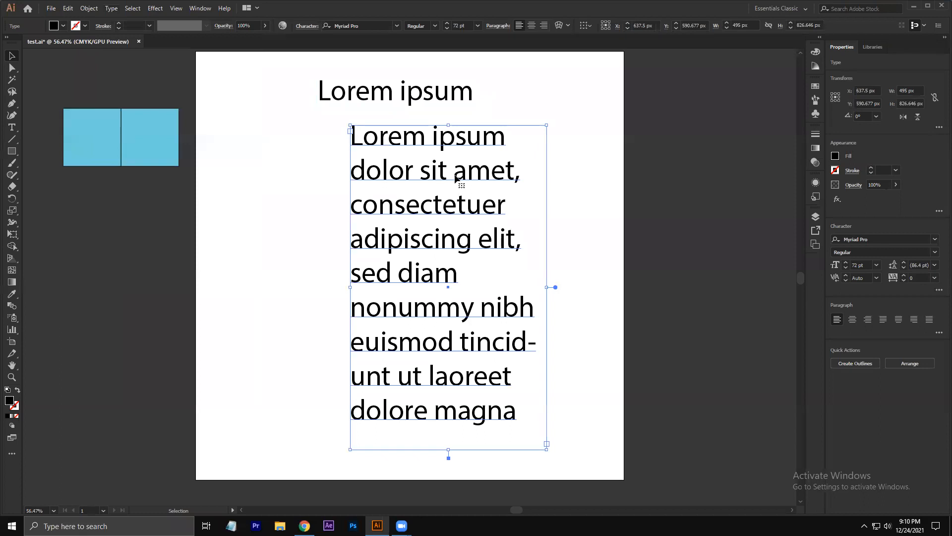
pyautogui.click(547, 100)
pyautogui.click(443, 98)
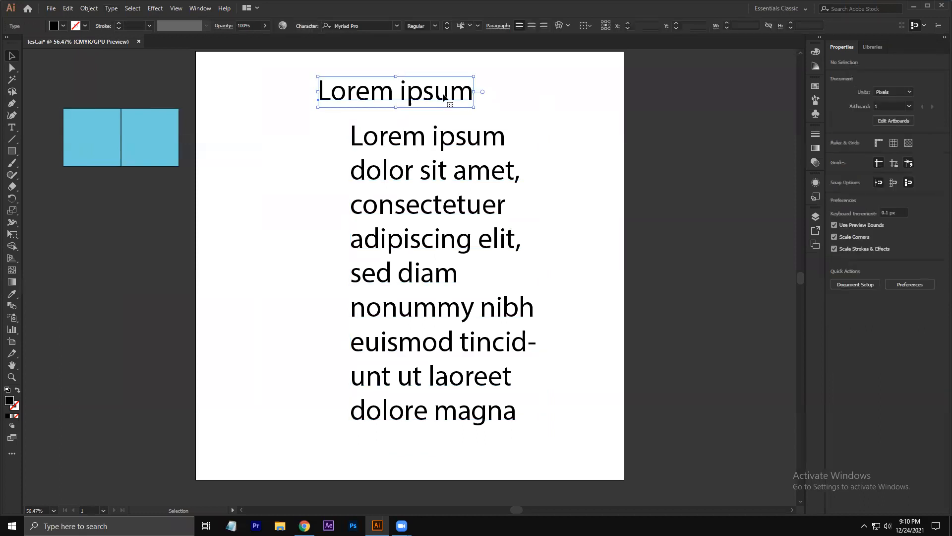
# Delete the area type box below the "Lorem ipsum" line
pyautogui.click(435, 194)
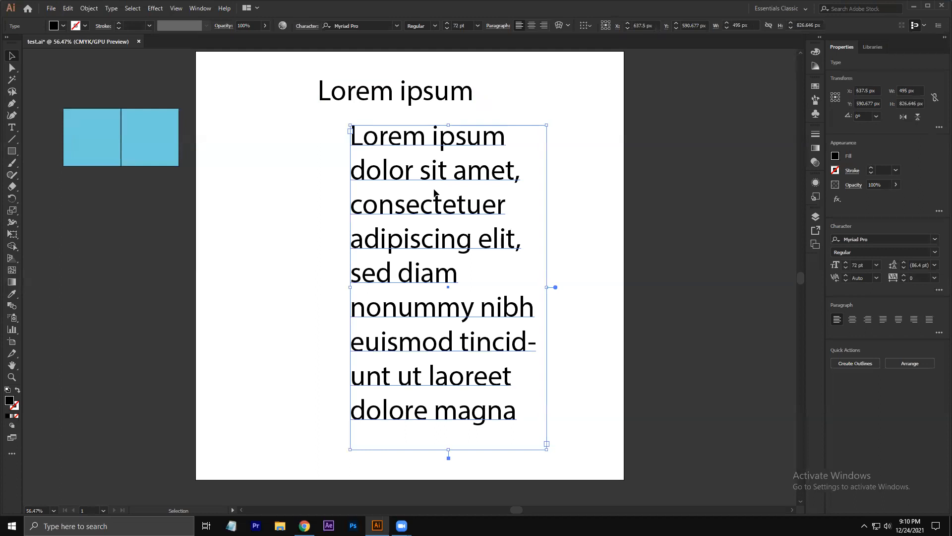
pyautogui.moveTo(433, 177); pyautogui.dragTo(346, 160)
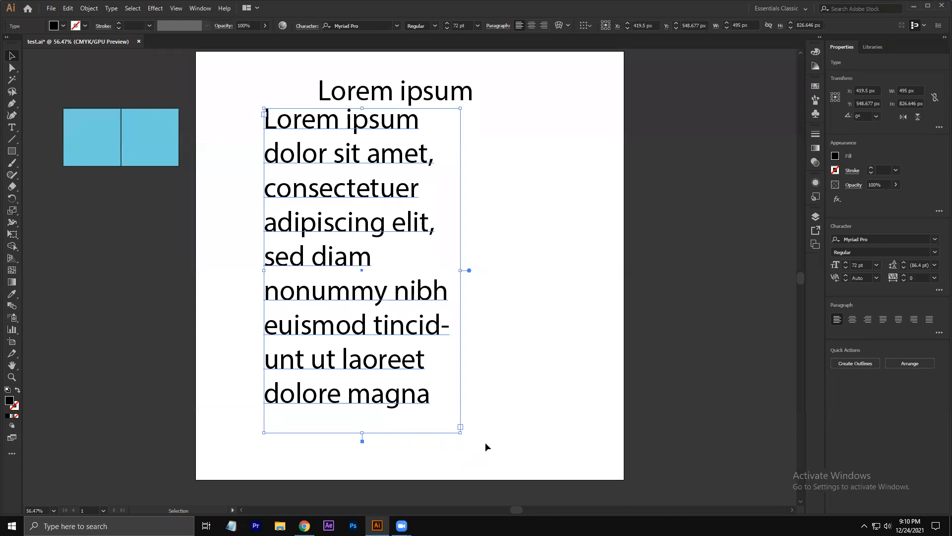
pyautogui.click(508, 339)
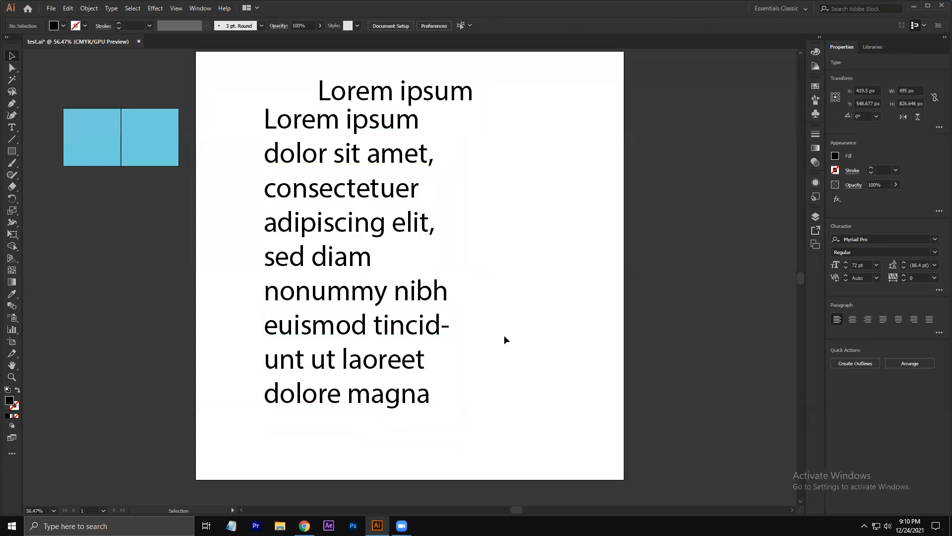
pyautogui.click(320, 240)
pyautogui.press('Delete')
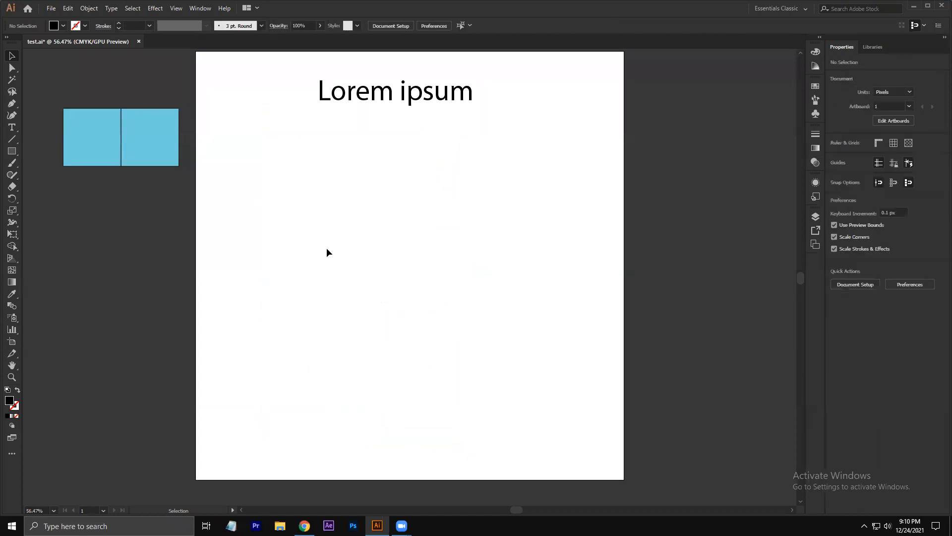
# Draw an area type box about 447 × 597 px below the "Lorem ipsum" line and shrink it to about 388 × 517 px
pyautogui.press('t')
pyautogui.moveTo(324, 150); pyautogui.dragTo(497, 379)
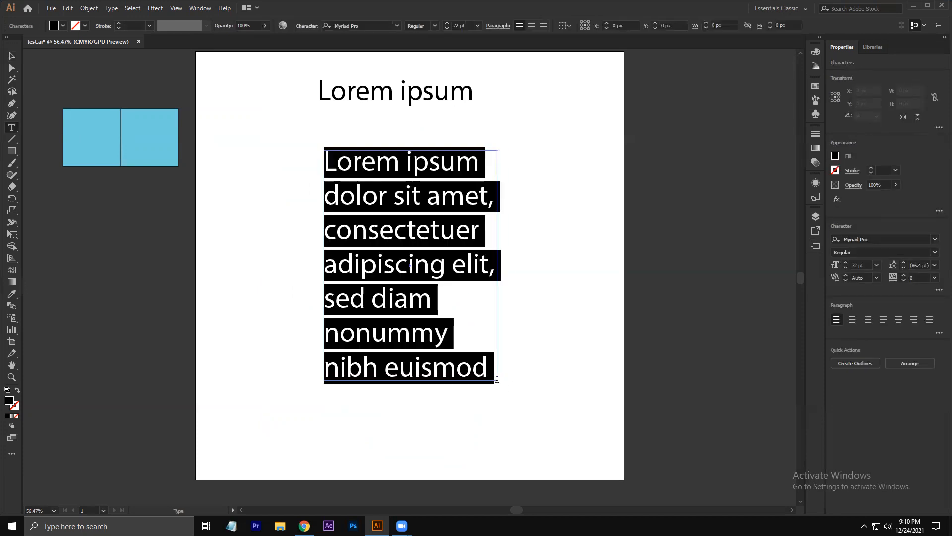
pyautogui.click(11, 57)
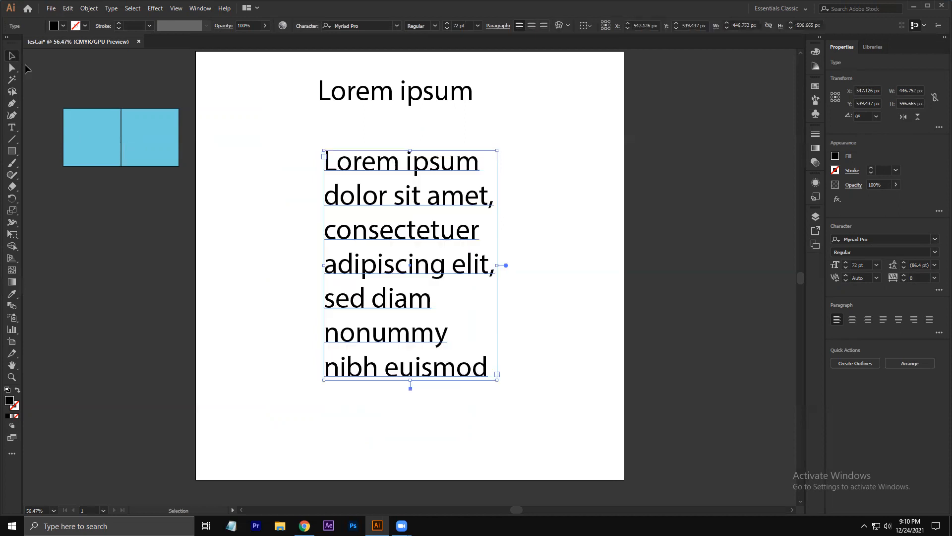
pyautogui.moveTo(498, 380); pyautogui.dragTo(479, 351)
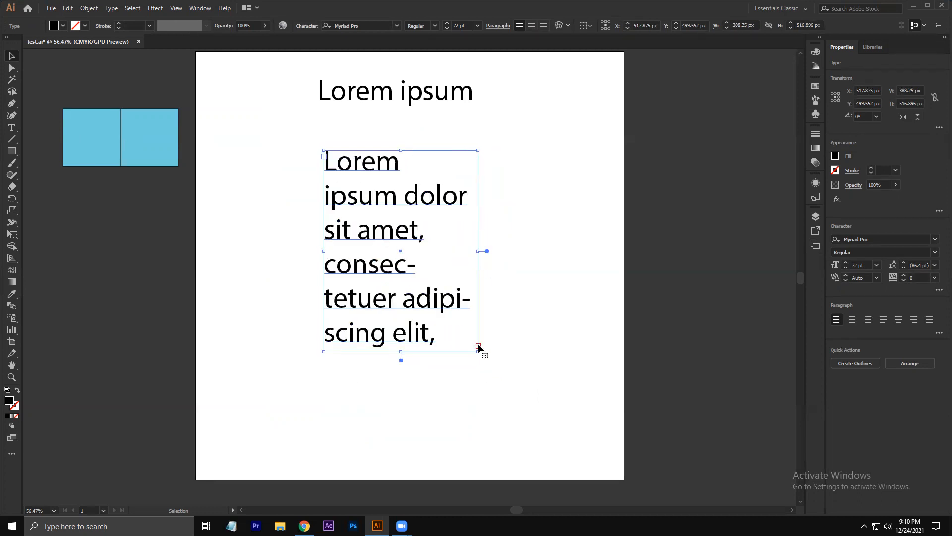
# Thread the overflowing text into a linked second box beside the first and move it to about X 943 px, Y 500 px
pyautogui.press('t')
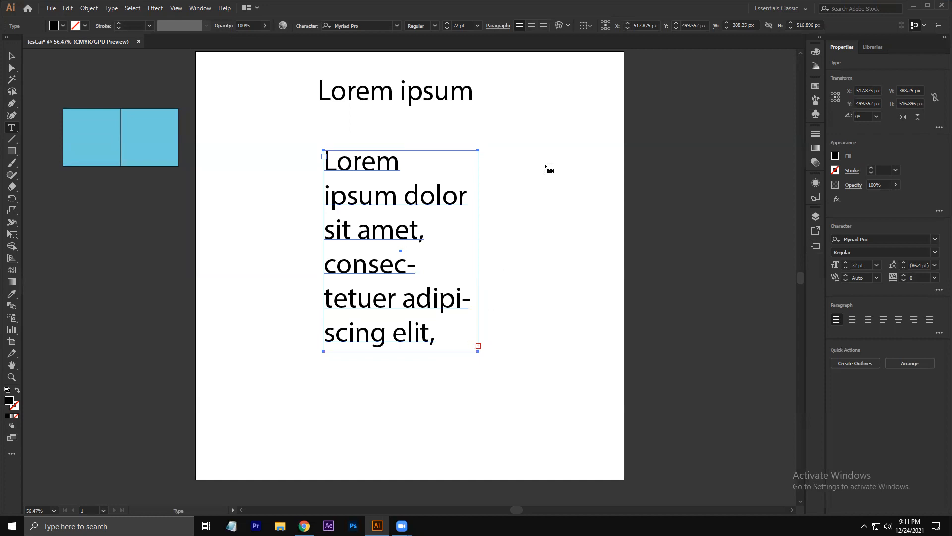
pyautogui.click(515, 153)
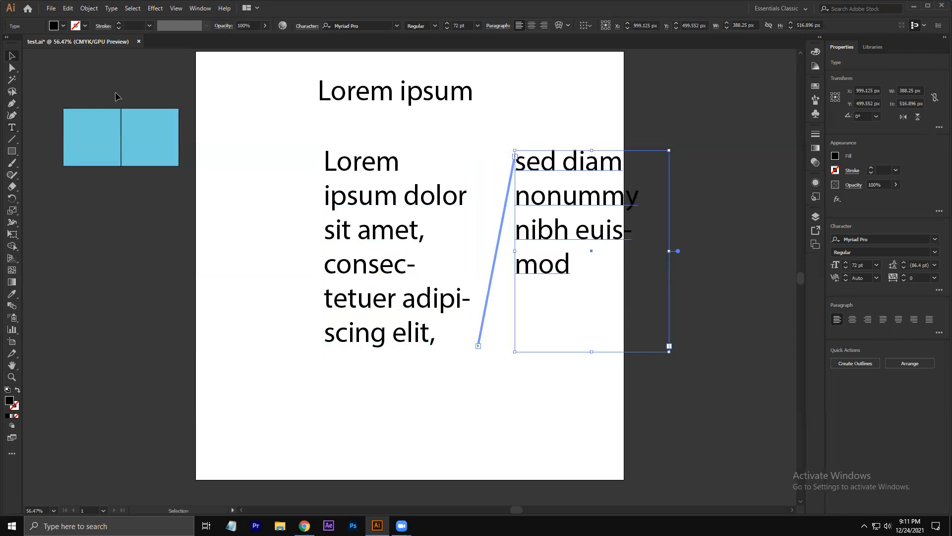
pyautogui.moveTo(553, 250); pyautogui.dragTo(512, 248)
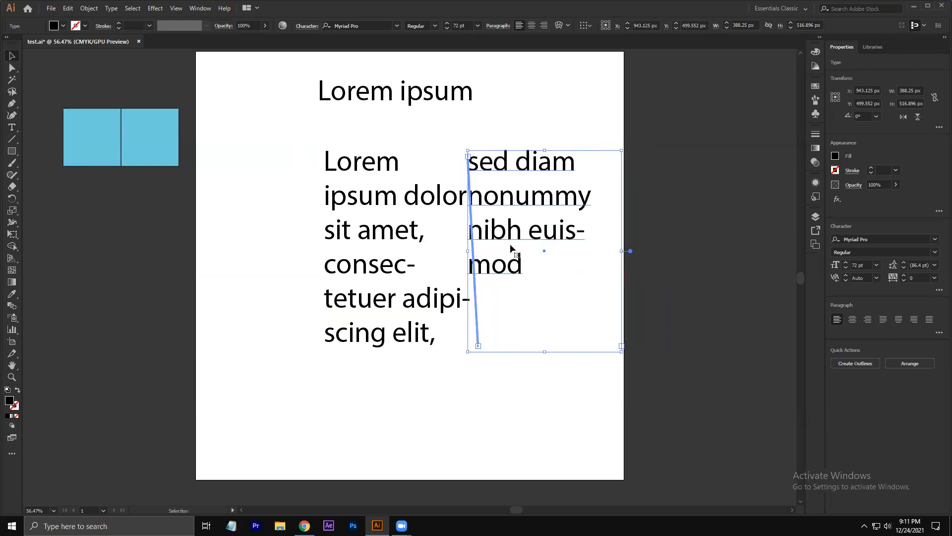
# Remove the threading between the two area type boxes, keeping the text in each
pyautogui.click(536, 400)
pyautogui.click(346, 258)
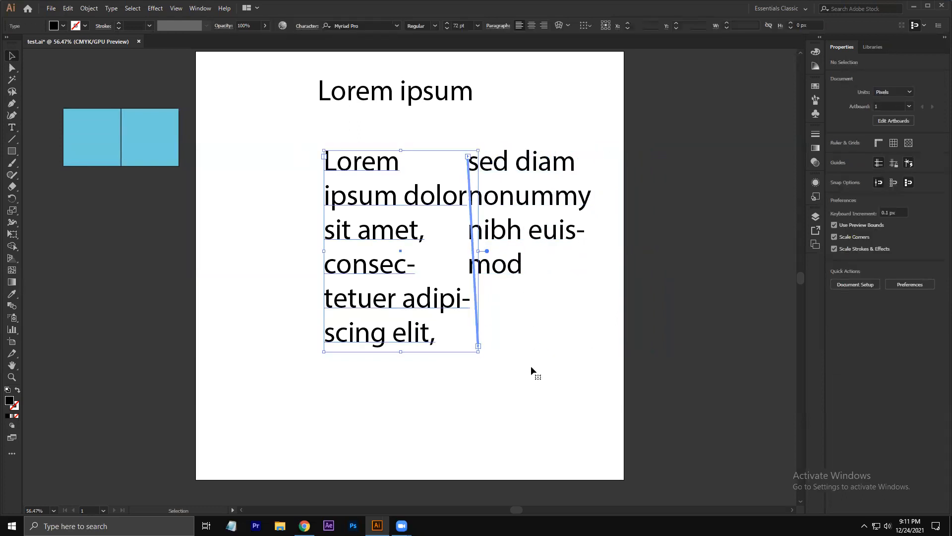
pyautogui.click(112, 8)
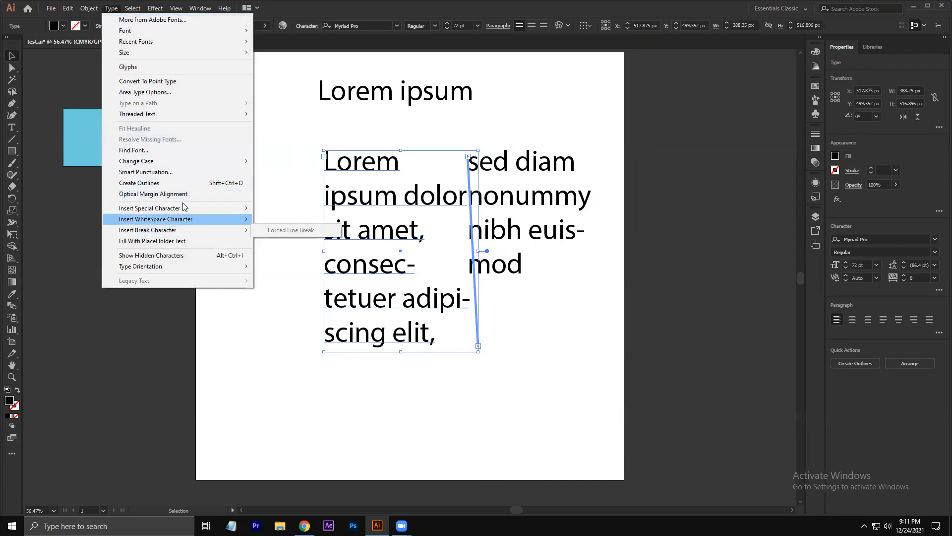
pyautogui.moveTo(170, 116)
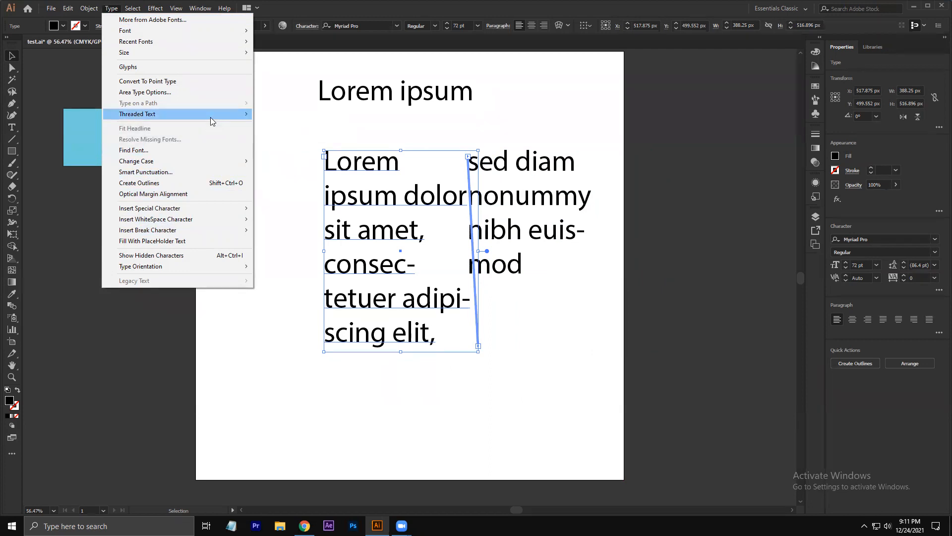
pyautogui.moveTo(226, 116)
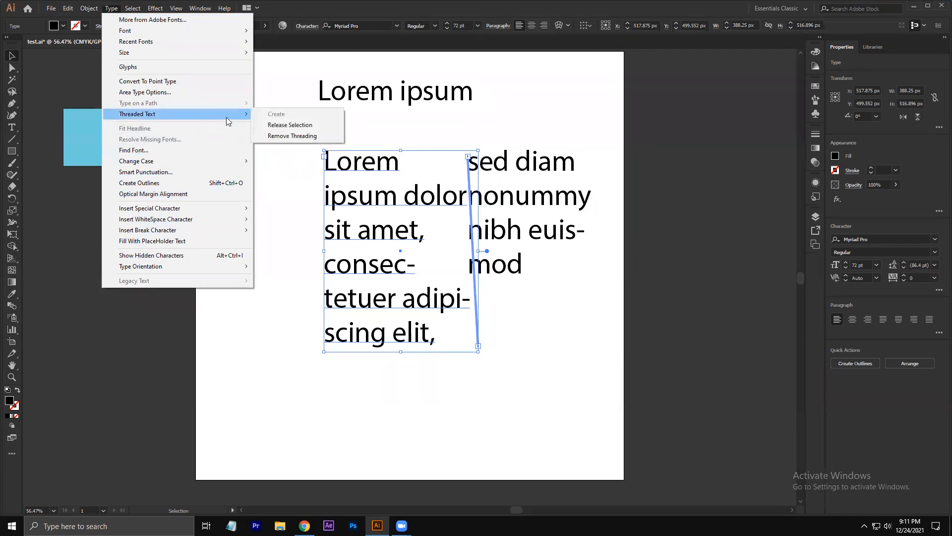
pyautogui.click(306, 136)
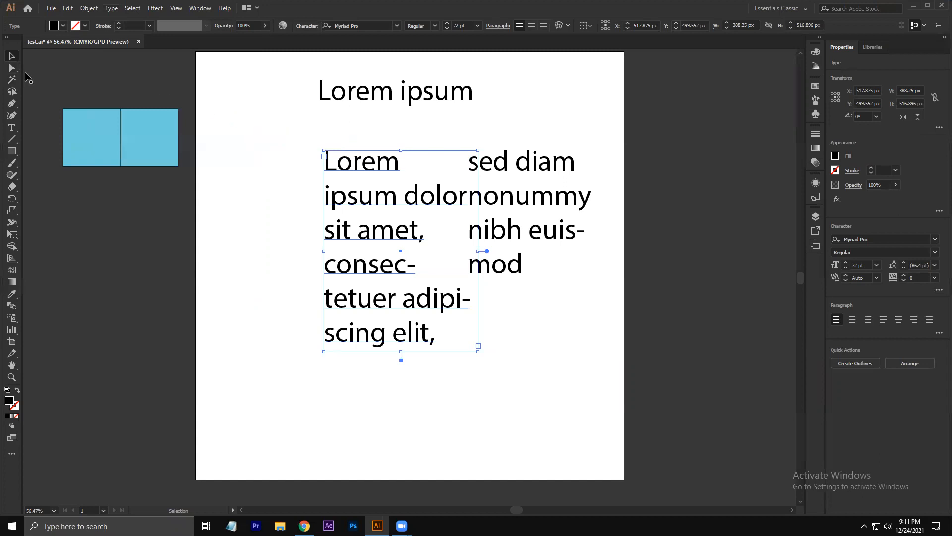
# Delete both area type boxes and move the "Lorem ipsum" point text to about X 527 px, Y 317 px
pyautogui.click(258, 211)
pyautogui.click(572, 280)
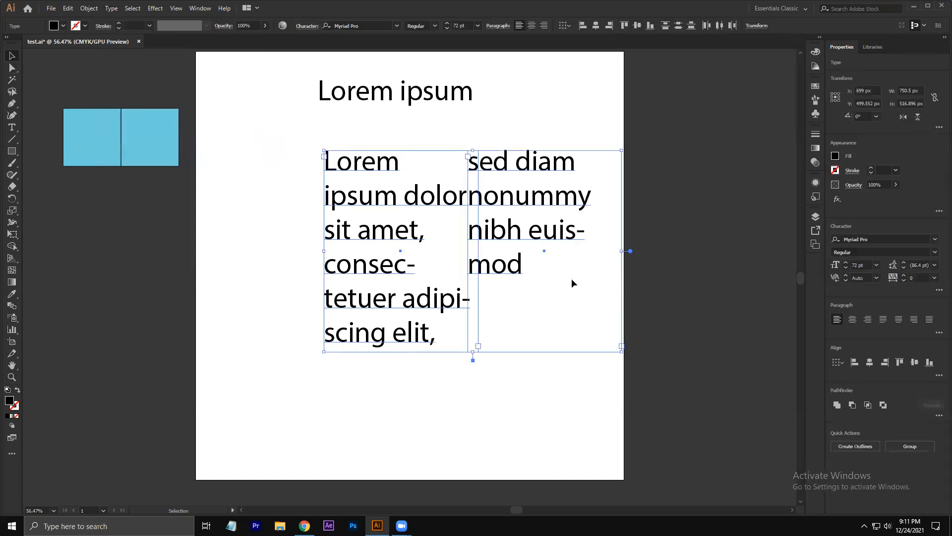
pyautogui.press('Delete')
pyautogui.moveTo(371, 103); pyautogui.dragTo(382, 204)
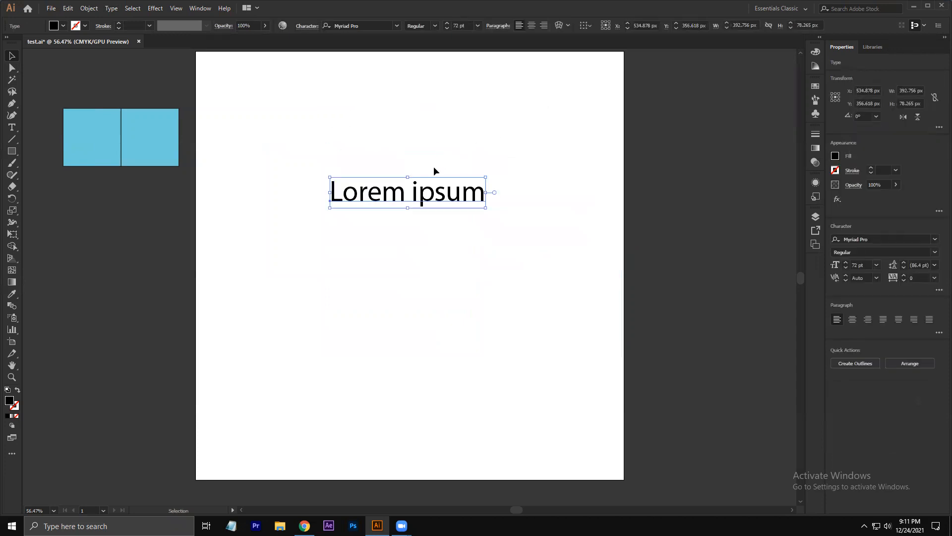
pyautogui.moveTo(397, 195); pyautogui.dragTo(393, 178)
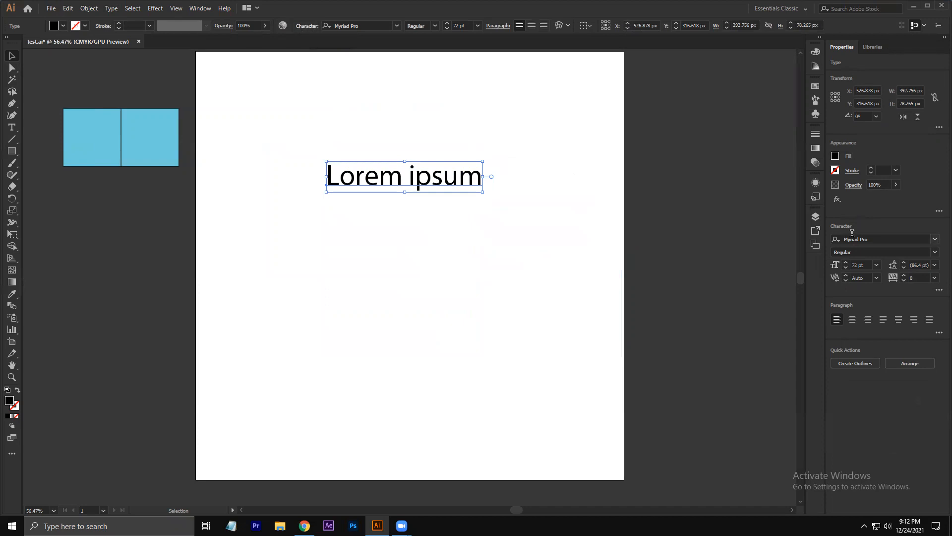
# Look through the Glyphs of the text's Myriad Pro font, then close them
pyautogui.click(200, 9)
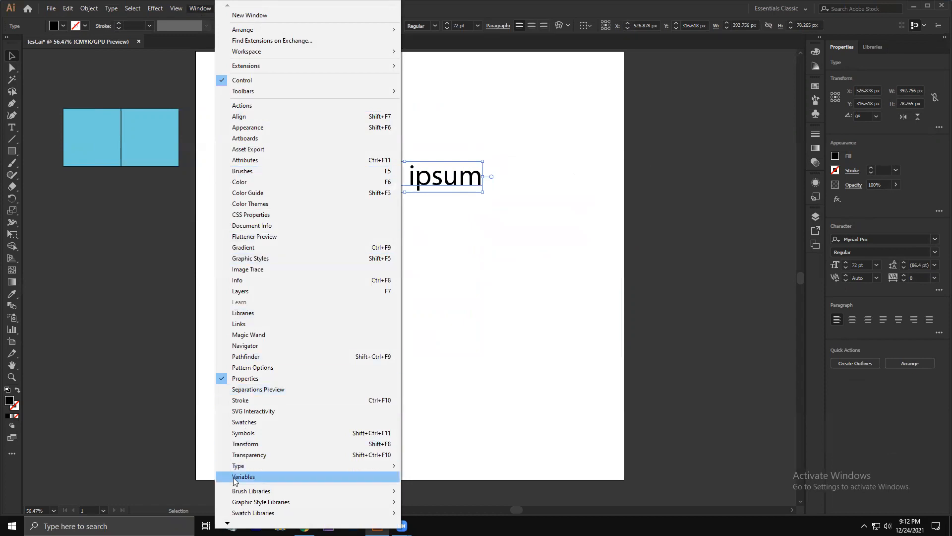
pyautogui.moveTo(243, 465)
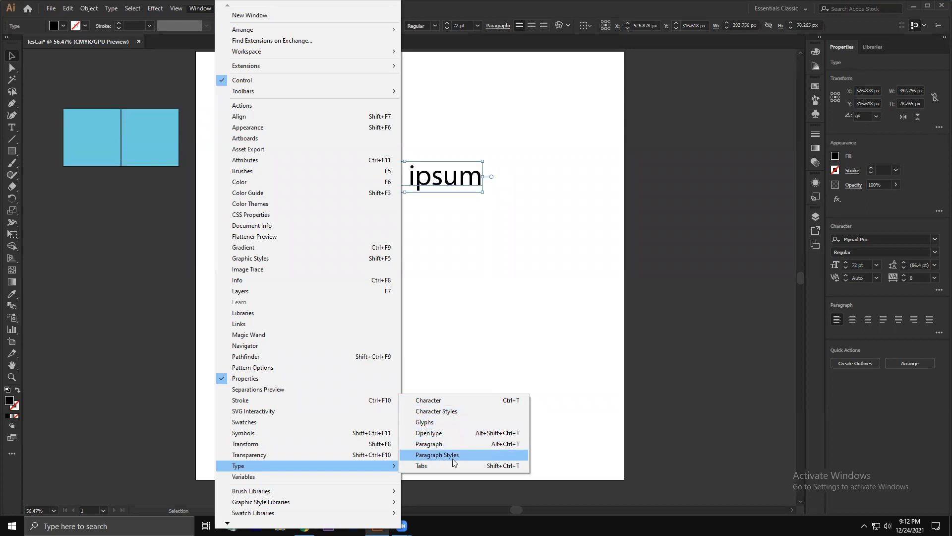
pyautogui.click(448, 422)
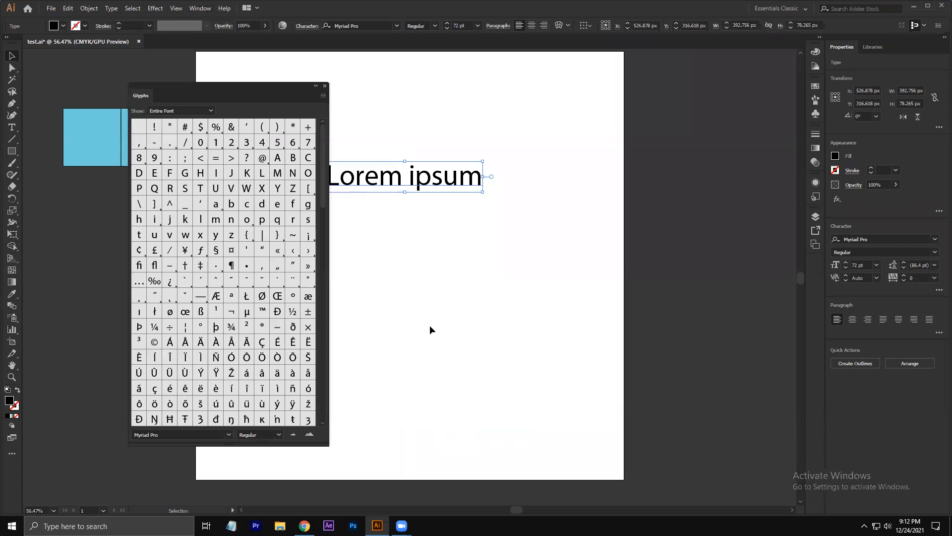
pyautogui.click(324, 88)
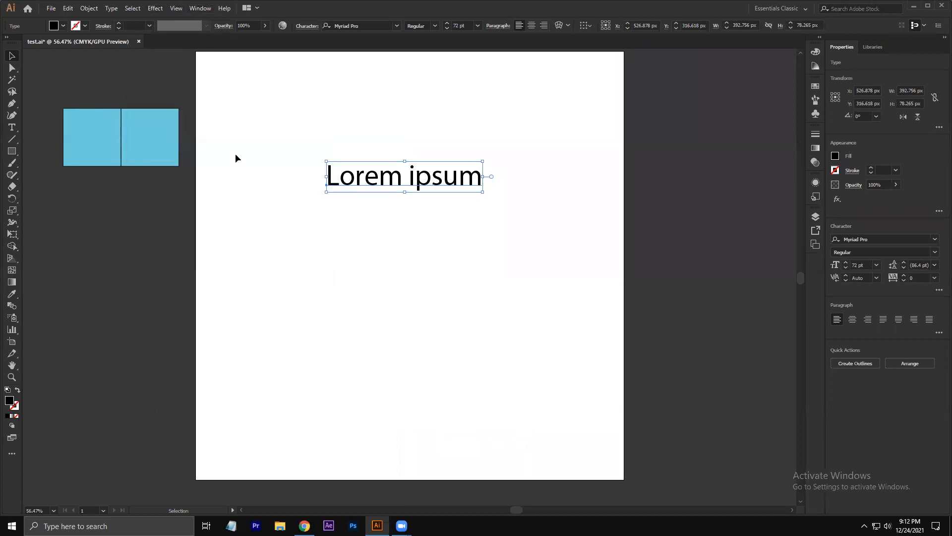
# Show the Character settings, review the Paragraph and OpenType settings grouped with them, and place the group beside the text over the artboard's edge
pyautogui.click(199, 9)
pyautogui.moveTo(341, 467)
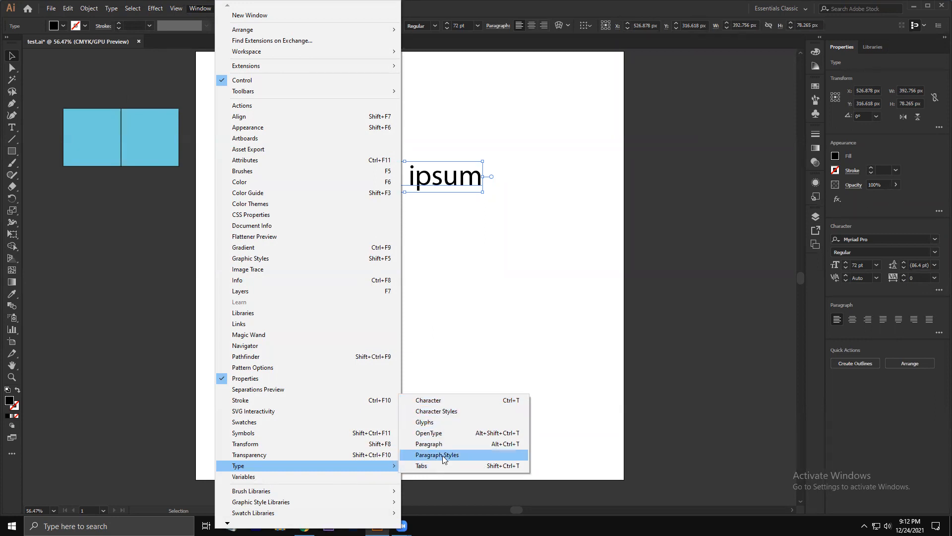
pyautogui.click(436, 400)
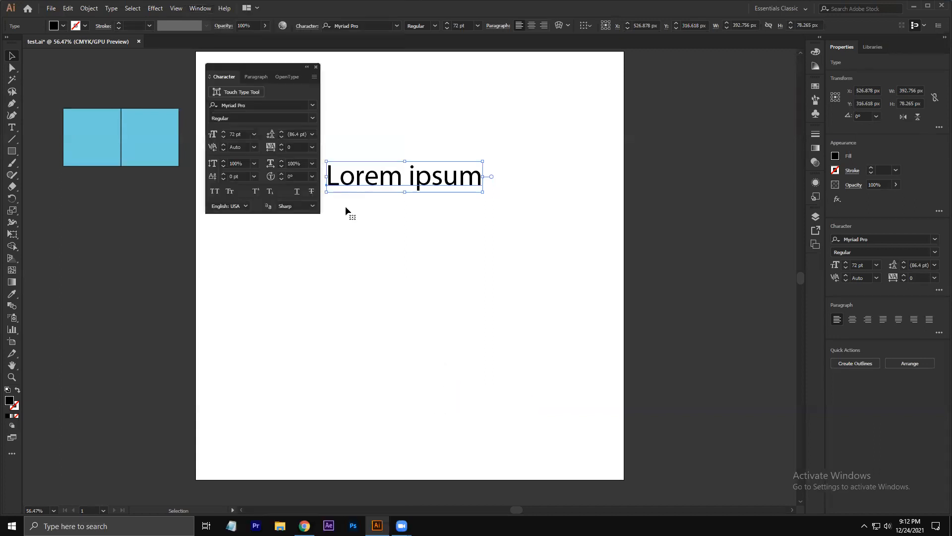
pyautogui.click(250, 77)
pyautogui.click(222, 76)
pyautogui.click(254, 76)
pyautogui.click(279, 78)
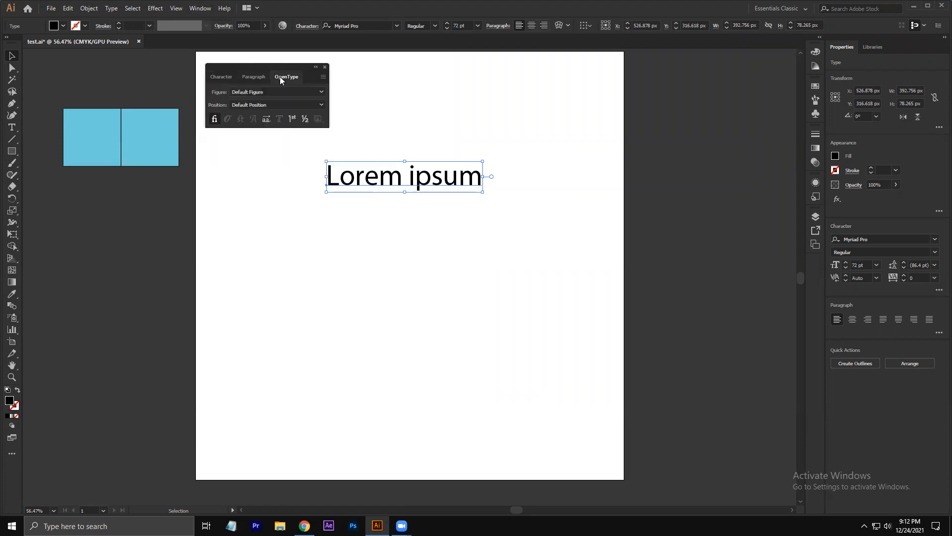
pyautogui.click(224, 78)
pyautogui.moveTo(258, 64); pyautogui.dragTo(592, 84)
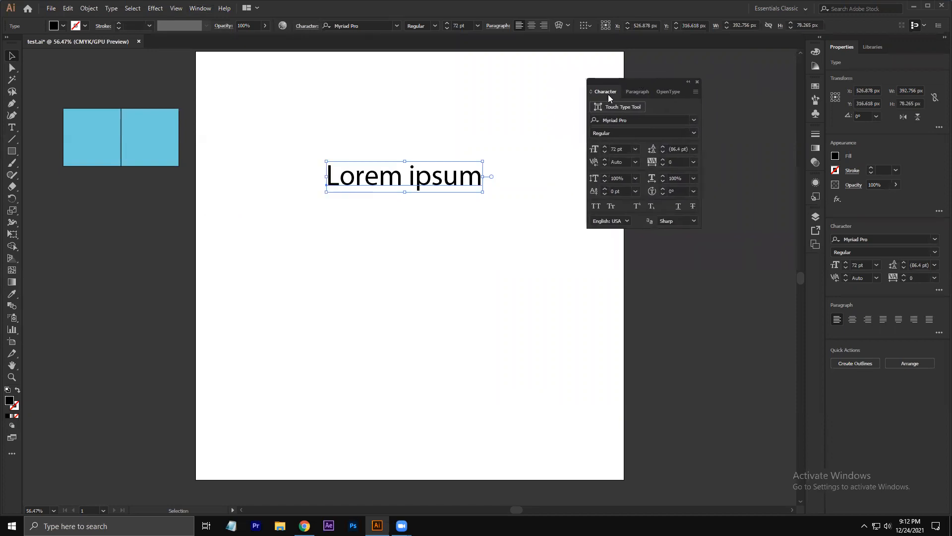
# Move "Lorem ipsum" to about X 389 px, Y 243 px and add a second placeholder point text below it at about X 604 px, Y 409 px
pyautogui.moveTo(400, 184); pyautogui.dragTo(347, 156)
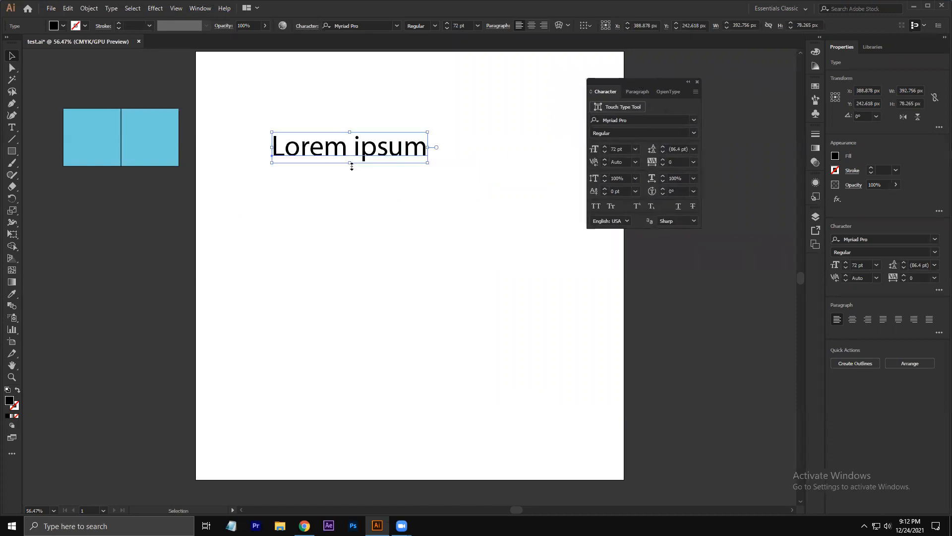
pyautogui.click(13, 128)
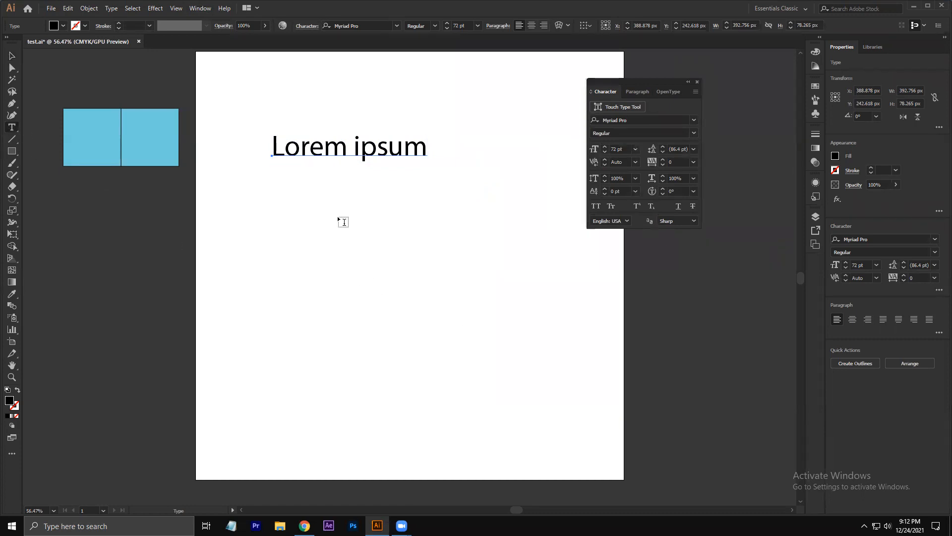
pyautogui.click(358, 224)
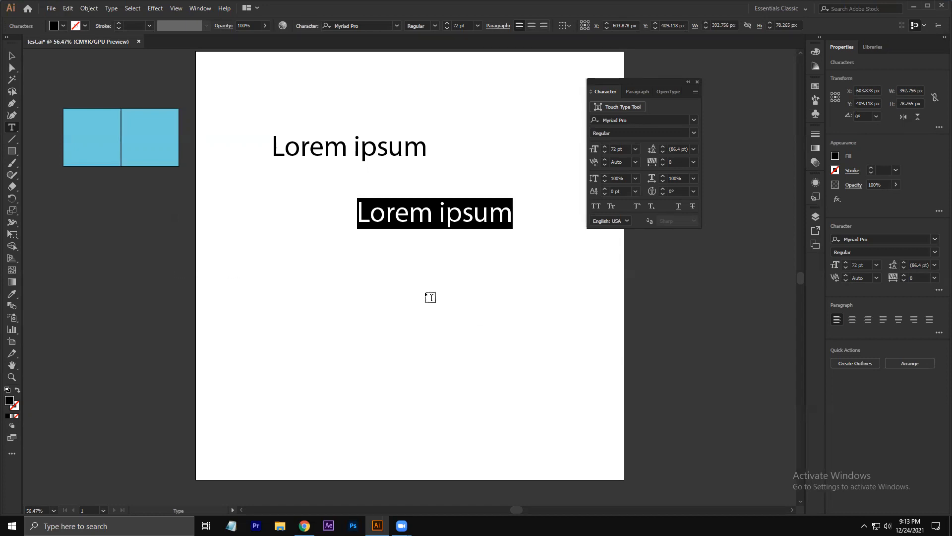
pyautogui.keyDown('ctrl'); pyautogui.click(380, 292); pyautogui.keyUp('ctrl')
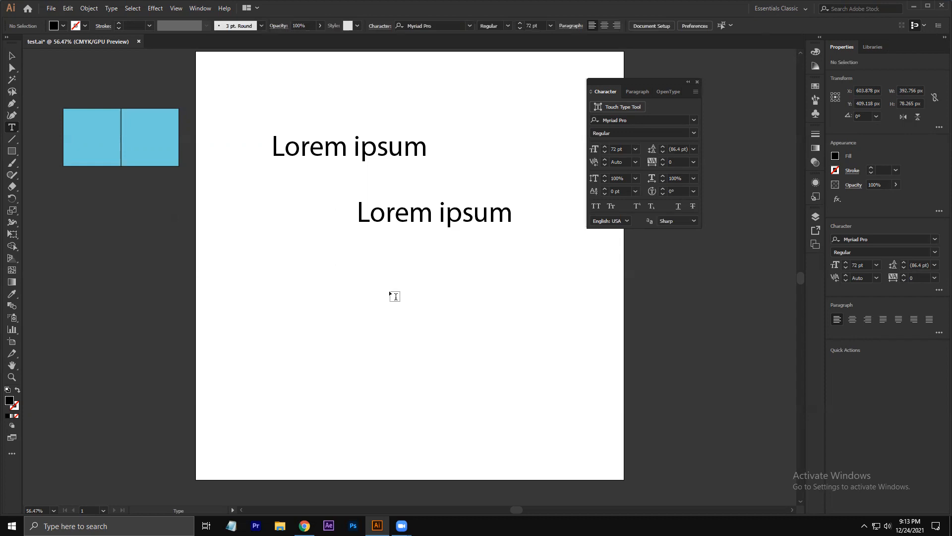
# Add a third "Lorem ipsum" point text below the other two and place it at about X 604 px, Y 555 px
pyautogui.click(416, 292)
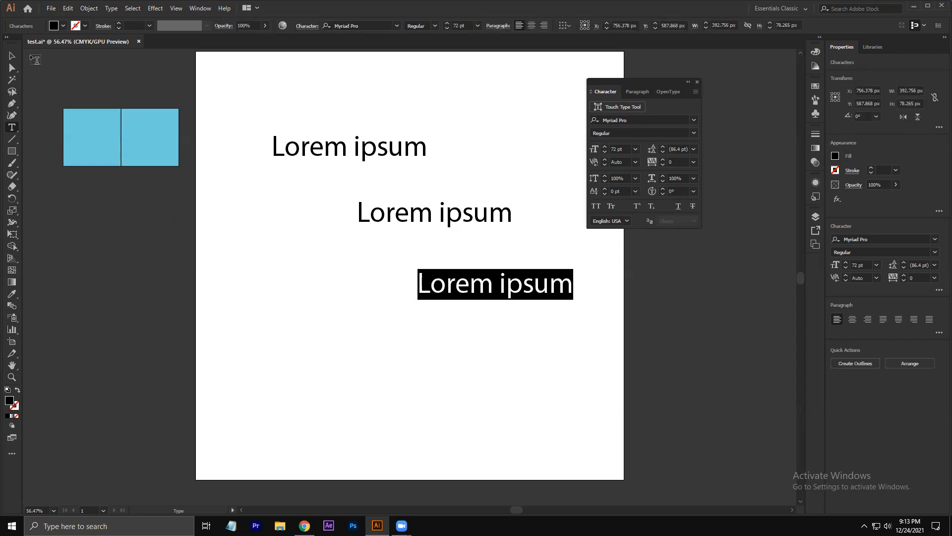
pyautogui.click(7, 58)
pyautogui.moveTo(436, 287); pyautogui.dragTo(387, 275)
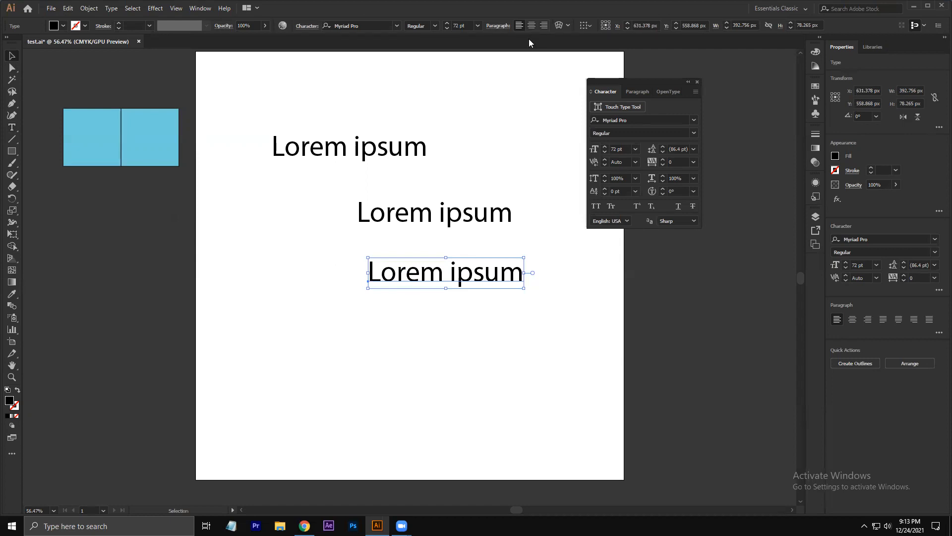
pyautogui.moveTo(435, 278)
pyautogui.mouseDown()
pyautogui.moveTo(407, 267)
pyautogui.moveTo(425, 269)
pyautogui.moveTo(417, 272)
pyautogui.mouseUp()
pyautogui.click(428, 293)
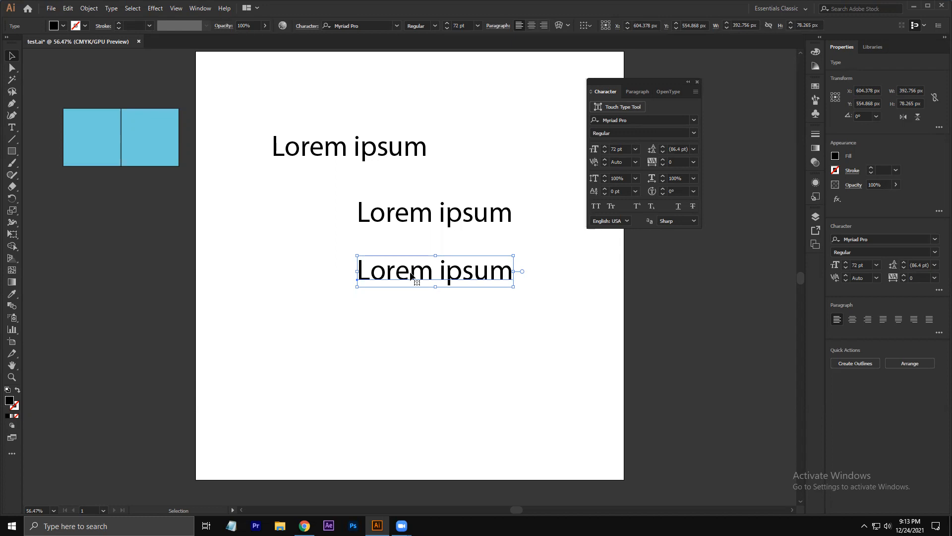
# Try right, center and left paragraph alignment on the third text, enlarge it to about 142 pt, and align it right
pyautogui.click(632, 92)
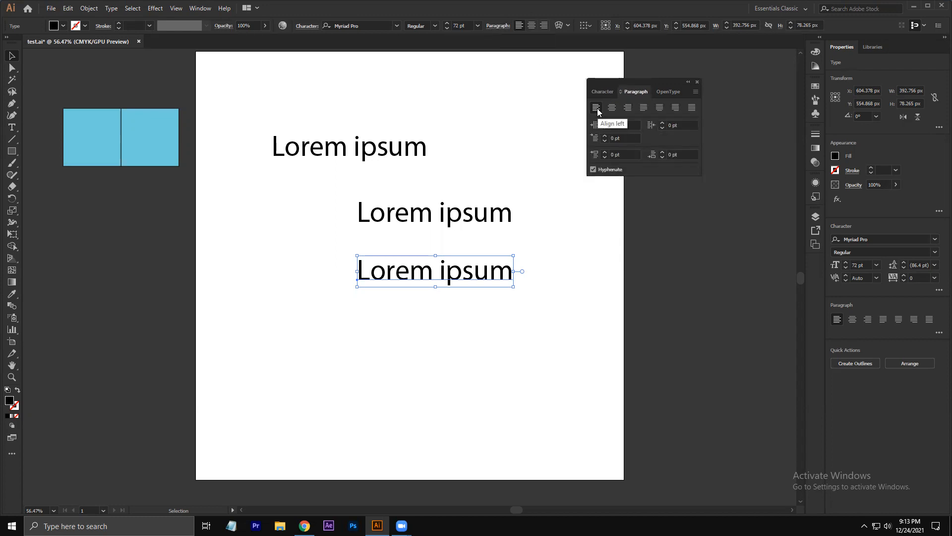
pyautogui.click(628, 107)
pyautogui.click(613, 107)
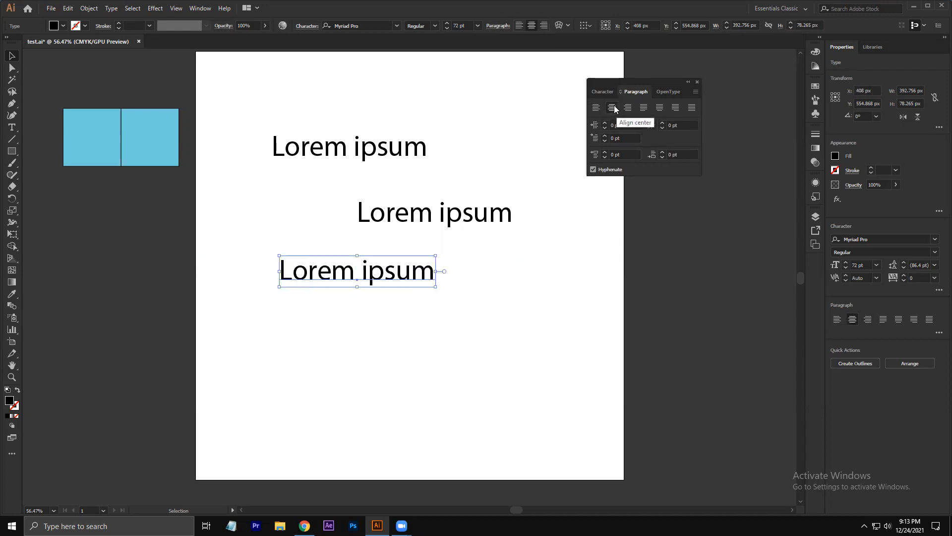
pyautogui.moveTo(436, 286); pyautogui.dragTo(510, 314)
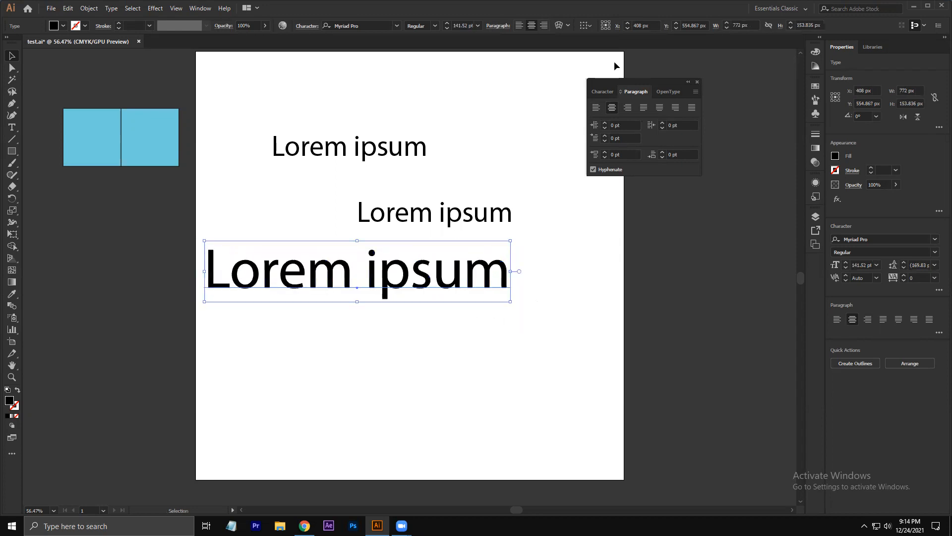
pyautogui.click(596, 107)
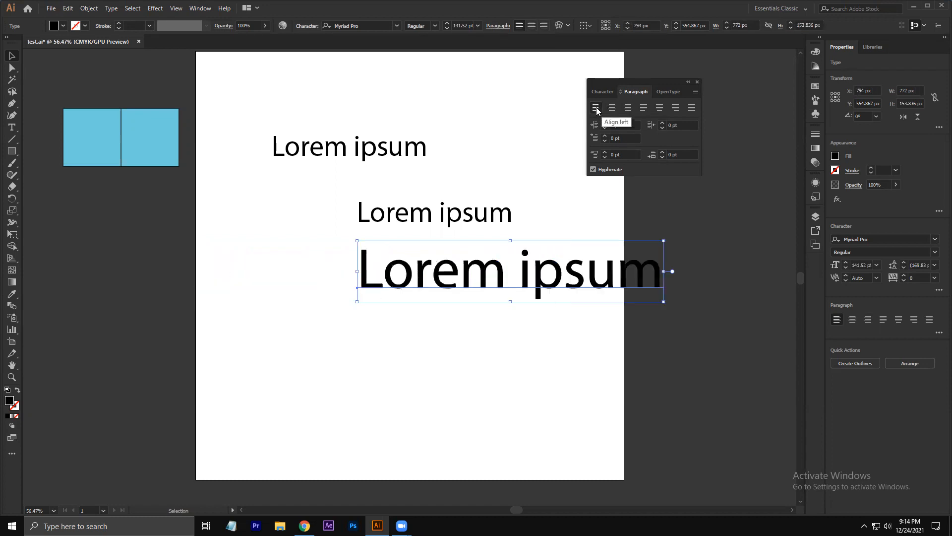
pyautogui.click(627, 107)
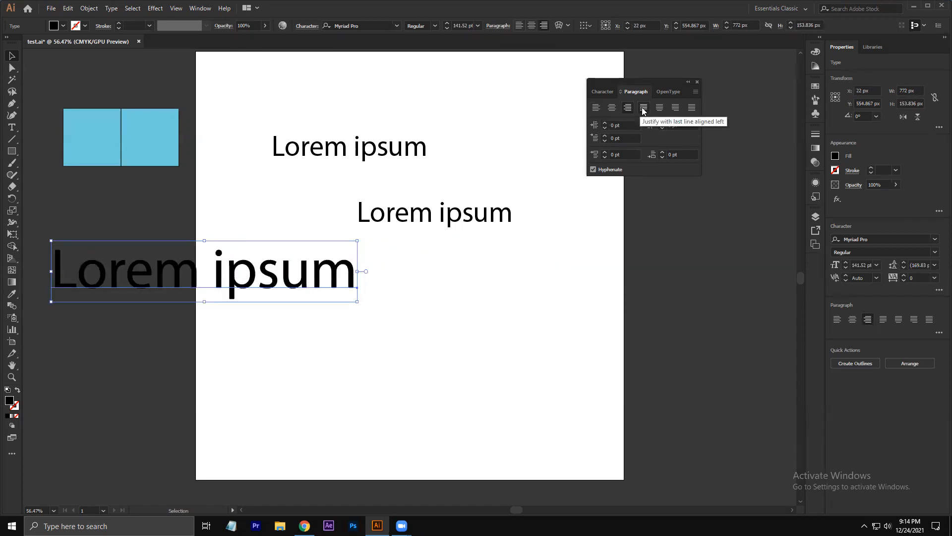
# Move the enlarged right-aligned text back onto the artboard at about X 591 px, Y 519 px and compare its alignment with the first text
pyautogui.moveTo(320, 281); pyautogui.dragTo(547, 278)
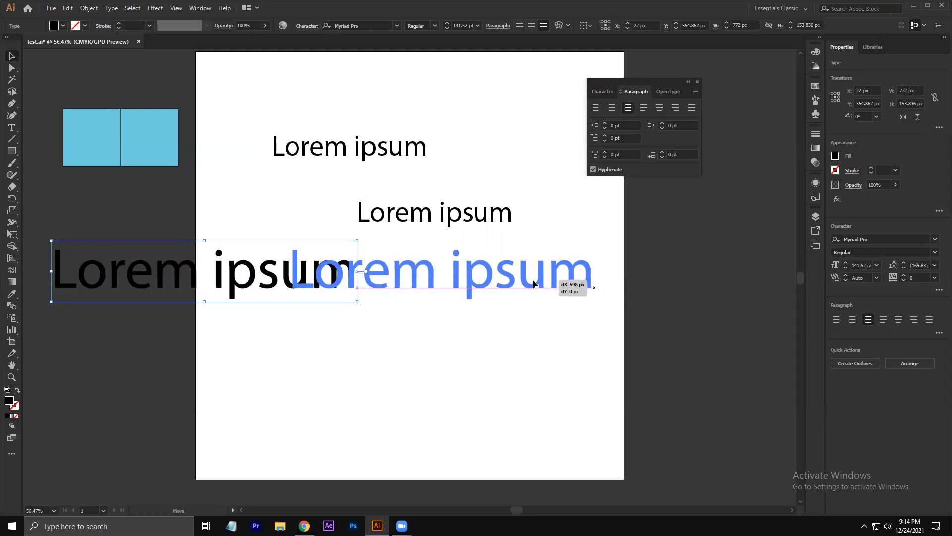
pyautogui.moveTo(495, 296); pyautogui.dragTo(487, 278)
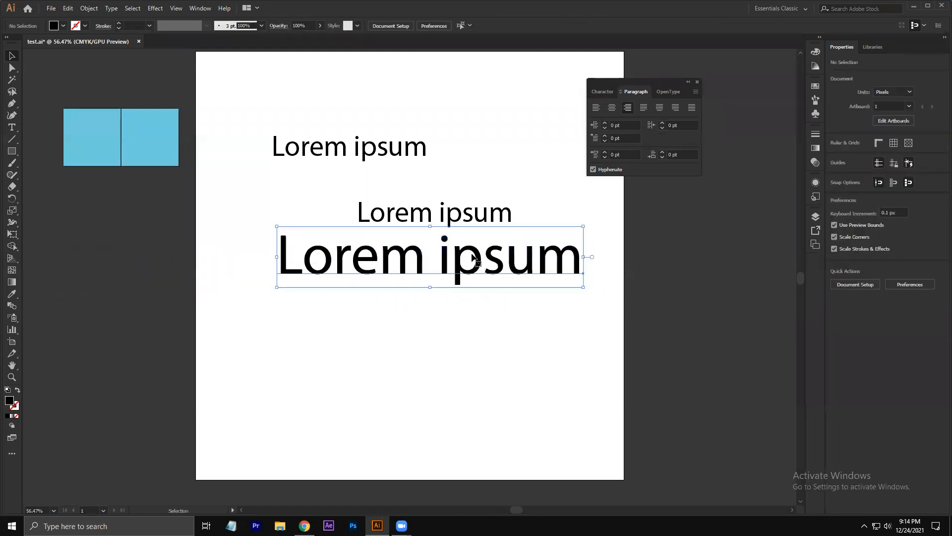
pyautogui.click(355, 145)
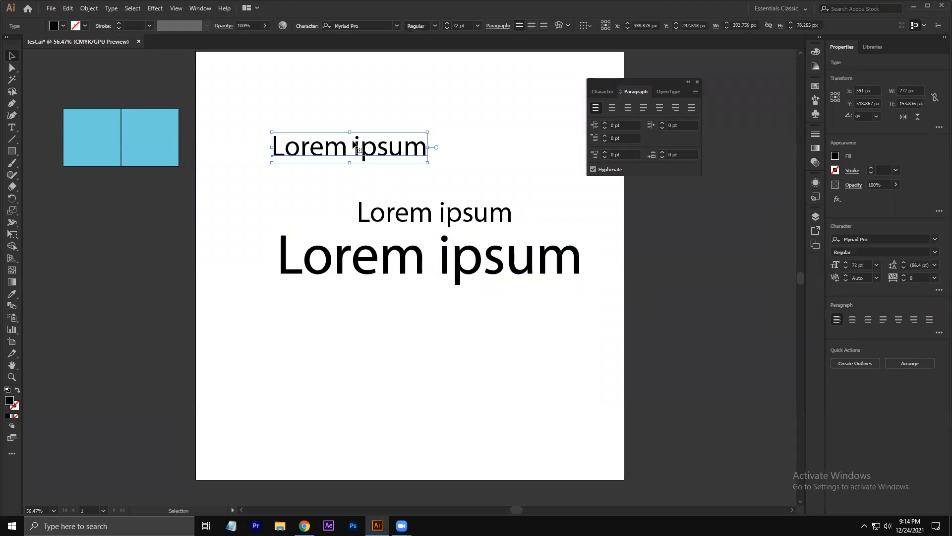
pyautogui.click(381, 271)
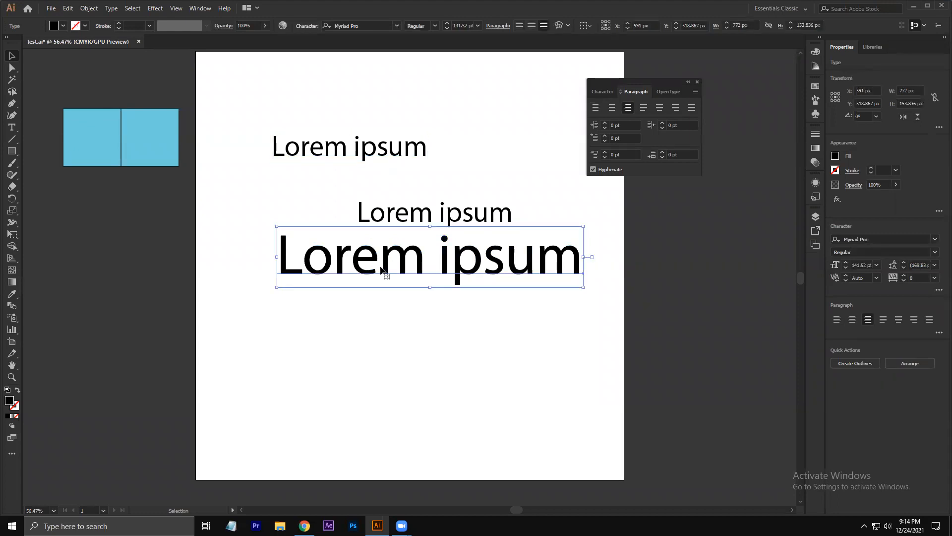
# Undo the recent text changes and additions until only the first "Lorem ipsum" remains
pyautogui.hotkey('ctrl', 'z')
pyautogui.hotkey('ctrl', 'z')
pyautogui.hotkey('ctrl', 'z')
pyautogui.hotkey('ctrl', 'z')
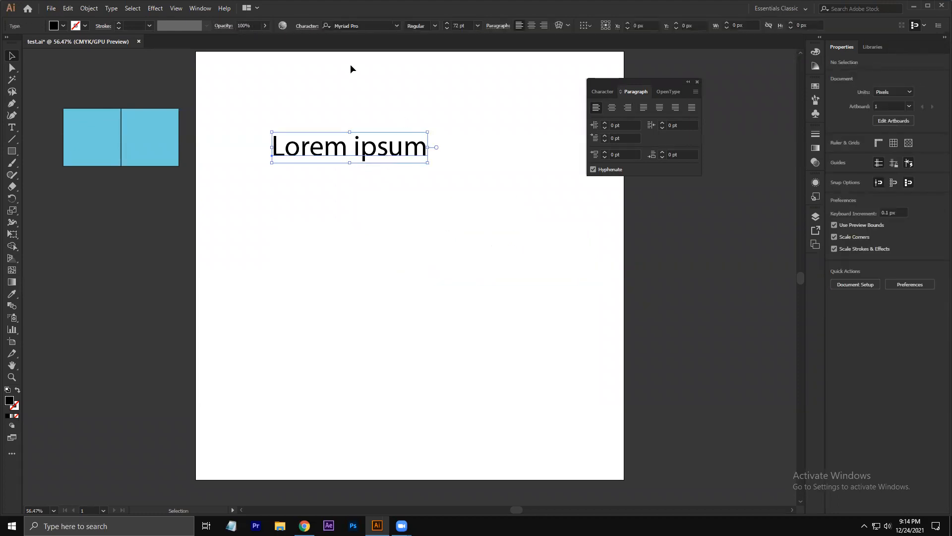
# Show the Character settings, move their group over the artboard's upper right corner, and reset the text's character settings to the defaults
pyautogui.click(603, 89)
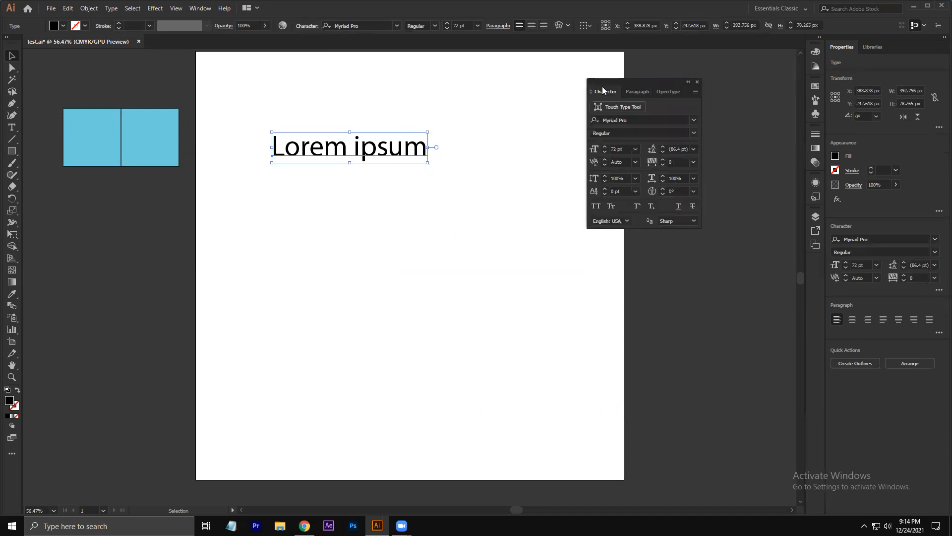
pyautogui.moveTo(630, 83); pyautogui.dragTo(558, 64)
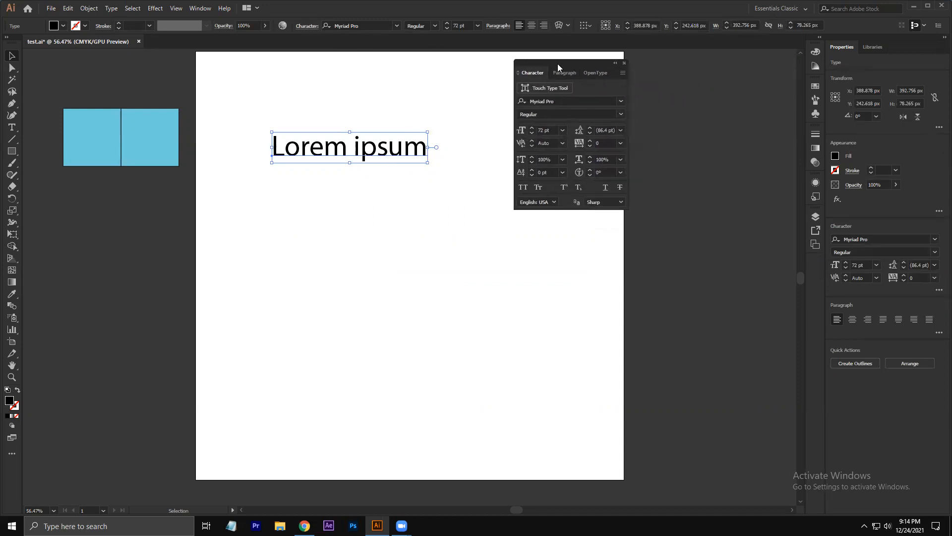
pyautogui.click(624, 73)
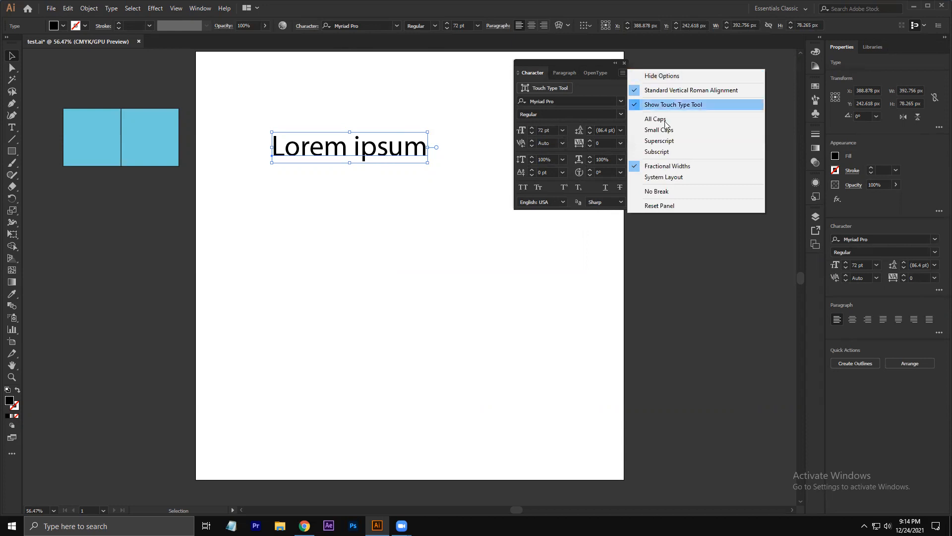
pyautogui.click(674, 206)
pyautogui.click(335, 177)
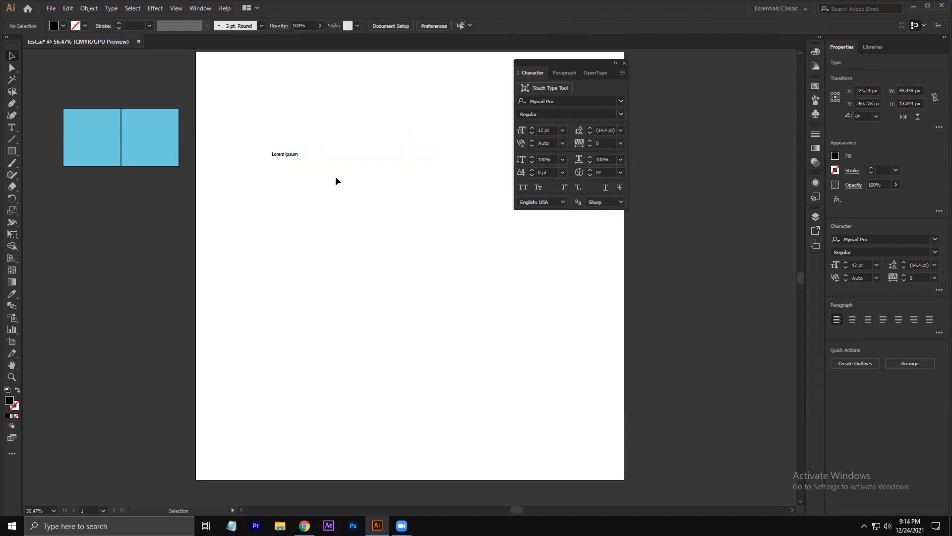
# Scale "Lorem ipsum" up to about 81 pt and set its font size to 82 pt
pyautogui.moveTo(243, 131); pyautogui.dragTo(347, 189)
pyautogui.click(413, 174)
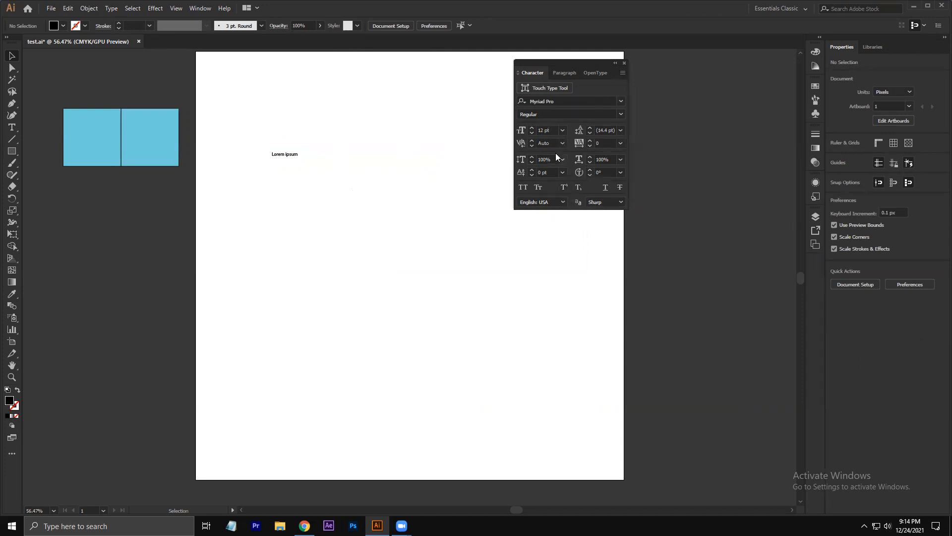
pyautogui.moveTo(251, 136); pyautogui.dragTo(310, 185)
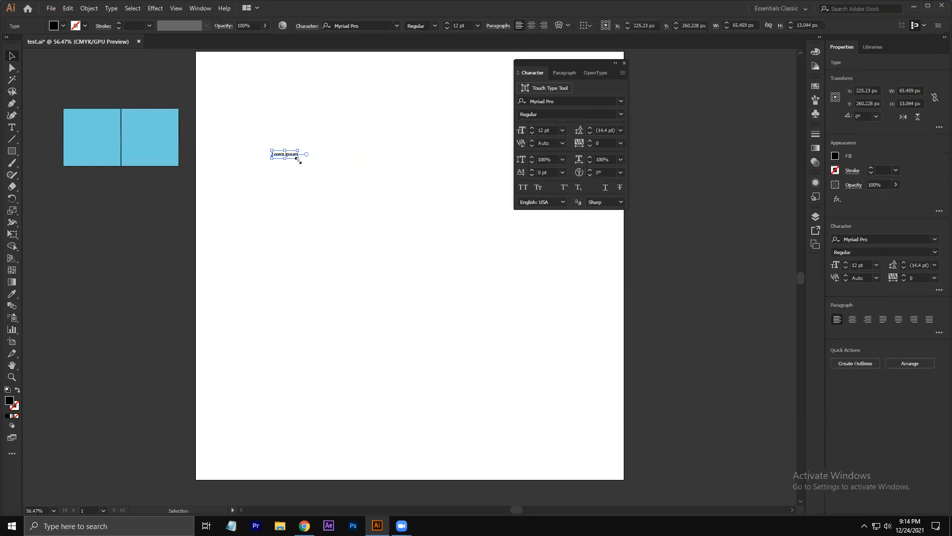
pyautogui.moveTo(297, 159); pyautogui.dragTo(447, 216)
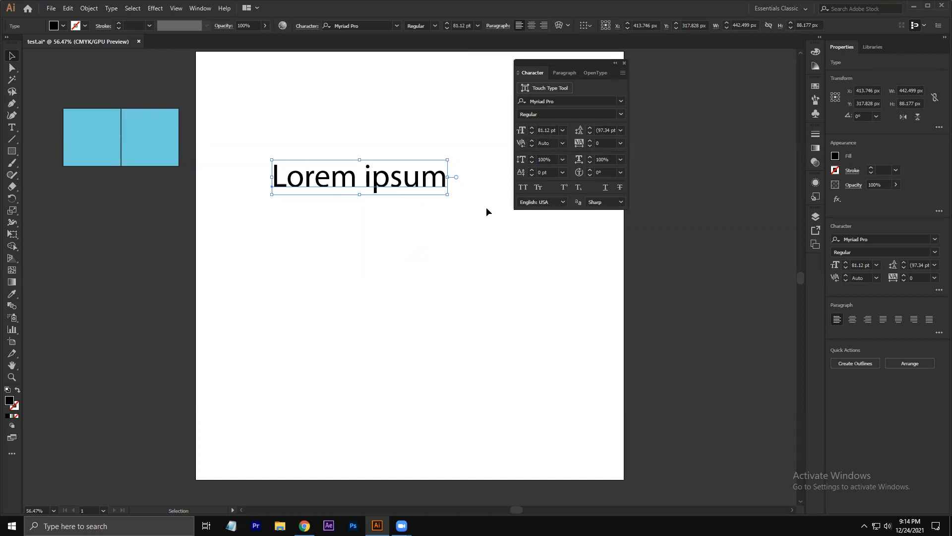
pyautogui.click(531, 132)
pyautogui.click(531, 128)
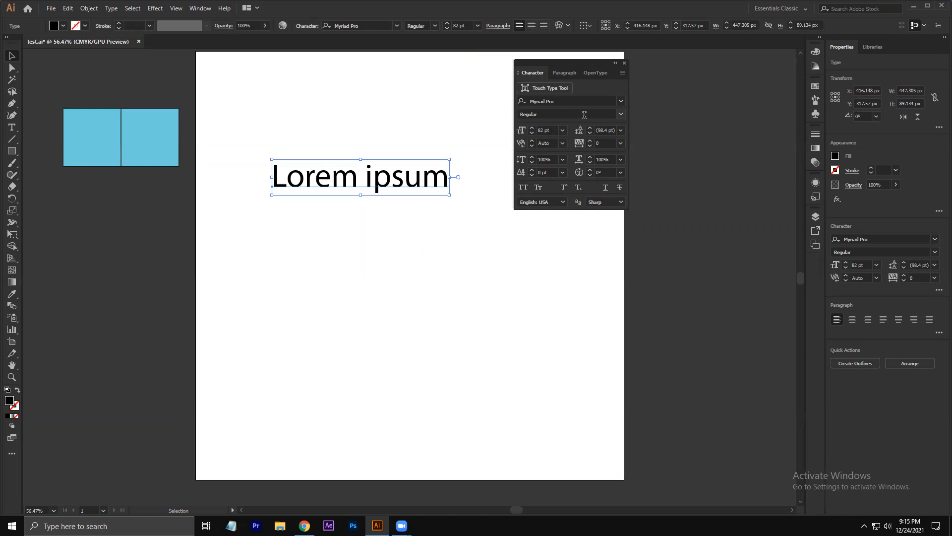
# Look through the available fonts and font styles in the Character settings without choosing one
pyautogui.click(620, 101)
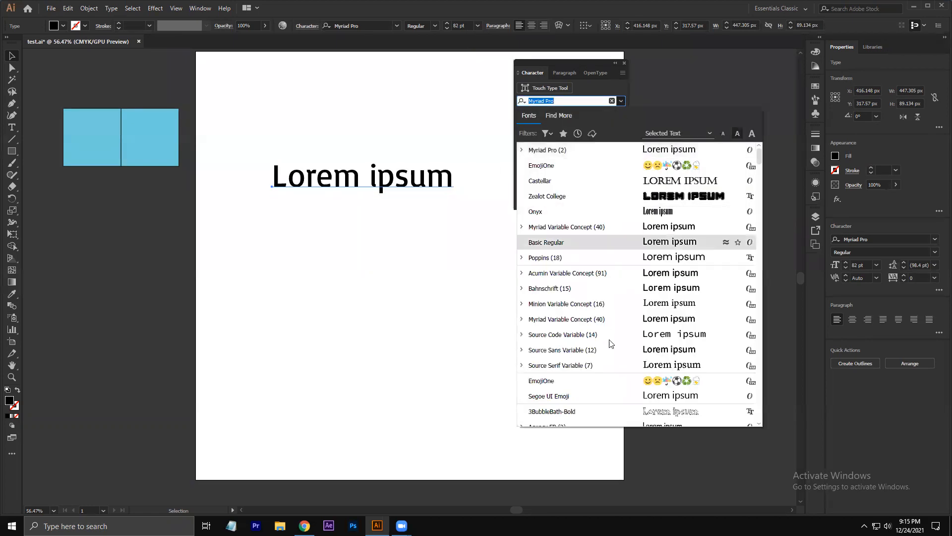
pyautogui.click(665, 72)
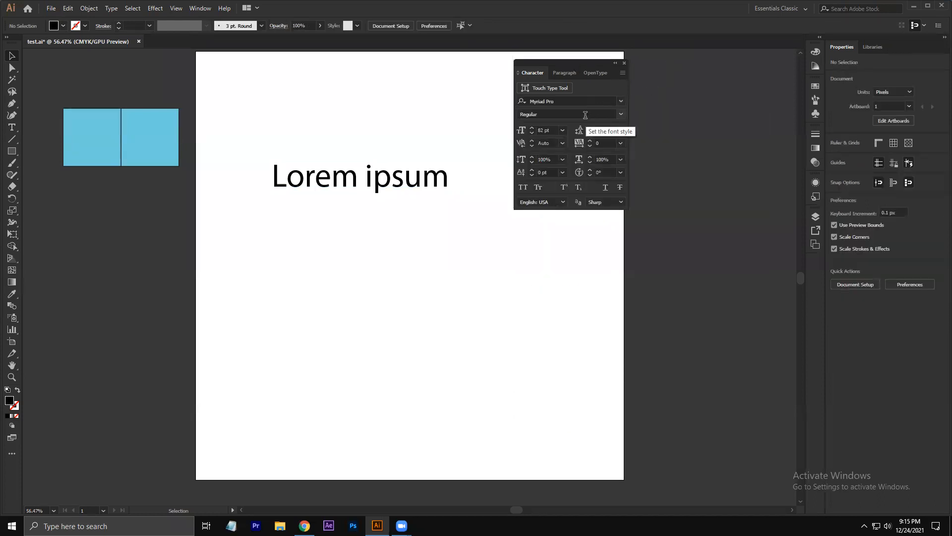
pyautogui.click(620, 114)
pyautogui.click(672, 118)
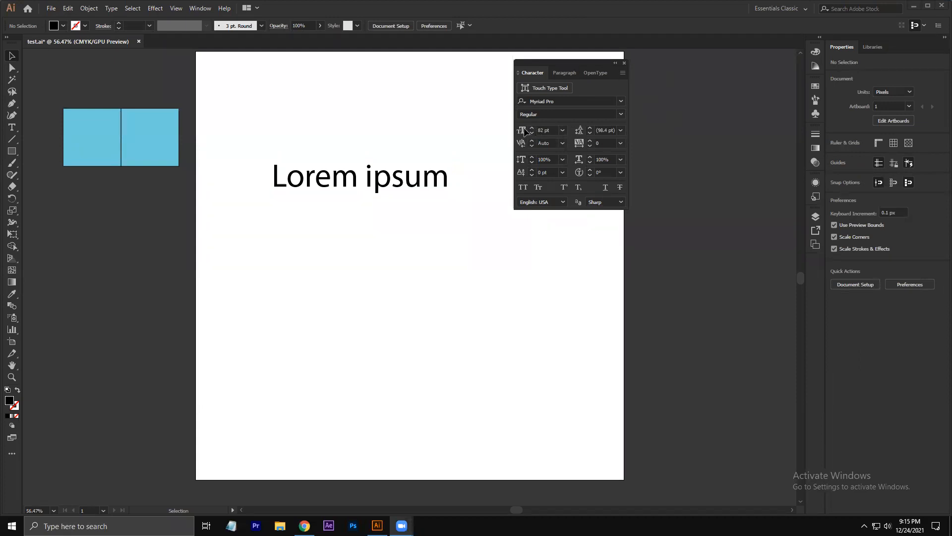
# Try a font size of 84 pt on "Lorem ipsum" and return it to 82 pt
pyautogui.click(407, 180)
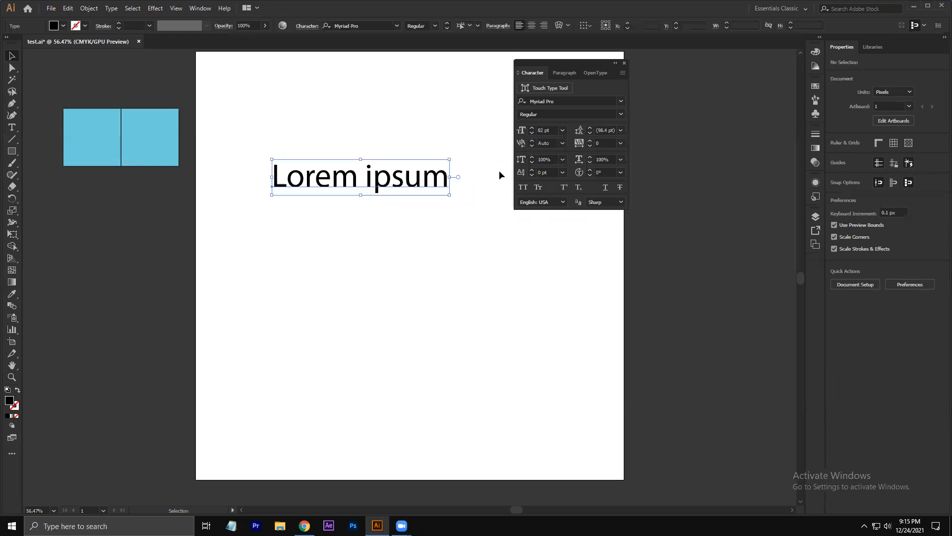
pyautogui.click(531, 127)
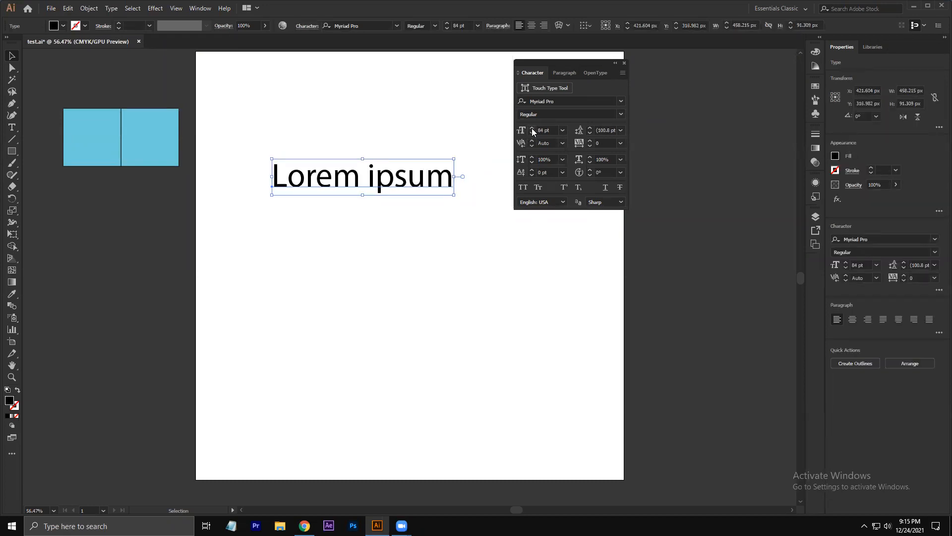
pyautogui.click(532, 132)
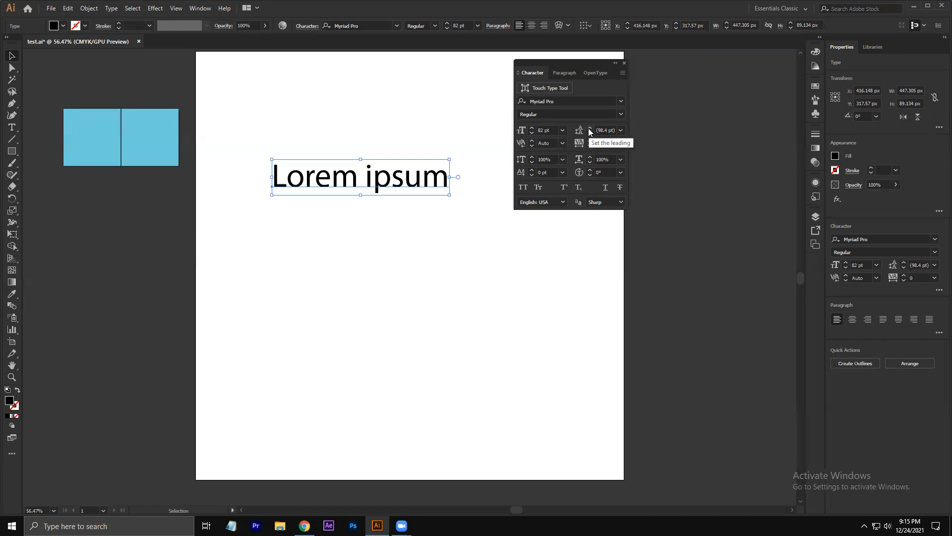
# Break the point text into two lines, with "Lorem" above "ipsum"
pyautogui.doubleClick(365, 181)
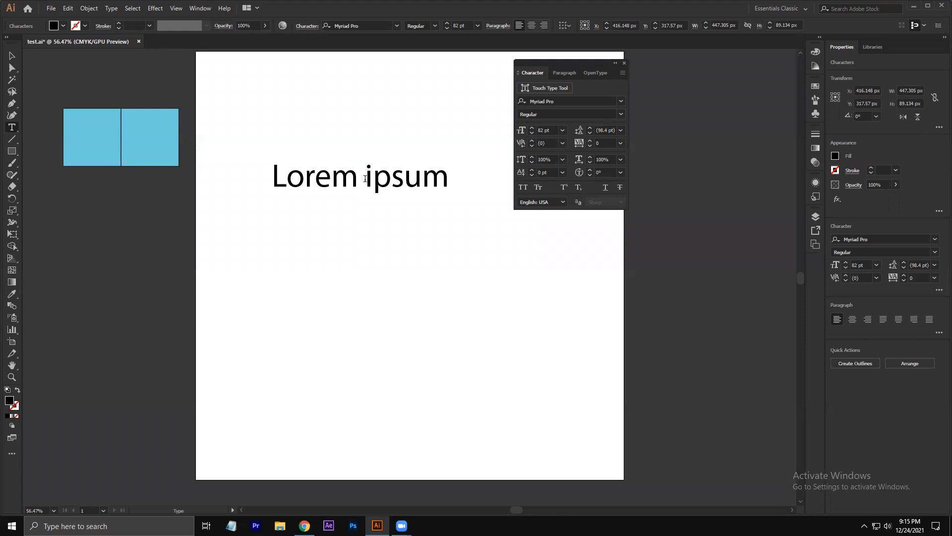
pyautogui.press('Return')
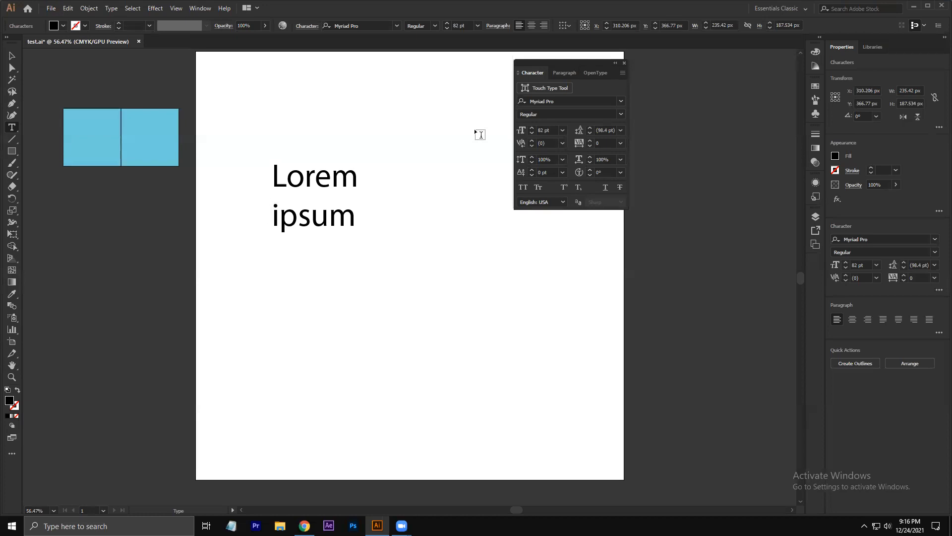
pyautogui.press('Escape')
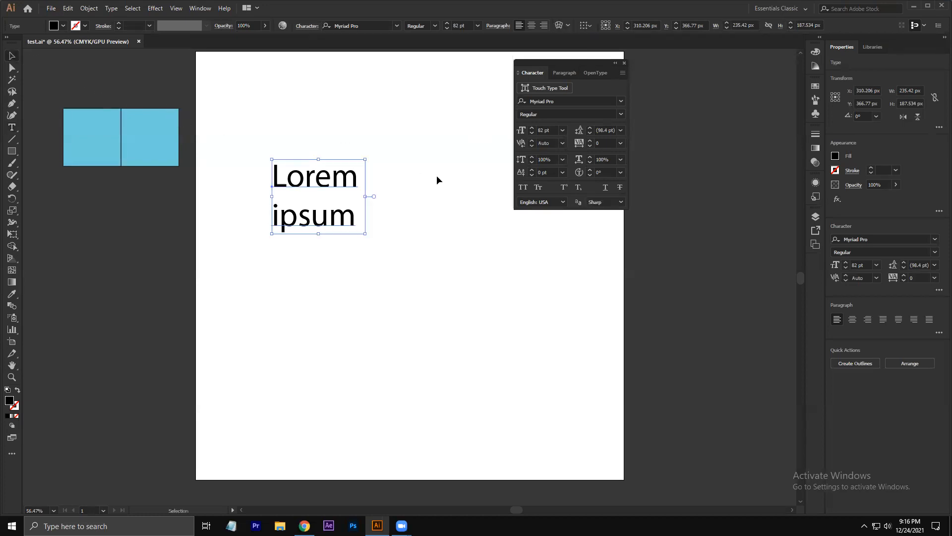
pyautogui.click(440, 177)
# Move the two-line text to about X 343 px, Y 271 px
pyautogui.click(325, 185)
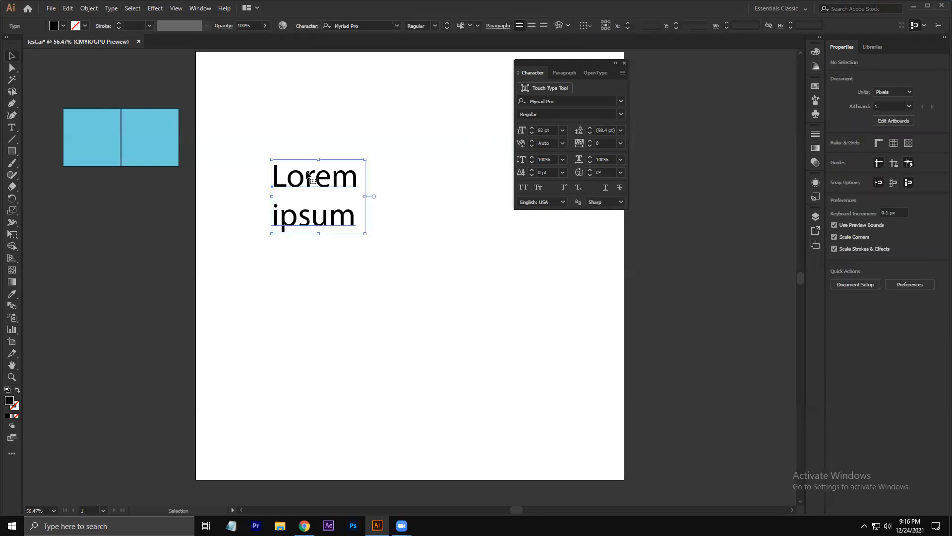
pyautogui.click(421, 186)
pyautogui.moveTo(318, 189); pyautogui.dragTo(303, 121)
pyautogui.hotkey('ctrl', 'z')
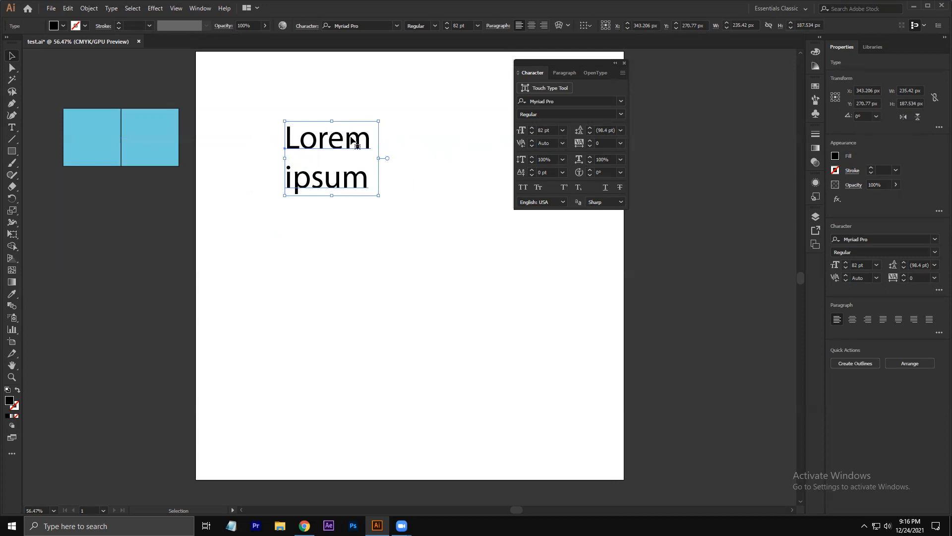
# Set the leading of the two-line "Lorem ipsum" text to 48 pt and leave the text selected
pyautogui.click(620, 130)
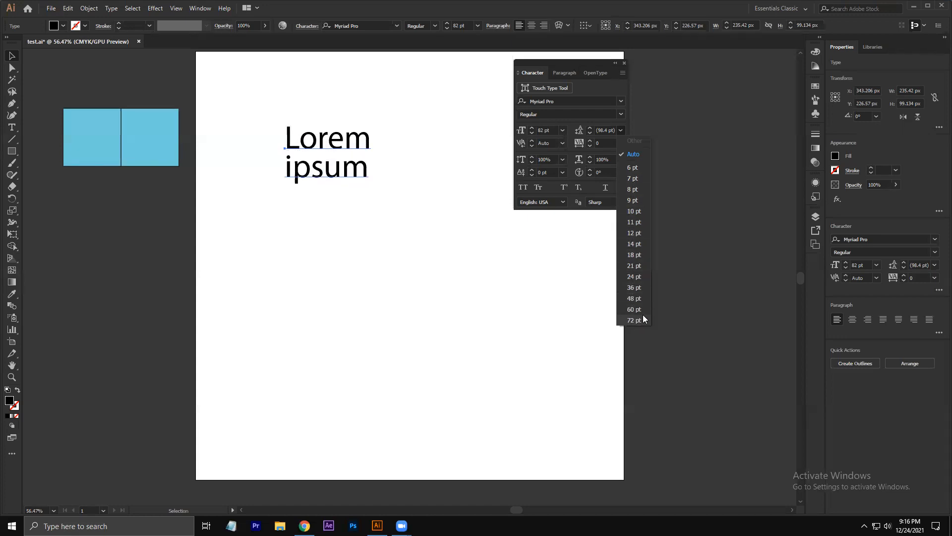
pyautogui.click(641, 297)
pyautogui.click(409, 233)
pyautogui.click(325, 147)
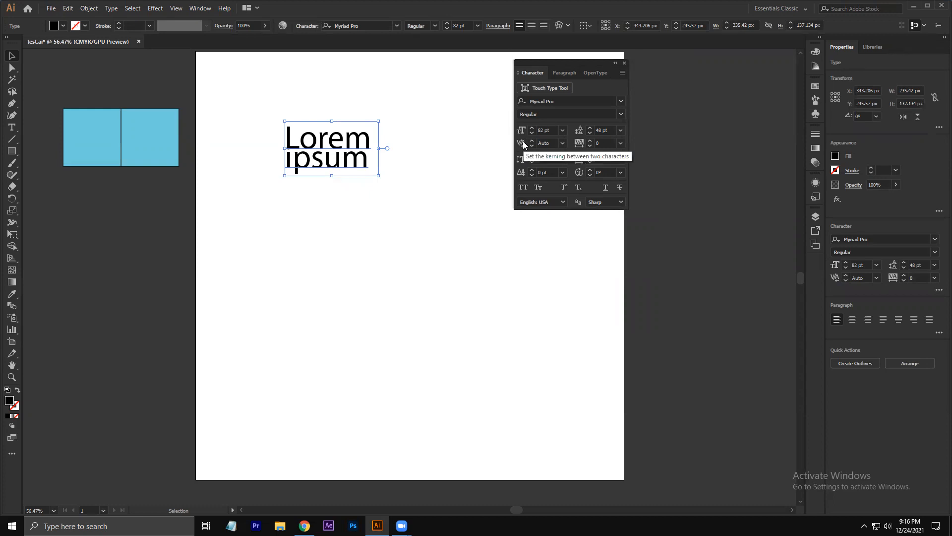
pyautogui.click(391, 187)
pyautogui.click(343, 158)
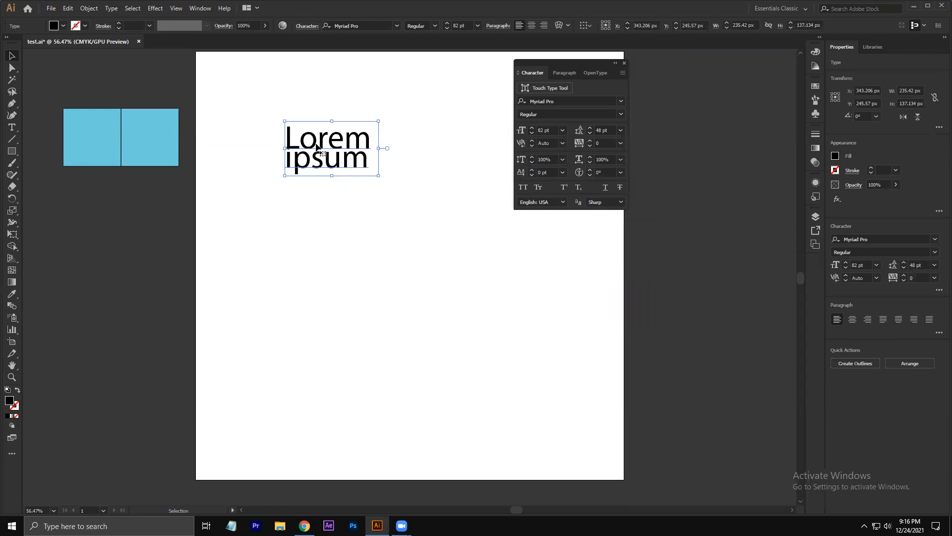
# Add a centre-aligned "Lorem ipsum" point text below the two-line text and open it for editing
pyautogui.press('t')
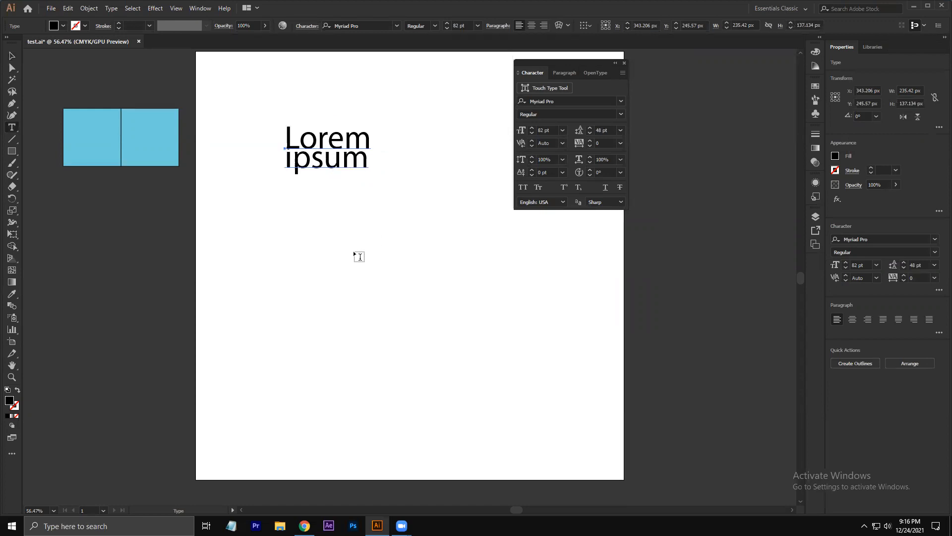
pyautogui.click(353, 251)
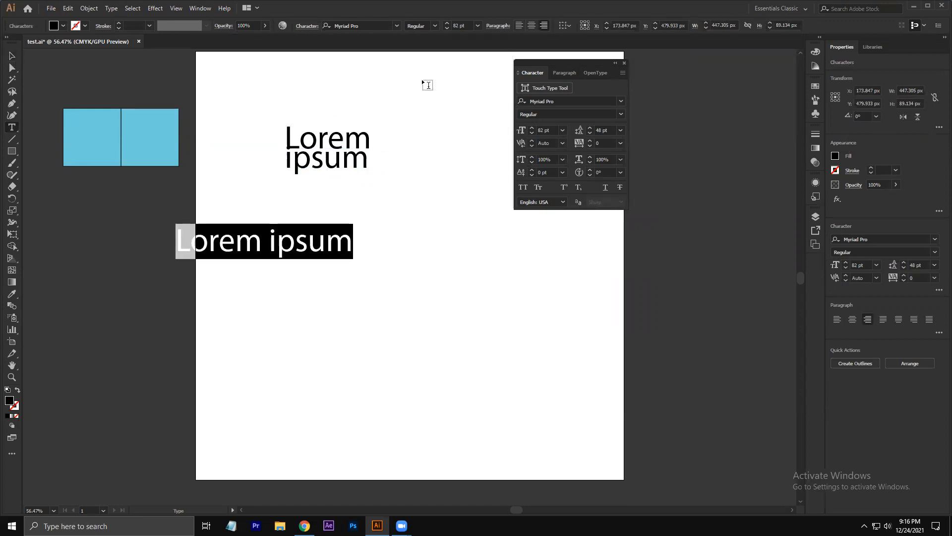
pyautogui.click(12, 56)
pyautogui.doubleClick(382, 248)
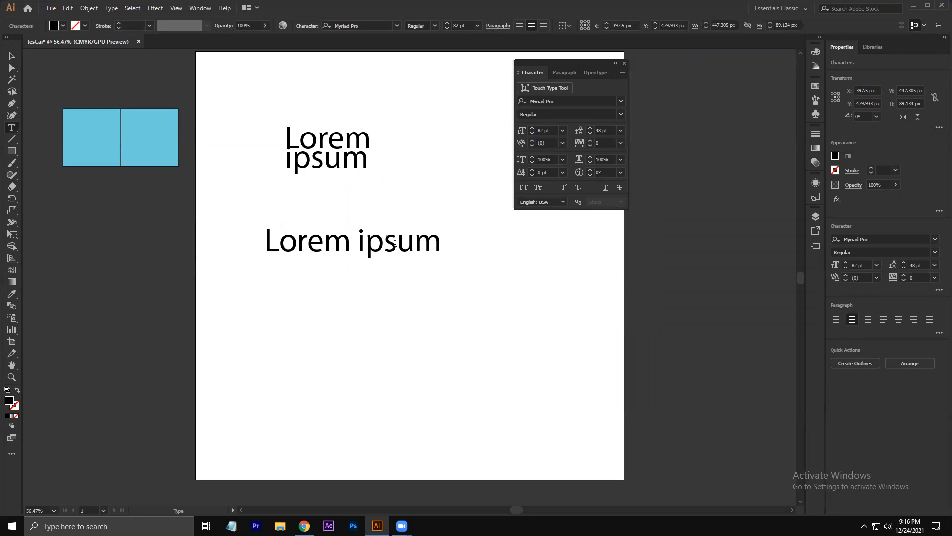
# Highlight the letters "p" and "s" of the single-line "ipsum", singly and together, to examine the spacing between neighbouring letters
pyautogui.moveTo(388, 244); pyautogui.dragTo(395, 244)
pyautogui.click(382, 243)
pyautogui.hotkey('shift', 'Left')
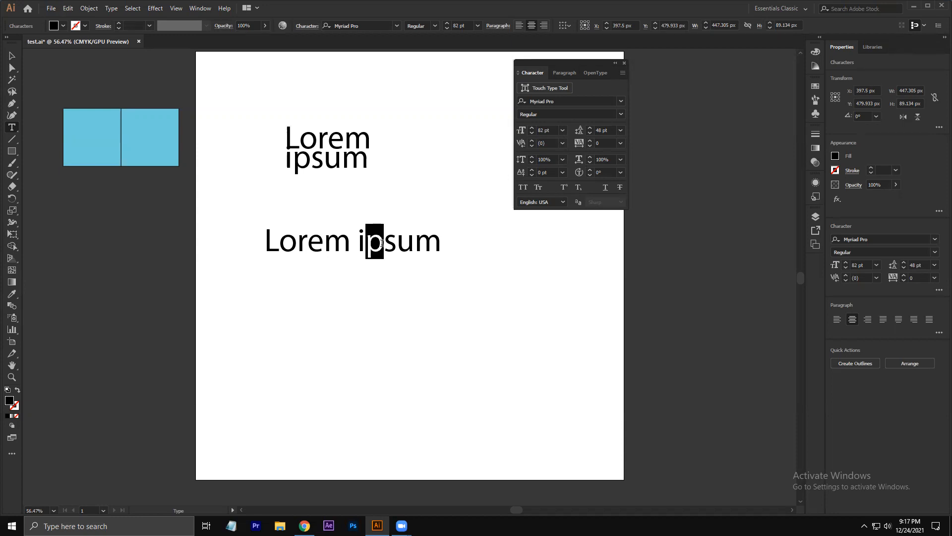
pyautogui.click(395, 244)
pyautogui.hotkey('shift', 'Left')
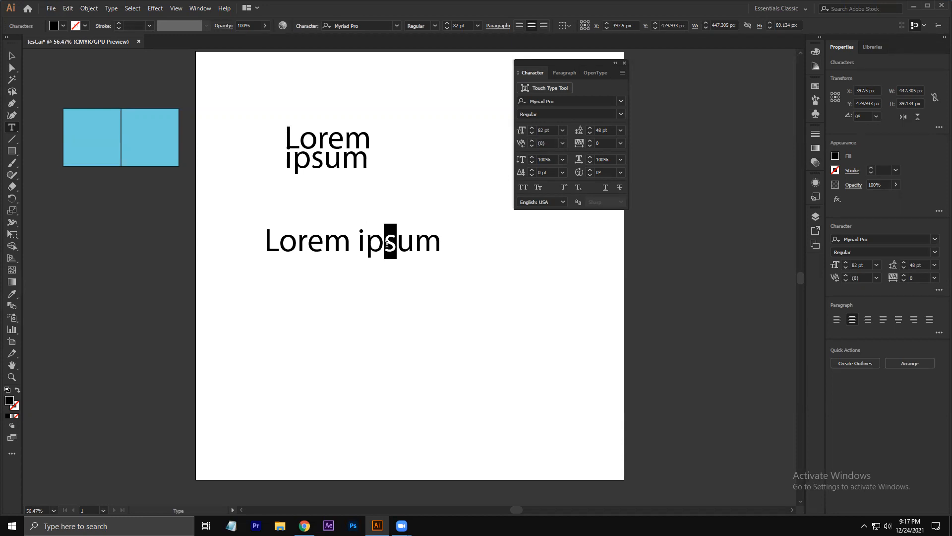
pyautogui.hotkey('shift', 'Left')
pyautogui.hotkey('shift', 'Right')
pyautogui.hotkey('shift', 'Left')
pyautogui.hotkey('shift', 'Right')
pyautogui.hotkey('shift', 'Left')
pyautogui.hotkey('shift', 'Right')
pyautogui.hotkey('shift', 'Left')
pyautogui.hotkey('shift', 'Right')
pyautogui.hotkey('shift', 'Left')
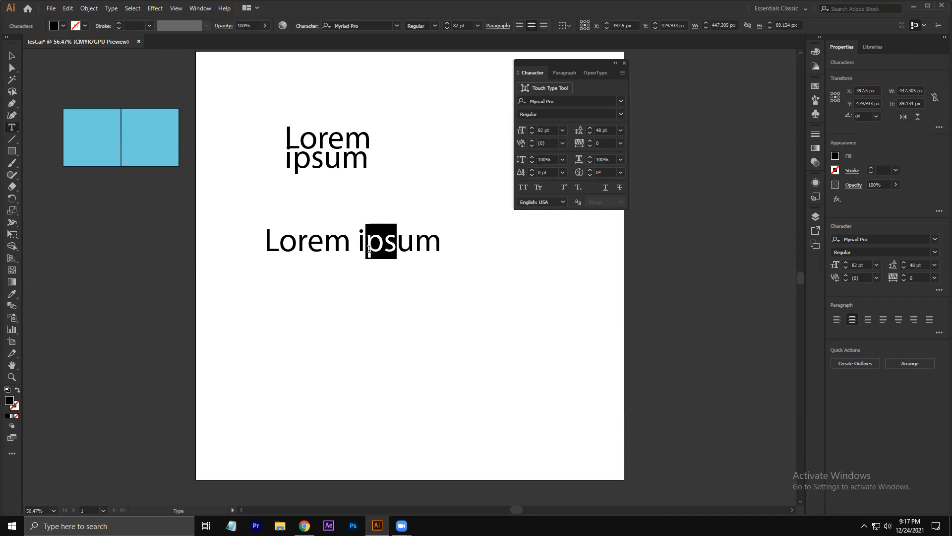
pyautogui.hotkey('shift', 'Right')
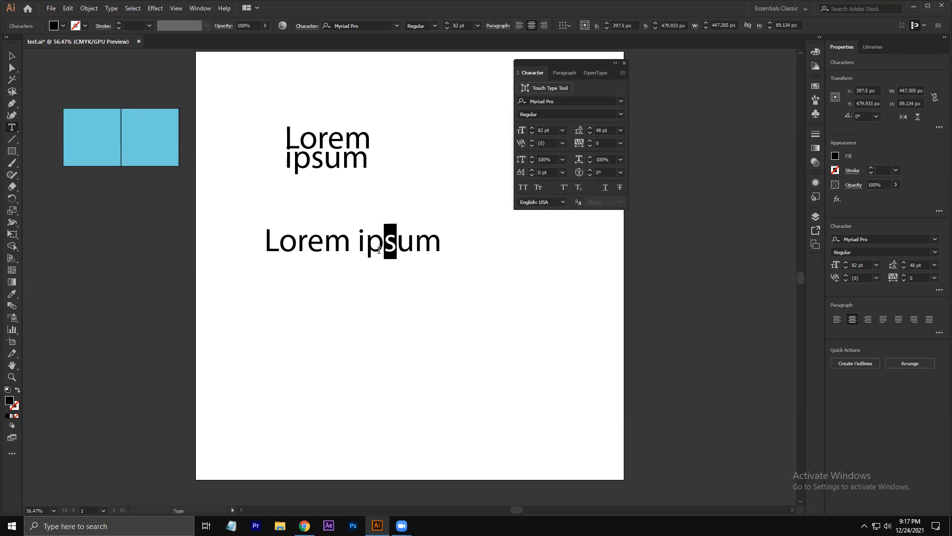
# Try kerning values of 75 and 200 between "s" and "u" in the single-line "ipsum", and undo both
pyautogui.click(390, 254)
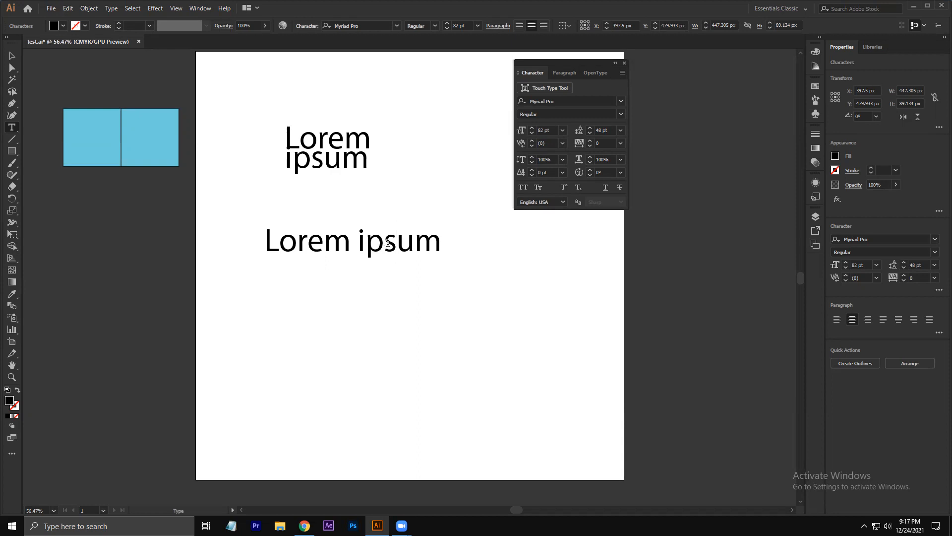
pyautogui.click(564, 144)
pyautogui.click(582, 313)
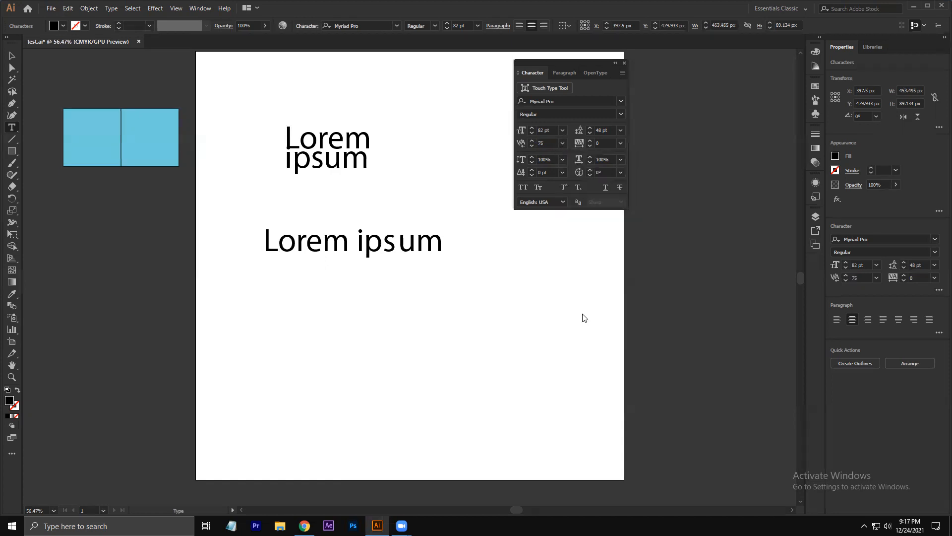
pyautogui.click(562, 143)
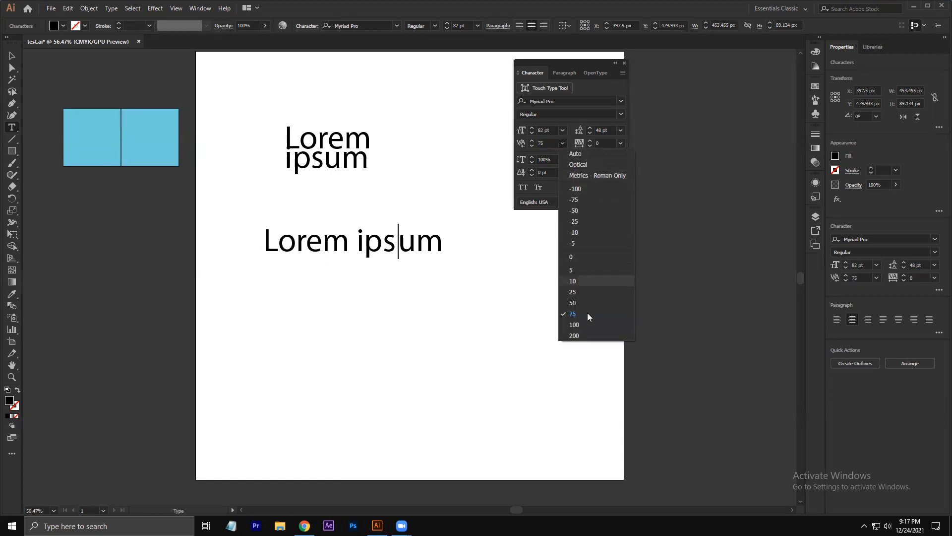
pyautogui.click(584, 338)
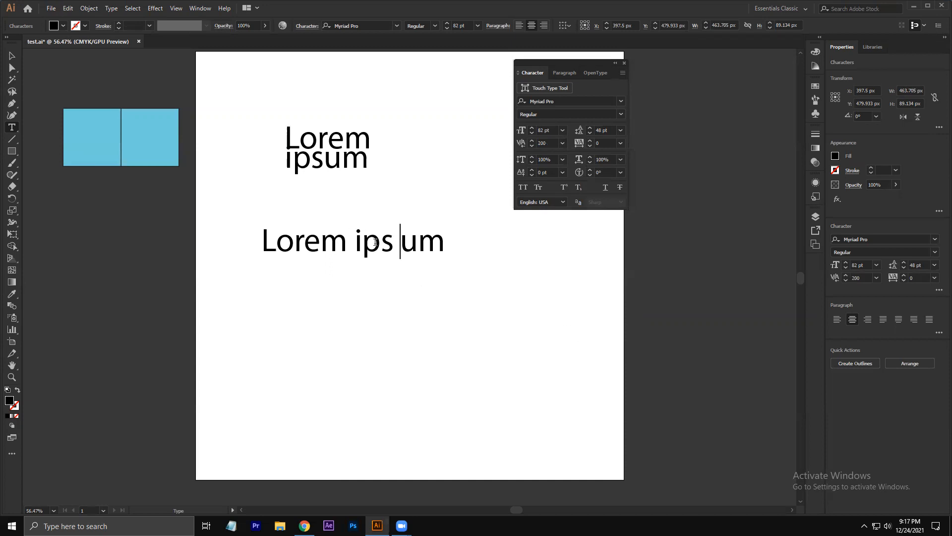
pyautogui.hotkey('ctrl', 'z')
pyautogui.hotkey('ctrl', 'z')
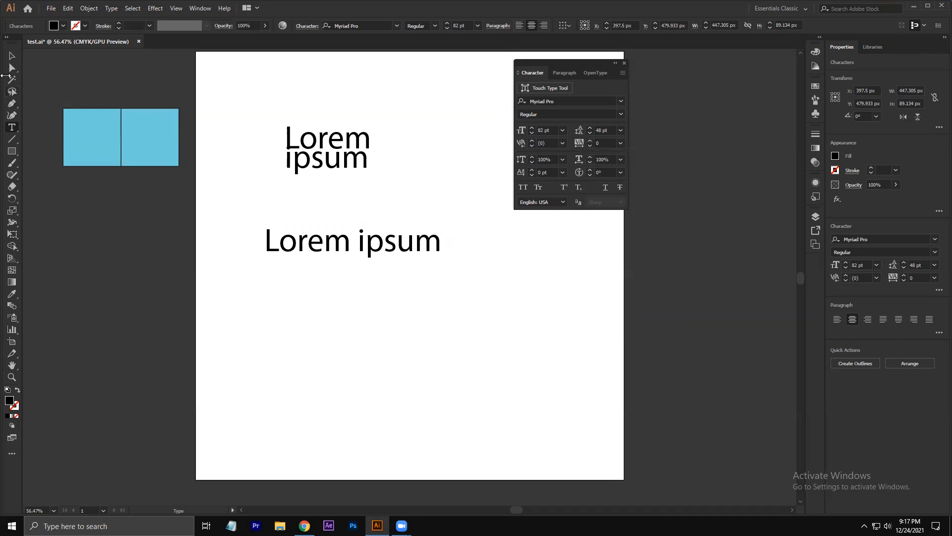
# Move the single-line "Lorem ipsum" to about X 433 px, Y 489 px and set its tracking to 5
pyautogui.click(12, 56)
pyautogui.moveTo(420, 249)
pyautogui.mouseDown()
pyautogui.moveTo(435, 263)
pyautogui.moveTo(434, 252)
pyautogui.mouseUp()
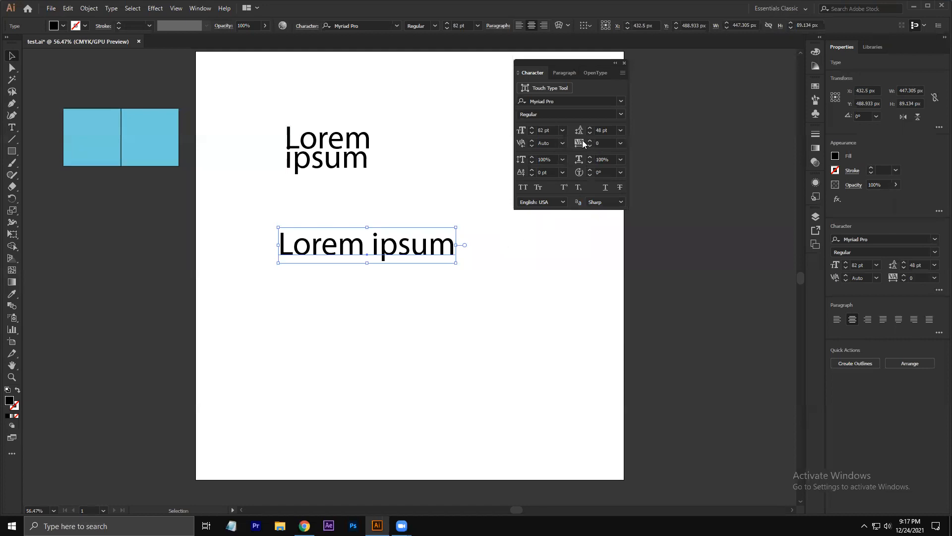
pyautogui.click(621, 143)
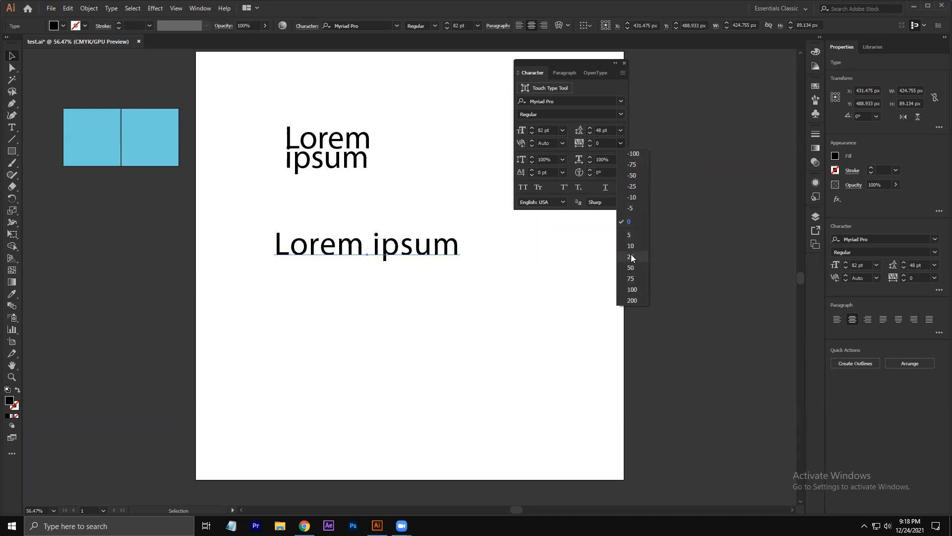
pyautogui.click(629, 233)
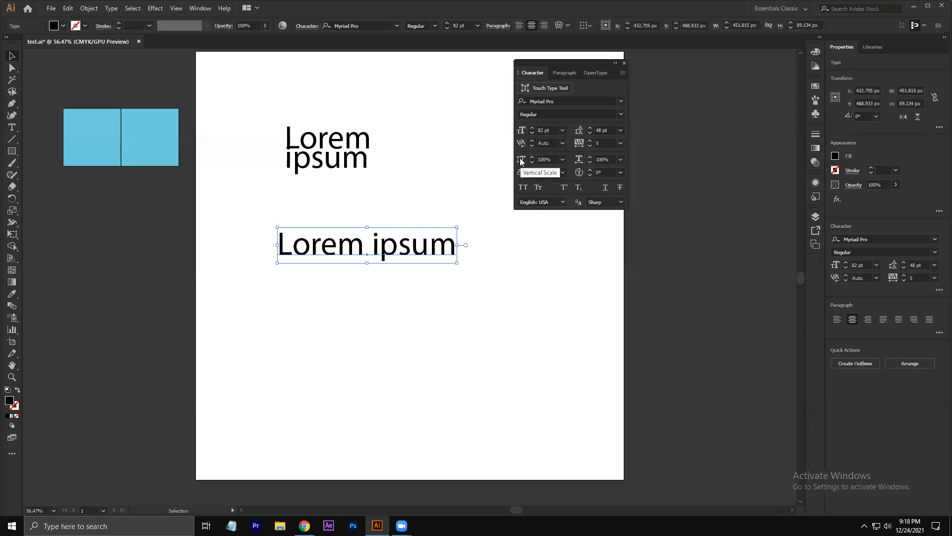
# Try stretching the single-line text to about 1030 px wide and 321 px high, and undo both changes
pyautogui.moveTo(367, 265); pyautogui.dragTo(367, 354)
pyautogui.moveTo(457, 291); pyautogui.dragTo(686, 291)
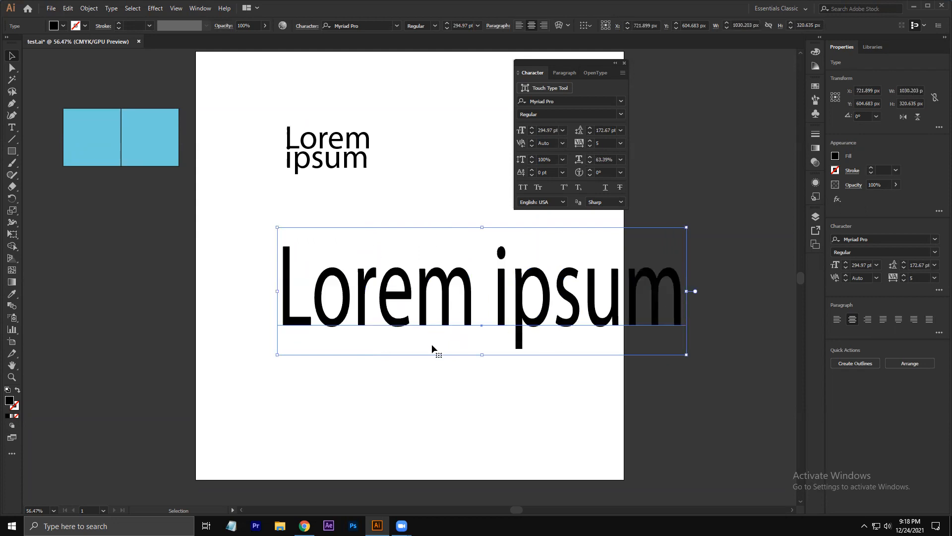
pyautogui.hotkey('ctrl', 'z')
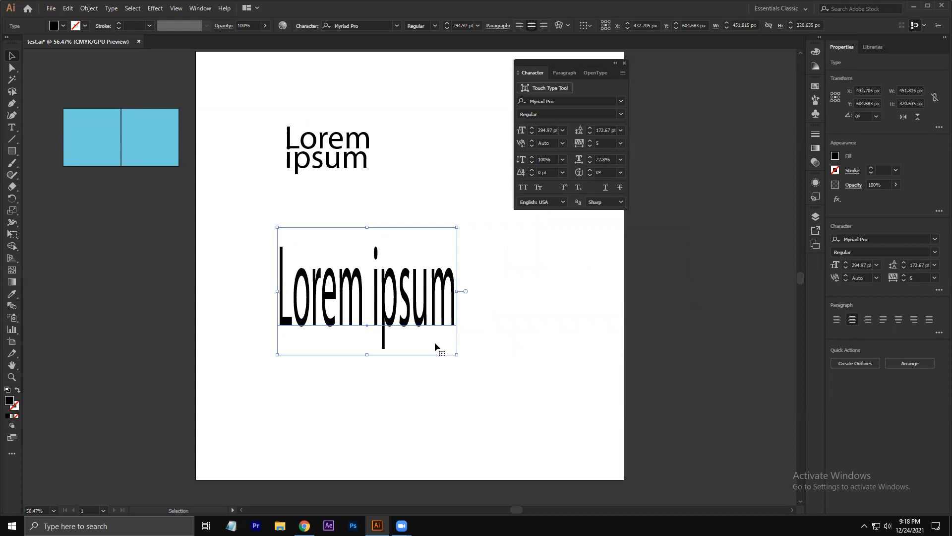
pyautogui.hotkey('ctrl', 'z')
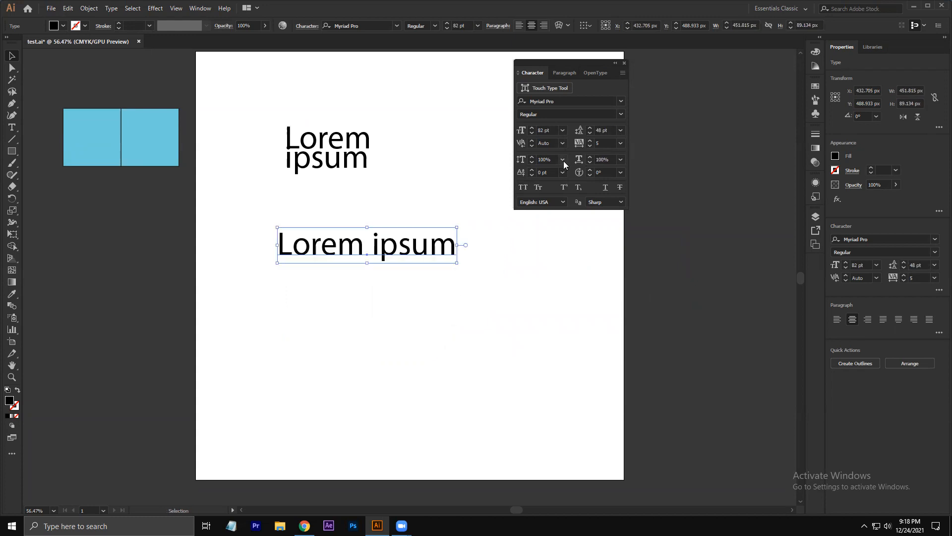
# Try a vertical scale of 110% on the single-line text and return it to 100%
pyautogui.click(563, 159)
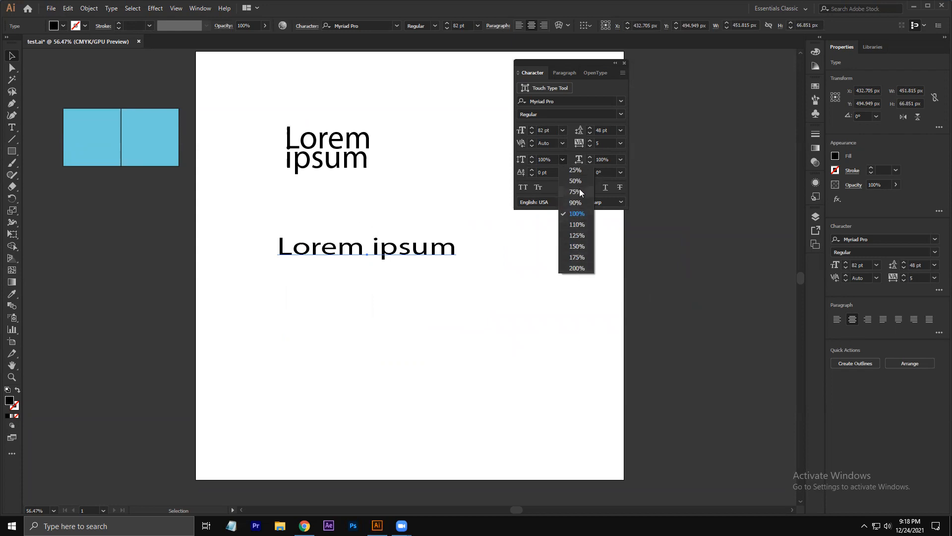
pyautogui.click(576, 225)
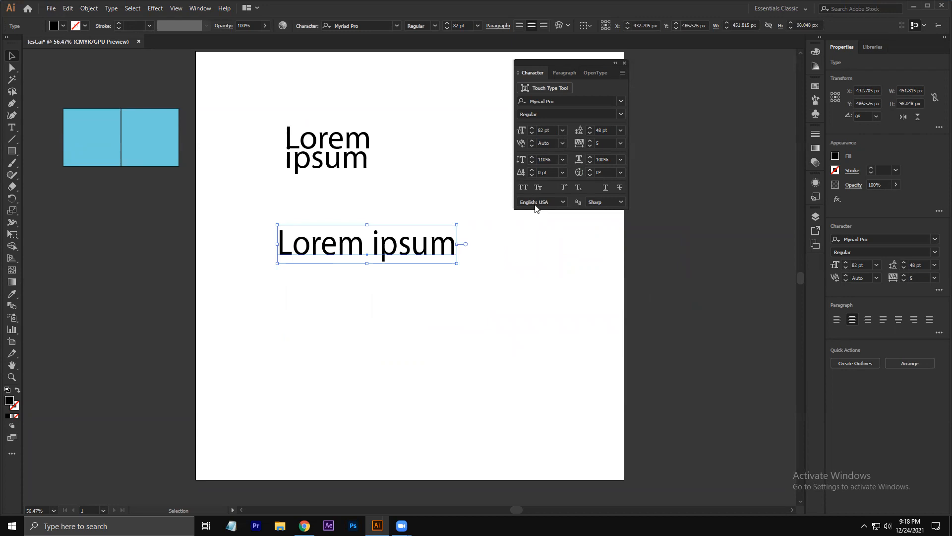
pyautogui.click(559, 158)
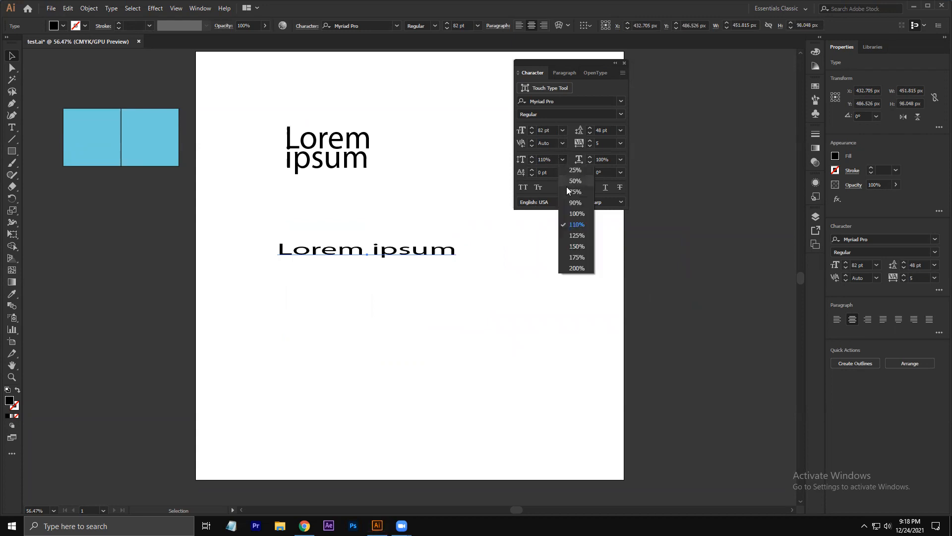
pyautogui.click(576, 214)
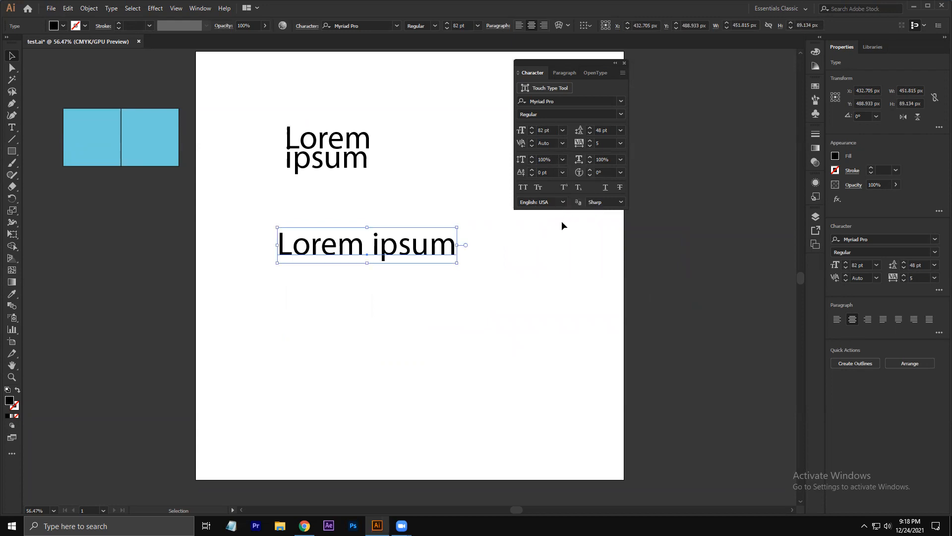
# Try a horizontal scale of 200% on the single-line text, shift it across the artboard, and undo these changes
pyautogui.click(620, 159)
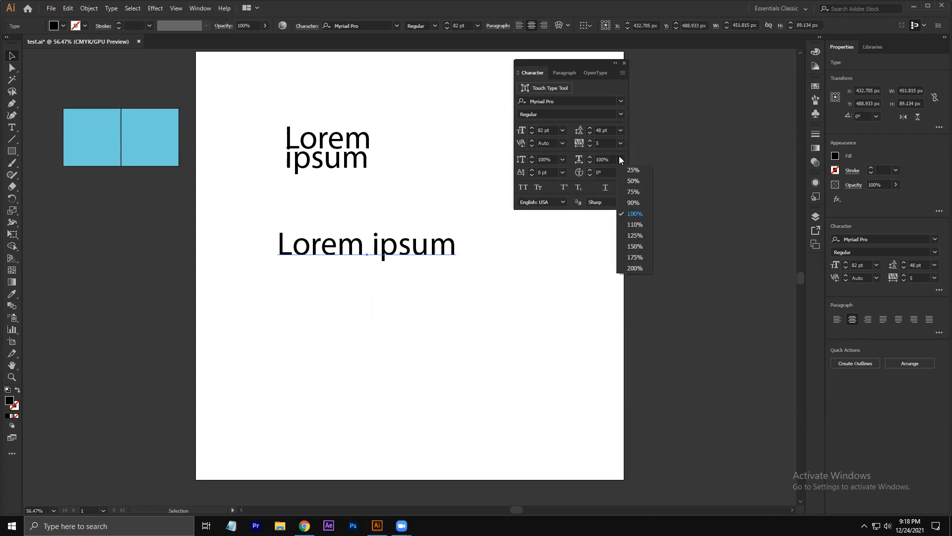
pyautogui.click(635, 268)
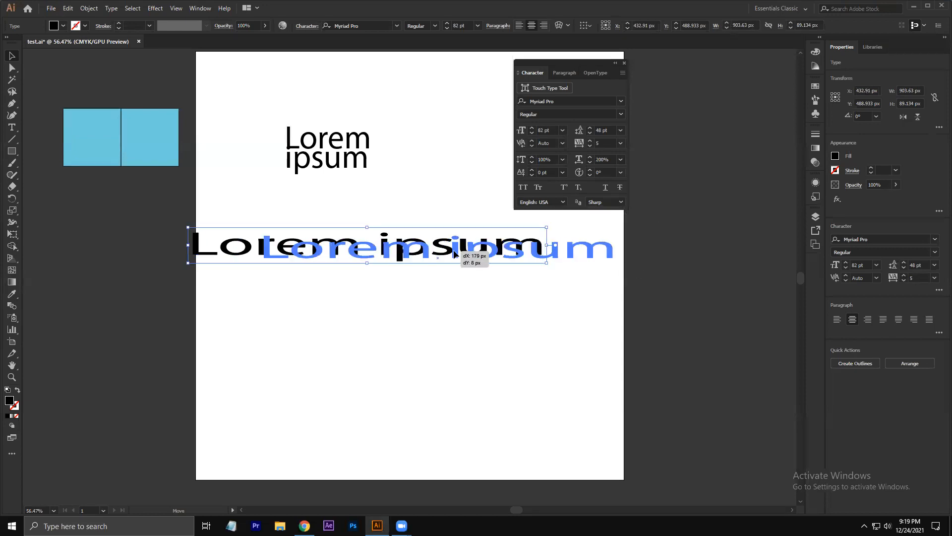
pyautogui.moveTo(475, 258); pyautogui.dragTo(424, 260)
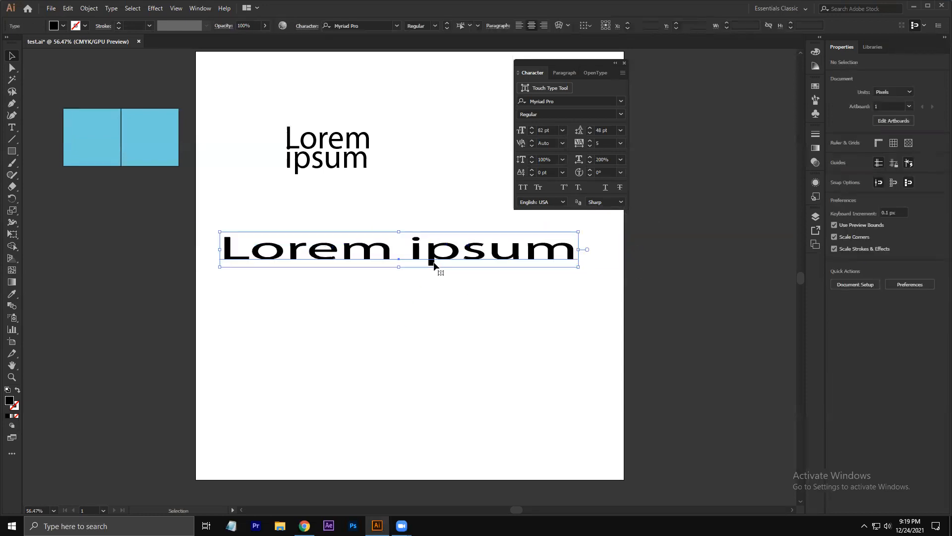
pyautogui.hotkey('ctrl', 'z')
pyautogui.hotkey('ctrl', 'z')
pyautogui.hotkey('ctrl', 'z')
# Move the single-line "Lorem ipsum" to about X 494 px, Y 516 px
pyautogui.click(454, 293)
pyautogui.moveTo(420, 238); pyautogui.dragTo(460, 251)
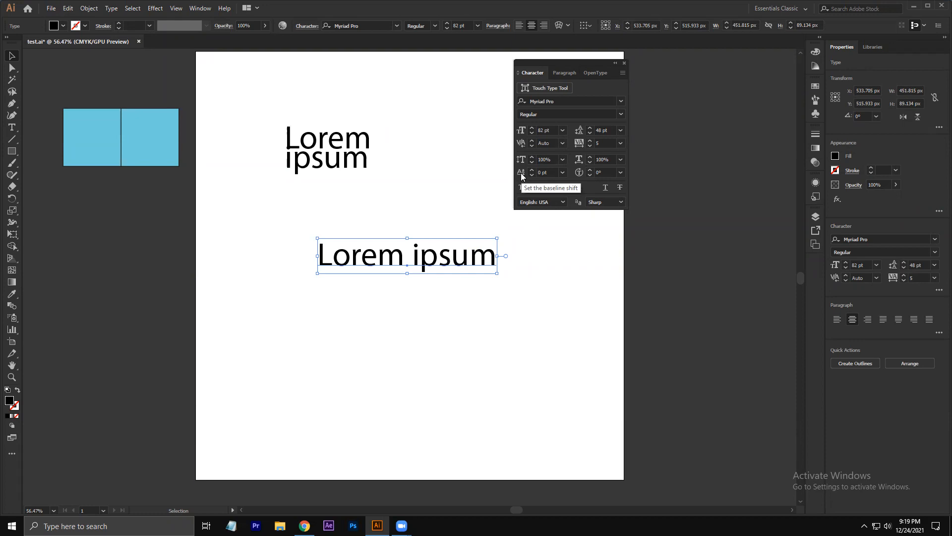
pyautogui.click(472, 388)
pyautogui.moveTo(431, 267); pyautogui.dragTo(413, 266)
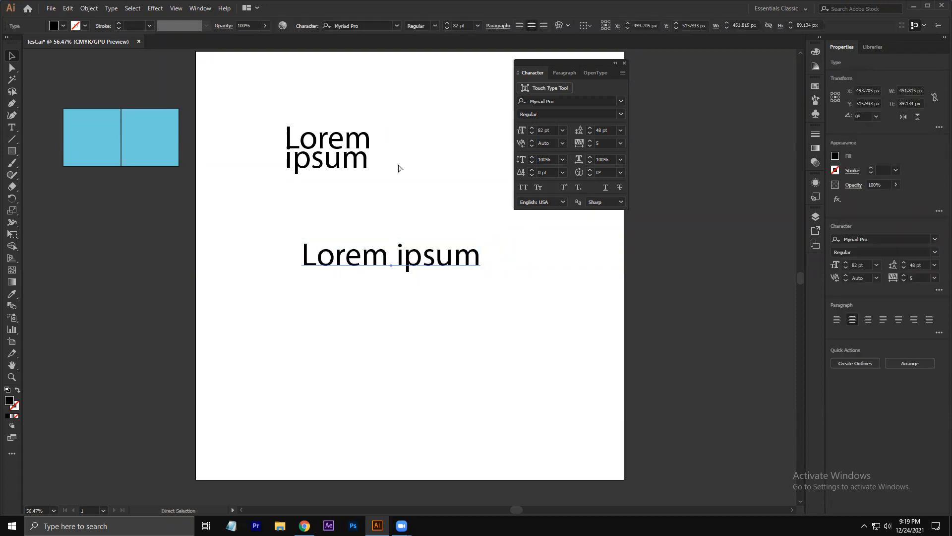
# Show the rulers and place a horizontal guide along the baseline of the single-line text
pyautogui.hotkey('ctrl', 'r')
pyautogui.moveTo(417, 53); pyautogui.dragTo(429, 265)
pyautogui.click(490, 304)
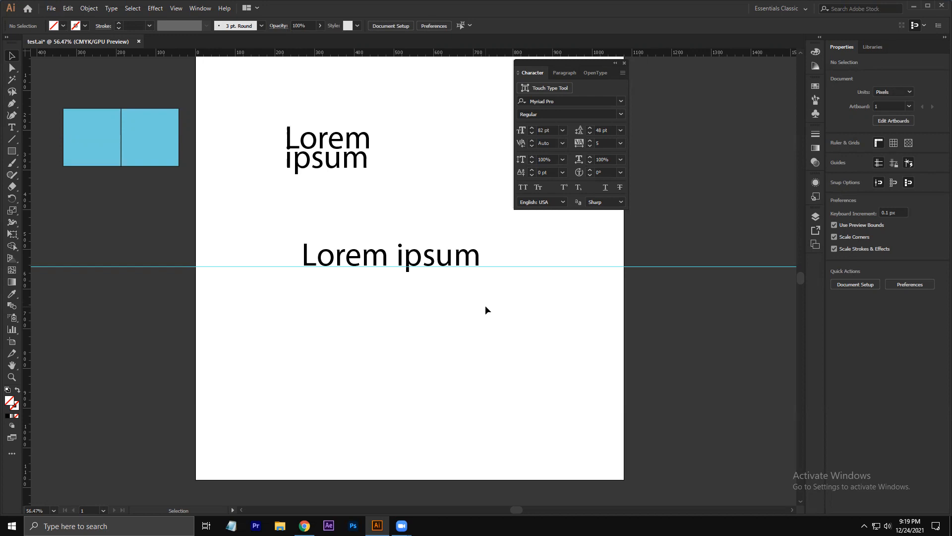
# Select the final "m" of the text on the guide and look through the baseline shift values
pyautogui.doubleClick(479, 256)
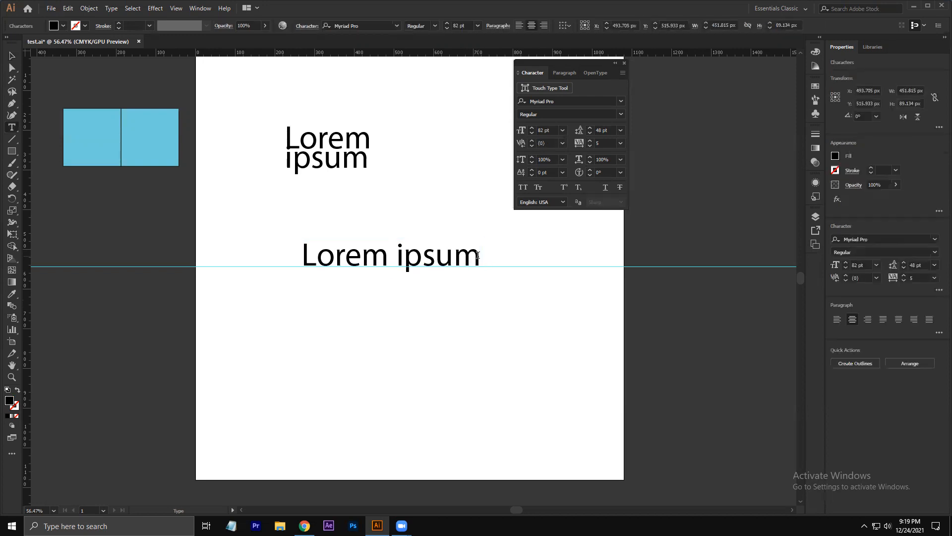
pyautogui.moveTo(478, 255); pyautogui.dragTo(455, 255)
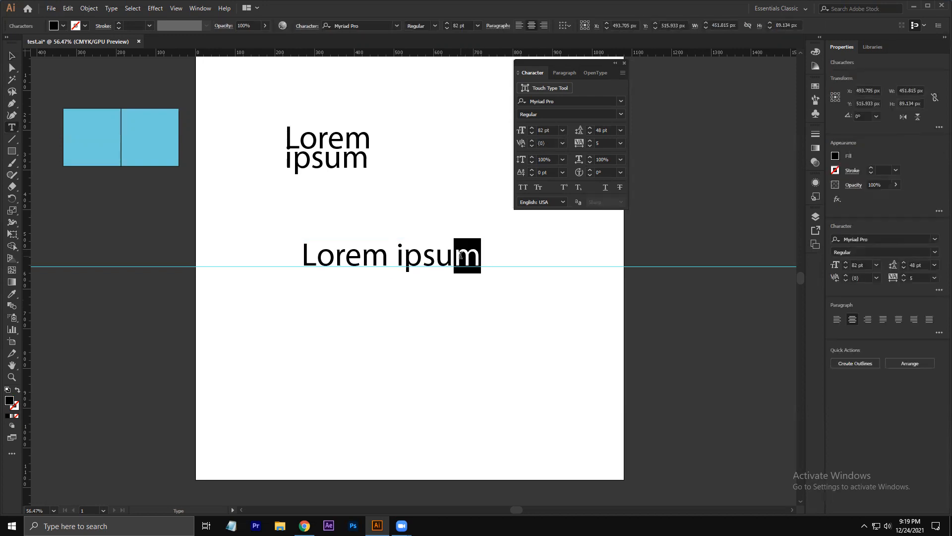
pyautogui.click(561, 172)
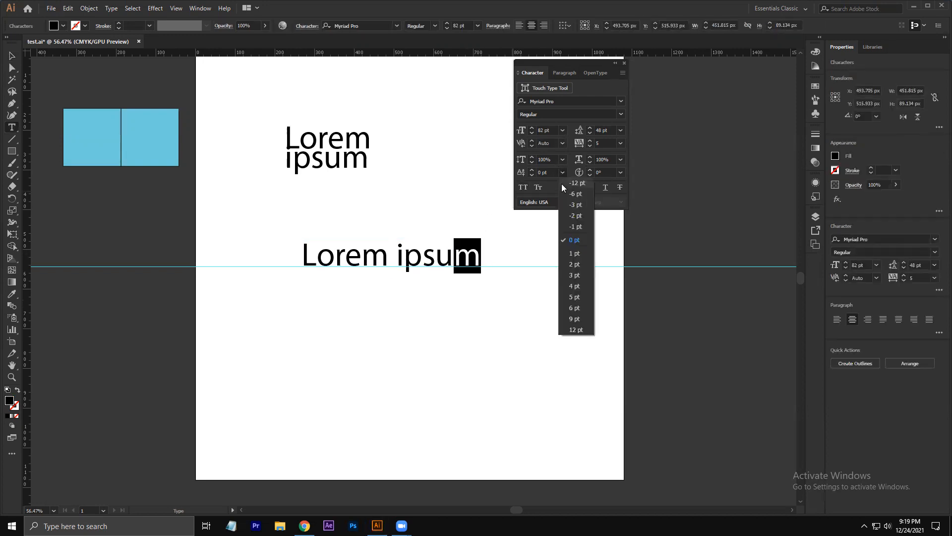
pyautogui.click(13, 55)
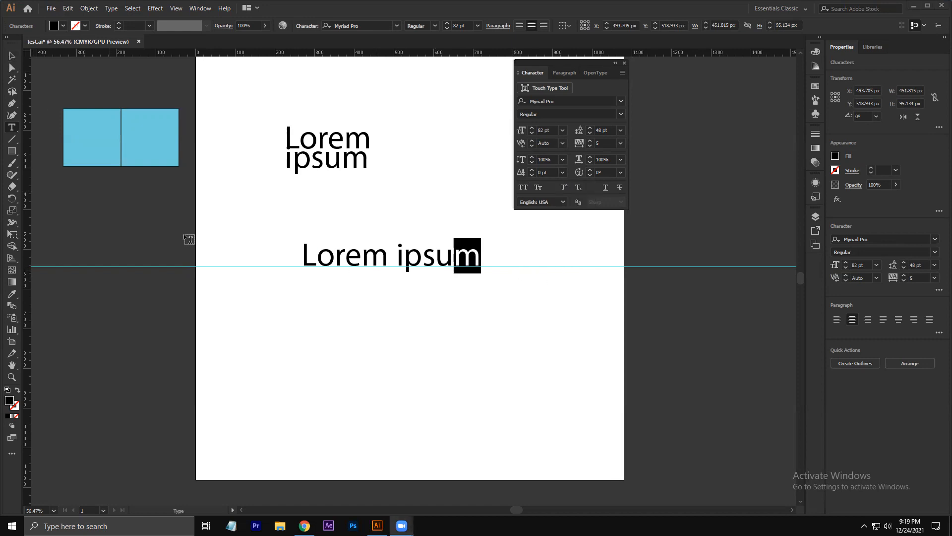
# Add another centre-aligned "Lorem ipsum" point text below the guide, at about X 489 px, Y 660 px
pyautogui.click(370, 327)
pyautogui.click(389, 321)
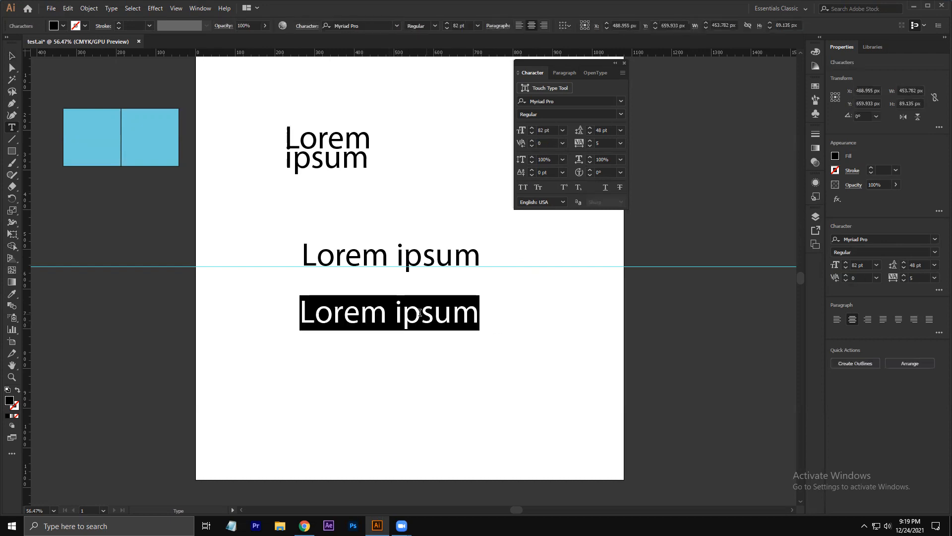
pyautogui.click(8, 59)
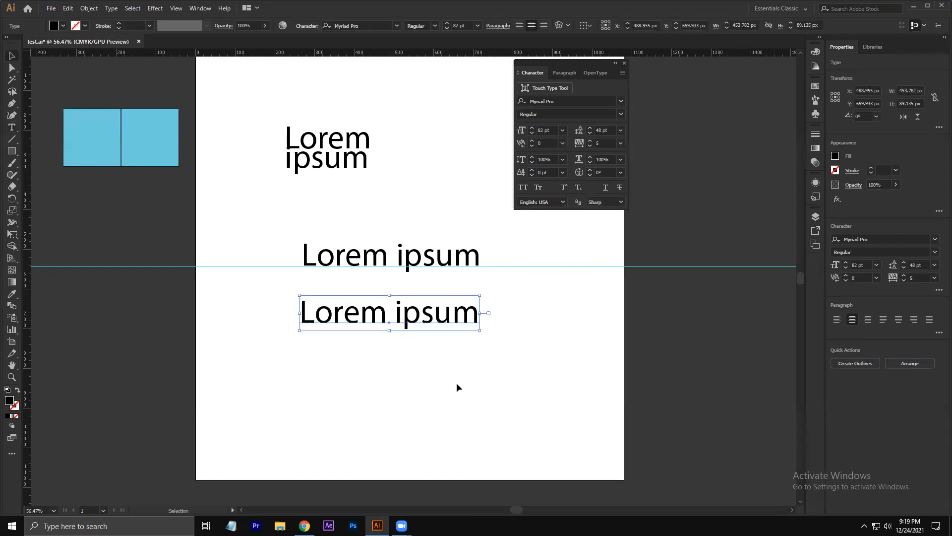
# Set the baseline shift of the letter "s" in the lower "Lorem ipsum" to 12 pt
pyautogui.press('z')
pyautogui.moveTo(434, 337); pyautogui.dragTo(638, 412)
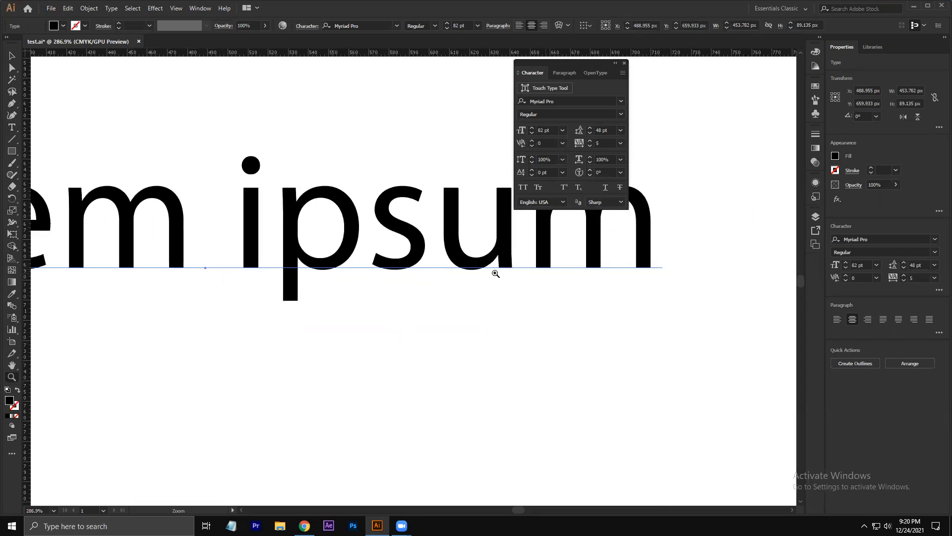
pyautogui.click(13, 56)
pyautogui.doubleClick(414, 258)
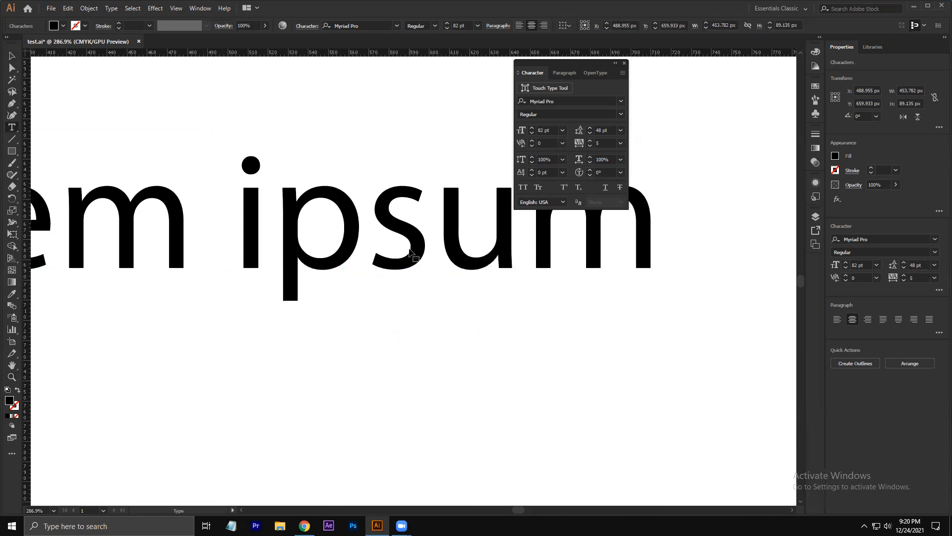
pyautogui.moveTo(428, 243); pyautogui.dragTo(385, 244)
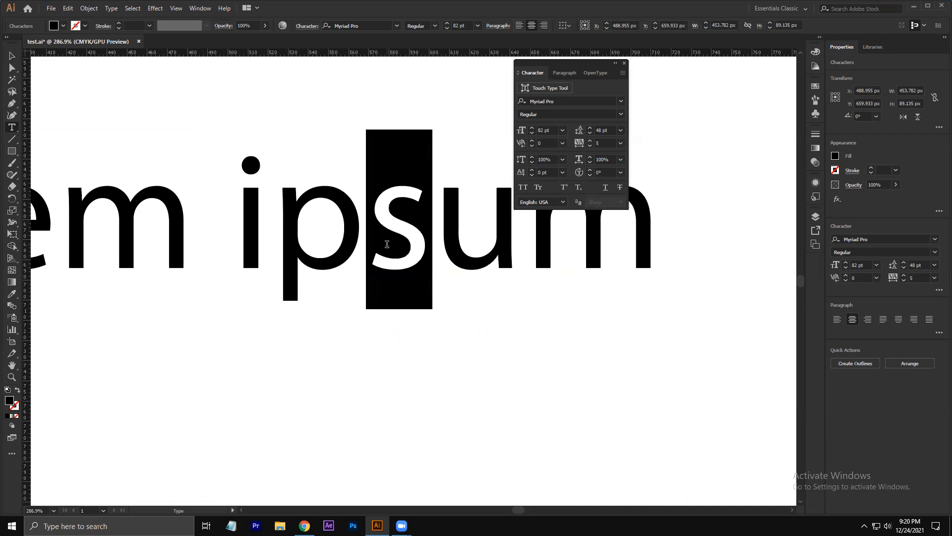
pyautogui.click(563, 172)
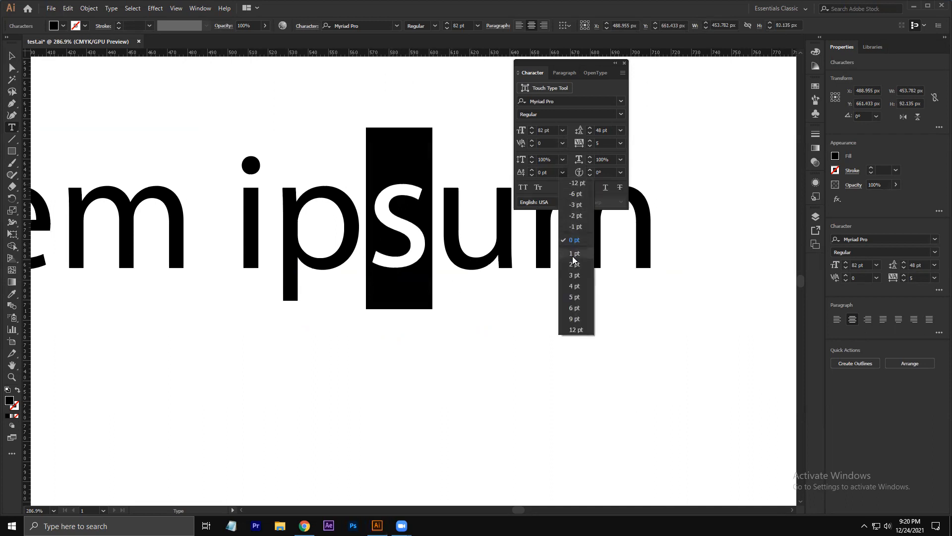
pyautogui.click(573, 330)
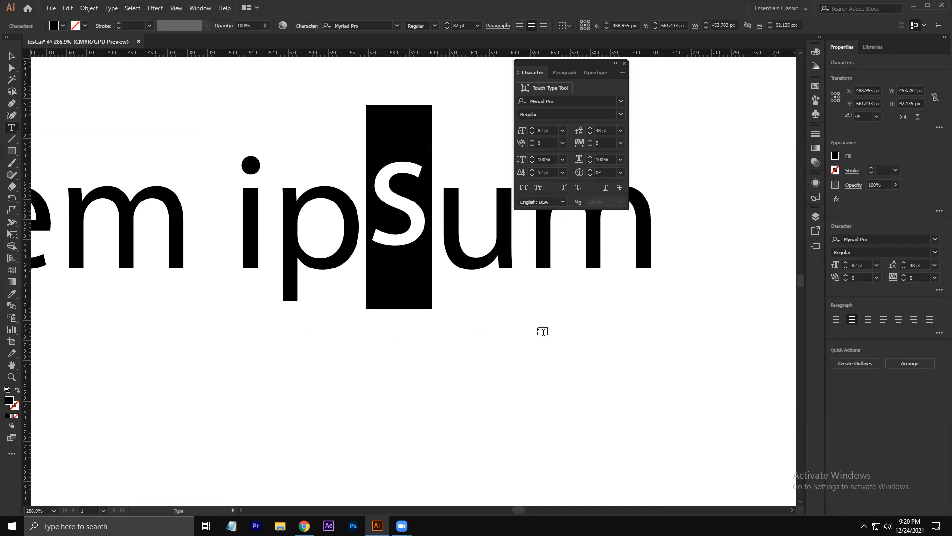
# Compare the raised "s" with the text on the guide and undo the baseline shift
pyautogui.click(13, 56)
pyautogui.press('z')
pyautogui.moveTo(338, 179); pyautogui.dragTo(200, 275)
pyautogui.press('space')
pyautogui.moveTo(274, 192); pyautogui.dragTo(310, 265)
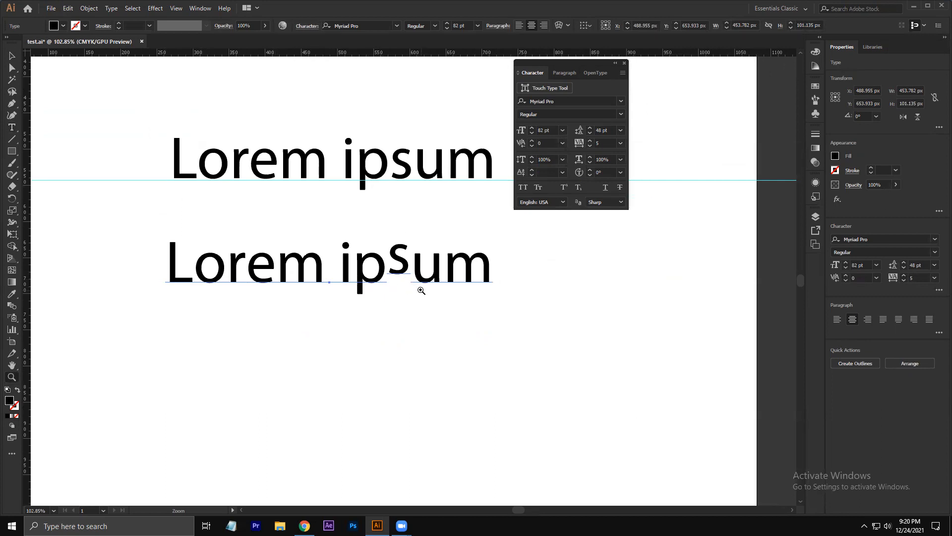
pyautogui.hotkey('ctrl', 'z')
pyautogui.click(588, 283)
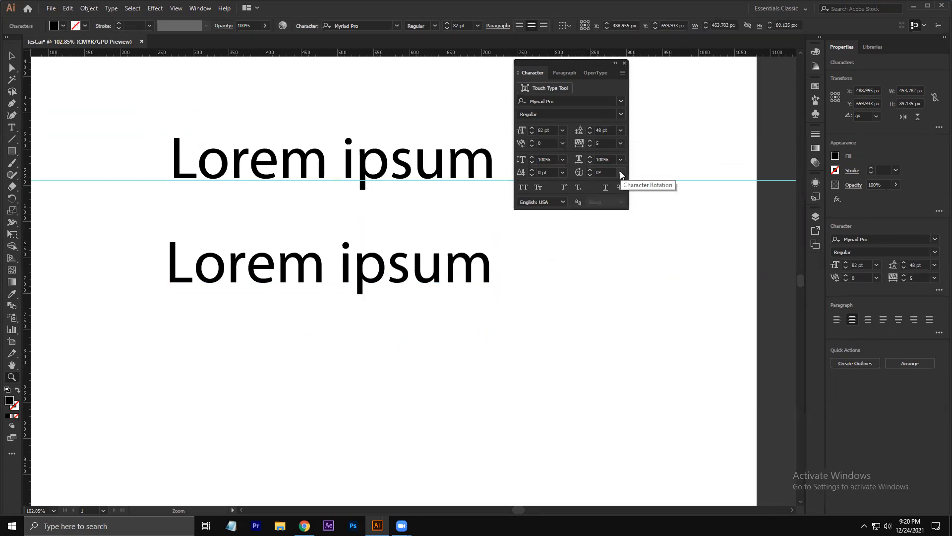
# Set the character rotation of the final "m" in the lower "Lorem ipsum" to -180°
pyautogui.press('v')
pyautogui.click(488, 272)
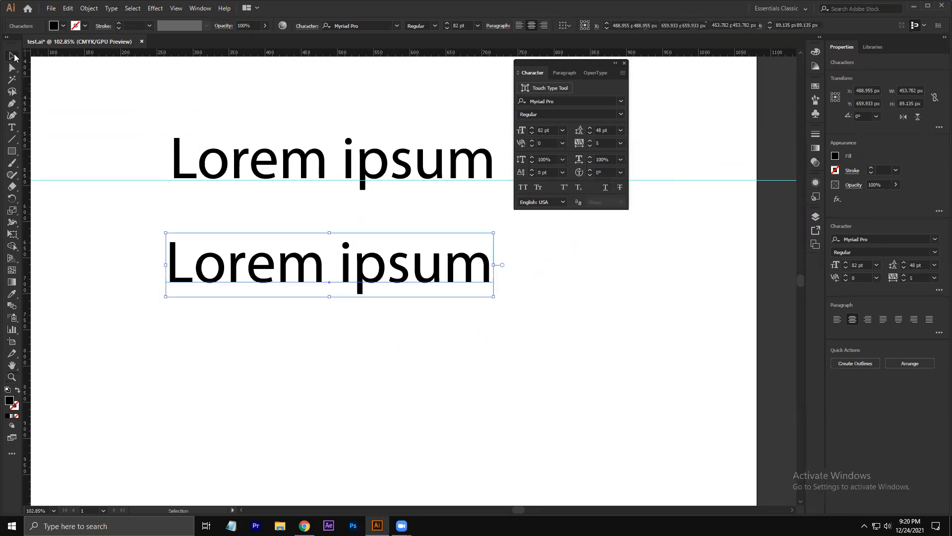
pyautogui.doubleClick(490, 269)
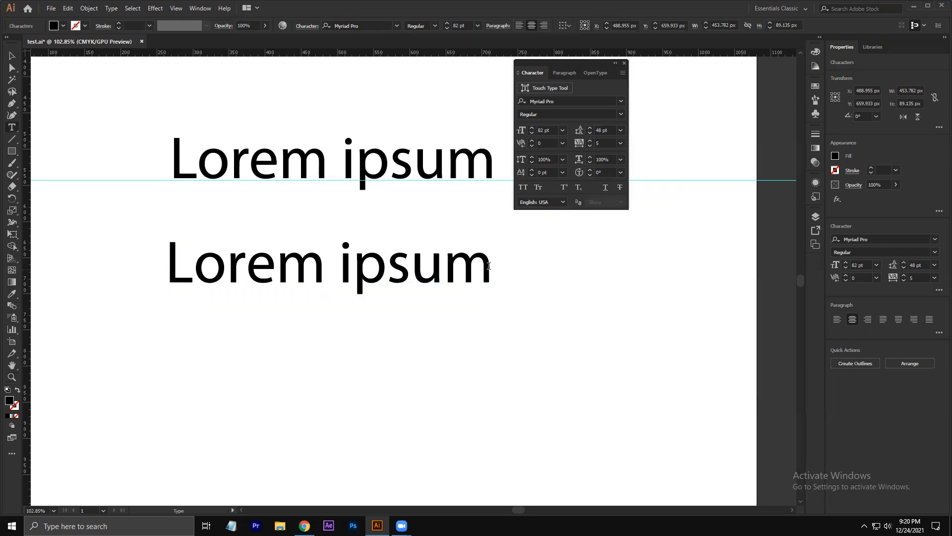
pyautogui.moveTo(491, 267); pyautogui.dragTo(459, 267)
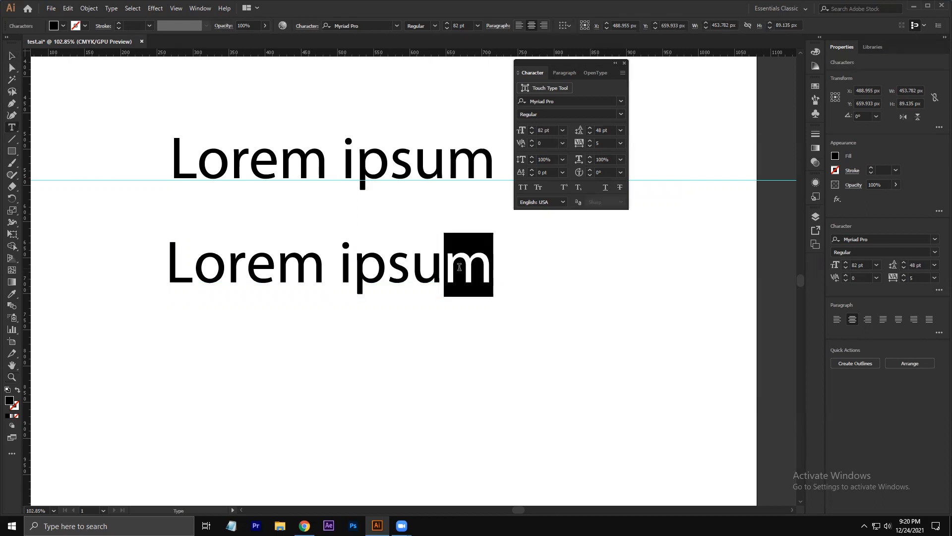
pyautogui.click(620, 172)
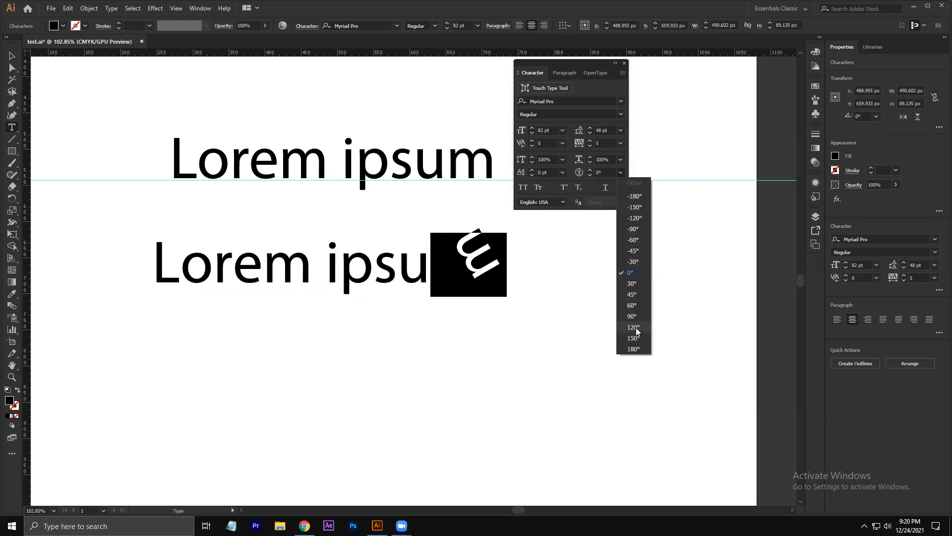
pyautogui.click(630, 196)
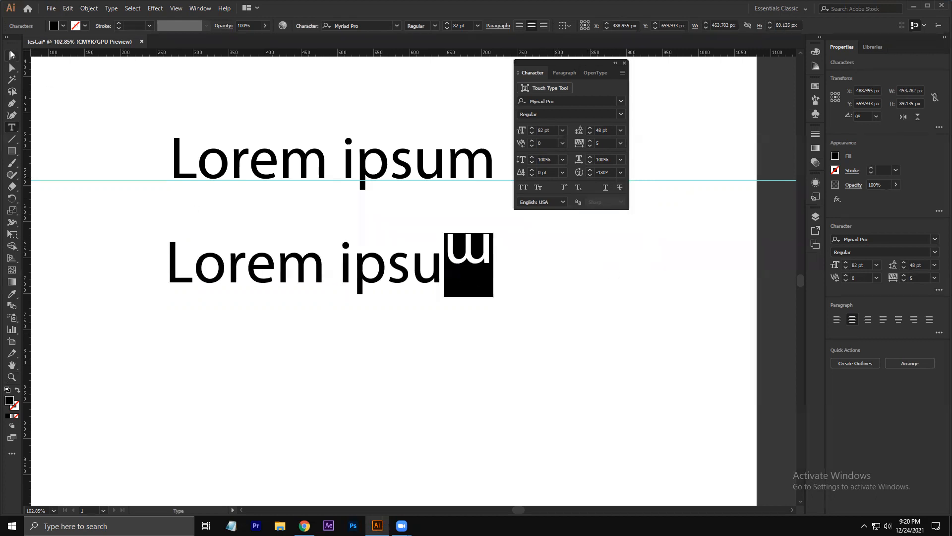
pyautogui.click(12, 55)
pyautogui.click(558, 347)
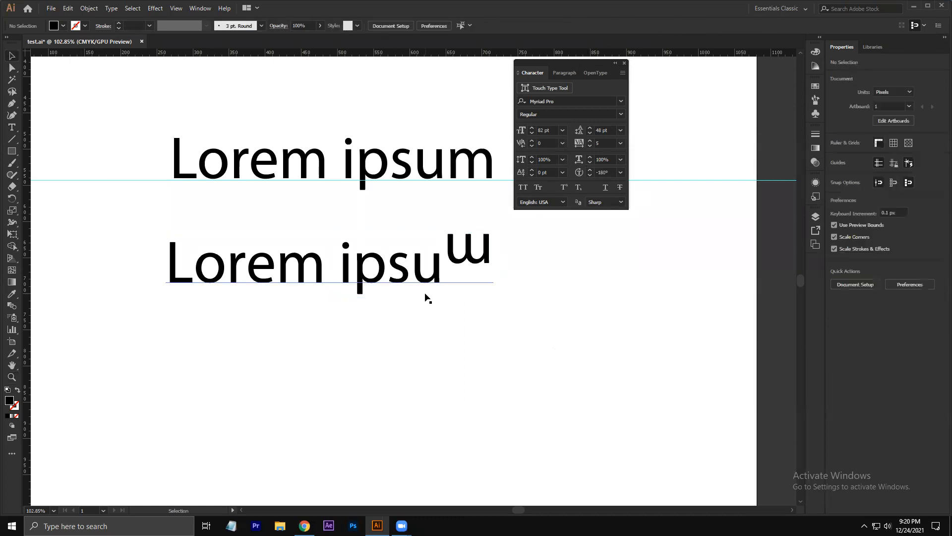
# Undo the rotation of the final "m" and append a "t" to the lower "Lorem ipsum"
pyautogui.hotkey('ctrl', 'z')
pyautogui.click(459, 266)
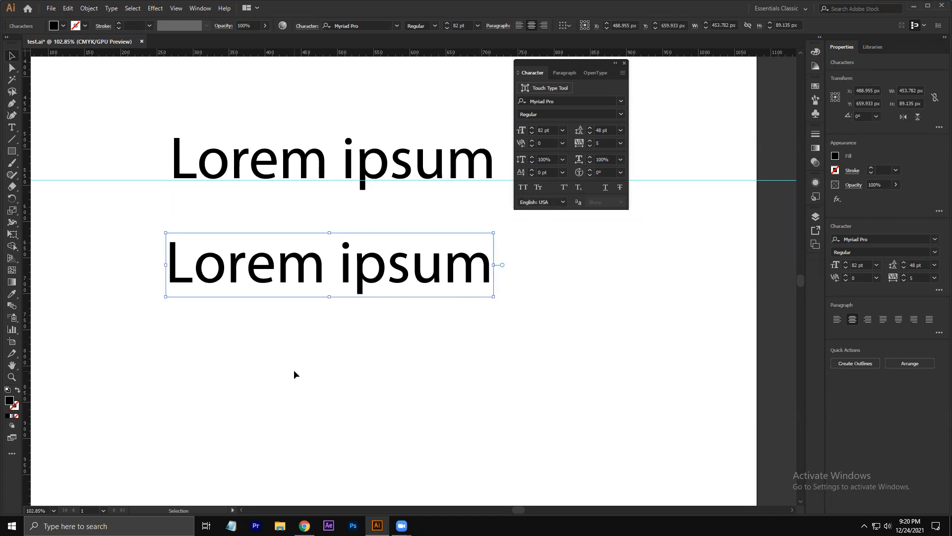
pyautogui.write('t')
pyautogui.click(356, 359)
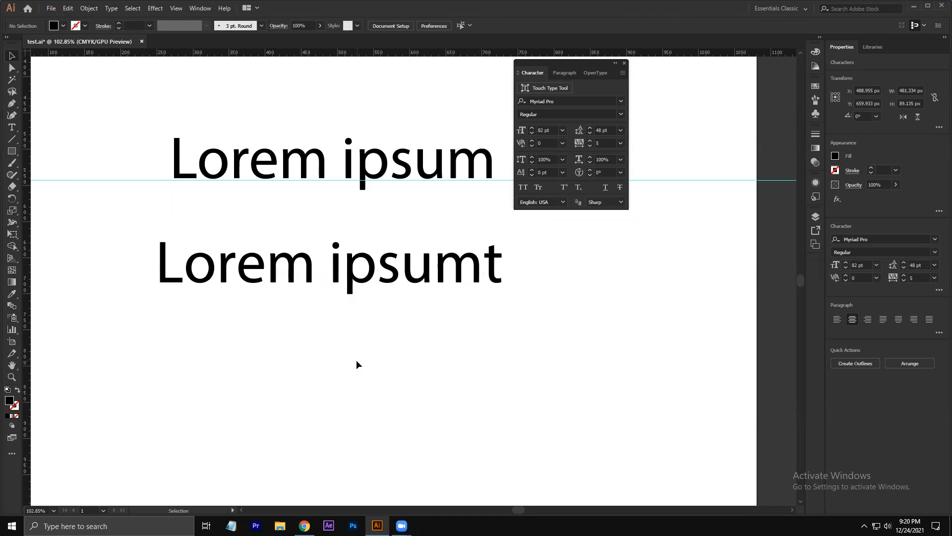
# Add the point text "motion" below the other lines and move it to about X 597 px, Y 784 px
pyautogui.click(13, 126)
pyautogui.click(423, 397)
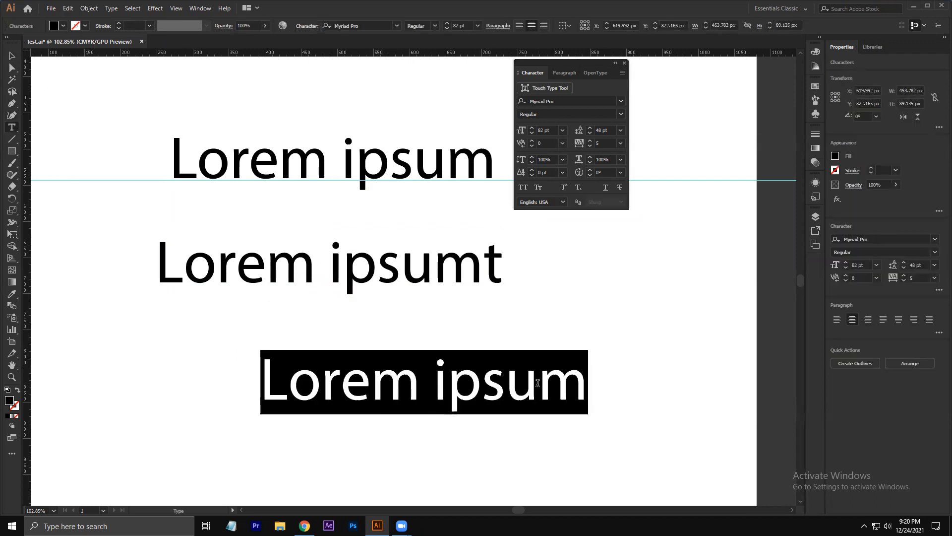
pyautogui.write('motio')
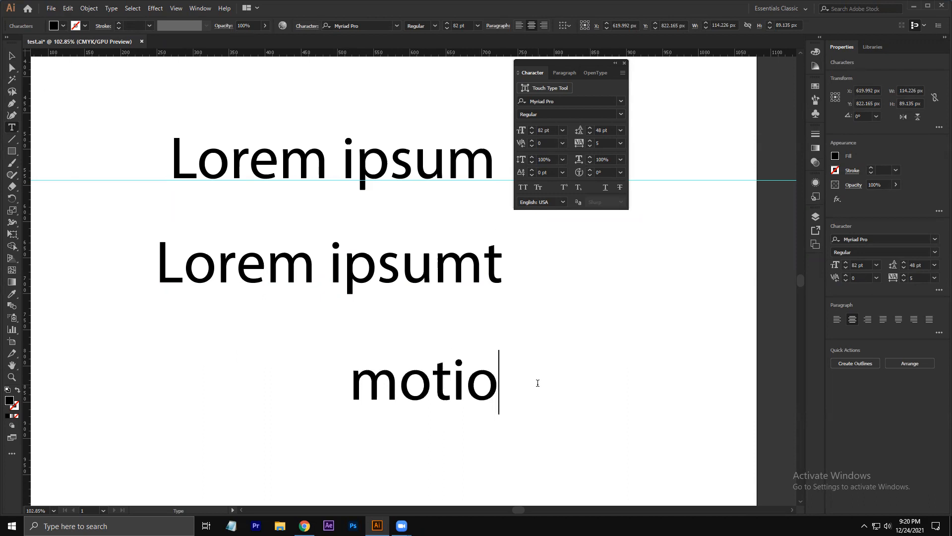
pyautogui.write('n')
pyautogui.press('Escape')
pyautogui.moveTo(422, 378); pyautogui.dragTo(414, 367)
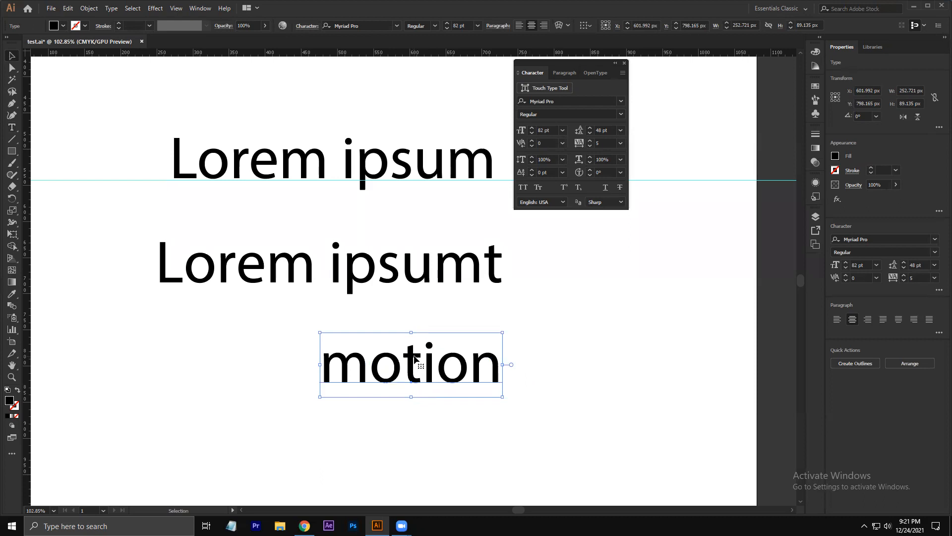
pyautogui.moveTo(411, 363); pyautogui.dragTo(407, 352)
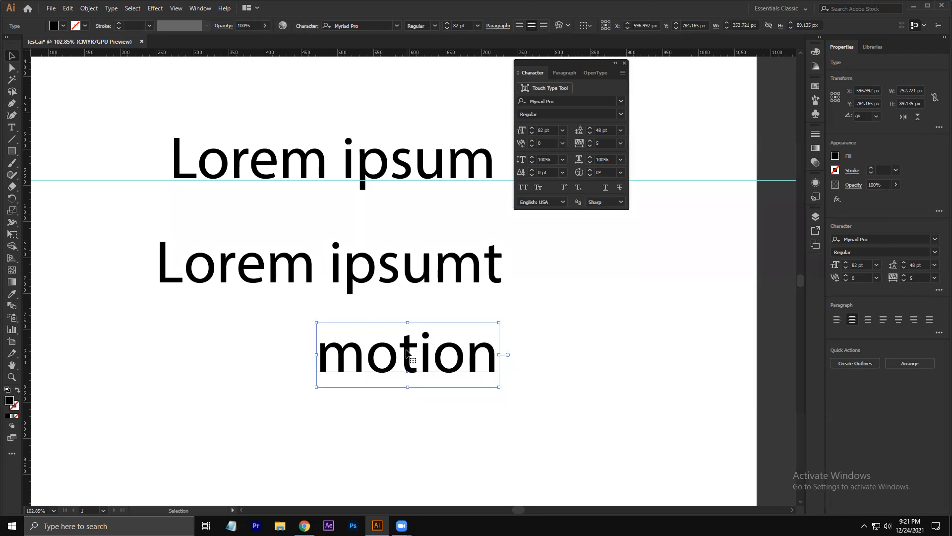
# Try All Caps and Small Caps in turn on the "motion" text, and turn both off again
pyautogui.click(524, 188)
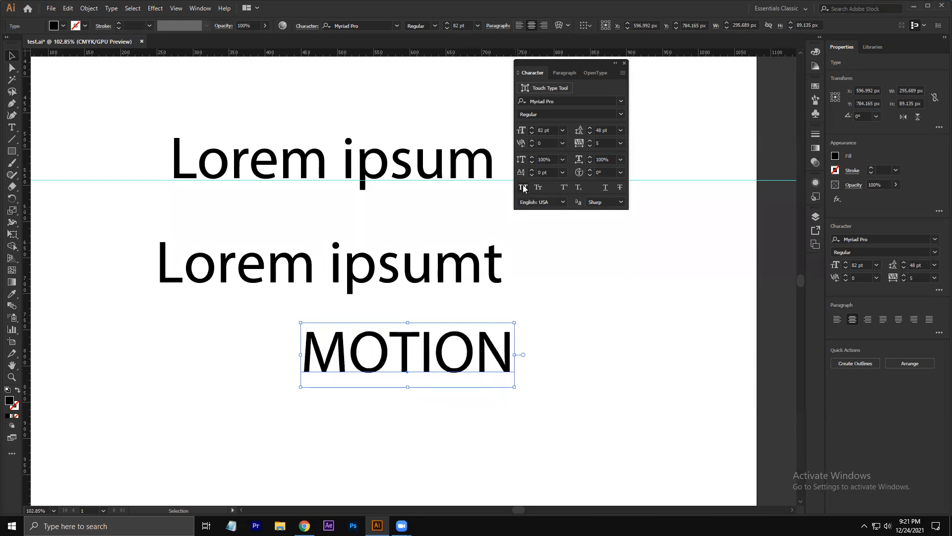
pyautogui.click(540, 188)
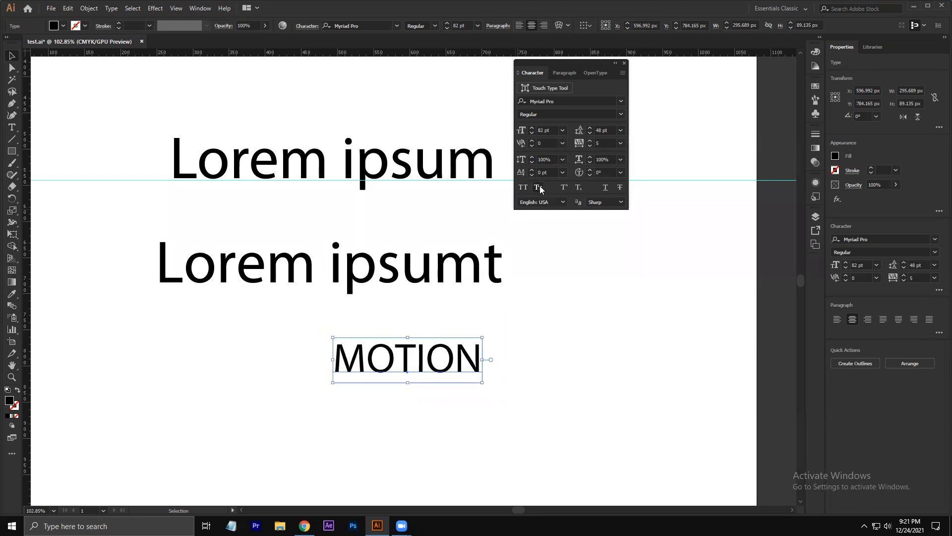
pyautogui.click(538, 186)
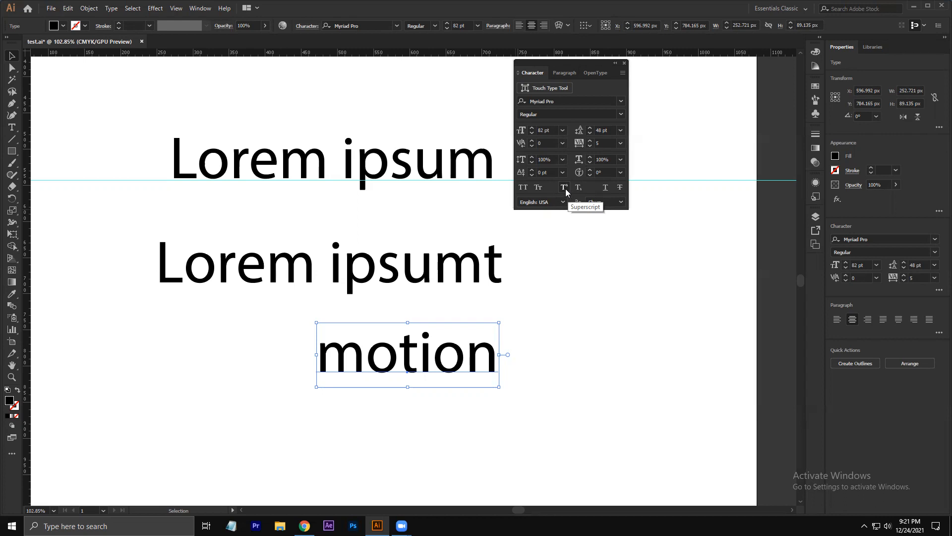
# Try Superscript and Subscript on the second "o" of "motion", and undo both changes
pyautogui.doubleClick(458, 356)
pyautogui.moveTo(464, 352); pyautogui.dragTo(441, 354)
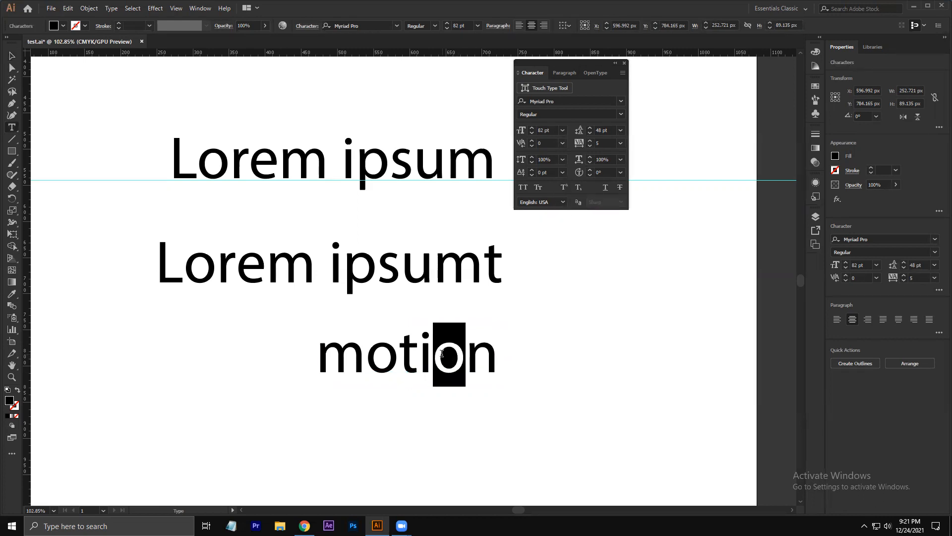
pyautogui.click(564, 188)
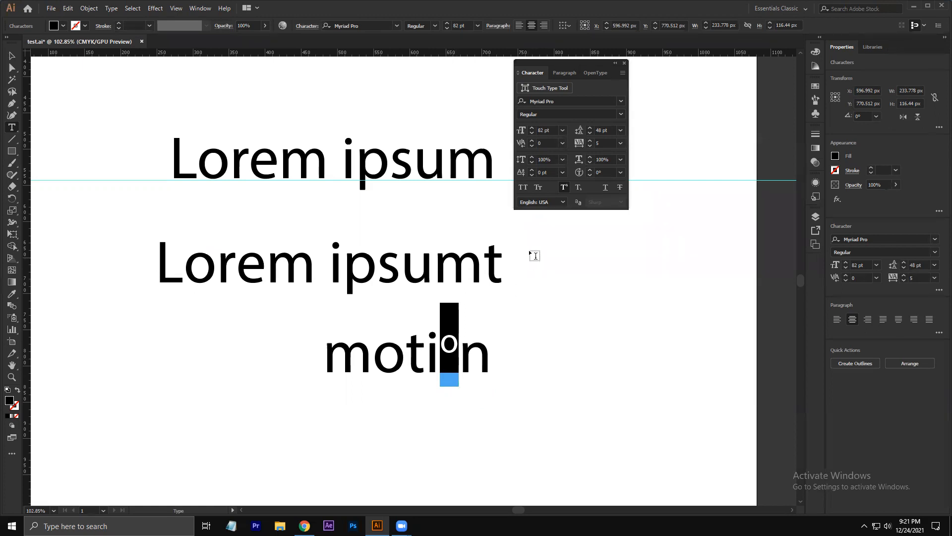
pyautogui.click(578, 191)
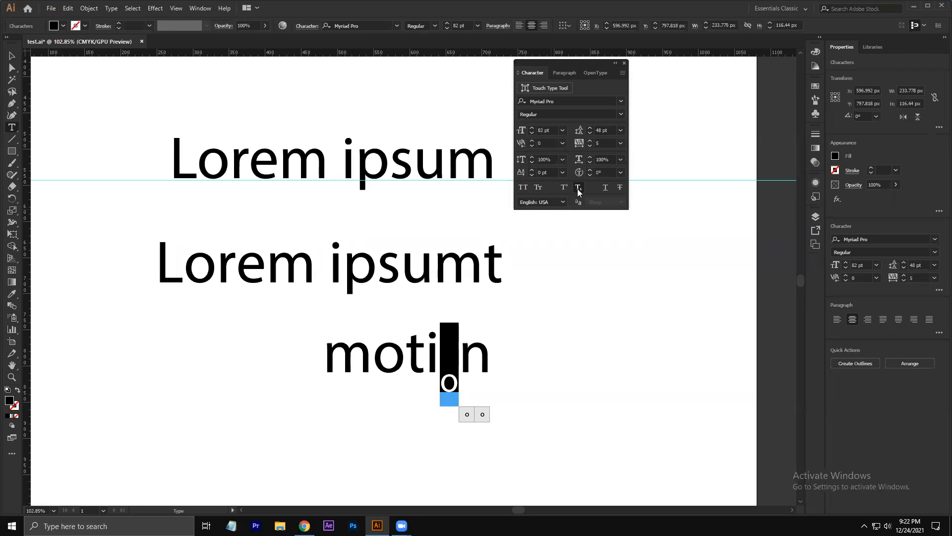
pyautogui.click(12, 56)
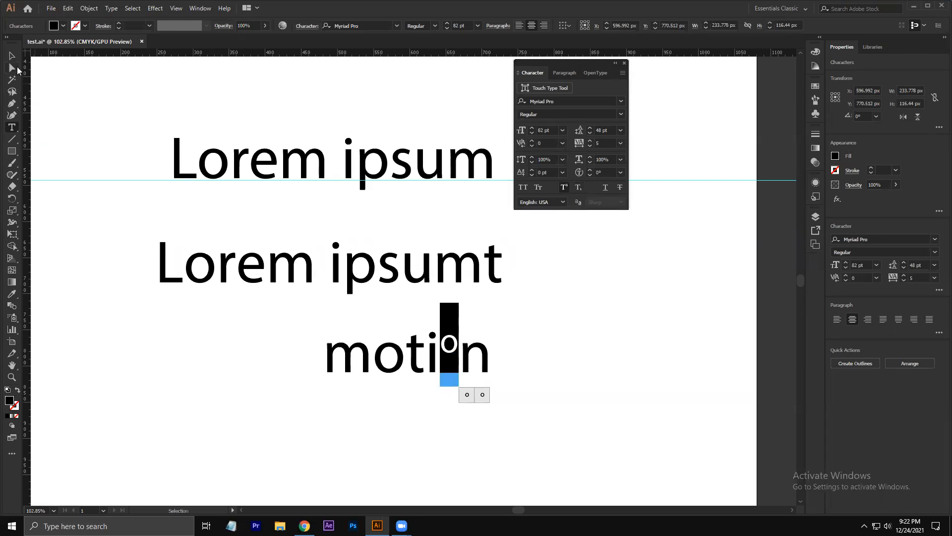
pyautogui.hotkey('ctrl', 'z')
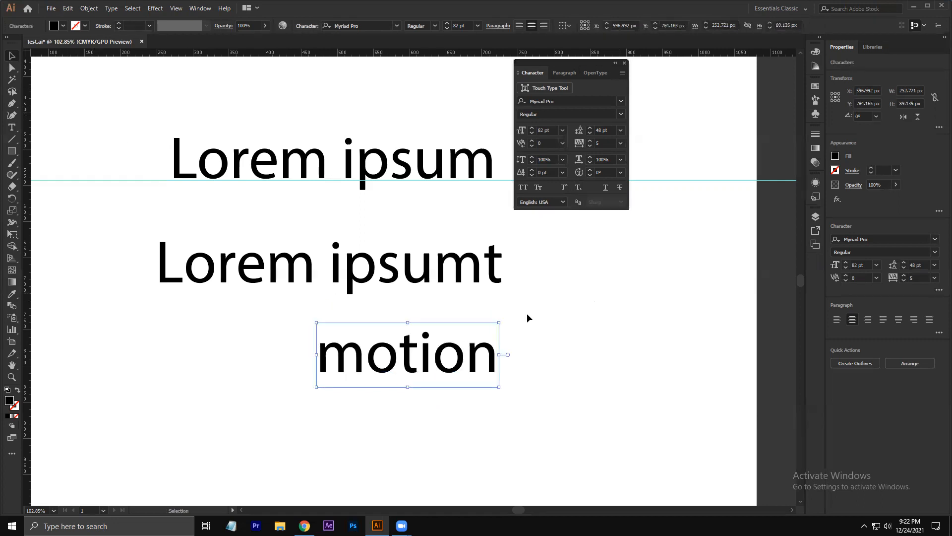
# Underline the whole "motion" text and deselect it
pyautogui.click(605, 191)
pyautogui.click(514, 341)
pyautogui.click(464, 357)
pyautogui.click(605, 187)
pyautogui.click(620, 341)
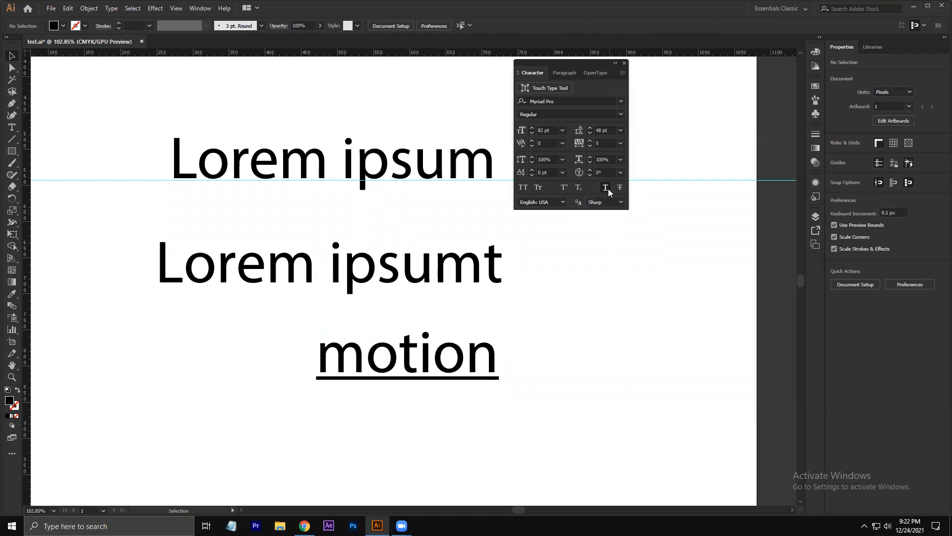
# Add a strikethrough to the underlined "motion" text and deselect it
pyautogui.click(432, 365)
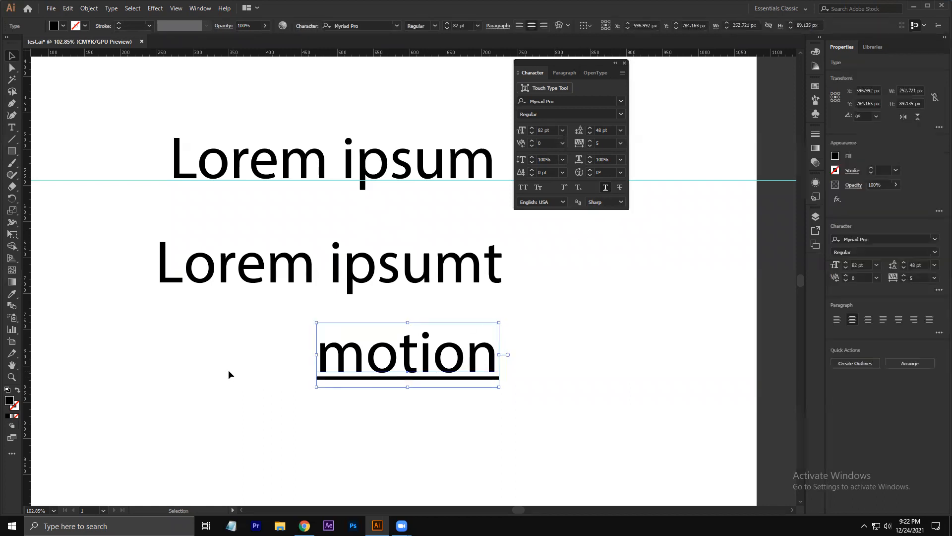
pyautogui.click(620, 188)
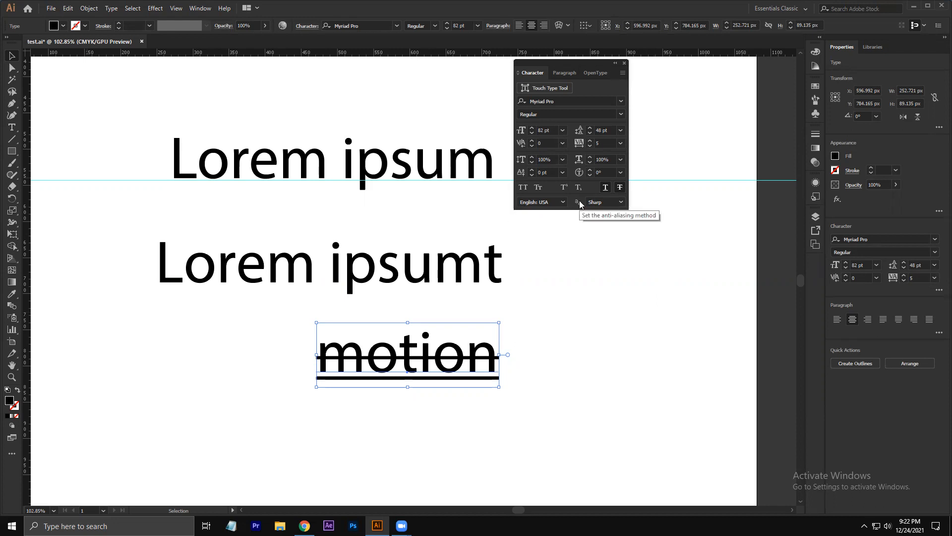
pyautogui.click(574, 246)
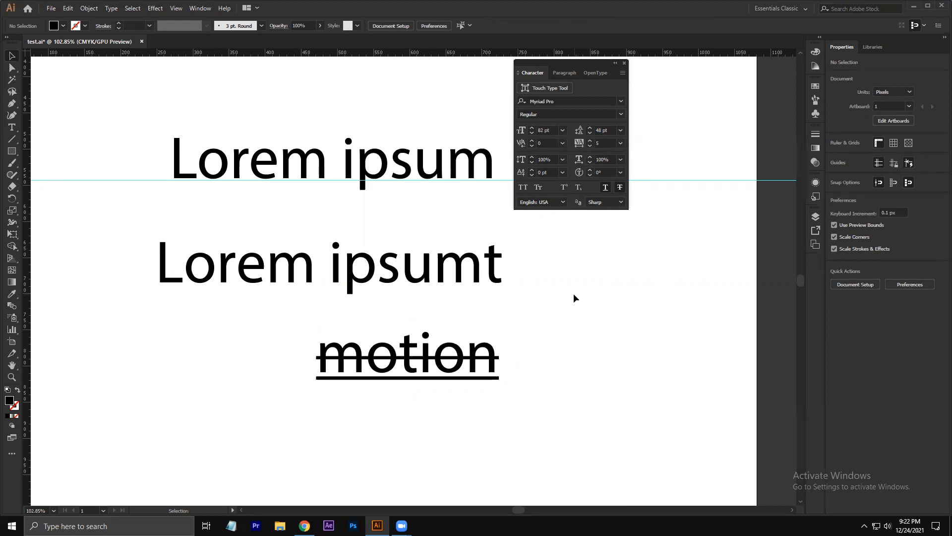
# Examine the "motion" letters up close, together with the Type commands and the anti-aliasing method setting
pyautogui.click(496, 360)
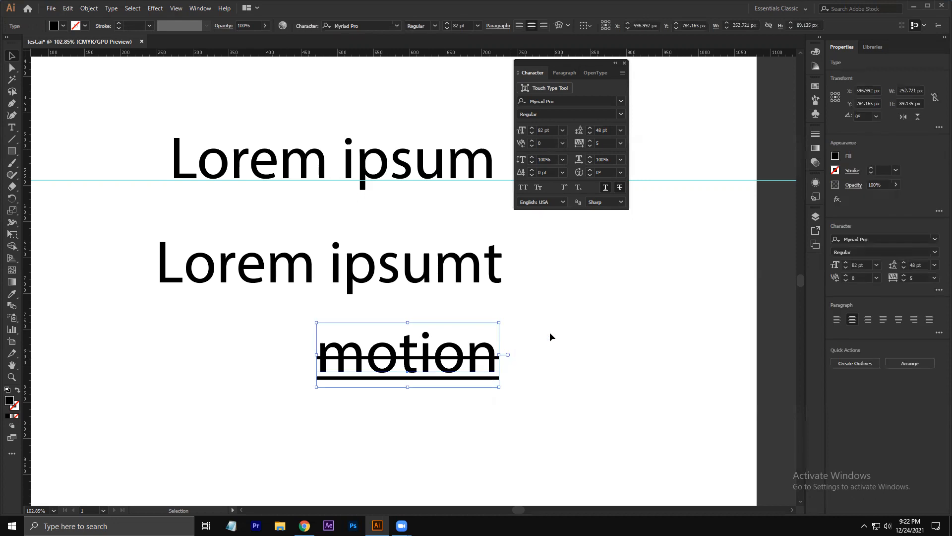
pyautogui.click(558, 326)
pyautogui.click(491, 364)
pyautogui.press('z')
pyautogui.moveTo(372, 354); pyautogui.dragTo(435, 379)
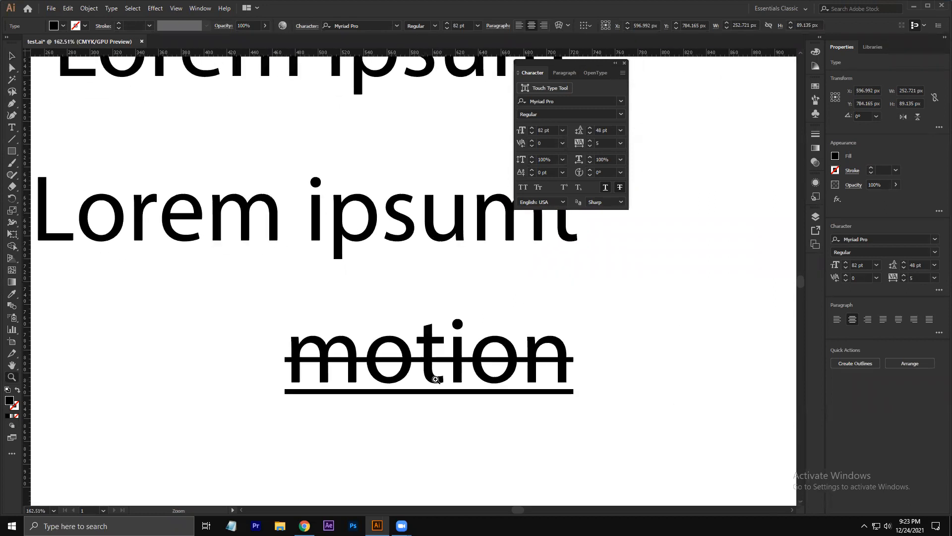
pyautogui.click(111, 9)
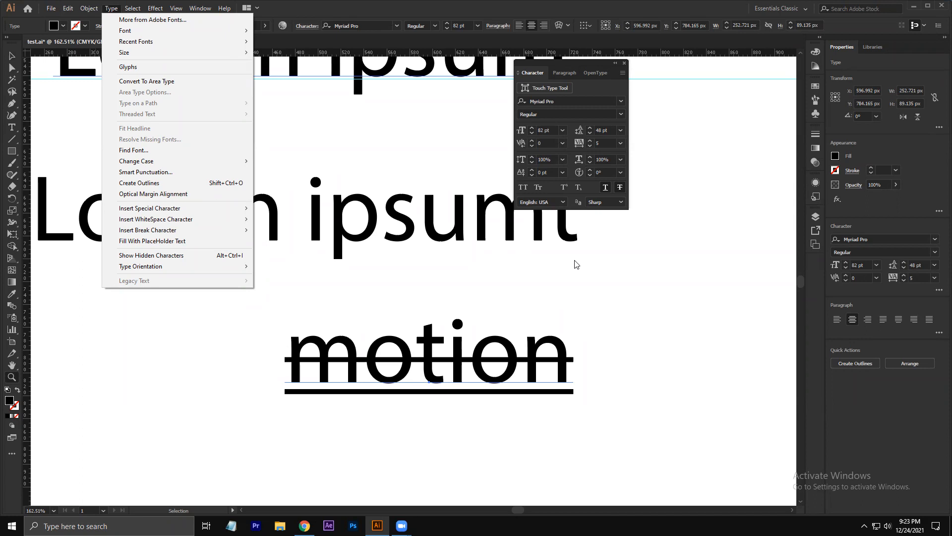
pyautogui.click(577, 202)
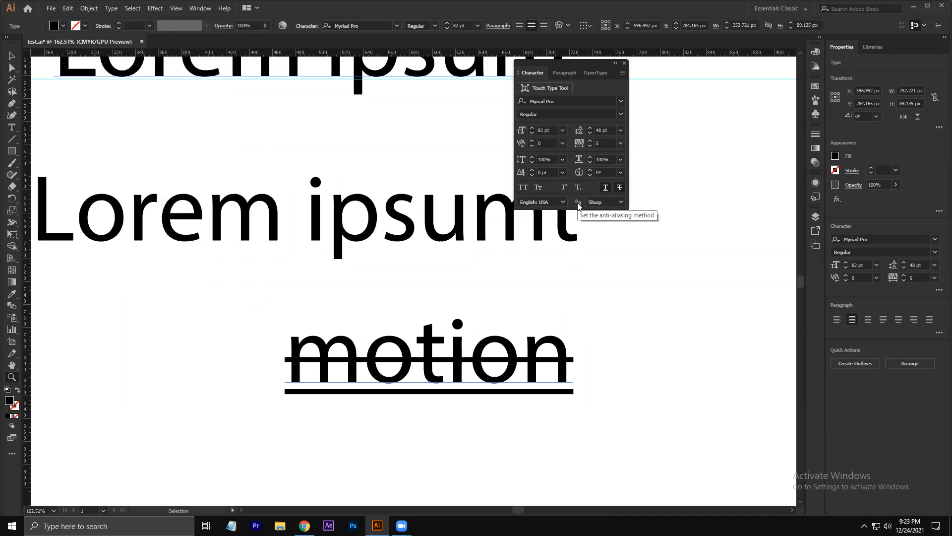
# Magnify the edge of a letter in the "motion" text and try the Crisp and Strong anti-aliasing methods
pyautogui.moveTo(370, 361); pyautogui.dragTo(654, 481)
pyautogui.moveTo(425, 209); pyautogui.dragTo(676, 455)
pyautogui.moveTo(416, 202); pyautogui.dragTo(739, 462)
pyautogui.keyDown('alt'); pyautogui.click(579, 394); pyautogui.keyUp('alt')
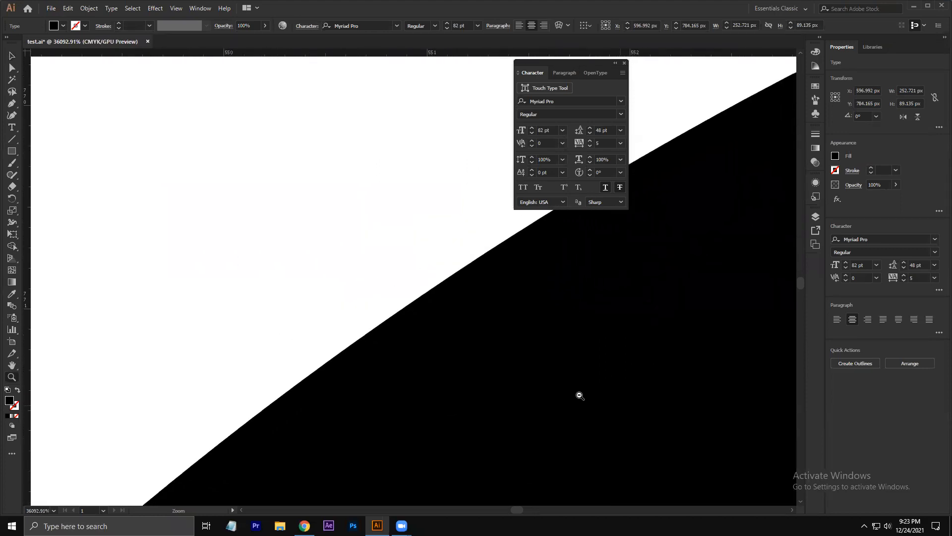
pyautogui.click(598, 201)
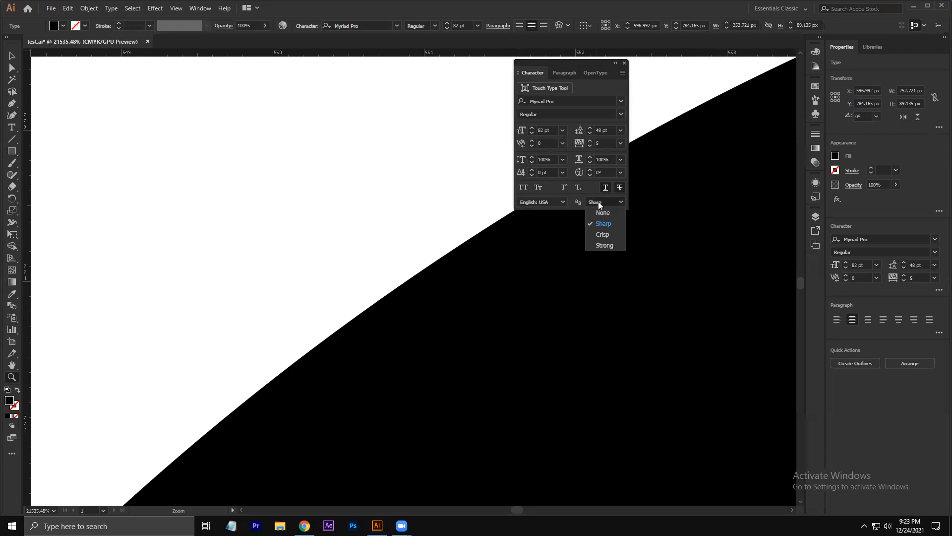
pyautogui.click(602, 234)
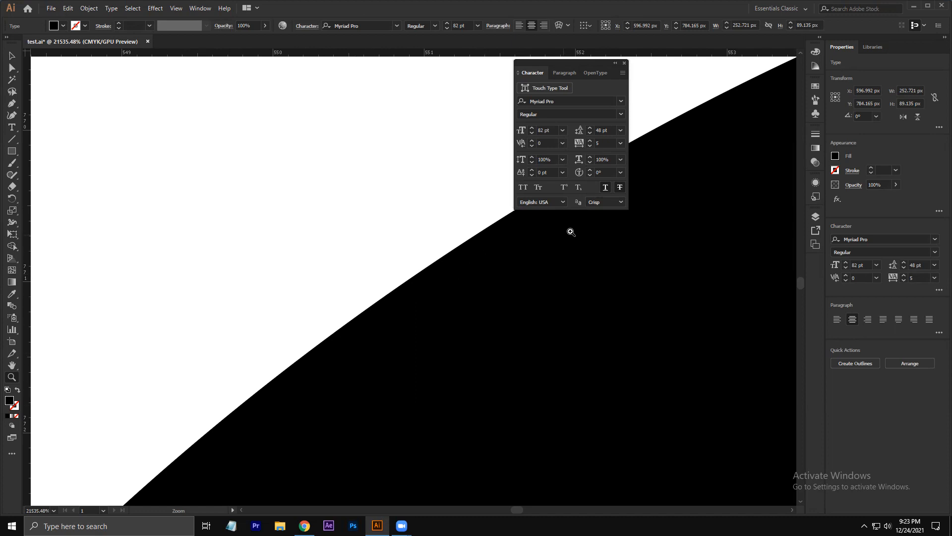
pyautogui.click(602, 205)
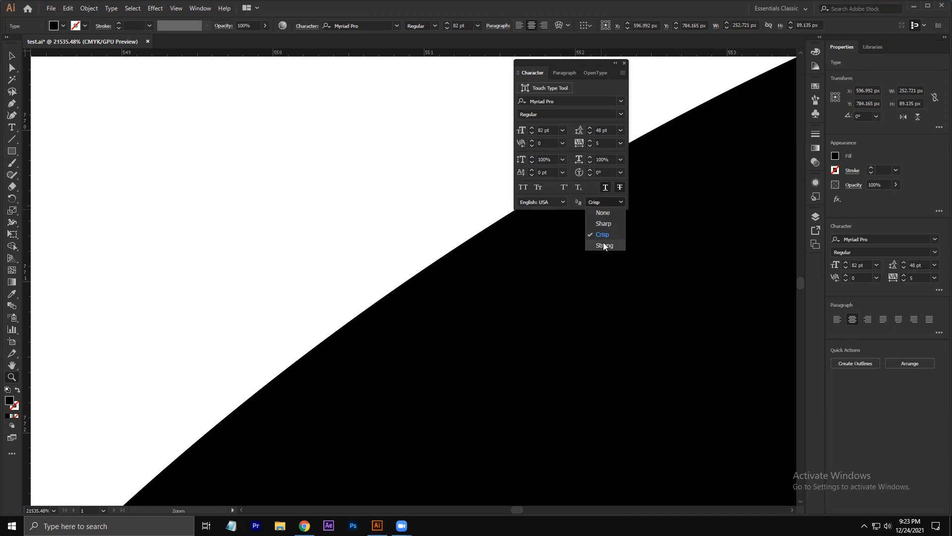
pyautogui.click(604, 245)
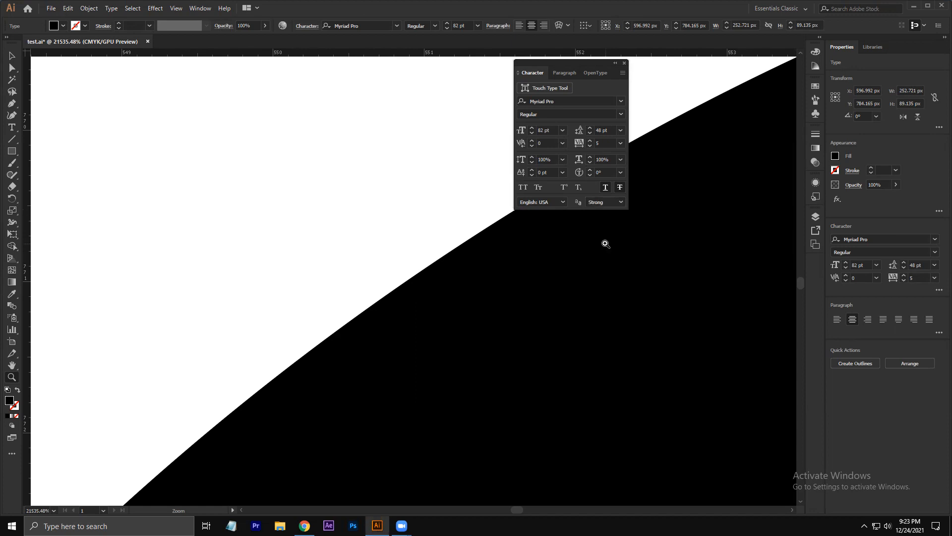
pyautogui.click(449, 232)
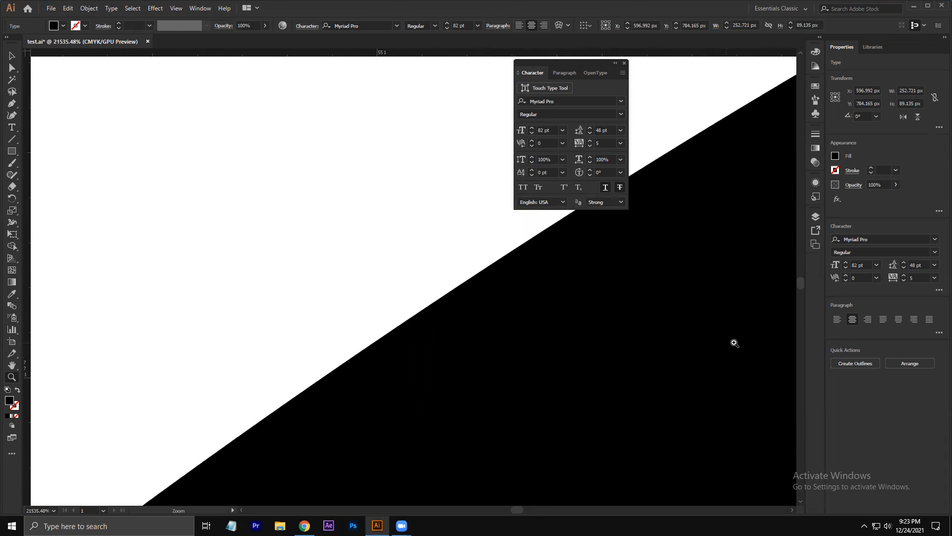
# Switch the "motion" text's anti-aliasing to Crisp and back to Sharp, inspecting the letter edge up close
pyautogui.click(602, 202)
pyautogui.click(607, 237)
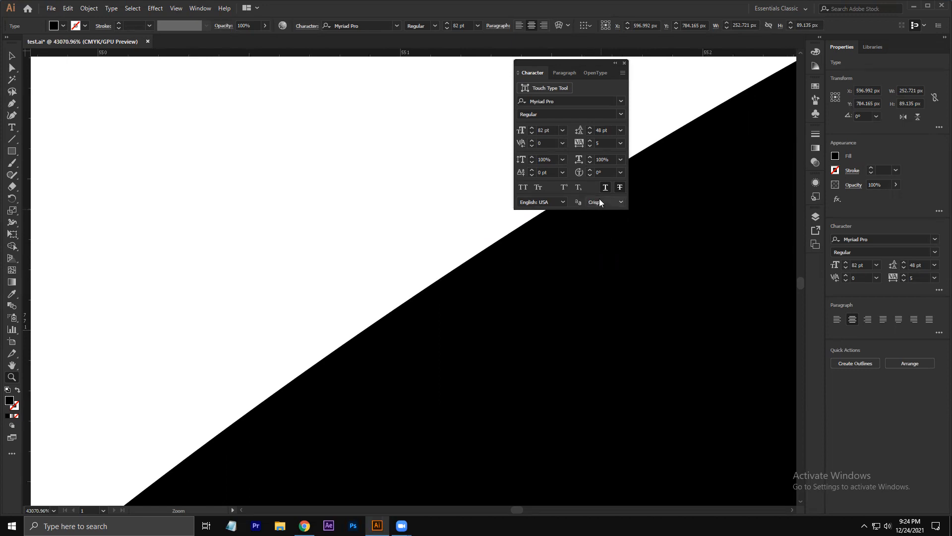
pyautogui.click(599, 202)
pyautogui.click(601, 221)
pyautogui.click(456, 253)
pyautogui.click(456, 223)
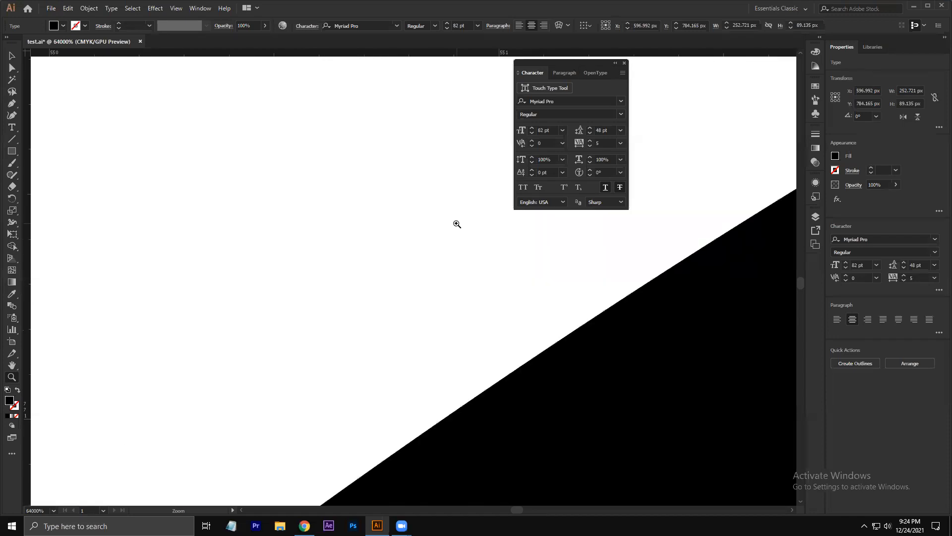
# Review the available anti-aliasing methods and compare the magnified letter edge with the whole "motion" text
pyautogui.click(598, 204)
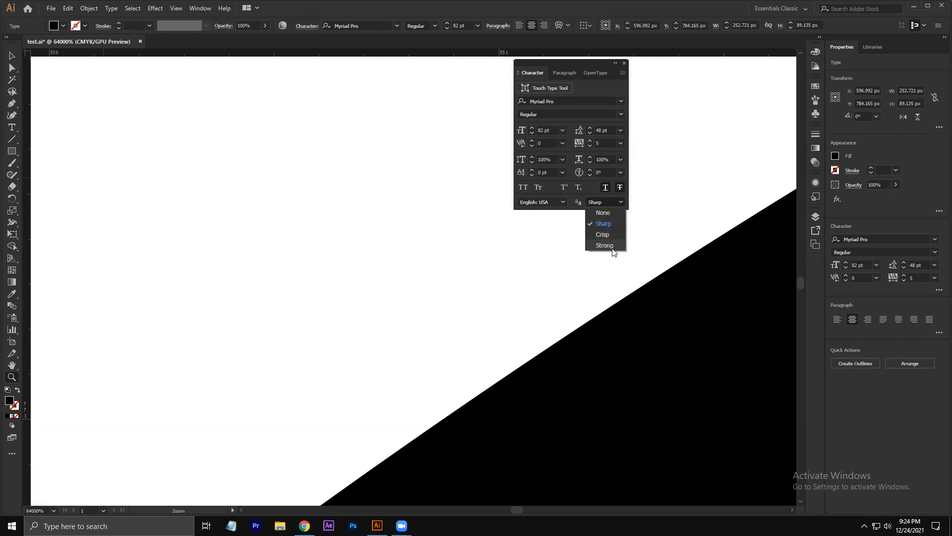
pyautogui.click(637, 315)
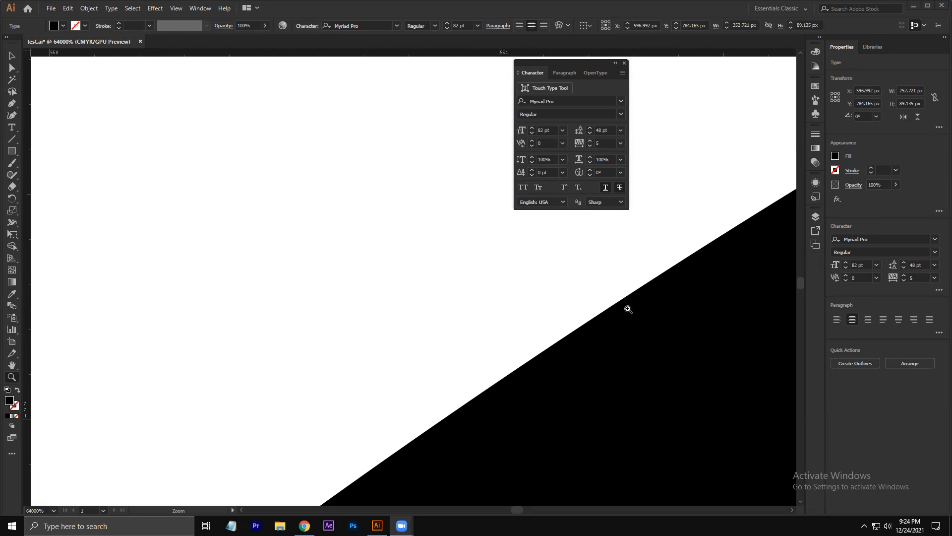
pyautogui.keyDown('alt'); pyautogui.click(505, 313); pyautogui.keyUp('alt')
pyautogui.keyDown('alt'); pyautogui.click(519, 326); pyautogui.keyUp('alt')
pyautogui.keyDown('alt'); pyautogui.click(534, 319); pyautogui.keyUp('alt')
pyautogui.keyDown('alt'); pyautogui.click(553, 319); pyautogui.keyUp('alt')
pyautogui.keyDown('alt'); pyautogui.click(552, 317); pyautogui.keyUp('alt')
pyautogui.keyDown('alt'); pyautogui.click(550, 317); pyautogui.keyUp('alt')
pyautogui.keyDown('alt'); pyautogui.click(520, 321); pyautogui.keyUp('alt')
pyautogui.keyDown('alt'); pyautogui.click(542, 298); pyautogui.keyUp('alt')
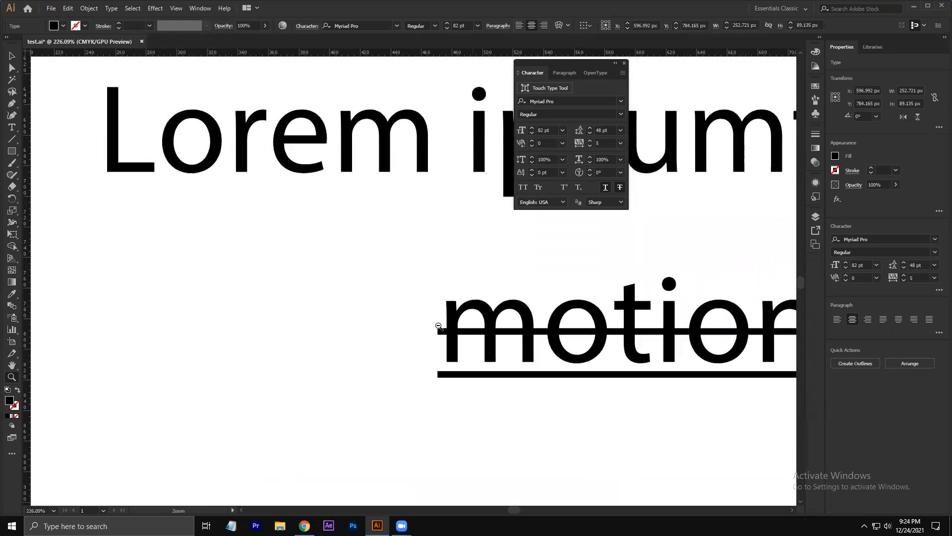
pyautogui.keyDown('alt'); pyautogui.click(439, 326); pyautogui.keyUp('alt')
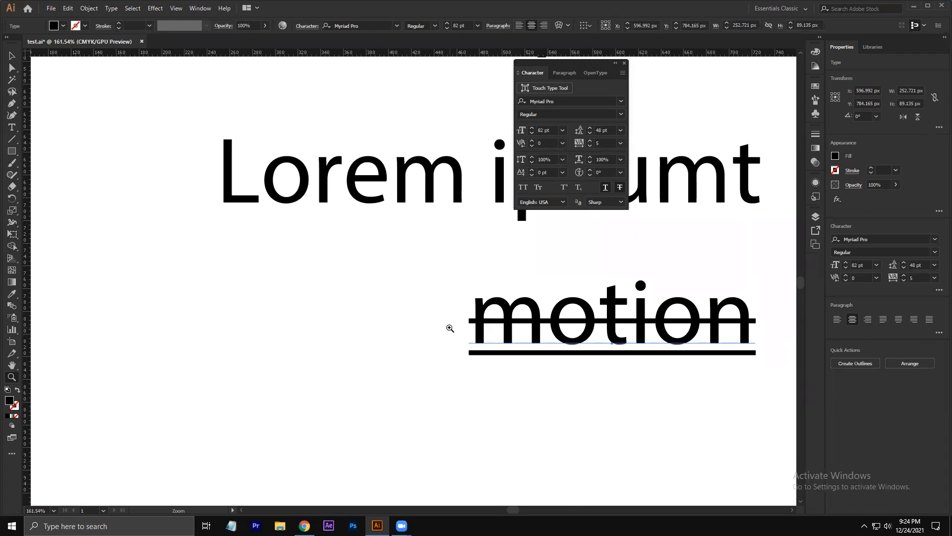
pyautogui.click(615, 204)
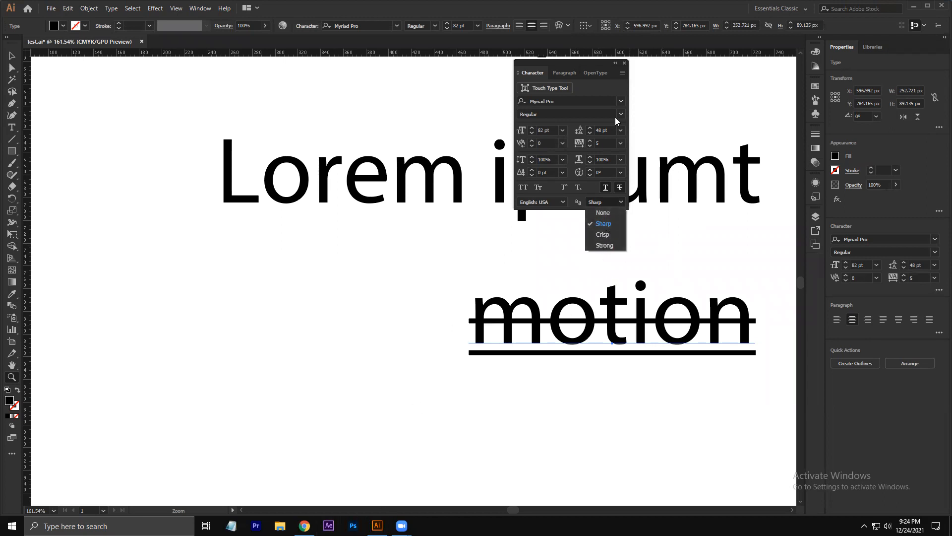
pyautogui.click(624, 68)
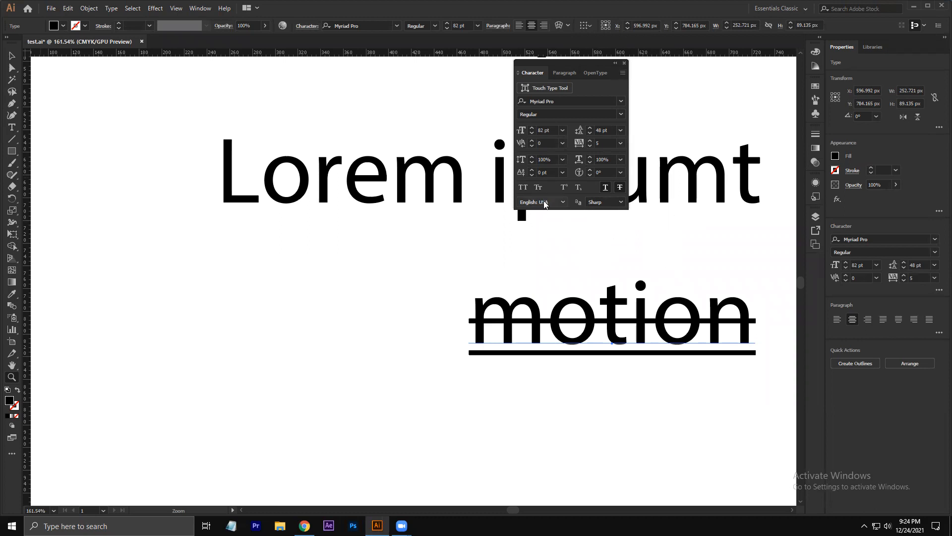
# Move the "motion" text so its start lines up under the beginning of "Lorem ipsumt", and deselect it
pyautogui.click(12, 55)
pyautogui.click(263, 289)
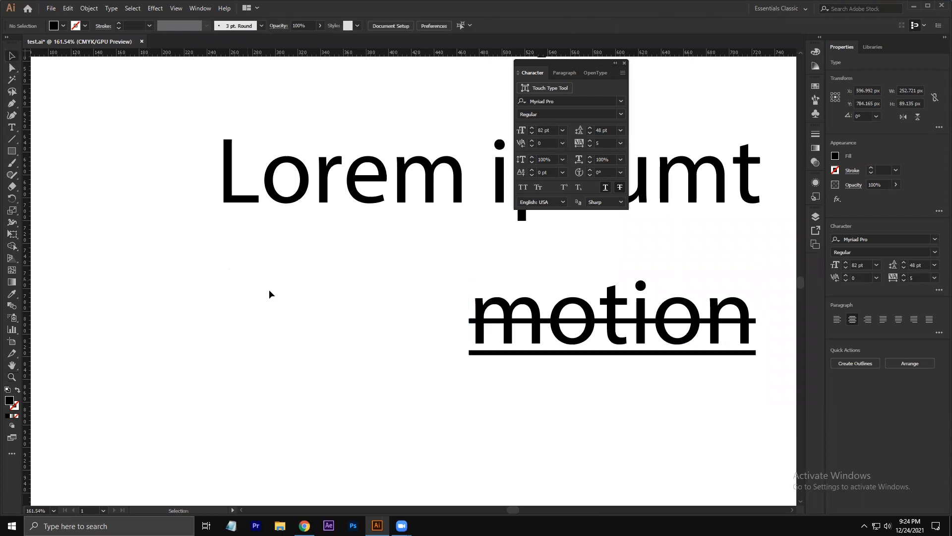
pyautogui.moveTo(513, 335); pyautogui.dragTo(258, 323)
pyautogui.click(397, 404)
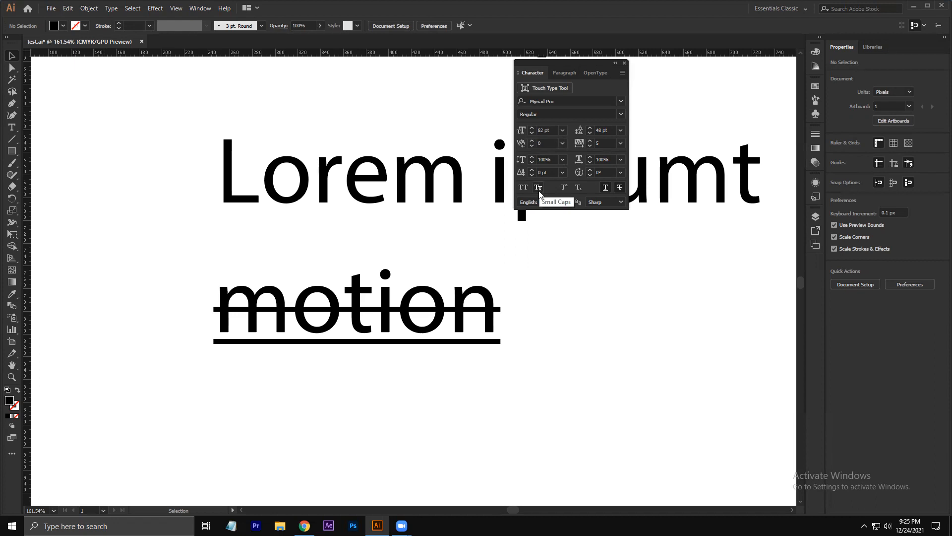
# Try inserting a space and the letter "z" between "e" and "m" in "Lorem ipsumt", and undo the insertions
pyautogui.click(392, 178)
pyautogui.doubleClick(392, 179)
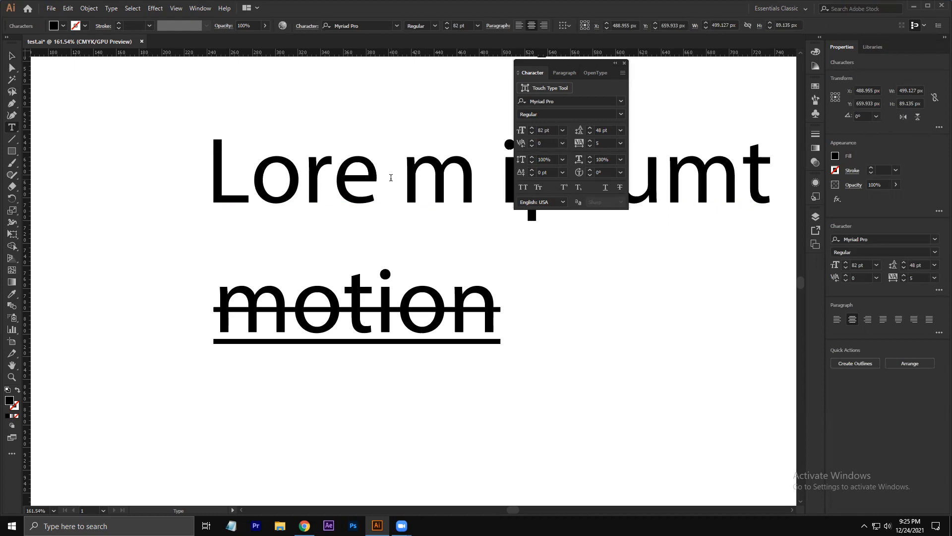
pyautogui.press('BackSpace')
pyautogui.press('BackSpace')
pyautogui.write('z')
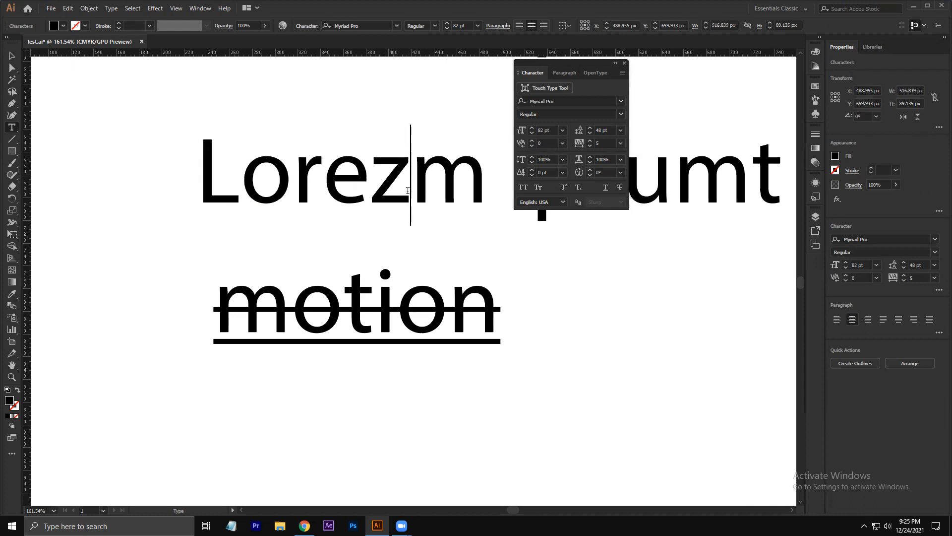
pyautogui.write('zzz')
pyautogui.press('Escape')
pyautogui.hotkey('ctrl', 'z')
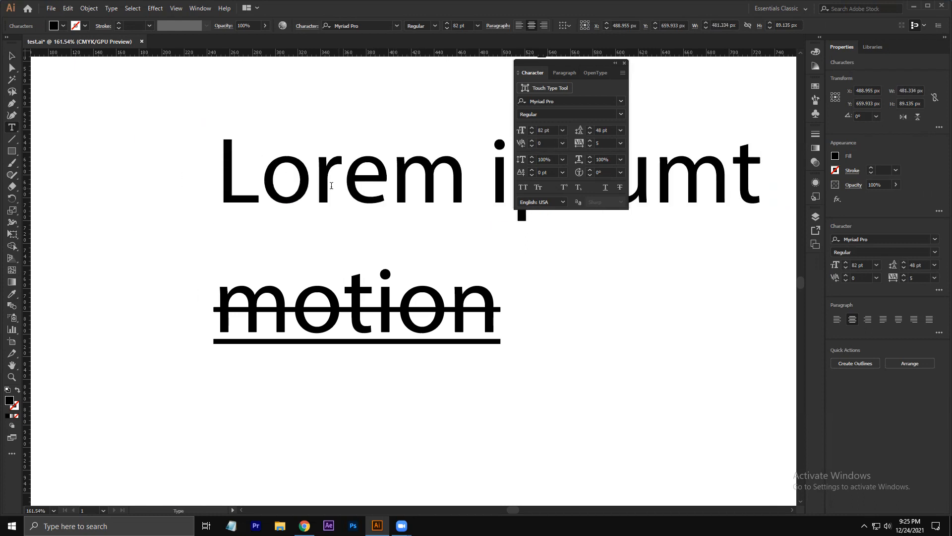
pyautogui.click(11, 58)
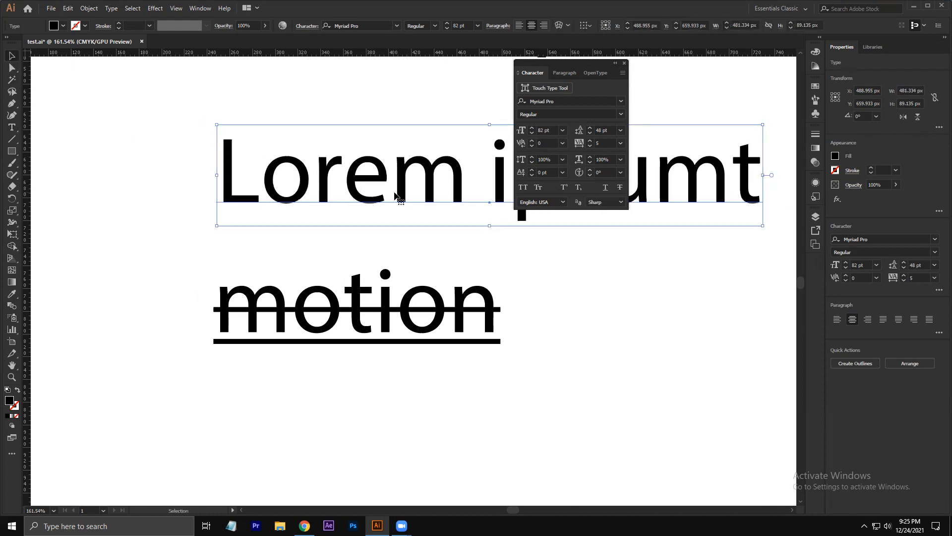
# Set the kerning between "e" and "m" in the "Lorem ipsumt" text to 200
pyautogui.press('z')
pyautogui.moveTo(415, 205); pyautogui.dragTo(400, 254)
pyautogui.moveTo(390, 181); pyautogui.dragTo(300, 209)
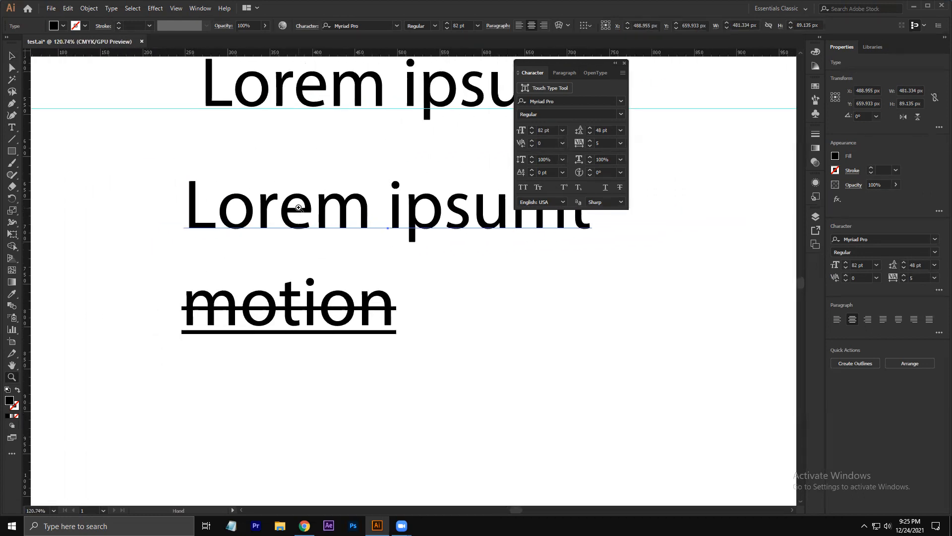
pyautogui.press('v')
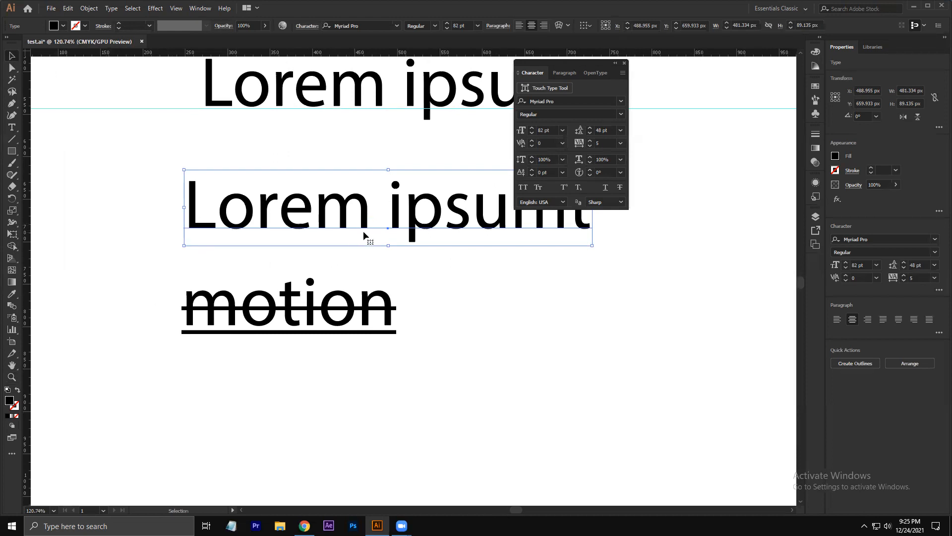
pyautogui.press('z')
pyautogui.moveTo(375, 197); pyautogui.dragTo(319, 236)
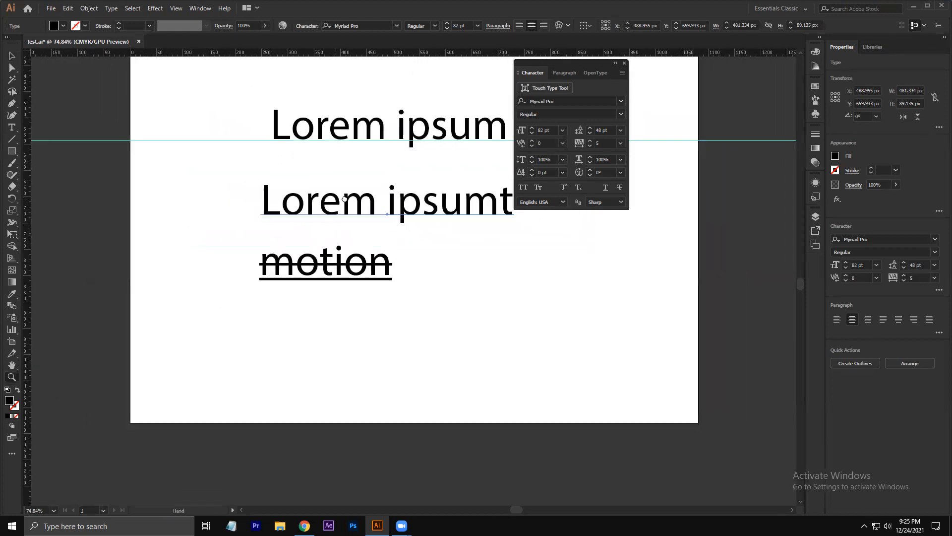
pyautogui.moveTo(343, 197); pyautogui.dragTo(341, 221)
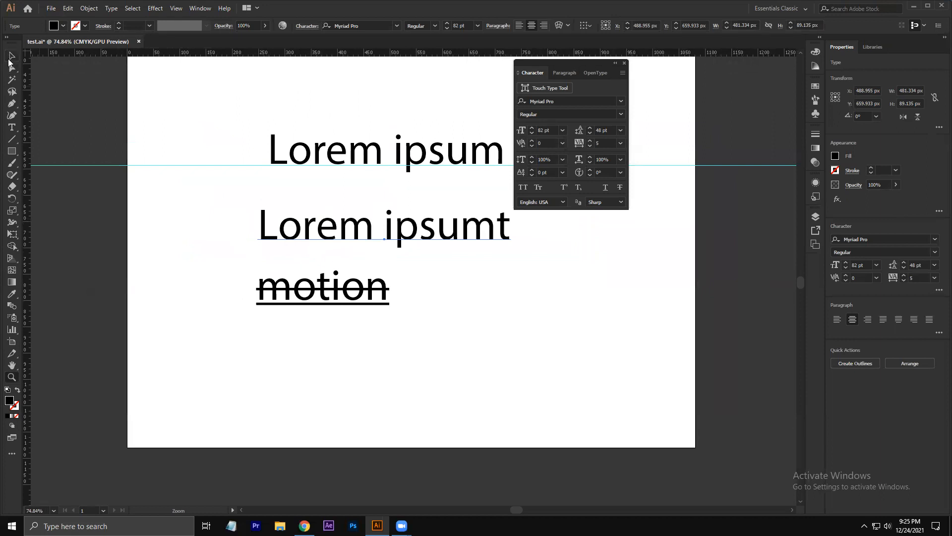
pyautogui.click(11, 130)
pyautogui.click(339, 227)
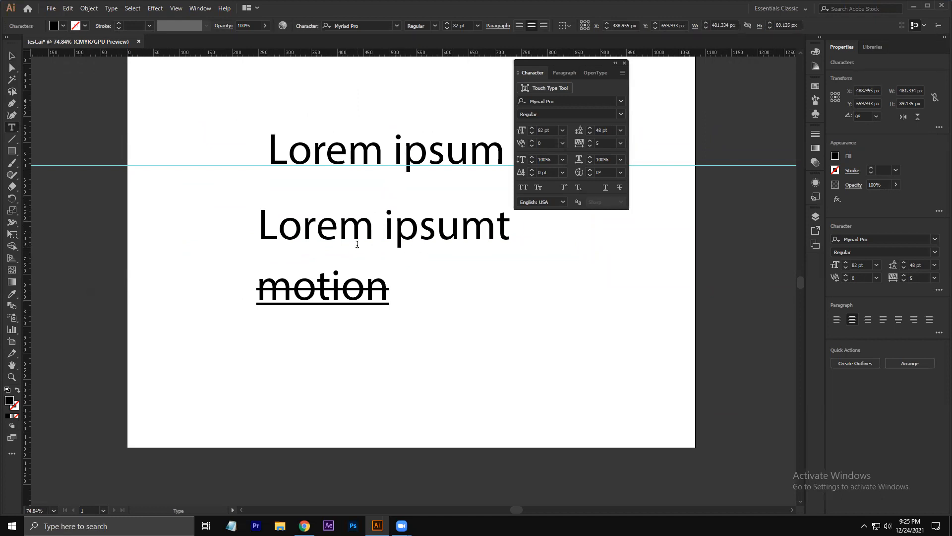
pyautogui.click(563, 144)
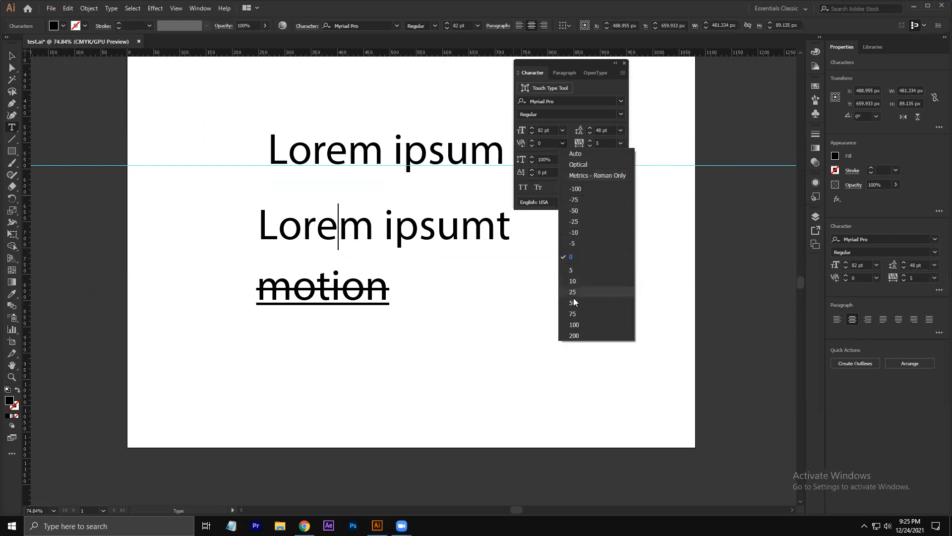
pyautogui.click(577, 334)
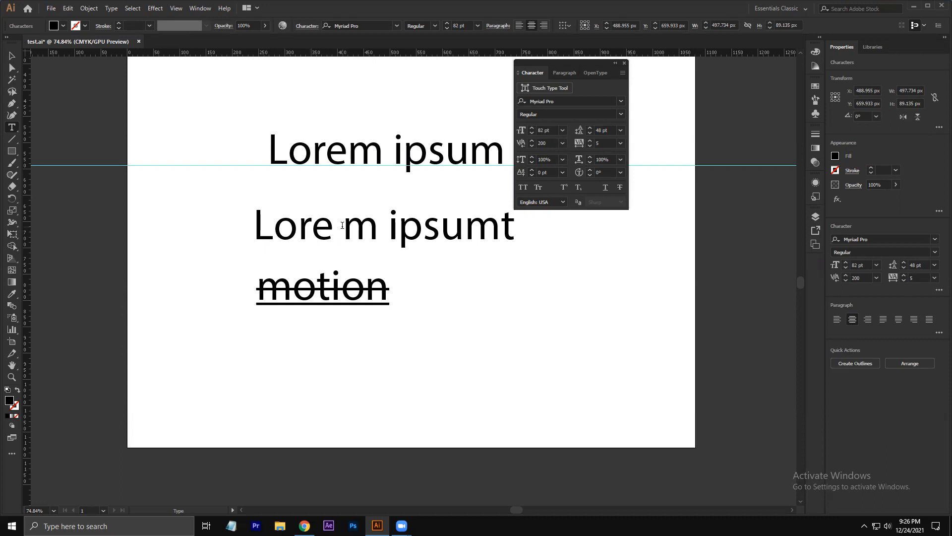
# Insert a space after the "s" of "ipsumt" and set the kerning before the "u" to -75
pyautogui.click(439, 227)
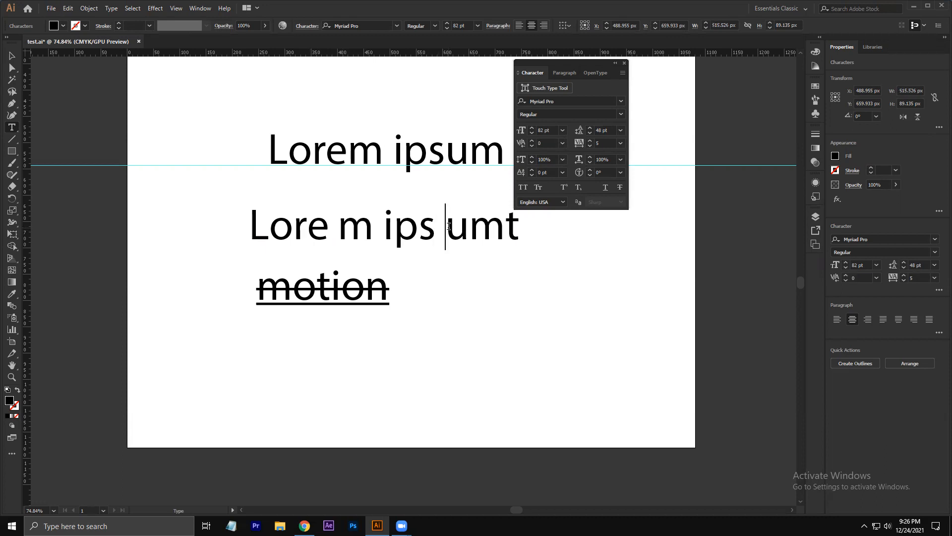
pyautogui.click(563, 143)
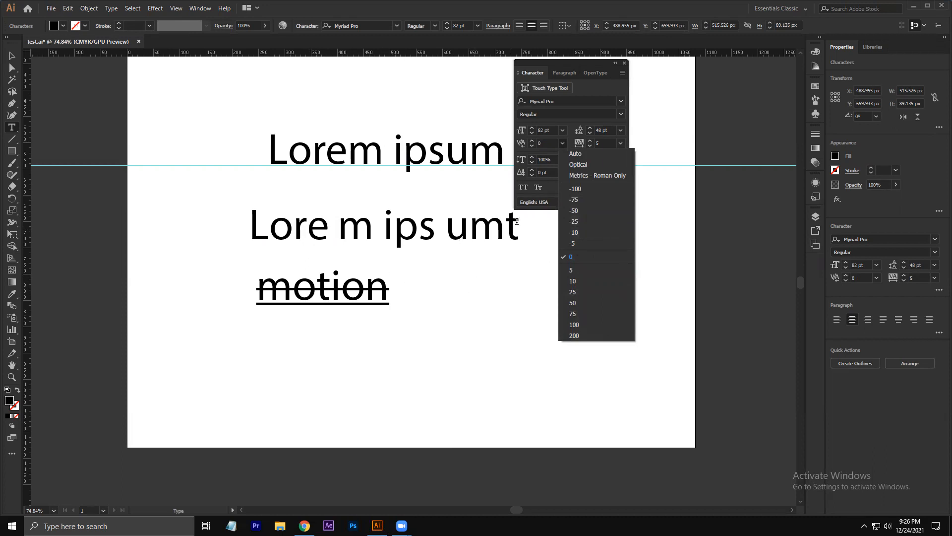
pyautogui.click(591, 200)
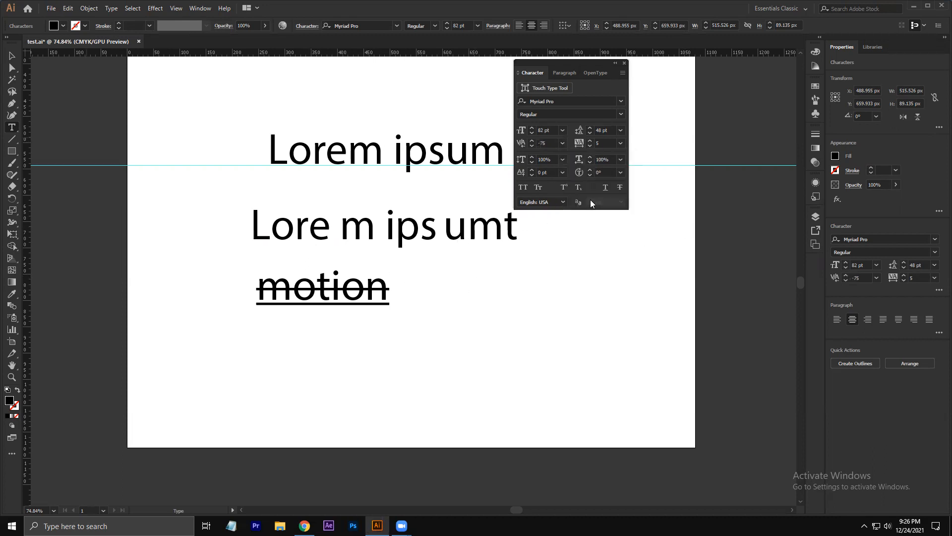
pyautogui.click(10, 57)
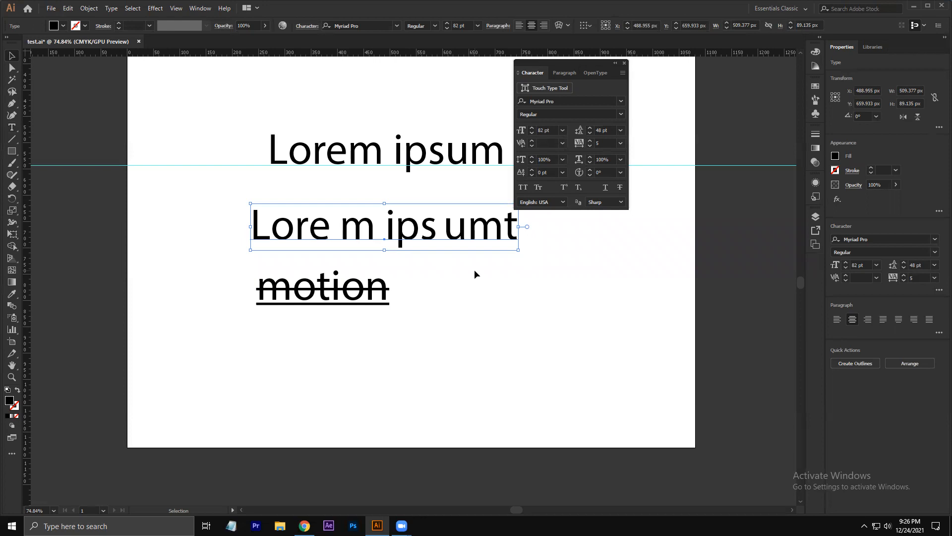
# Examine the kerning options available for the whole "Lore m ips umt" and "Lorem ipsum" text objects
pyautogui.click(562, 142)
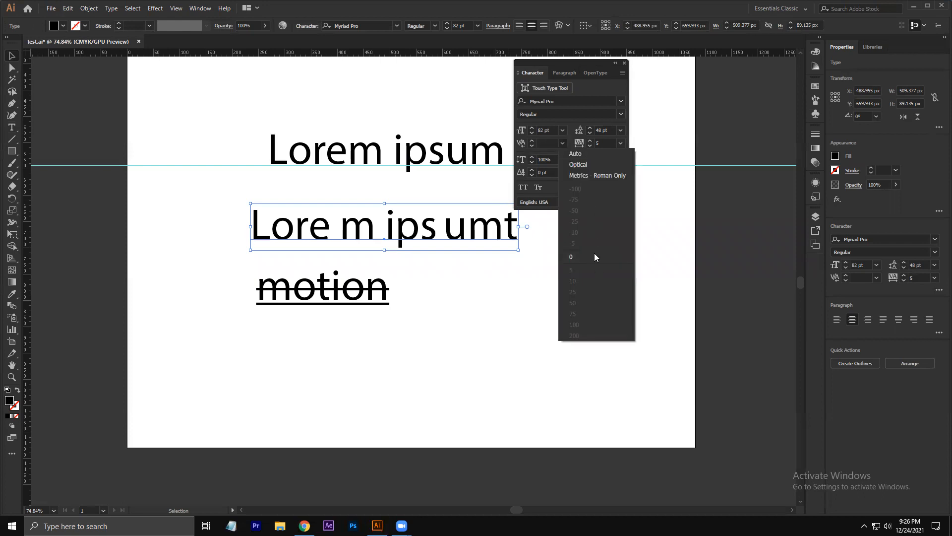
pyautogui.click(547, 231)
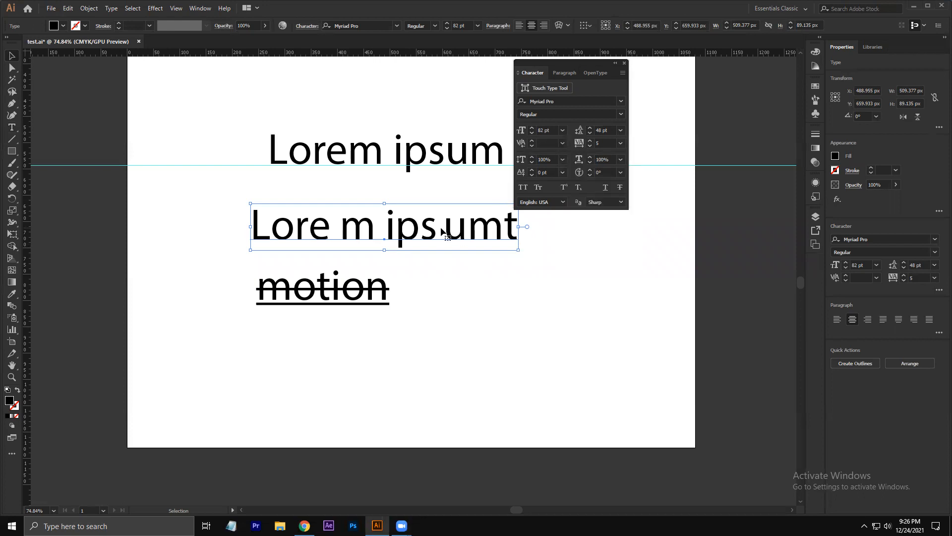
pyautogui.click(366, 155)
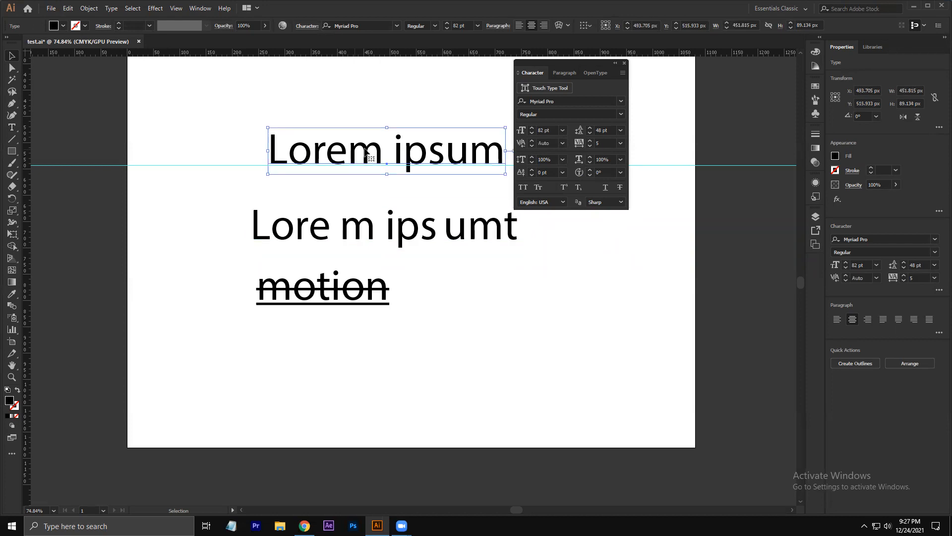
pyautogui.click(561, 143)
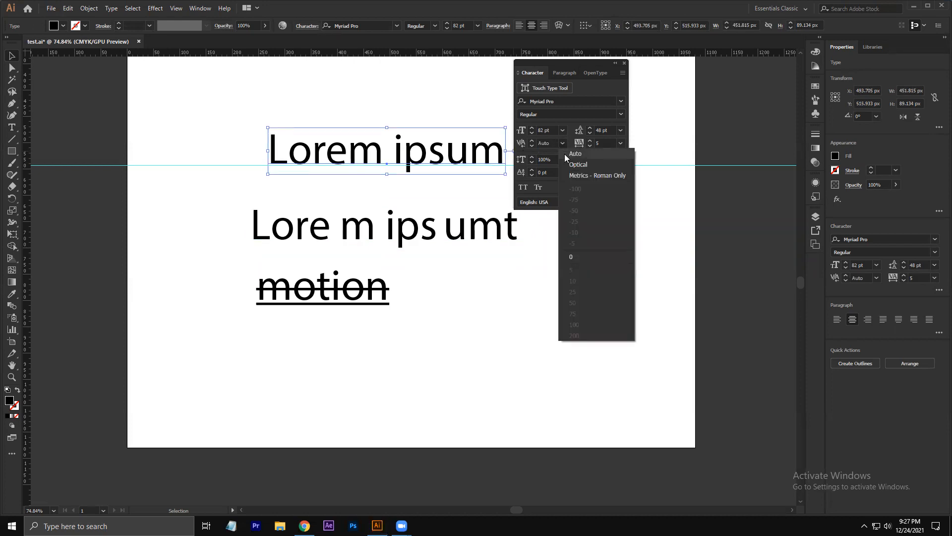
pyautogui.click(693, 245)
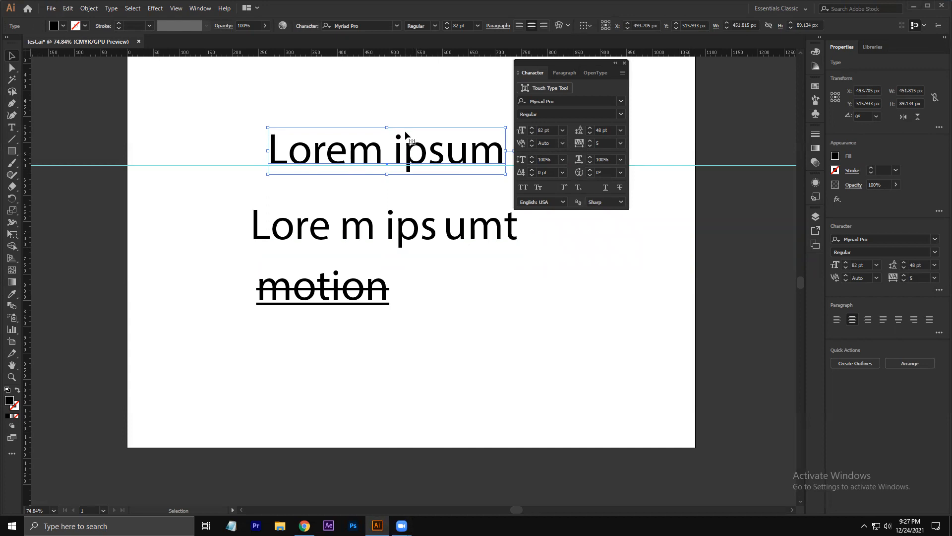
# Move the "Lorem ipsum" text slightly up and the "Lore m ips umt" text slightly down to space them apart
pyautogui.moveTo(410, 151); pyautogui.dragTo(408, 132)
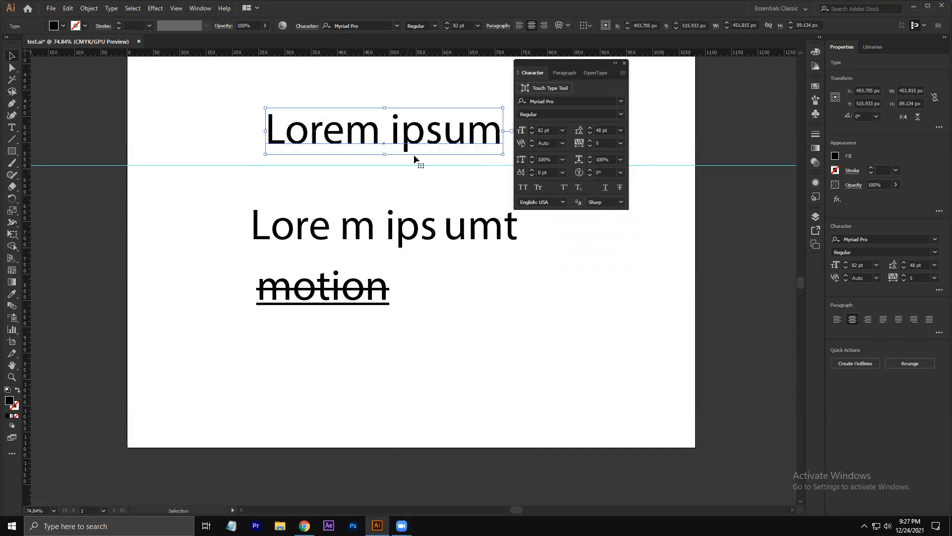
pyautogui.click(506, 305)
pyautogui.moveTo(465, 228); pyautogui.dragTo(463, 243)
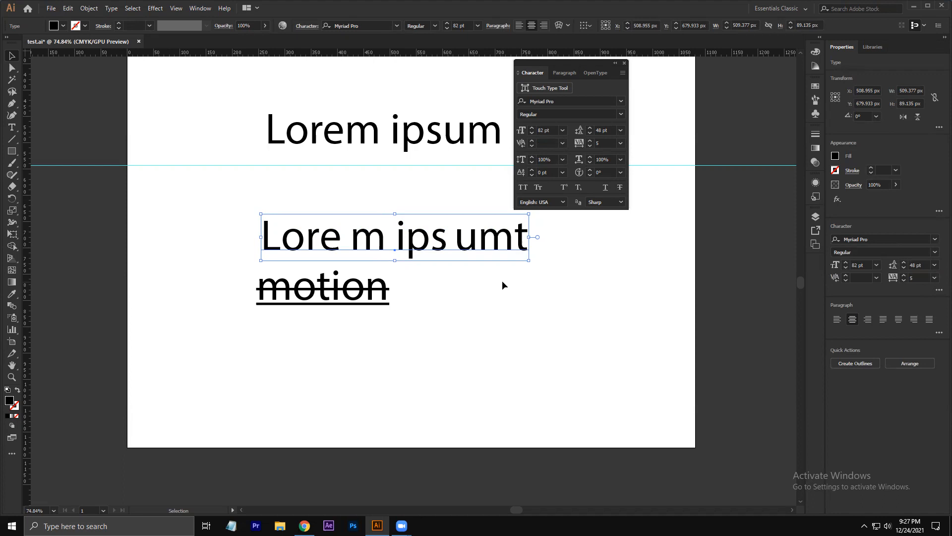
# Reset the character settings of the "Lore m ips umt" and "motion" texts to their defaults
pyautogui.click(622, 73)
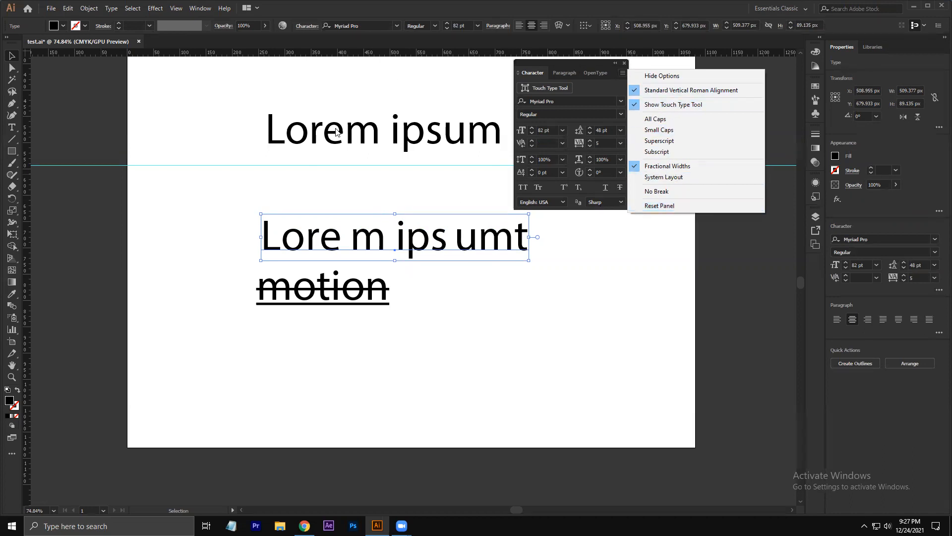
pyautogui.click(668, 206)
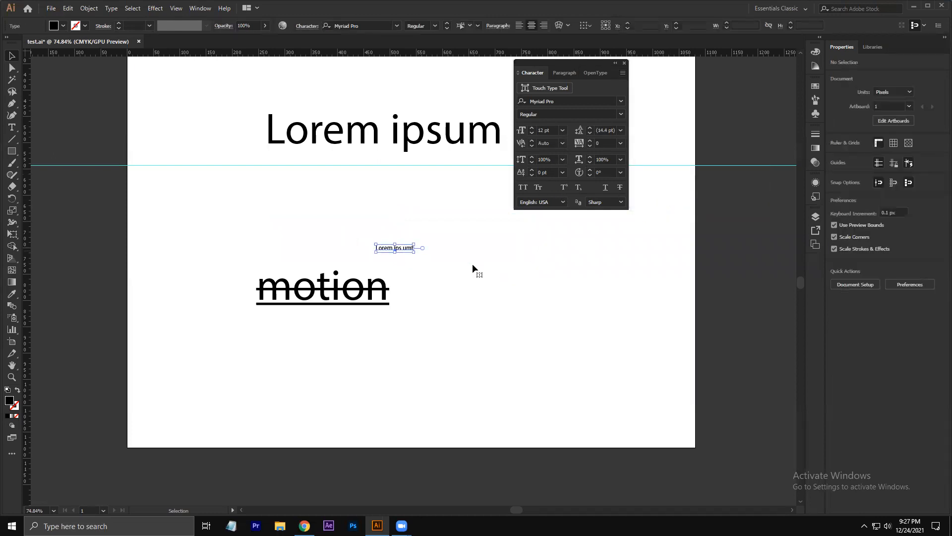
pyautogui.click(382, 130)
pyautogui.click(385, 292)
pyautogui.click(623, 73)
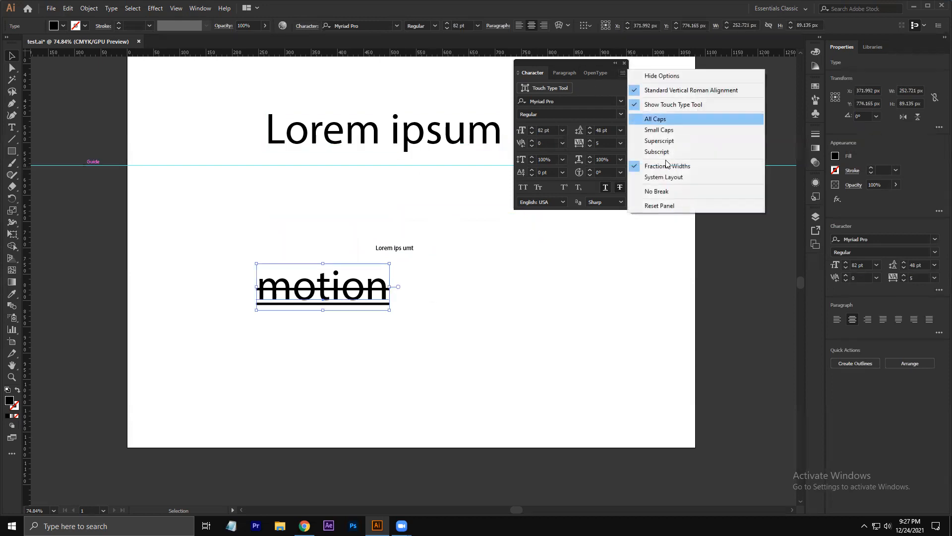
pyautogui.click(666, 206)
pyautogui.click(514, 269)
pyautogui.moveTo(252, 286); pyautogui.dragTo(441, 365)
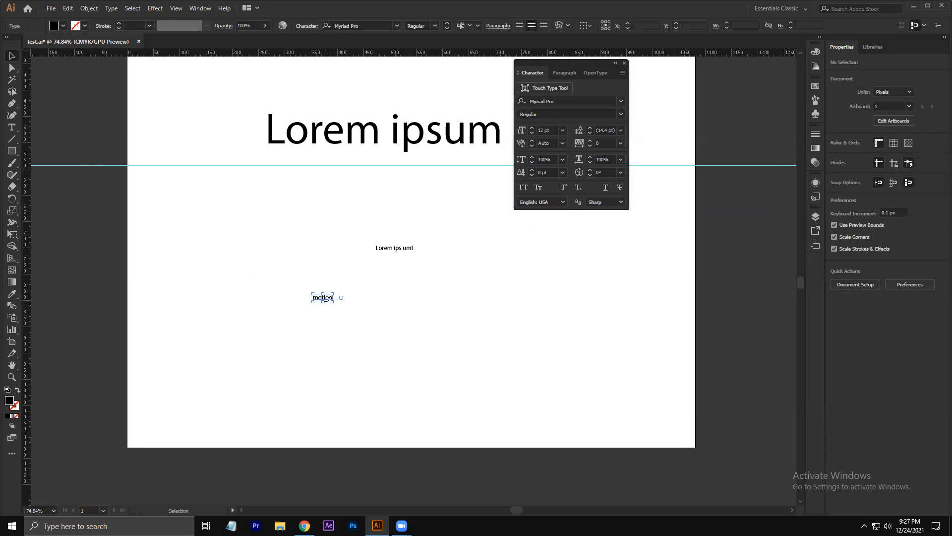
pyautogui.click(402, 319)
pyautogui.click(623, 73)
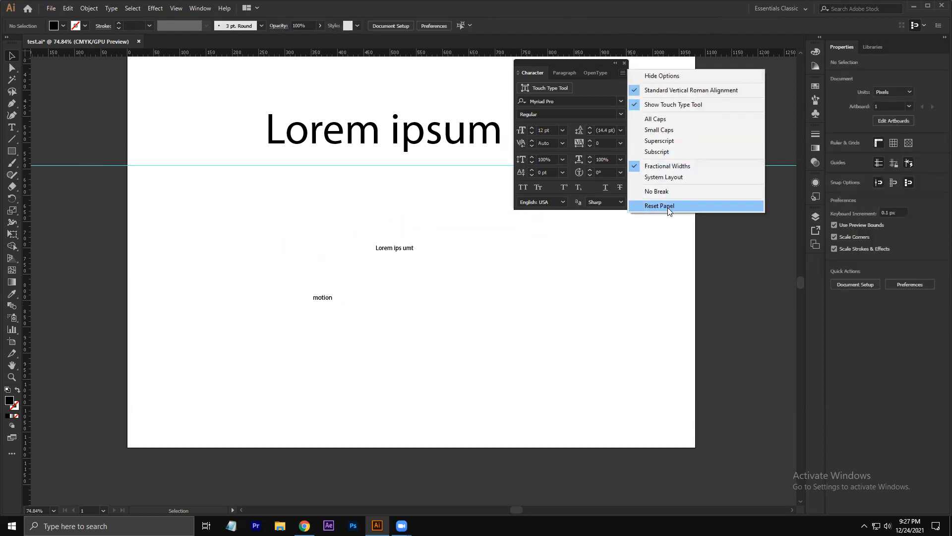
pyautogui.click(559, 357)
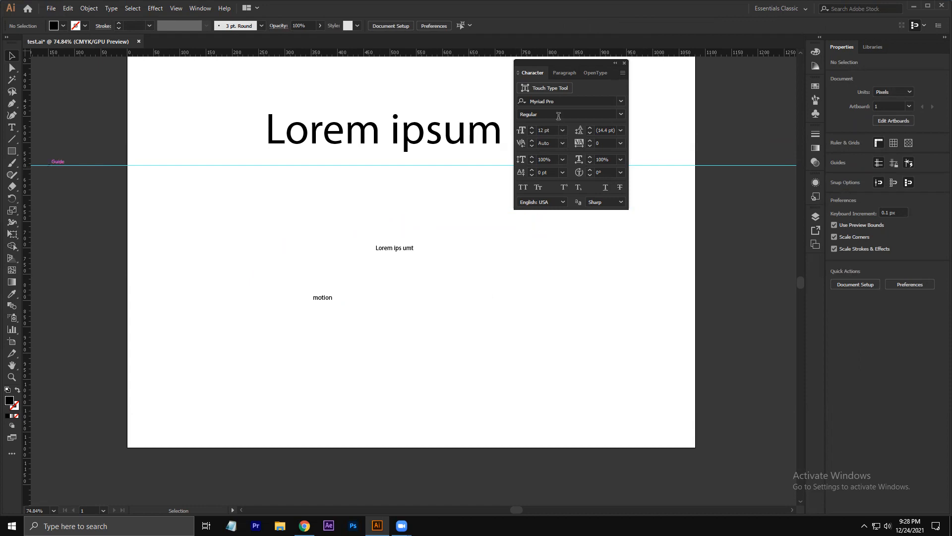
# Delete the three text objects together with the horizontal guide
pyautogui.click(621, 101)
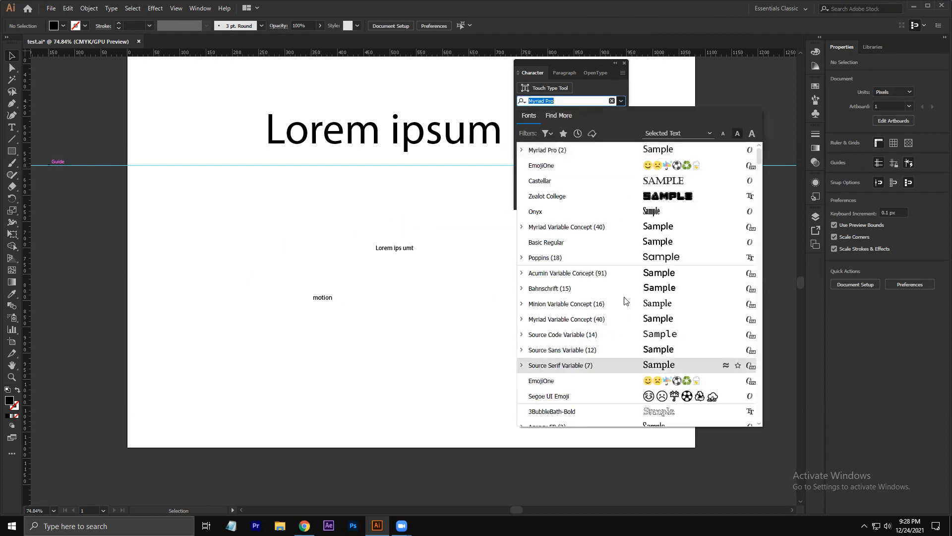
pyautogui.click(455, 216)
pyautogui.moveTo(259, 91); pyautogui.dragTo(506, 320)
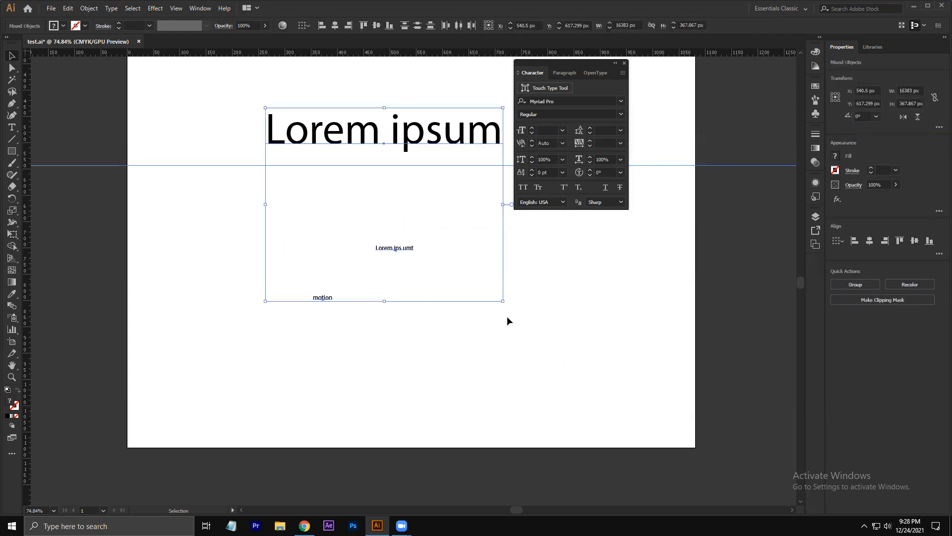
pyautogui.press('Delete')
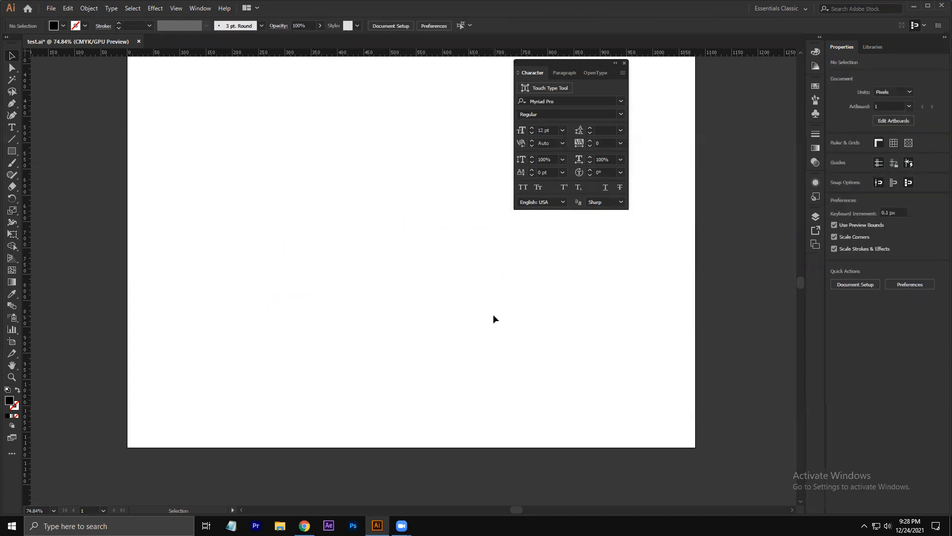
# Place a new "Lorem ipsum" point text on the artboard, scale it to about 401 × 80 px, and shift it slightly up
pyautogui.press('t')
pyautogui.click(276, 194)
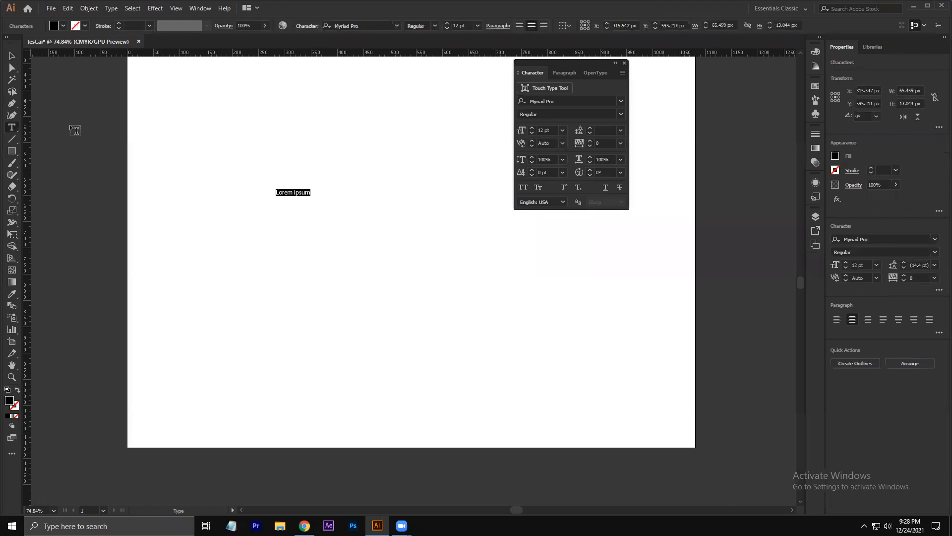
pyautogui.click(11, 56)
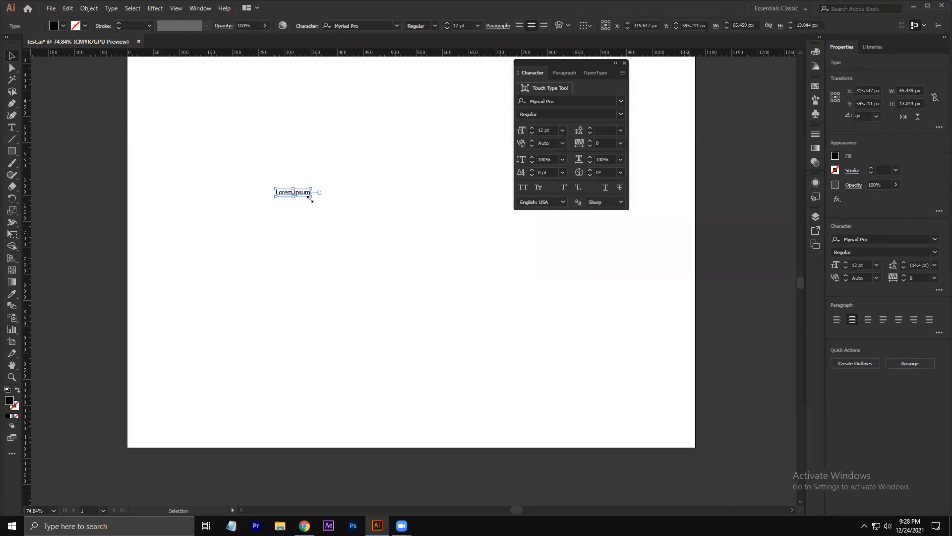
pyautogui.moveTo(310, 198); pyautogui.dragTo(487, 332)
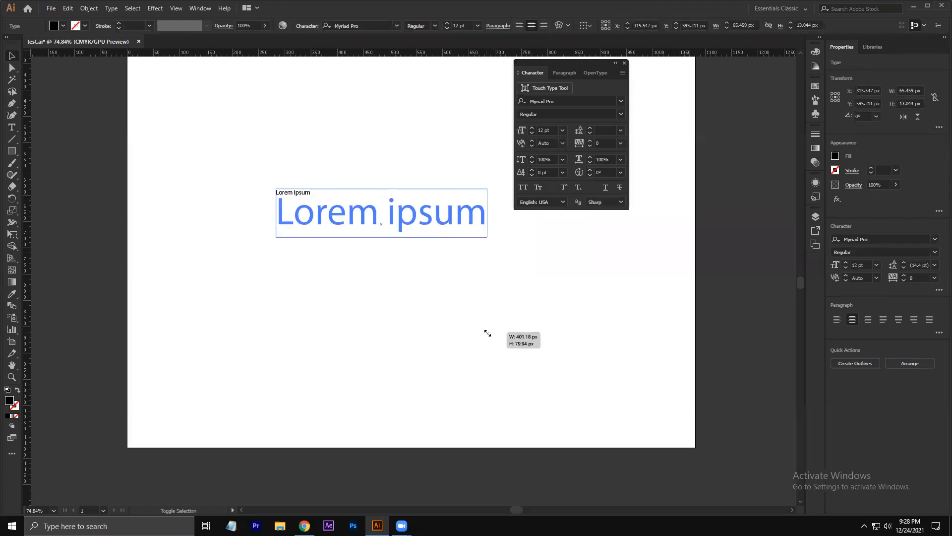
pyautogui.click(444, 296)
pyautogui.moveTo(403, 214); pyautogui.dragTo(398, 199)
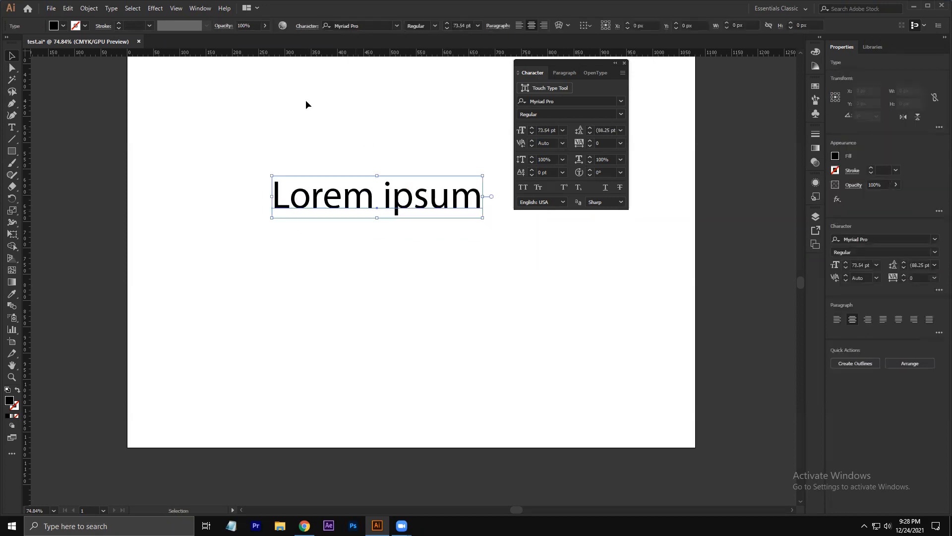
# Fill the "Lorem ipsum" text with red and enlarge it to about 629 × 125 px
pyautogui.click(54, 27)
pyautogui.click(48, 42)
pyautogui.click(65, 28)
pyautogui.click(65, 27)
pyautogui.click(34, 42)
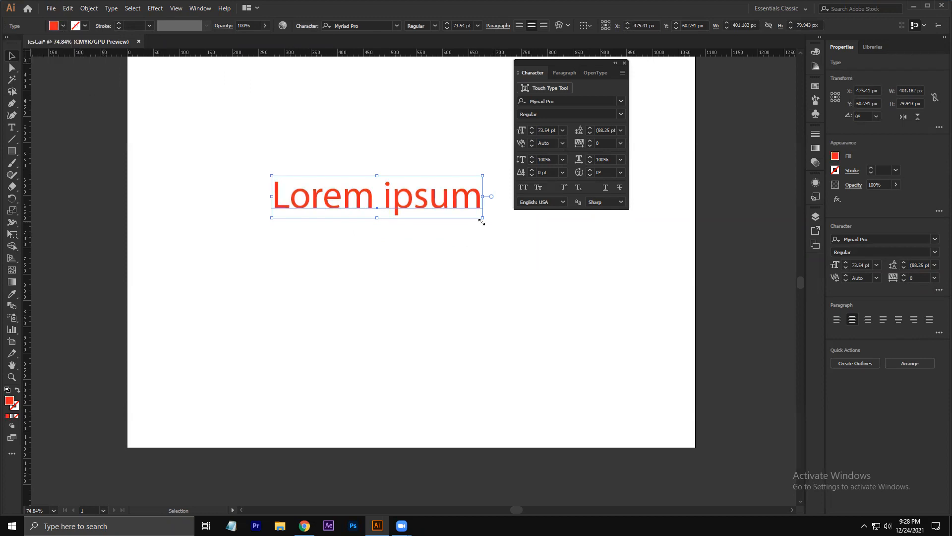
pyautogui.moveTo(481, 219); pyautogui.dragTo(396, 208)
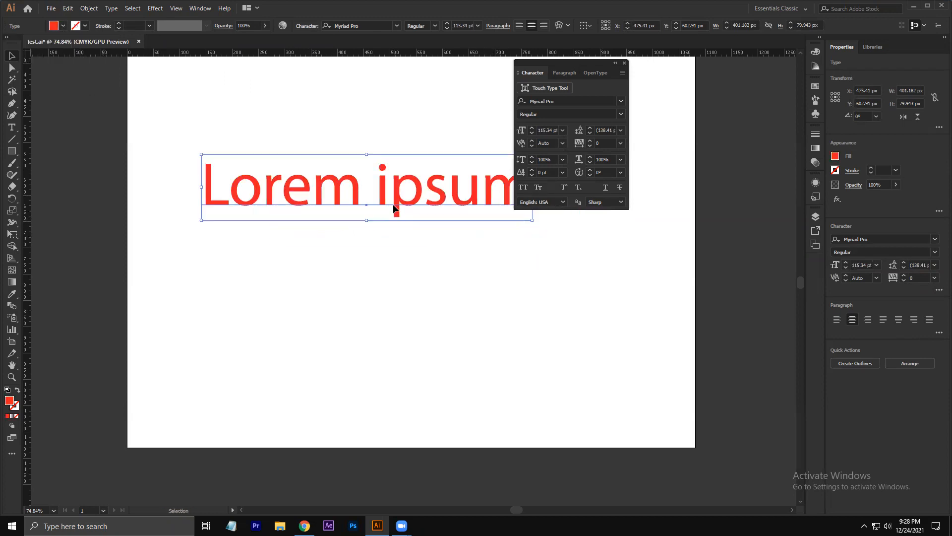
# Switch to Chrome, look through the open Rumba font pages, and return to the Adobe Fonts results for the Holidays tag
pyautogui.click(306, 526)
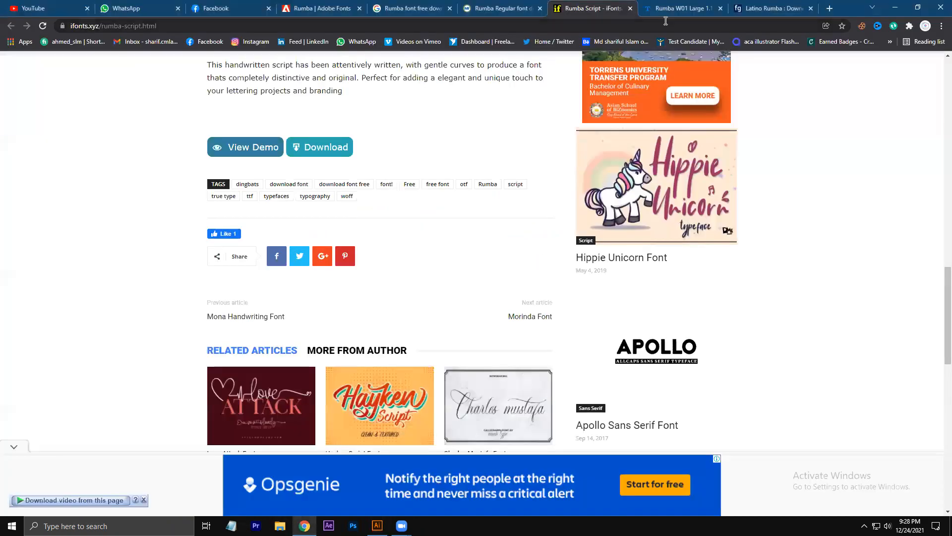
pyautogui.click(766, 9)
pyautogui.click(685, 8)
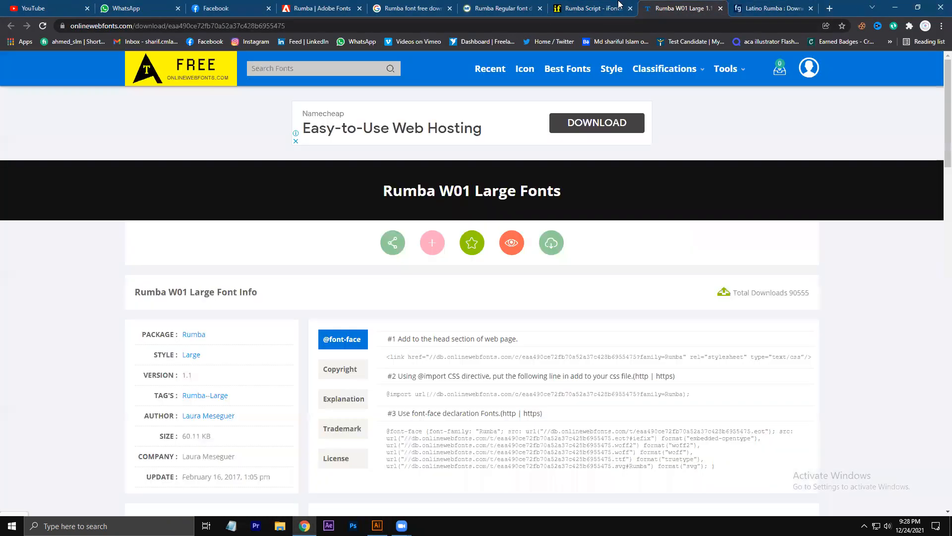
pyautogui.click(619, 5)
pyautogui.click(515, 7)
pyautogui.click(425, 7)
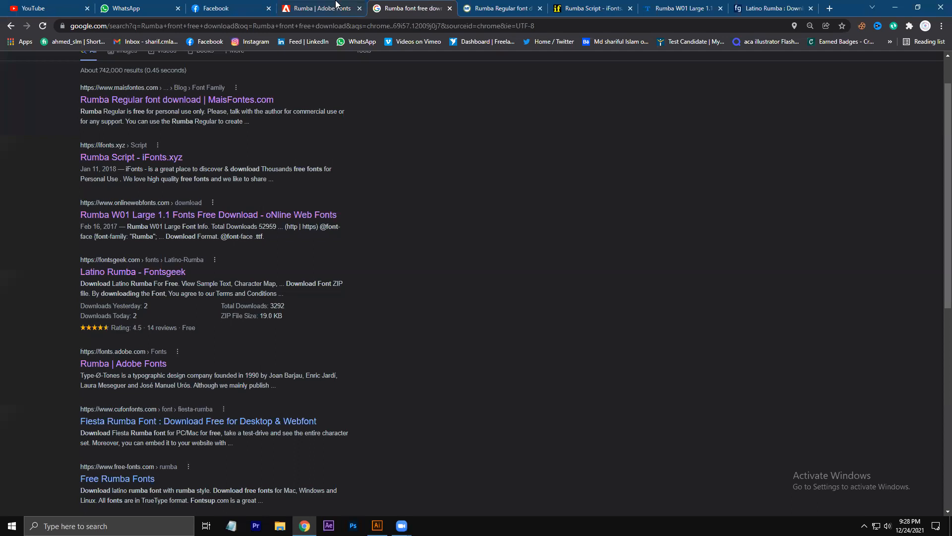
pyautogui.click(336, 5)
pyautogui.hotkey('alt', 'Left')
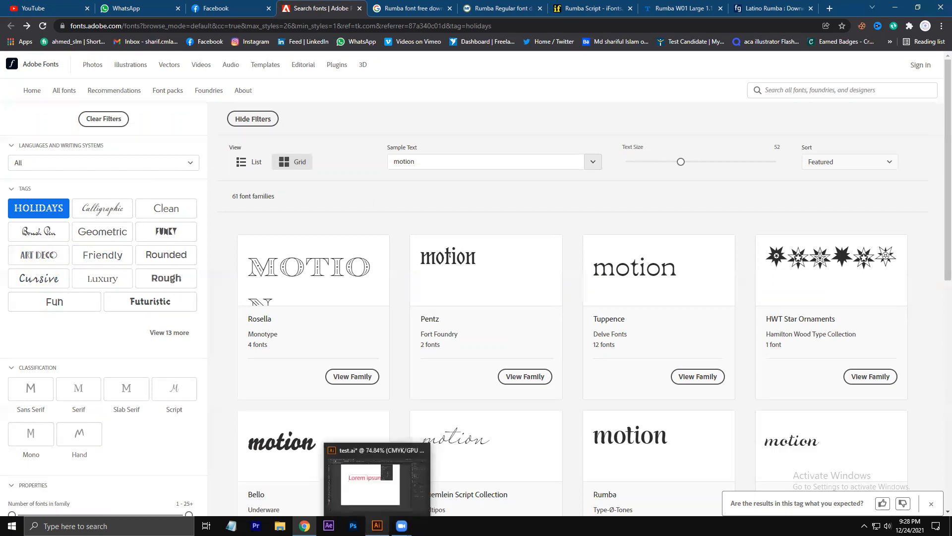
# Switch back to Illustrator, move the Character panel clear of the text, and examine the font family previews and classification filters
pyautogui.click(377, 525)
pyautogui.moveTo(570, 71); pyautogui.dragTo(680, 75)
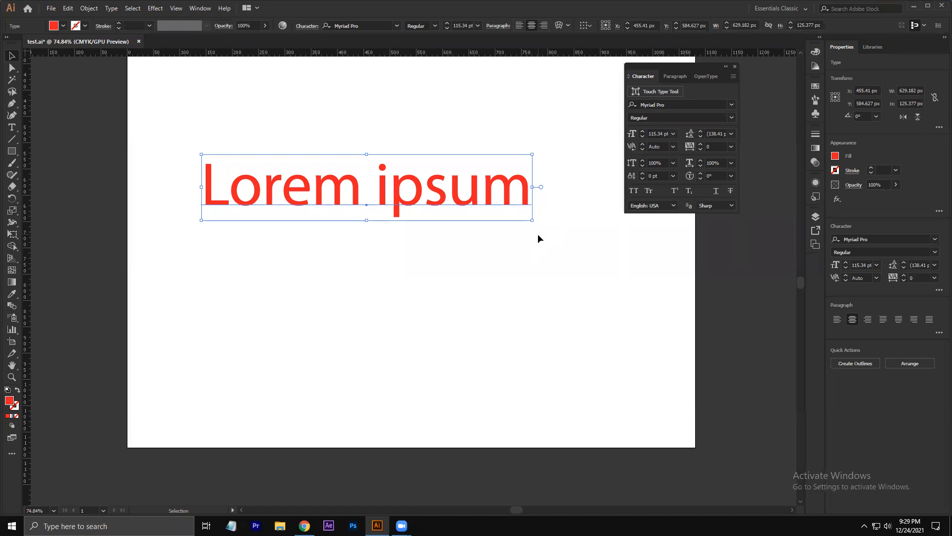
pyautogui.click(732, 105)
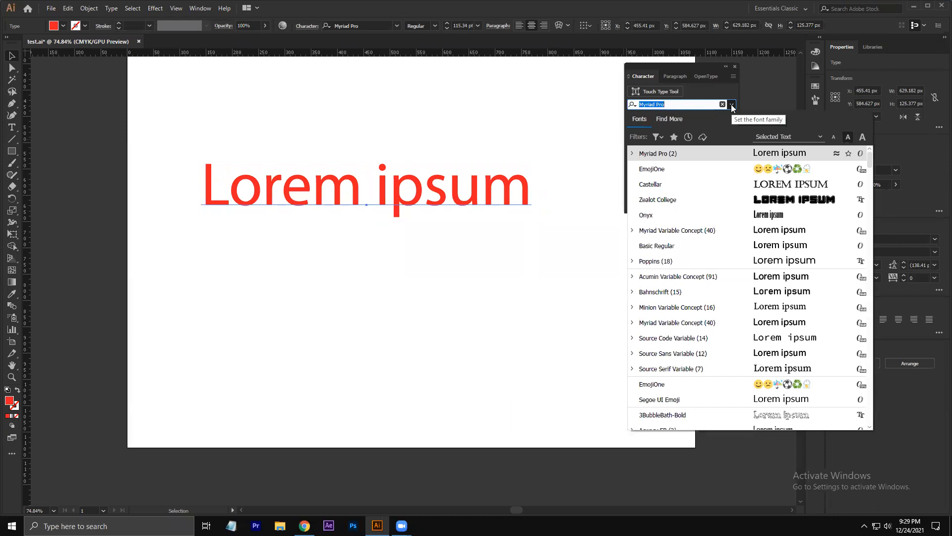
pyautogui.click(703, 89)
pyautogui.click(730, 105)
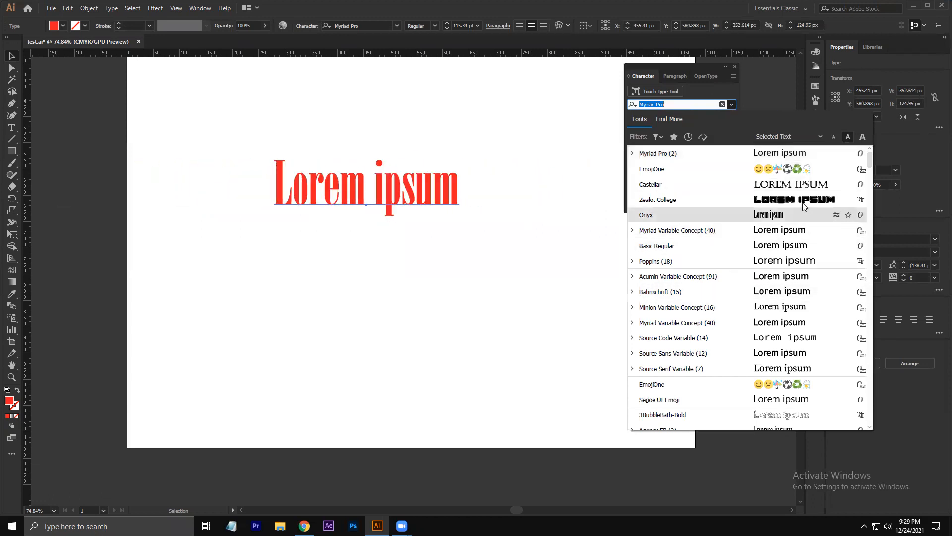
pyautogui.click(658, 136)
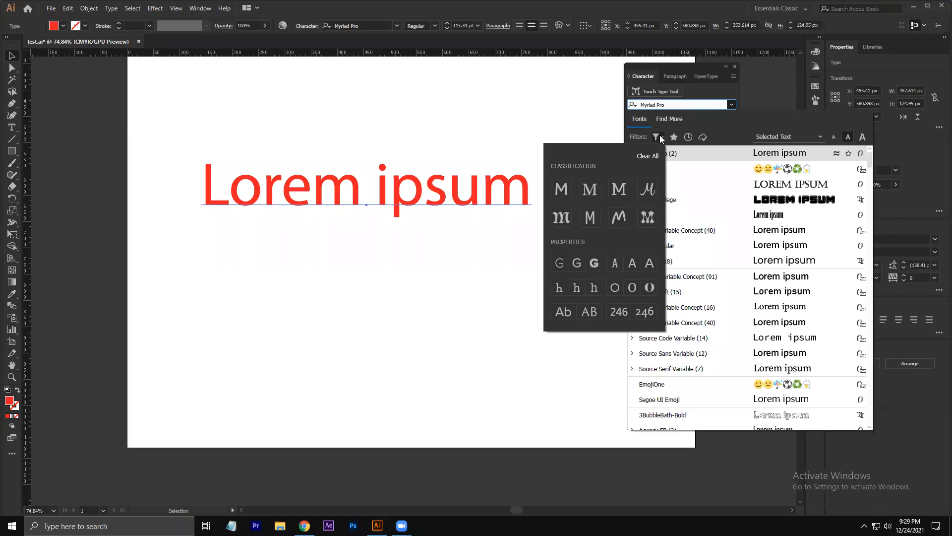
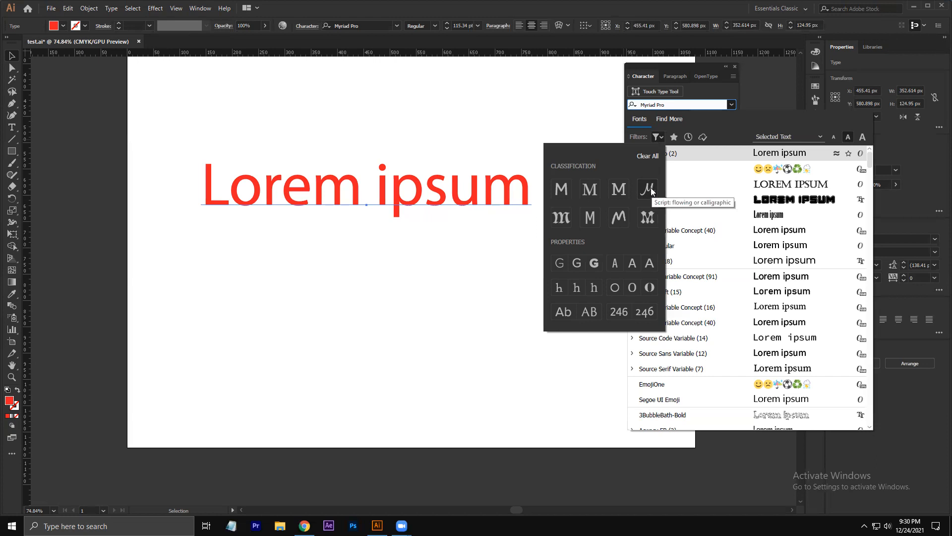
pyautogui.click(647, 217)
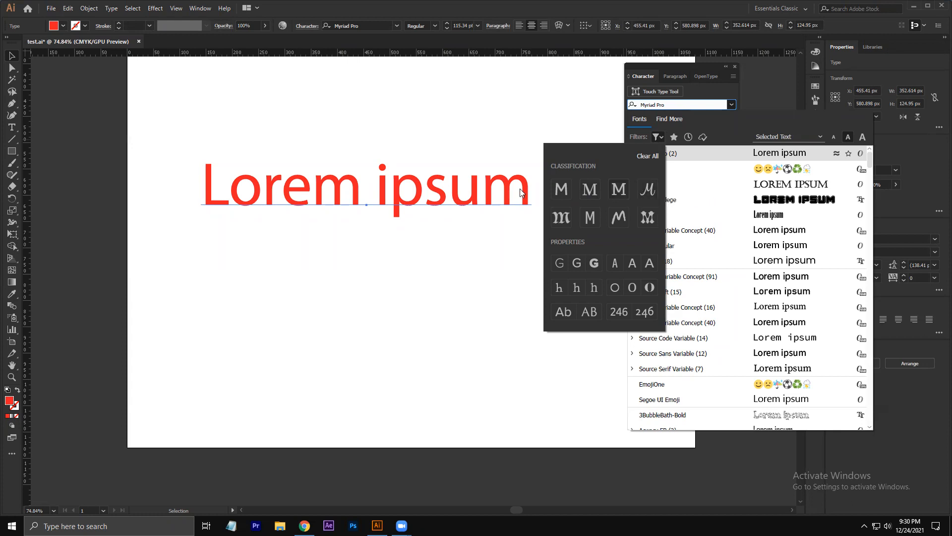
# Switch to Chrome and examine the character samples and download formats on the Rumba W01 Large font page
pyautogui.click(305, 525)
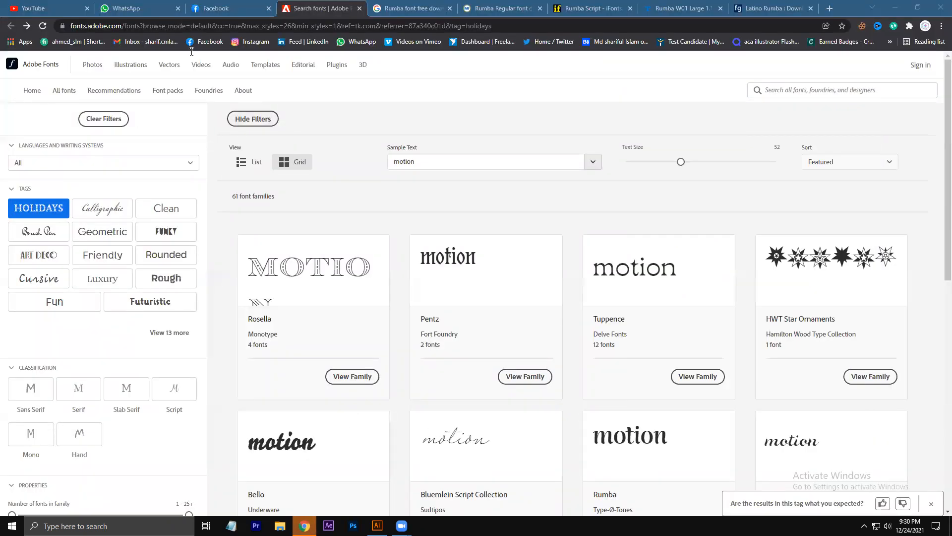
pyautogui.click(165, 5)
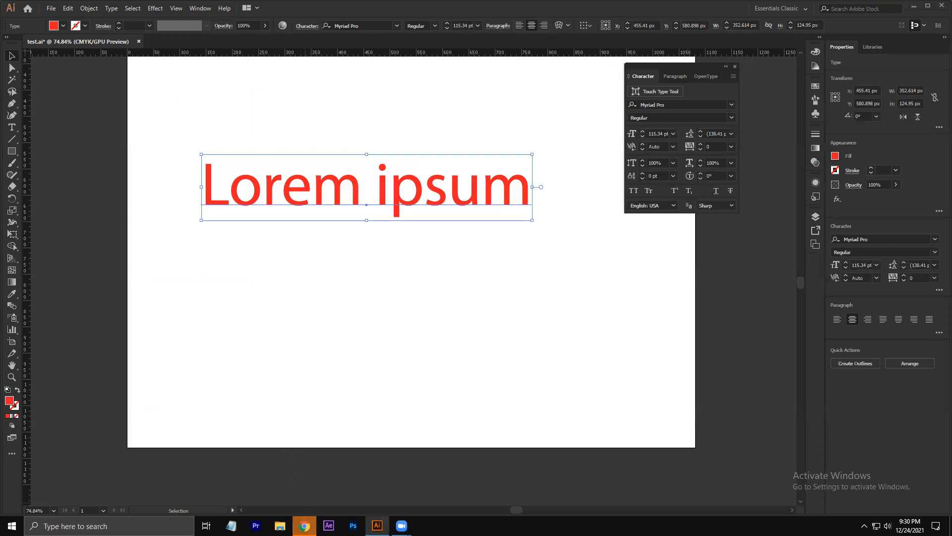
pyautogui.click(305, 526)
pyautogui.click(241, 8)
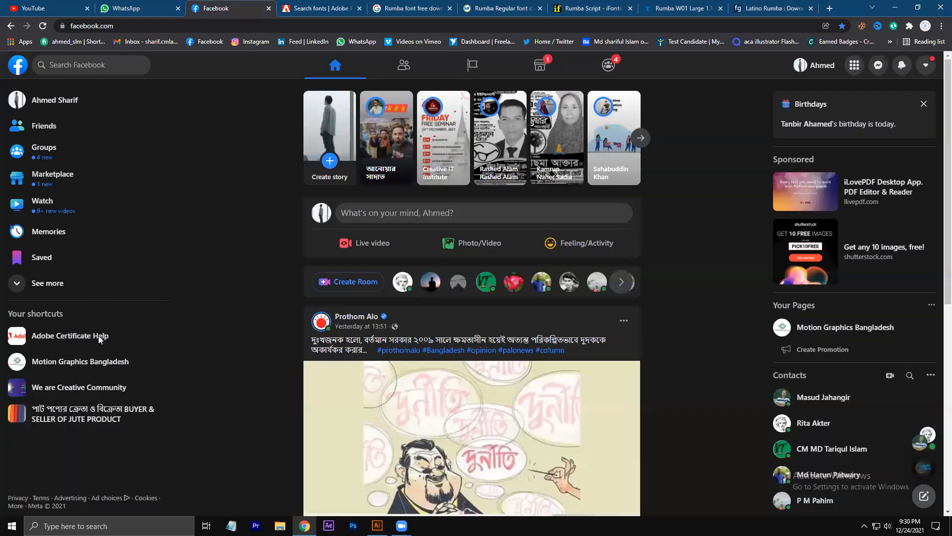
pyautogui.click(135, 5)
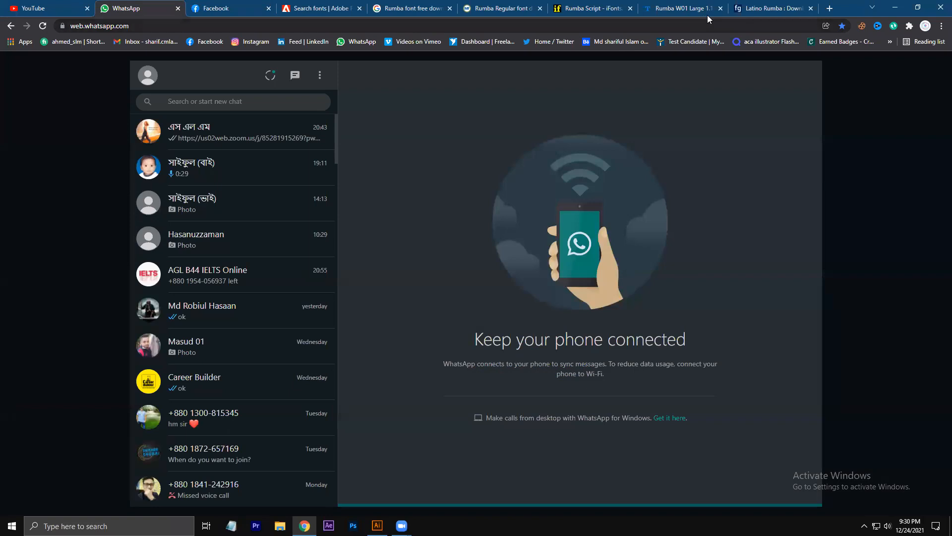
pyautogui.click(687, 7)
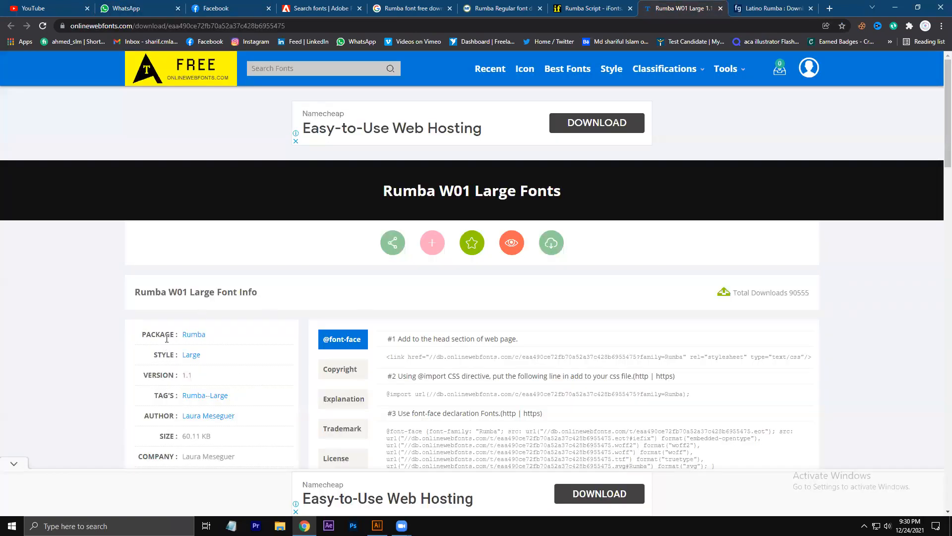
pyautogui.moveTo(174, 335); pyautogui.dragTo(131, 342)
pyautogui.click(100, 319)
pyautogui.scroll(-5, 258, 347)
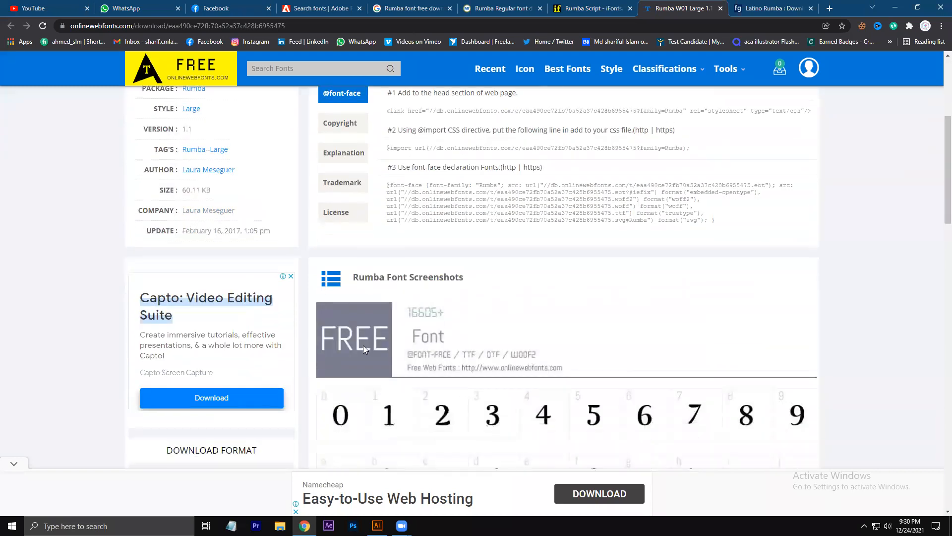
pyautogui.scroll(-1, 364, 349)
pyautogui.scroll(-4, 472, 354)
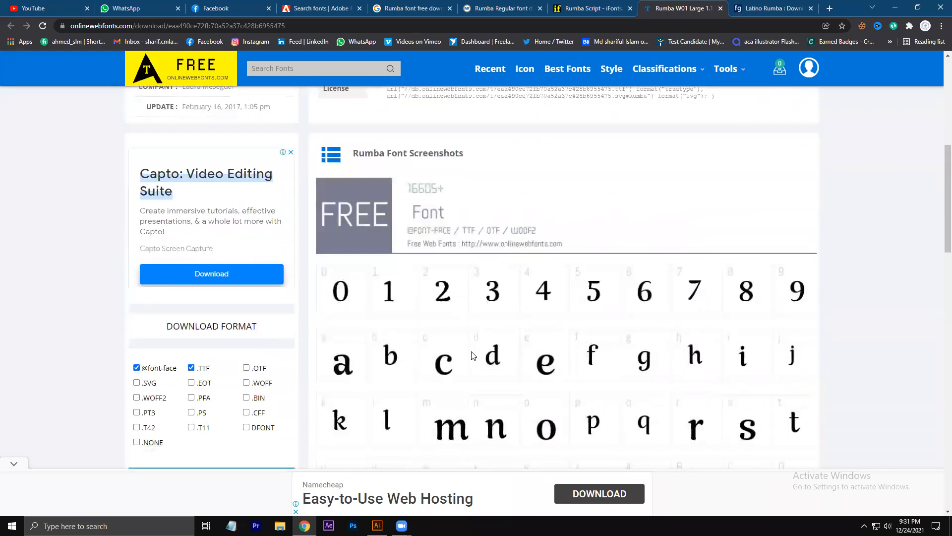
pyautogui.scroll(-2, 471, 356)
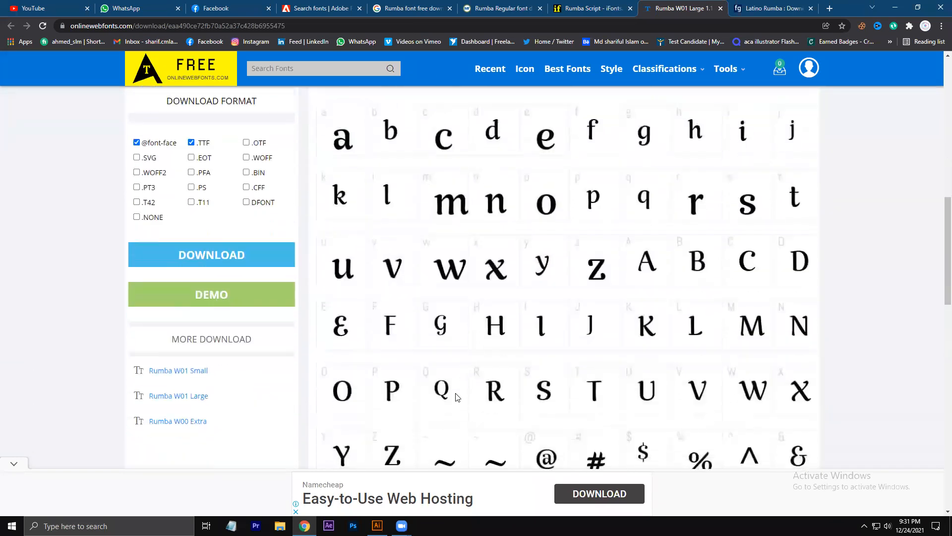
# Switch to Illustrator and filter the font list for the red Lorem ipsum text by the Sans Serif classification
pyautogui.click(378, 525)
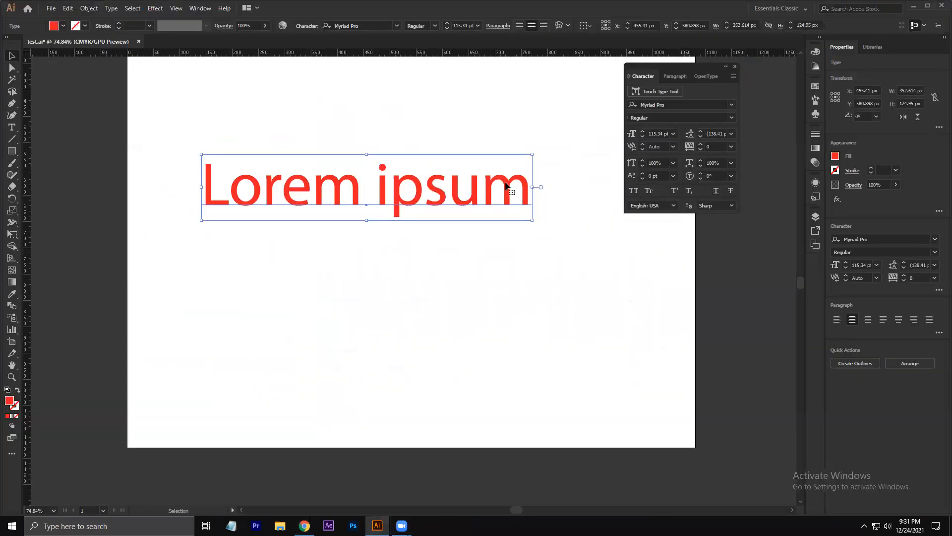
pyautogui.click(732, 104)
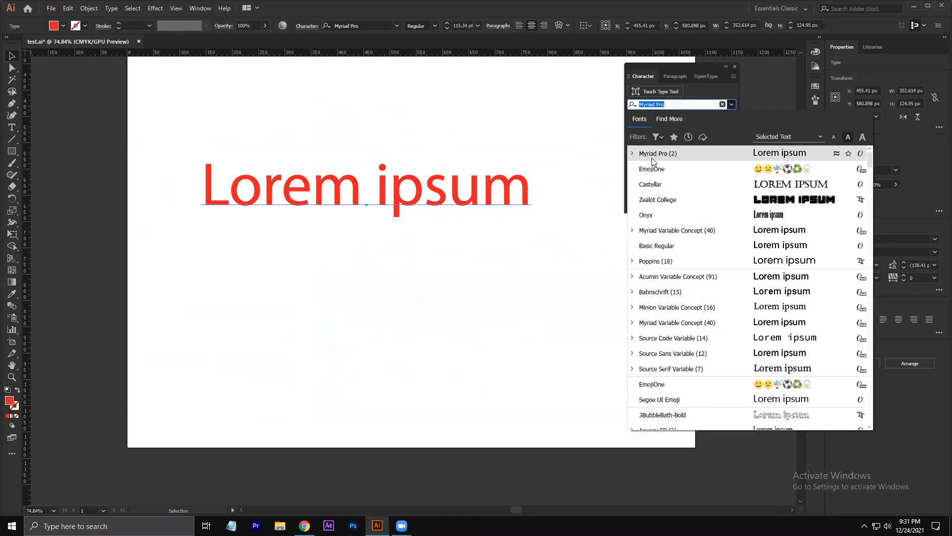
pyautogui.click(658, 137)
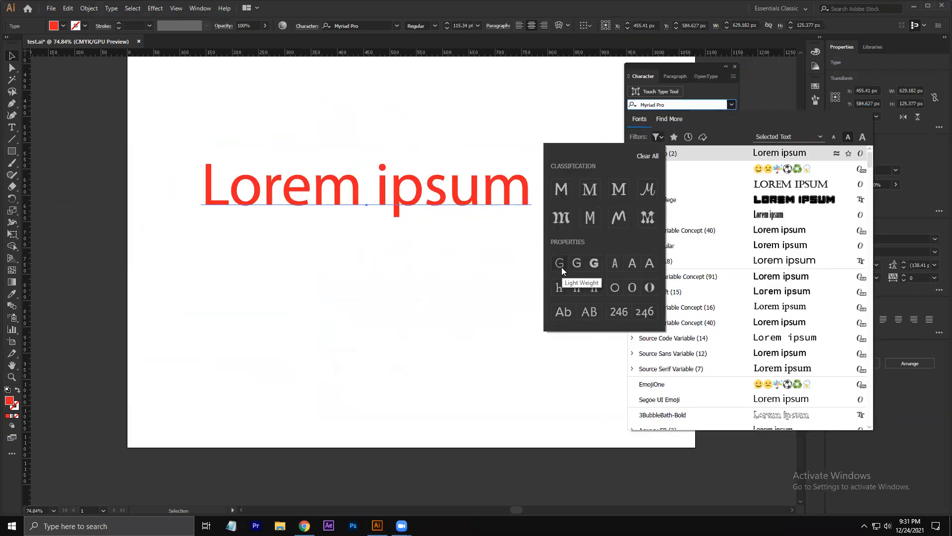
pyautogui.click(560, 189)
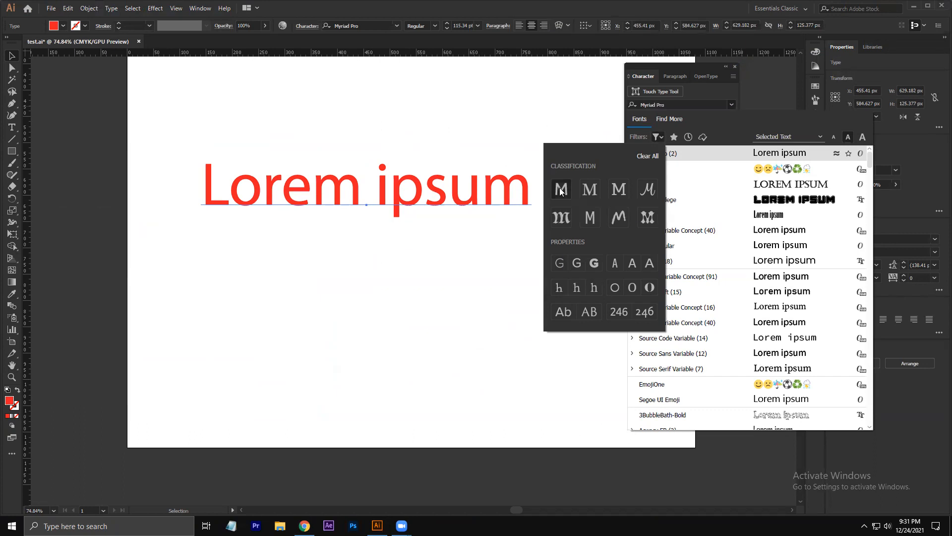
pyautogui.click(438, 198)
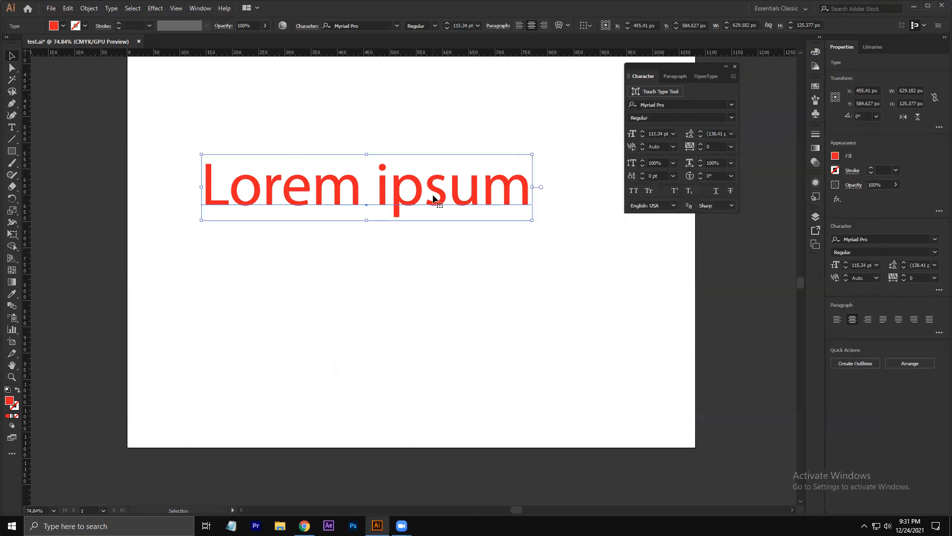
pyautogui.click(732, 105)
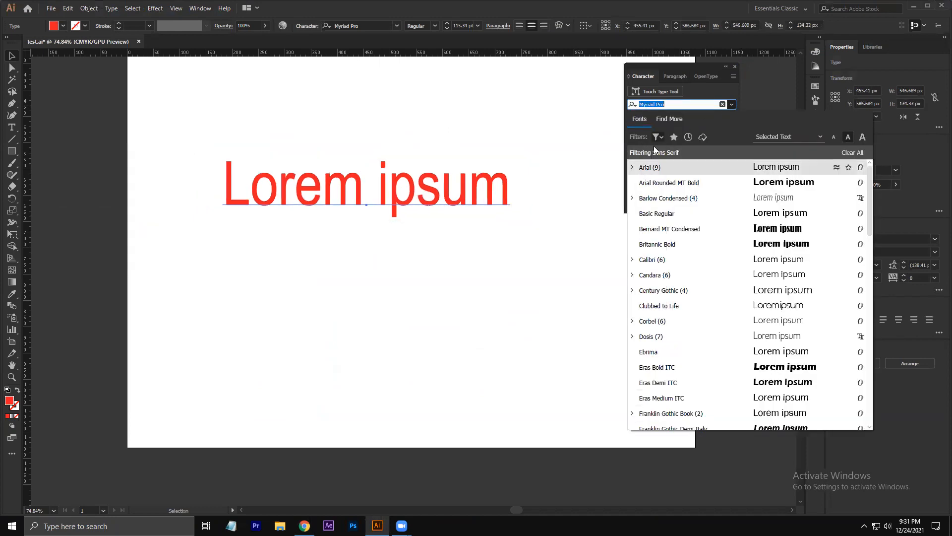
pyautogui.click(658, 136)
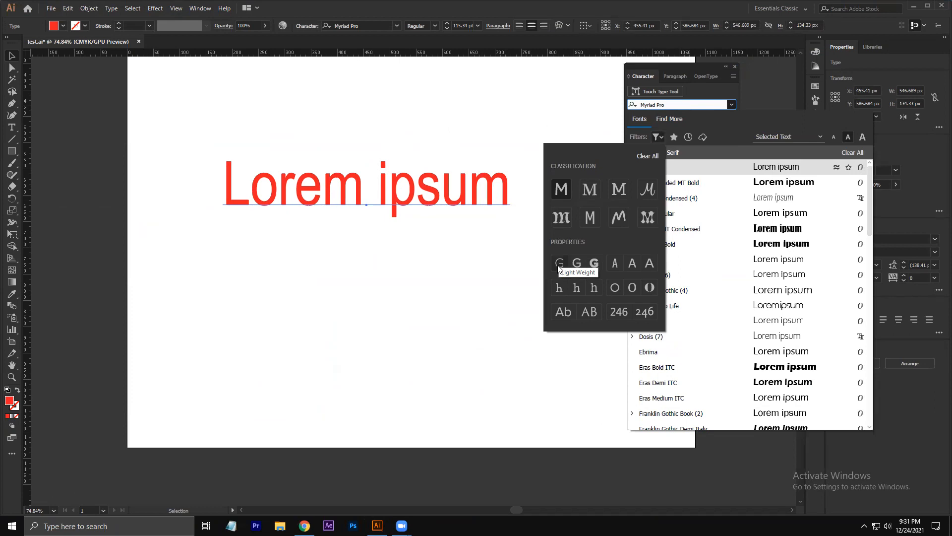
pyautogui.click(556, 137)
pyautogui.click(587, 133)
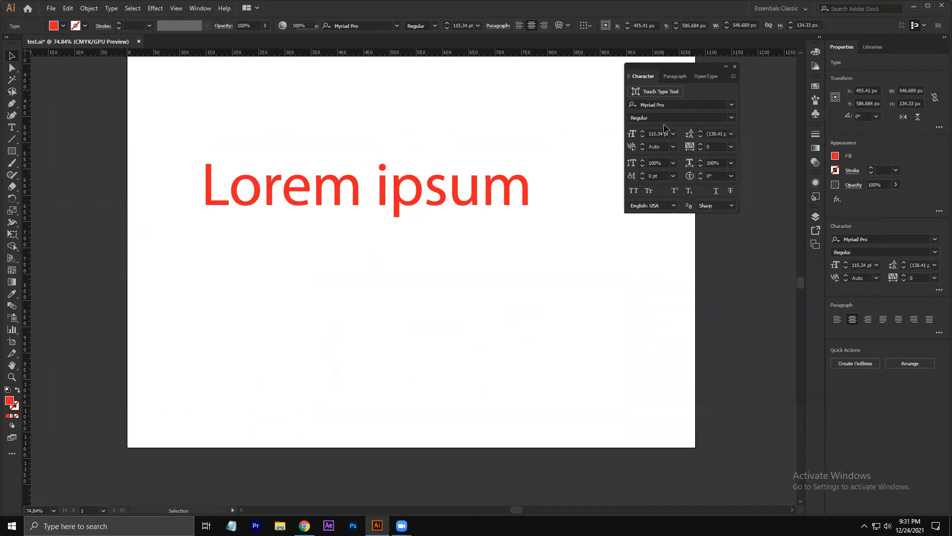
pyautogui.click(728, 117)
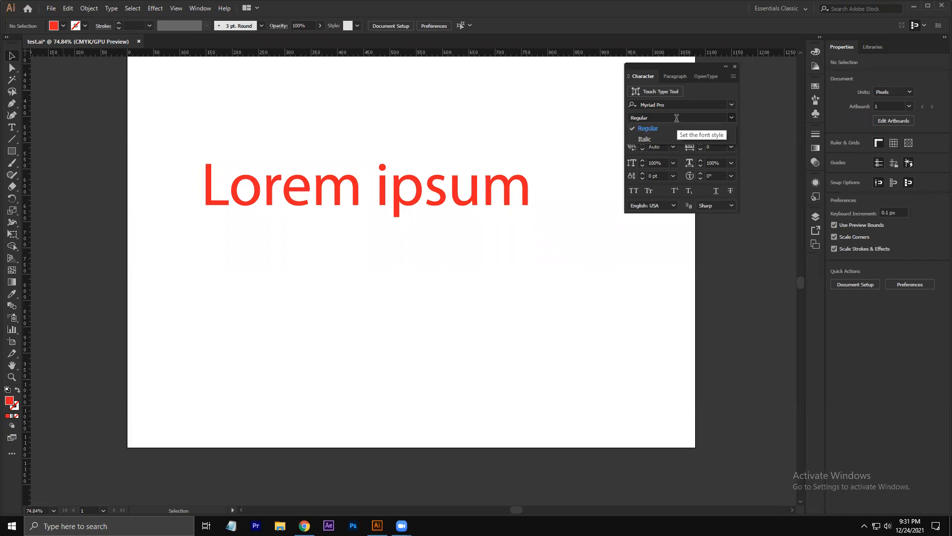
pyautogui.click(633, 108)
pyautogui.click(651, 104)
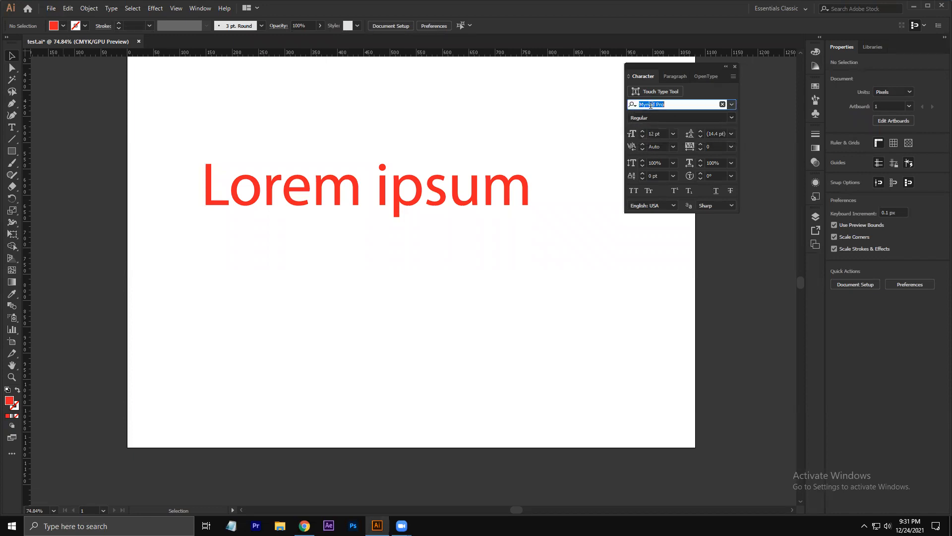
# Restrict the Sans Serif font list to Regular Weight
pyautogui.click(732, 105)
pyautogui.click(656, 136)
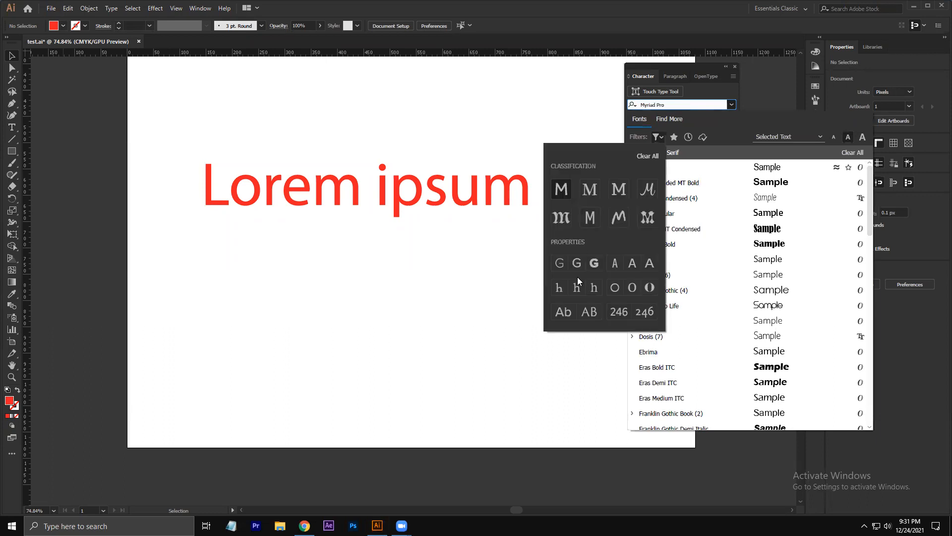
pyautogui.click(594, 264)
pyautogui.click(576, 265)
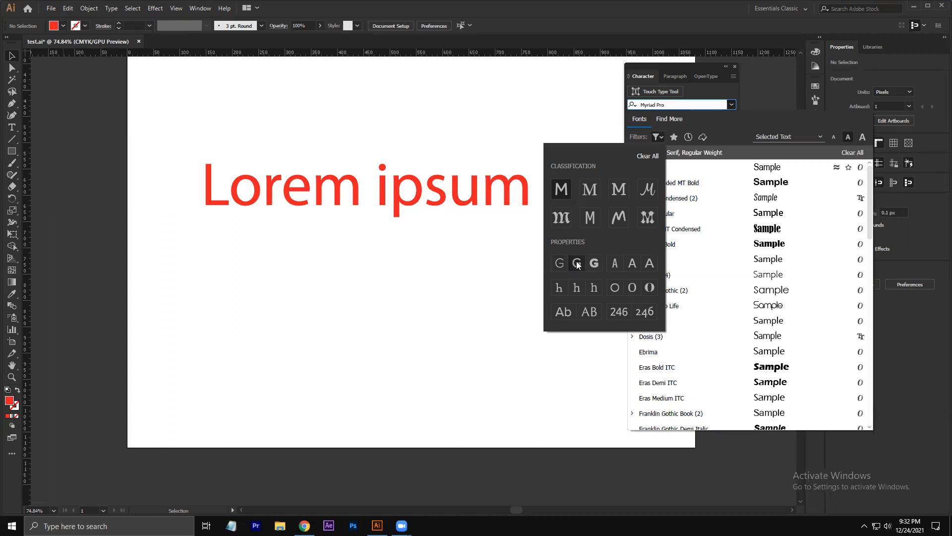
# Change the font filter for the red text to Heavy Weight and Condensed Width
pyautogui.click(503, 203)
pyautogui.click(453, 196)
pyautogui.click(454, 196)
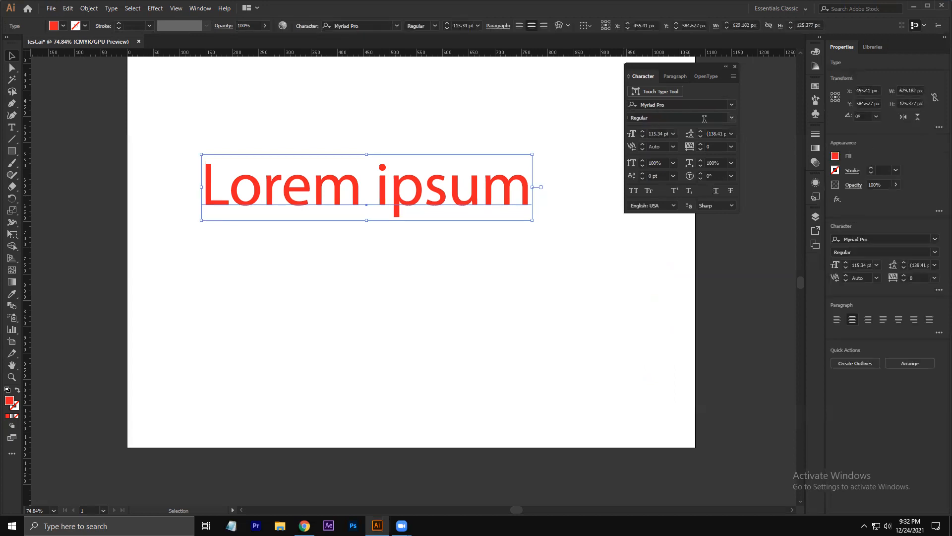
pyautogui.click(731, 105)
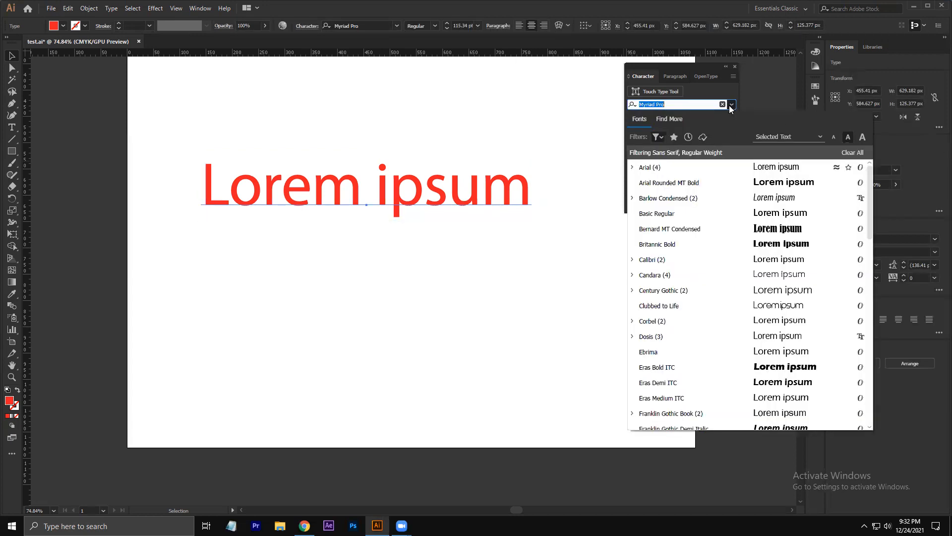
pyautogui.click(656, 138)
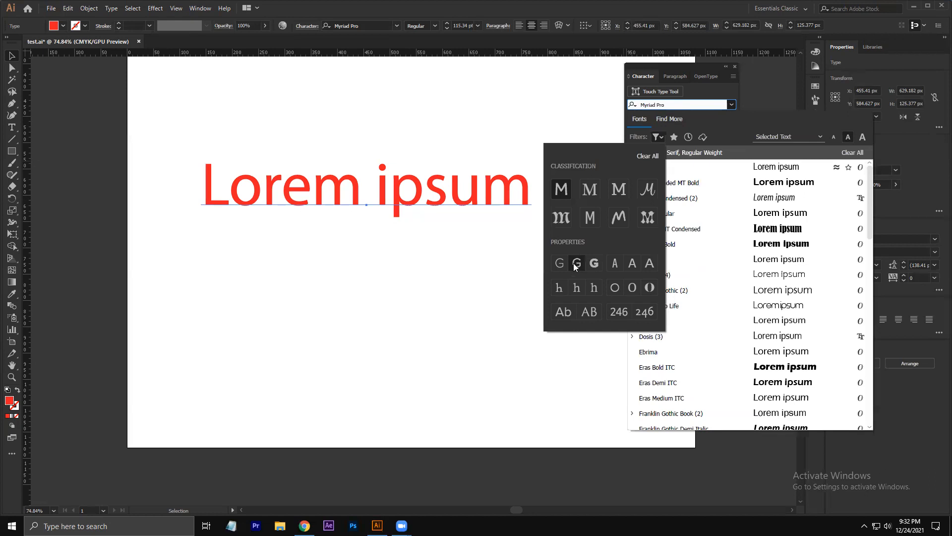
pyautogui.click(593, 265)
pyautogui.click(615, 264)
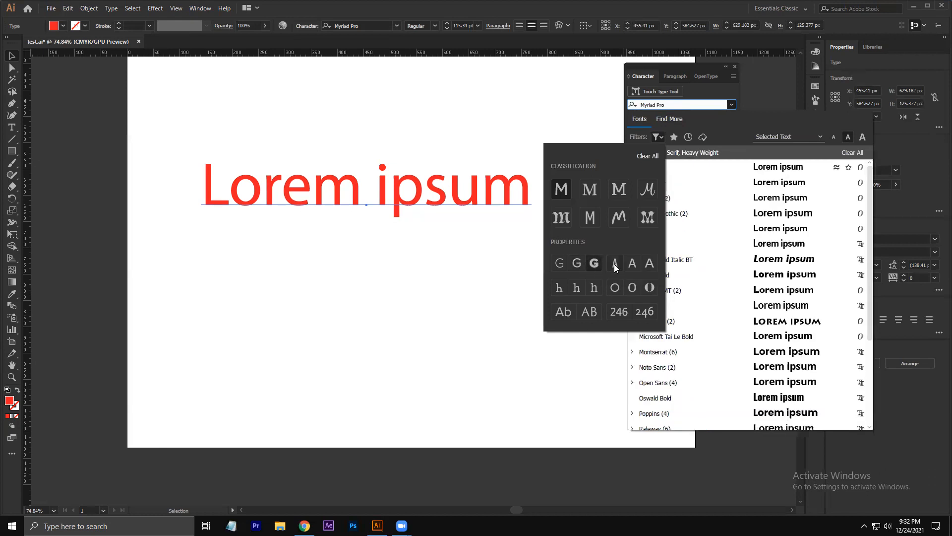
# Move the red text about 75 px left and 85 px up, and add a new Lorem ipsum point text below it
pyautogui.click(382, 174)
pyautogui.moveTo(387, 191); pyautogui.dragTo(348, 149)
pyautogui.click(15, 128)
pyautogui.click(298, 240)
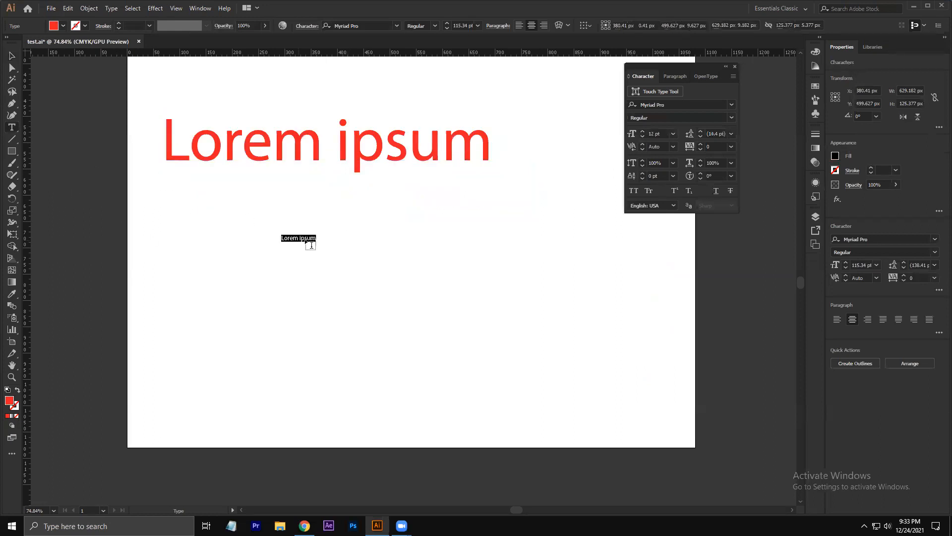
# Scale the new black text to about 95.66 pt and position it just below the red text
pyautogui.click(11, 56)
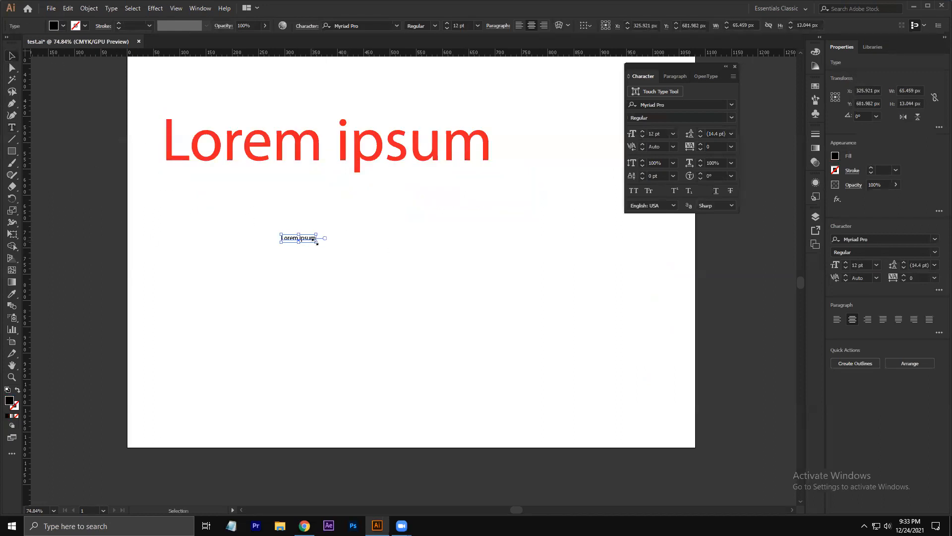
pyautogui.moveTo(316, 242); pyautogui.dragTo(556, 296)
pyautogui.moveTo(396, 252); pyautogui.dragTo(375, 231)
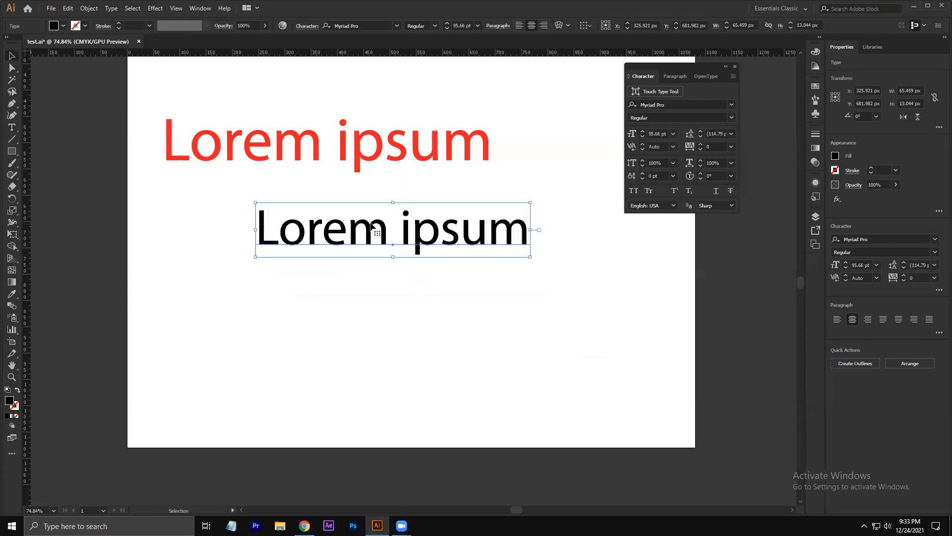
# Change the font filter for the black text to Serif with Extended Width and High Contrast
pyautogui.click(634, 106)
pyautogui.click(699, 104)
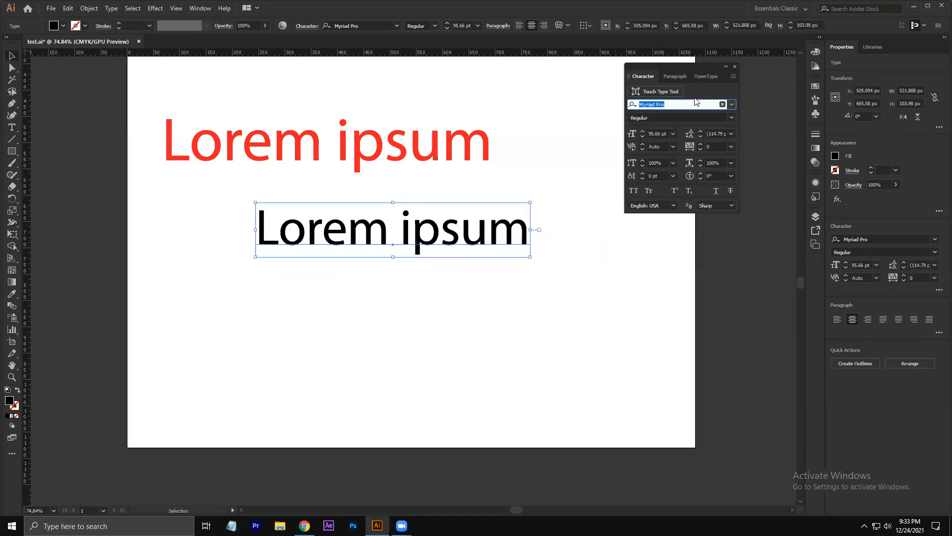
pyautogui.click(731, 104)
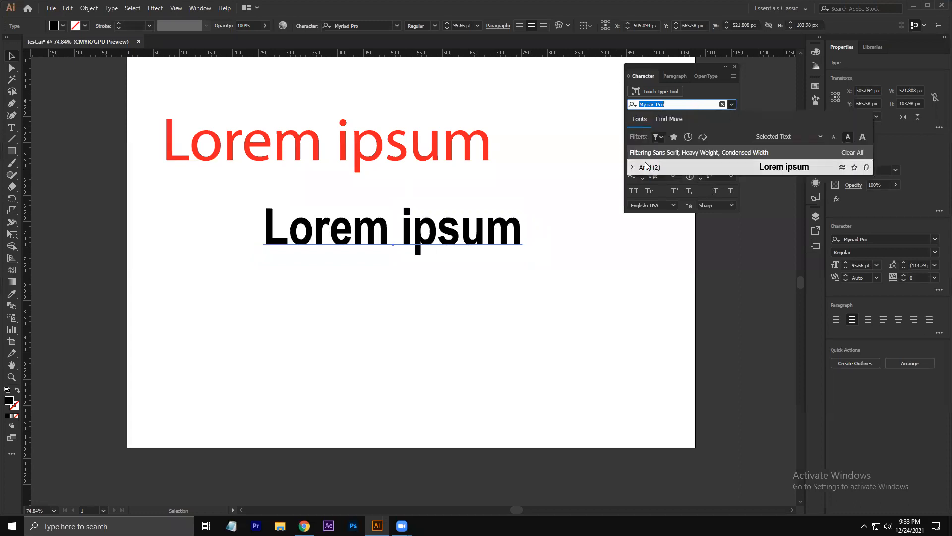
pyautogui.click(658, 136)
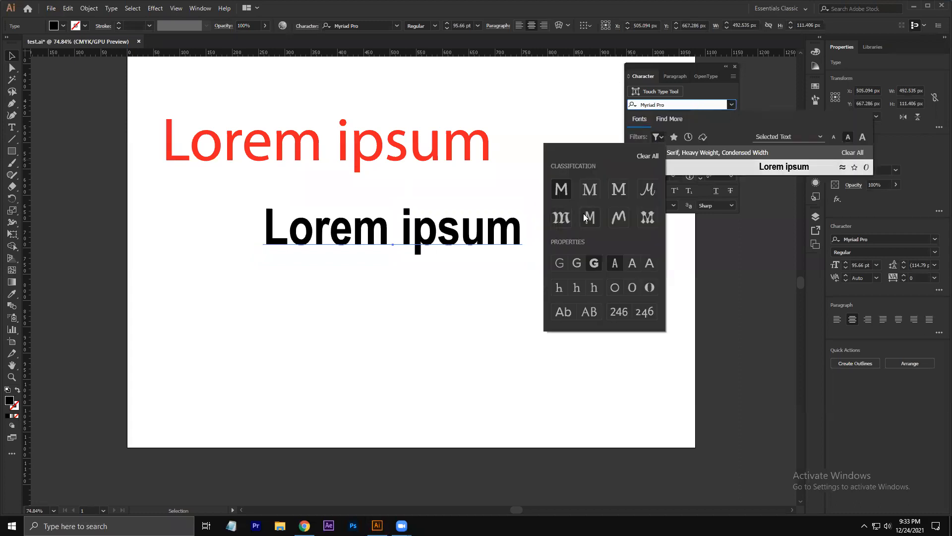
pyautogui.click(592, 192)
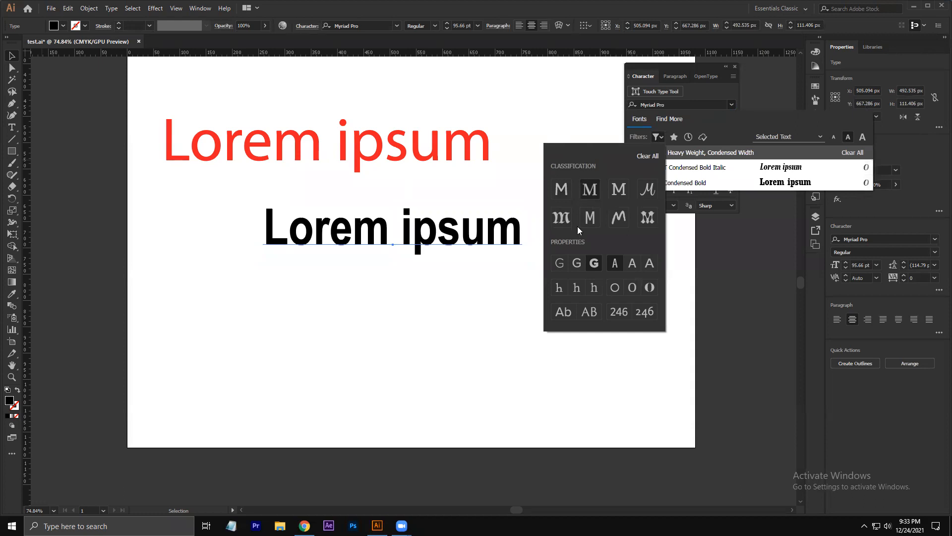
pyautogui.click(632, 262)
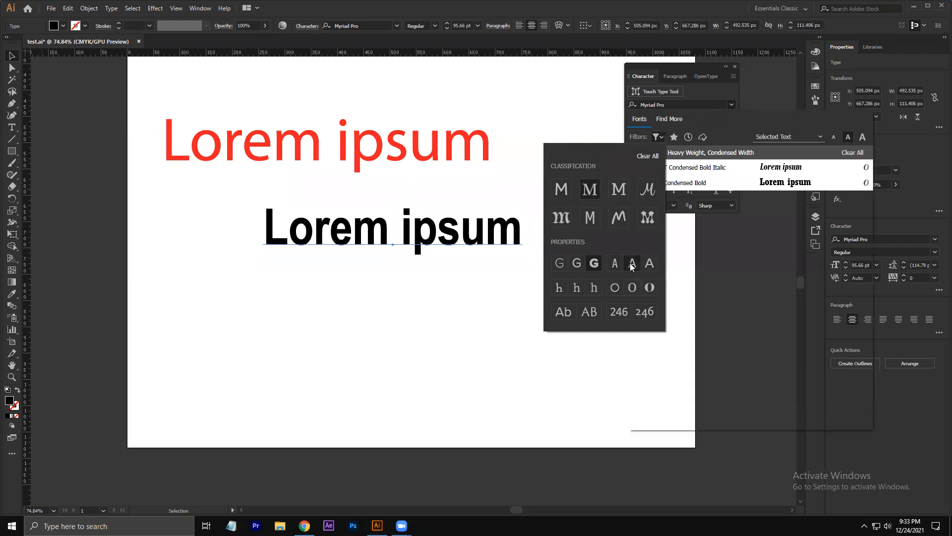
pyautogui.click(649, 262)
pyautogui.click(649, 287)
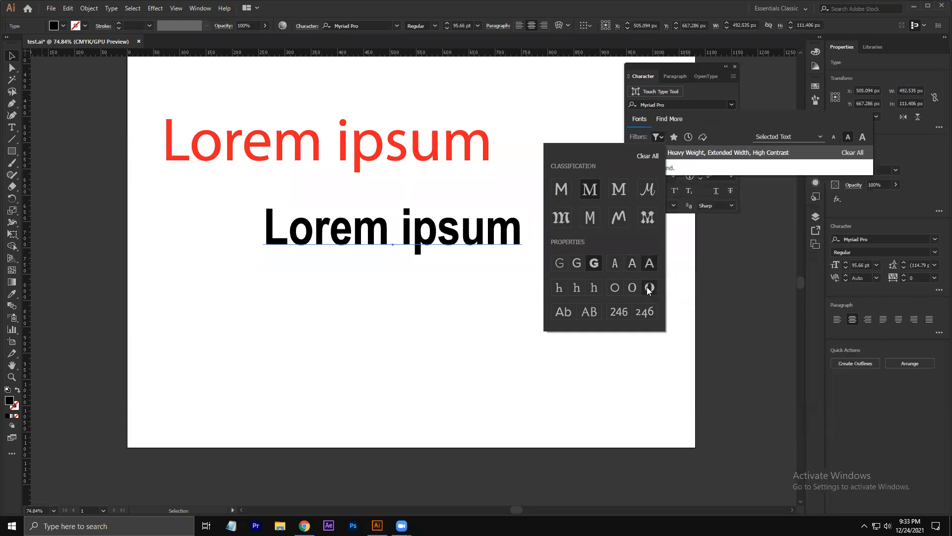
# Switch the font filter to Low Contrast and Low x-height
pyautogui.click(614, 287)
pyautogui.click(593, 287)
pyautogui.click(557, 288)
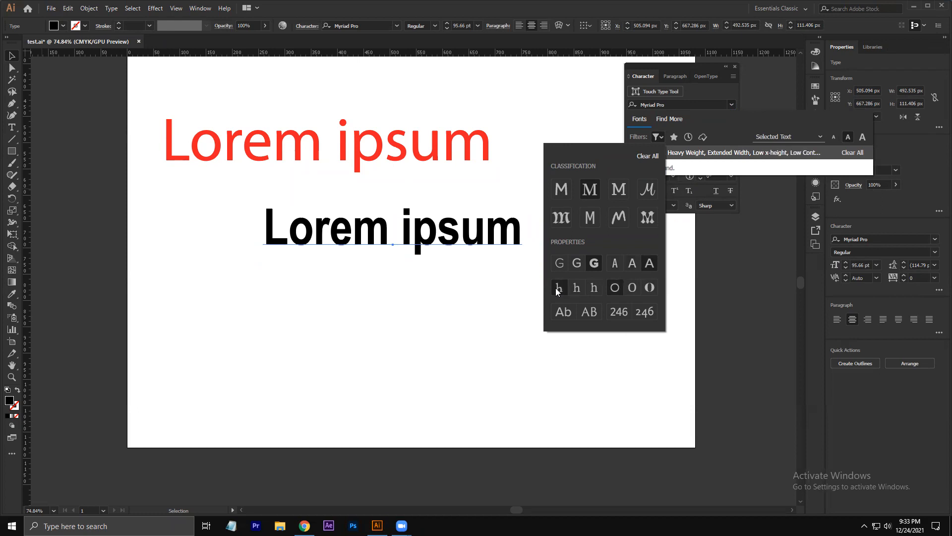
# Try the weight and width filter options, leaving weight unset and choosing Regular Width
pyautogui.click(559, 266)
pyautogui.click(576, 265)
pyautogui.click(593, 265)
pyautogui.click(614, 265)
pyautogui.click(594, 263)
pyautogui.click(615, 264)
pyautogui.click(632, 264)
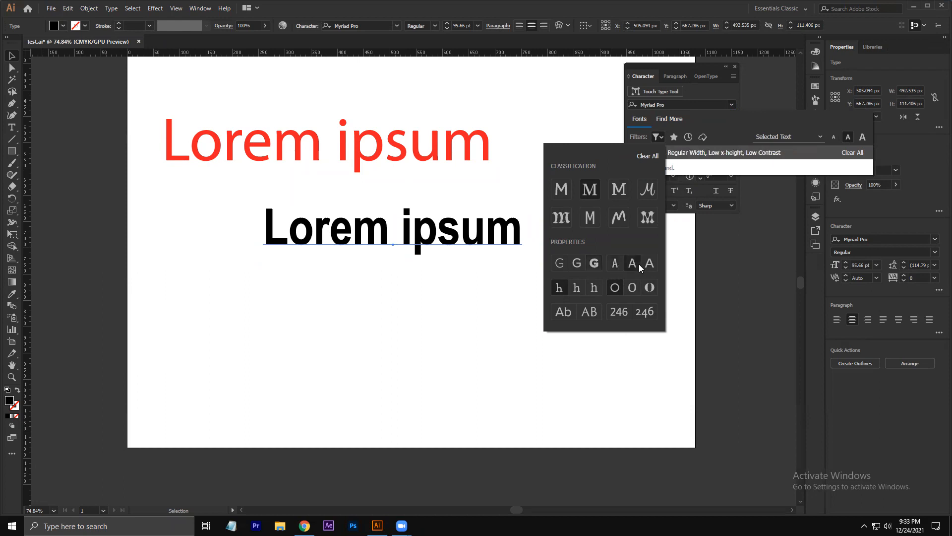
# Clear all font filters, and compare the list filtered by Sans Serif and by Serif
pyautogui.click(629, 268)
pyautogui.click(617, 288)
pyautogui.click(559, 288)
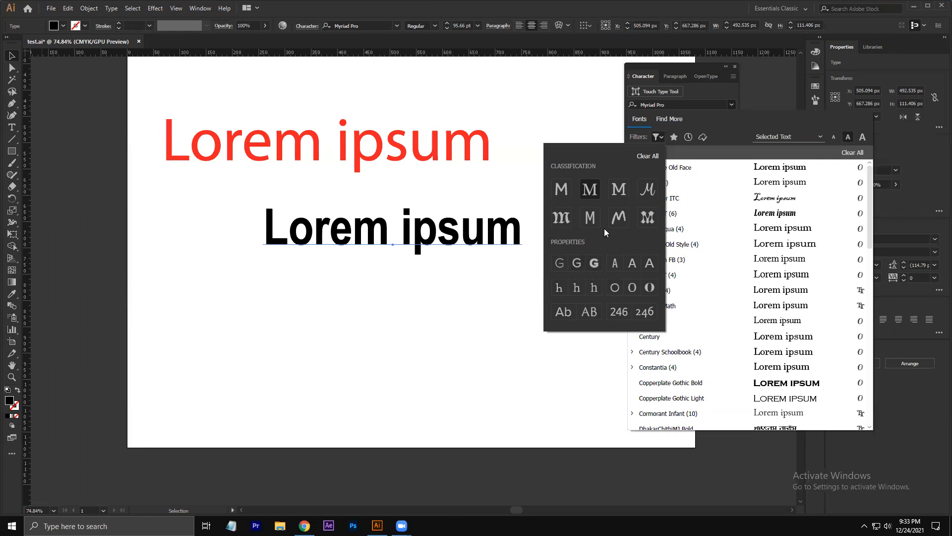
pyautogui.click(655, 156)
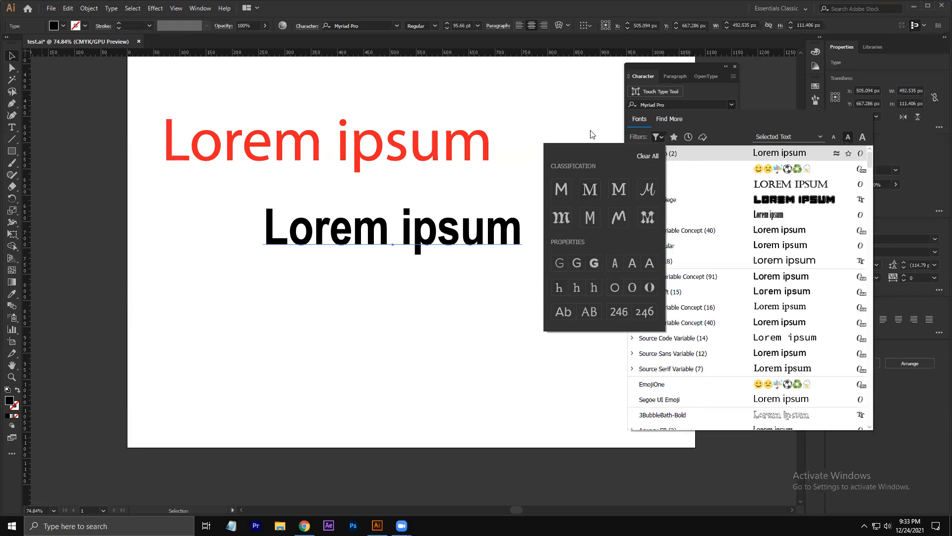
pyautogui.click(562, 190)
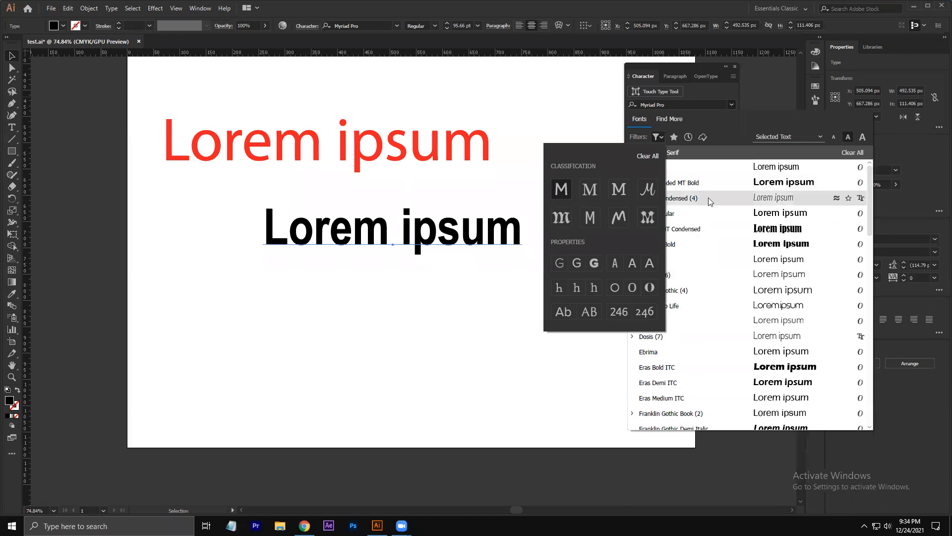
pyautogui.click(590, 193)
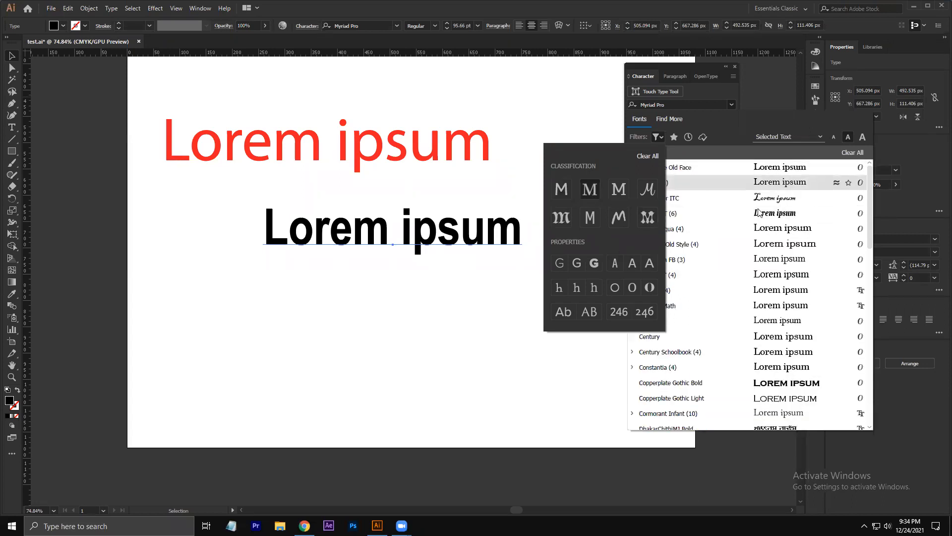
# Try the Heavy Weight filter on the Serif fonts, and set the filters to Regular Weight and Sans Serif
pyautogui.click(658, 137)
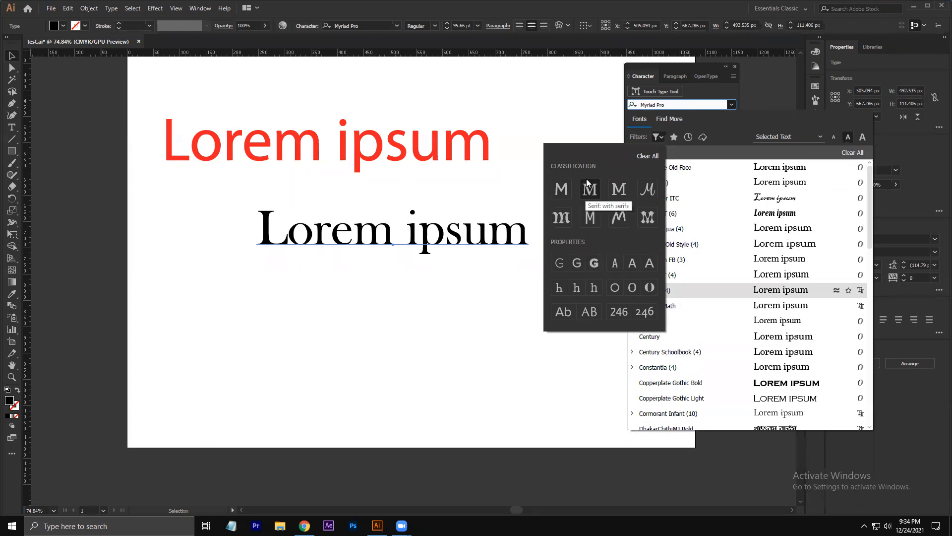
pyautogui.click(594, 263)
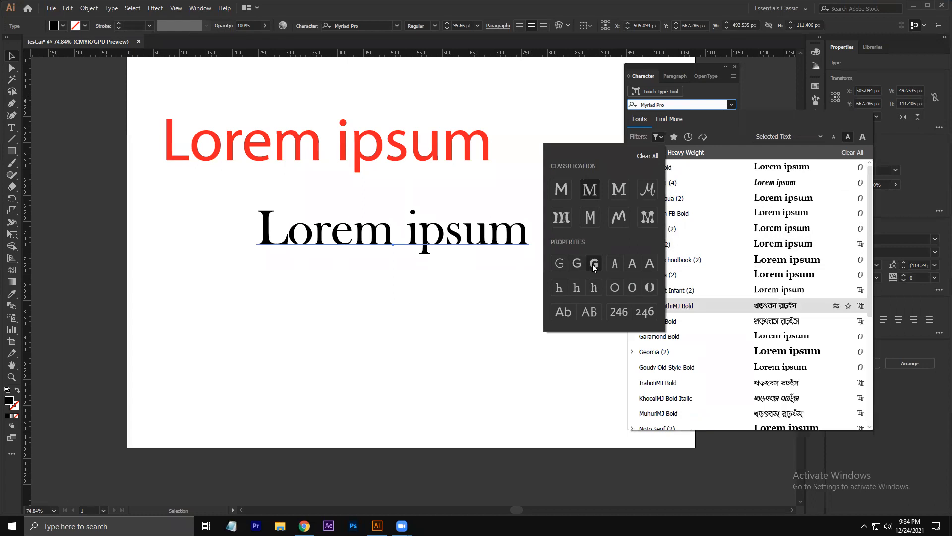
pyautogui.click(580, 264)
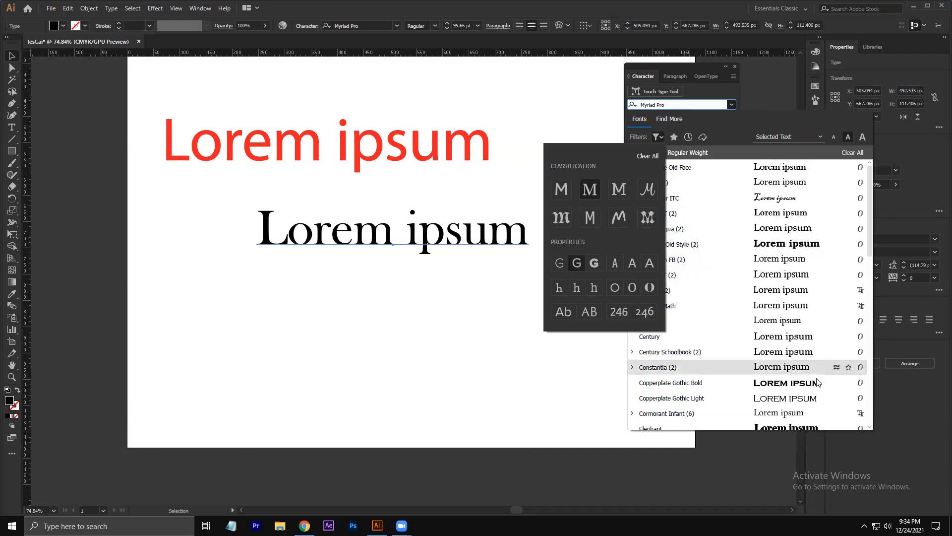
pyautogui.click(564, 191)
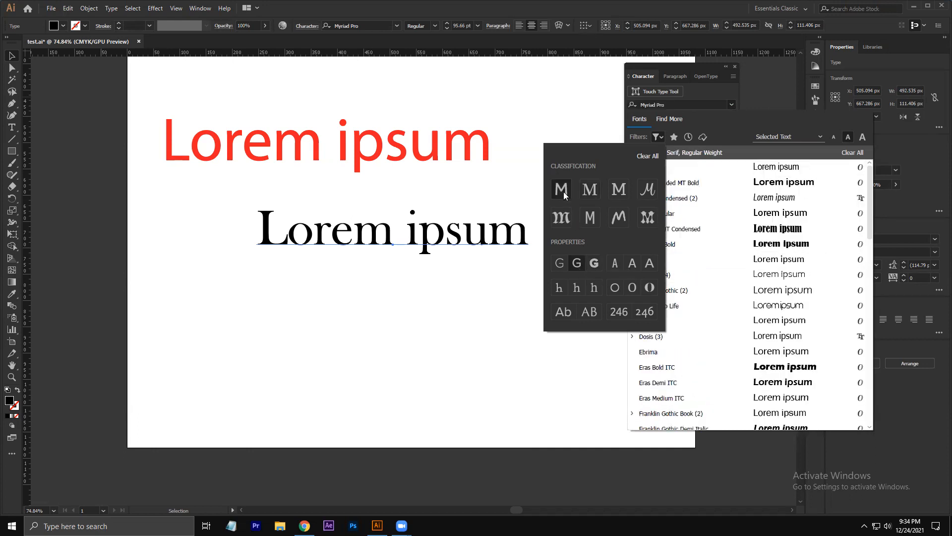
# Filter the Sans Serif font list by Heavy Weight, and close it with nothing selected
pyautogui.click(590, 264)
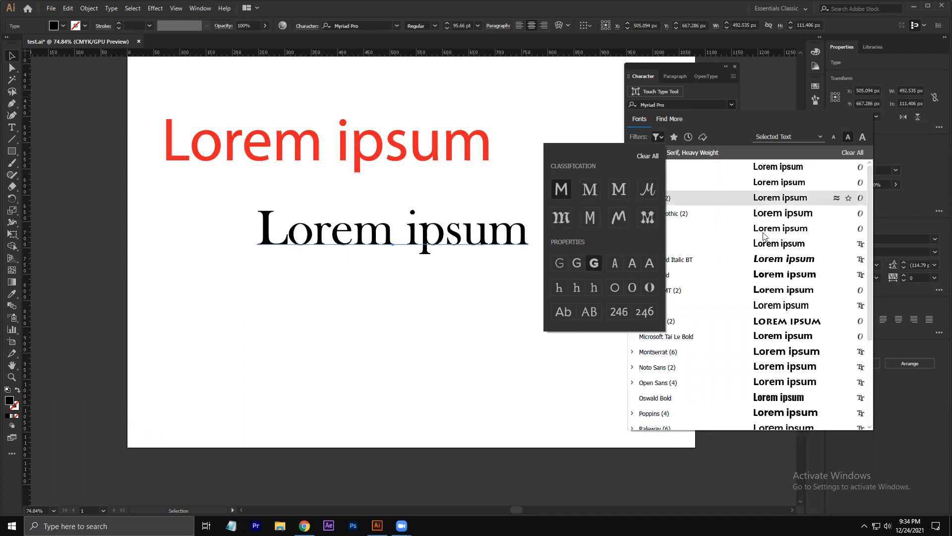
pyautogui.click(768, 322)
pyautogui.click(538, 298)
pyautogui.click(537, 295)
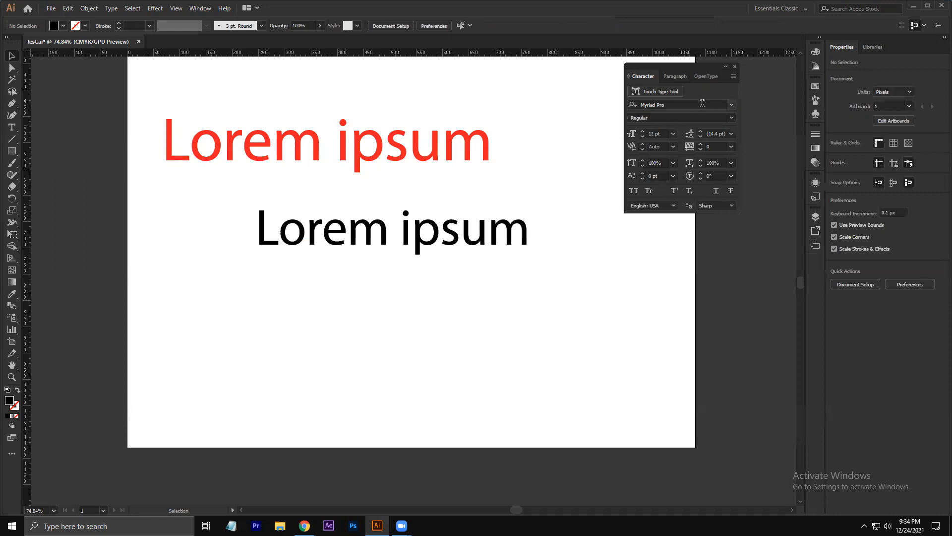
# Try setting the font to Lithos Pro with the Black style while no text is selected
pyautogui.click(634, 104)
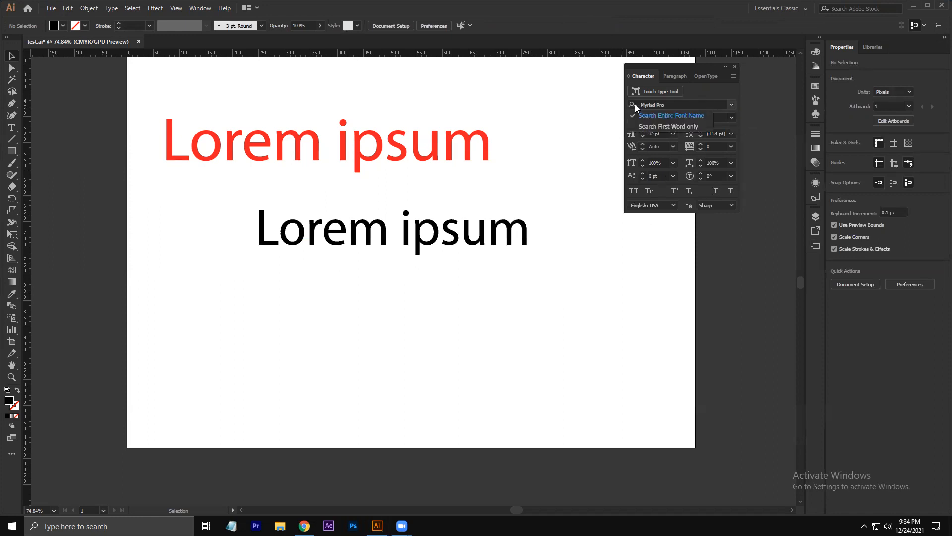
pyautogui.click(682, 105)
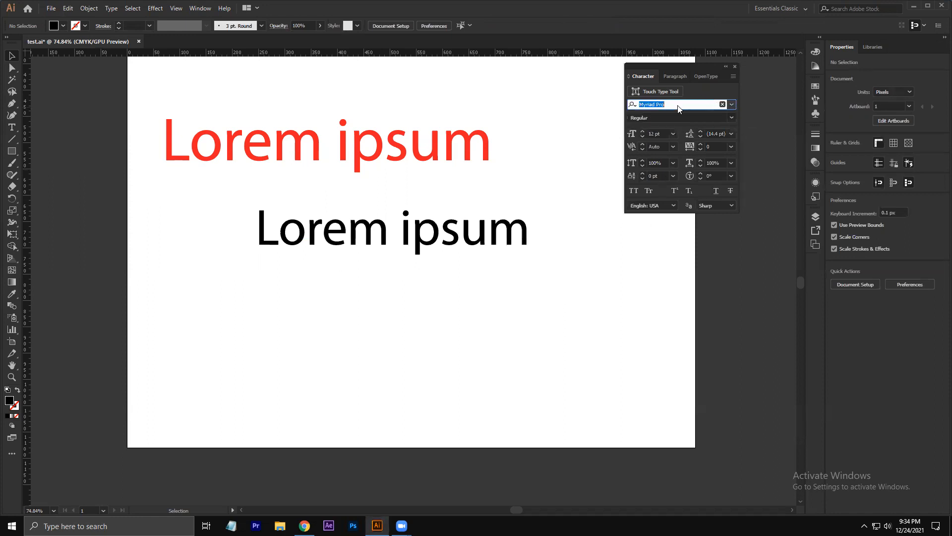
pyautogui.click(732, 105)
pyautogui.click(657, 138)
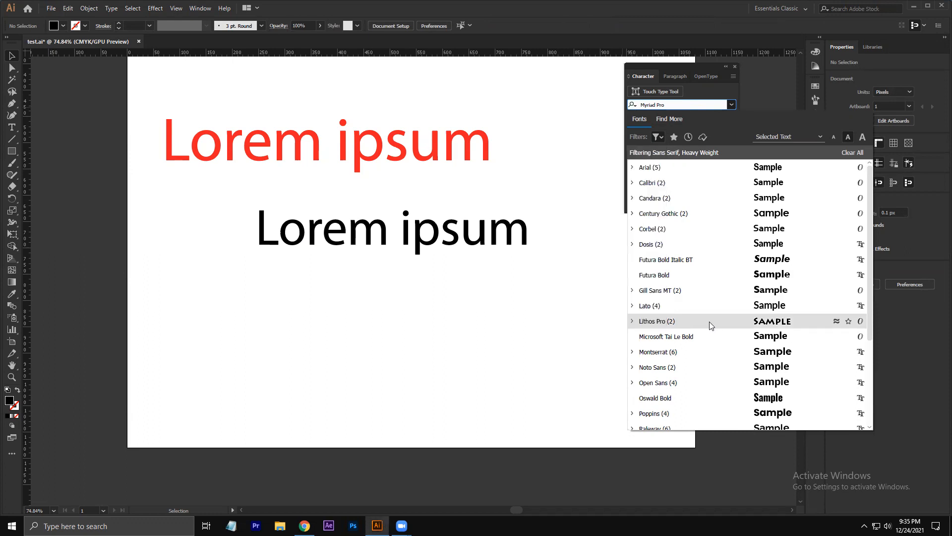
pyautogui.click(659, 320)
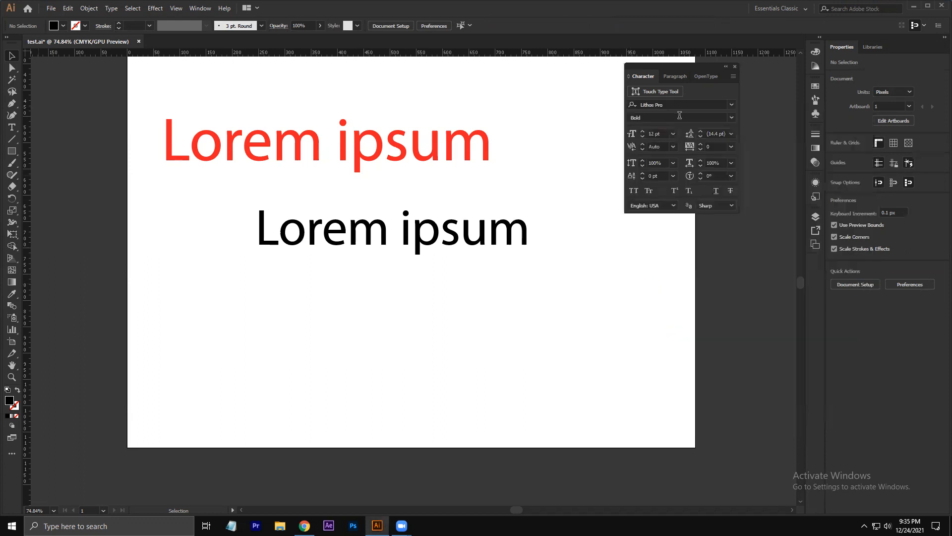
pyautogui.click(716, 117)
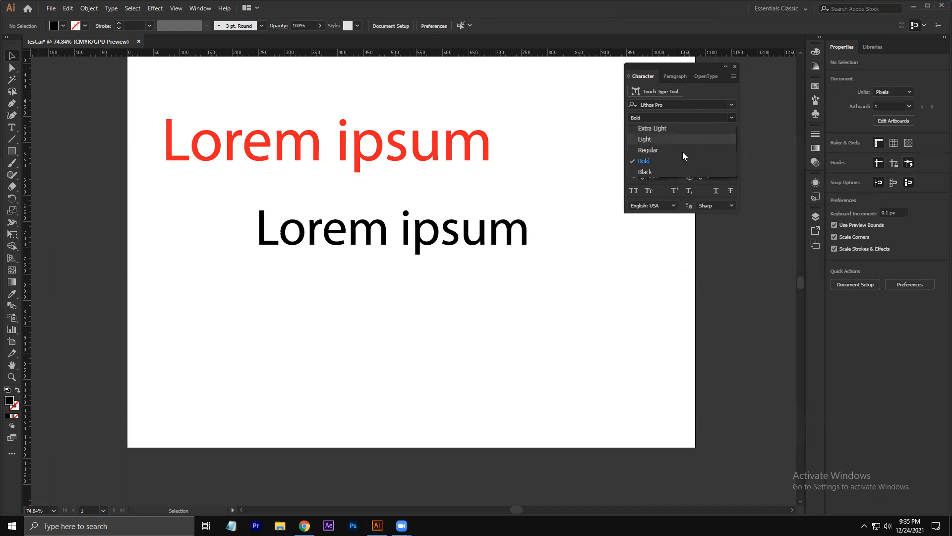
pyautogui.click(668, 172)
# Apply Lithos Pro Bold to the black Lorem ipsum text from the filtered font list
pyautogui.click(490, 224)
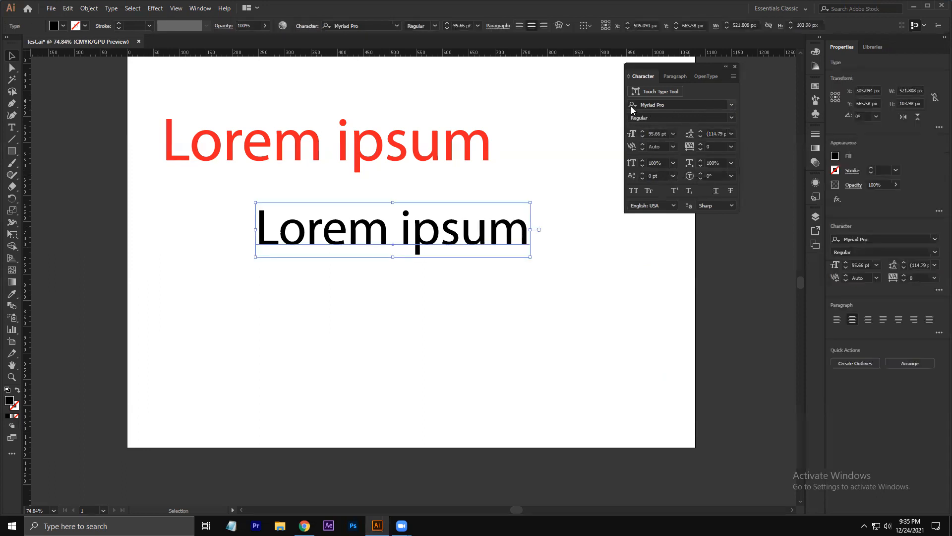
pyautogui.click(731, 106)
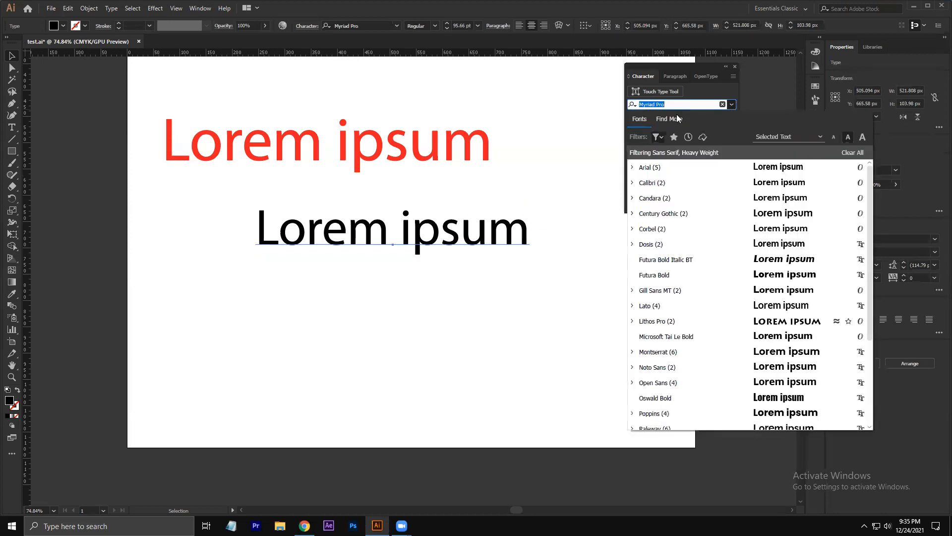
pyautogui.click(658, 137)
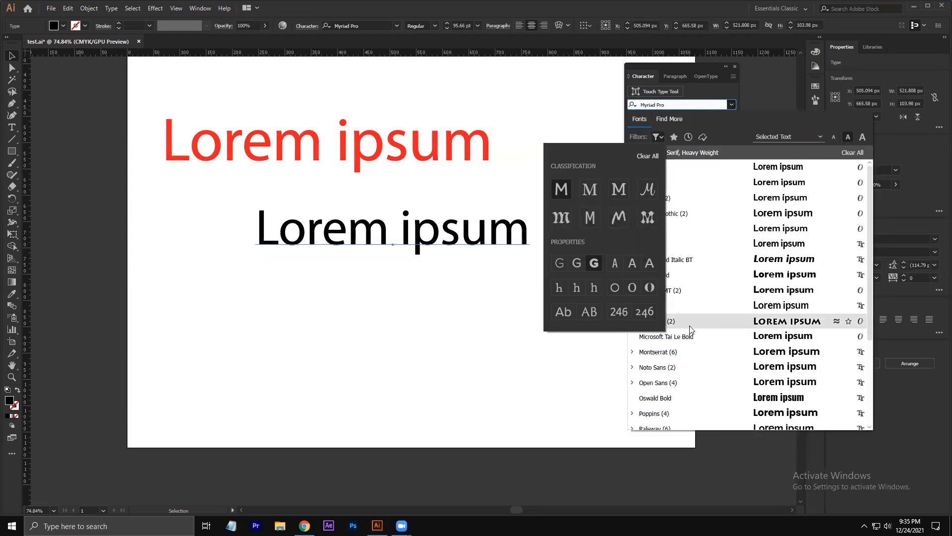
pyautogui.click(632, 322)
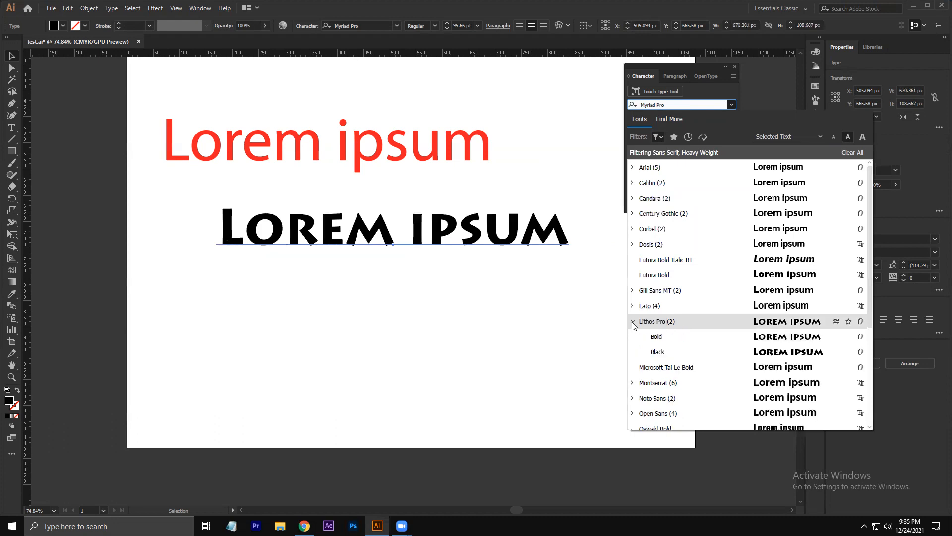
pyautogui.click(659, 338)
pyautogui.click(590, 324)
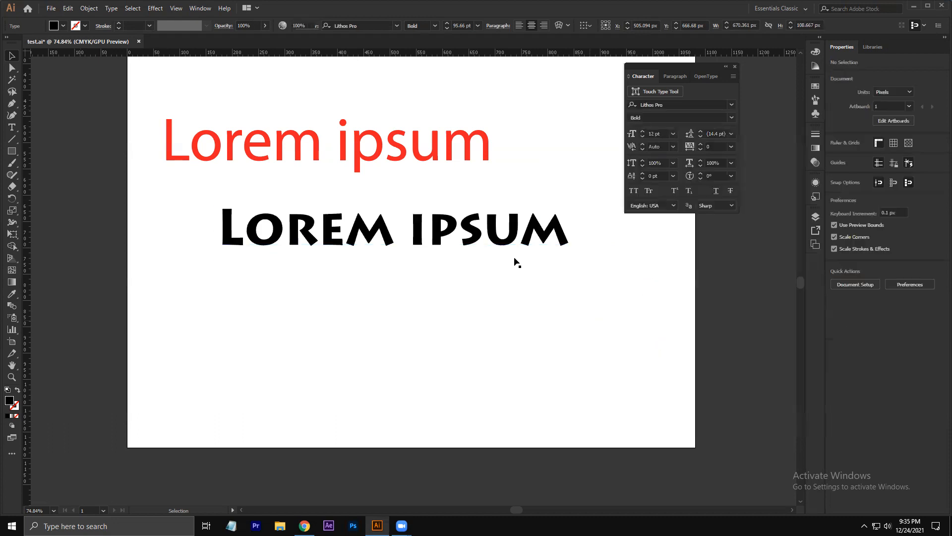
# Shift the black Lorem ipsum text left and place a copy of it lower on the artboard
pyautogui.moveTo(510, 238); pyautogui.dragTo(479, 239)
pyautogui.click(482, 282)
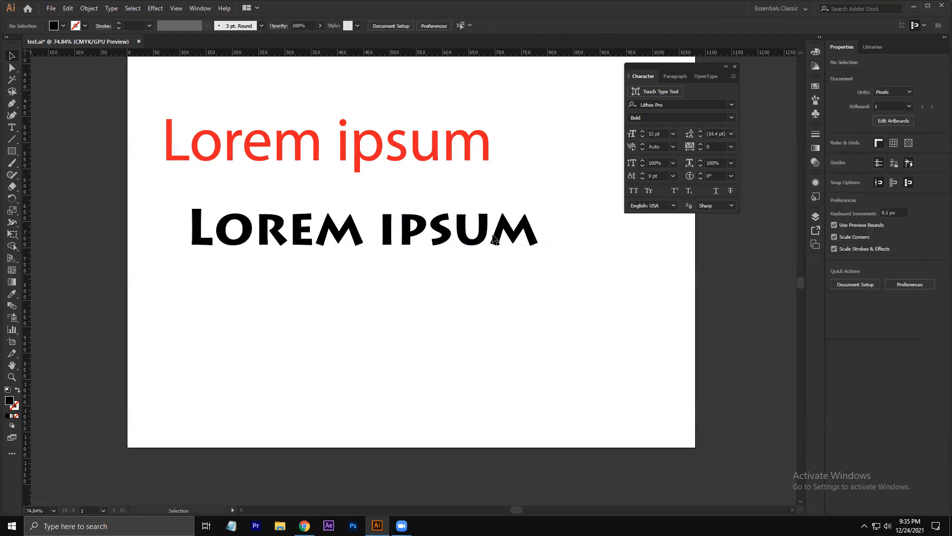
pyautogui.moveTo(493, 238); pyautogui.dragTo(490, 316)
# Move the original black text above the red Lorem ipsum, and line up the red text beneath it
pyautogui.moveTo(462, 246); pyautogui.dragTo(459, 113)
pyautogui.click(463, 159)
pyautogui.moveTo(463, 159); pyautogui.dragTo(486, 176)
pyautogui.click(636, 274)
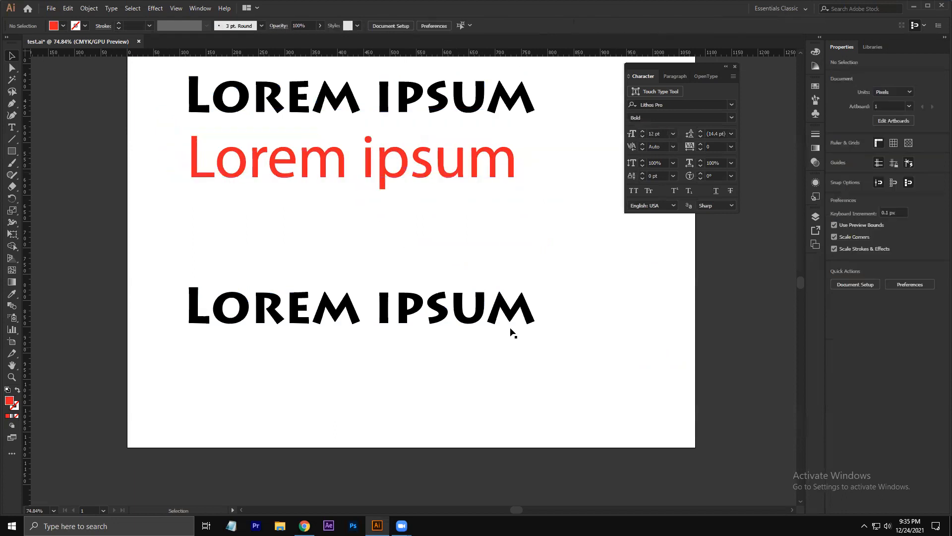
# For the lower Lorem ipsum text, try the Active Adobe Fonts filter and replace it with the Recently Added filter
pyautogui.scroll(-2, 510, 329)
pyautogui.click(490, 317)
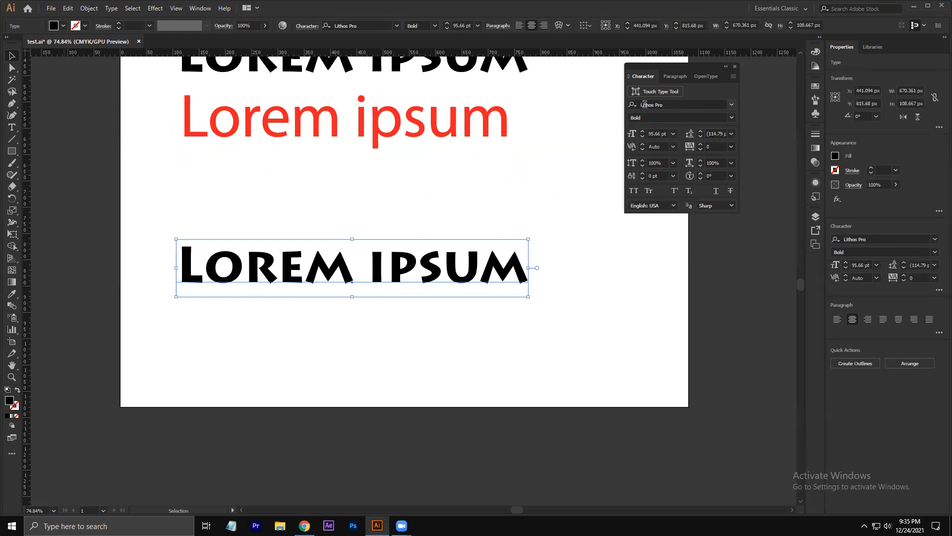
pyautogui.click(732, 104)
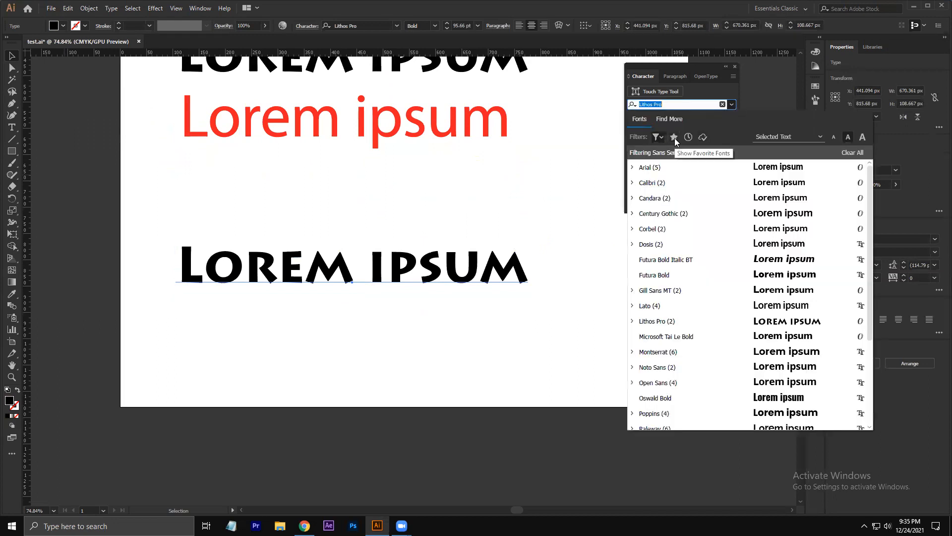
pyautogui.click(704, 139)
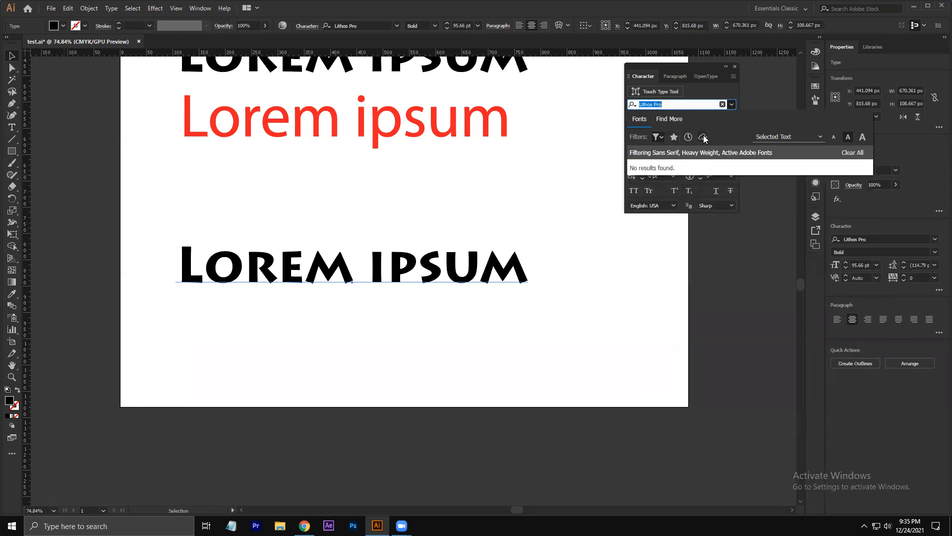
pyautogui.click(703, 137)
pyautogui.click(687, 137)
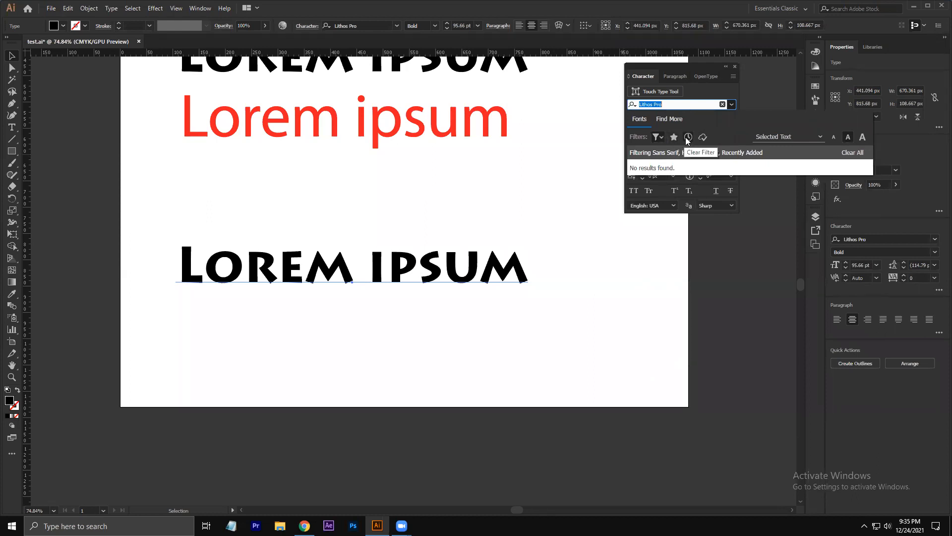
# Add the Favorite filter to the font list, and clear the Sans Serif and Heavy Weight filters
pyautogui.click(660, 139)
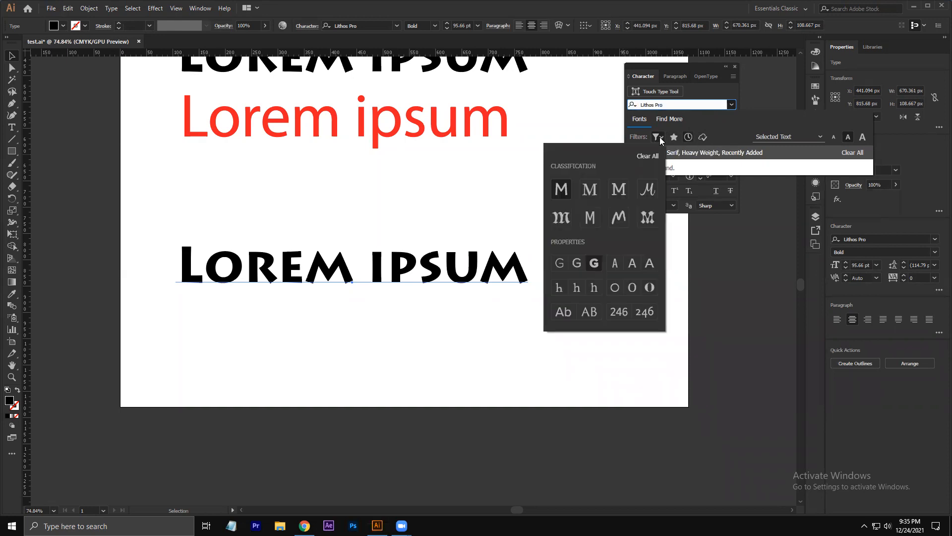
pyautogui.click(662, 139)
pyautogui.click(674, 137)
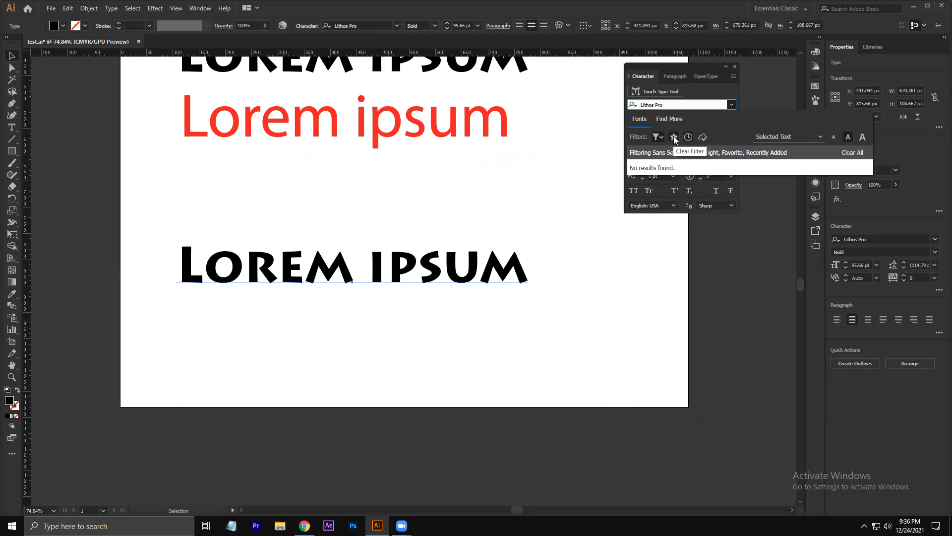
pyautogui.click(660, 138)
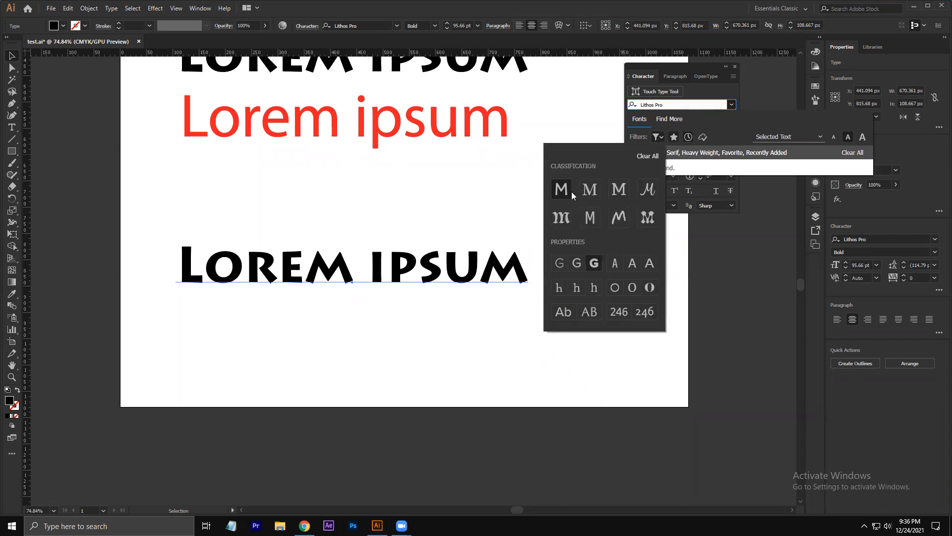
pyautogui.click(647, 156)
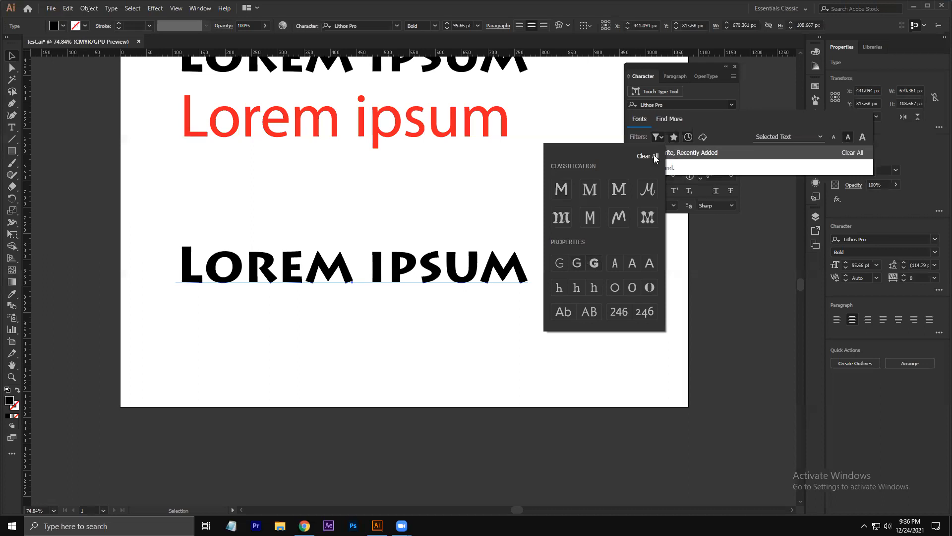
pyautogui.click(717, 127)
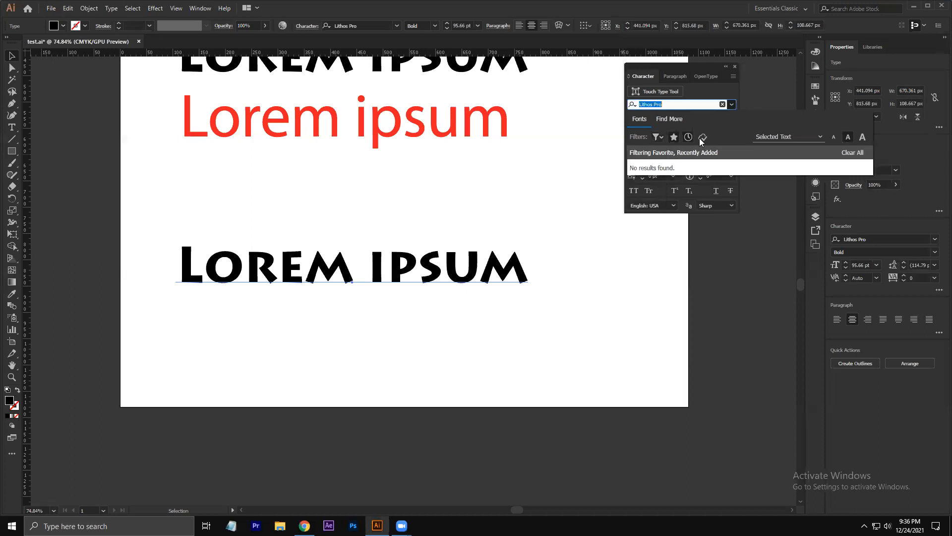
# Try the font preview sizes, choose the largest, and clear all remaining font filters
pyautogui.click(834, 138)
pyautogui.click(847, 138)
pyautogui.click(862, 137)
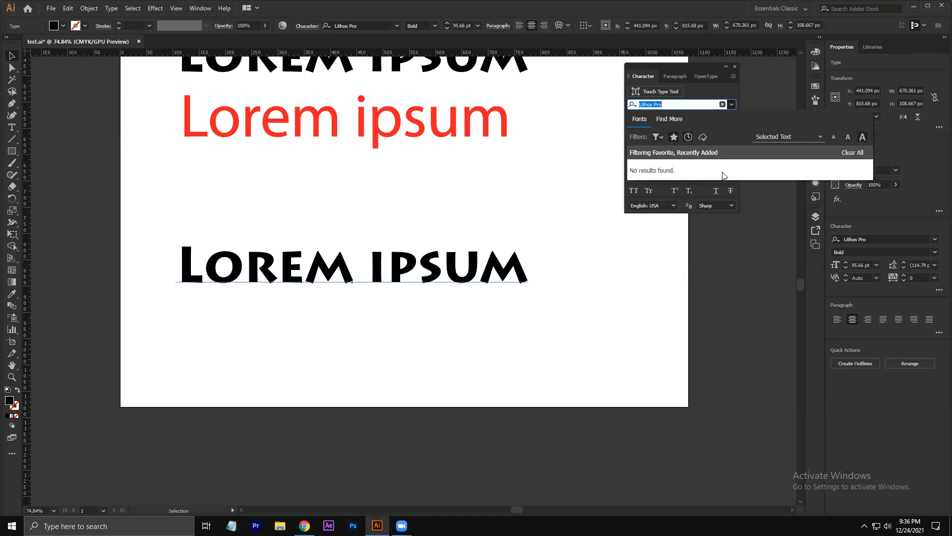
pyautogui.click(851, 152)
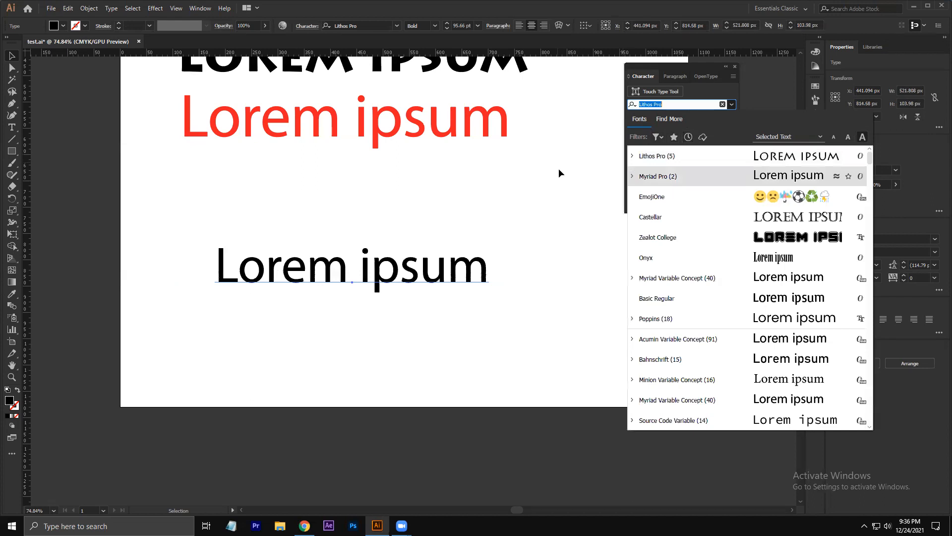
pyautogui.click(559, 173)
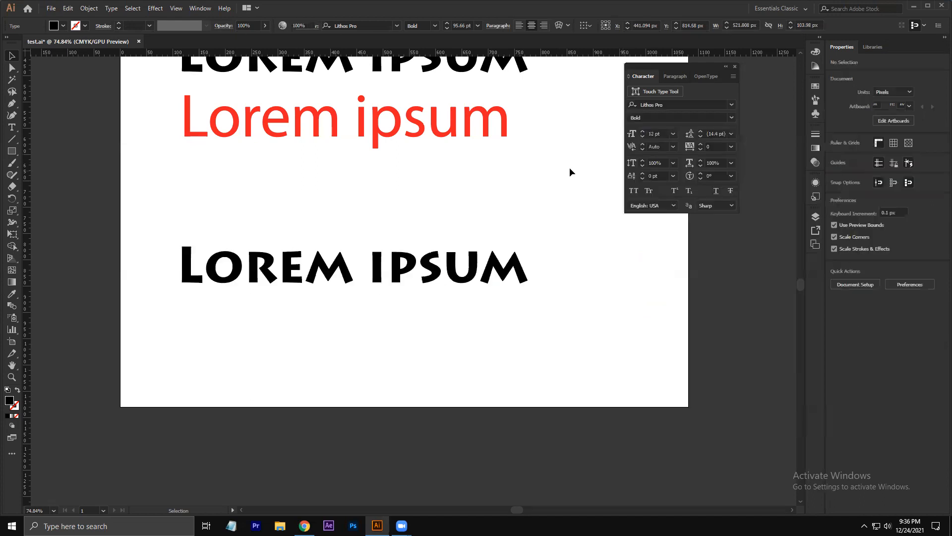
# Select the lower Lorem ipsum text, and move the floating Character panel higher to make room for its font list
pyautogui.click(443, 263)
pyautogui.click(731, 104)
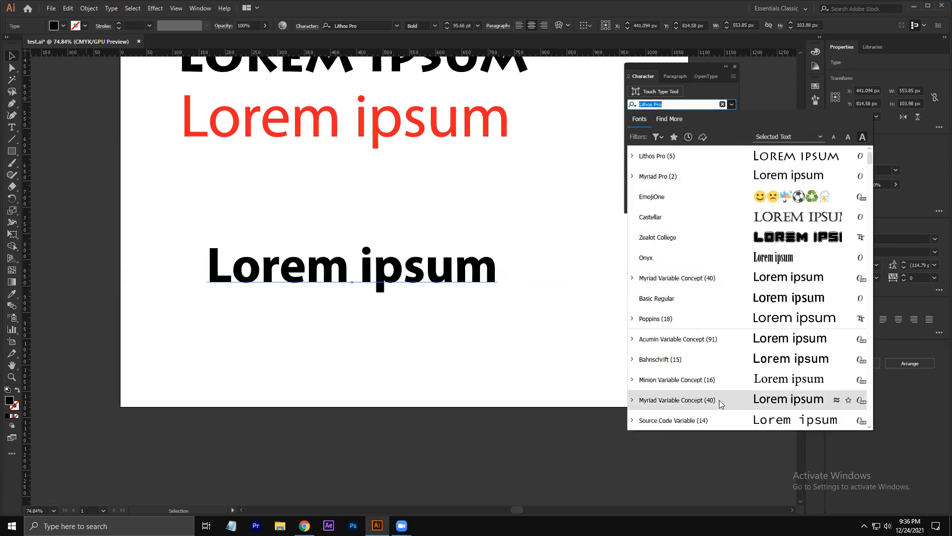
pyautogui.moveTo(662, 65); pyautogui.dragTo(570, 11)
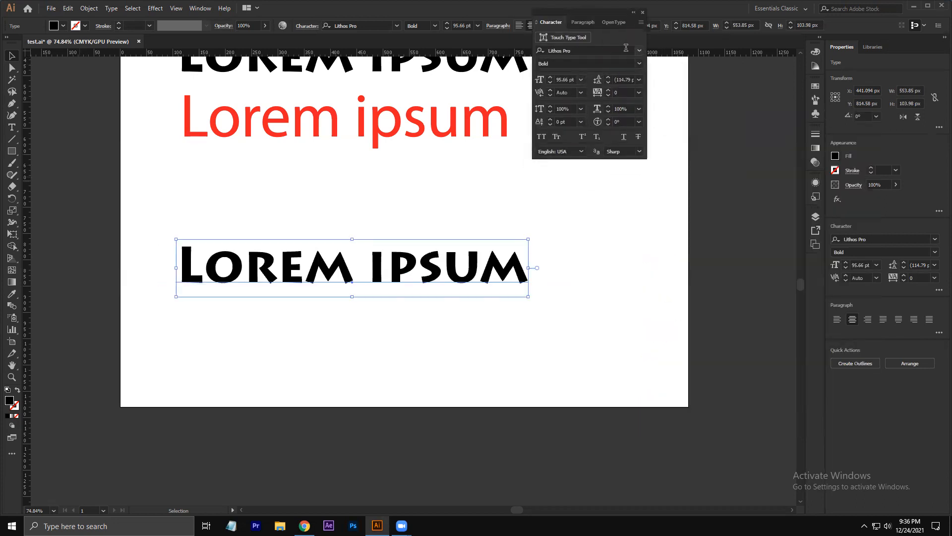
# Mark Lithos Pro as a favorite font, show only favorite fonts, and clear that filter
pyautogui.click(640, 50)
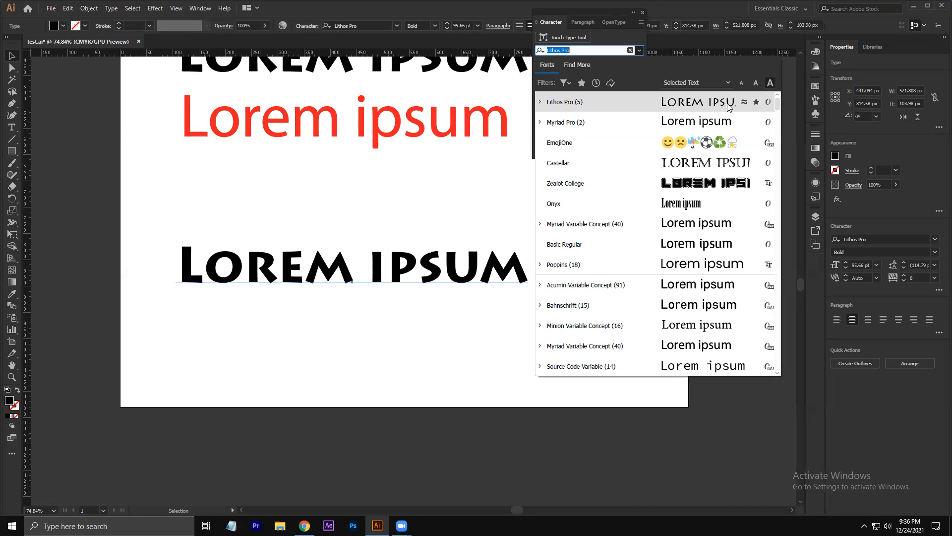
pyautogui.click(582, 83)
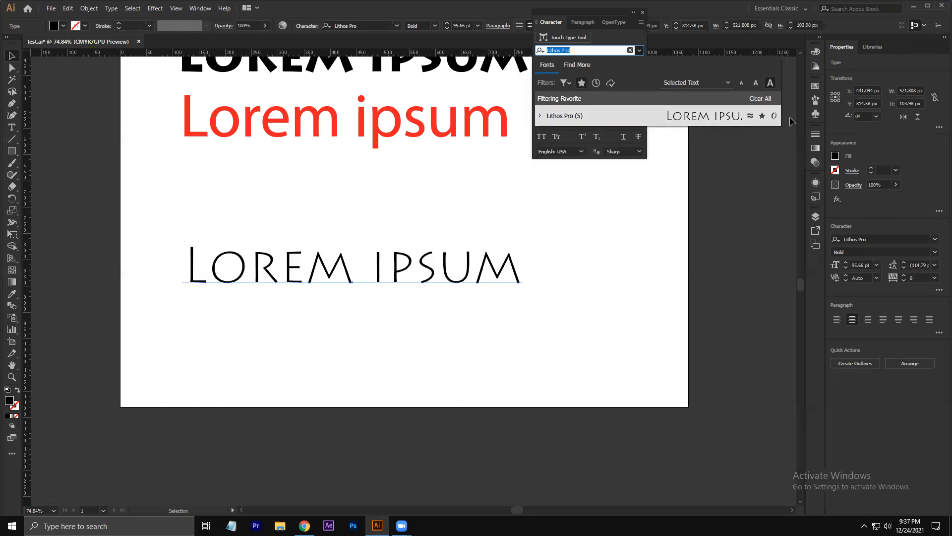
pyautogui.click(763, 100)
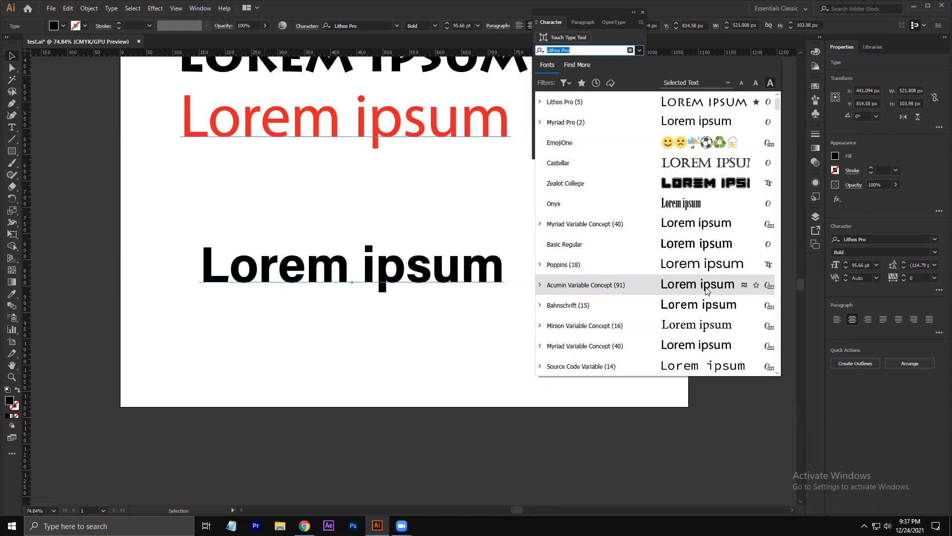
# Find Futura Bk BT in the font list and mark it as a favorite font
pyautogui.scroll(-1, 669, 298)
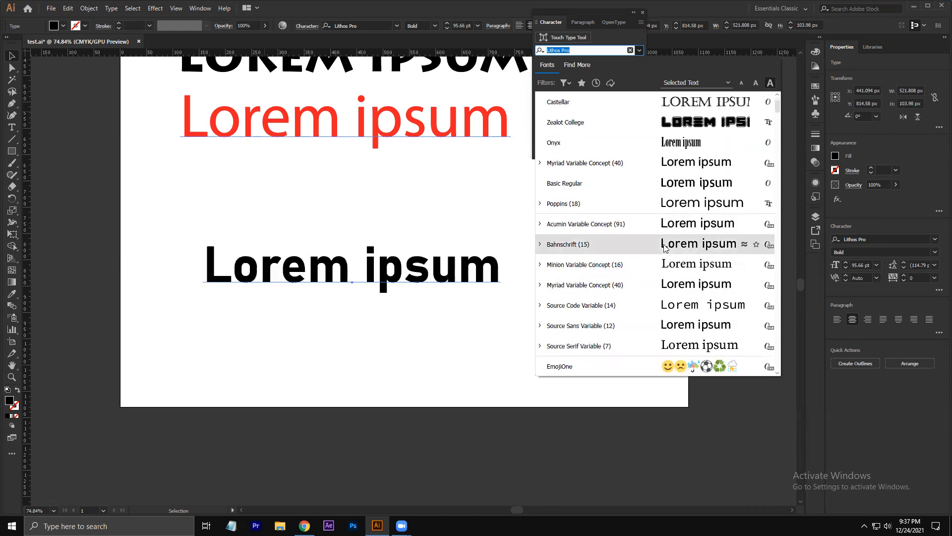
pyautogui.scroll(-7, 660, 249)
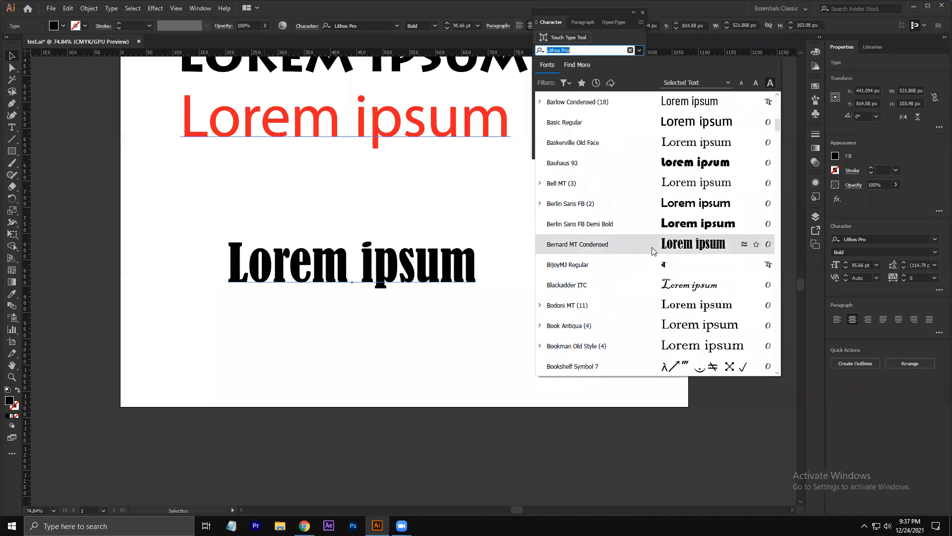
pyautogui.scroll(-3, 653, 251)
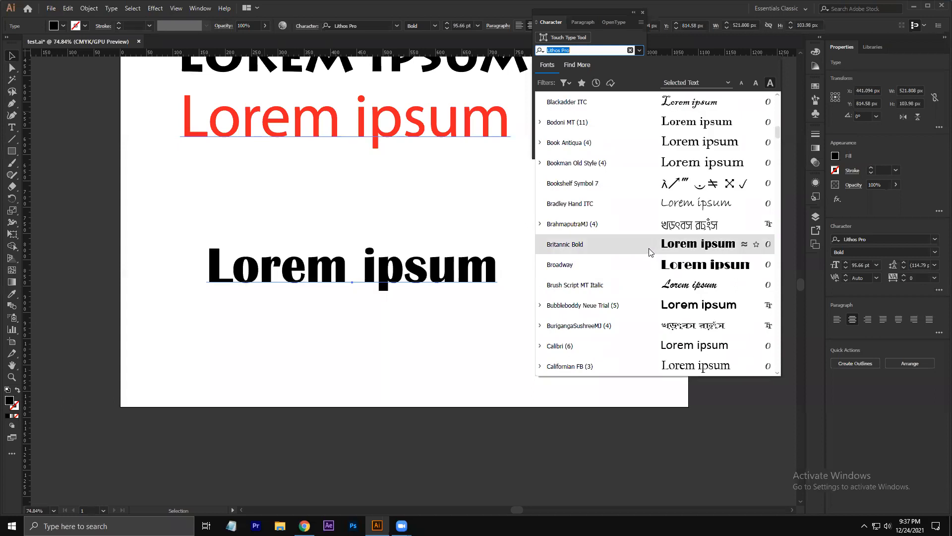
pyautogui.scroll(-9, 650, 252)
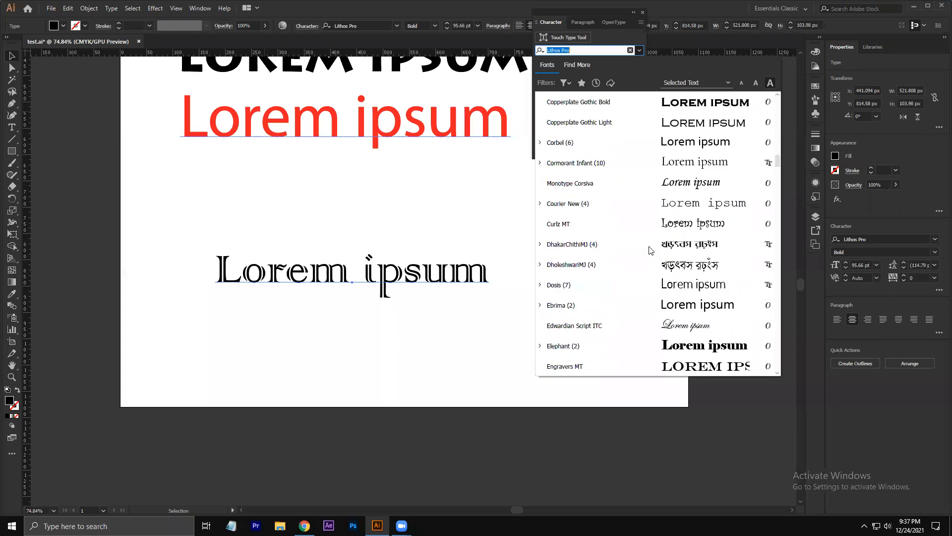
pyautogui.scroll(-5, 647, 223)
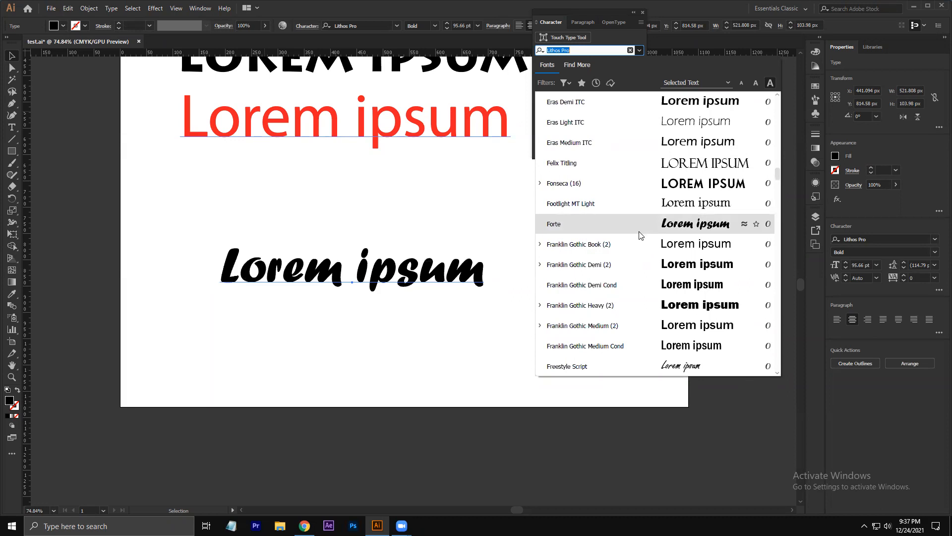
pyautogui.scroll(-3, 640, 228)
pyautogui.scroll(-1, 638, 237)
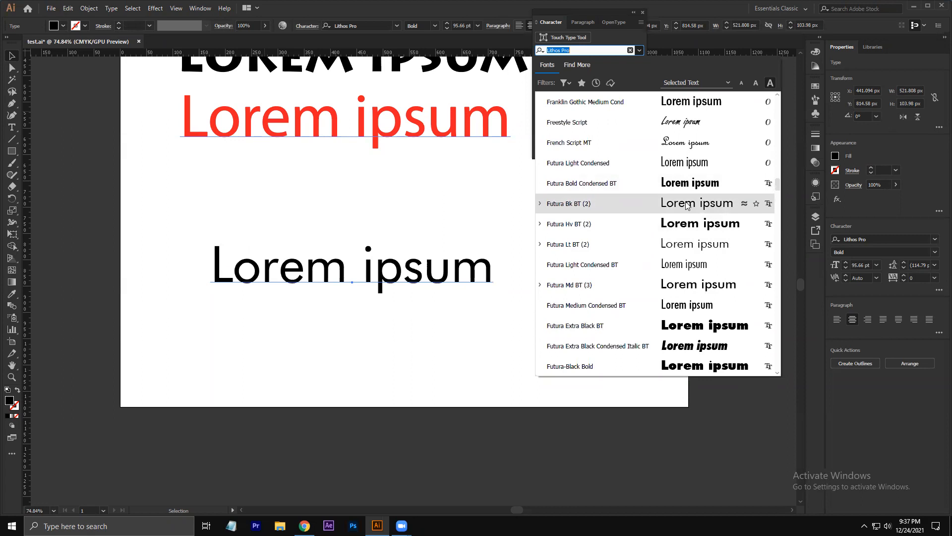
pyautogui.click(756, 204)
# Find Myriad Pro in the font list and mark it as a favorite font
pyautogui.scroll(-4, 598, 269)
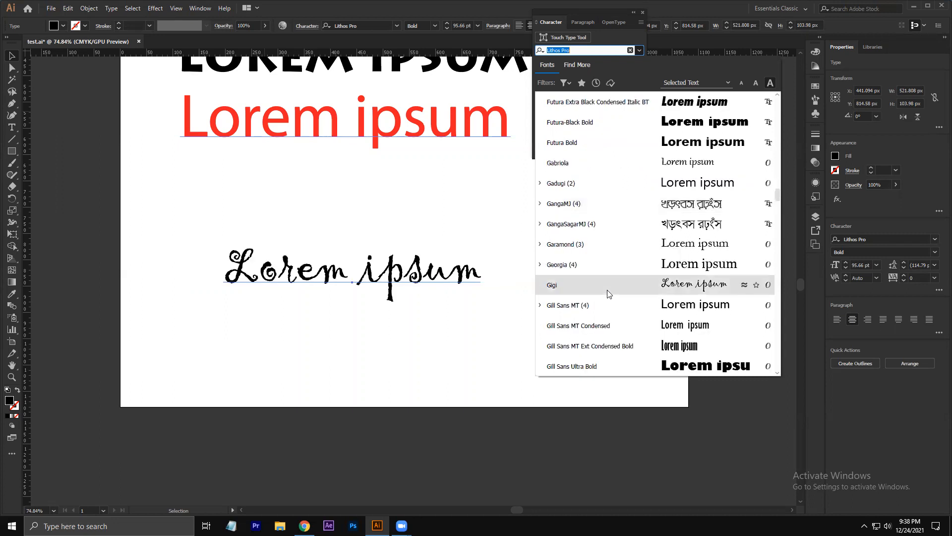
pyautogui.scroll(-4, 608, 292)
pyautogui.scroll(-9, 599, 325)
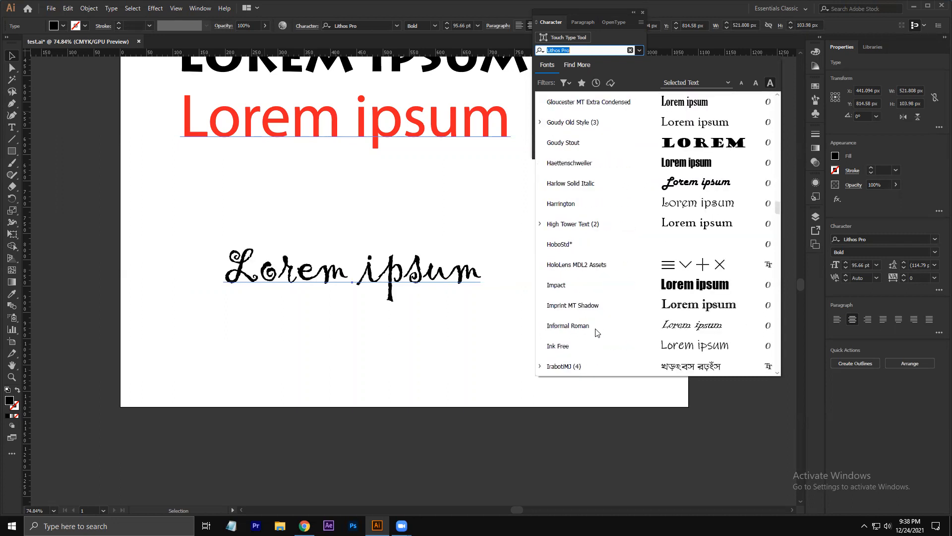
pyautogui.scroll(-8, 593, 346)
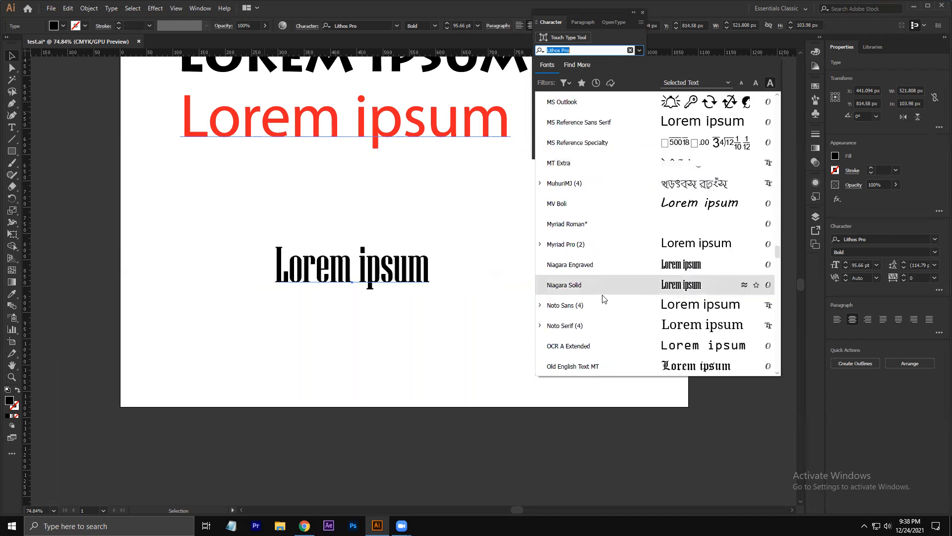
pyautogui.click(755, 244)
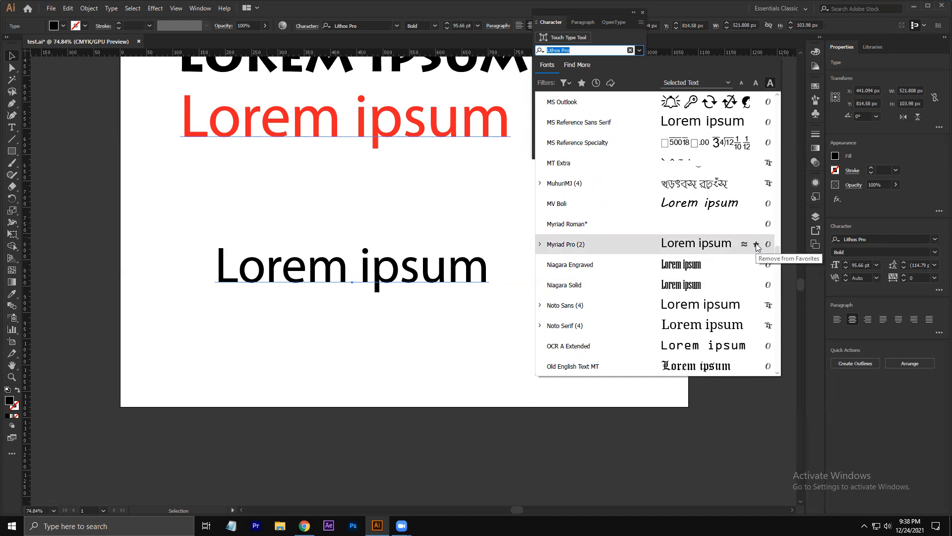
# Examine the rest of the font list down to its end, and close it without applying a font
pyautogui.scroll(-3, 744, 246)
pyautogui.scroll(-3, 593, 283)
pyautogui.scroll(-12, 593, 283)
pyautogui.scroll(-12, 589, 338)
pyautogui.scroll(-12, 591, 331)
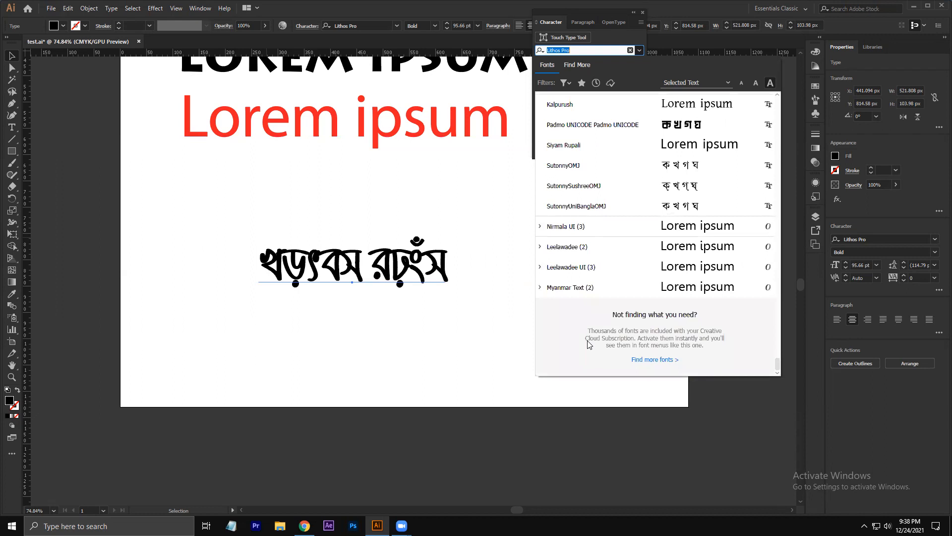
pyautogui.scroll(6, 593, 209)
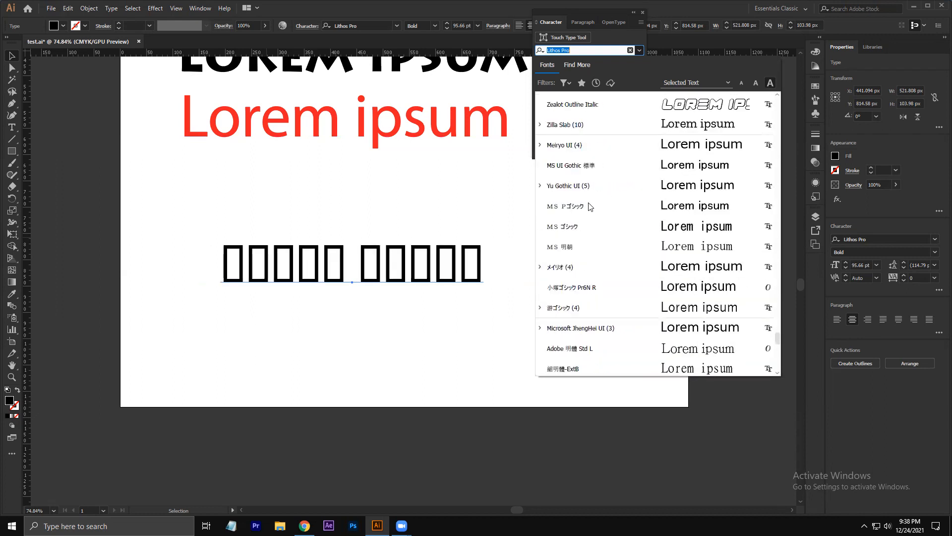
pyautogui.click(461, 180)
pyautogui.click(462, 257)
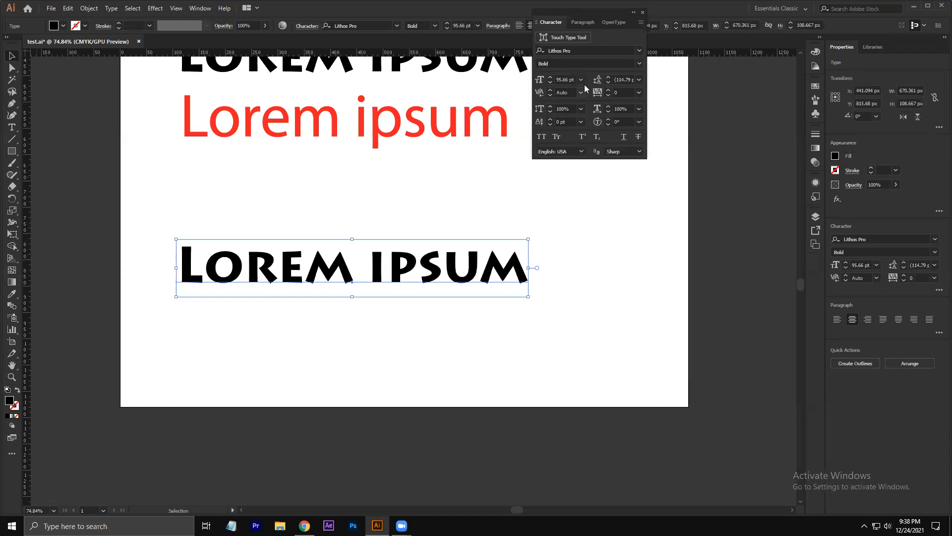
# Show only the favorite fonts for the lower Lorem ipsum text, and clear the filter
pyautogui.click(639, 51)
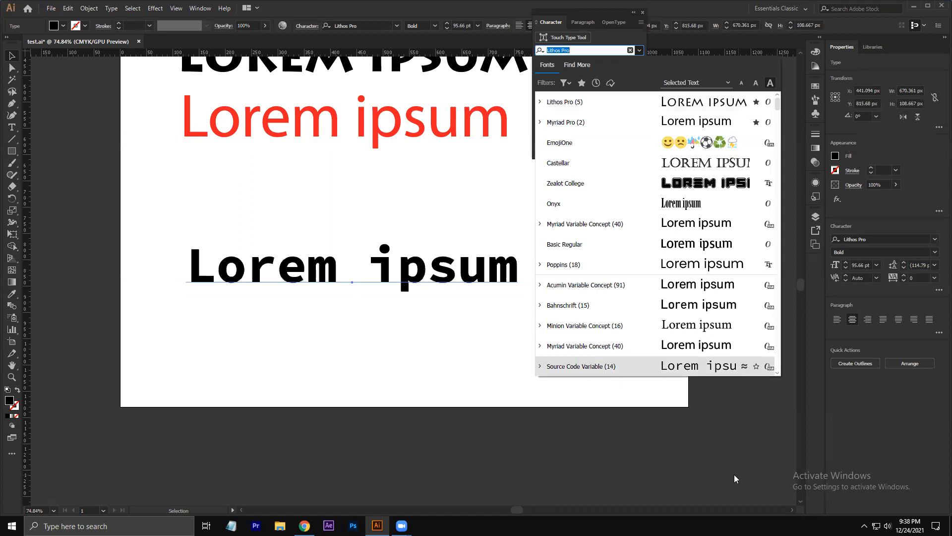
pyautogui.click(581, 87)
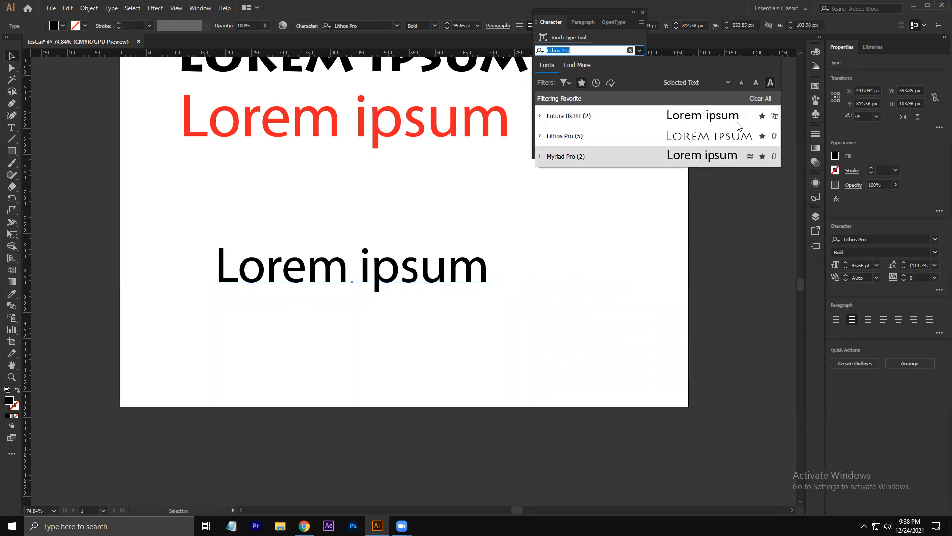
pyautogui.click(767, 99)
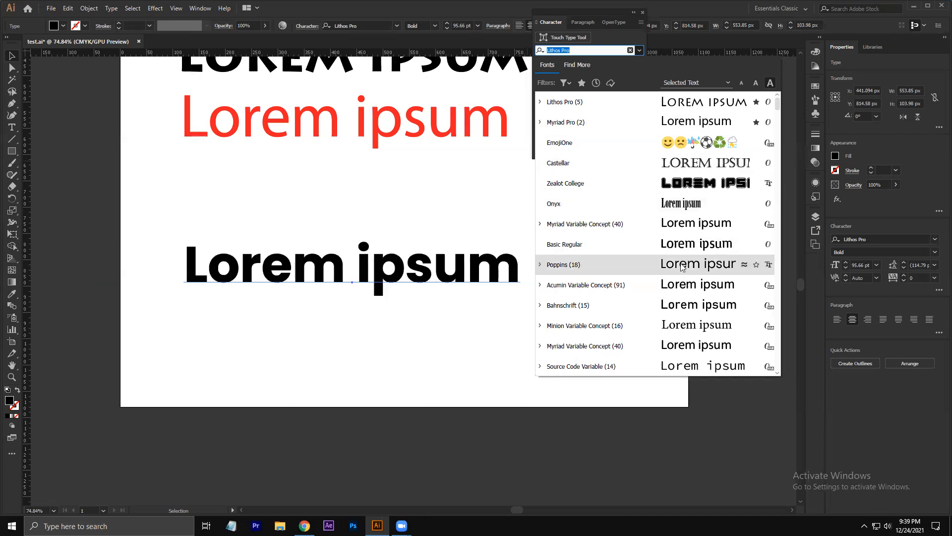
# Mark Poppins as a favorite font and filter the font list to favorites only
pyautogui.click(756, 266)
pyautogui.click(581, 85)
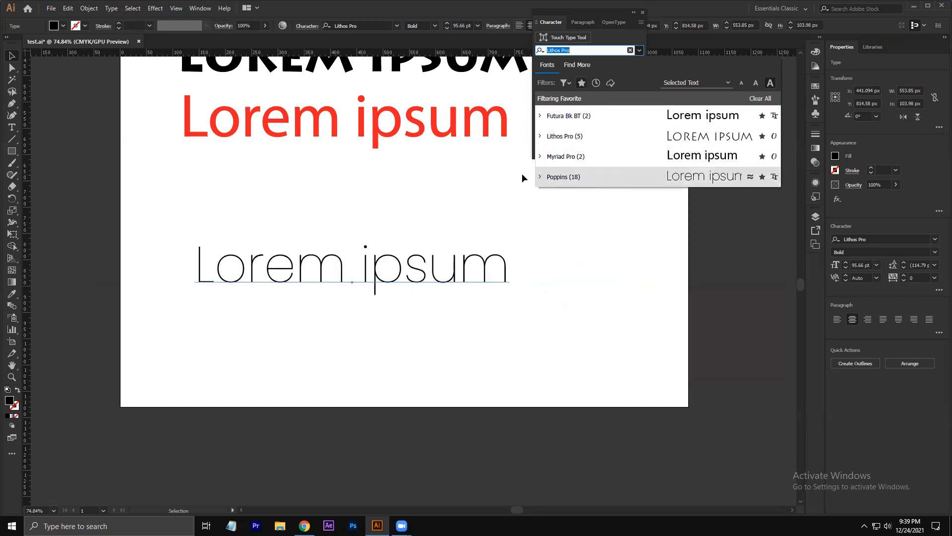
# Expand the Poppins family and apply its Regular style to the lower Lorem ipsum text
pyautogui.click(540, 178)
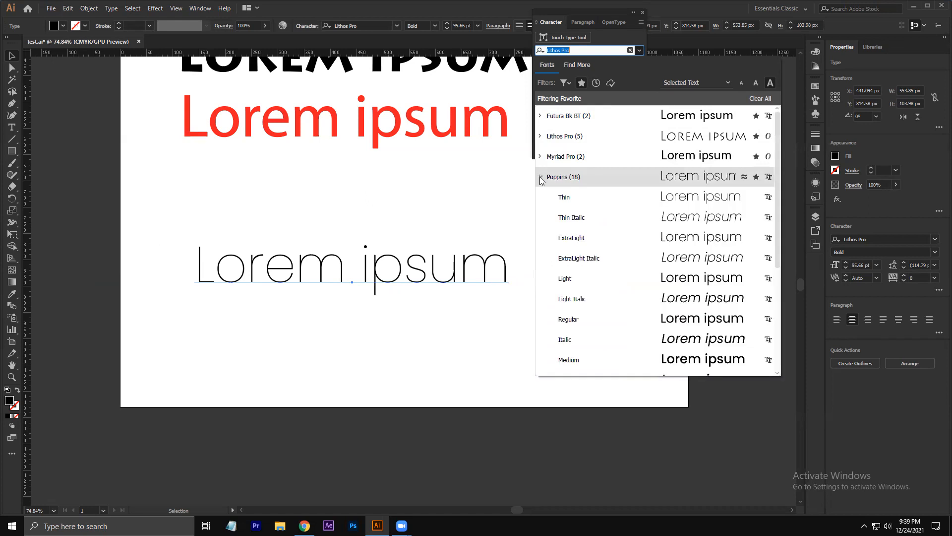
pyautogui.click(541, 177)
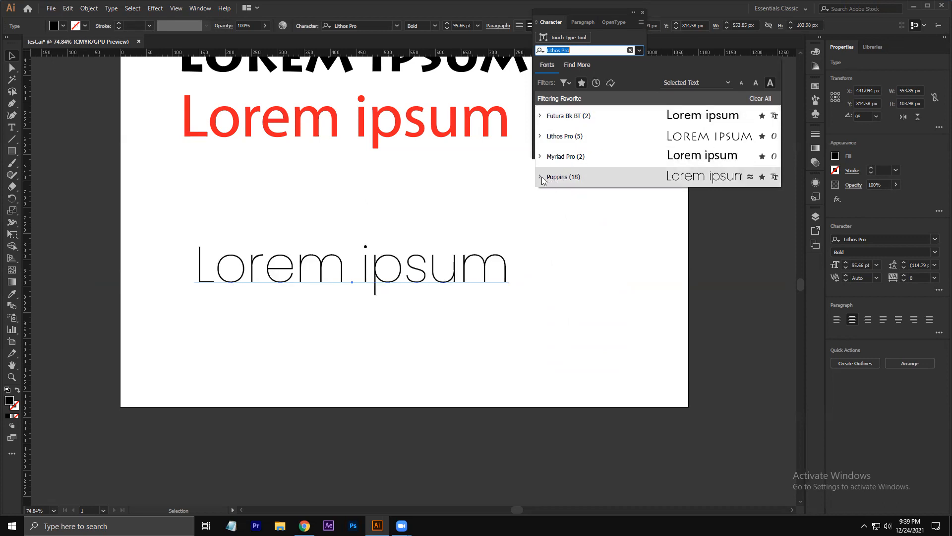
pyautogui.click(541, 177)
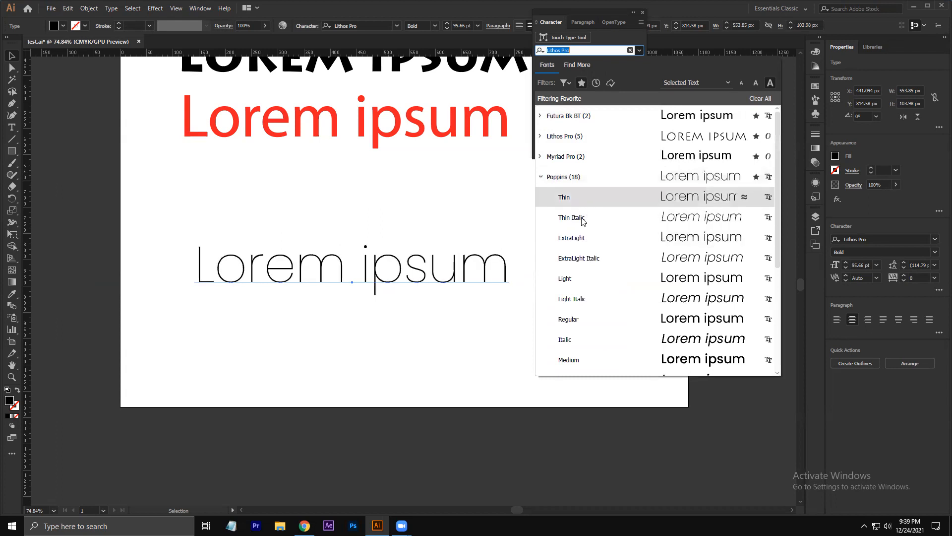
pyautogui.click(587, 323)
# Duplicate the Poppins Lorem ipsum text above the original, and move the copy slightly higher to separate the two lines
pyautogui.moveTo(426, 272)
pyautogui.mouseDown()
pyautogui.moveTo(422, 222)
pyautogui.moveTo(425, 280)
pyautogui.mouseUp()
pyautogui.click(425, 219)
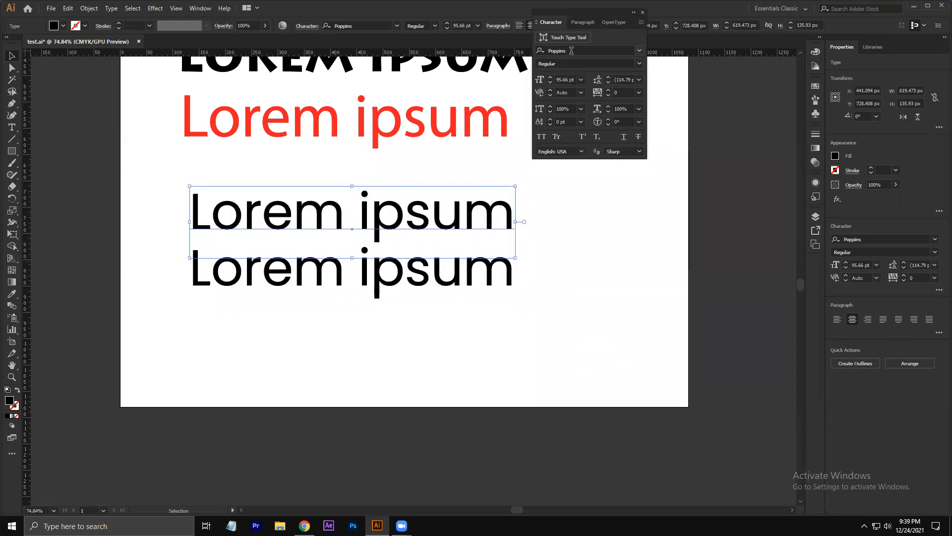
pyautogui.click(647, 246)
pyautogui.moveTo(503, 208); pyautogui.dragTo(501, 193)
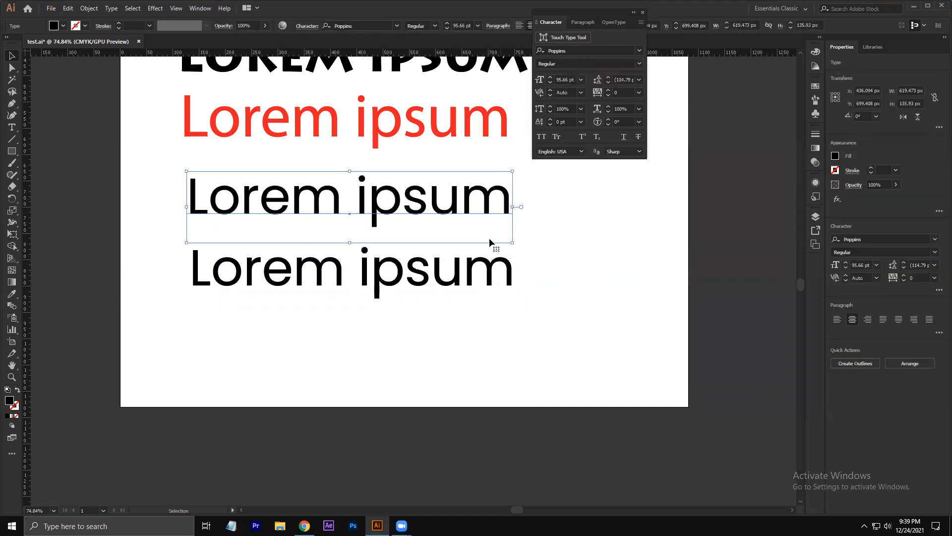
# Select the lower Poppins text and show the fonts similar to Poppins Regular
pyautogui.click(427, 276)
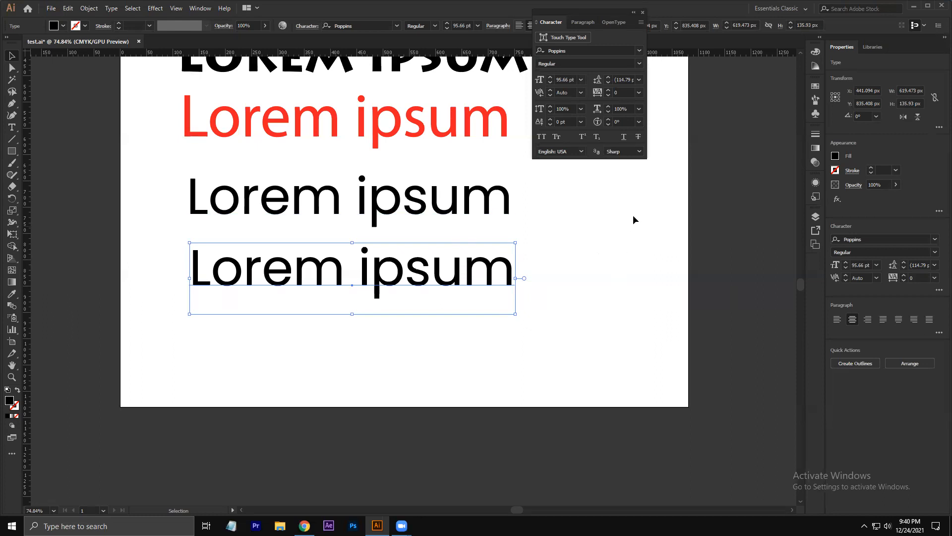
pyautogui.click(639, 51)
pyautogui.click(640, 54)
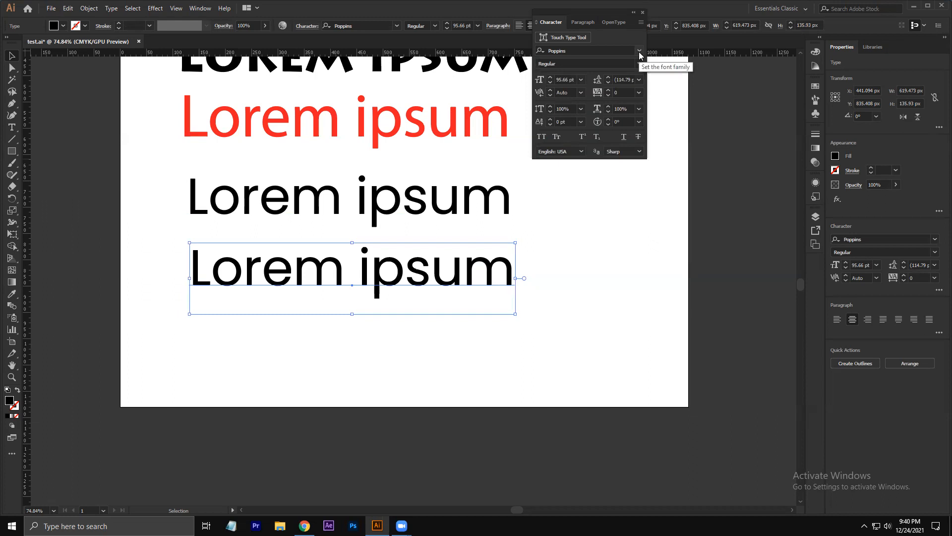
pyautogui.click(635, 52)
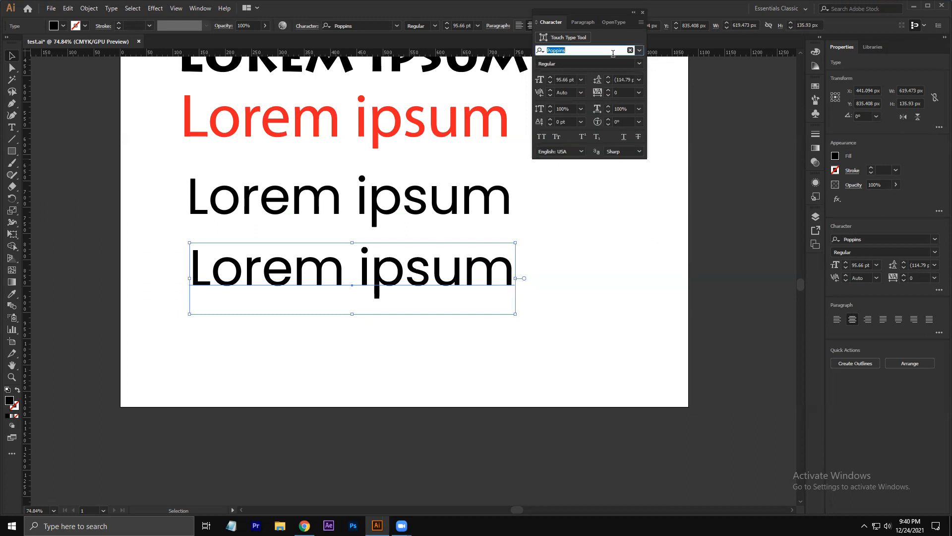
pyautogui.click(640, 50)
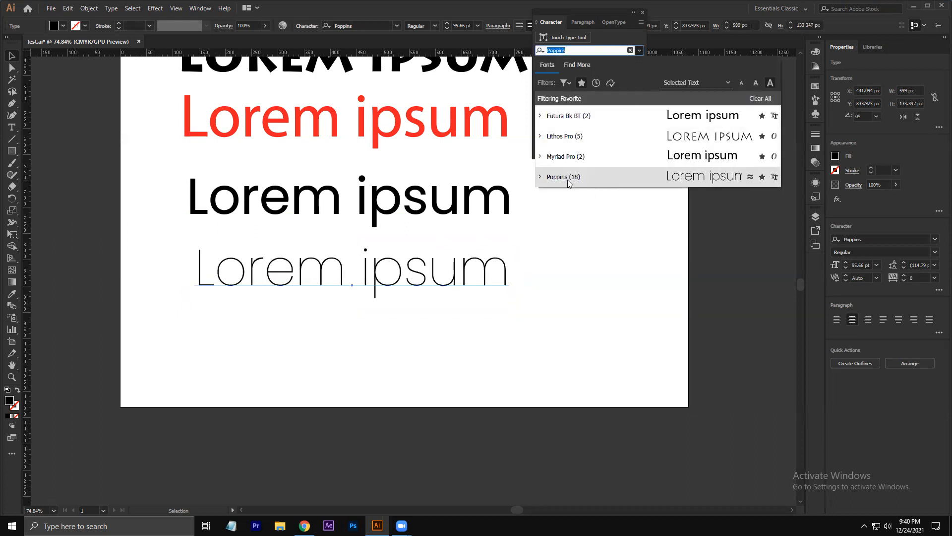
pyautogui.click(540, 177)
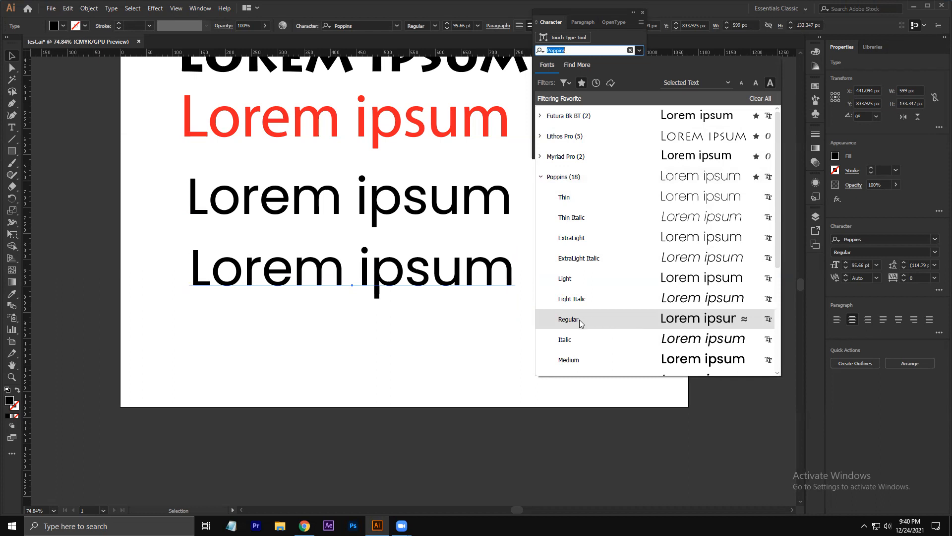
pyautogui.click(744, 320)
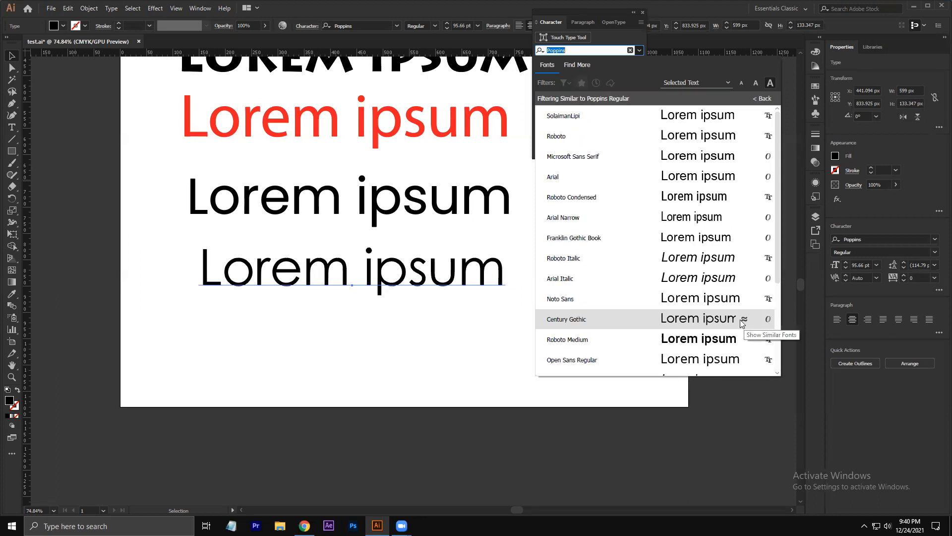
# Apply Century Gothic to the lower Lorem ipsum text and deselect it
pyautogui.click(690, 322)
pyautogui.click(469, 309)
pyautogui.moveTo(451, 270); pyautogui.dragTo(488, 267)
pyautogui.click(536, 326)
pyautogui.click(585, 284)
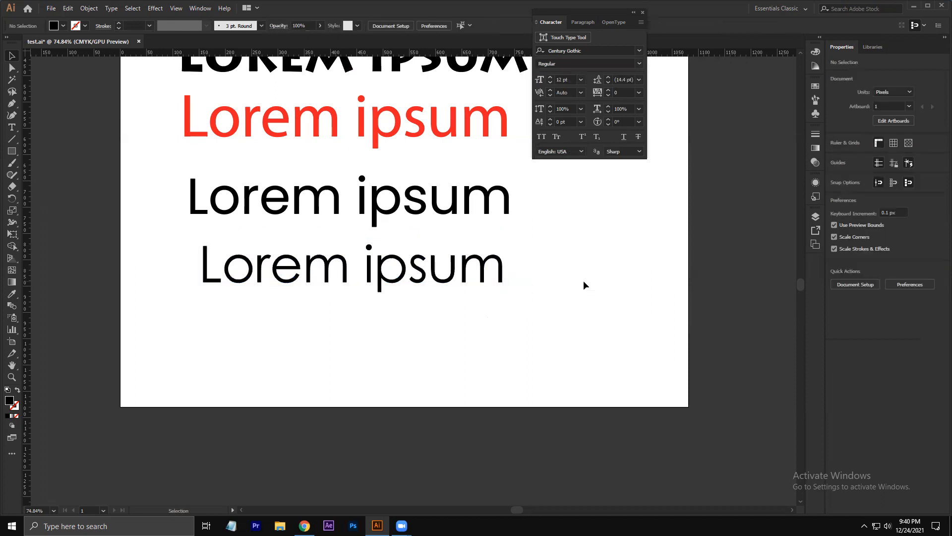
# Preview fonts similar to Poppins Regular on the Century Gothic text without applying one, and move the text lower and to the left
pyautogui.click(489, 270)
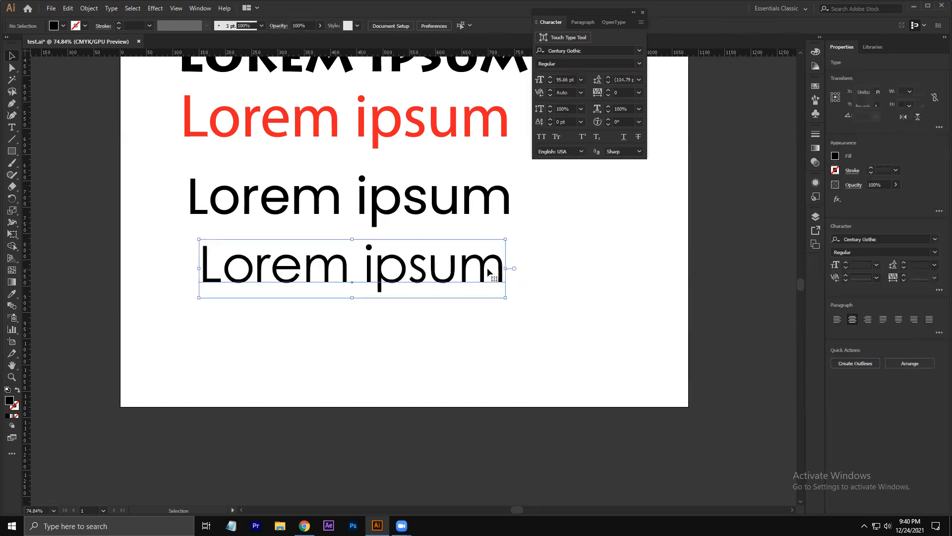
pyautogui.click(639, 64)
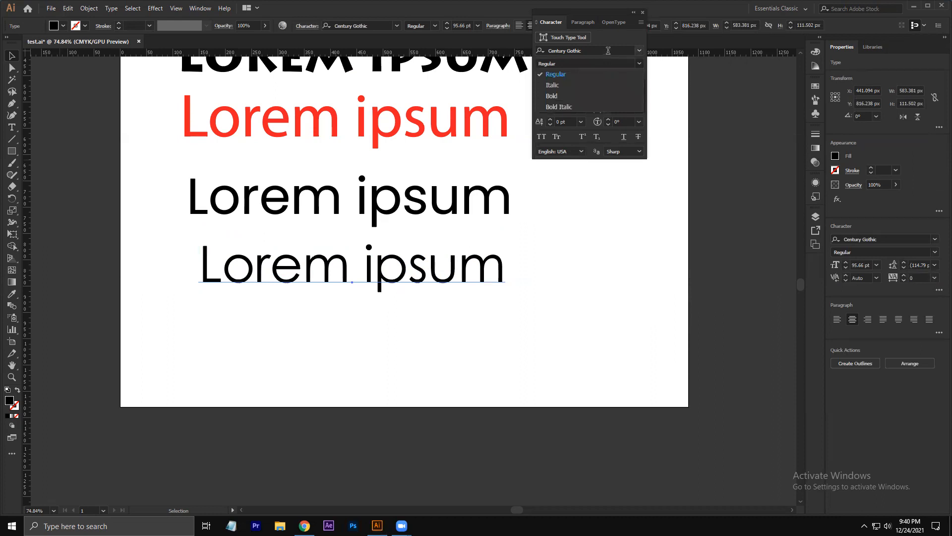
pyautogui.click(608, 51)
pyautogui.click(629, 49)
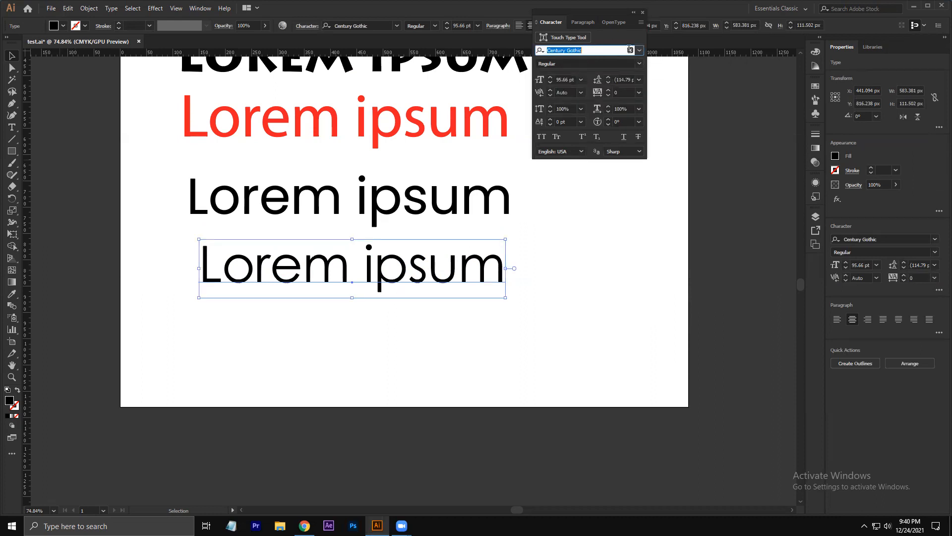
pyautogui.click(640, 50)
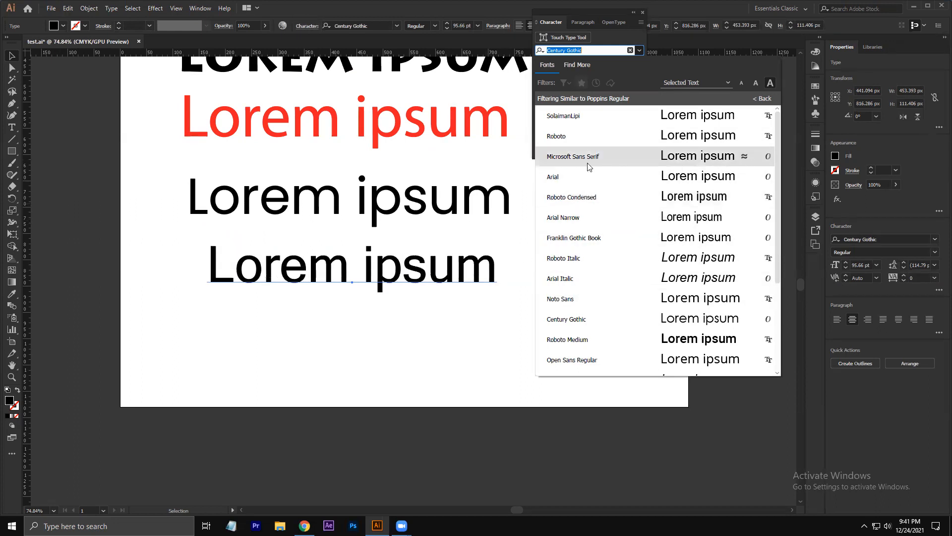
pyautogui.click(403, 270)
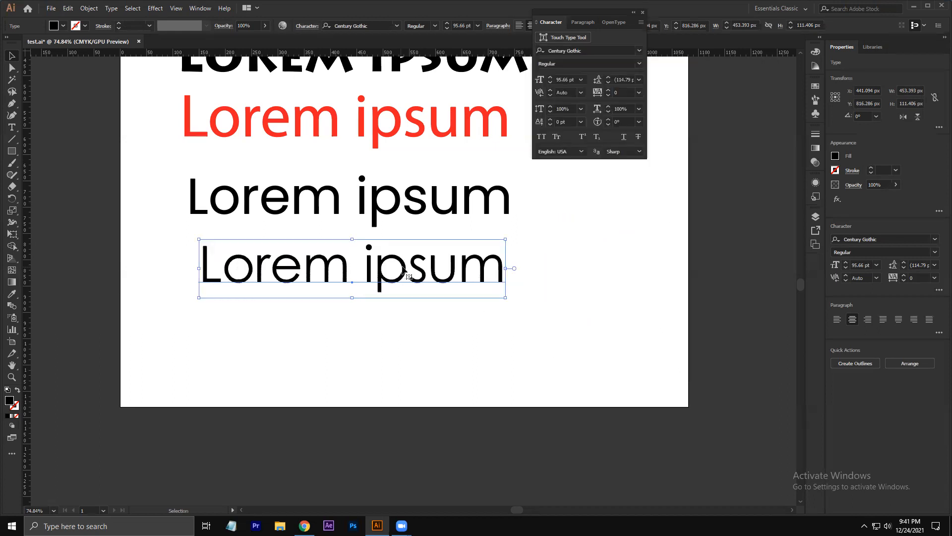
pyautogui.moveTo(426, 279); pyautogui.dragTo(391, 307)
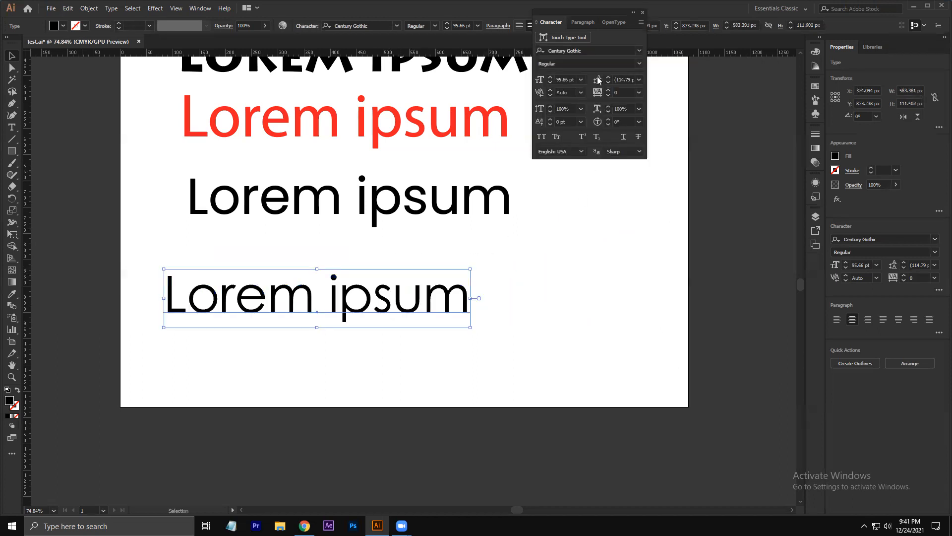
# Clear the Similar to Poppins Regular filter and preview fonts from the full list on the Century Gothic text
pyautogui.click(639, 51)
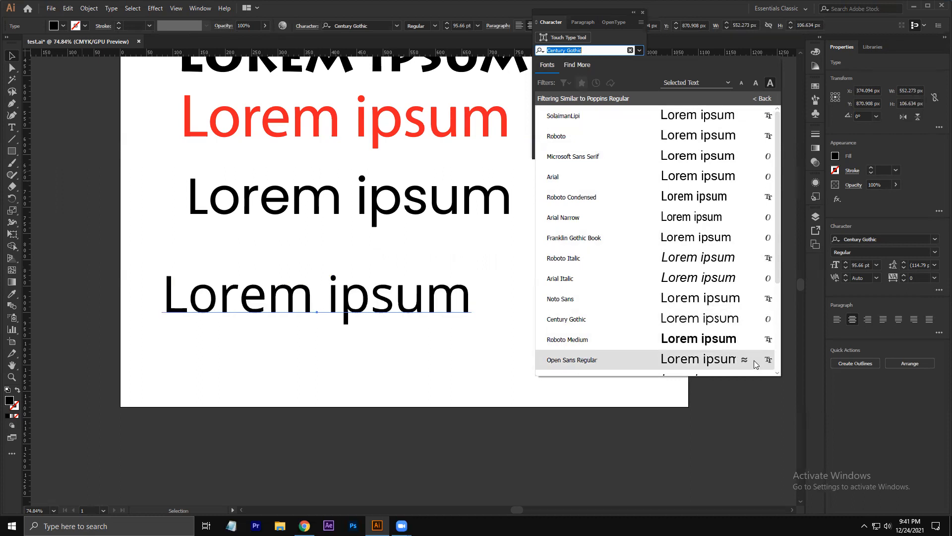
pyautogui.click(764, 99)
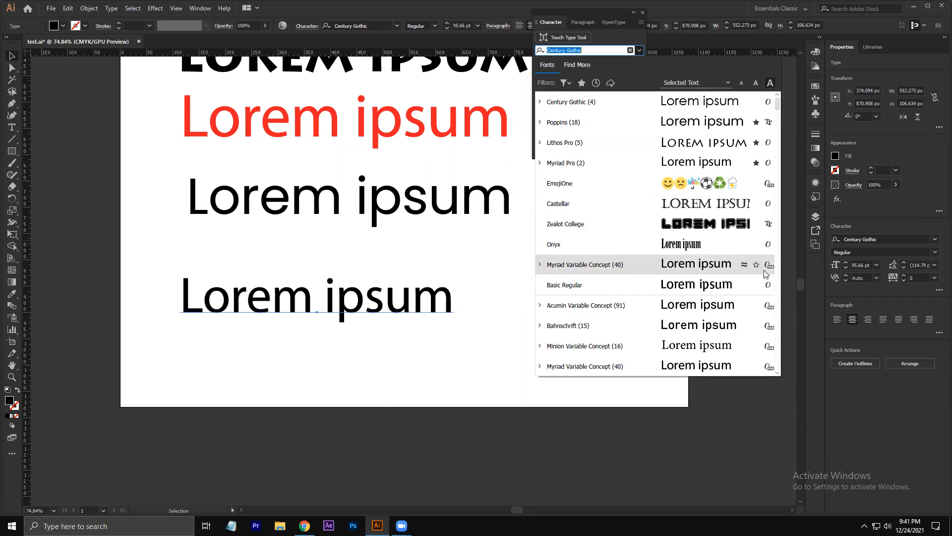
pyautogui.scroll(-1, 766, 275)
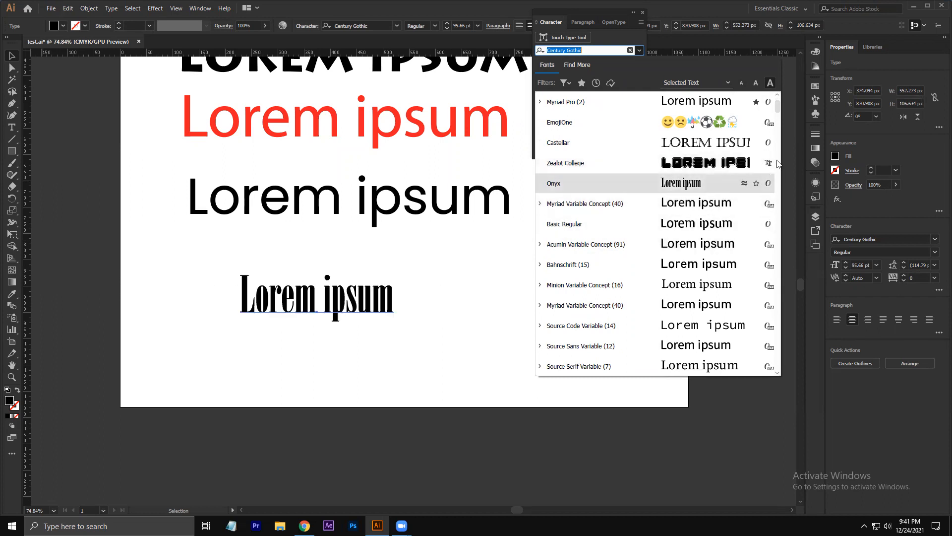
pyautogui.scroll(1, 767, 166)
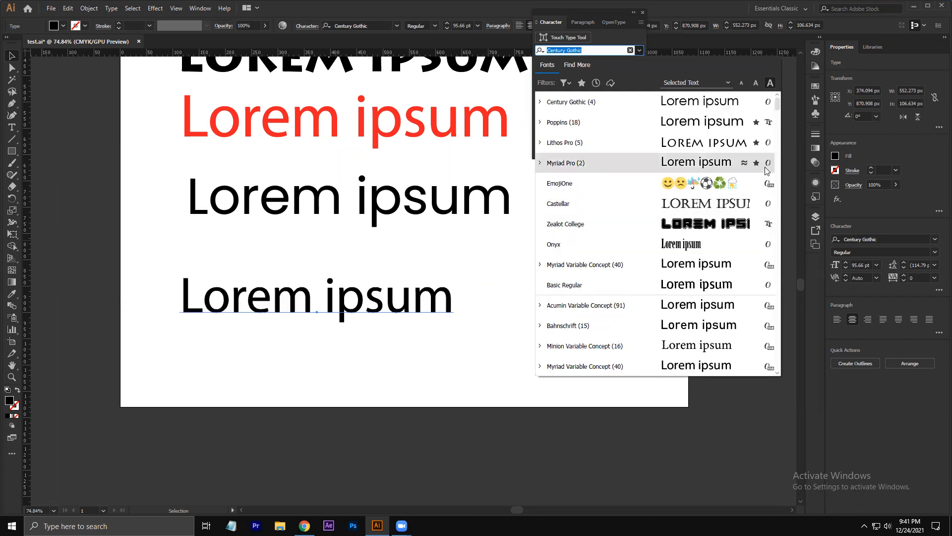
pyautogui.scroll(-2, 767, 181)
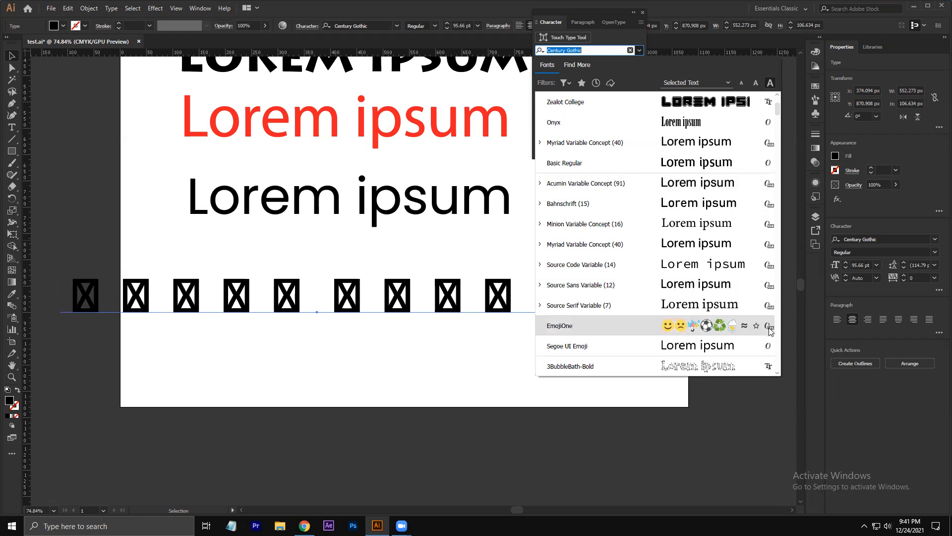
pyautogui.scroll(-2, 764, 329)
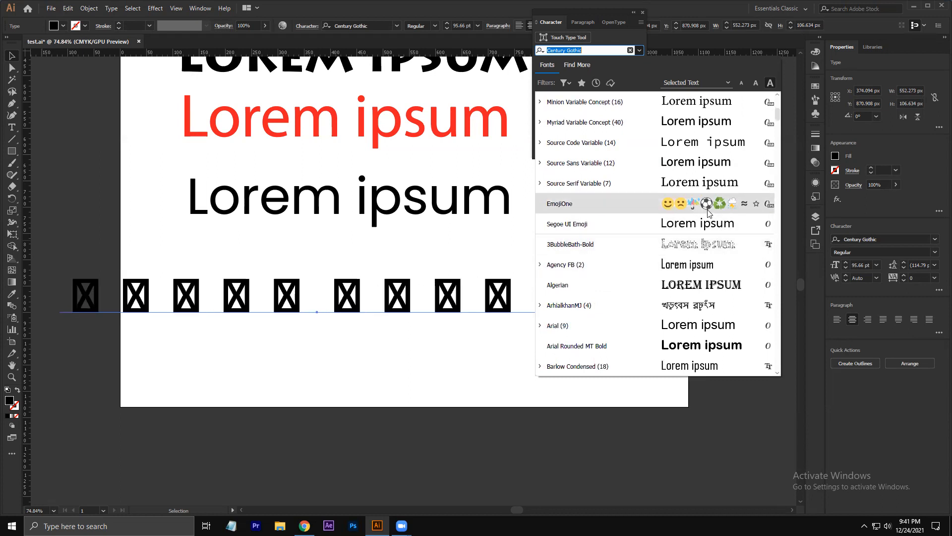
pyautogui.scroll(1, 708, 211)
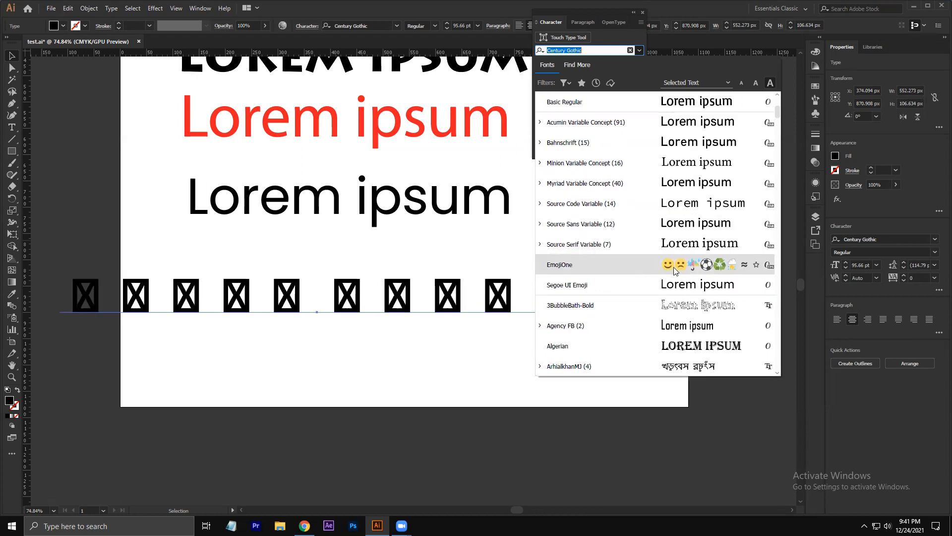
# Apply EmojiOne to the lowest Lorem ipsum text, then close the Glyphs panel and deselect the text
pyautogui.click(624, 270)
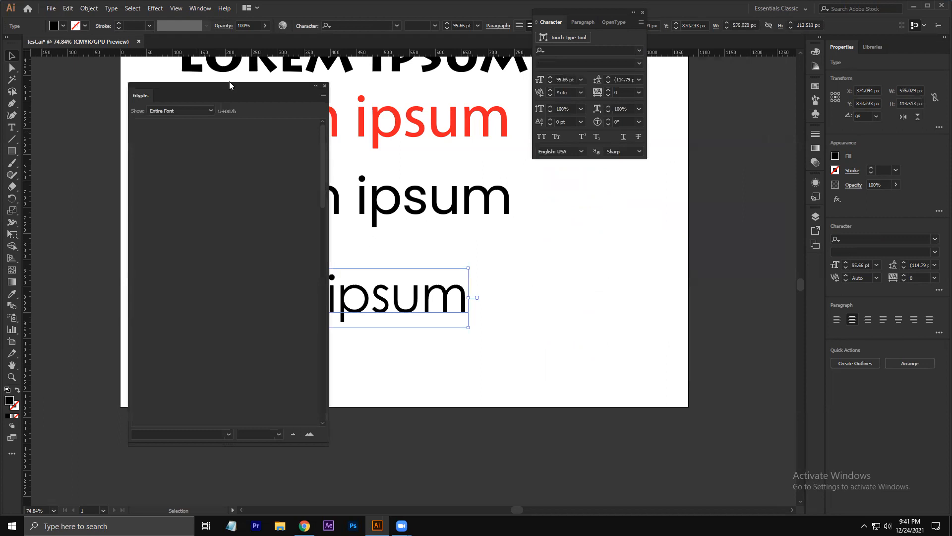
pyautogui.click(325, 85)
pyautogui.click(536, 262)
# Apply Acumin Variable Concept to the Poppins Lorem ipsum text
pyautogui.click(457, 209)
pyautogui.click(639, 50)
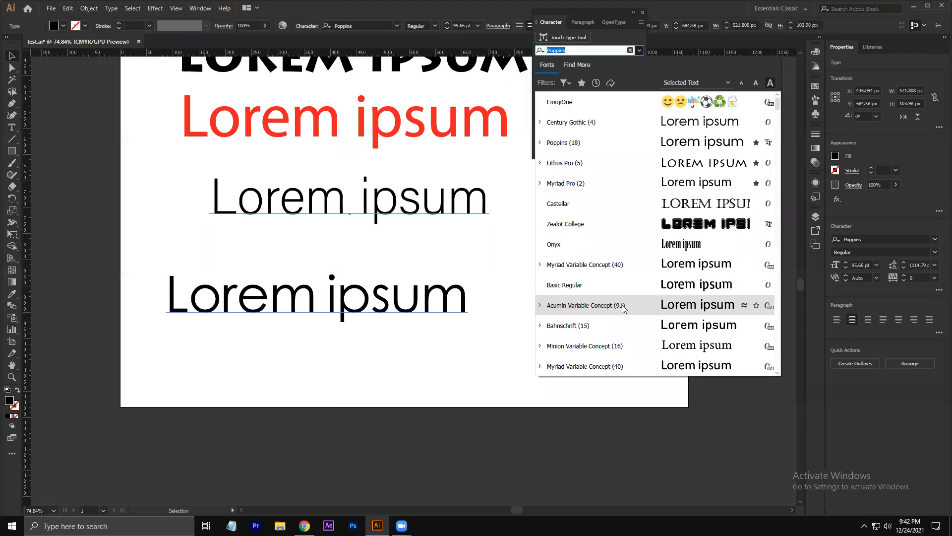
pyautogui.click(601, 304)
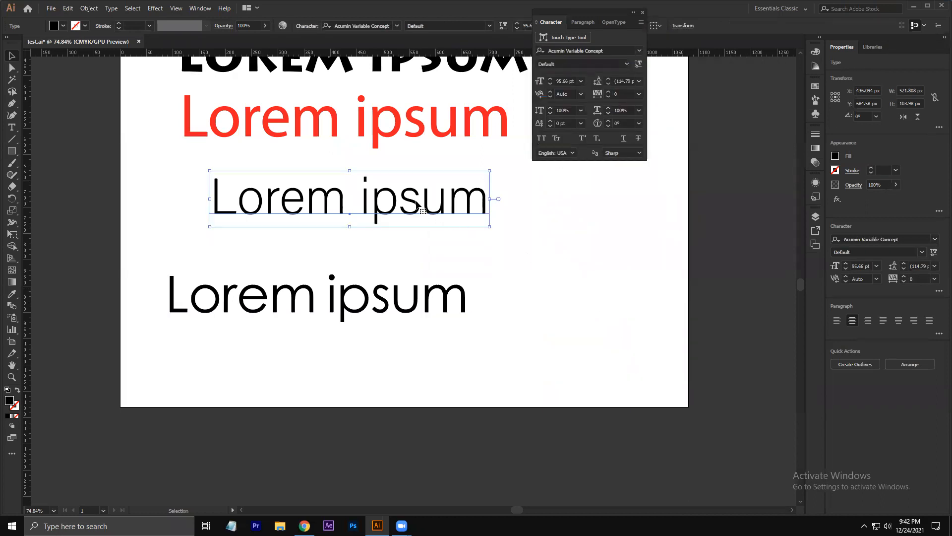
# Delete the lowest, the red and the bold uppercase Lorem ipsum texts, keeping only the Acumin Variable Concept one
pyautogui.click(380, 300)
pyautogui.press('Delete')
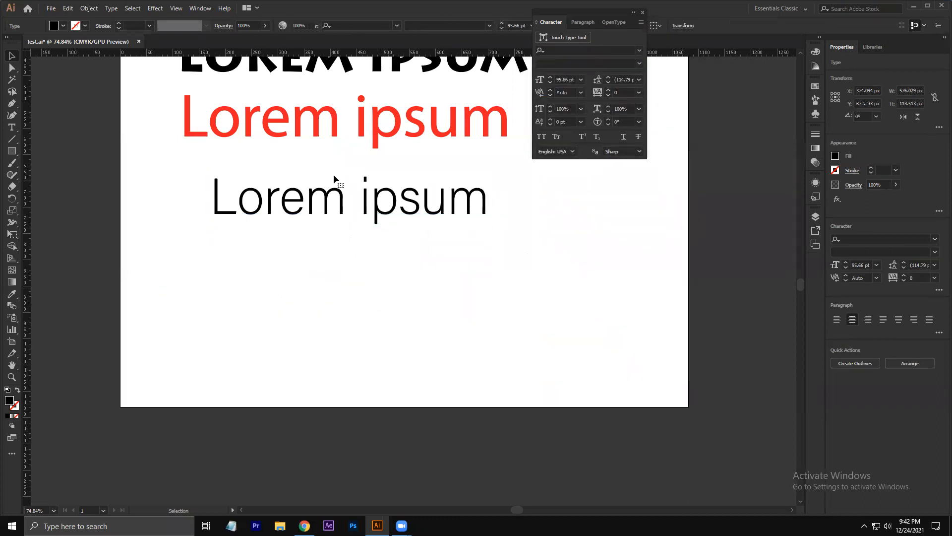
pyautogui.click(340, 128)
pyautogui.press('Delete')
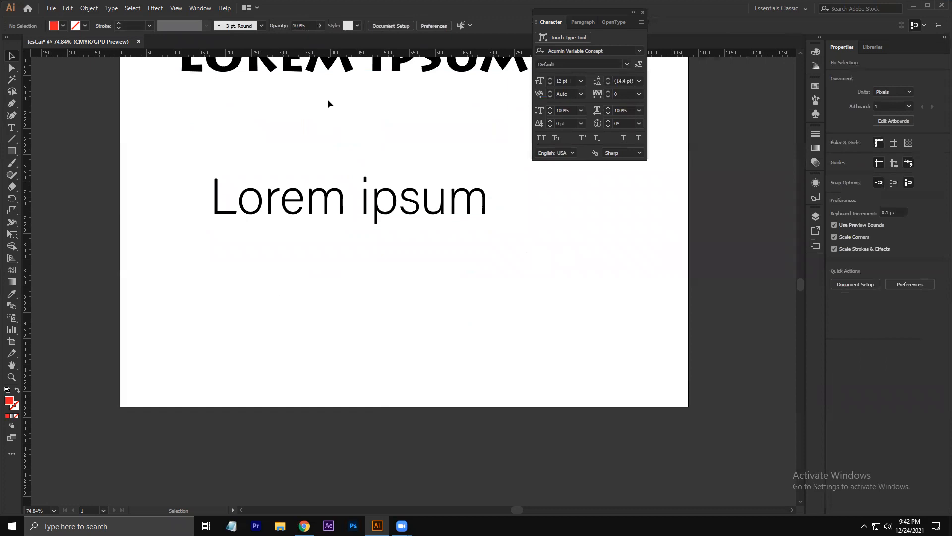
pyautogui.click(337, 63)
pyautogui.press('Delete')
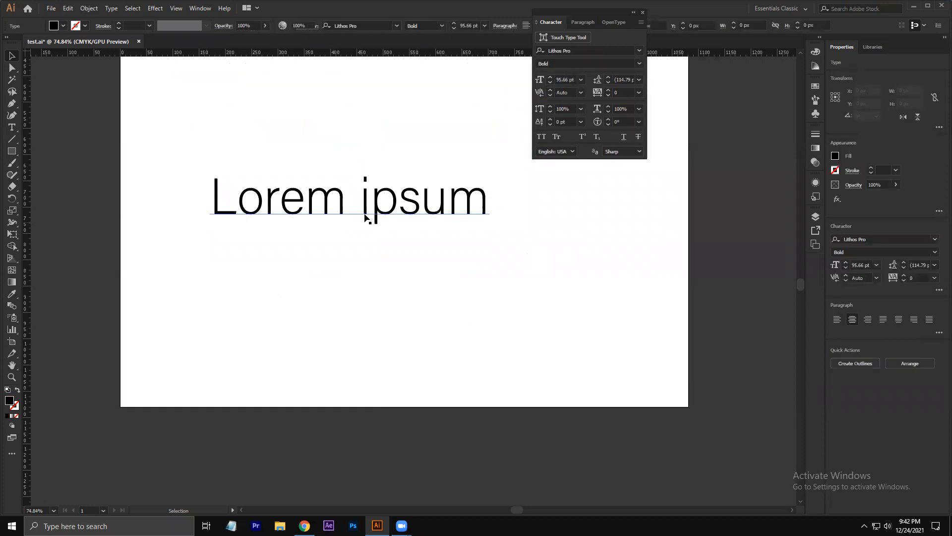
# Look at the font list for the remaining text without applying another font, and keep the text selected
pyautogui.click(369, 213)
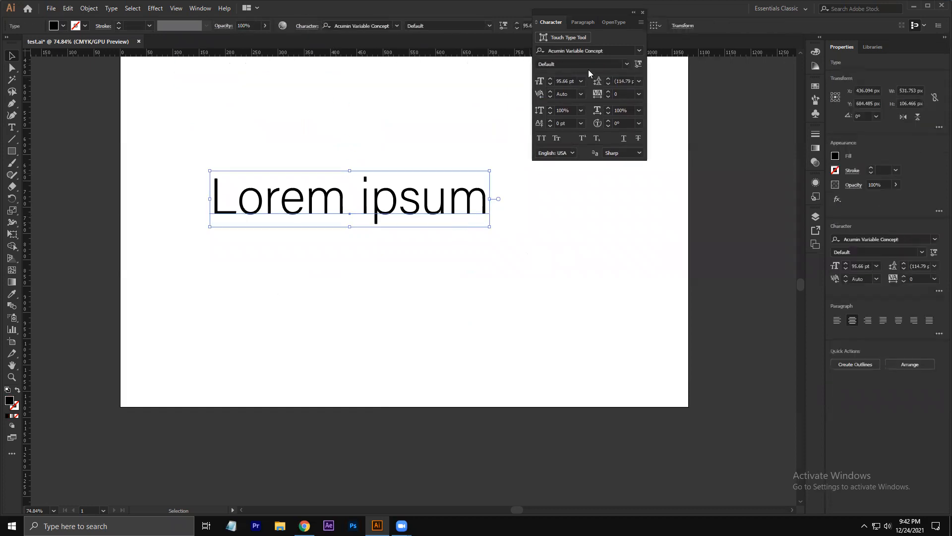
pyautogui.click(639, 50)
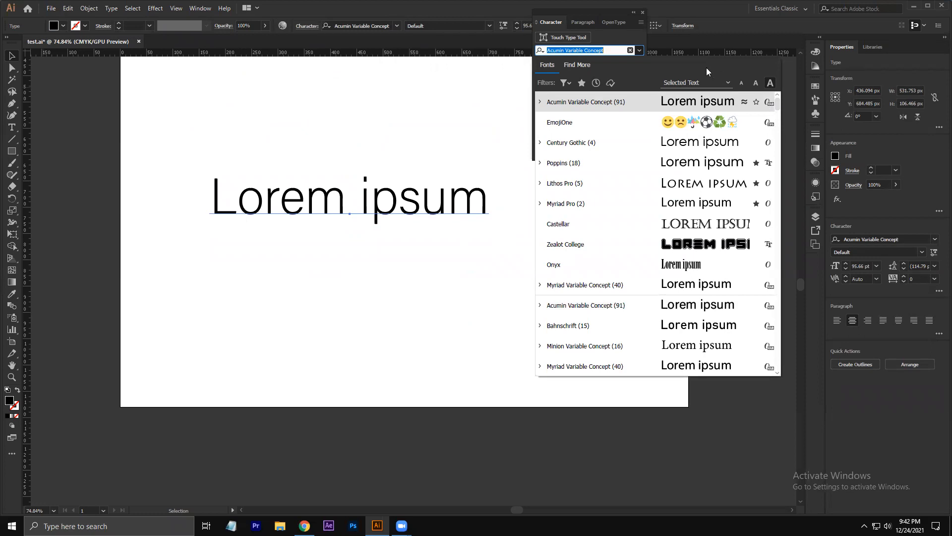
pyautogui.click(452, 120)
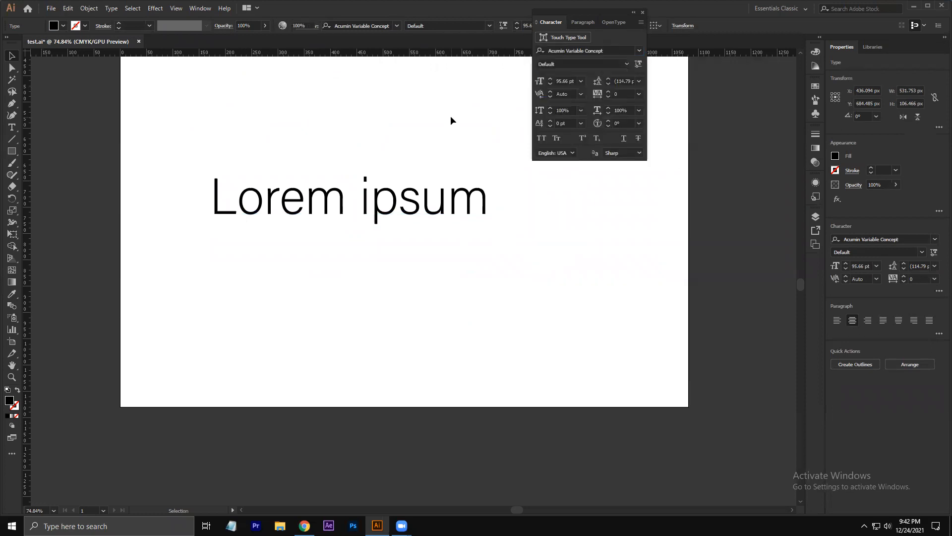
pyautogui.click(435, 209)
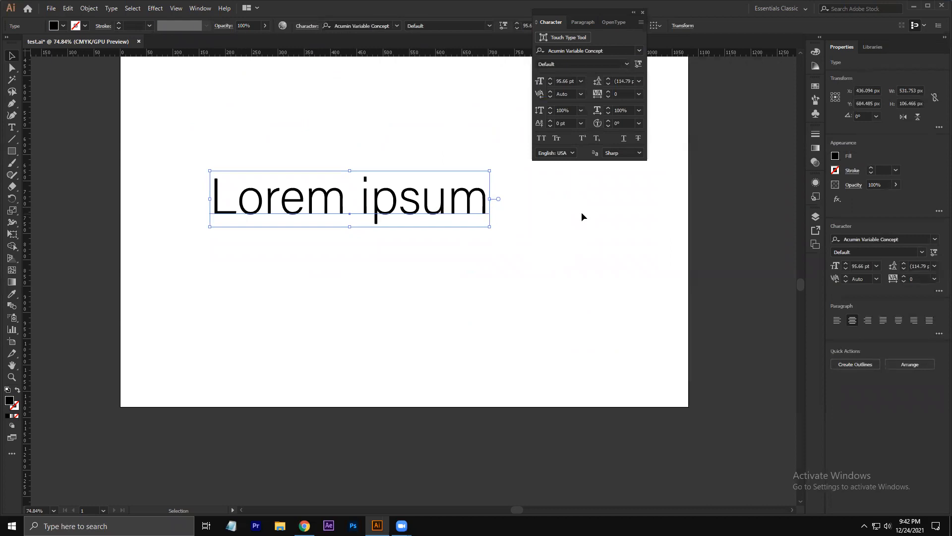
# Set the Acumin Variable Concept text's variable font weight to 524, width to 111 and slant to 4.2
pyautogui.click(639, 67)
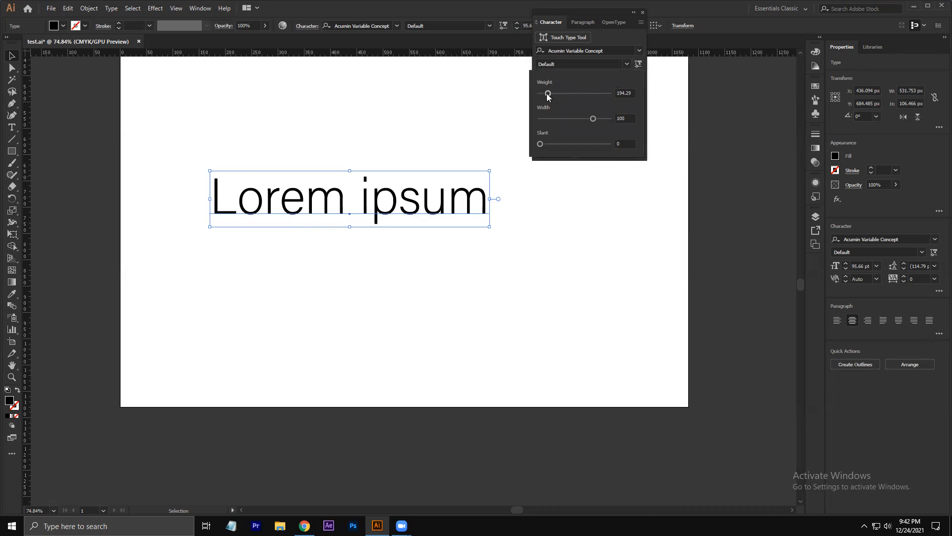
pyautogui.moveTo(547, 94); pyautogui.dragTo(598, 119)
pyautogui.moveTo(540, 144); pyautogui.dragTo(555, 144)
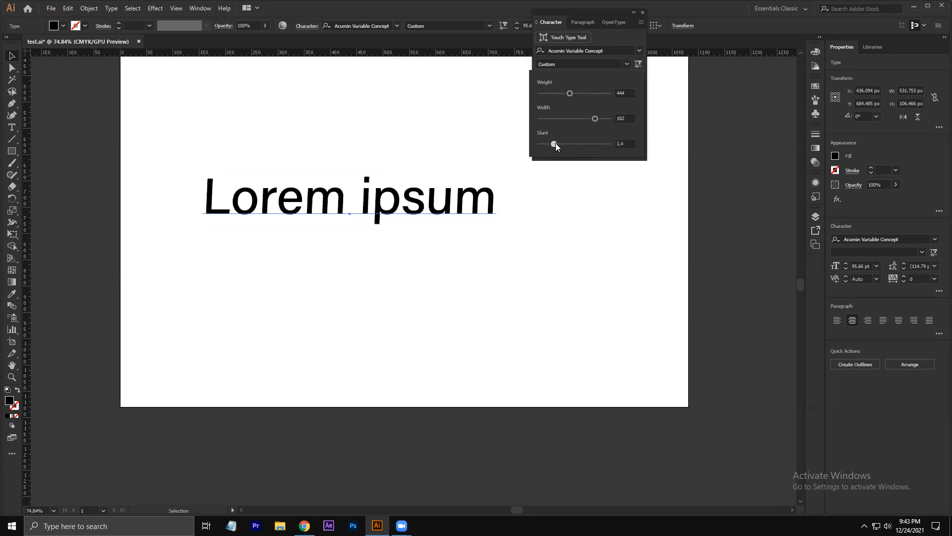
pyautogui.moveTo(584, 156); pyautogui.dragTo(564, 149)
pyautogui.moveTo(593, 118); pyautogui.dragTo(571, 118)
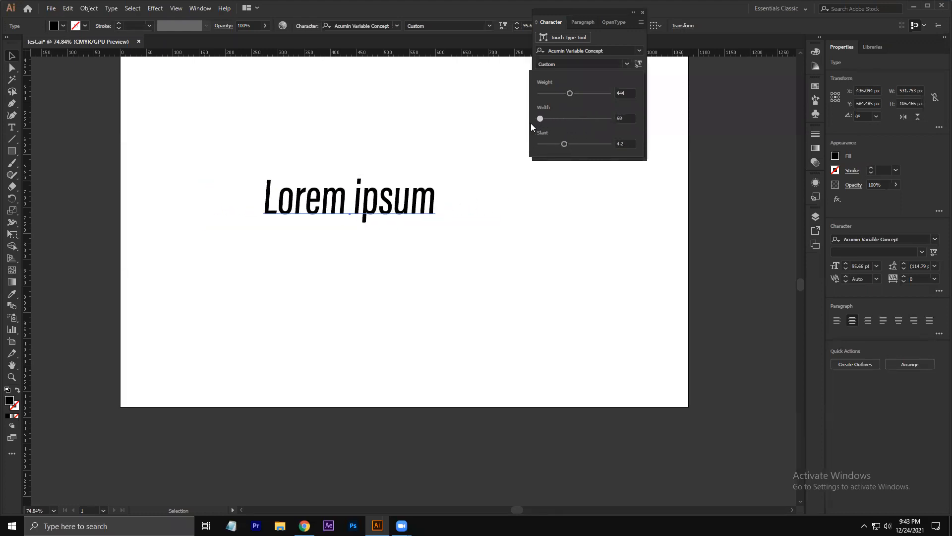
pyautogui.moveTo(581, 126); pyautogui.dragTo(603, 128)
pyautogui.moveTo(576, 92)
pyautogui.mouseDown()
pyautogui.moveTo(594, 97)
pyautogui.moveTo(574, 97)
pyautogui.mouseUp()
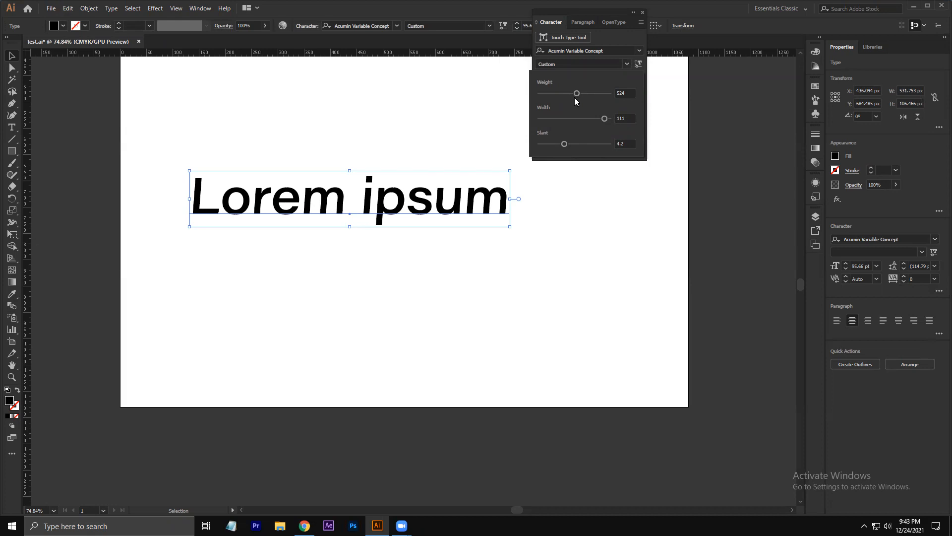
pyautogui.click(453, 123)
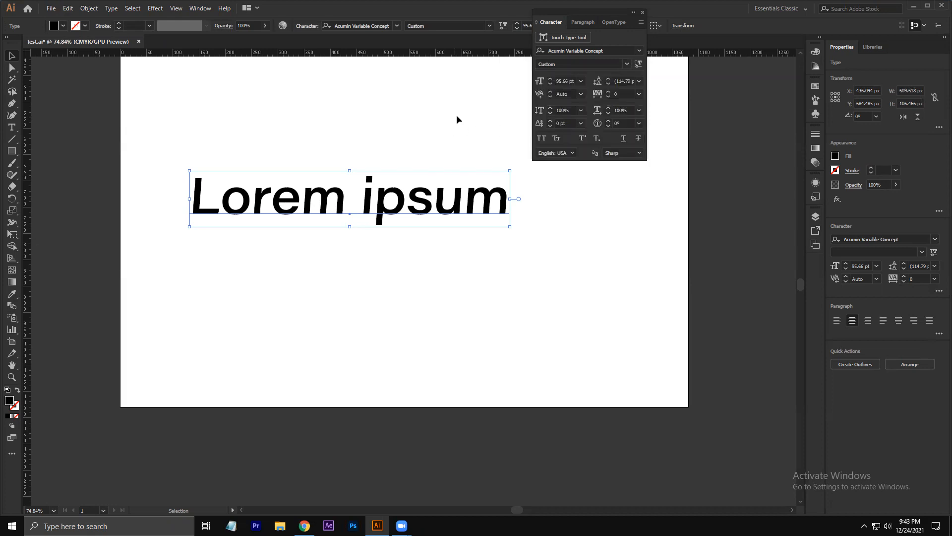
# Apply Source Sans Variable to the Lorem ipsum text, reduce its weight and deselect it
pyautogui.click(640, 50)
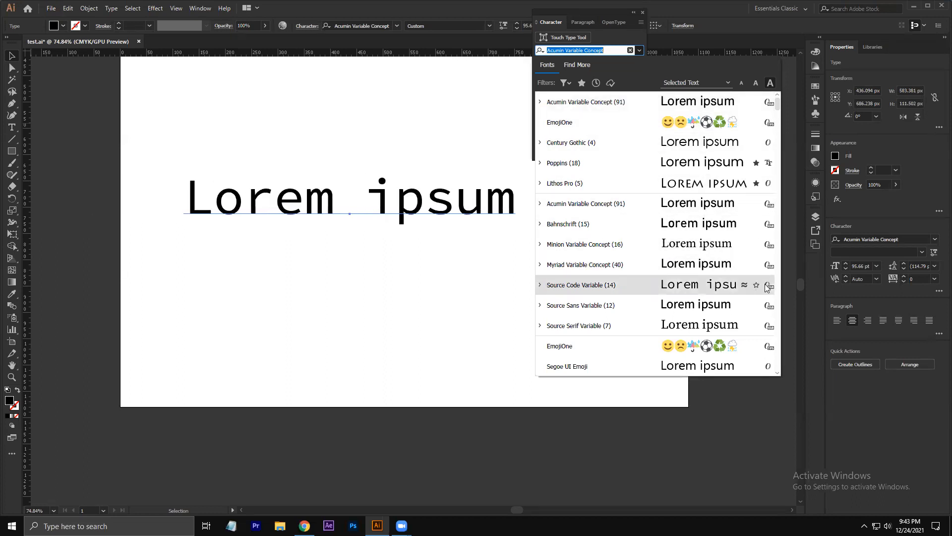
pyautogui.click(724, 306)
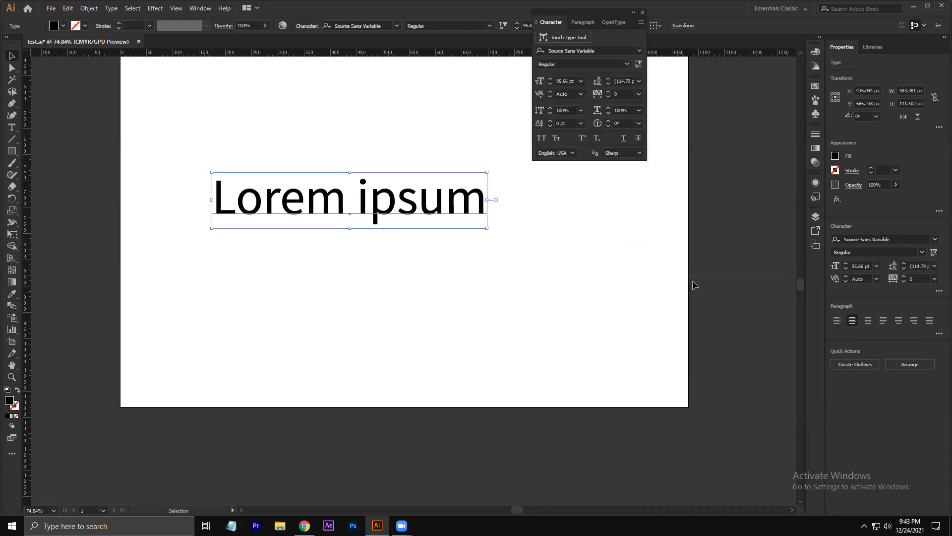
pyautogui.click(639, 63)
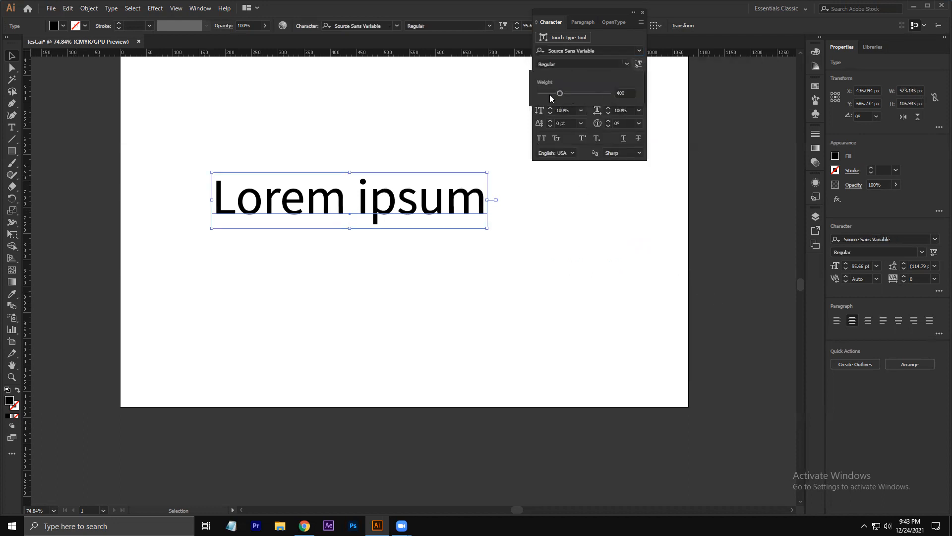
pyautogui.moveTo(559, 95)
pyautogui.mouseDown()
pyautogui.moveTo(606, 96)
pyautogui.moveTo(536, 97)
pyautogui.moveTo(609, 97)
pyautogui.moveTo(548, 98)
pyautogui.mouseUp()
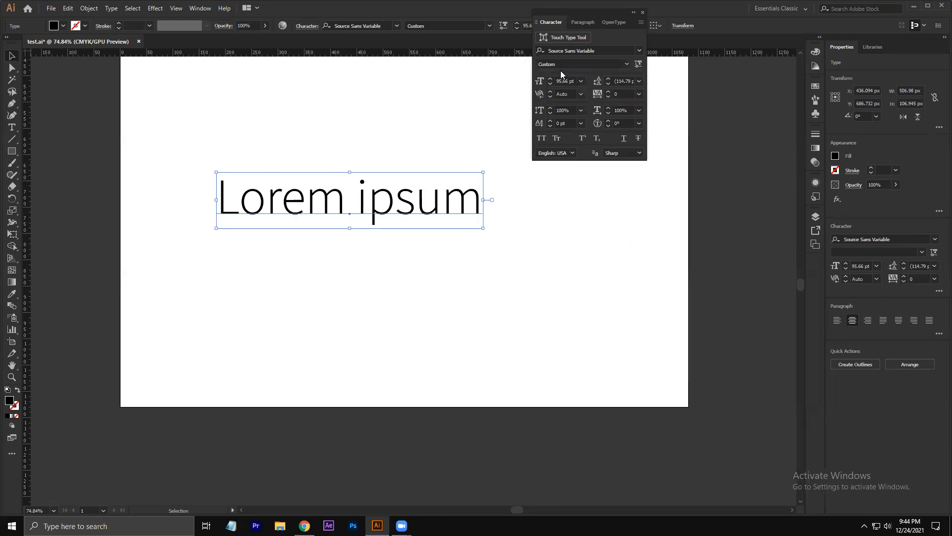
pyautogui.click(629, 50)
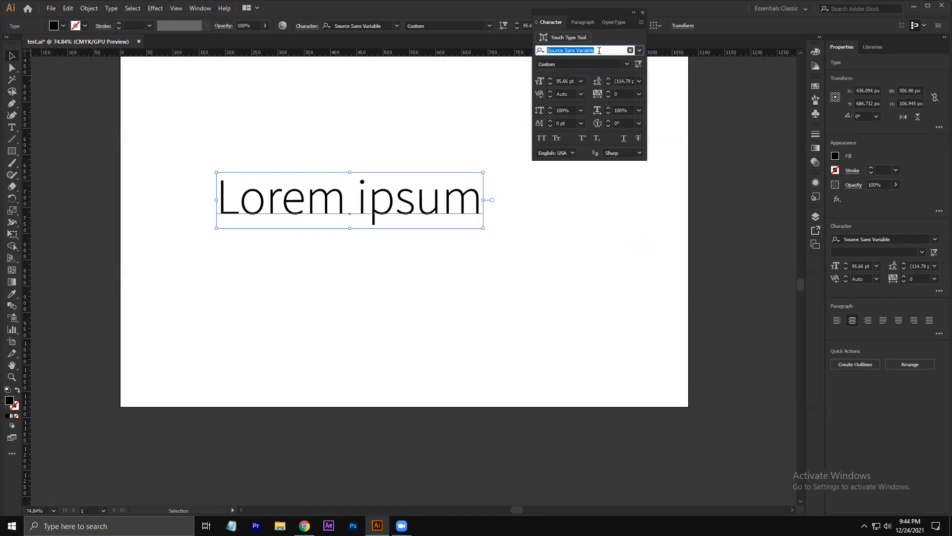
pyautogui.click(560, 248)
# Duplicate the Lorem ipsum text above the original and set the lower text's variable font weight to 298
pyautogui.moveTo(453, 207); pyautogui.dragTo(438, 119)
pyautogui.click(503, 254)
pyautogui.click(461, 182)
pyautogui.click(637, 64)
pyautogui.moveTo(548, 94)
pyautogui.mouseDown()
pyautogui.moveTo(569, 93)
pyautogui.moveTo(542, 100)
pyautogui.moveTo(562, 103)
pyautogui.moveTo(550, 106)
pyautogui.mouseUp()
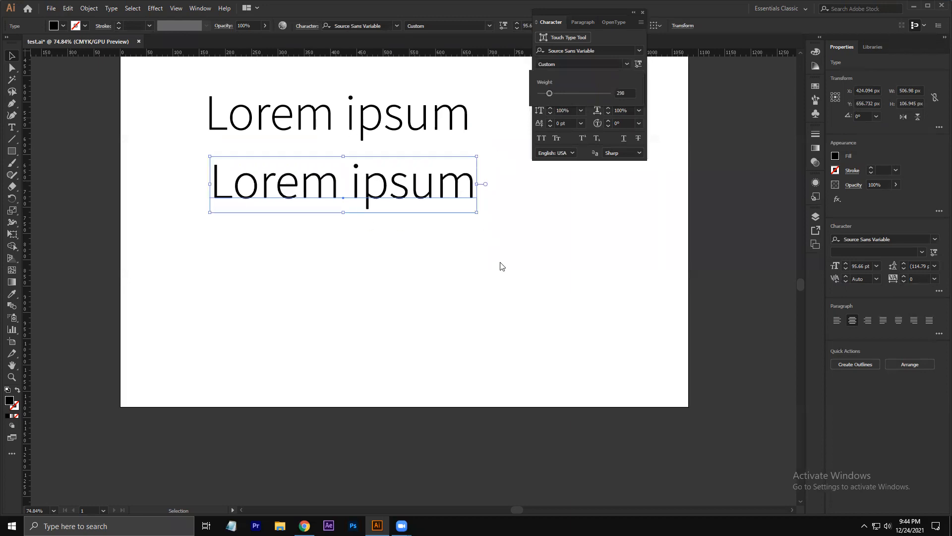
# Preview other fonts such as Source Serif Variable and Arial on the upper Lorem ipsum text without applying one
pyautogui.click(427, 123)
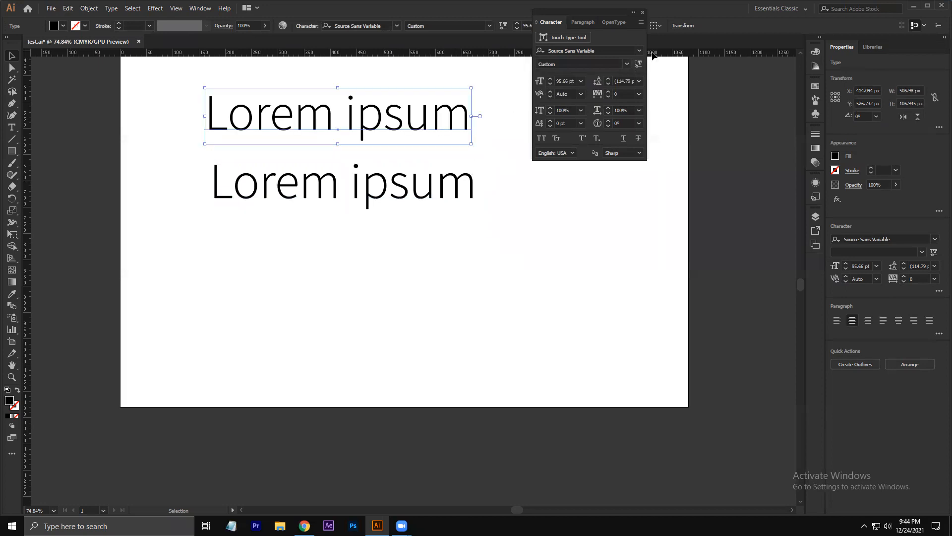
pyautogui.click(639, 51)
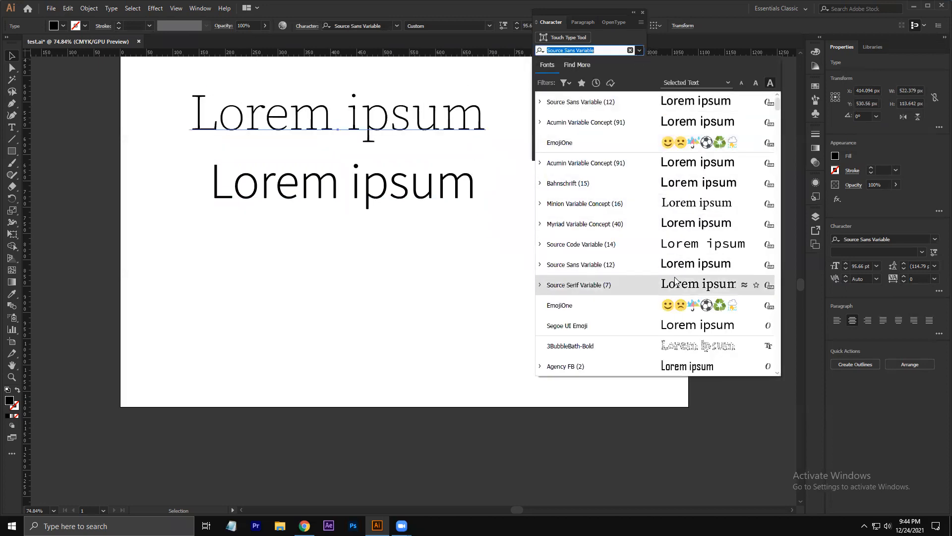
pyautogui.scroll(-5, 675, 285)
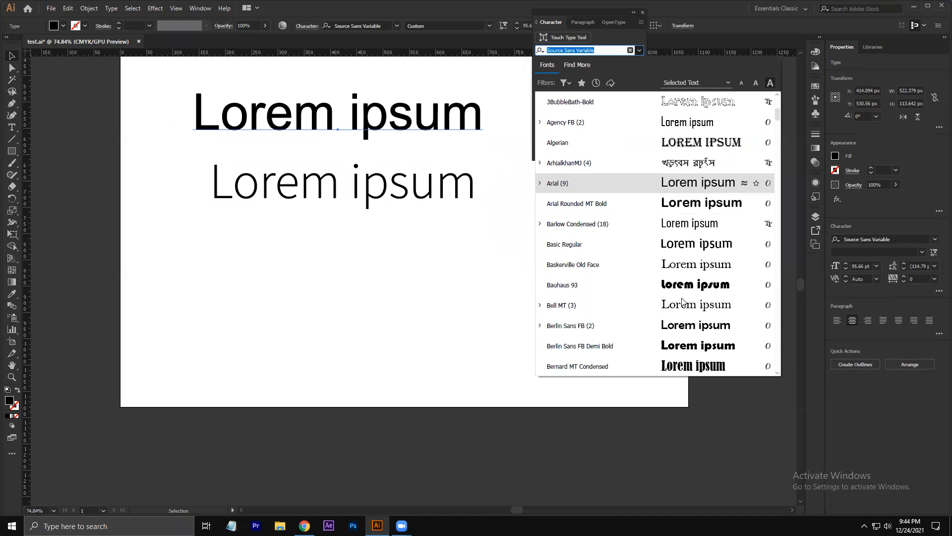
pyautogui.scroll(4, 726, 267)
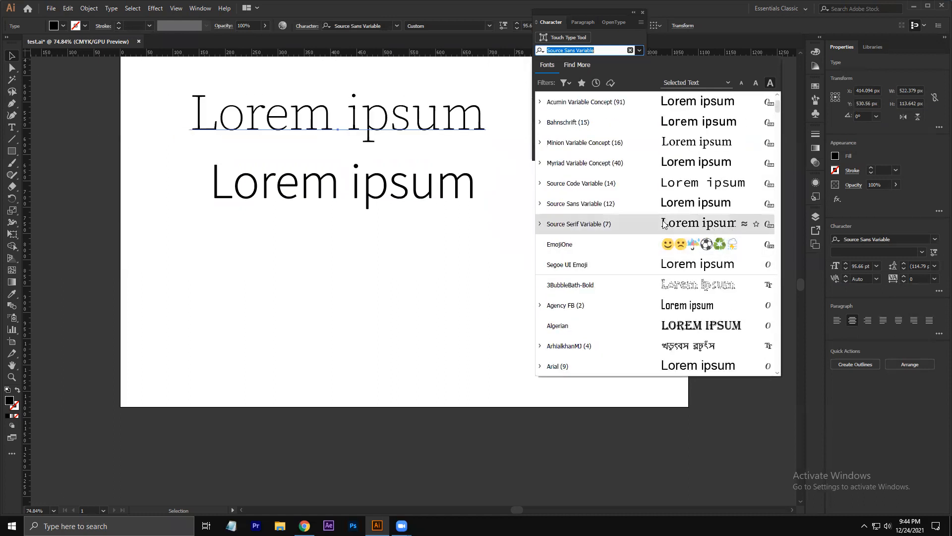
pyautogui.click(299, 284)
# Delete both Lorem ipsum texts and place a new 12 pt Lorem ipsum point text on the upper part of the artboard
pyautogui.moveTo(184, 80); pyautogui.dragTo(470, 234)
pyautogui.press('Delete')
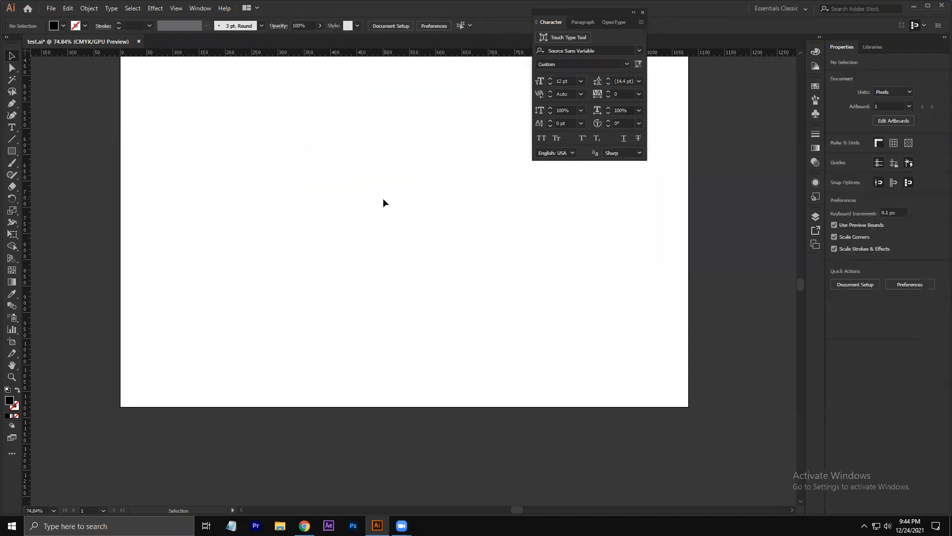
pyautogui.press('t')
pyautogui.click(262, 145)
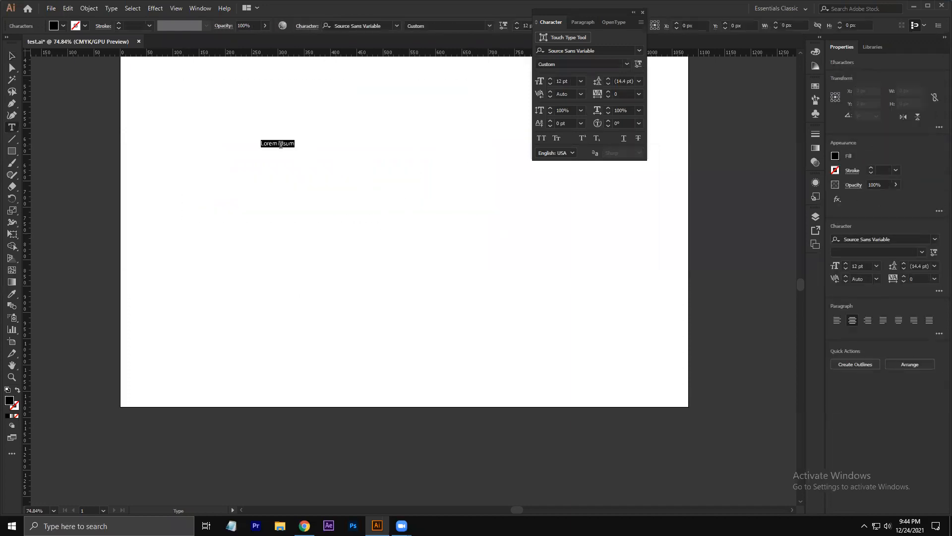
pyautogui.click(13, 57)
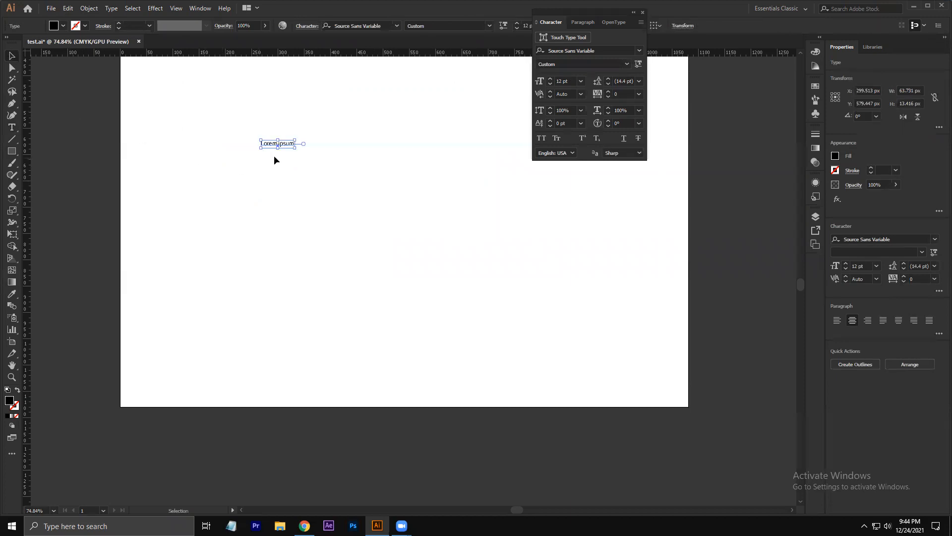
# Scale the Lorem ipsum text up to about 103 pt and move it toward the middle of the artboard
pyautogui.moveTo(294, 148); pyautogui.dragTo(423, 238)
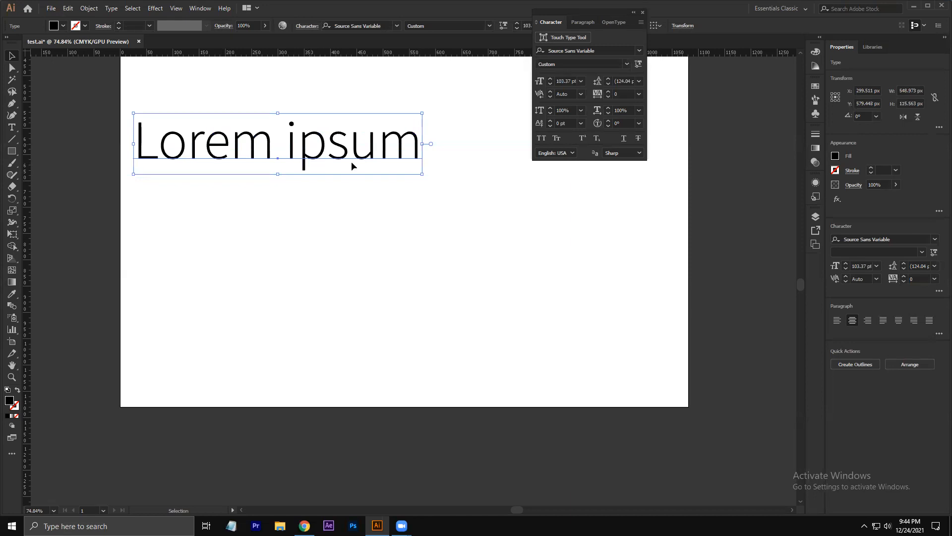
pyautogui.moveTo(351, 162); pyautogui.dragTo(431, 199)
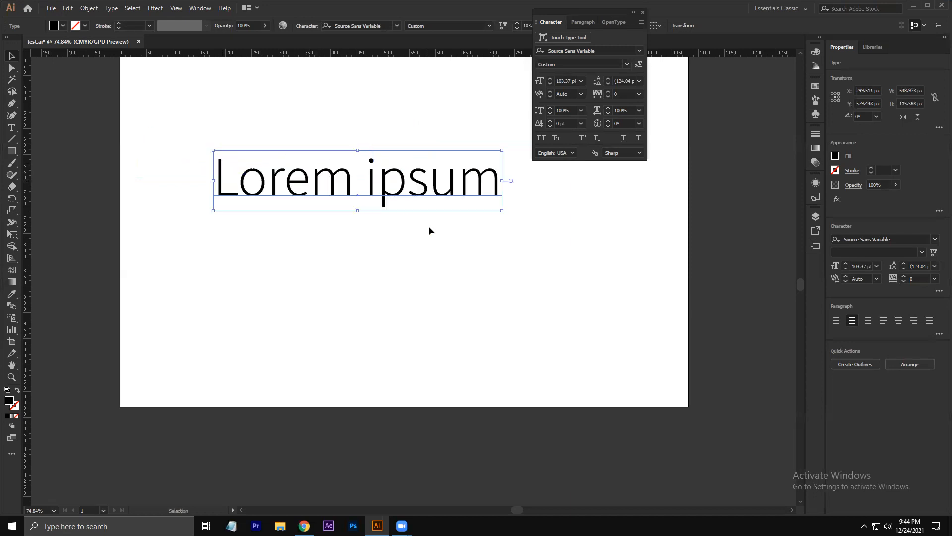
# Preview the named styles of Source Sans Variable, such as Italic, on the Lorem ipsum text without applying one
pyautogui.click(625, 64)
pyautogui.click(622, 43)
pyautogui.click(628, 64)
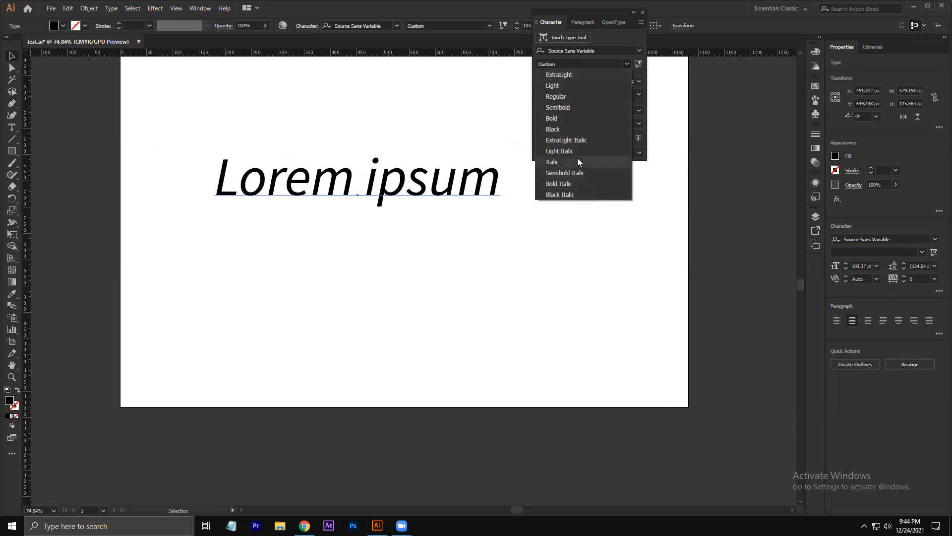
pyautogui.click(430, 102)
# Increase the variable font weight of the Lorem ipsum text and preview named styles such as Light
pyautogui.click(638, 63)
pyautogui.click(568, 94)
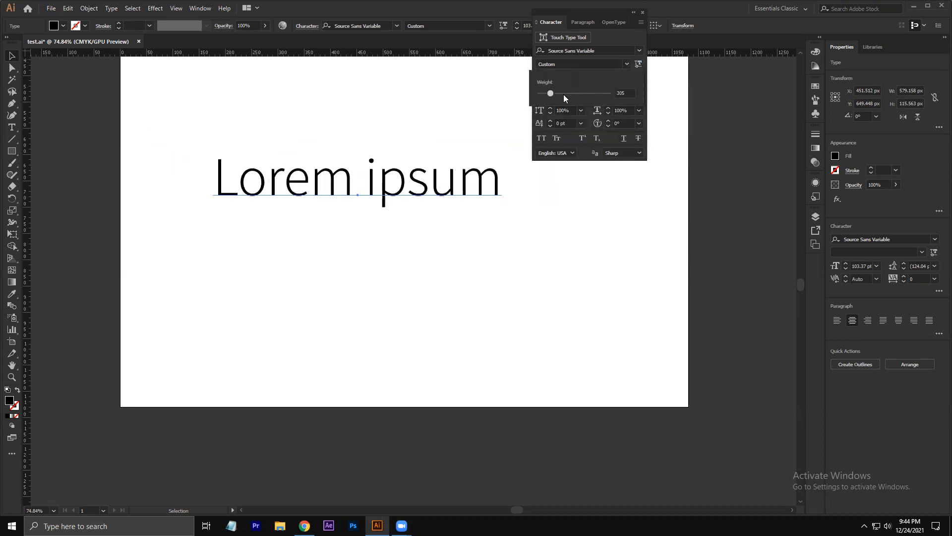
pyautogui.click(627, 65)
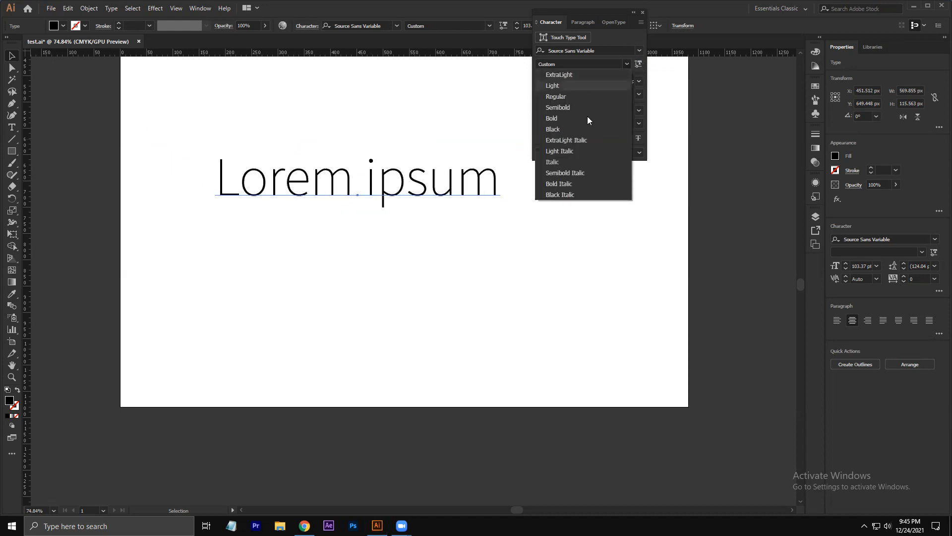
pyautogui.click(587, 225)
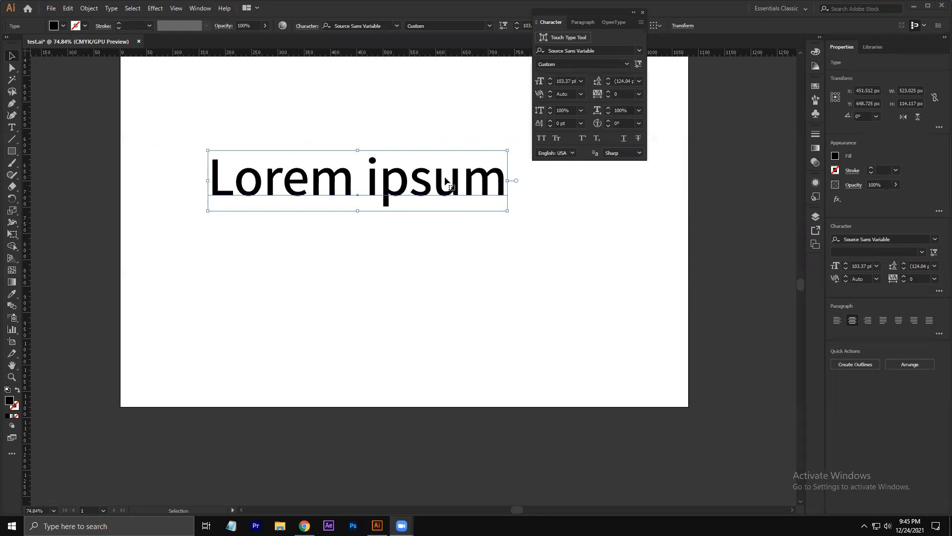
pyautogui.click(627, 64)
pyautogui.press('Escape')
# Look up fonts similar to EmojiOne, return to the full font list and show its samples at medium size
pyautogui.click(640, 50)
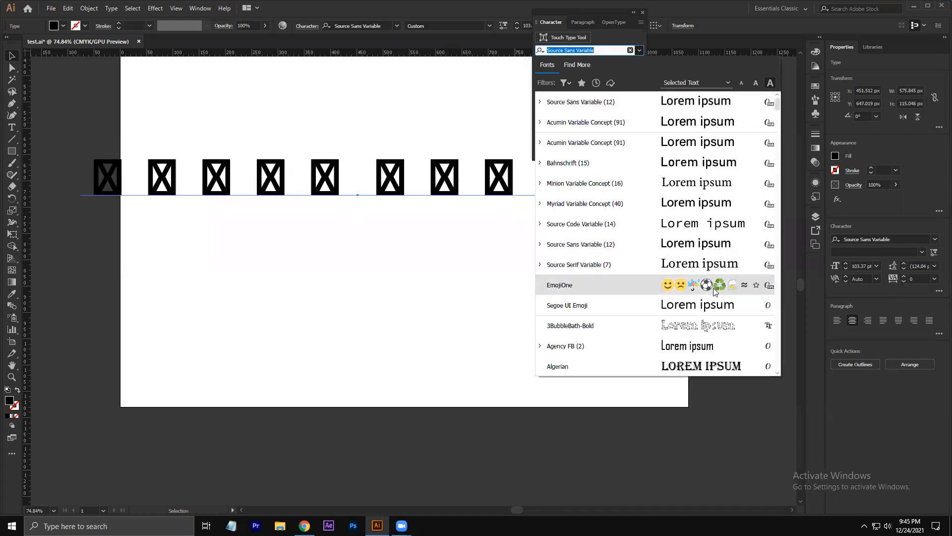
pyautogui.click(743, 285)
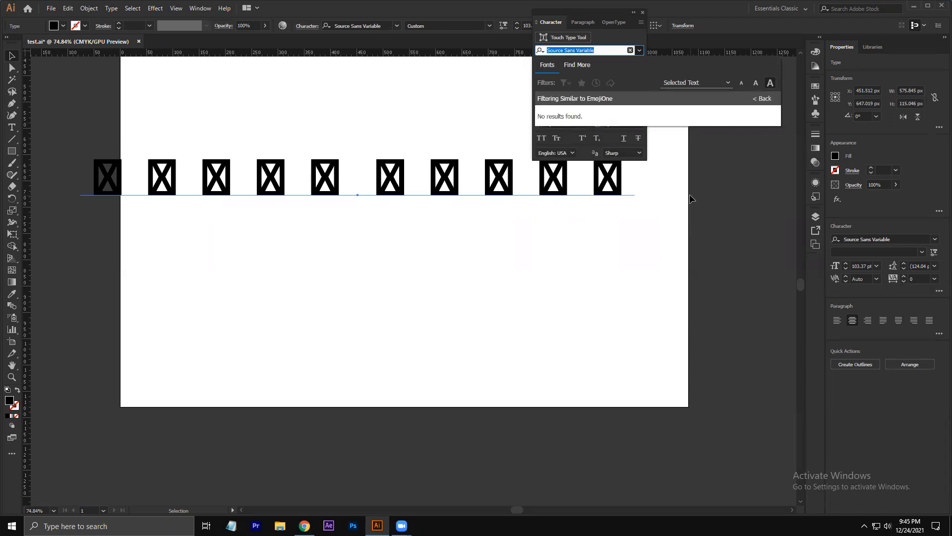
pyautogui.click(761, 97)
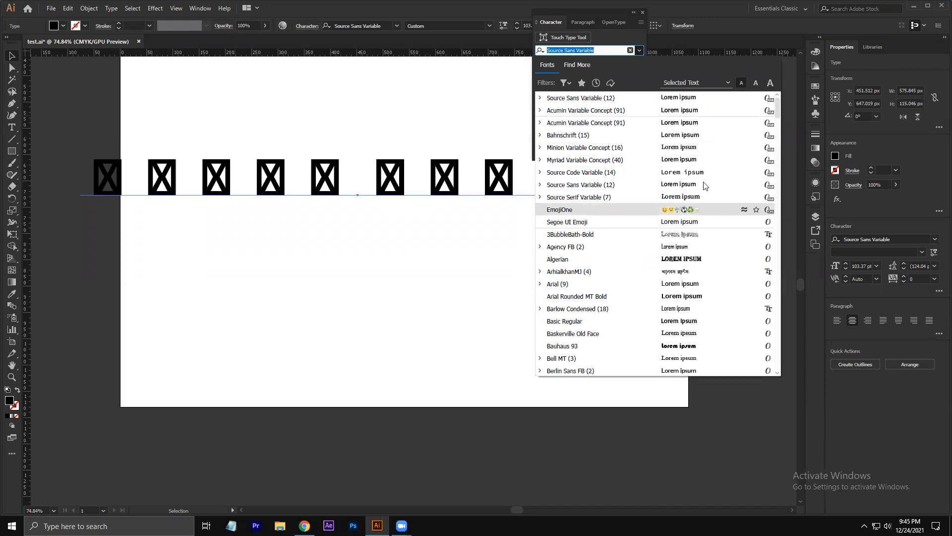
pyautogui.click(756, 84)
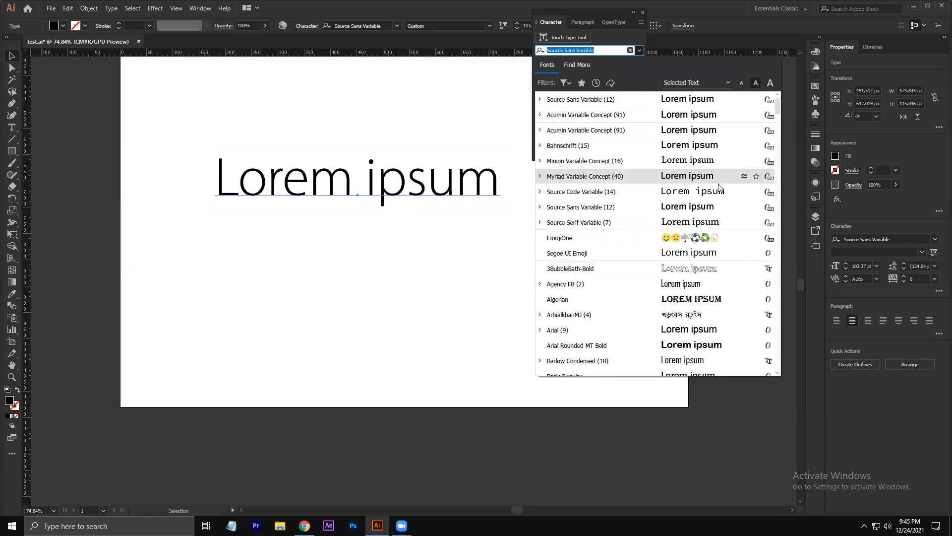
# Browse the installed fonts, apply Trajan Color to the Lorem ipsum text and deselect it
pyautogui.scroll(-20, 717, 205)
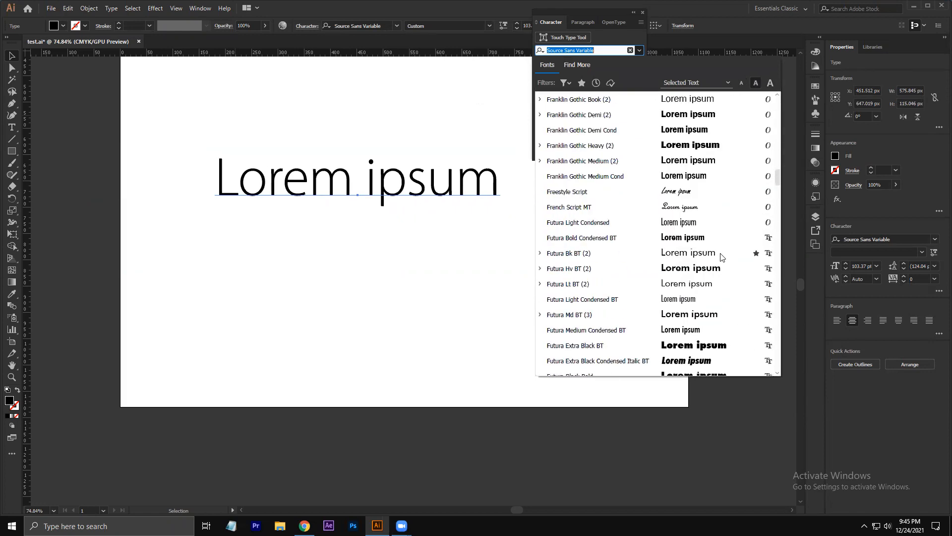
pyautogui.scroll(-15, 719, 238)
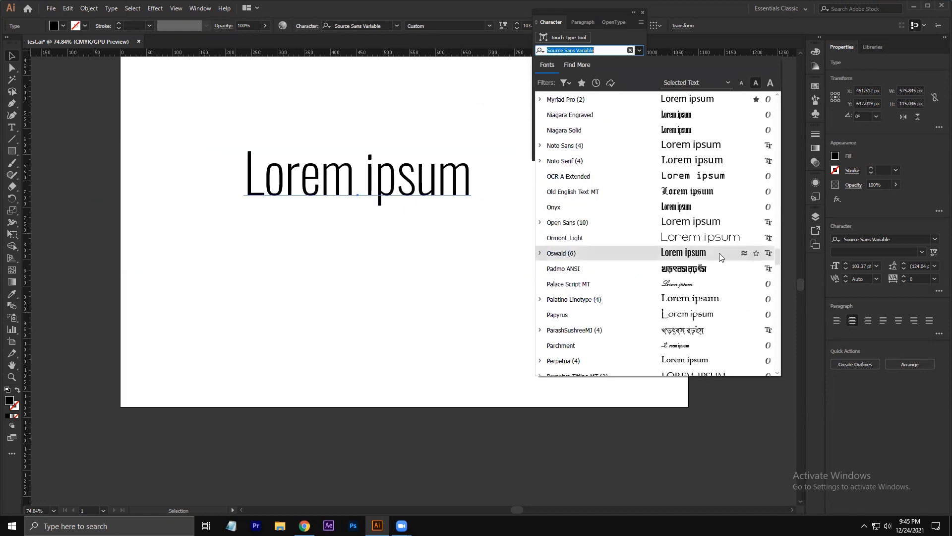
pyautogui.scroll(4, 712, 208)
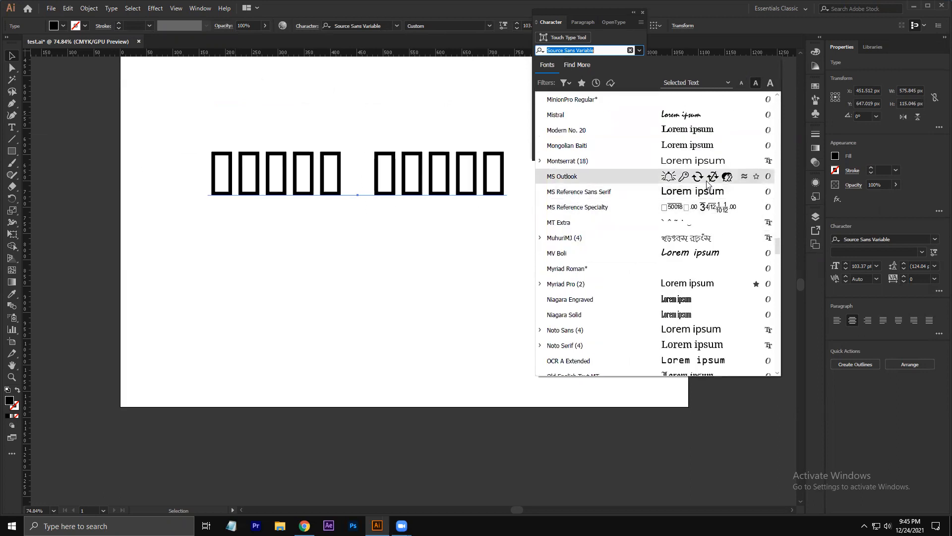
pyautogui.scroll(-16, 708, 184)
pyautogui.scroll(4, 708, 198)
pyautogui.scroll(-20, 709, 198)
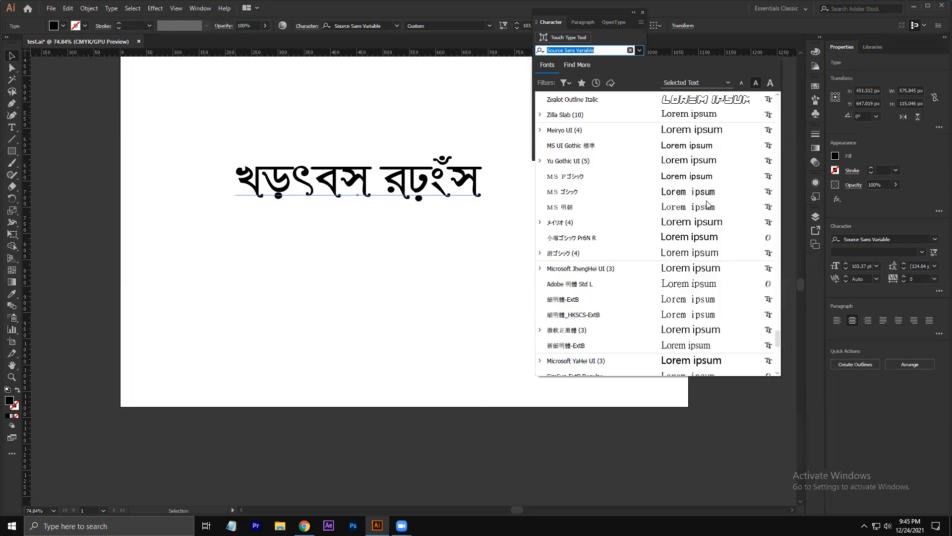
pyautogui.scroll(20, 709, 206)
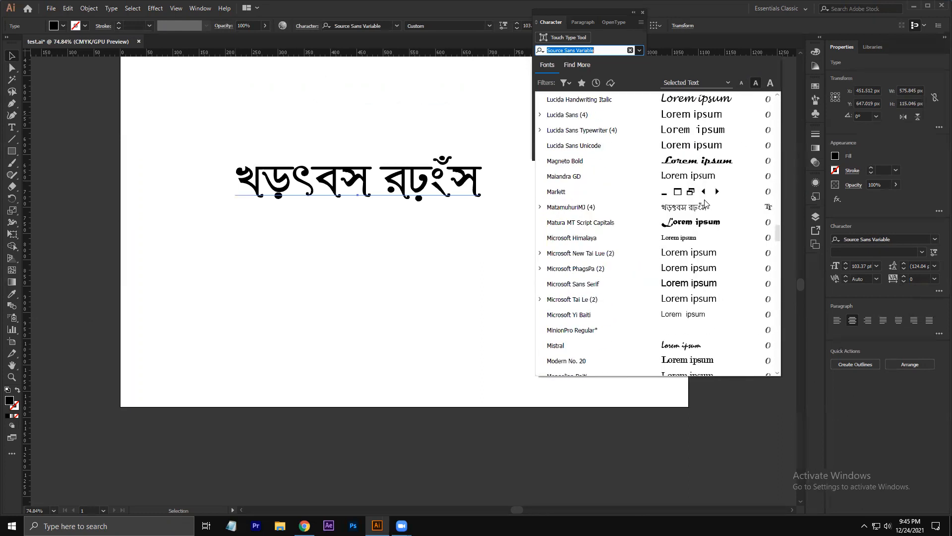
pyautogui.scroll(20, 708, 206)
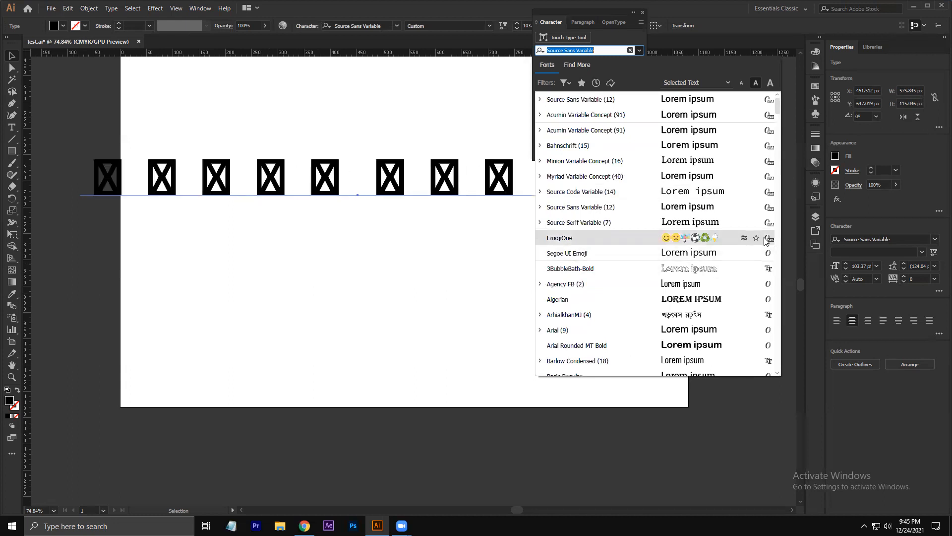
pyautogui.scroll(-15, 764, 298)
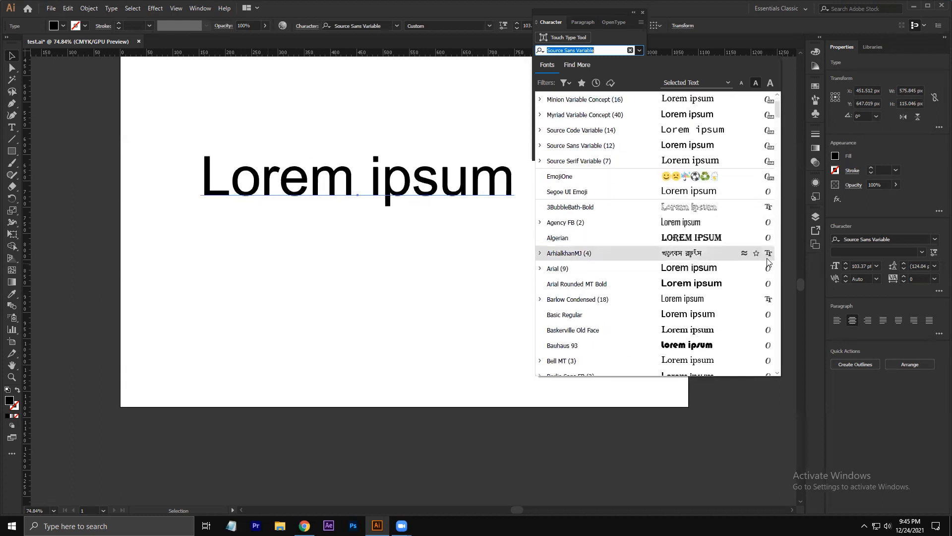
pyautogui.scroll(-20, 763, 296)
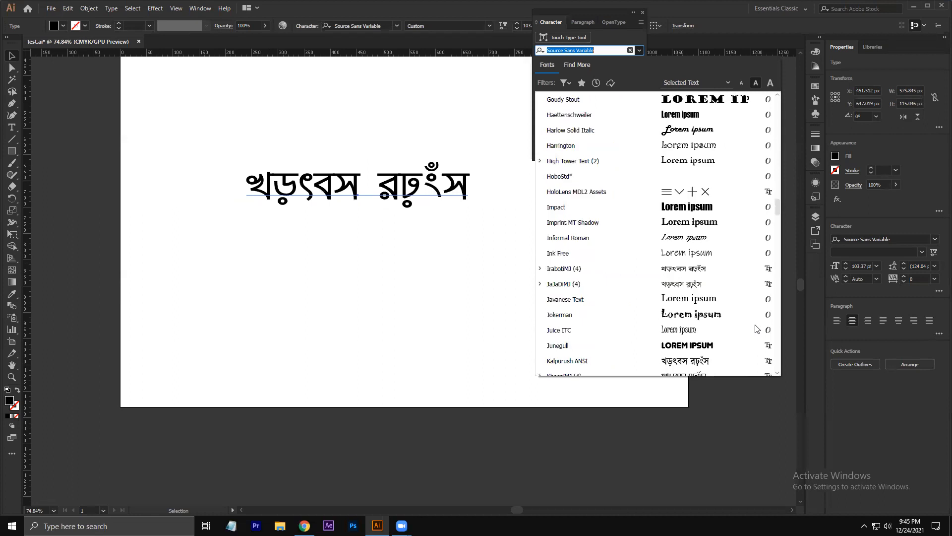
pyautogui.scroll(-20, 756, 327)
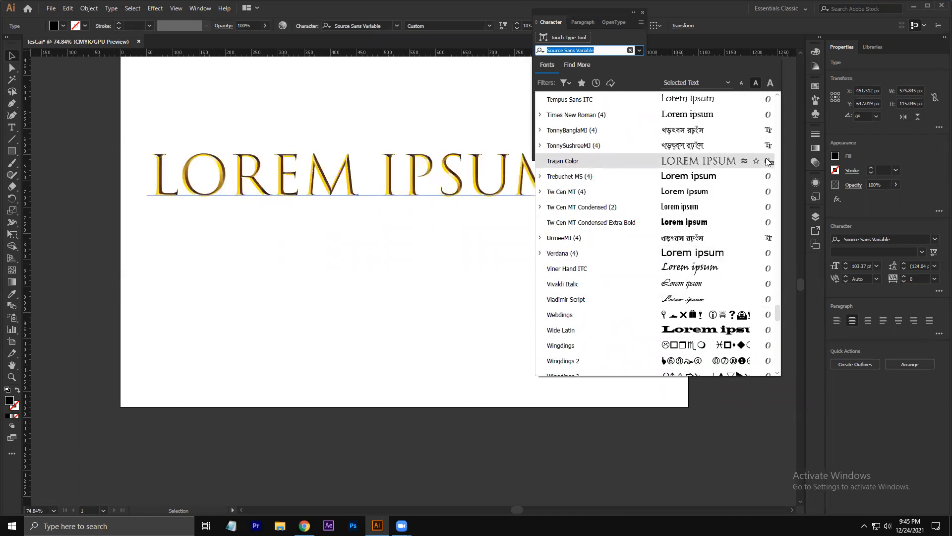
pyautogui.click(744, 163)
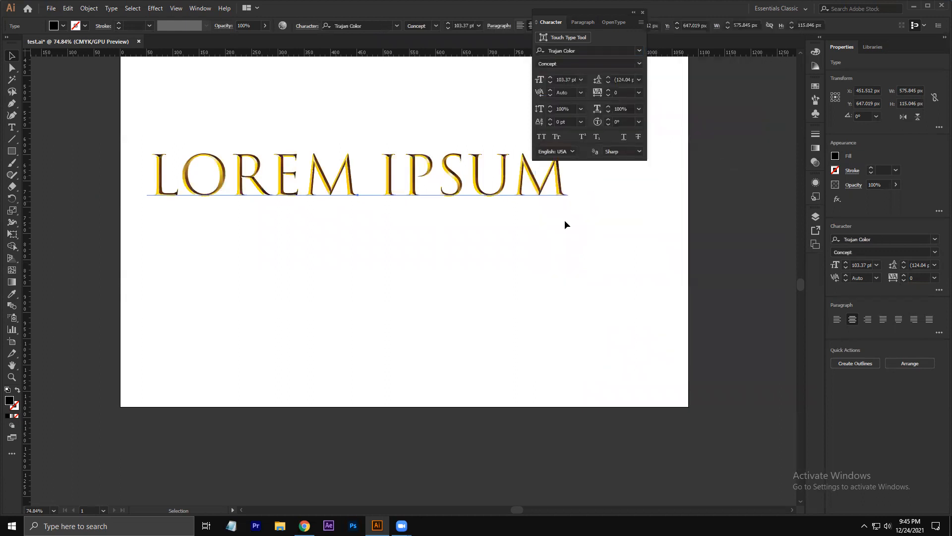
pyautogui.click(523, 248)
# Select the Lorem ipsum text and check which font styles Trajan Color offers
pyautogui.click(455, 162)
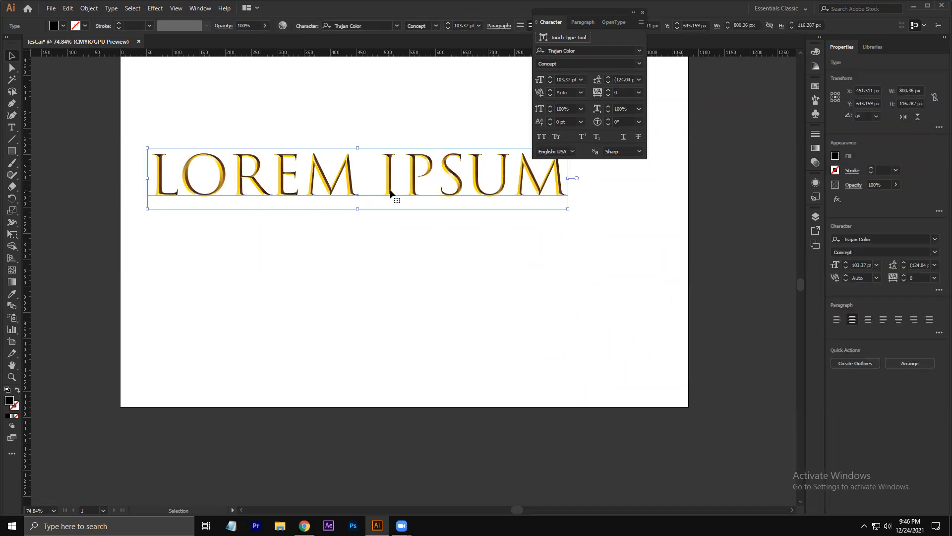
pyautogui.click(640, 63)
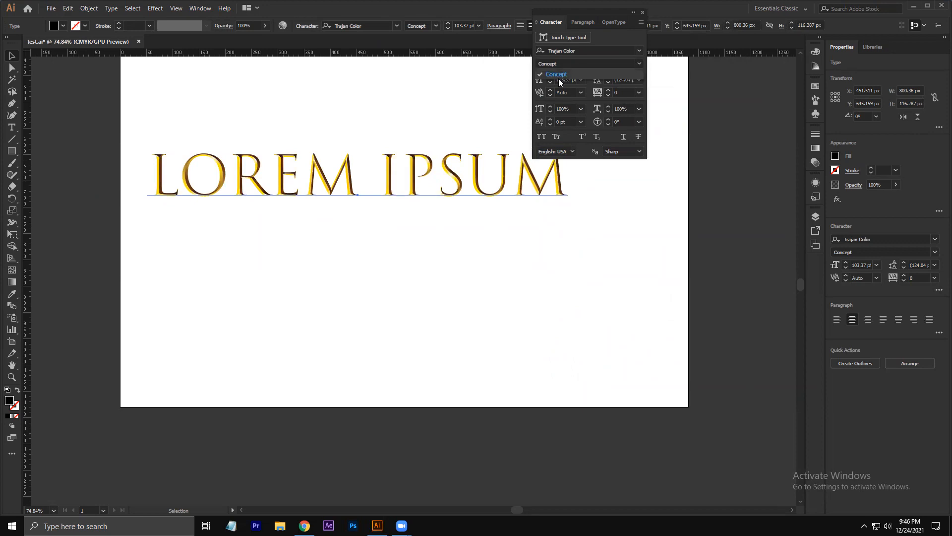
pyautogui.click(683, 85)
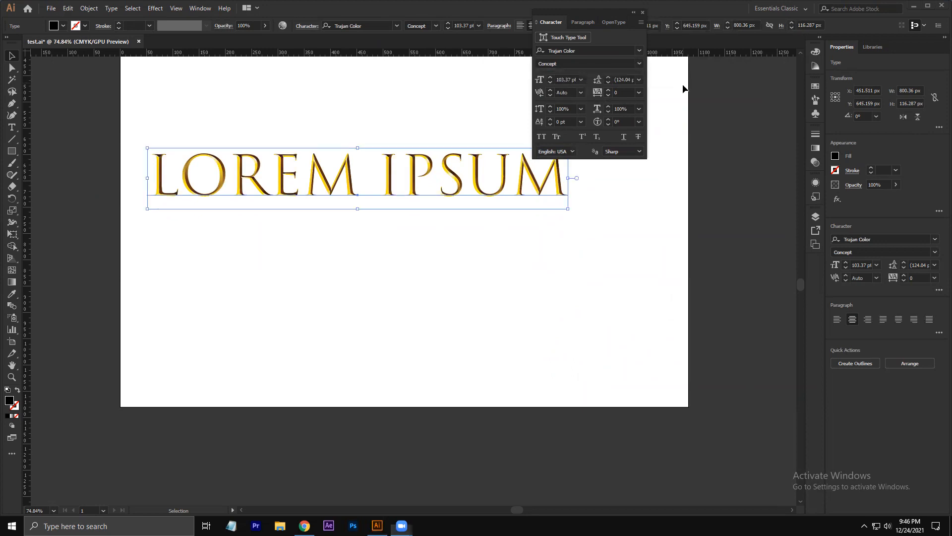
# Select the letter M of Lorem and bring up its full set of alternate glyphs clear of the text
pyautogui.doubleClick(327, 186)
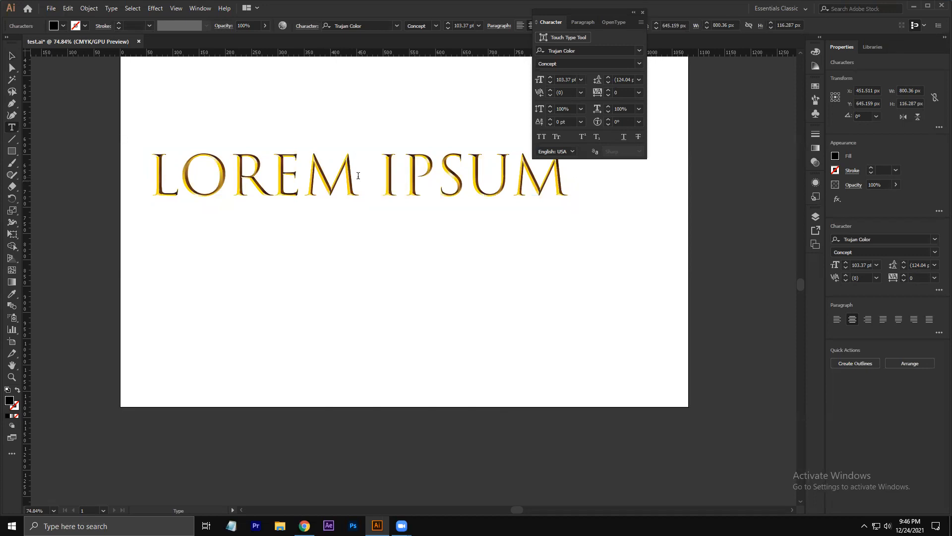
pyautogui.hotkey('shift', 'Left')
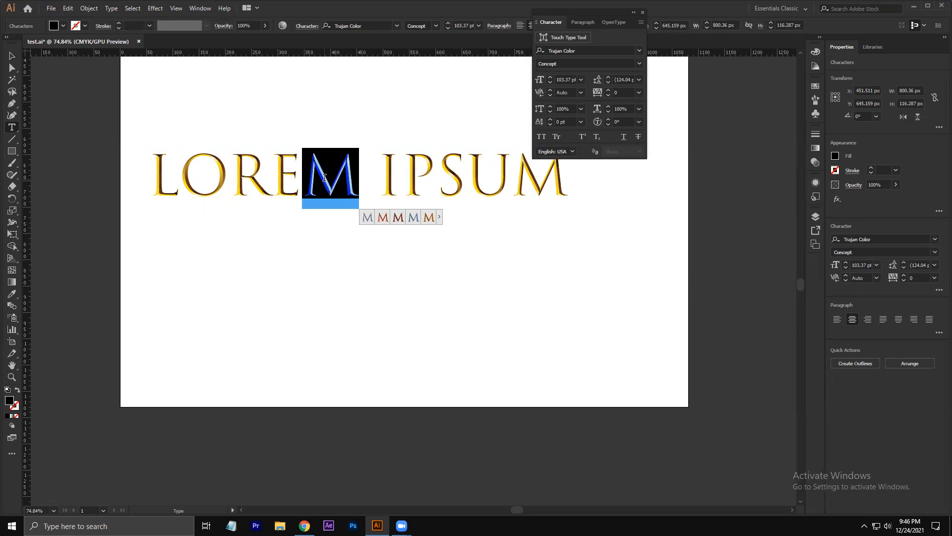
pyautogui.click(413, 218)
pyautogui.click(438, 217)
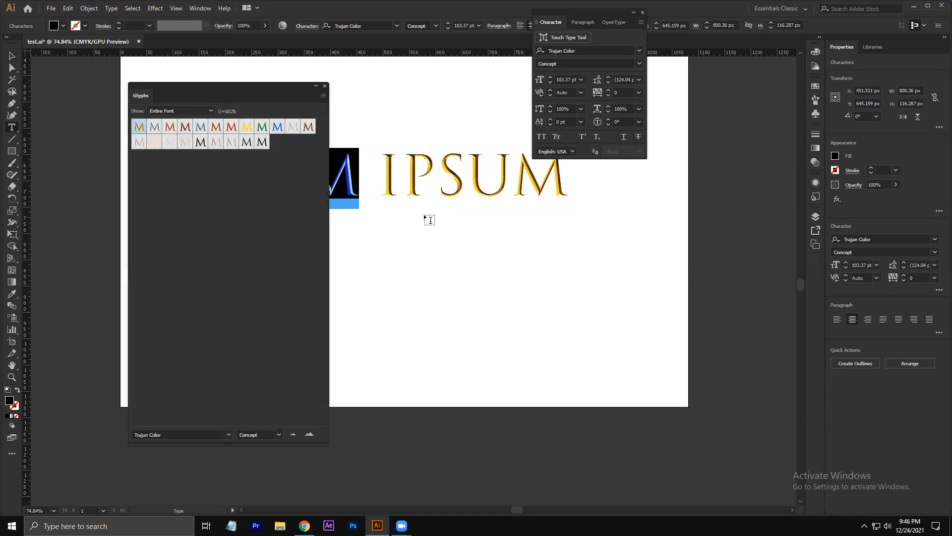
pyautogui.moveTo(247, 87); pyautogui.dragTo(699, 181)
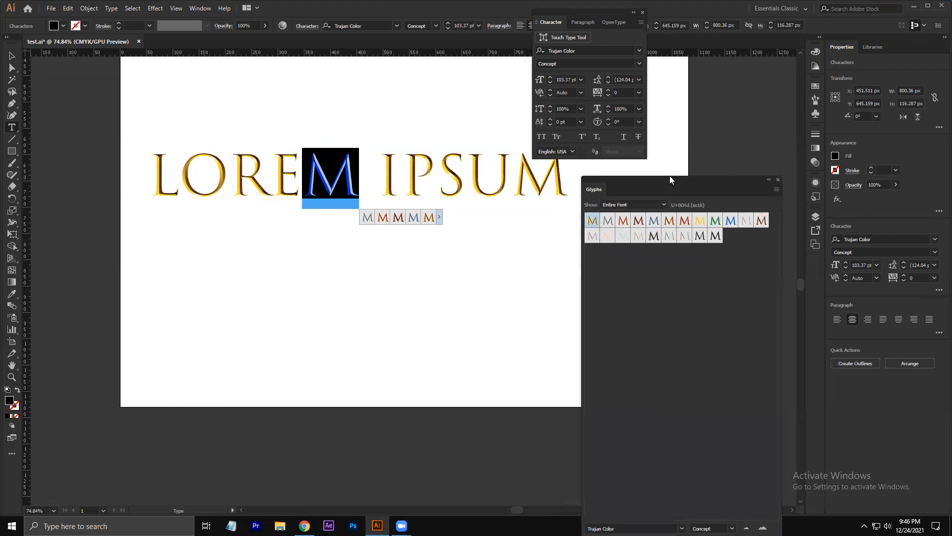
pyautogui.click(112, 9)
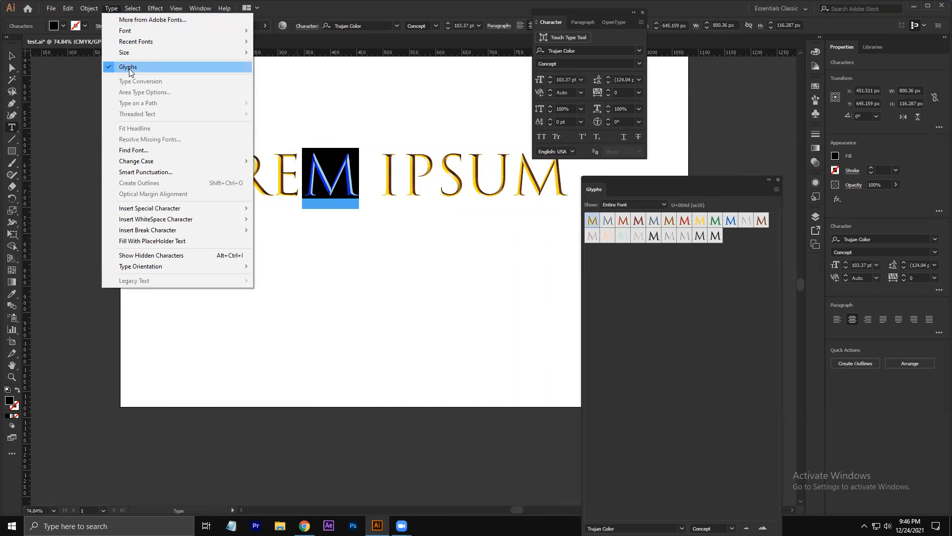
pyautogui.click(608, 224)
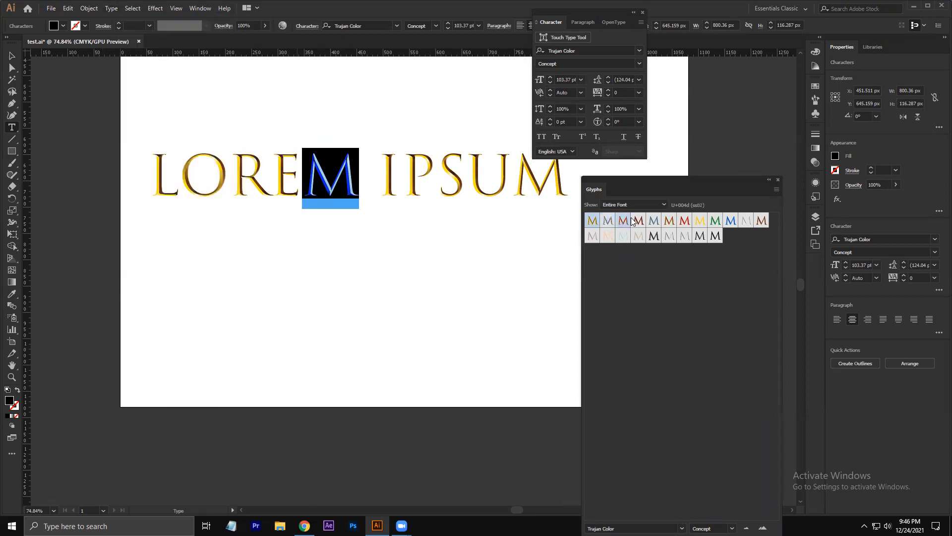
# Replace the I, P and S of Ipsum with copper, red and silver alternate glyphs and deselect the text
pyautogui.moveTo(400, 188); pyautogui.dragTo(377, 178)
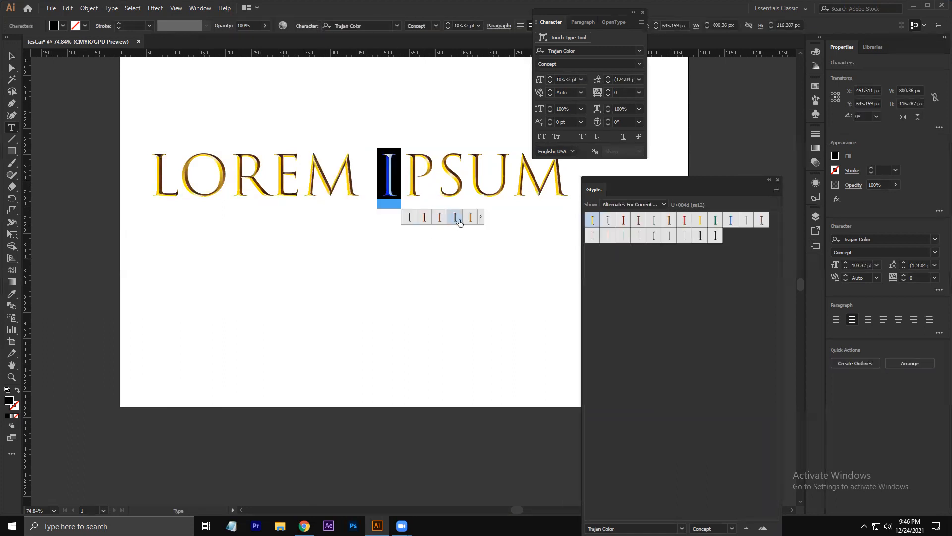
pyautogui.click(472, 219)
pyautogui.moveTo(403, 173); pyautogui.dragTo(515, 182)
pyautogui.click(504, 218)
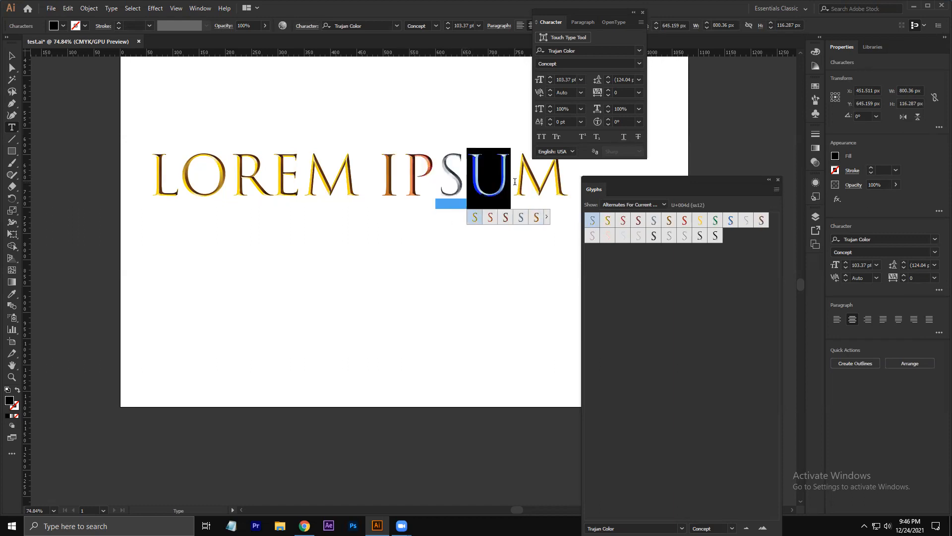
pyautogui.click(515, 219)
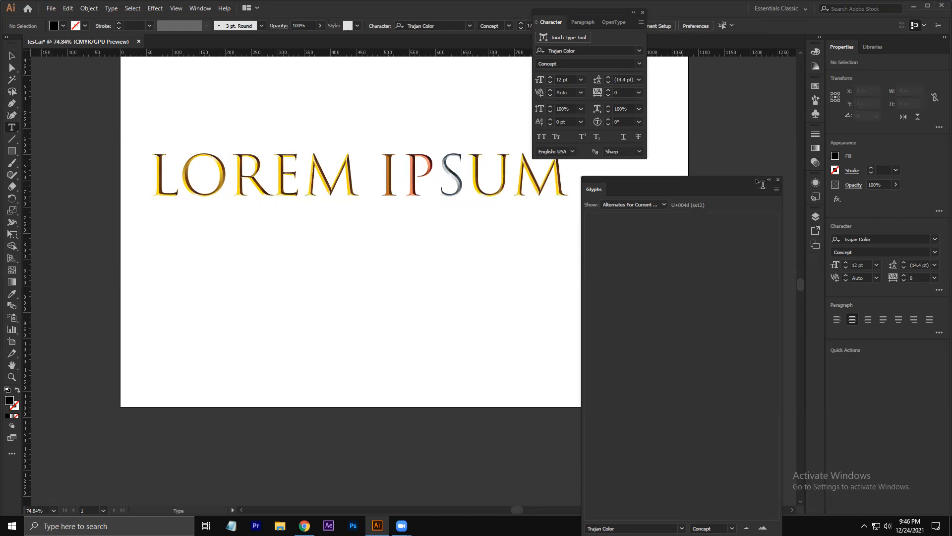
# Display the entire Trajan Color glyph set and move the Lorem ipsum text to the upper right of the artboard
pyautogui.click(652, 228)
pyautogui.moveTo(663, 182); pyautogui.dragTo(121, 85)
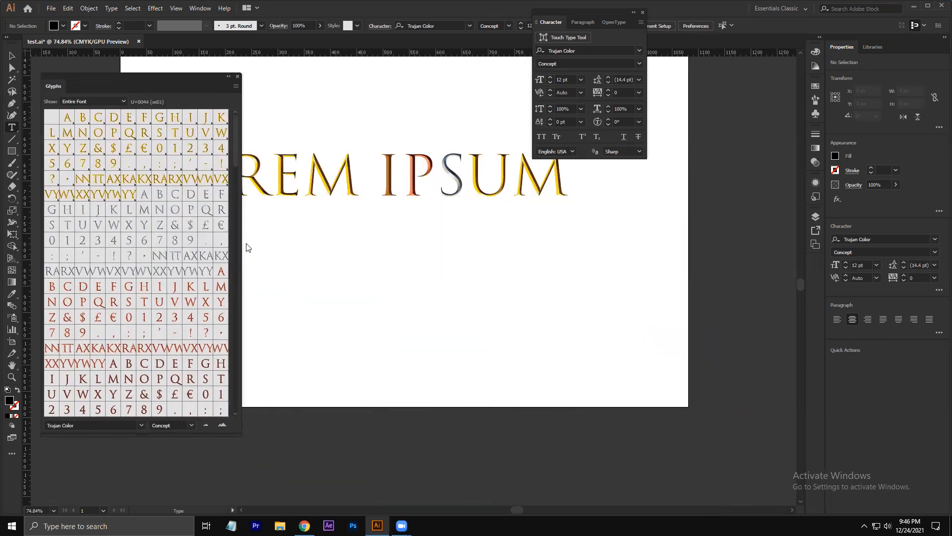
pyautogui.press('v')
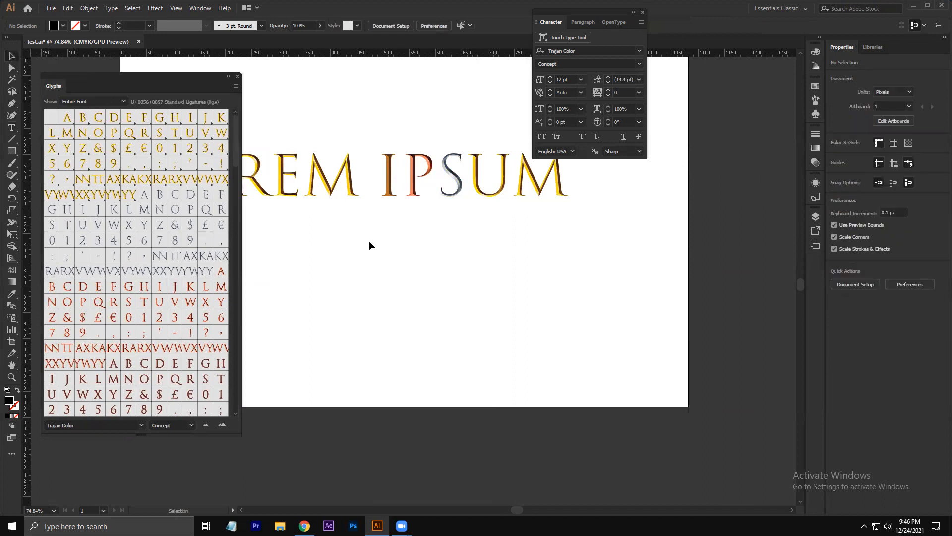
pyautogui.moveTo(404, 190); pyautogui.dragTo(475, 132)
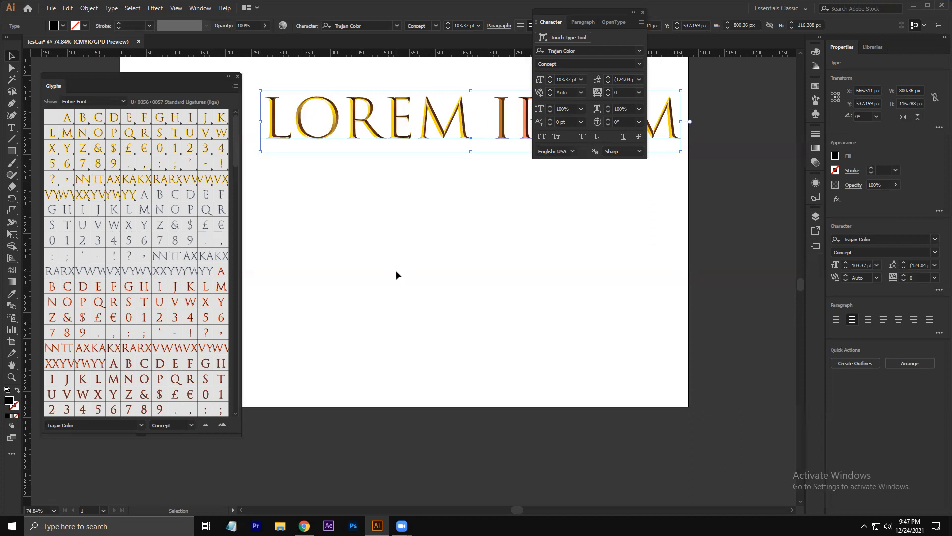
# Add a second Lorem ipsum point text below the first, enlarge it to about 74.4 pt and centre it in the empty area
pyautogui.press('t')
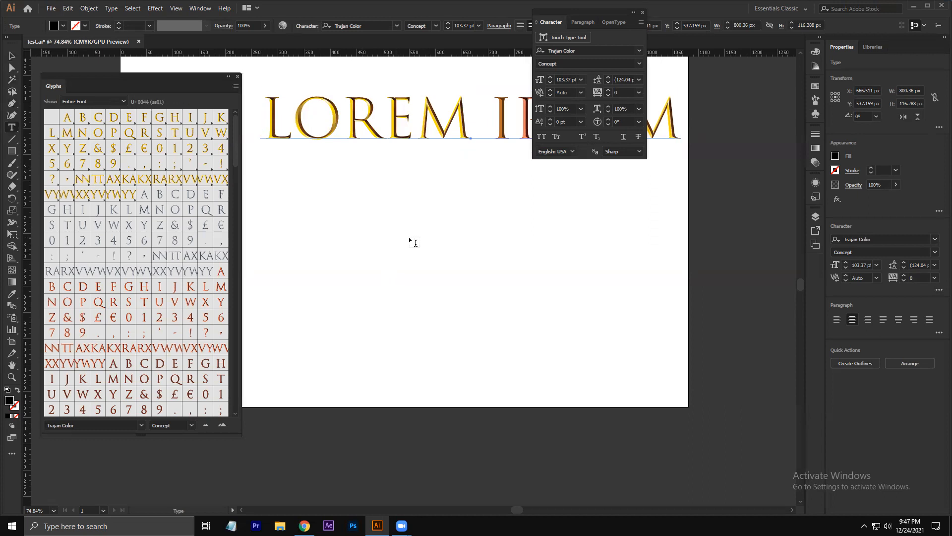
pyautogui.click(409, 239)
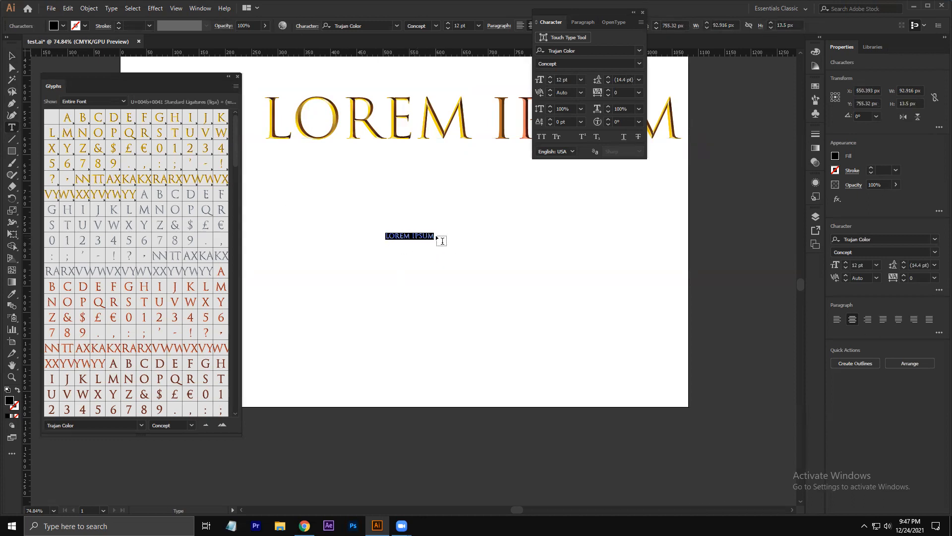
pyautogui.press('Escape')
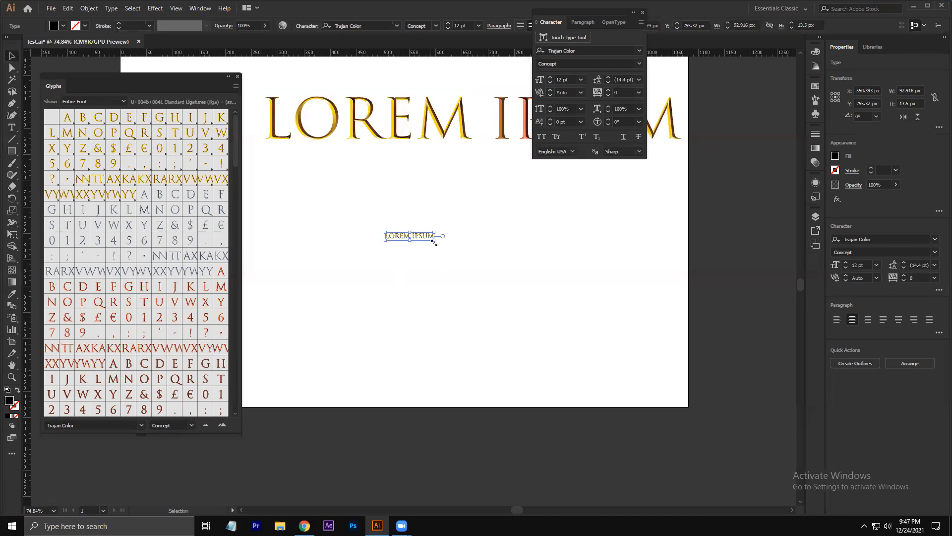
pyautogui.moveTo(434, 240); pyautogui.dragTo(692, 391)
pyautogui.moveTo(617, 263); pyautogui.dragTo(559, 253)
# Replace the entire content of the new, smaller Lorem ipsum text with 123
pyautogui.doubleClick(521, 247)
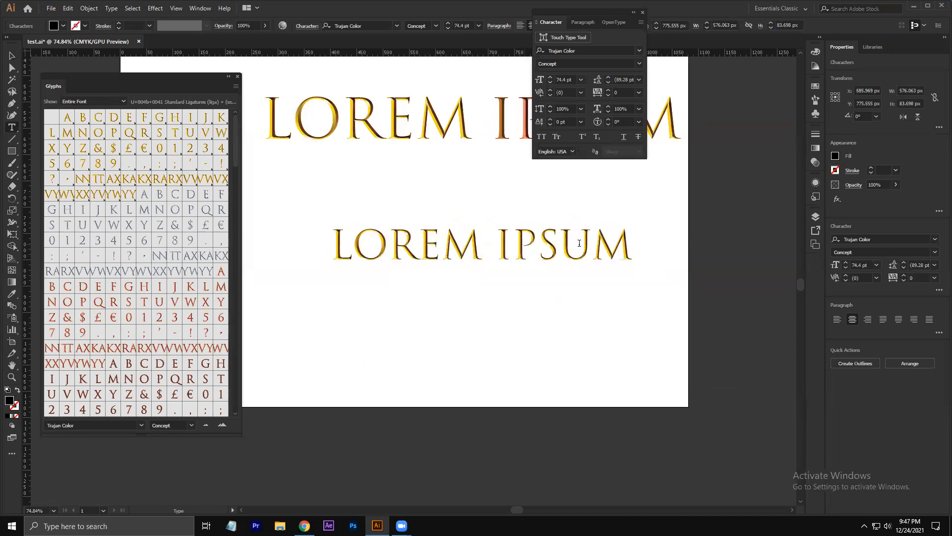
pyautogui.moveTo(630, 240); pyautogui.dragTo(268, 239)
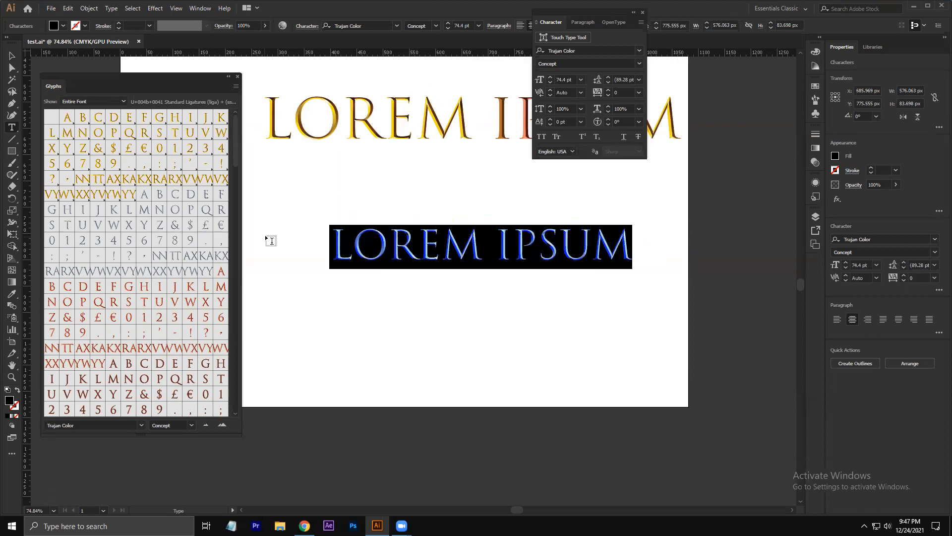
pyautogui.press('BackSpace')
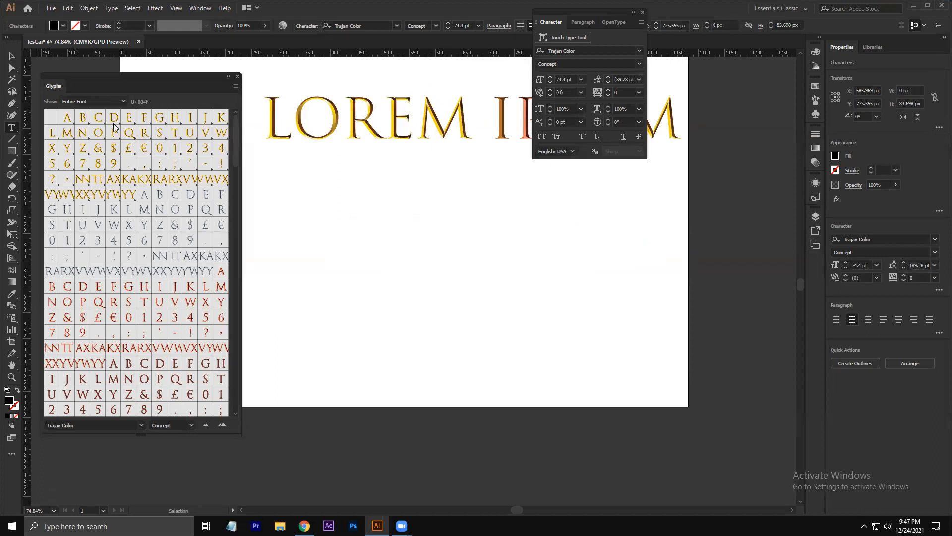
pyautogui.scroll(-2, 114, 119)
pyautogui.scroll(-10, 153, 320)
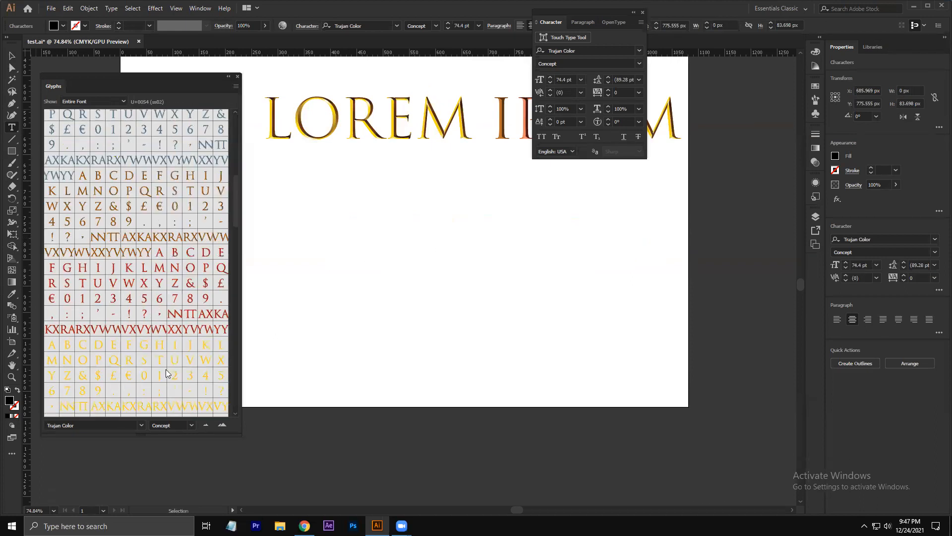
pyautogui.write('123')
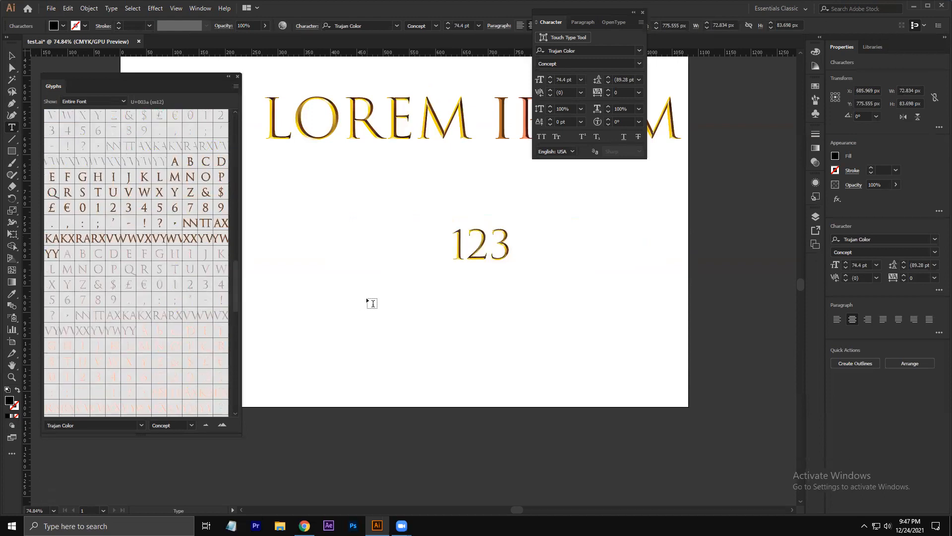
# Filter the Trajan Color glyphs to Stylistic Set 5 : Ochre
pyautogui.scroll(10, 108, 136)
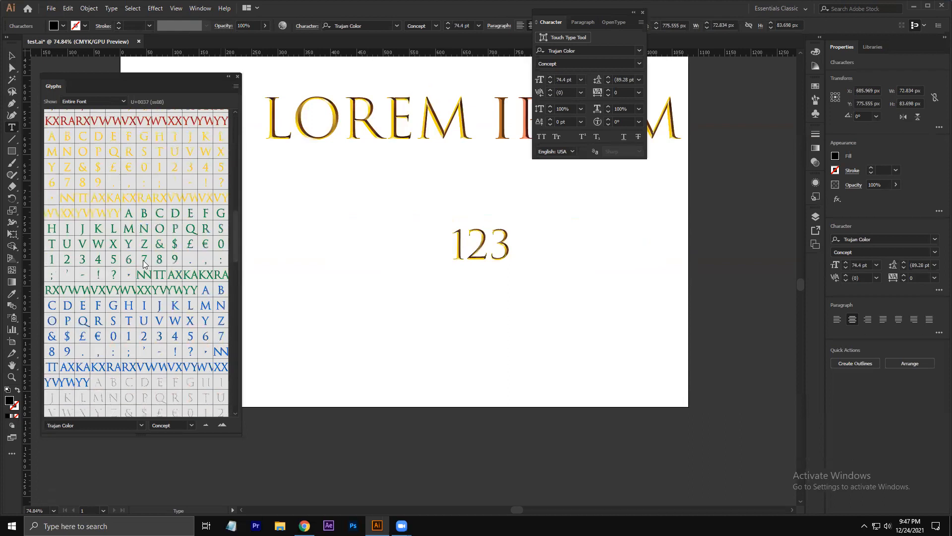
pyautogui.click(122, 101)
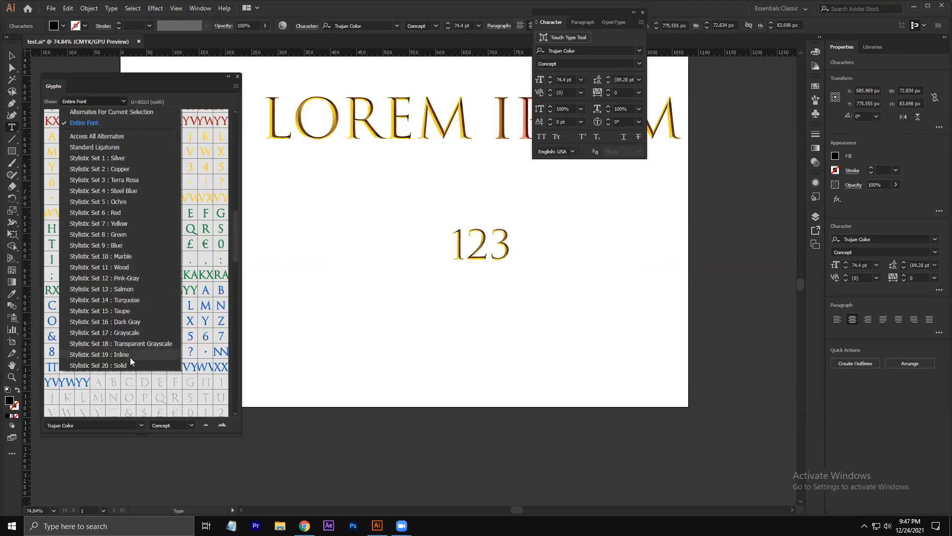
pyautogui.click(119, 202)
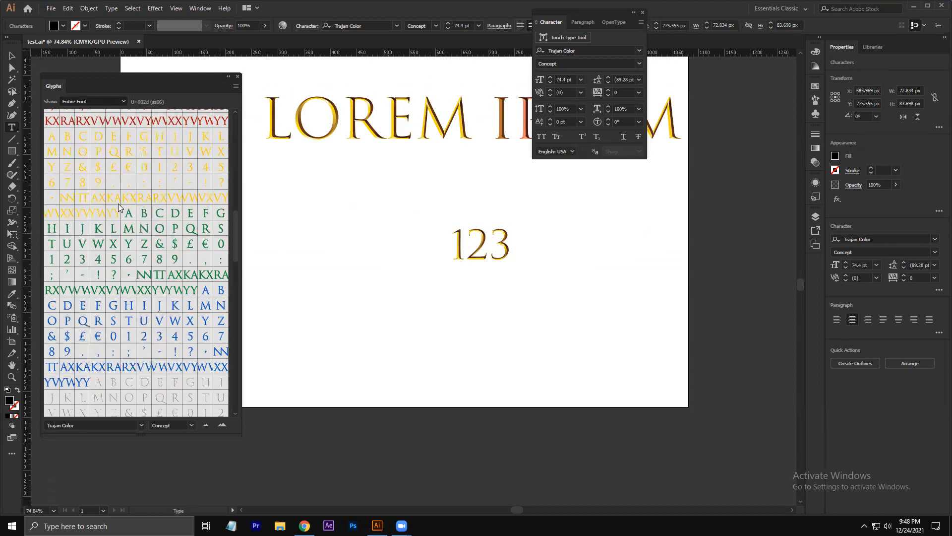
# Switch the font to EmojiOne, append the kissing face, squinting tongue-out face and teal ghost glyphs after 123, and finish editing
pyautogui.click(639, 51)
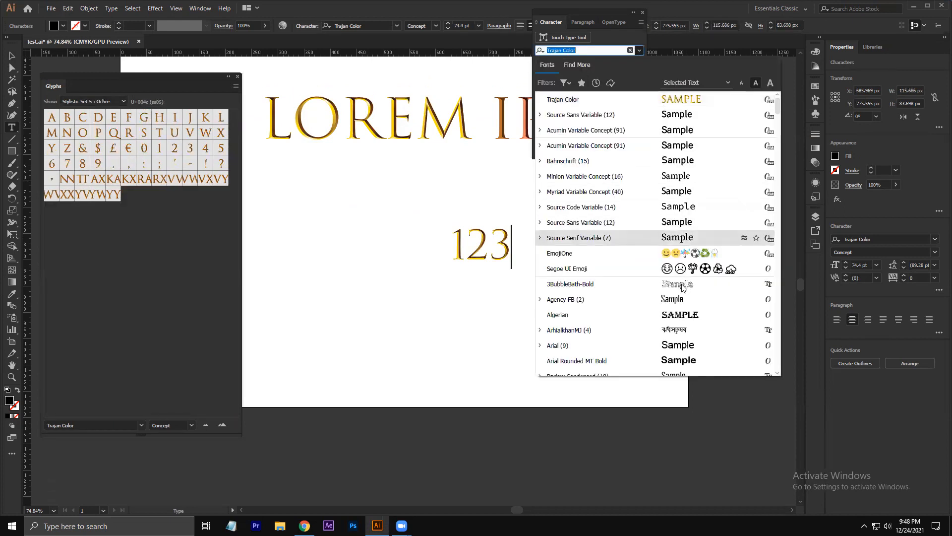
pyautogui.click(661, 253)
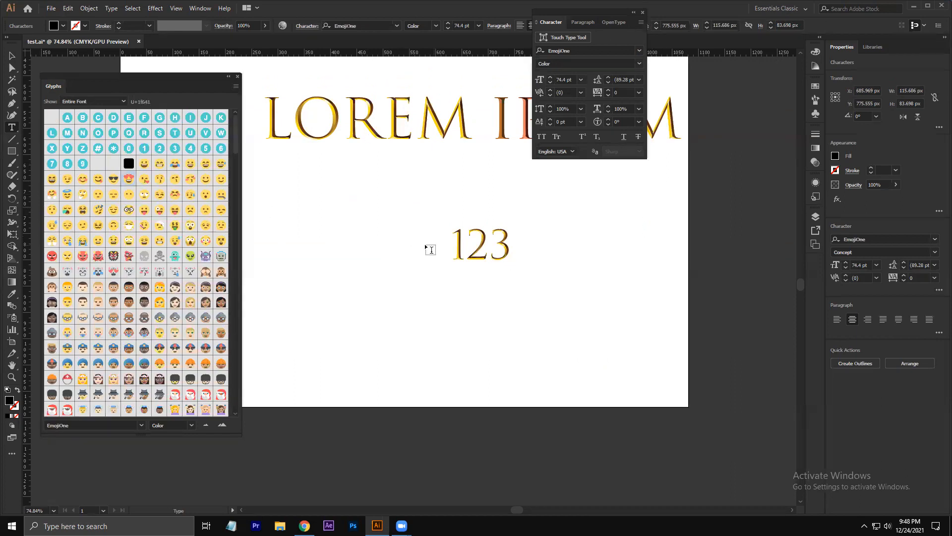
pyautogui.doubleClick(160, 179)
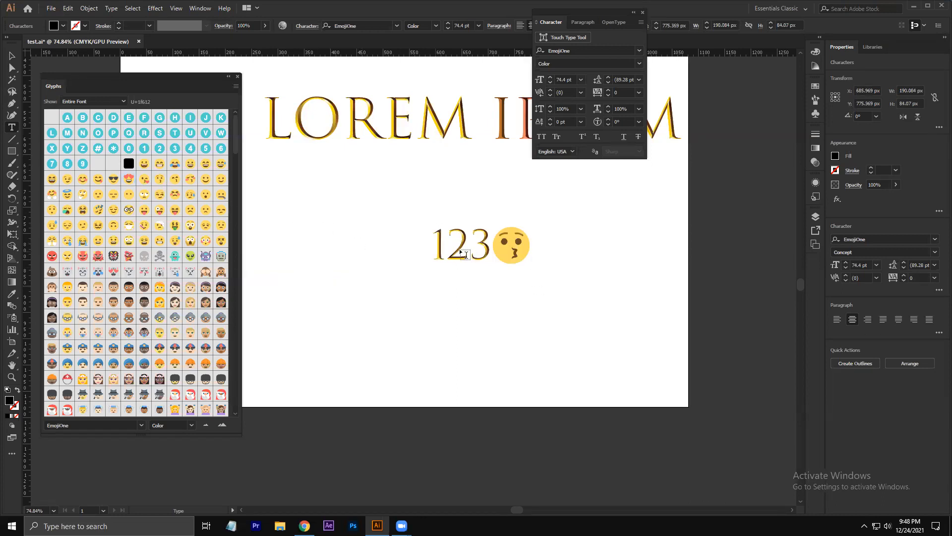
pyautogui.doubleClick(175, 213)
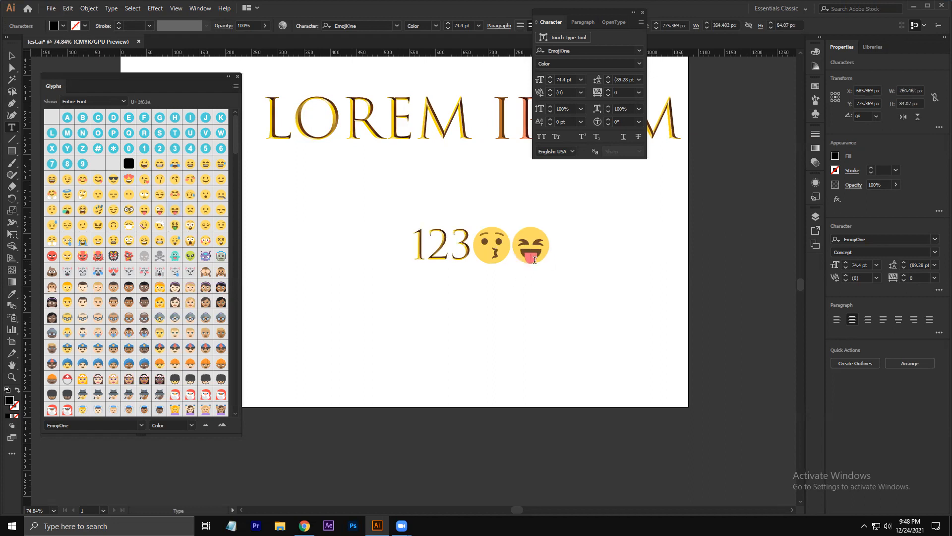
pyautogui.doubleClick(176, 257)
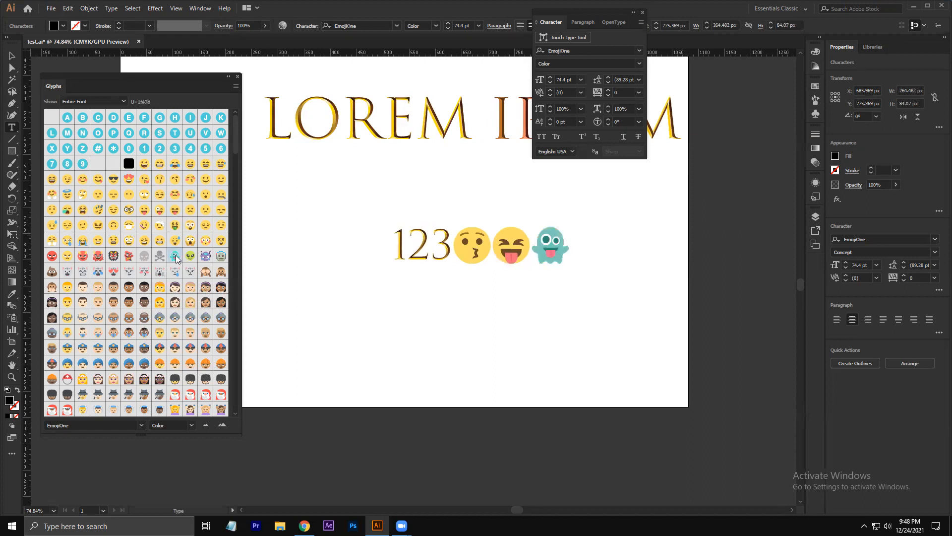
pyautogui.press('Escape')
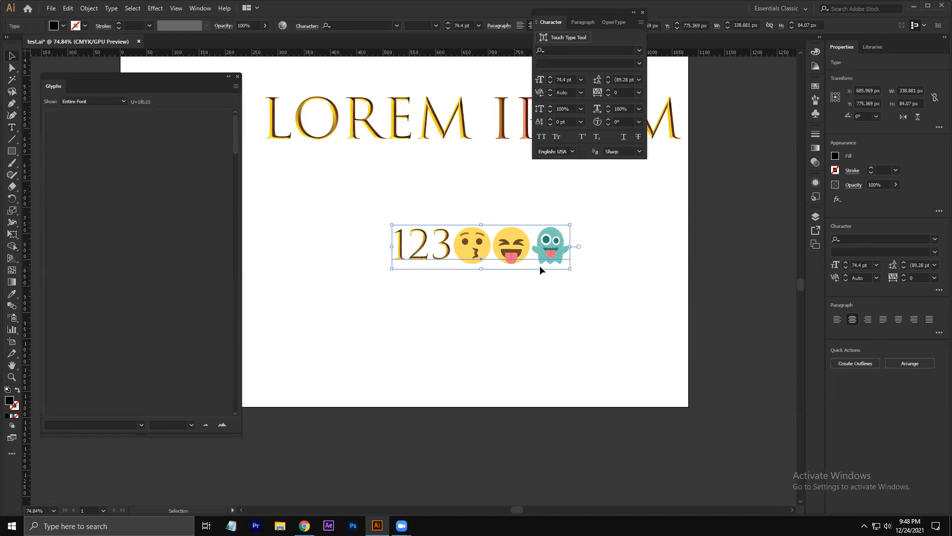
# Convert the 123 emoji text to outlines, reposition it and ungroup it into separate shapes
pyautogui.moveTo(539, 266); pyautogui.dragTo(495, 258)
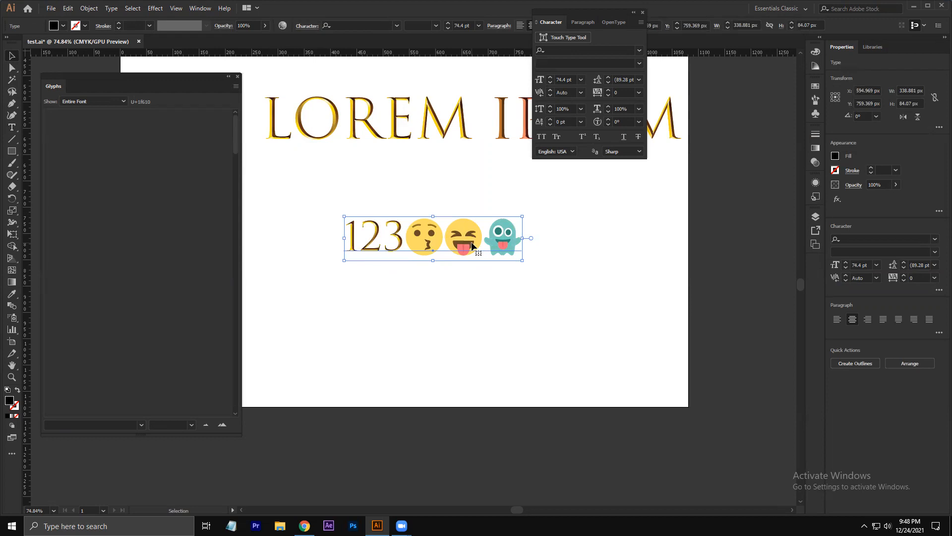
pyautogui.click(528, 283)
pyautogui.click(507, 247)
pyautogui.click(855, 365)
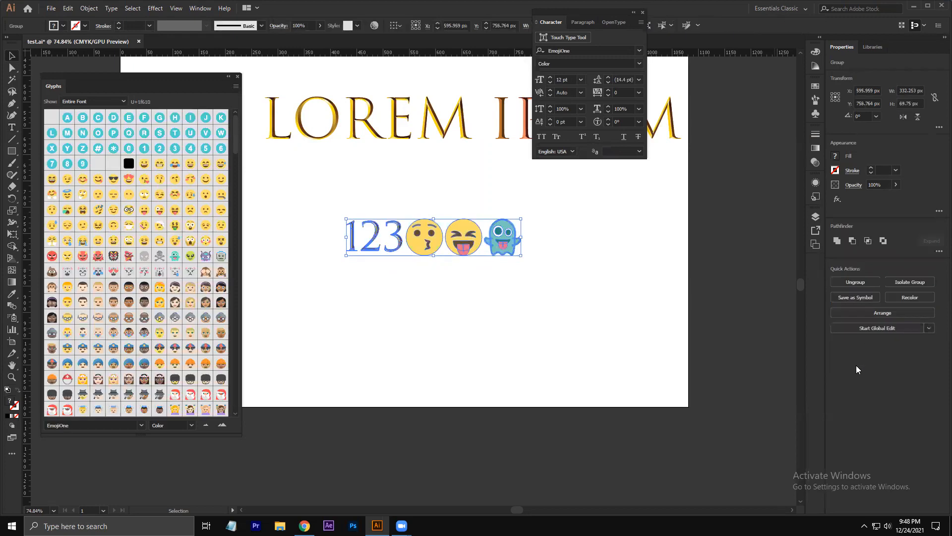
pyautogui.moveTo(512, 255); pyautogui.dragTo(581, 269)
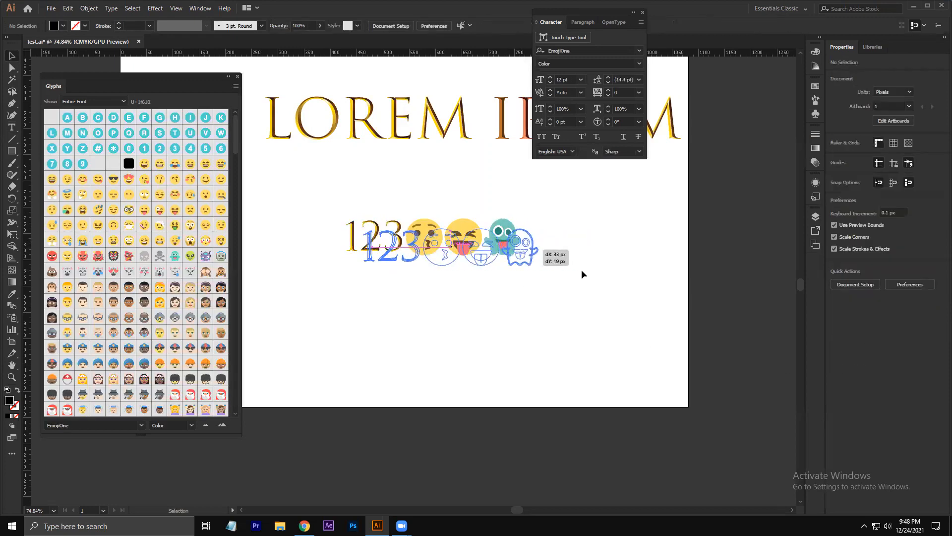
pyautogui.click(847, 282)
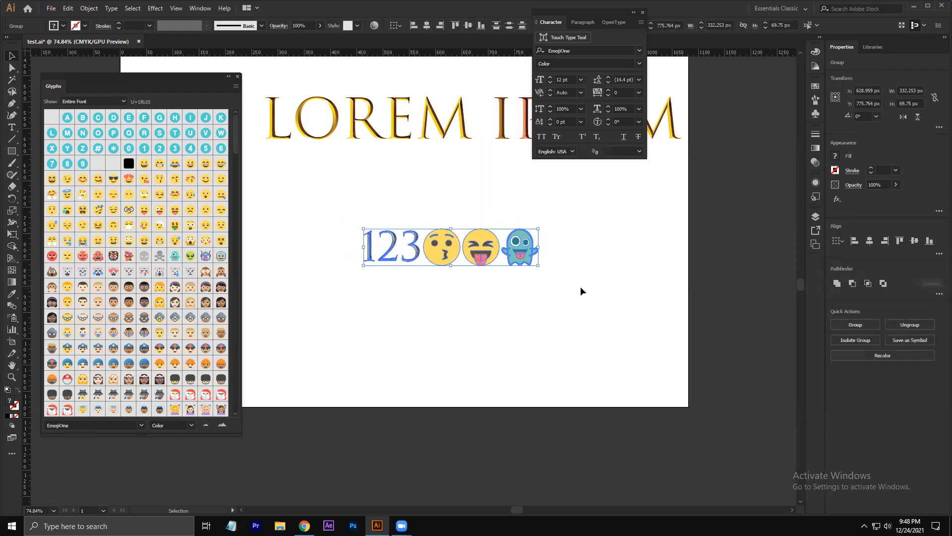
# Pull the ghost away from the other emoji, enlarge it to about three times its size and place it beside the tongue-out face
pyautogui.click(571, 284)
pyautogui.moveTo(525, 254); pyautogui.dragTo(623, 250)
pyautogui.click(589, 335)
pyautogui.moveTo(581, 219); pyautogui.dragTo(679, 326)
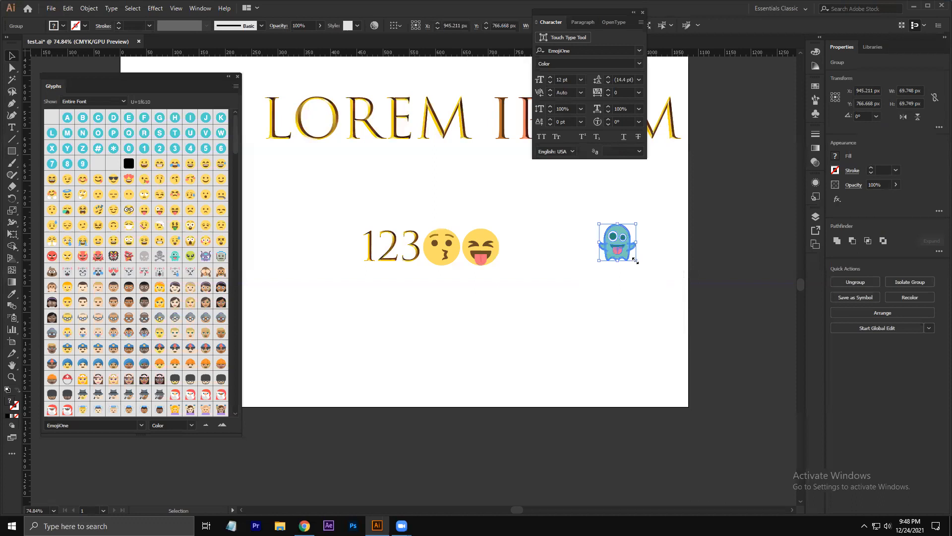
pyautogui.moveTo(635, 259); pyautogui.dragTo(711, 338)
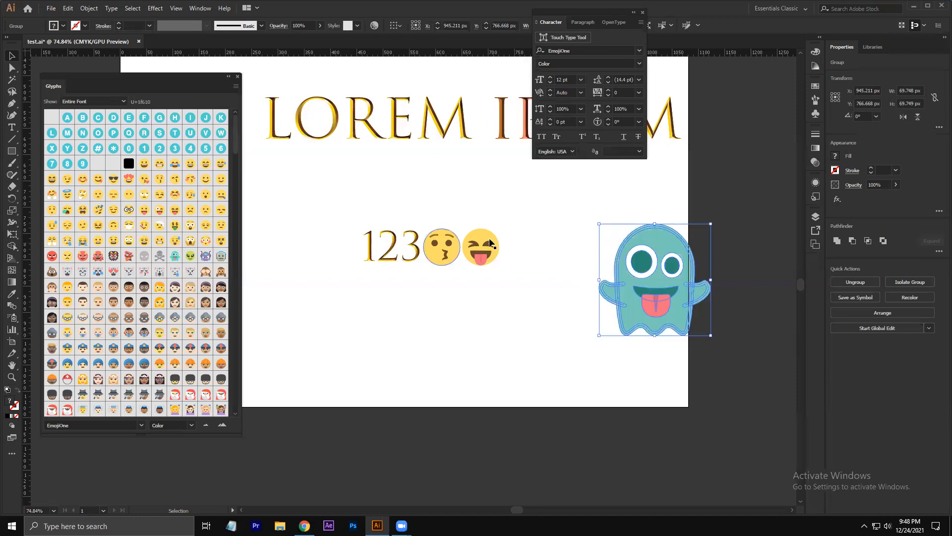
pyautogui.click(691, 285)
pyautogui.moveTo(693, 288); pyautogui.dragTo(607, 249)
pyautogui.click(570, 325)
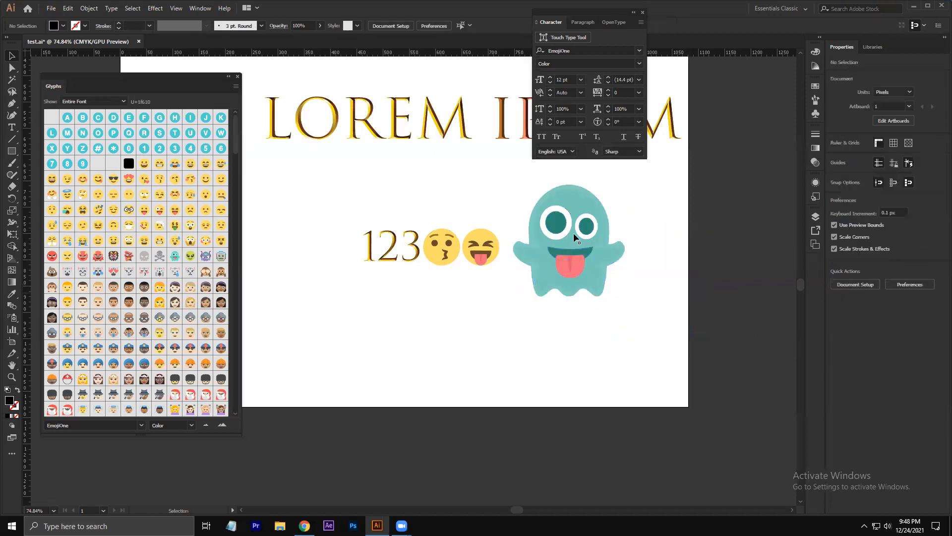
# Directly select the ghost's tongue shape, try other swatches, recolor it yellow and deselect it
pyautogui.press('a')
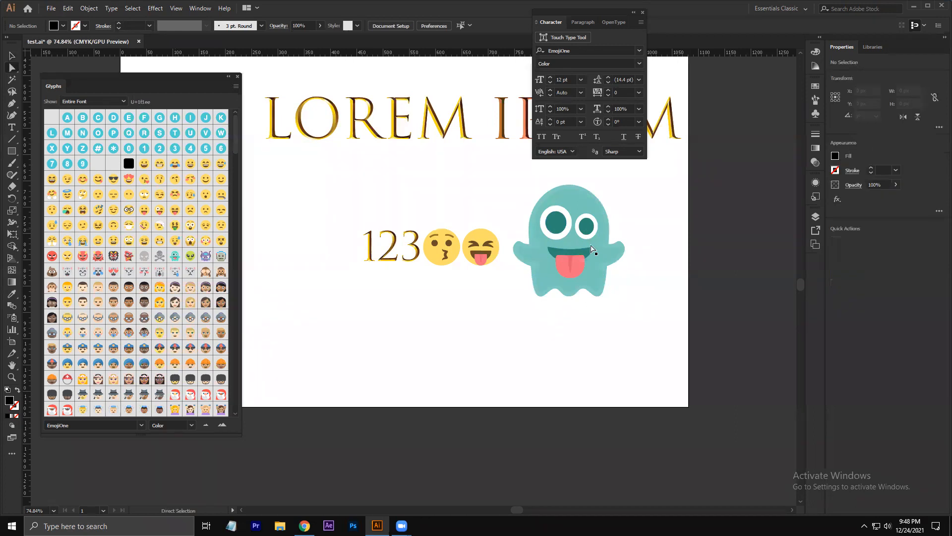
pyautogui.click(561, 269)
pyautogui.click(63, 26)
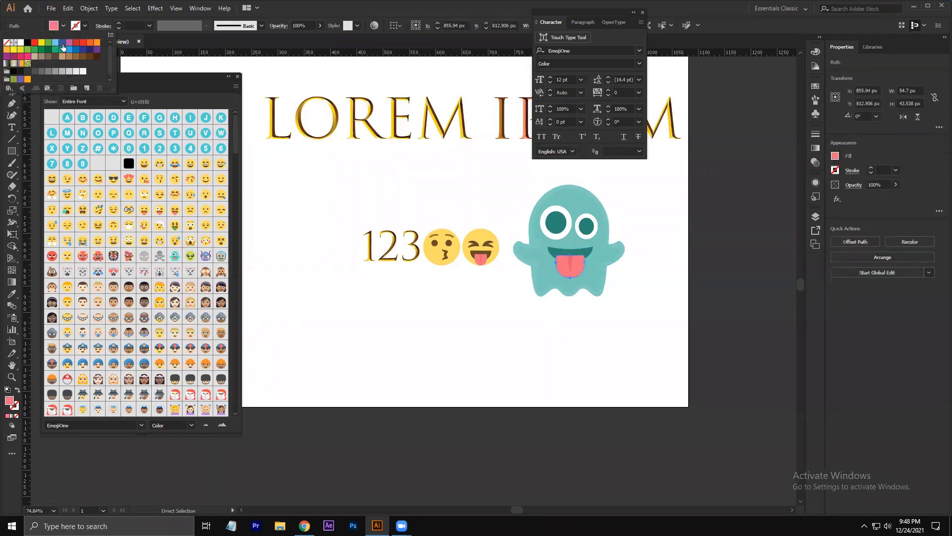
pyautogui.click(62, 50)
pyautogui.click(97, 42)
pyautogui.click(42, 42)
pyautogui.click(462, 312)
pyautogui.click(511, 359)
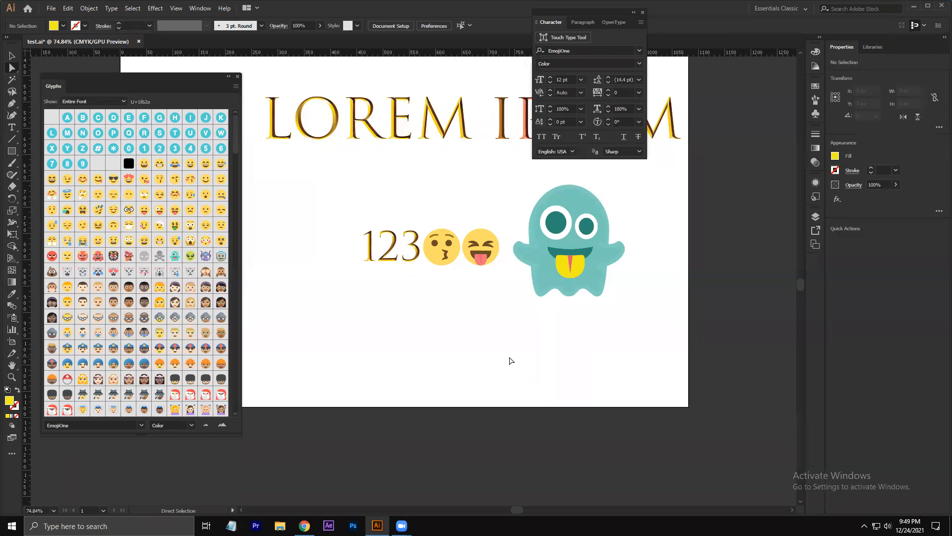
# Reset the glyph list to the entire Myriad Pro Regular font and look over its glyph categories
pyautogui.click(236, 86)
pyautogui.click(259, 91)
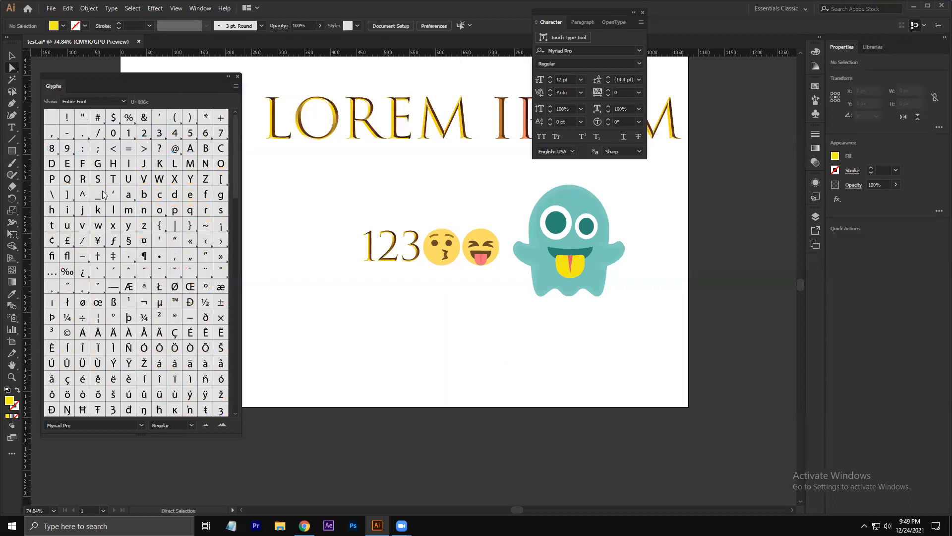
pyautogui.click(95, 101)
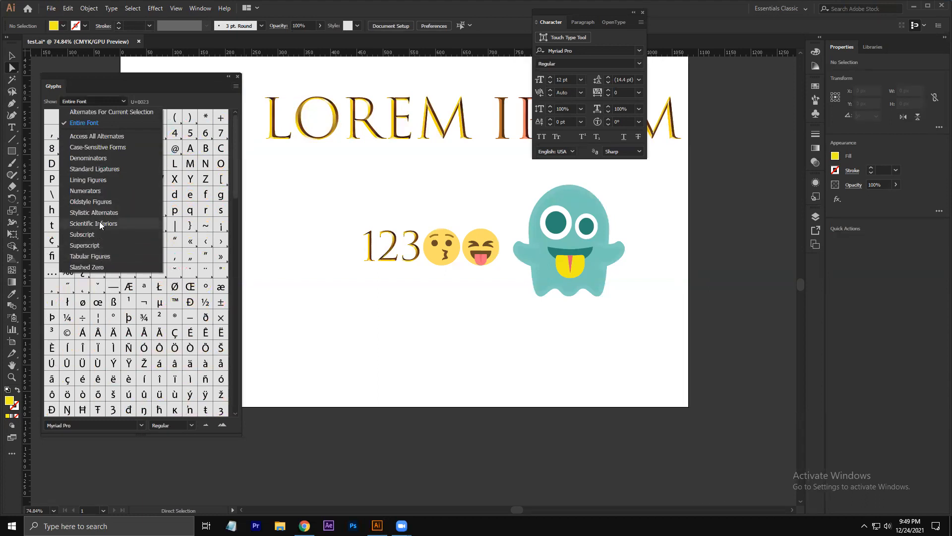
pyautogui.click(106, 425)
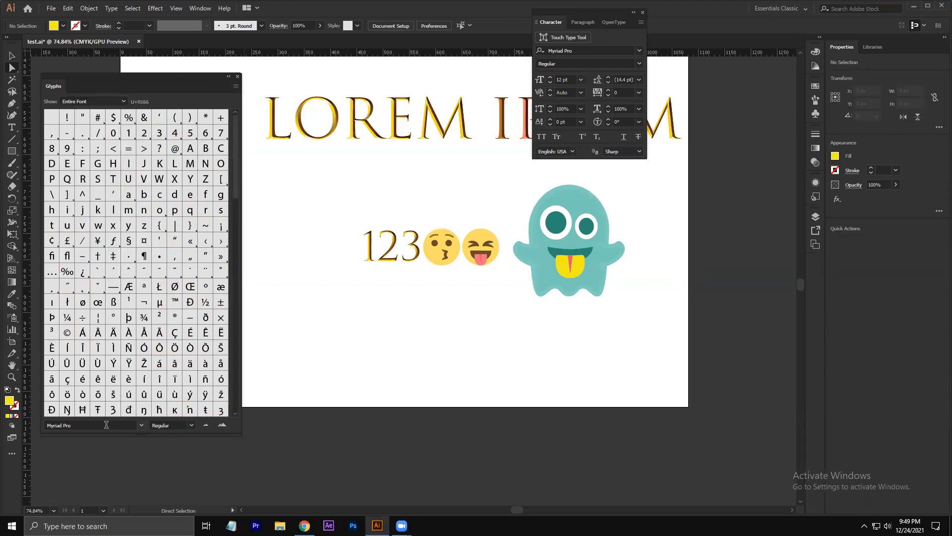
pyautogui.click(138, 425)
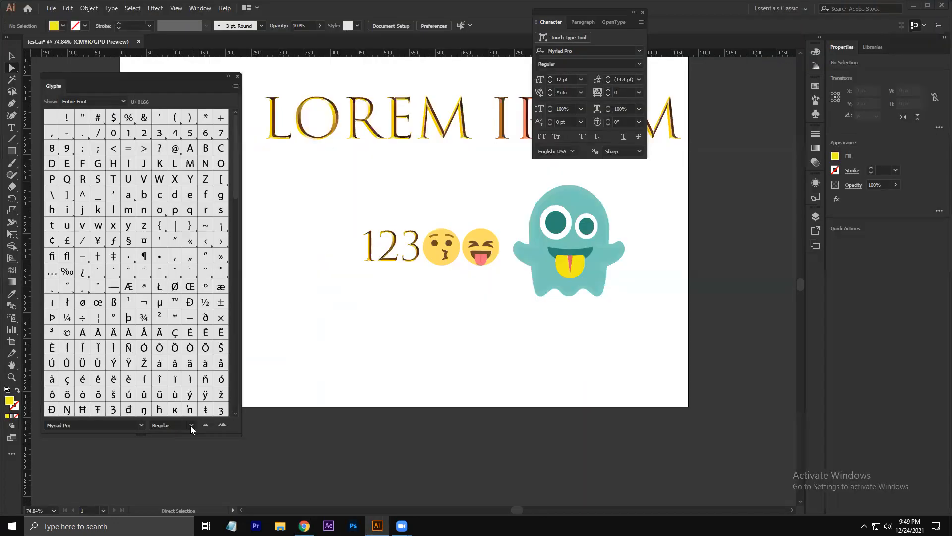
# Enlarge the glyph previews and examine the available Myriad Pro Regular letters, figures, symbols and accented characters
pyautogui.click(190, 425)
pyautogui.click(187, 448)
pyautogui.click(222, 425)
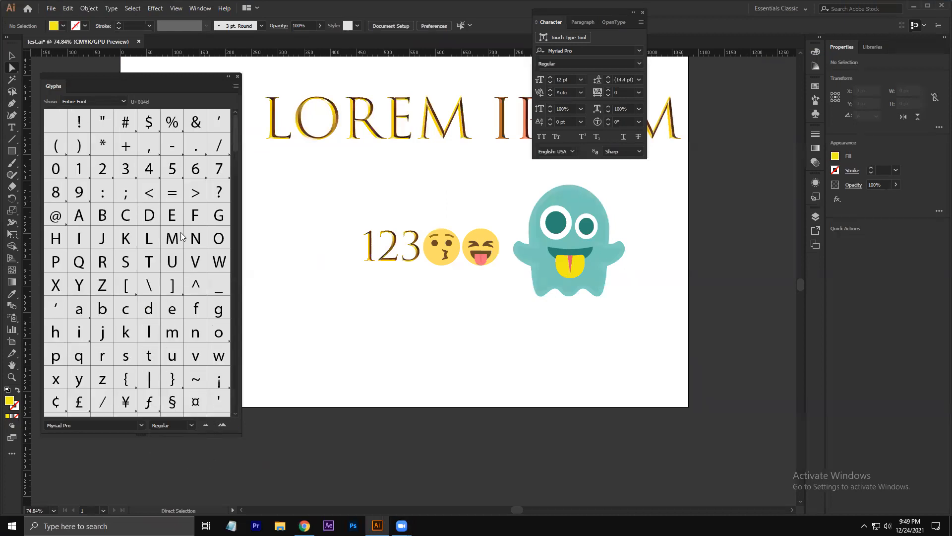
pyautogui.scroll(-3, 182, 237)
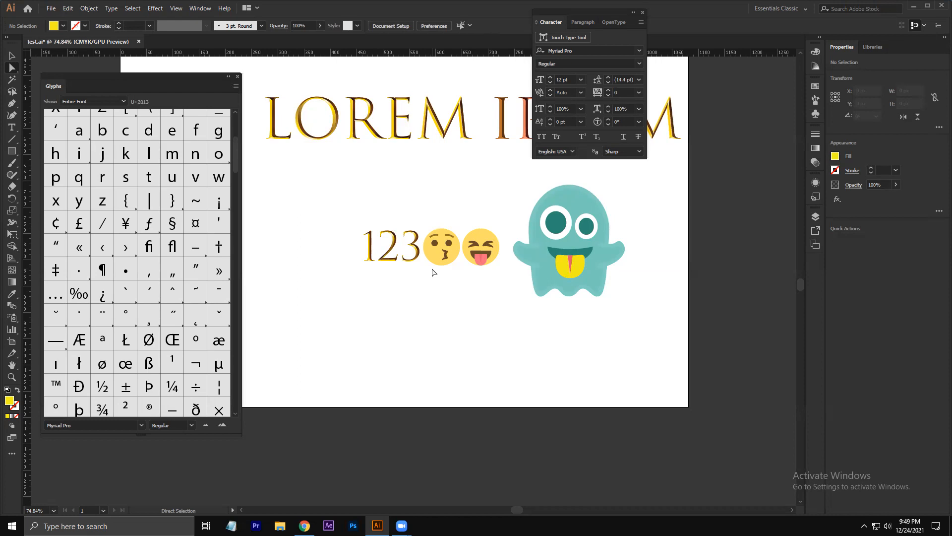
pyautogui.scroll(-3, 175, 285)
pyautogui.scroll(-3, 175, 285)
pyautogui.scroll(-5, 156, 337)
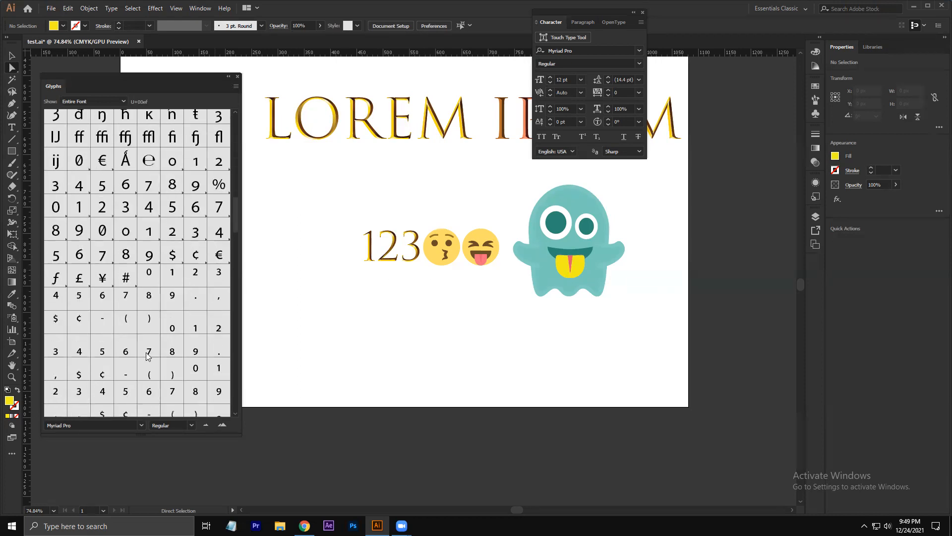
pyautogui.scroll(-3, 148, 356)
pyautogui.scroll(-4, 166, 304)
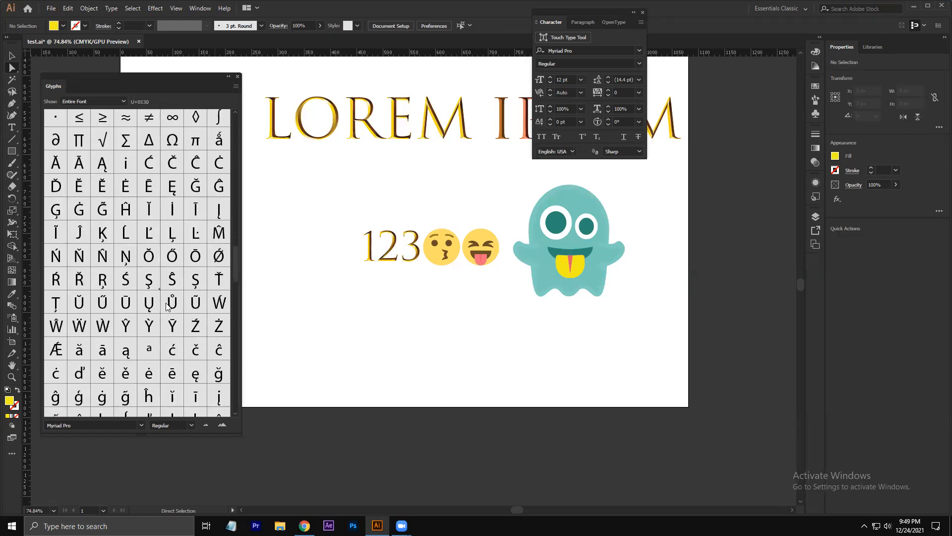
# Examine the accented lowercase and Greek characters further down the Myriad Pro Regular glyph list, picking the u with double acute
pyautogui.scroll(-2, 167, 306)
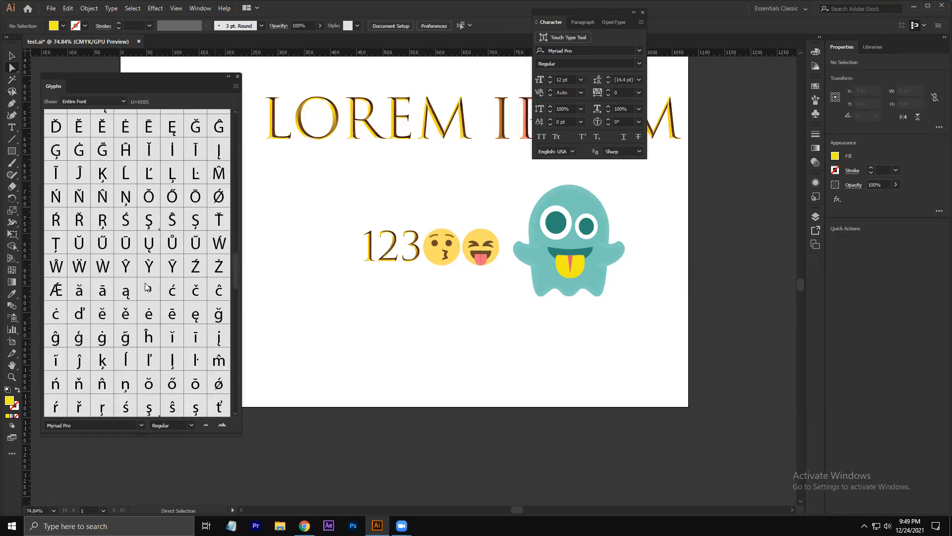
pyautogui.scroll(-2, 149, 281)
pyautogui.scroll(-4, 151, 280)
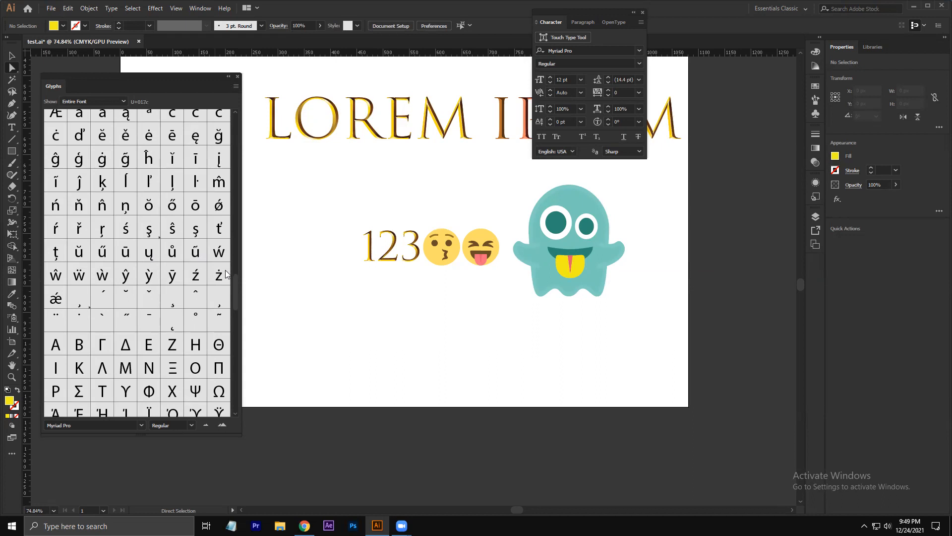
pyautogui.click(193, 257)
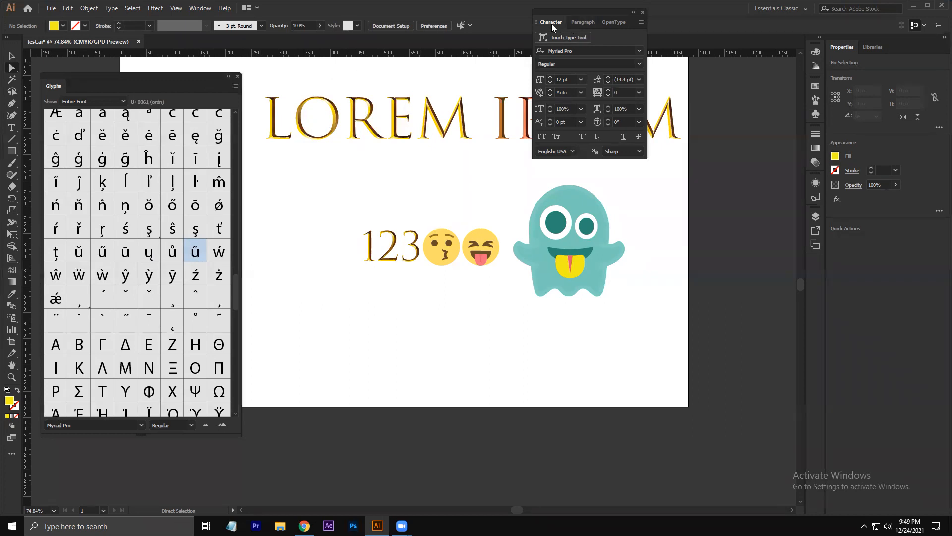
# Show the paragraph settings, move their floating panel aside and close the glyph list
pyautogui.click(582, 22)
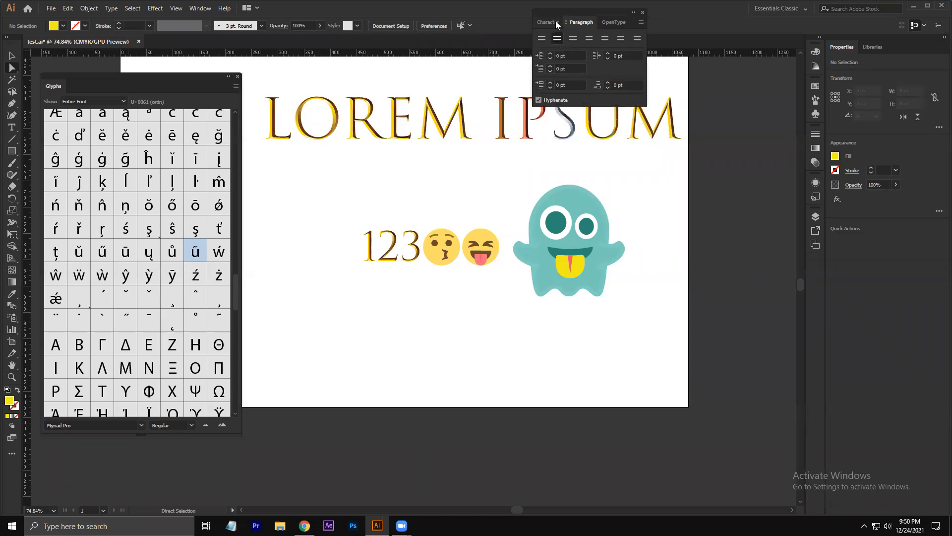
pyautogui.moveTo(555, 21); pyautogui.dragTo(587, 12)
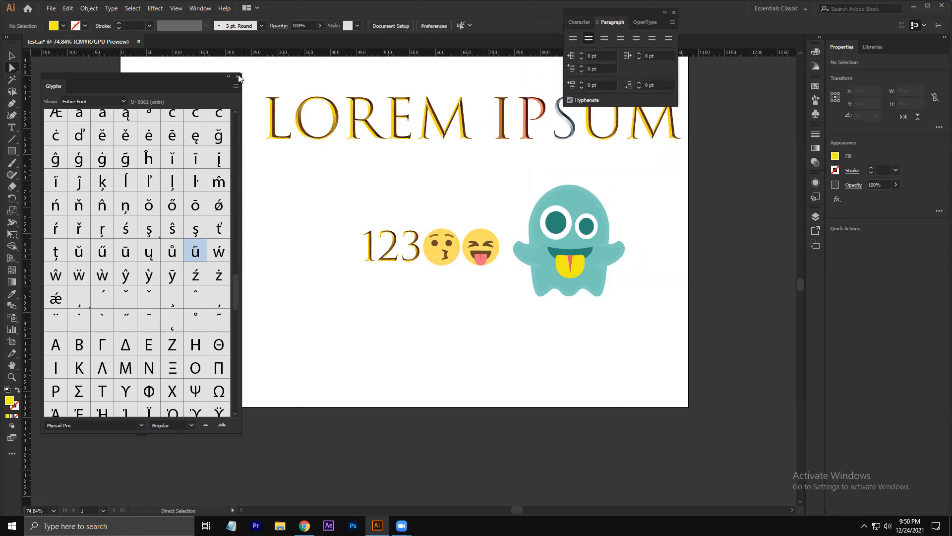
pyautogui.click(239, 77)
# Clear the artboard by deleting the LOREM IPSUM title, the 123 text, the emoji, the ghost and the black Lorem ipsum text
pyautogui.moveTo(246, 88); pyautogui.dragTo(672, 327)
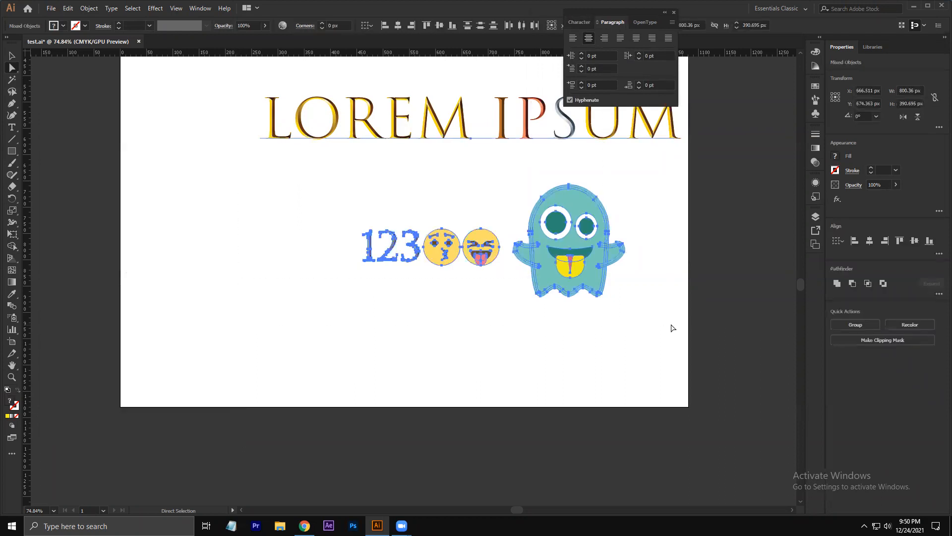
pyautogui.press('Delete')
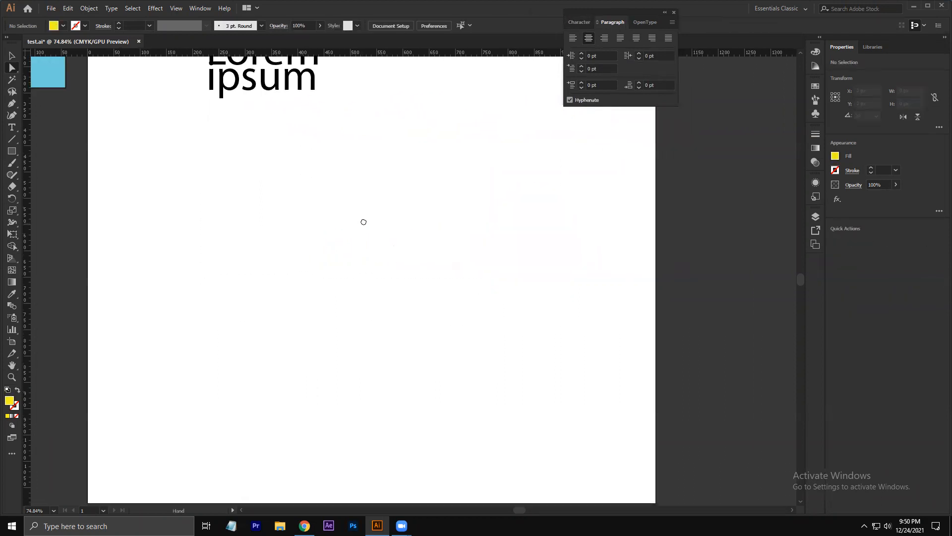
pyautogui.moveTo(364, 222); pyautogui.dragTo(384, 248)
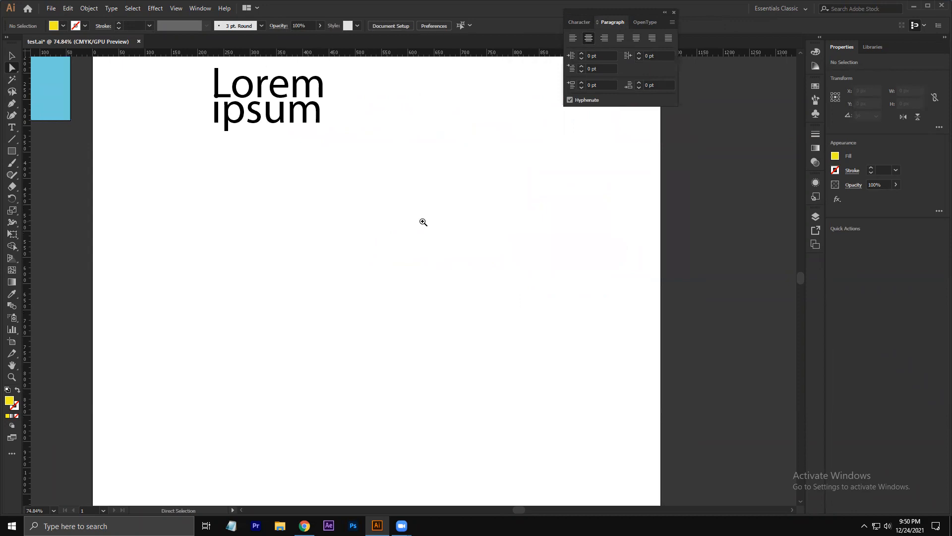
pyautogui.moveTo(423, 222); pyautogui.dragTo(368, 240)
pyautogui.moveTo(397, 204); pyautogui.dragTo(366, 194)
pyautogui.click(12, 58)
pyautogui.moveTo(231, 127); pyautogui.dragTo(433, 249)
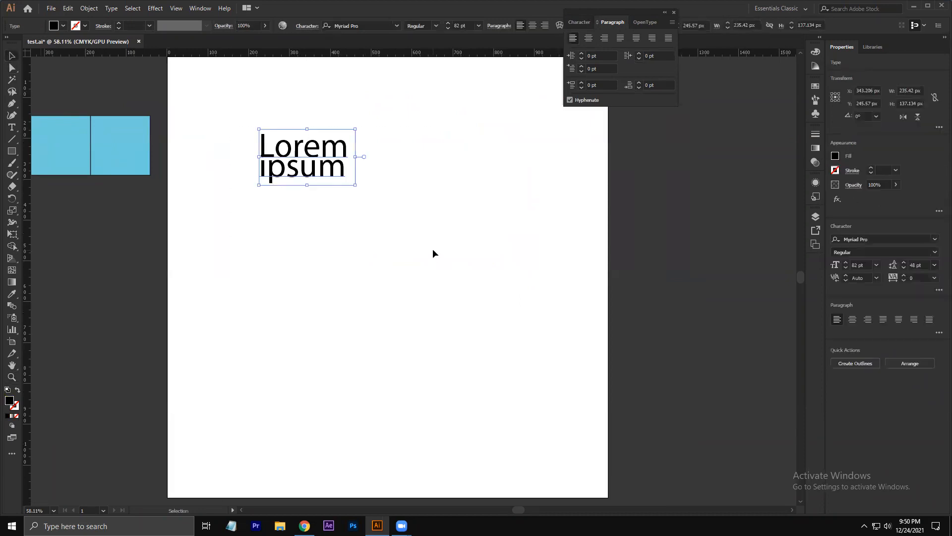
pyautogui.press('Delete')
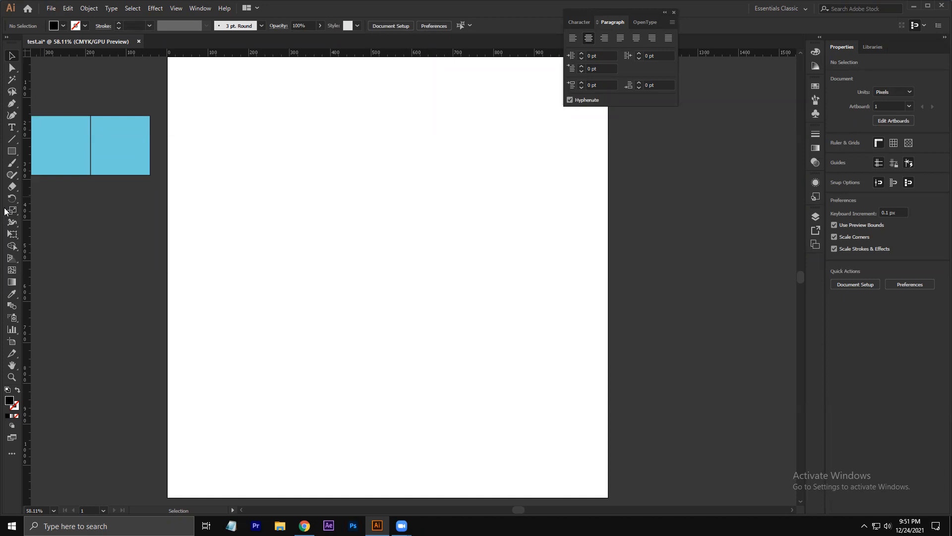
pyautogui.click(111, 8)
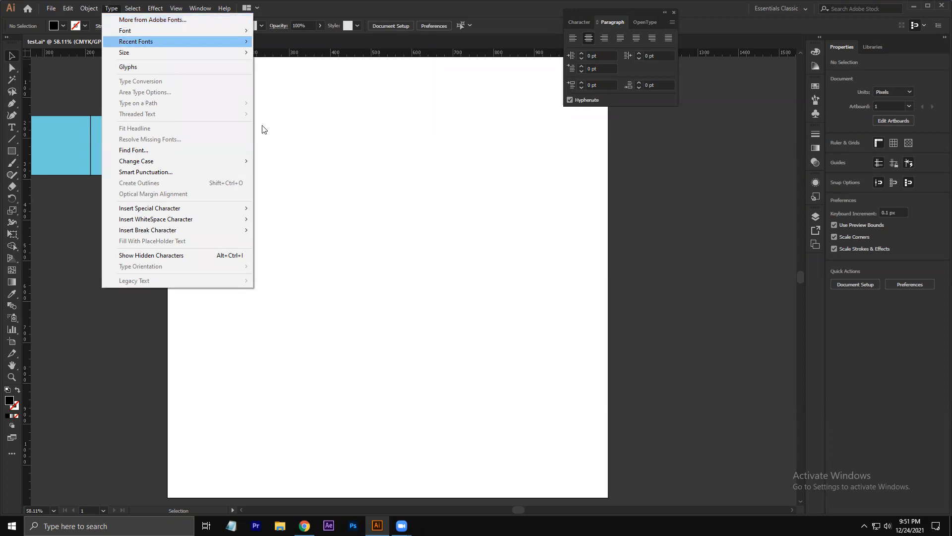
pyautogui.click(443, 205)
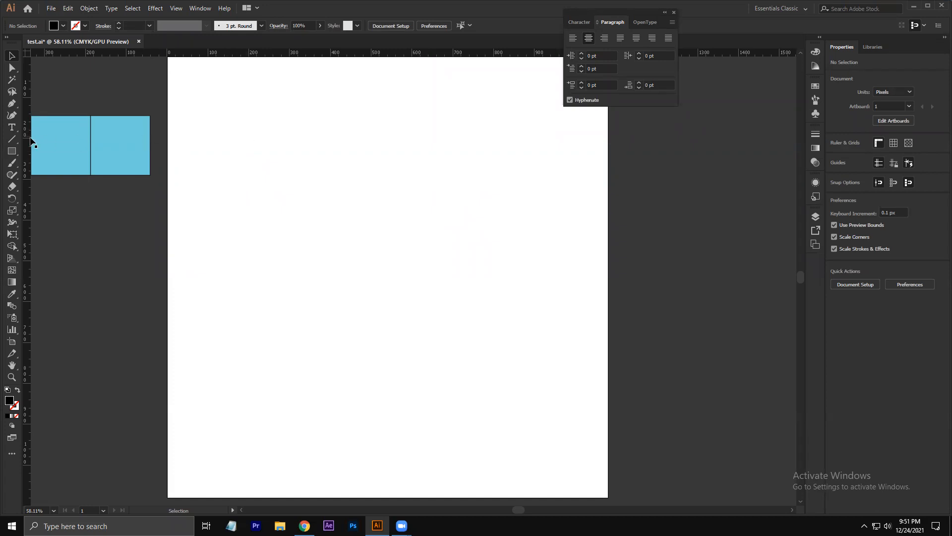
pyautogui.click(12, 128)
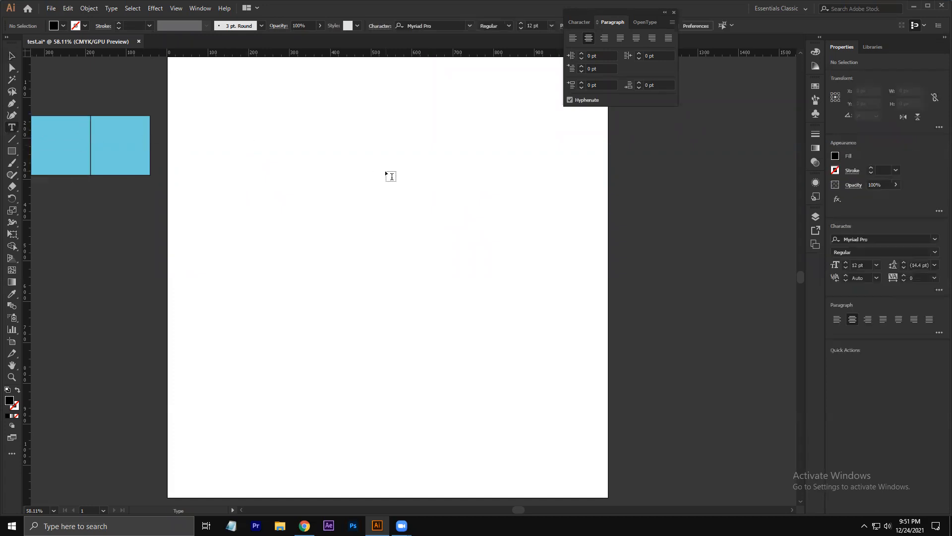
pyautogui.press('v')
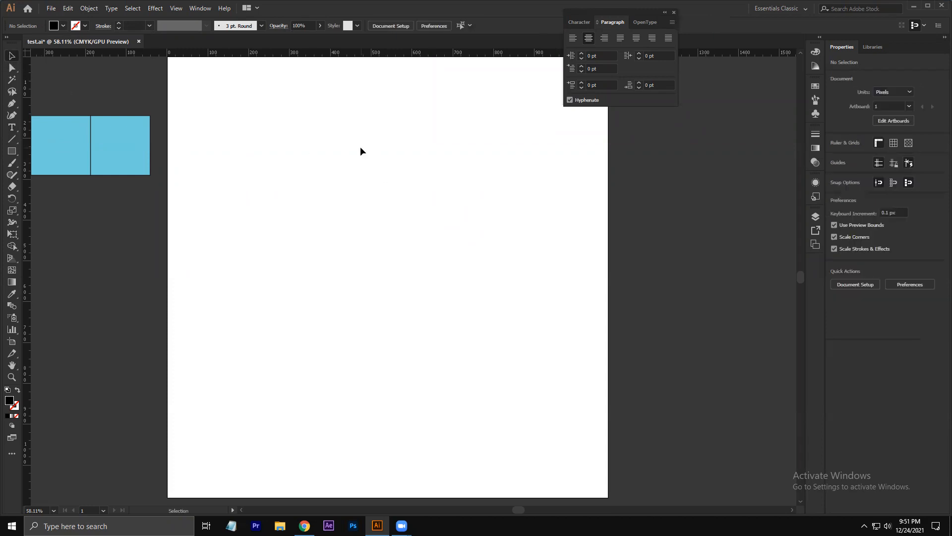
pyautogui.click(12, 377)
pyautogui.moveTo(346, 185); pyautogui.dragTo(409, 212)
pyautogui.moveTo(416, 157); pyautogui.dragTo(409, 165)
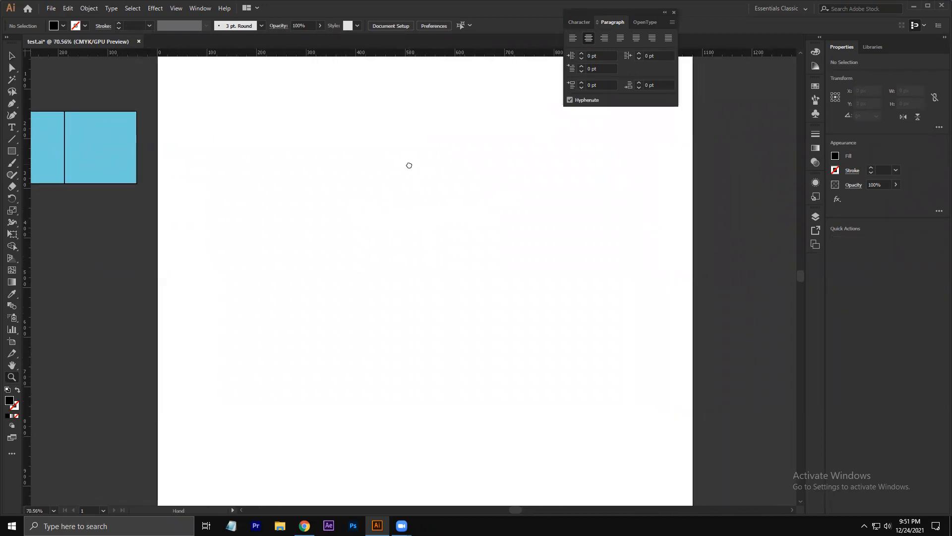
pyautogui.press('v')
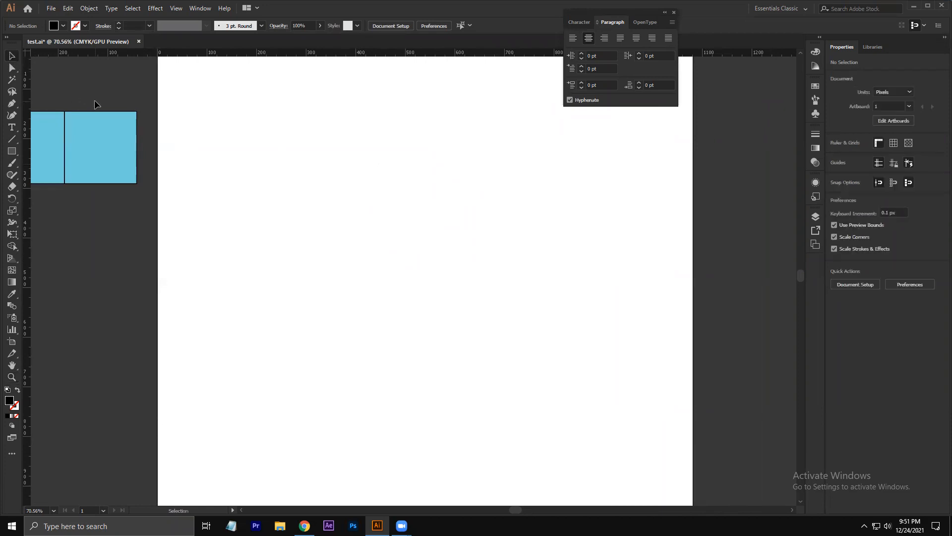
pyautogui.click(51, 131)
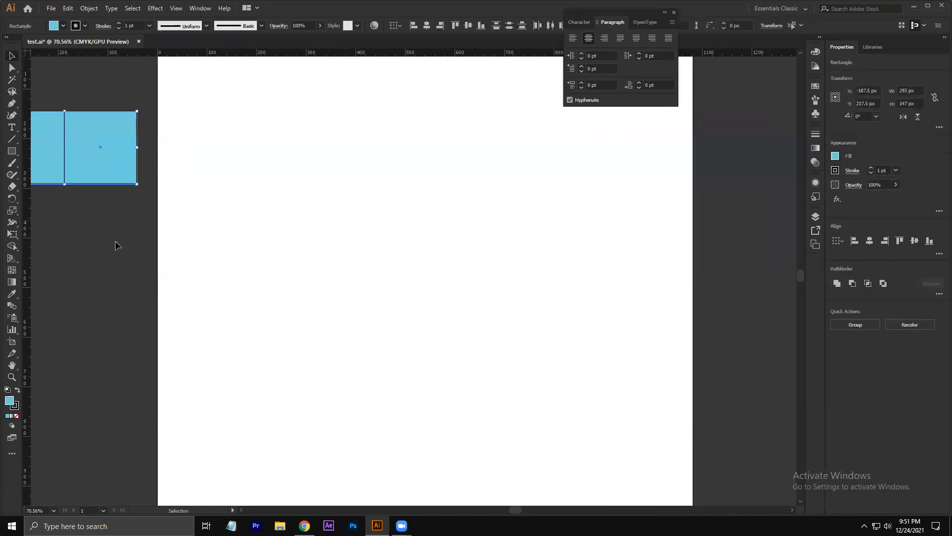
pyautogui.click(519, 243)
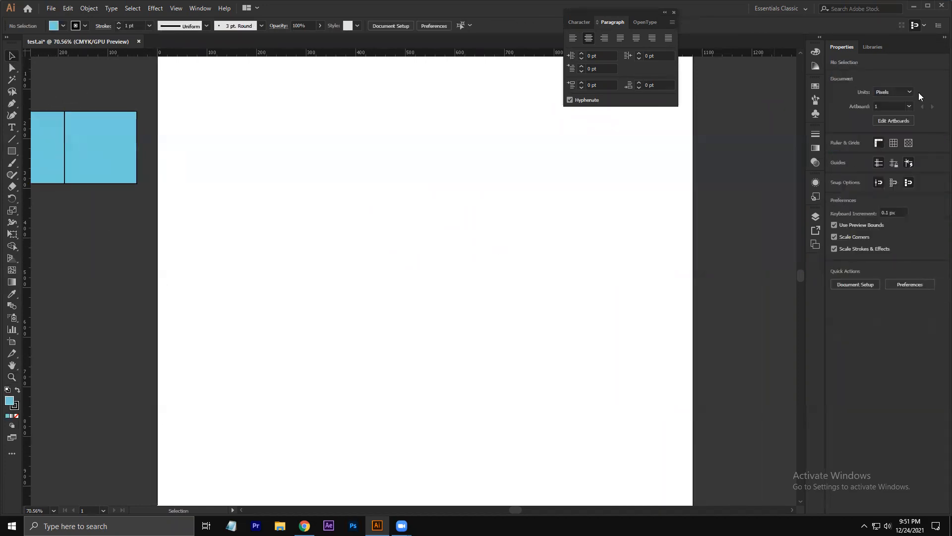
pyautogui.click(804, 9)
pyautogui.click(603, 177)
# Open the Adobe Fonts website in the browser, look over its font families and filter properties, and return to Illustrator
pyautogui.click(110, 8)
pyautogui.click(111, 8)
pyautogui.click(132, 9)
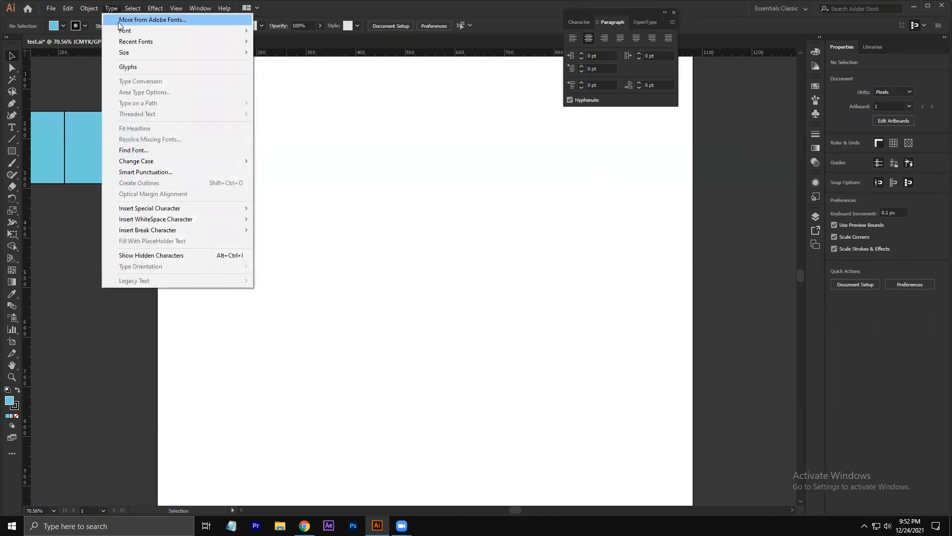
pyautogui.click(119, 21)
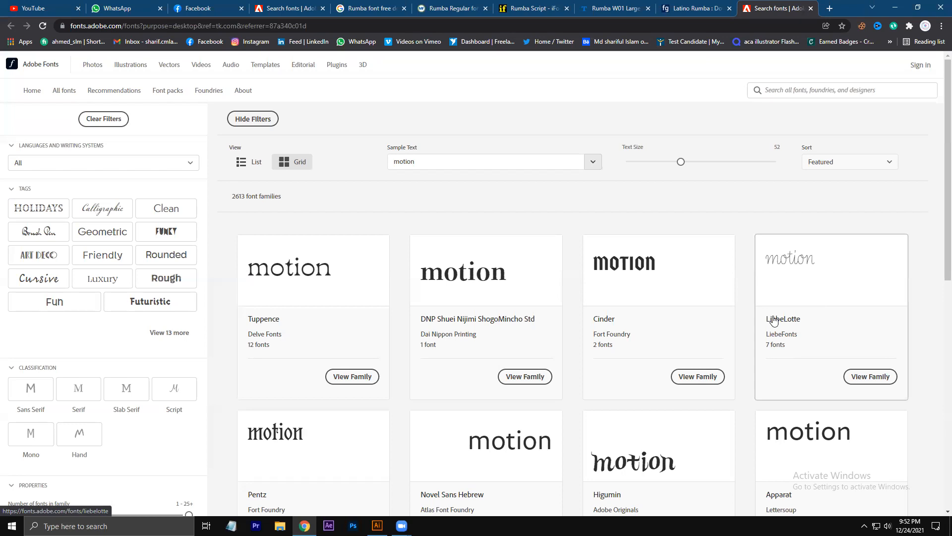
pyautogui.scroll(-5, 775, 325)
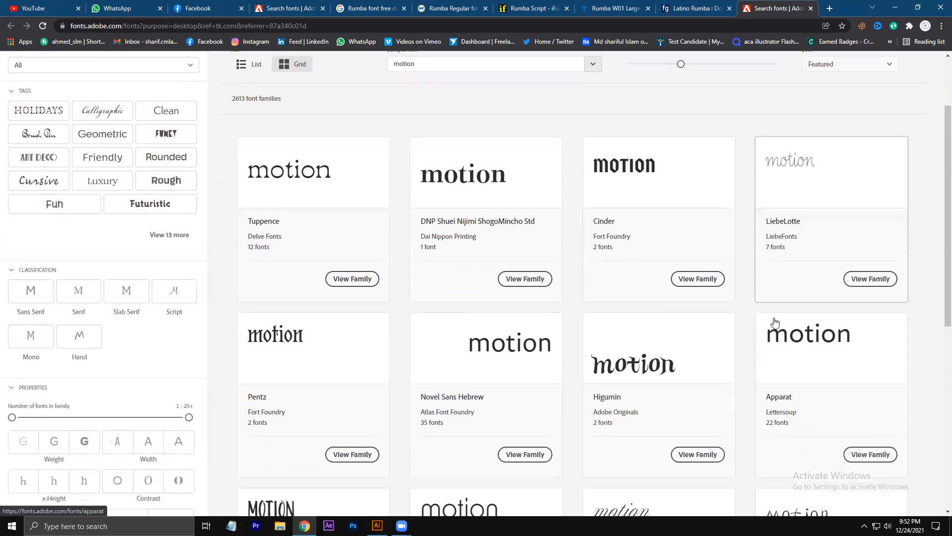
pyautogui.scroll(-2, 776, 330)
pyautogui.scroll(1, 776, 331)
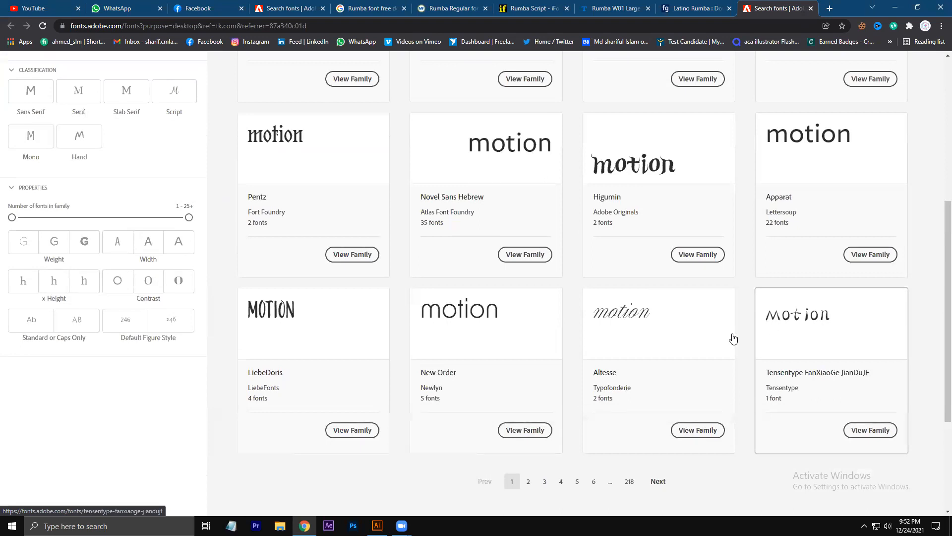
pyautogui.click(171, 322)
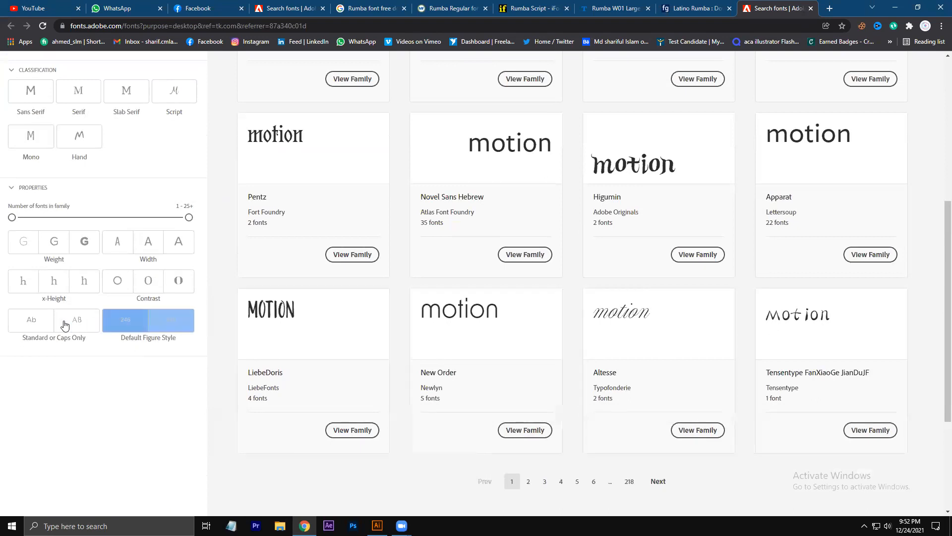
pyautogui.hotkey('alt', 'Tab')
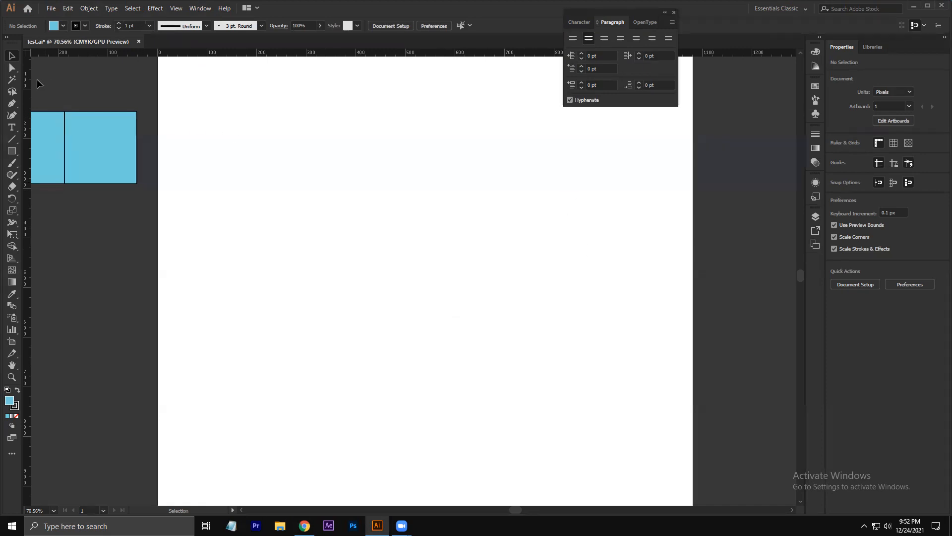
# Create an area text block about 366 by 541 px near the middle of the artboard, filled with placeholder text, and deselect it
pyautogui.click(12, 127)
pyautogui.moveTo(337, 108); pyautogui.dragTo(519, 375)
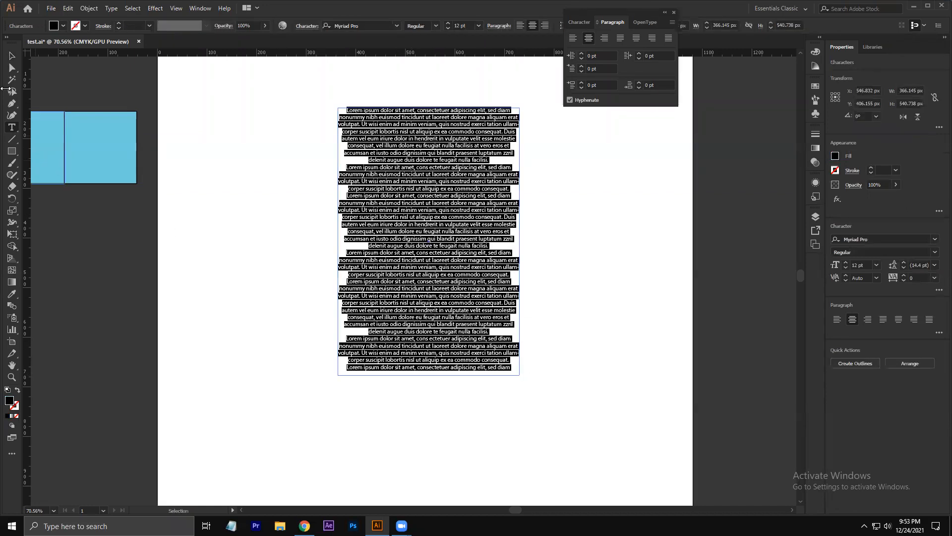
pyautogui.click(6, 56)
pyautogui.click(261, 212)
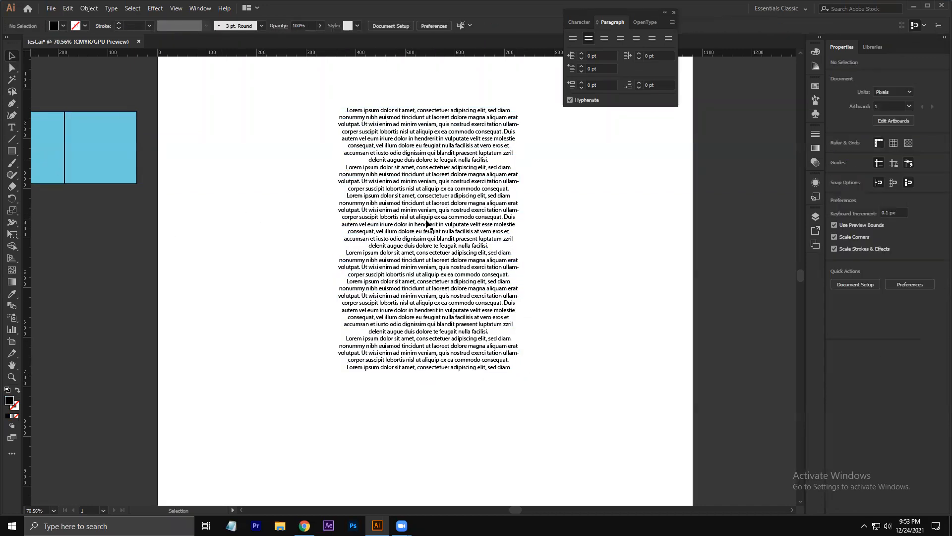
# Select the placeholder text block and set its left indent to 8 pt
pyautogui.click(429, 223)
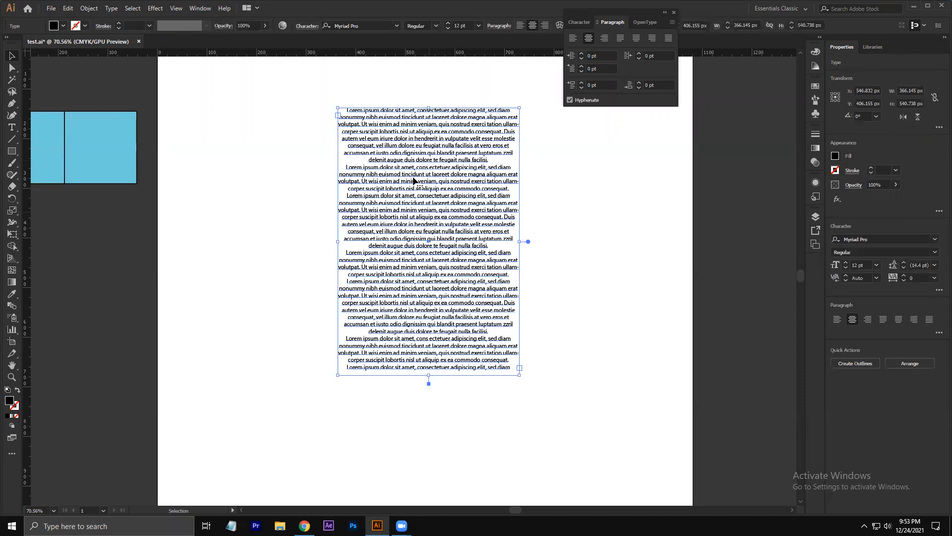
pyautogui.press('z')
pyautogui.click(462, 226)
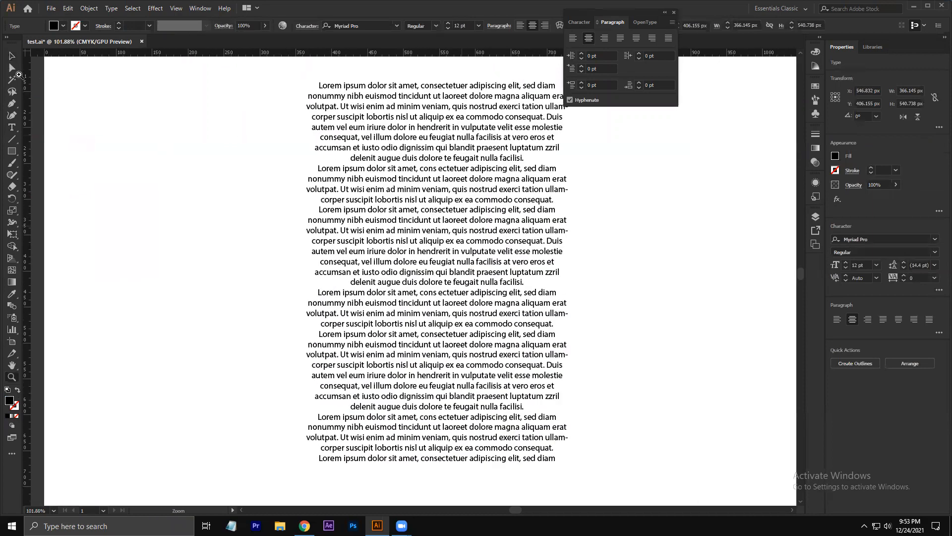
pyautogui.click(7, 55)
pyautogui.scroll(-4, 438, 169)
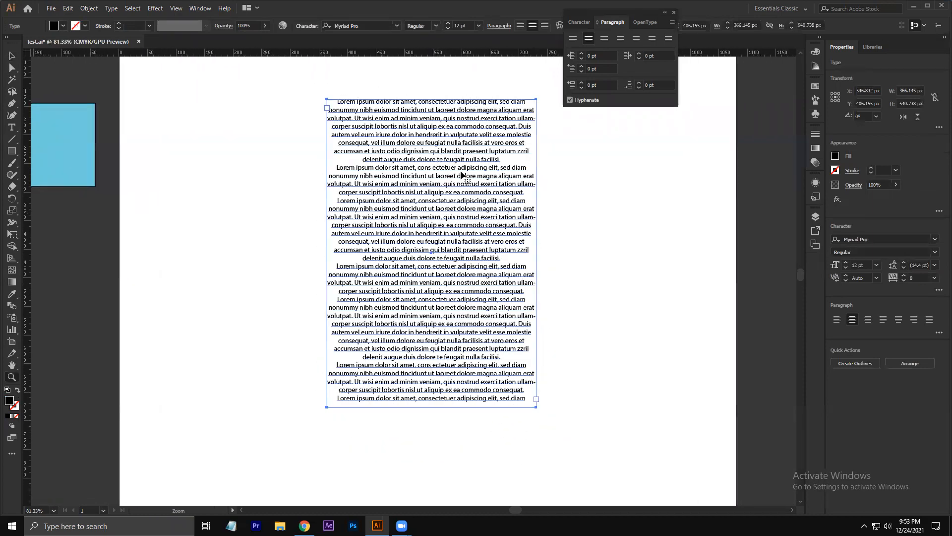
pyautogui.click(581, 55)
pyautogui.click(580, 55)
pyautogui.click(581, 55)
pyautogui.click(581, 54)
pyautogui.click(581, 59)
# Try left, center and right alignment on the text block and return it to center alignment
pyautogui.click(573, 39)
pyautogui.click(589, 38)
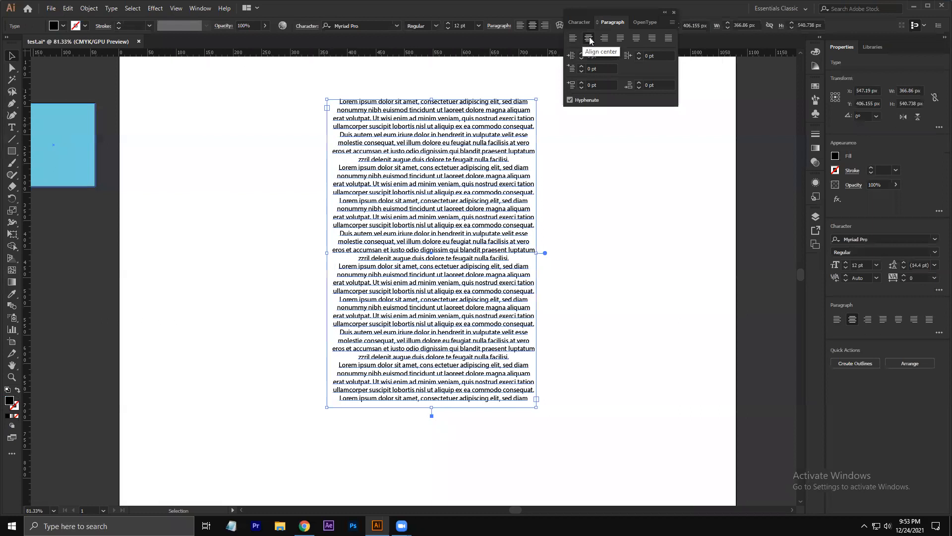
pyautogui.click(604, 38)
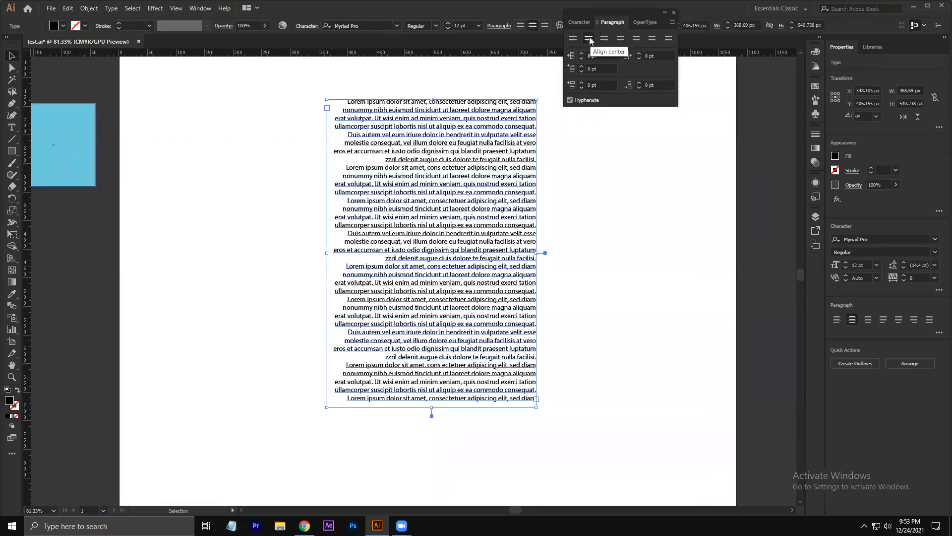
pyautogui.click(589, 38)
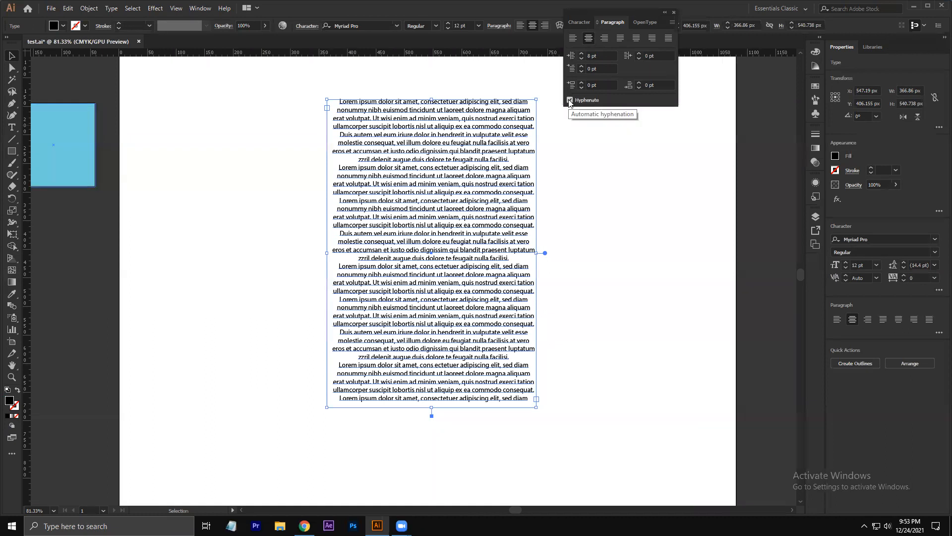
# Justify the text block with the last line aligned center, with the last line aligned right, and finally with all lines justified
pyautogui.click(637, 38)
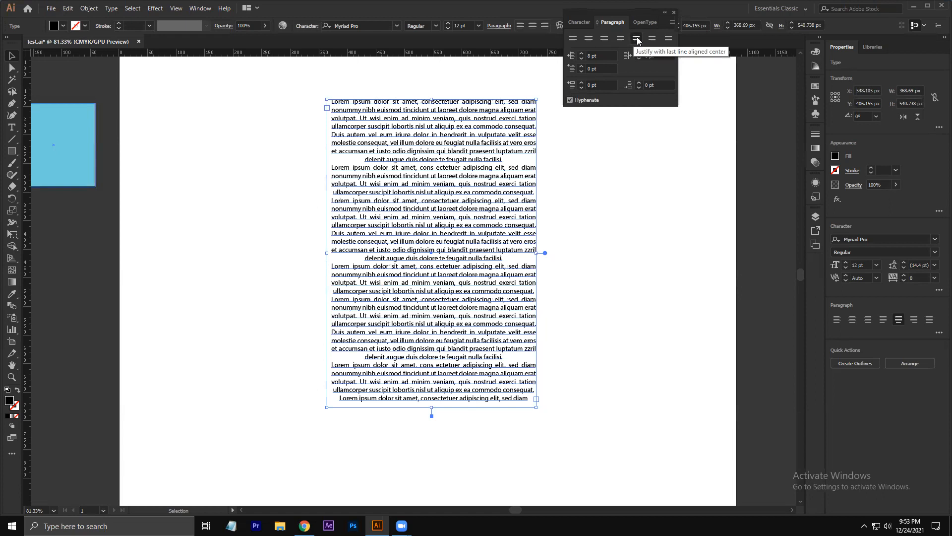
pyautogui.click(652, 39)
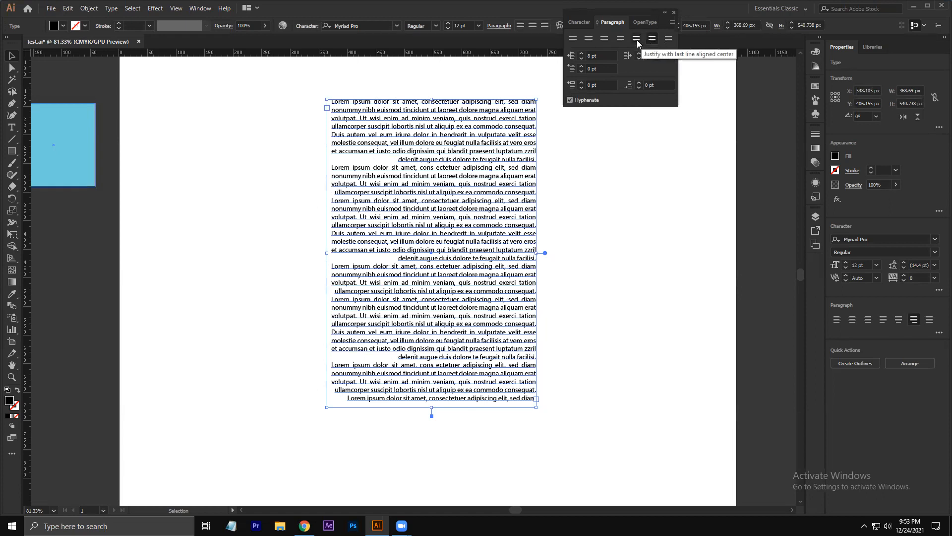
pyautogui.click(668, 39)
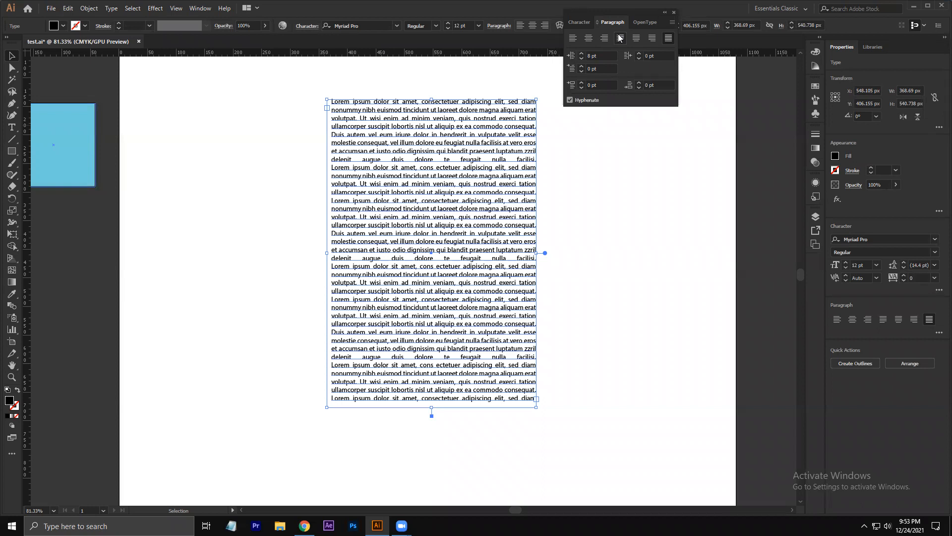
# Try left, center and right alignment on the text block, and justification with the last line aligned left and aligned center
pyautogui.click(574, 38)
pyautogui.click(588, 38)
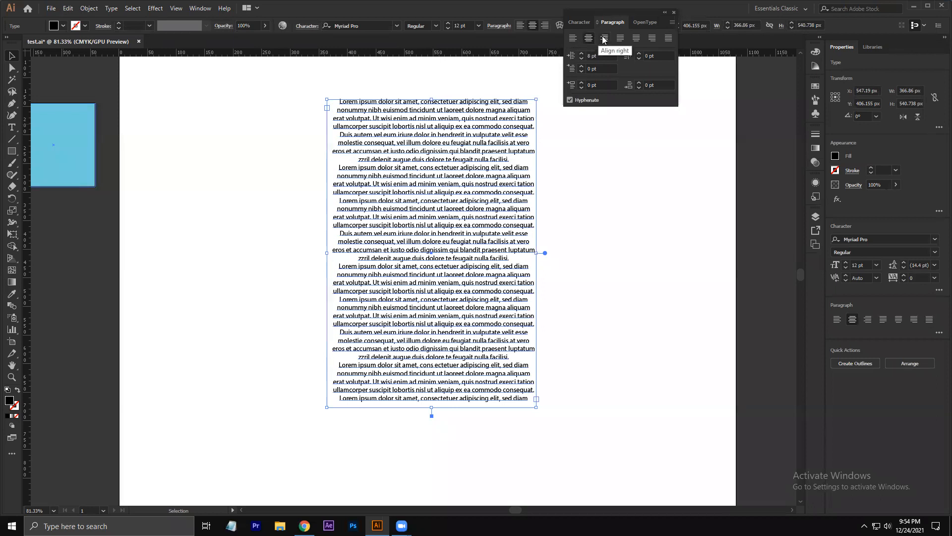
pyautogui.click(604, 39)
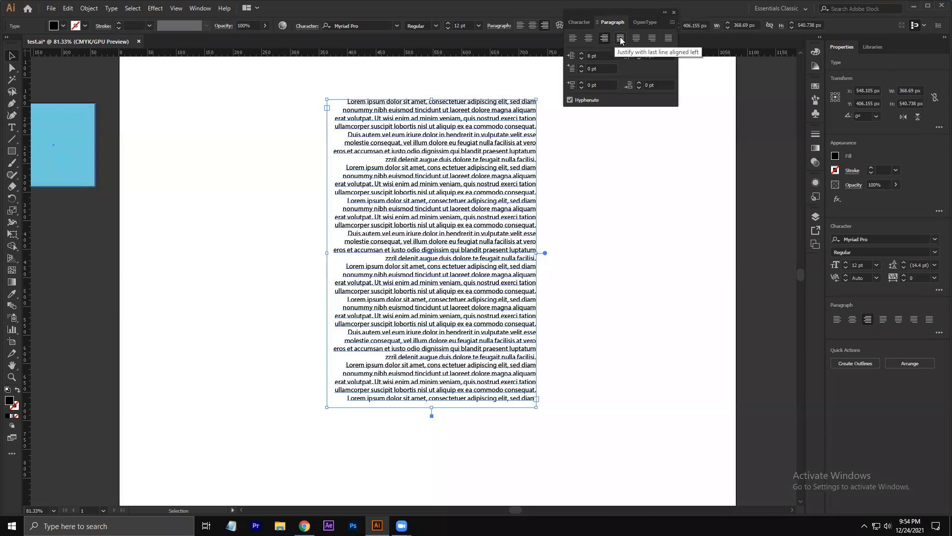
pyautogui.click(621, 40)
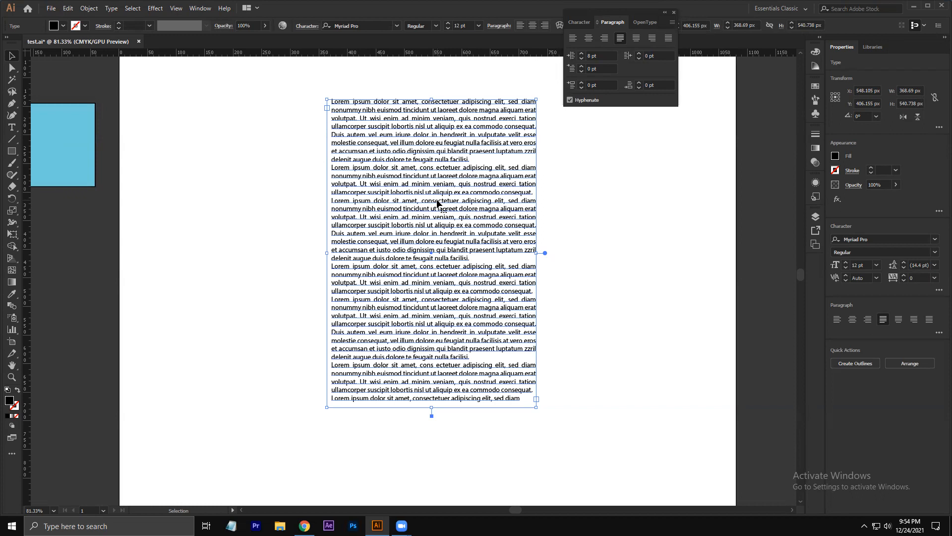
pyautogui.click(636, 38)
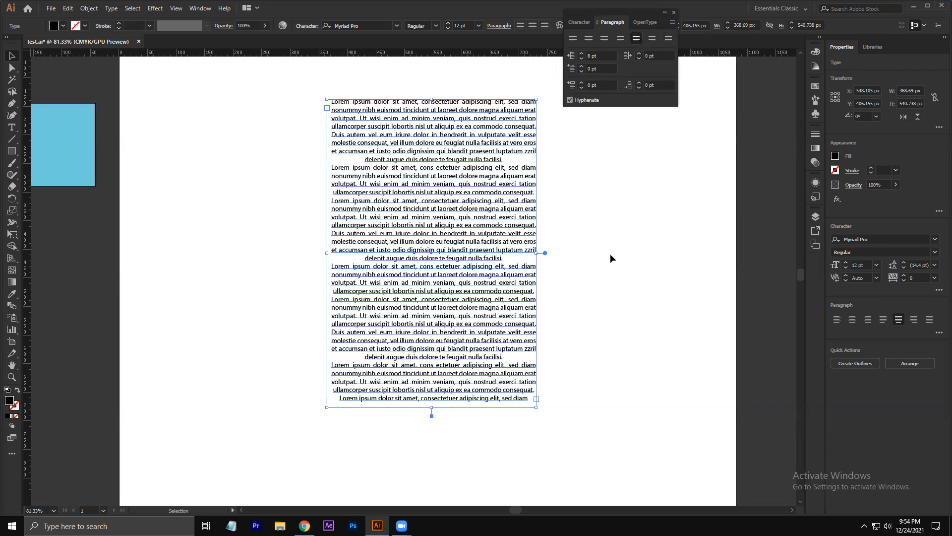
pyautogui.click(626, 337)
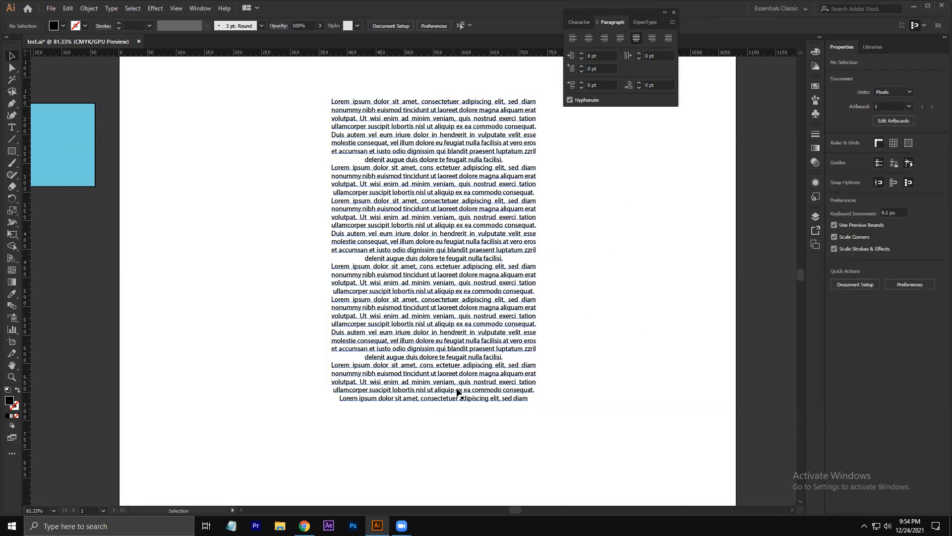
# Reselect the placeholder text block and justify it with the last line aligned right, and finally with all lines justified
pyautogui.press('z')
pyautogui.click(567, 401)
pyautogui.moveTo(567, 401); pyautogui.dragTo(390, 253)
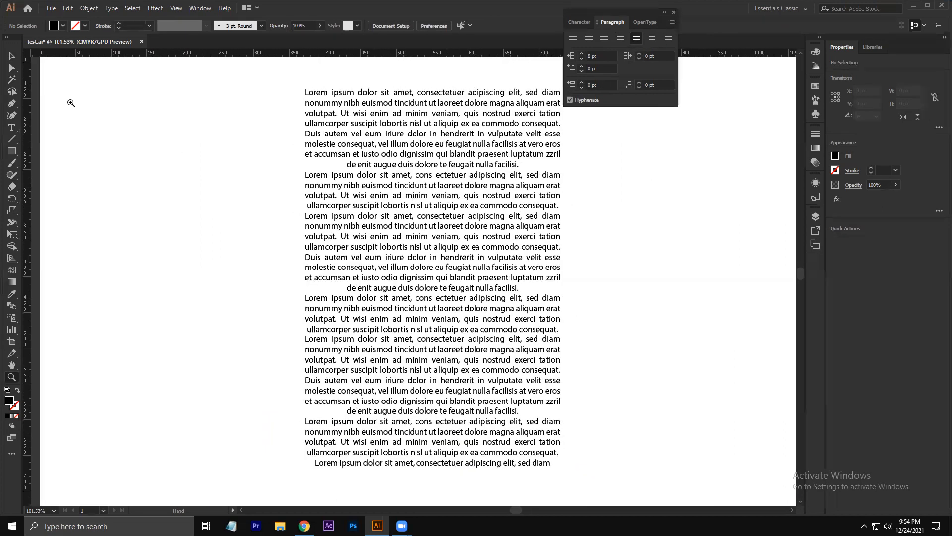
pyautogui.click(12, 57)
pyautogui.scroll(1, 433, 190)
pyautogui.click(467, 192)
pyautogui.moveTo(476, 174); pyautogui.dragTo(419, 217)
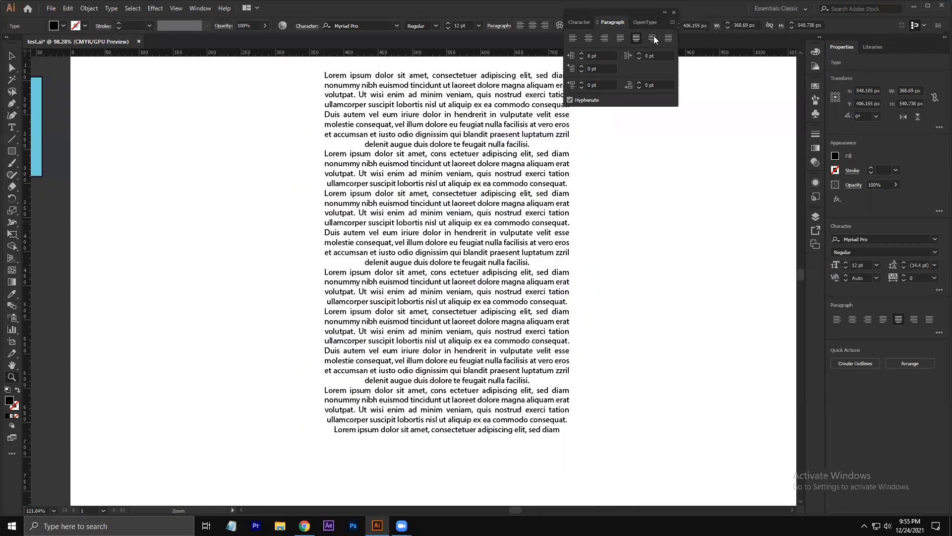
pyautogui.click(653, 39)
pyautogui.click(669, 38)
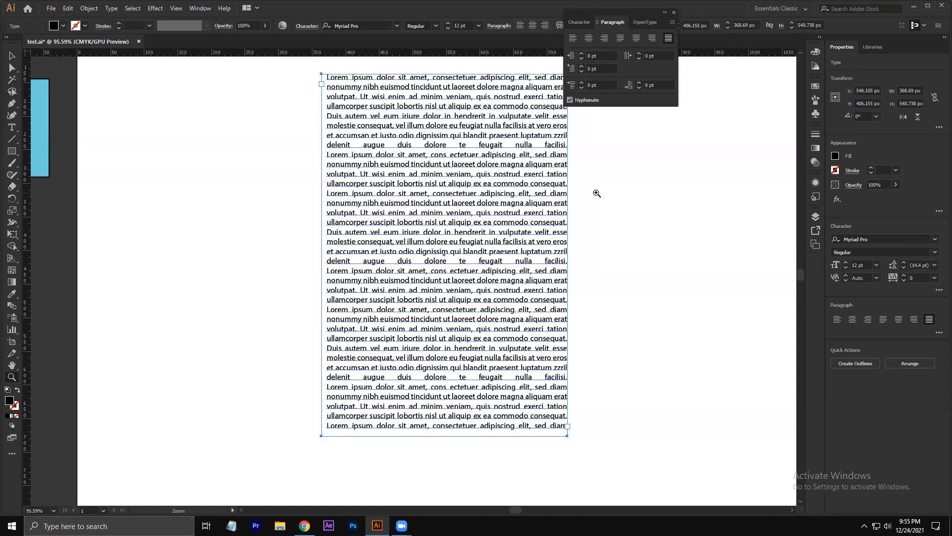
# Place two separate "Lorem ipsum" point text objects on the blank area left of the text block and deselect them
pyautogui.press('v')
pyautogui.click(12, 127)
pyautogui.click(160, 174)
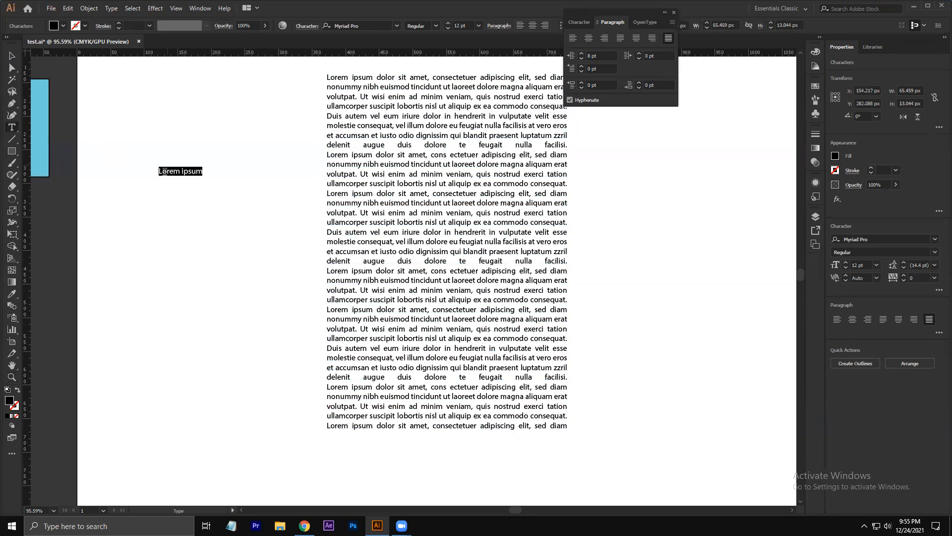
pyautogui.click(186, 242)
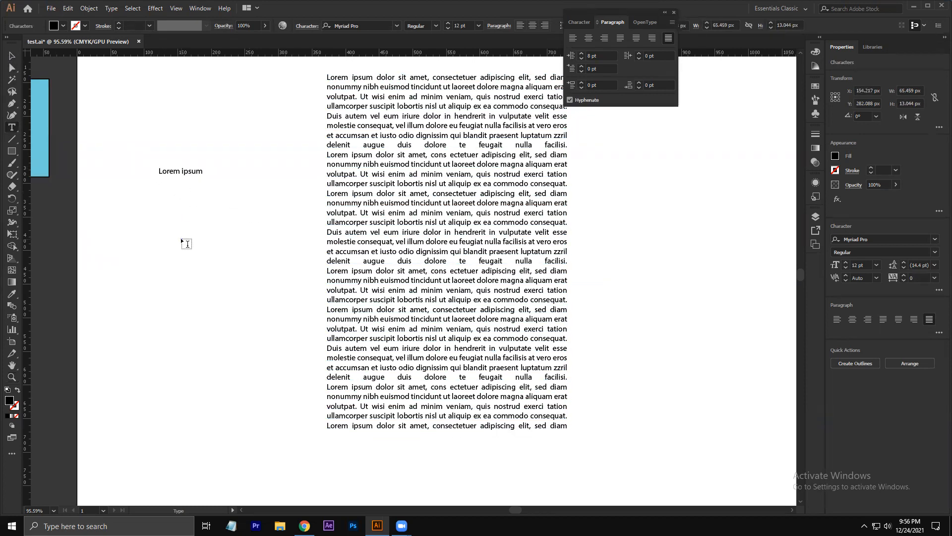
pyautogui.click(213, 222)
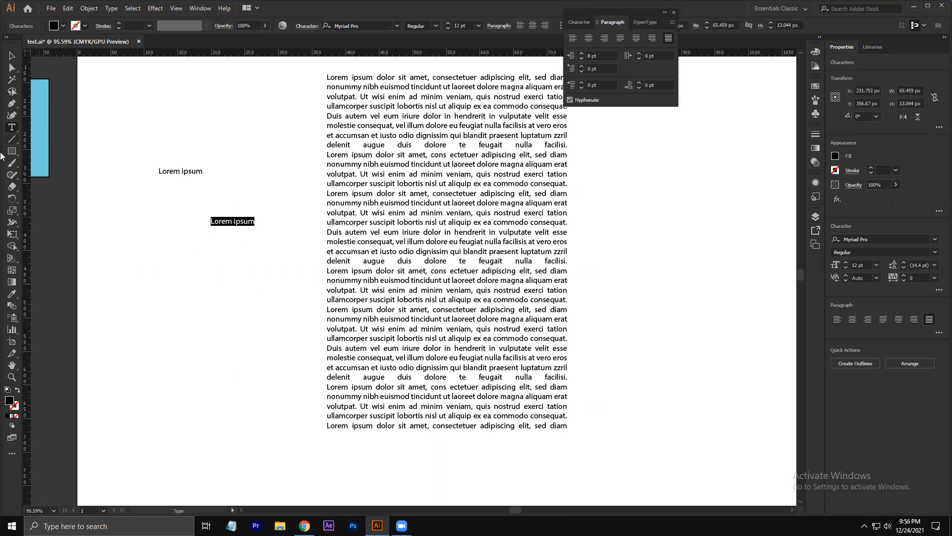
pyautogui.click(11, 56)
pyautogui.click(147, 317)
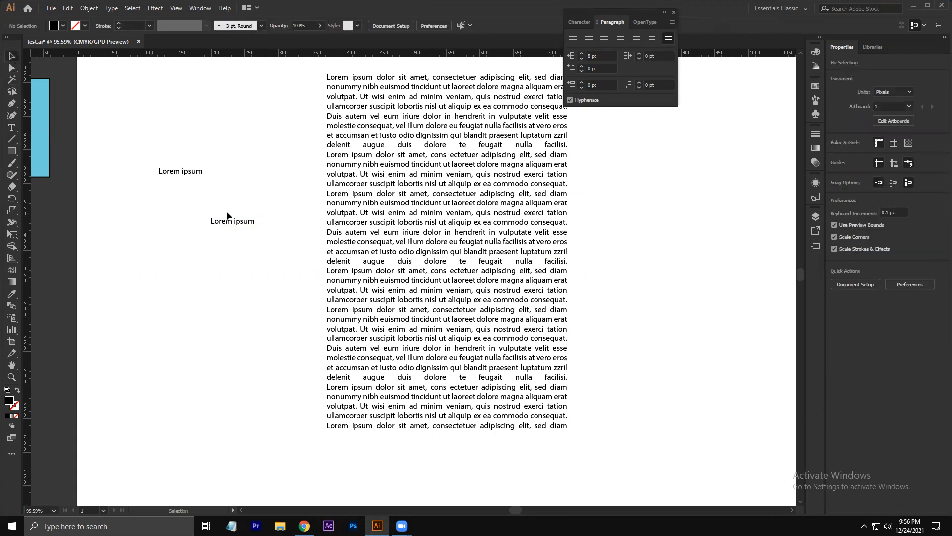
# Center-align the lower "Lorem ipsum" point text
pyautogui.click(228, 221)
pyautogui.click(226, 253)
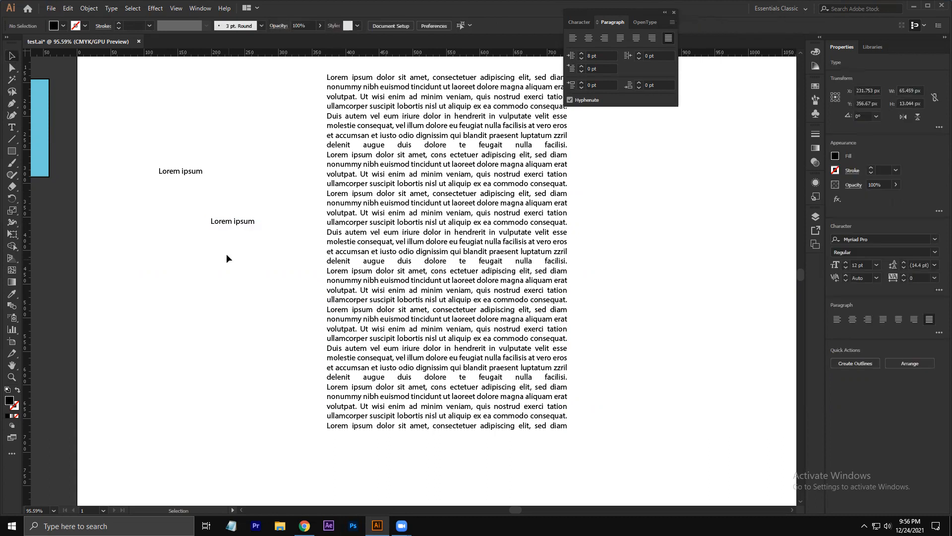
pyautogui.click(221, 224)
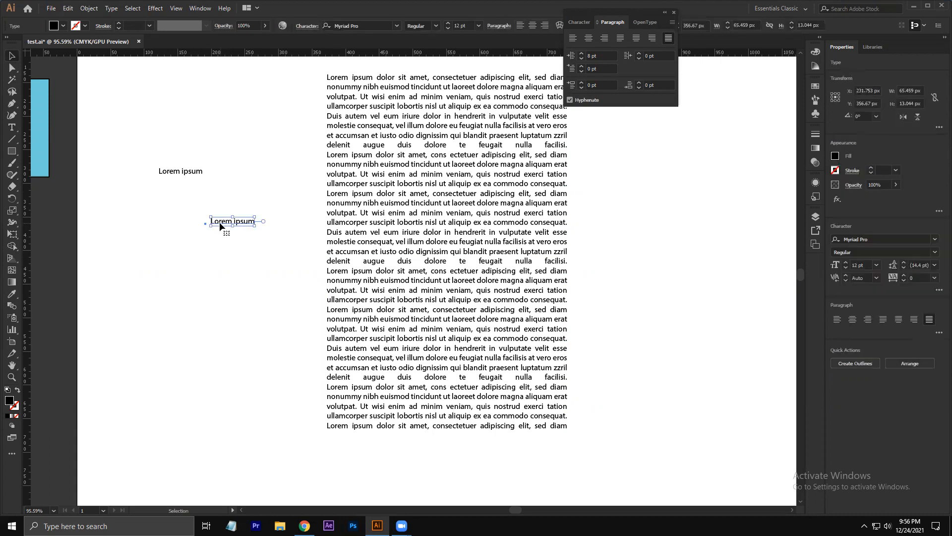
pyautogui.click(208, 243)
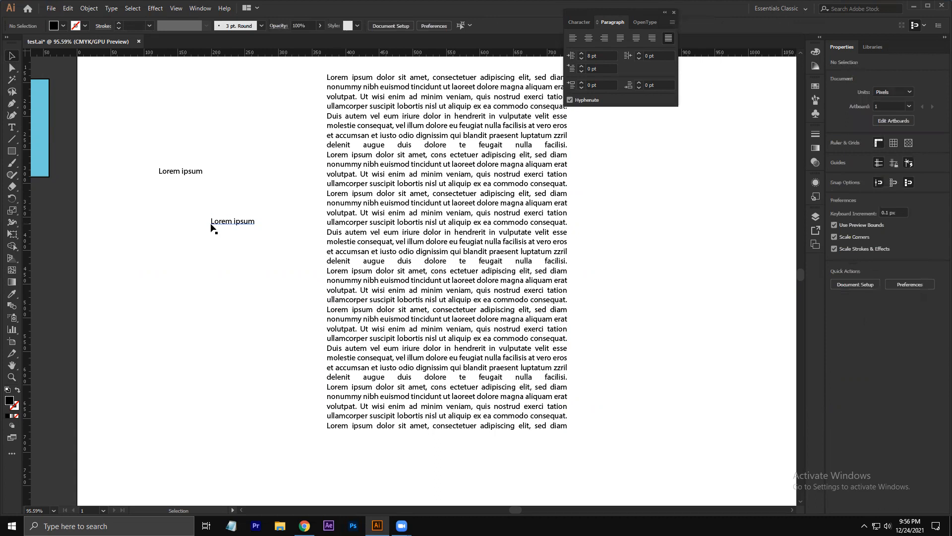
pyautogui.click(240, 221)
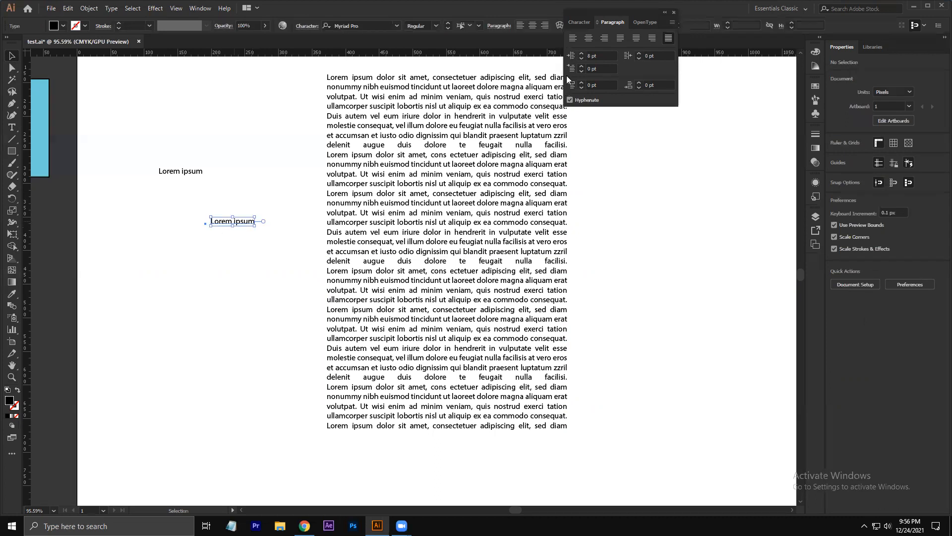
pyautogui.click(590, 42)
pyautogui.click(216, 257)
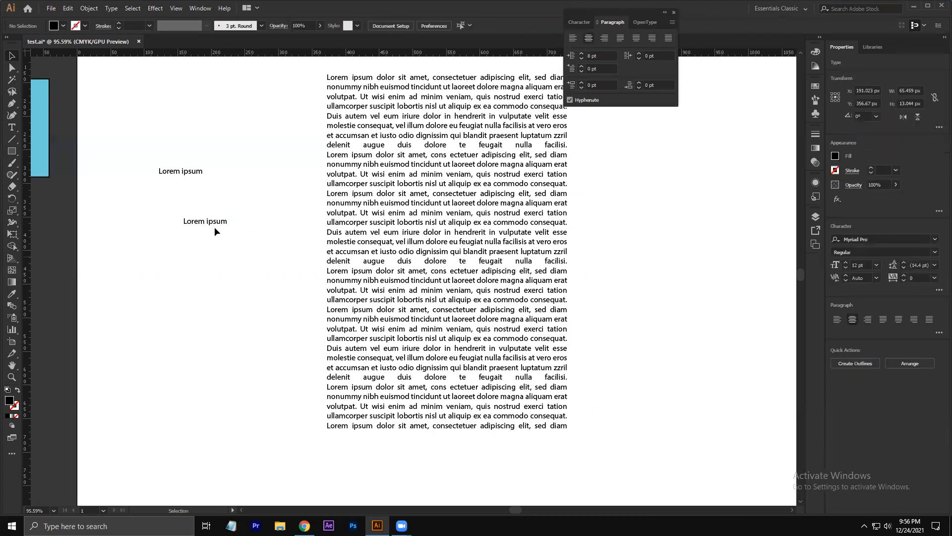
pyautogui.click(213, 224)
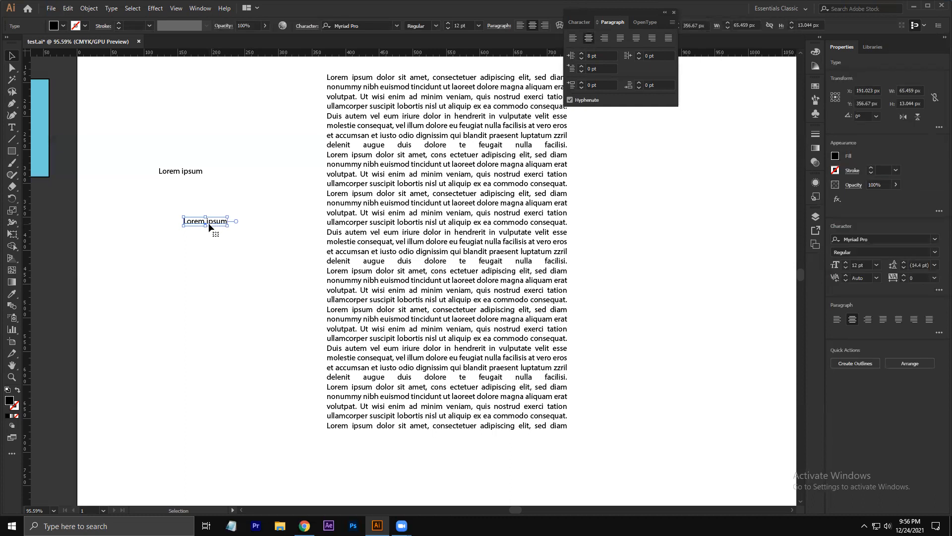
pyautogui.moveTo(209, 222); pyautogui.dragTo(208, 223)
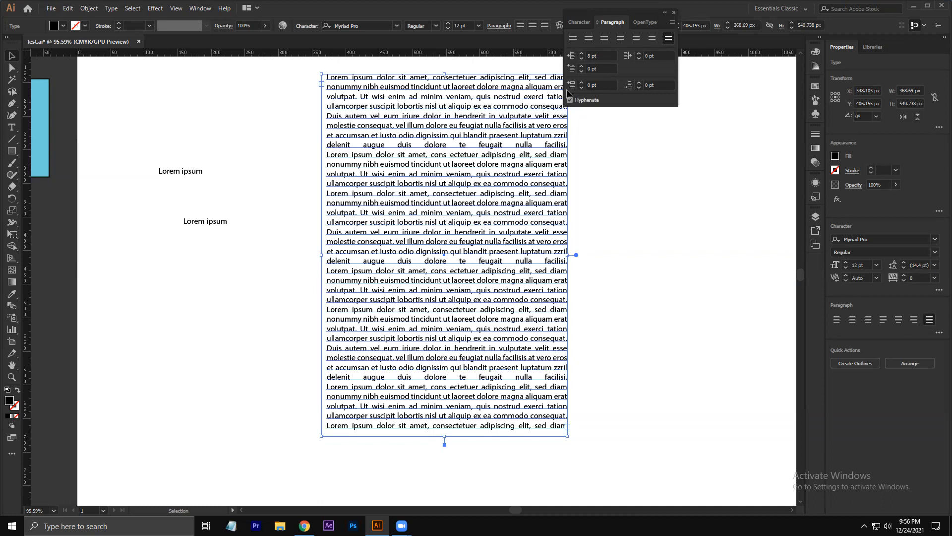
# Raise the large text block's left indent to 21 pt
pyautogui.click(581, 53)
pyautogui.click(582, 53)
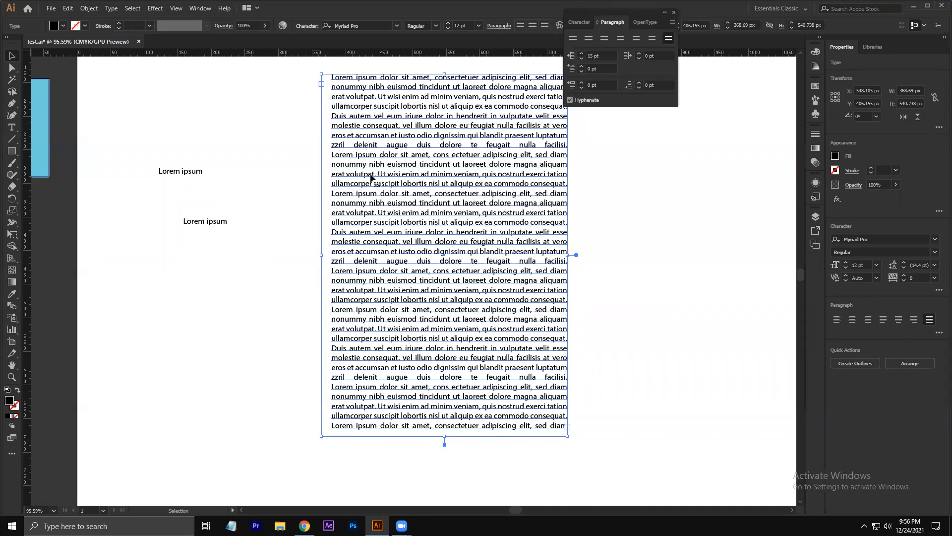
pyautogui.press('Up')
pyautogui.press('Up')
pyautogui.press('Up')
pyautogui.press('Up')
pyautogui.press('Up')
pyautogui.press('Up')
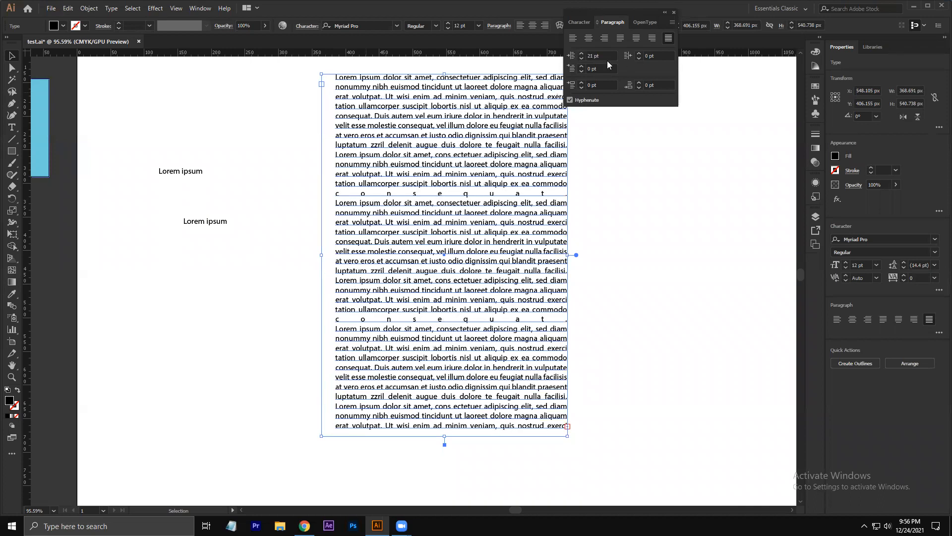
# Raise the text block's right indent to 11 pt
pyautogui.click(639, 53)
pyautogui.click(639, 53)
pyautogui.click(639, 53)
pyautogui.click(638, 53)
pyautogui.click(639, 53)
pyautogui.click(639, 53)
pyautogui.click(639, 53)
pyautogui.click(639, 53)
pyautogui.click(638, 53)
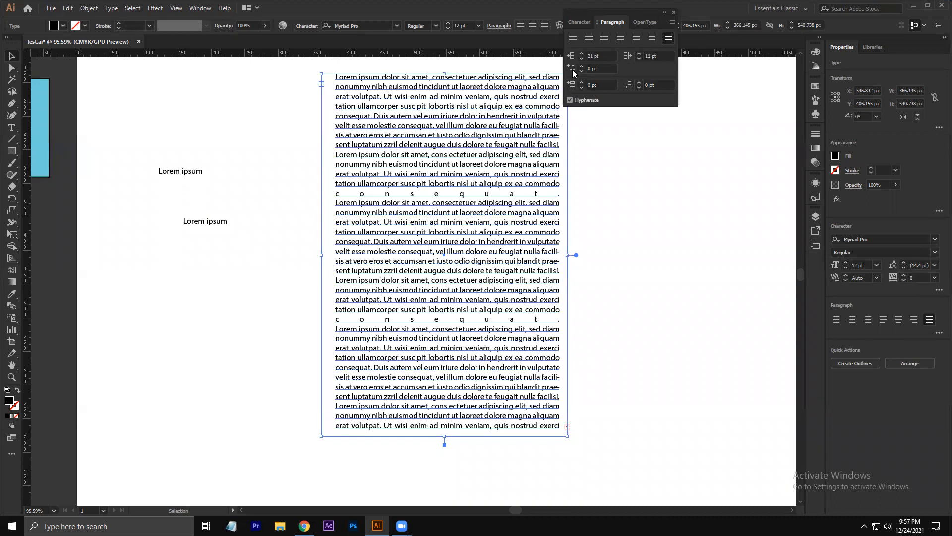
# Set the text block's first-line left indent to 14 pt
pyautogui.click(582, 66)
pyautogui.click(581, 67)
pyautogui.click(581, 67)
pyautogui.click(581, 67)
pyautogui.click(581, 66)
pyautogui.click(581, 67)
pyautogui.click(581, 67)
pyautogui.click(581, 66)
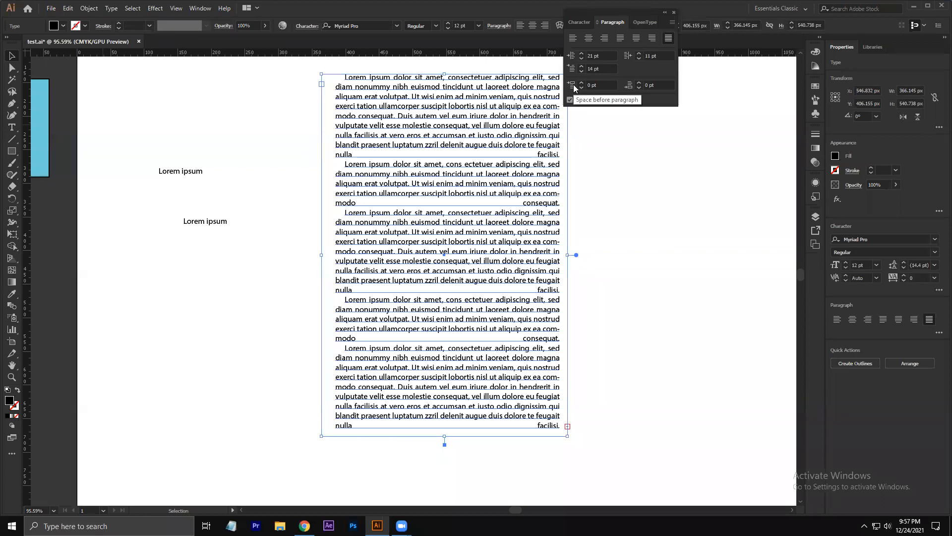
# Look through the OpenType figure options and the list of available fonts for the selected text block
pyautogui.click(636, 22)
pyautogui.click(626, 37)
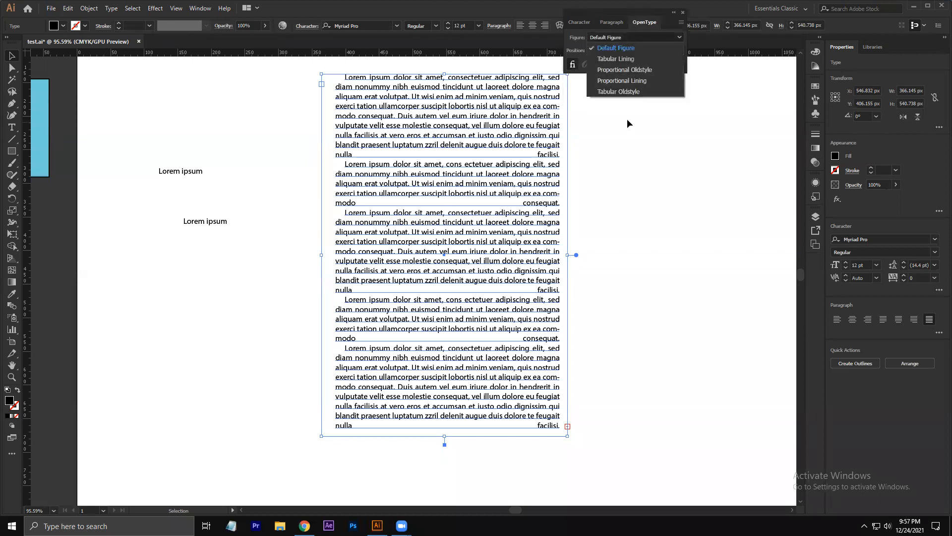
pyautogui.click(643, 139)
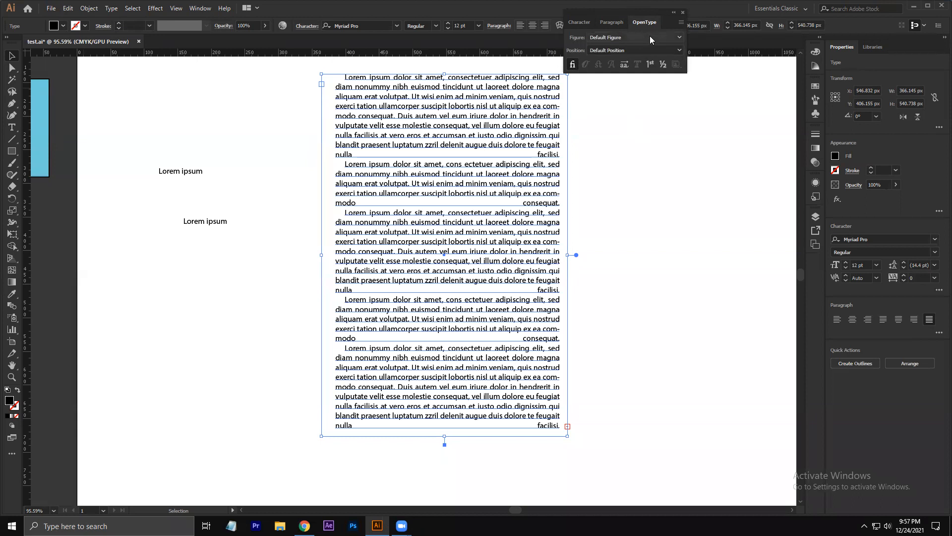
pyautogui.click(579, 22)
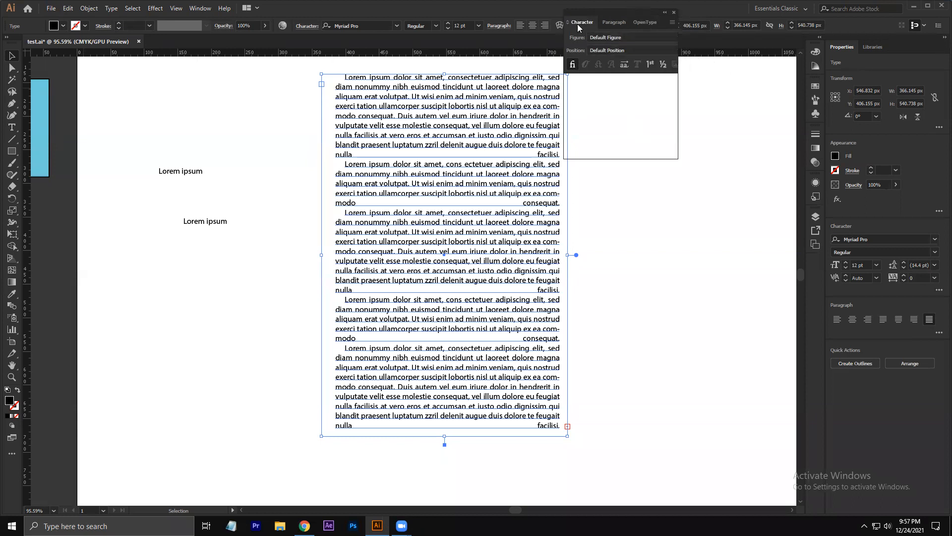
pyautogui.click(670, 51)
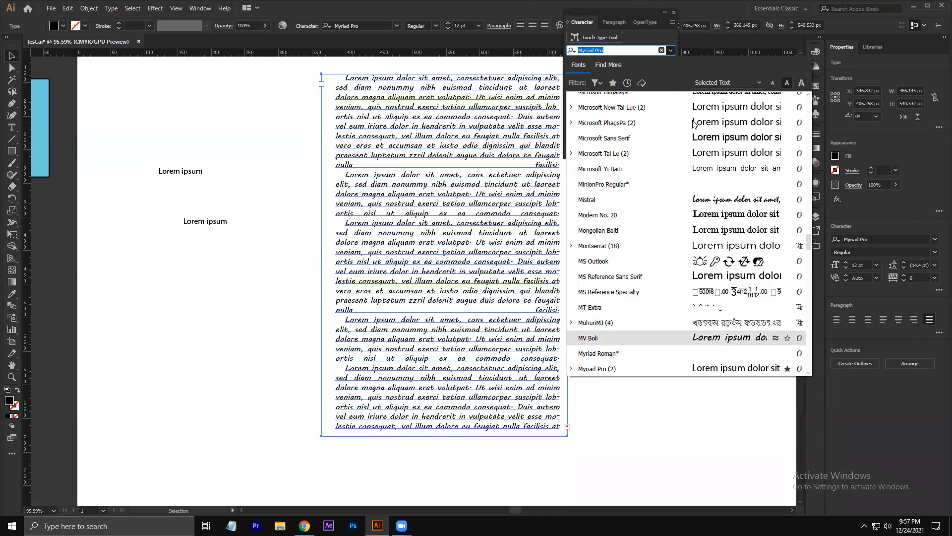
# Turn on OpenType fractions for the text block, look at the position options, and close the floating type settings
pyautogui.click(646, 21)
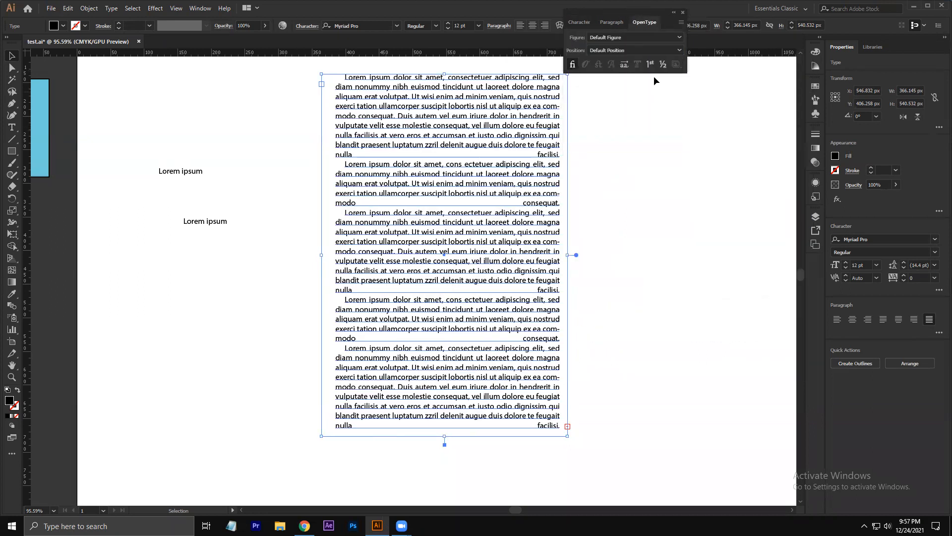
pyautogui.click(662, 64)
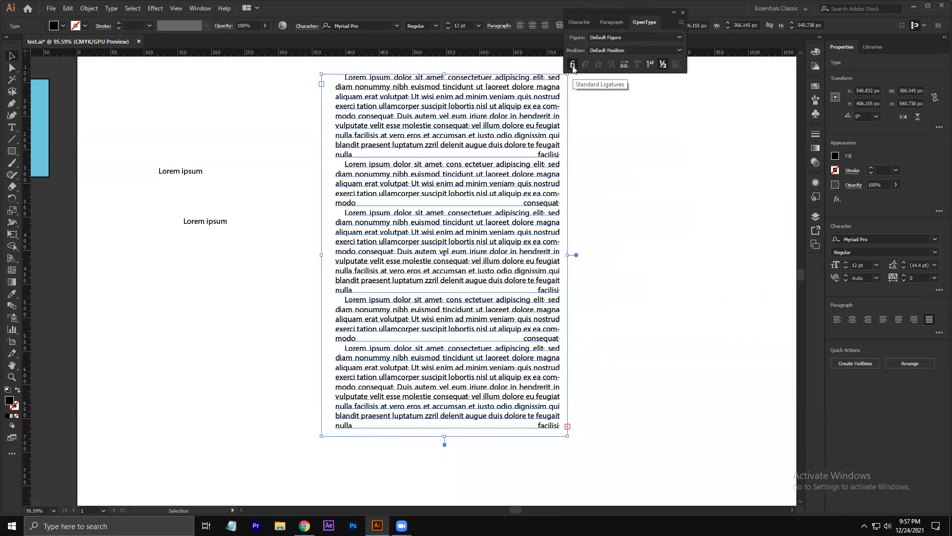
pyautogui.click(606, 48)
pyautogui.click(626, 47)
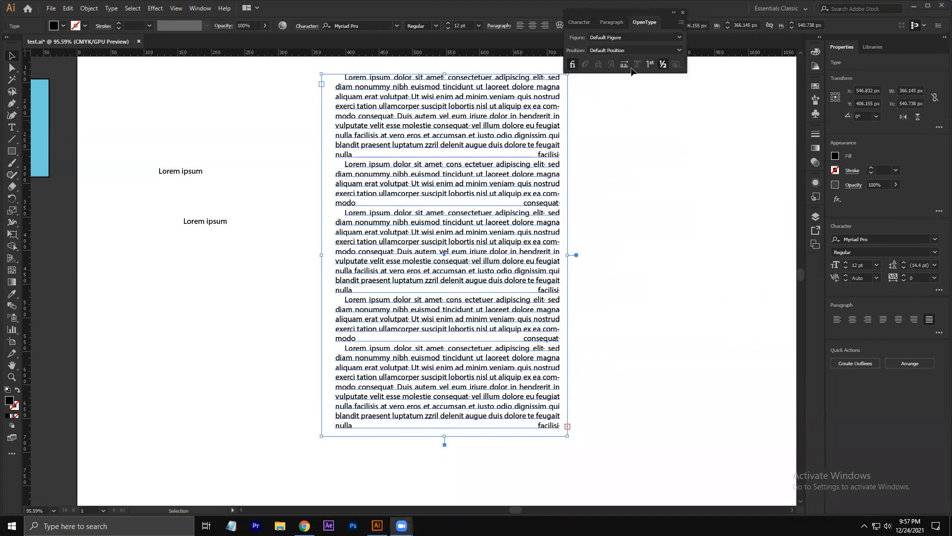
pyautogui.click(628, 49)
pyautogui.click(651, 142)
pyautogui.moveTo(622, 8); pyautogui.dragTo(681, 100)
pyautogui.click(744, 103)
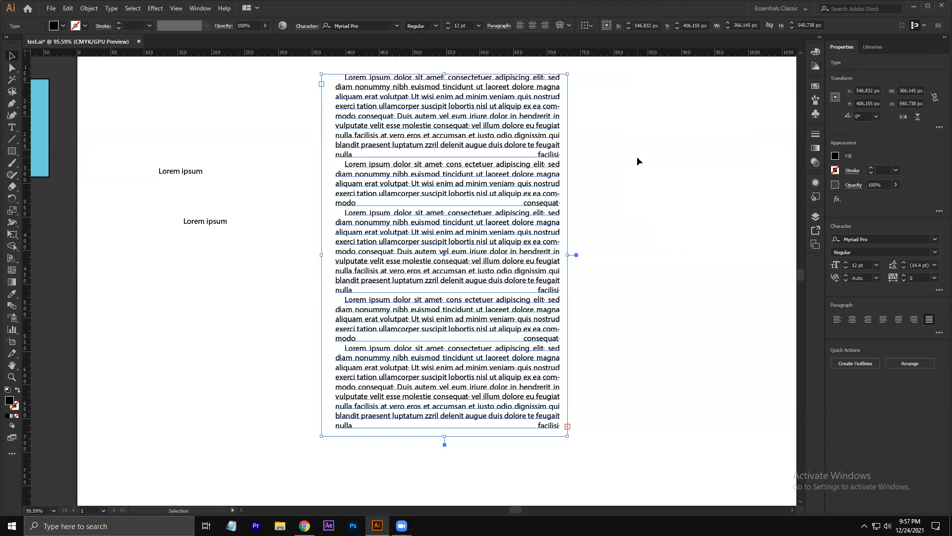
# Delete the large text block and both "Lorem ipsum" point texts from the artboard
pyautogui.press('Delete')
pyautogui.moveTo(149, 153); pyautogui.dragTo(273, 249)
pyautogui.press('Delete')
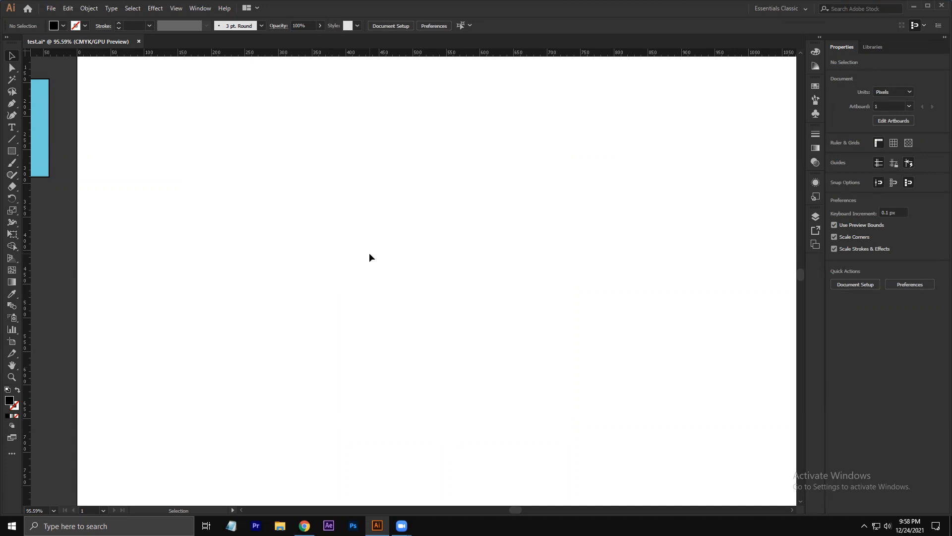
# Draw an open arch-shaped curve about 392 by 110 px with the Pen tool, with a black stroke and no fill
pyautogui.press('p')
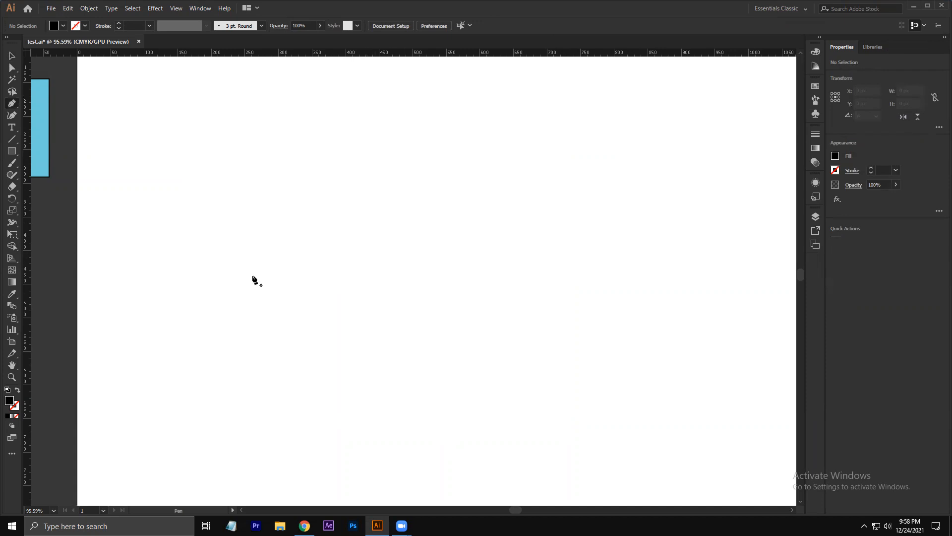
pyautogui.moveTo(209, 206); pyautogui.dragTo(225, 263)
pyautogui.moveTo(190, 140); pyautogui.dragTo(185, 124)
pyautogui.moveTo(470, 174); pyautogui.dragTo(508, 241)
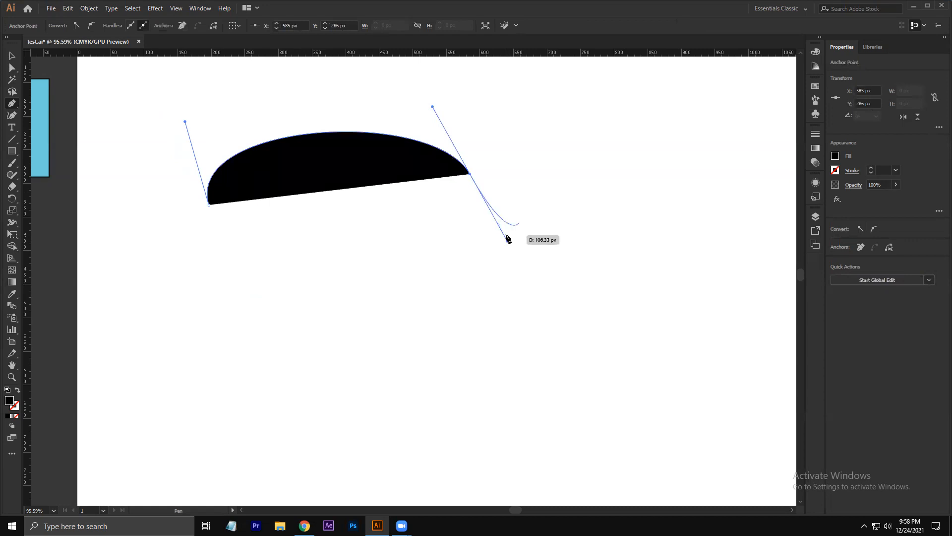
pyautogui.hotkey('shift', 'x')
pyautogui.press('Escape')
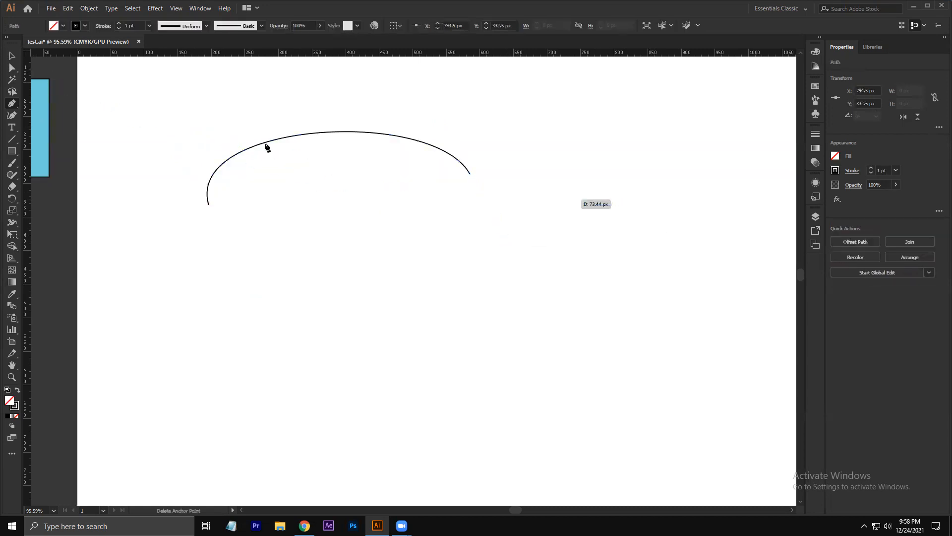
# Move the arch-shaped curve down and slightly right on the artboard and deselect it
pyautogui.click(12, 55)
pyautogui.click(331, 171)
pyautogui.click(386, 138)
pyautogui.moveTo(387, 135); pyautogui.dragTo(404, 208)
pyautogui.click(387, 313)
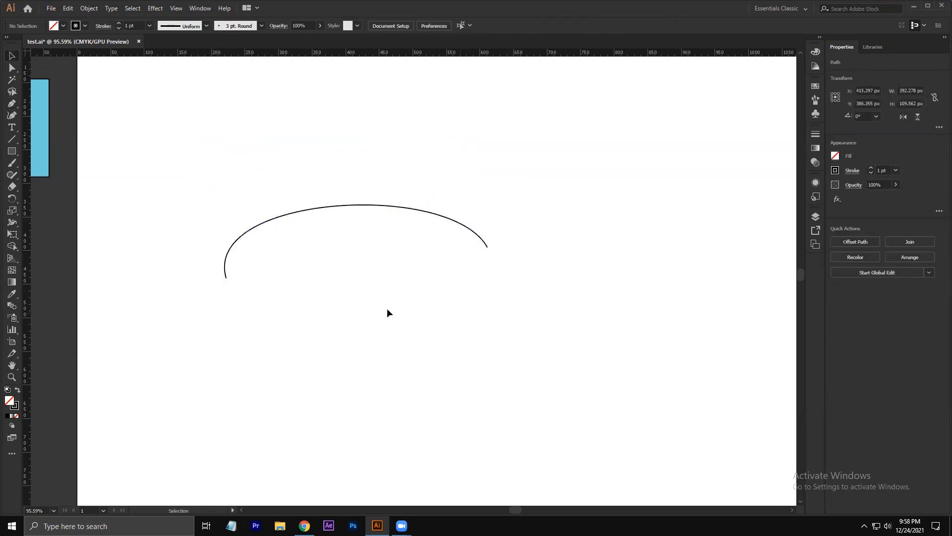
# Bring up the variants of the Type tool
pyautogui.press('t')
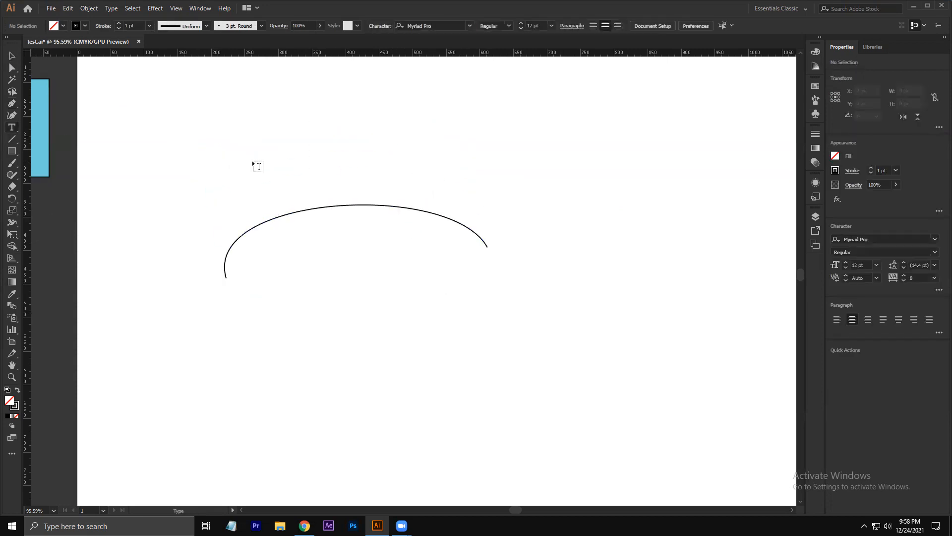
pyautogui.click(12, 128)
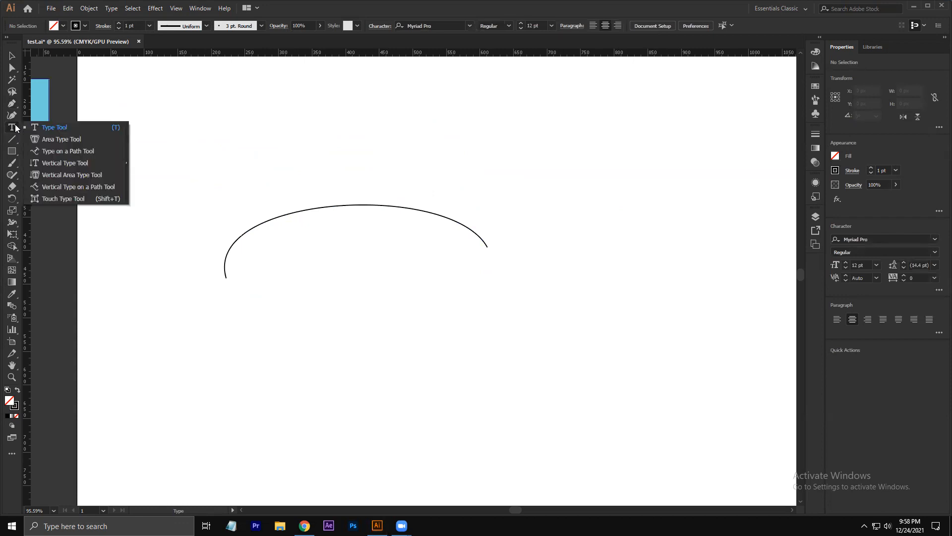
# Place placeholder text along the curved arc using the Type on a Path tool, and deselect it
pyautogui.click(59, 151)
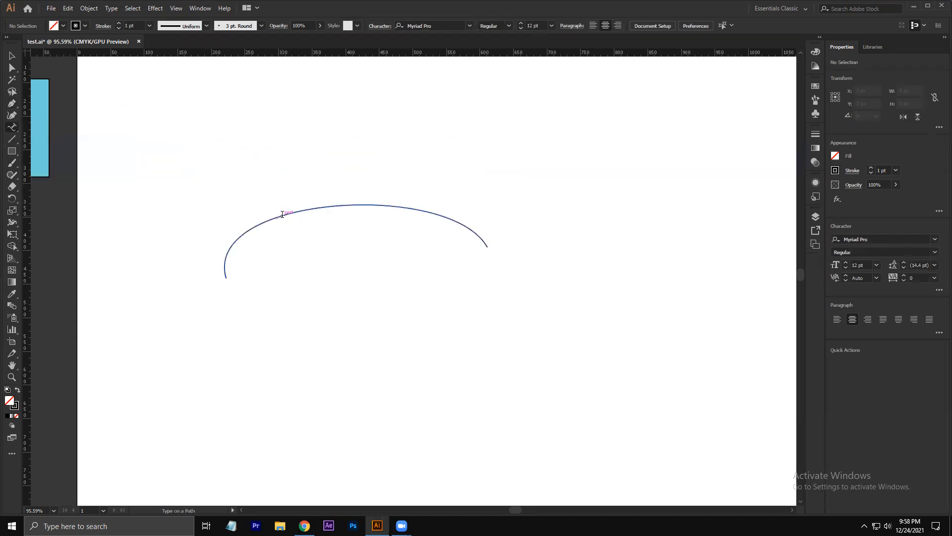
pyautogui.click(296, 210)
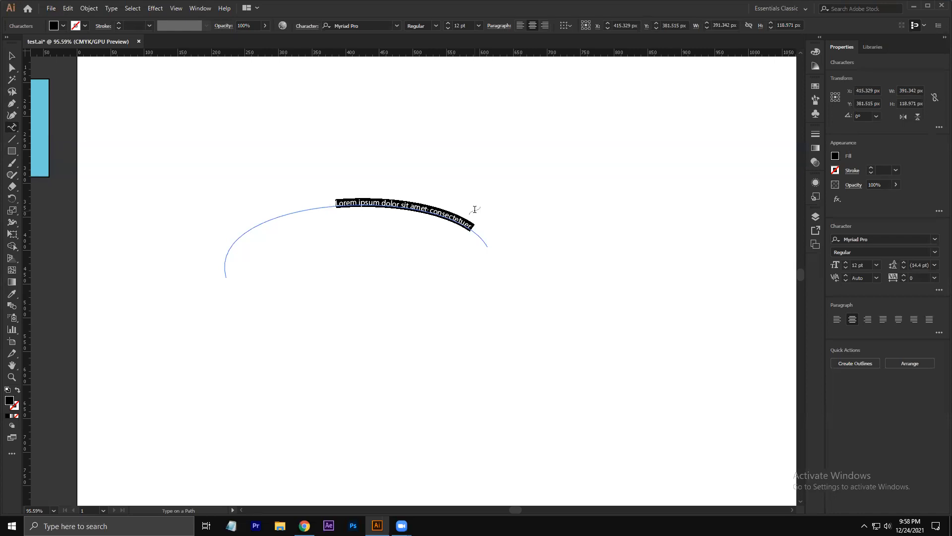
pyautogui.click(11, 57)
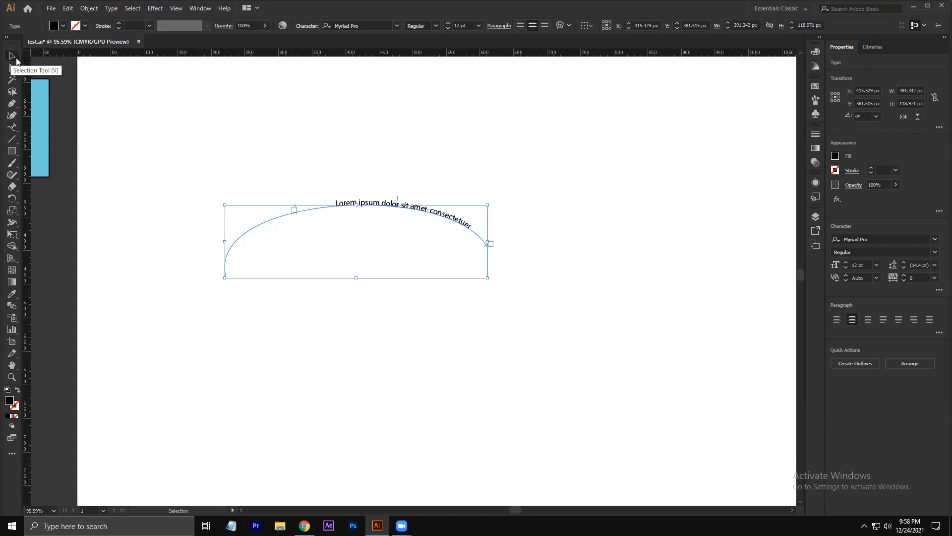
pyautogui.click(498, 137)
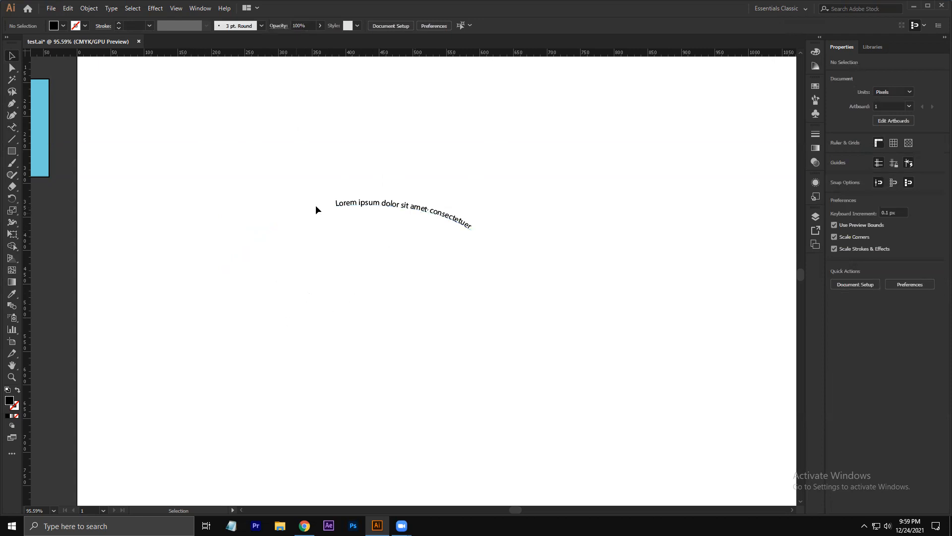
# Slide the path text along the arc to its crown and adjust the text's start bracket inward
pyautogui.click(390, 206)
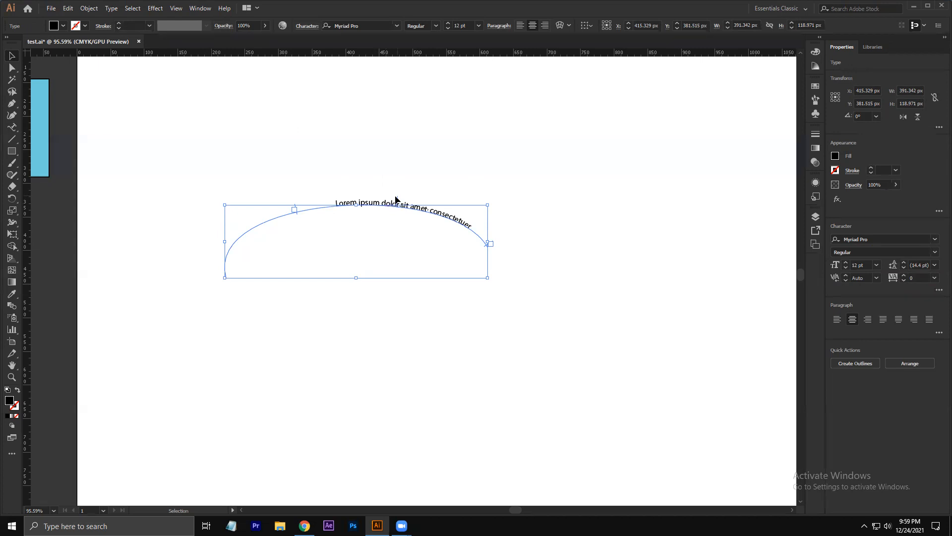
pyautogui.moveTo(395, 199); pyautogui.dragTo(356, 194)
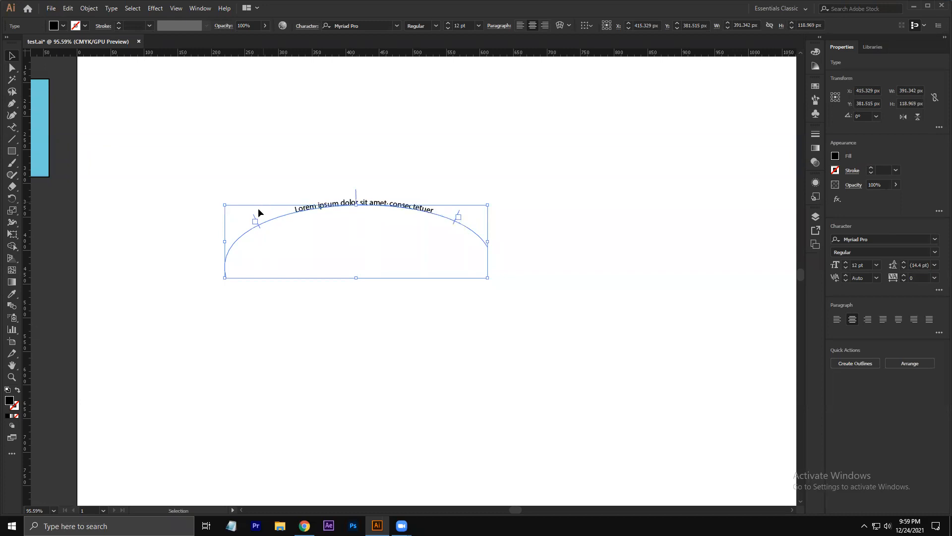
pyautogui.moveTo(255, 216)
pyautogui.mouseDown()
pyautogui.moveTo(325, 203)
pyautogui.moveTo(214, 215)
pyautogui.moveTo(294, 207)
pyautogui.moveTo(266, 214)
pyautogui.mouseUp()
pyautogui.click(551, 198)
# Try right alignment on the path text and restore its center alignment
pyautogui.click(367, 210)
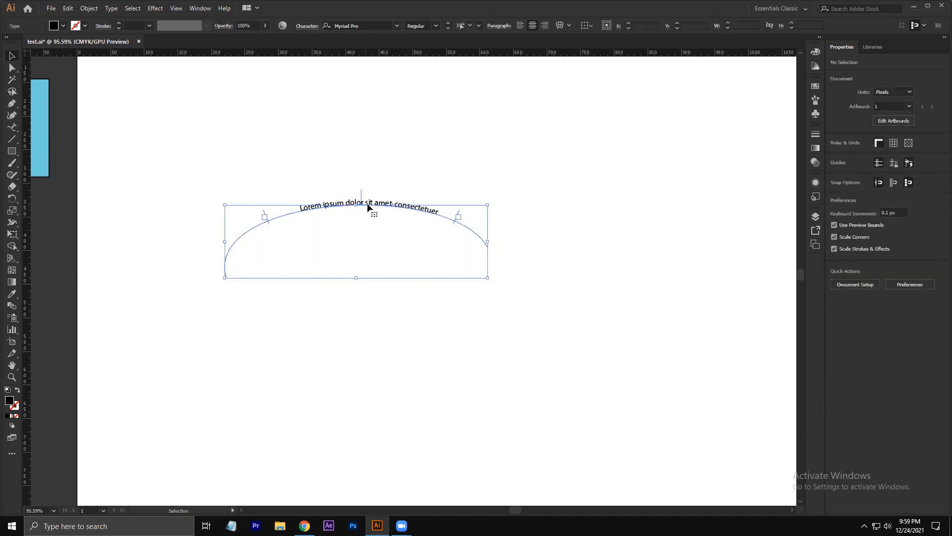
pyautogui.click(532, 25)
pyautogui.click(544, 25)
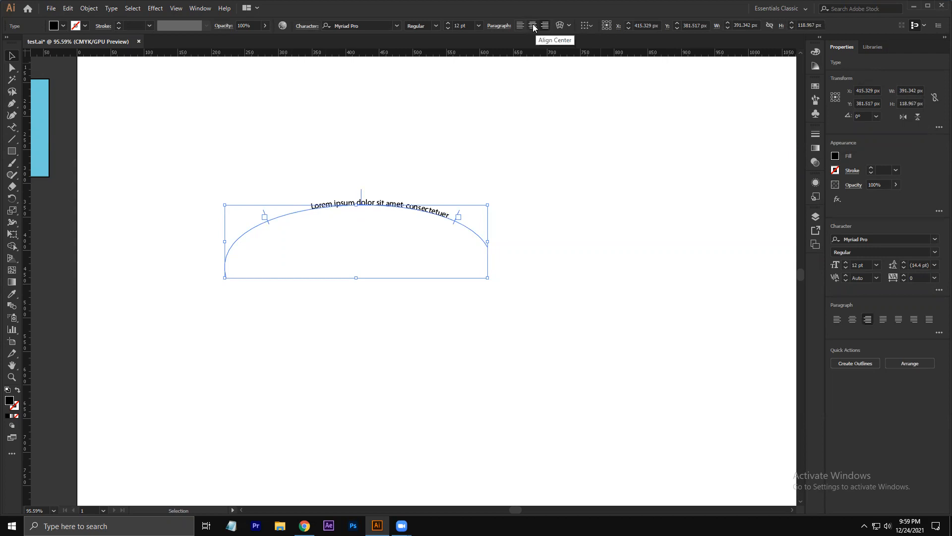
pyautogui.click(533, 27)
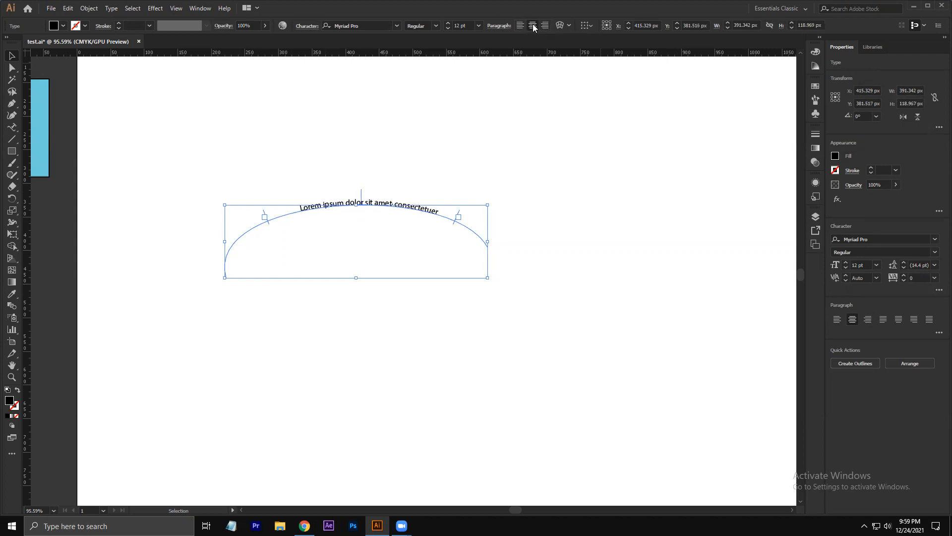
pyautogui.click(500, 155)
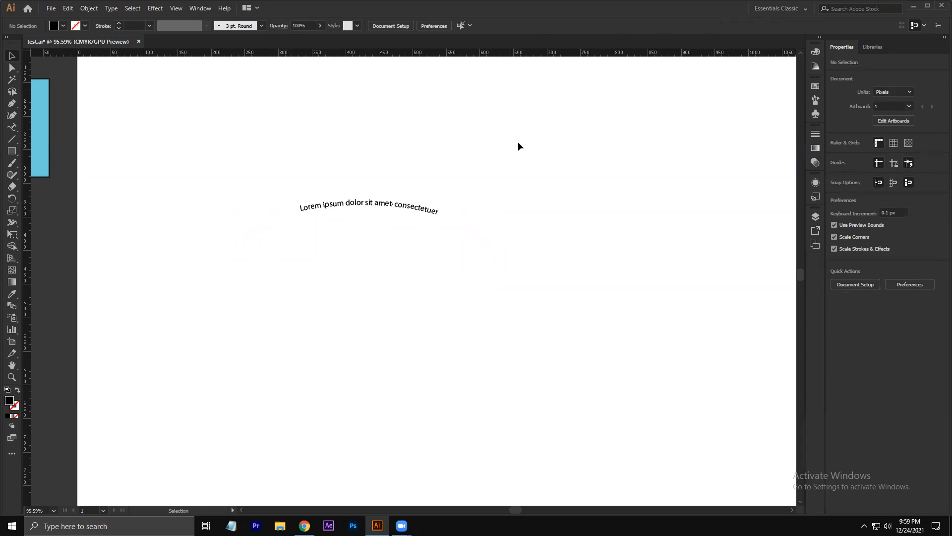
# Delete the curved path text from the artboard
pyautogui.click(409, 206)
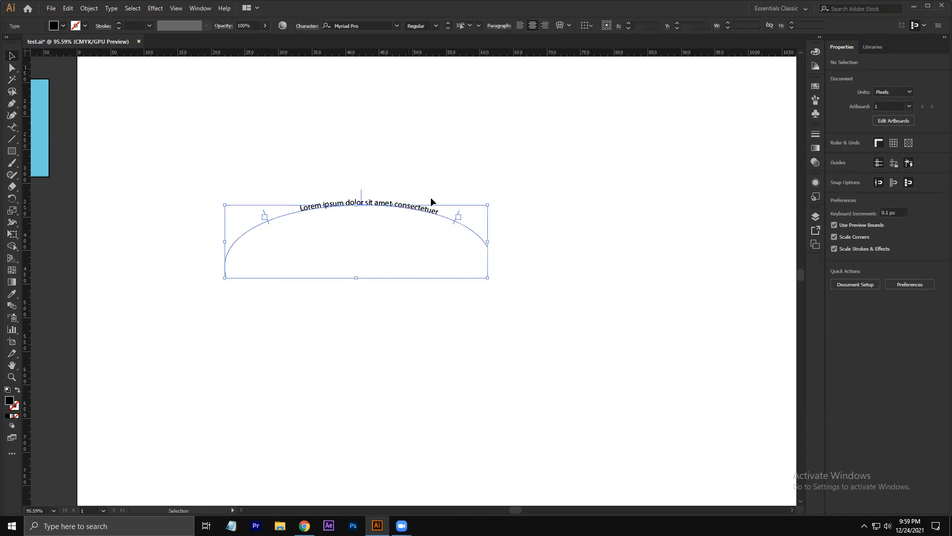
pyautogui.click(475, 159)
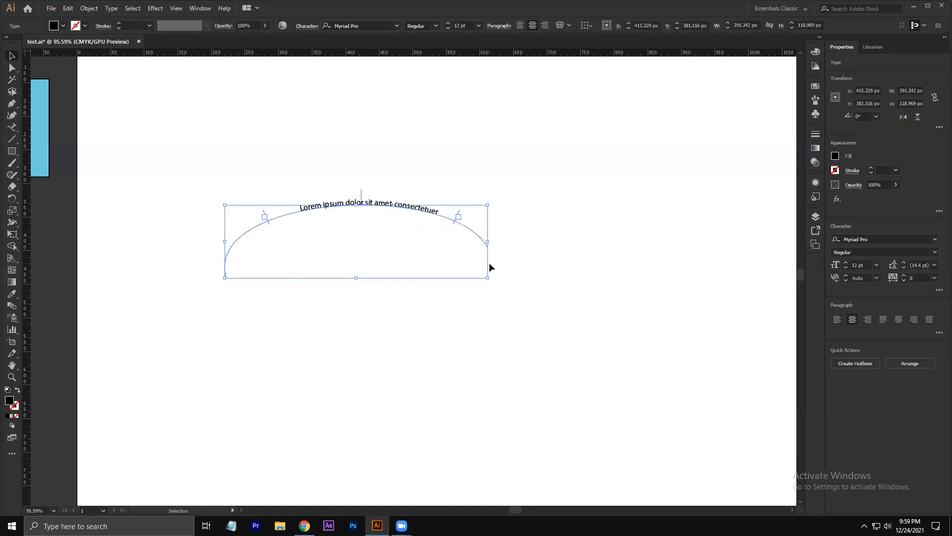
pyautogui.press('Delete')
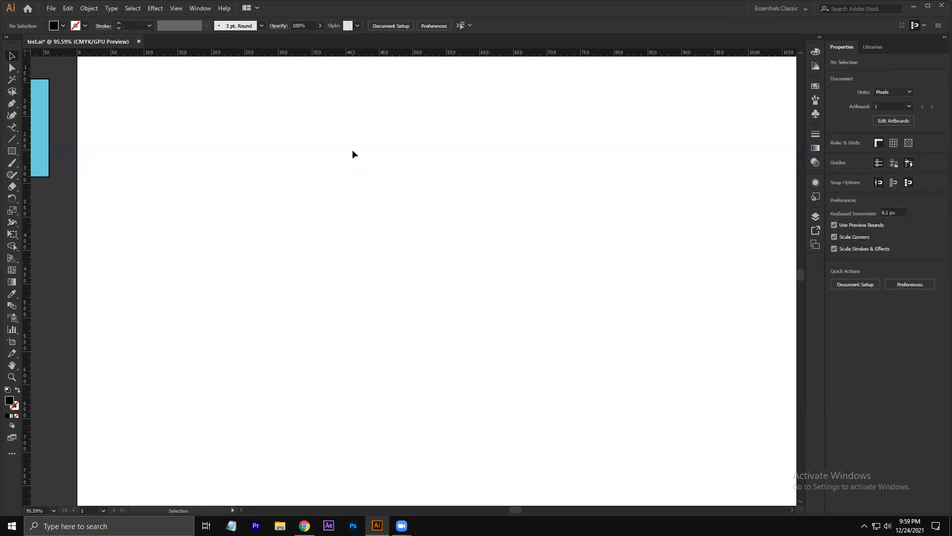
# Add the placeholder text "Lorem ipsum", enlarge it to about 406 px wide, and position it near the artboard's upper area
pyautogui.press('t')
pyautogui.click(349, 154)
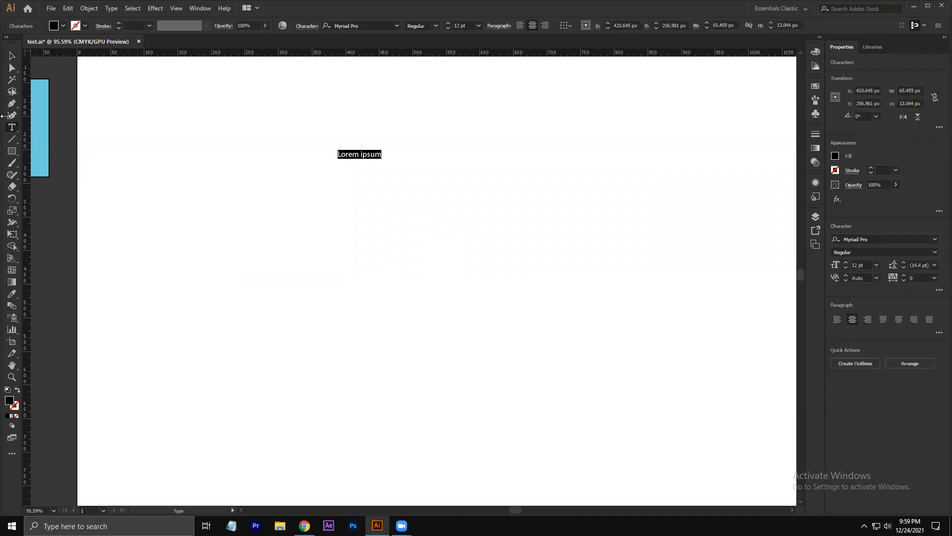
pyautogui.click(10, 60)
pyautogui.moveTo(383, 159); pyautogui.dragTo(608, 293)
pyautogui.moveTo(509, 208); pyautogui.dragTo(467, 176)
pyautogui.click(460, 314)
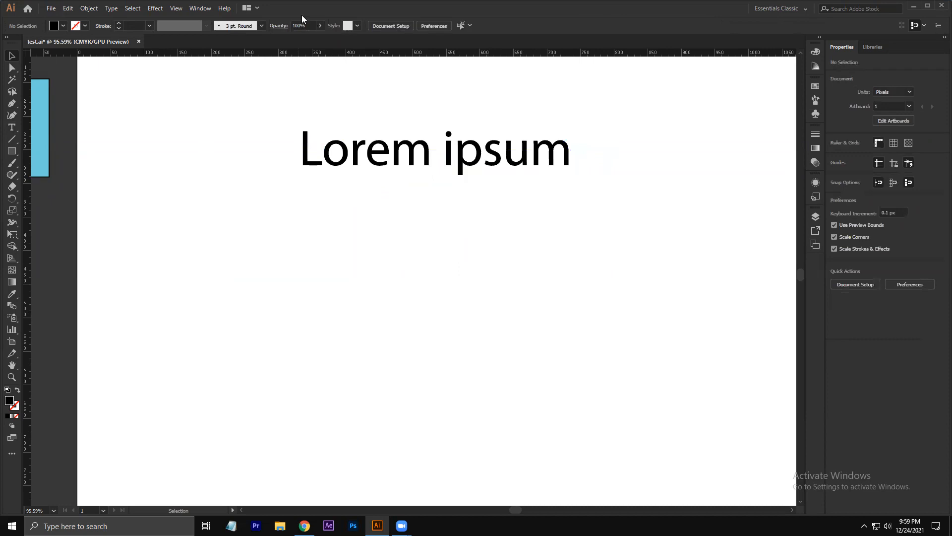
# Rotate the letter "m" in "Lorem" counterclockwise on its own using the Touch Type Tool
pyautogui.click(374, 165)
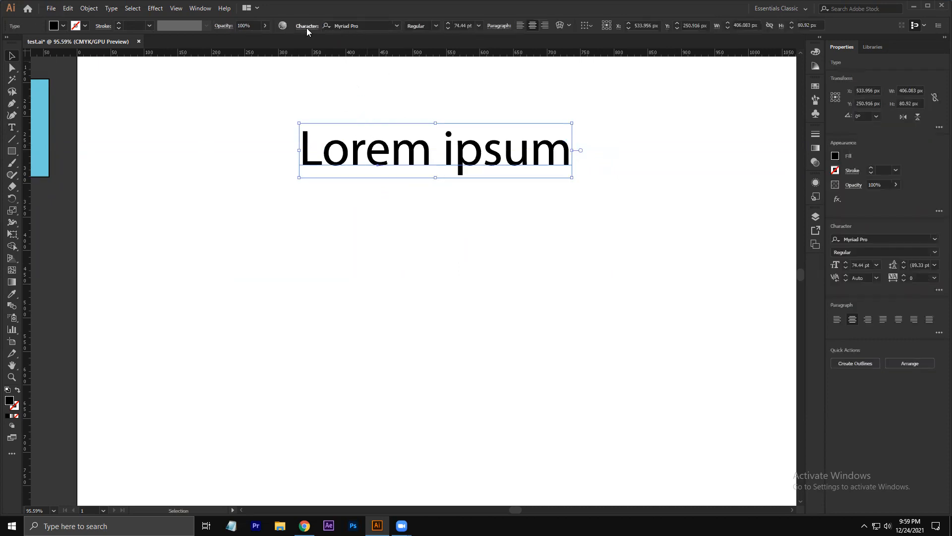
pyautogui.click(306, 26)
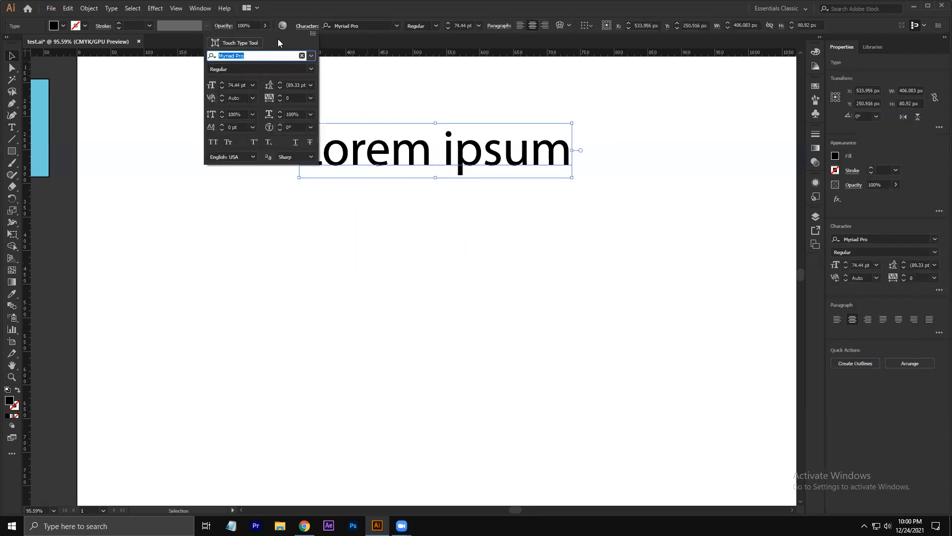
pyautogui.click(240, 43)
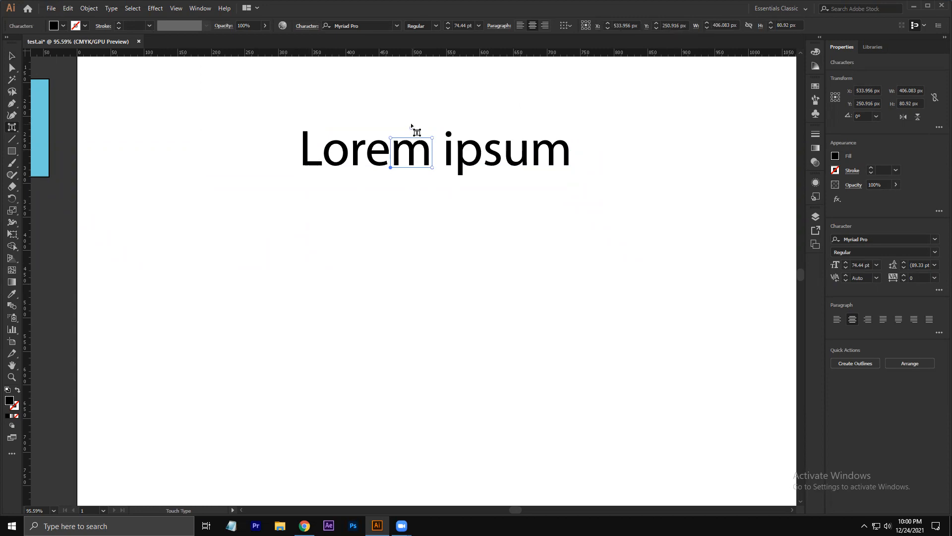
pyautogui.moveTo(410, 128); pyautogui.dragTo(417, 155)
pyautogui.click(397, 204)
pyautogui.click(414, 120)
pyautogui.click(417, 199)
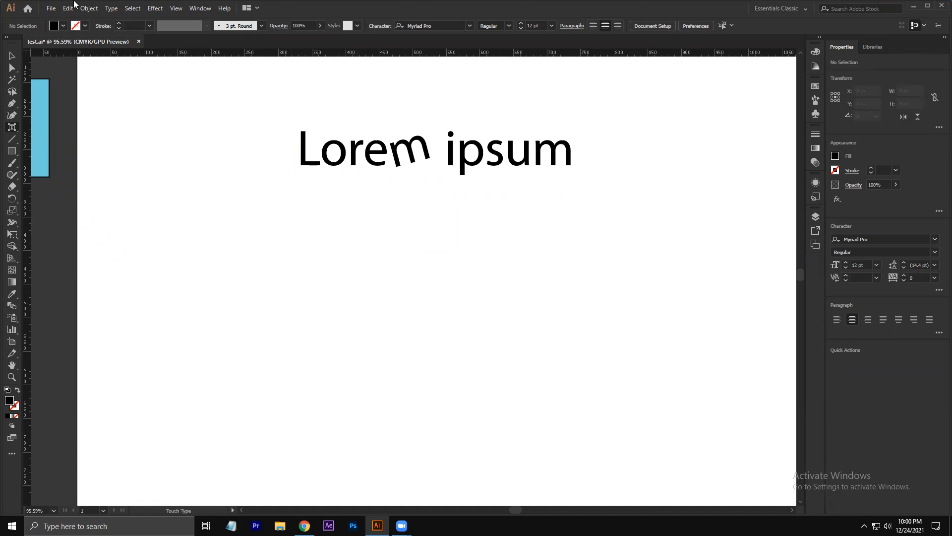
# Turn the character settings' Show Touch Type Tool option off and back on
pyautogui.moveTo(9, 130); pyautogui.dragTo(42, 127)
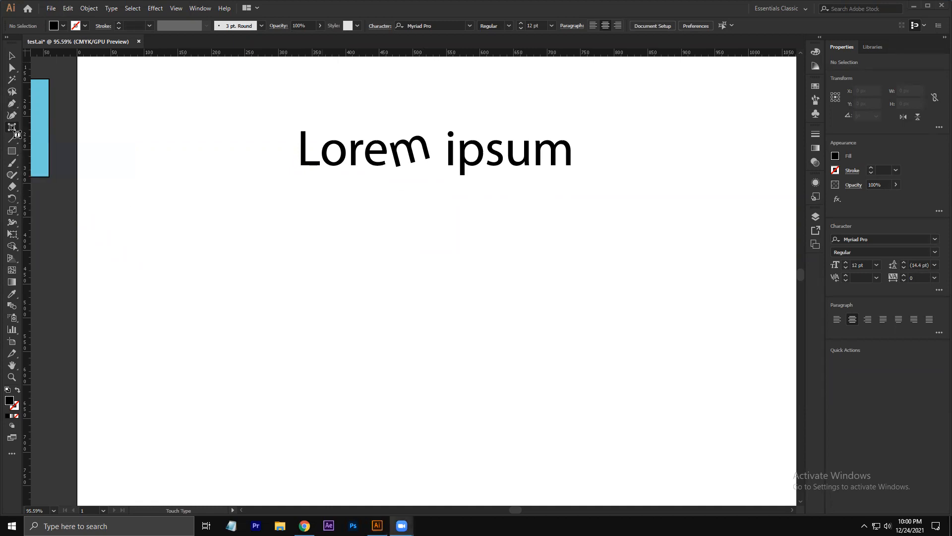
pyautogui.click(379, 27)
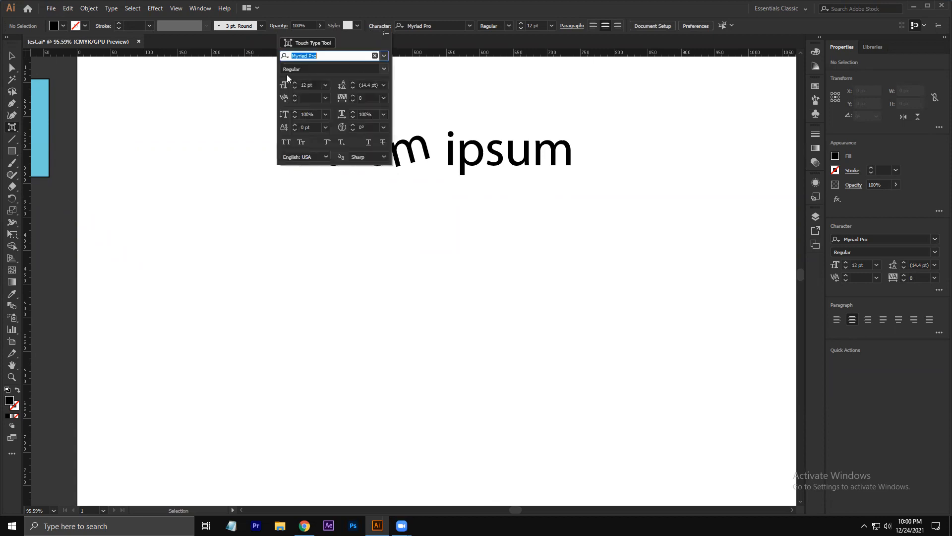
pyautogui.click(386, 33)
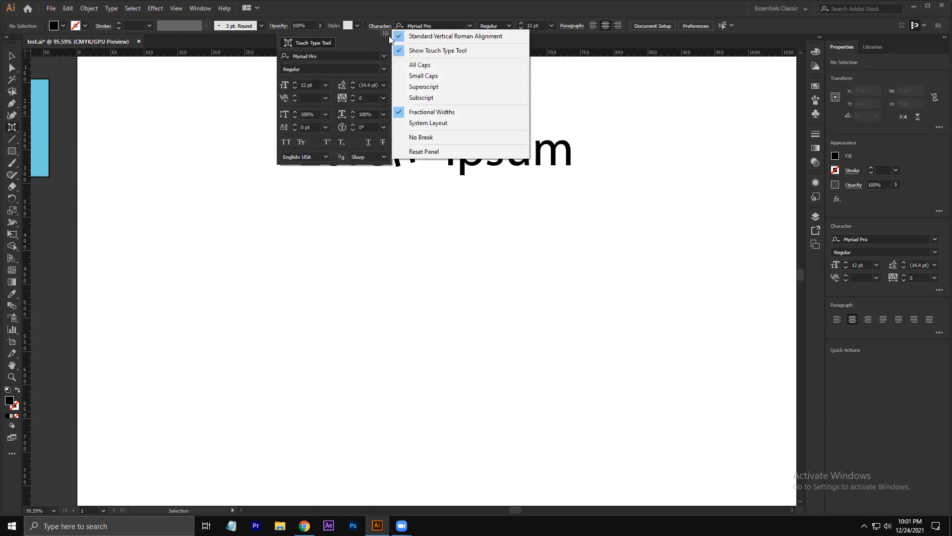
pyautogui.click(460, 51)
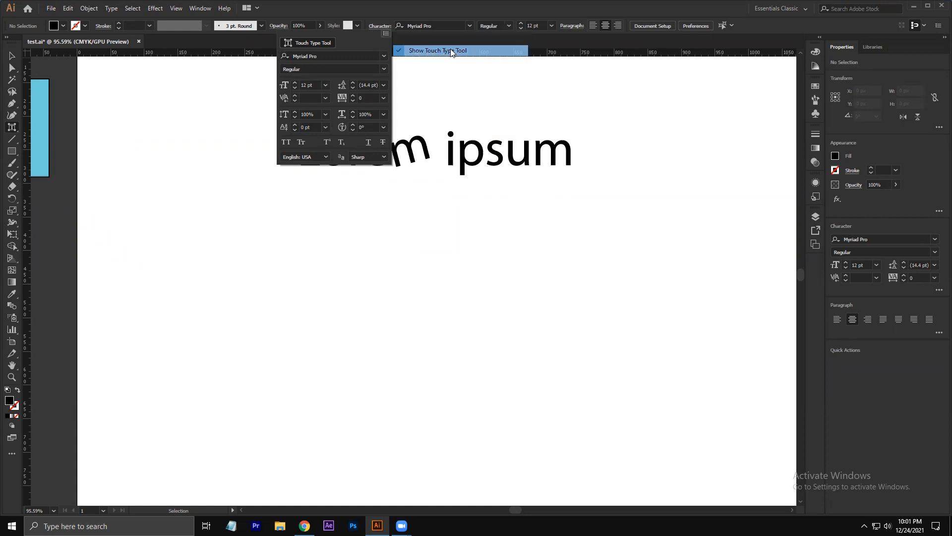
pyautogui.click(385, 33)
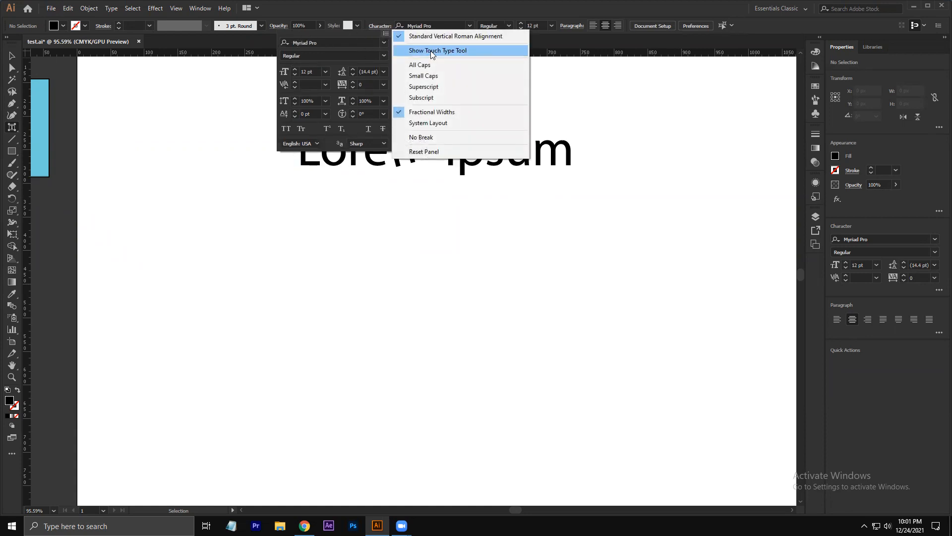
pyautogui.click(430, 50)
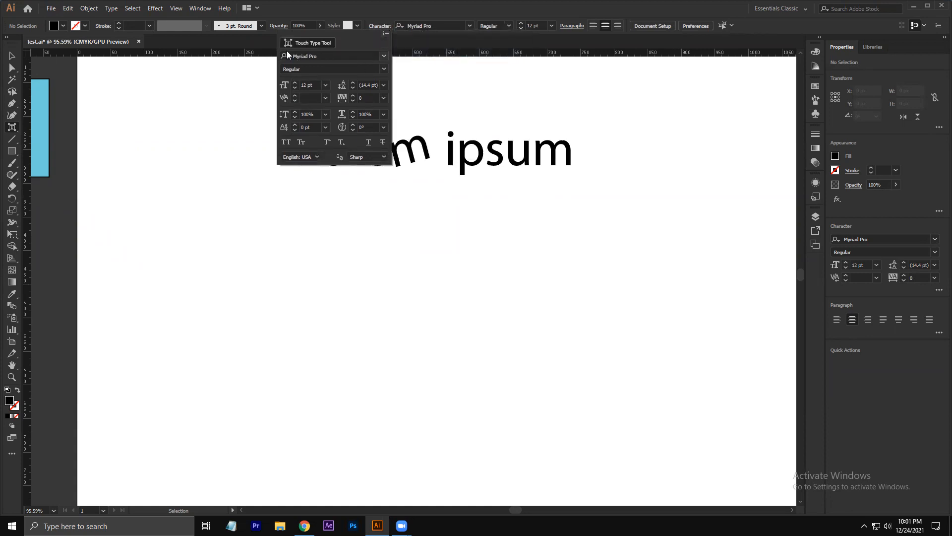
# Reset the character settings to their defaults and toggle the Show Touch Type Tool option
pyautogui.click(386, 33)
pyautogui.click(424, 151)
pyautogui.click(385, 33)
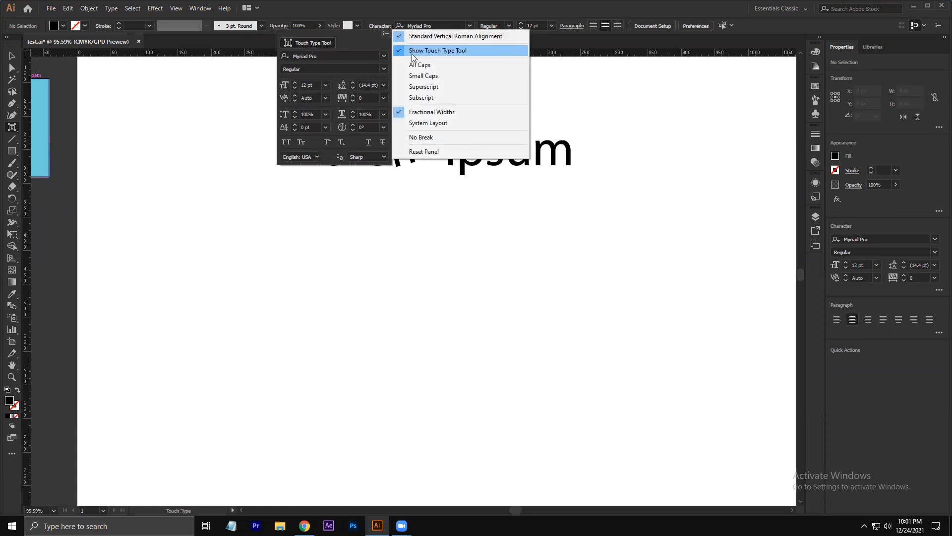
pyautogui.click(412, 54)
pyautogui.moveTo(9, 125); pyautogui.dragTo(9, 125)
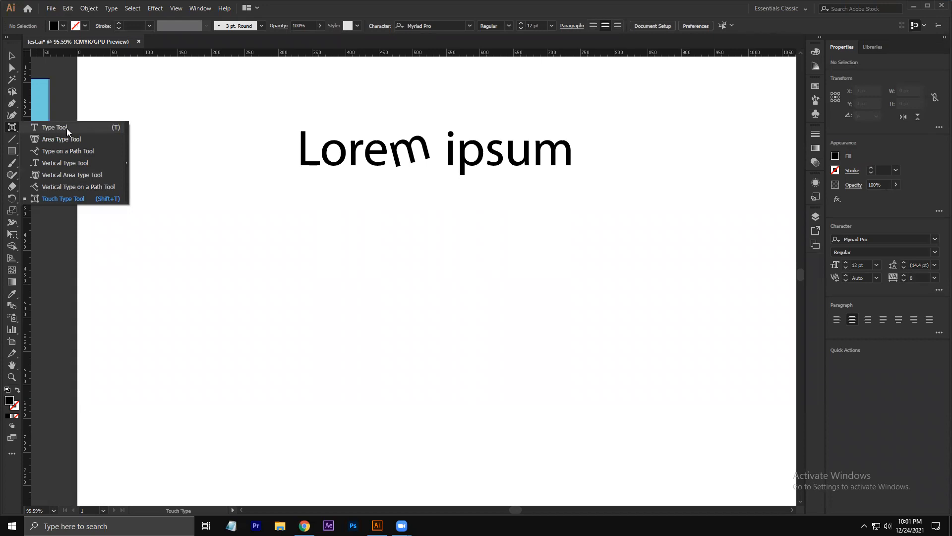
pyautogui.click(12, 57)
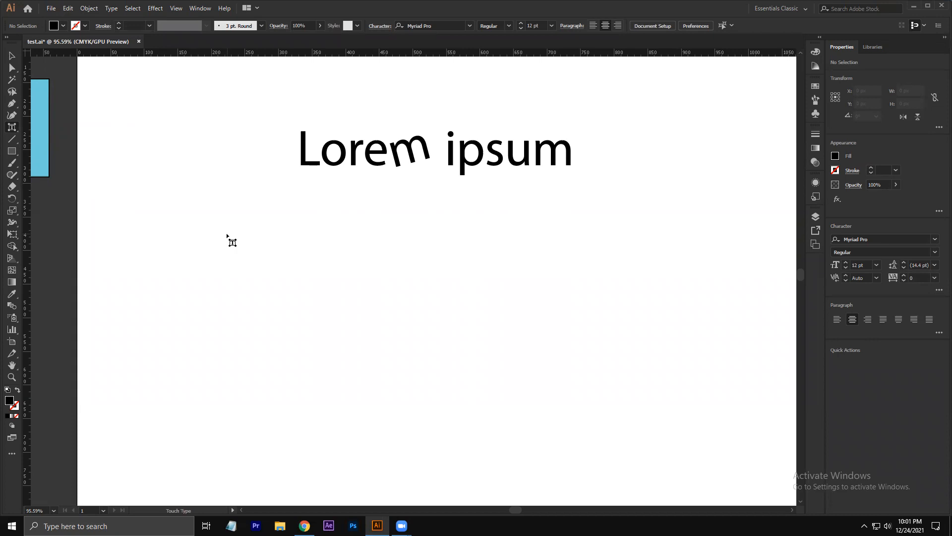
pyautogui.click(13, 57)
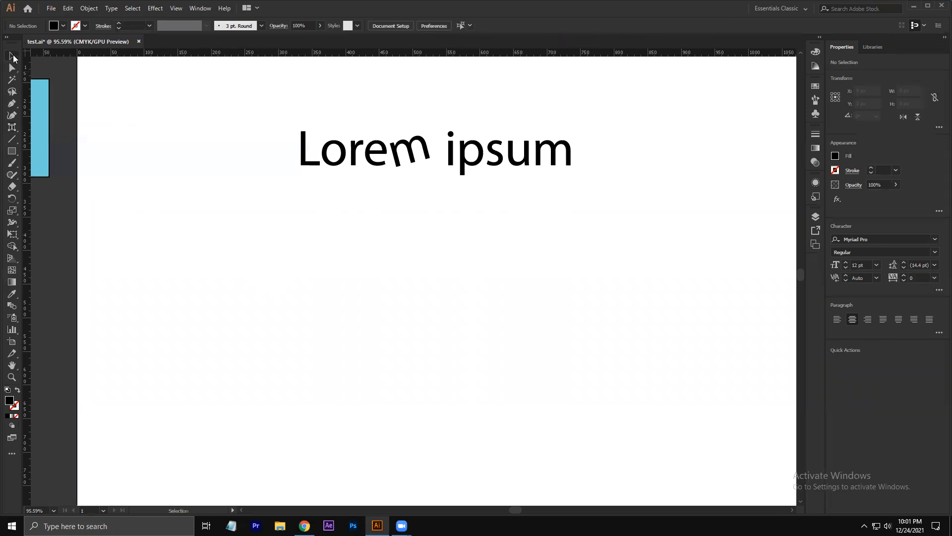
# Draw a circle about 232 px in diameter below the "Lorem ipsum" heading and fill it with placeholder area text
pyautogui.press('l')
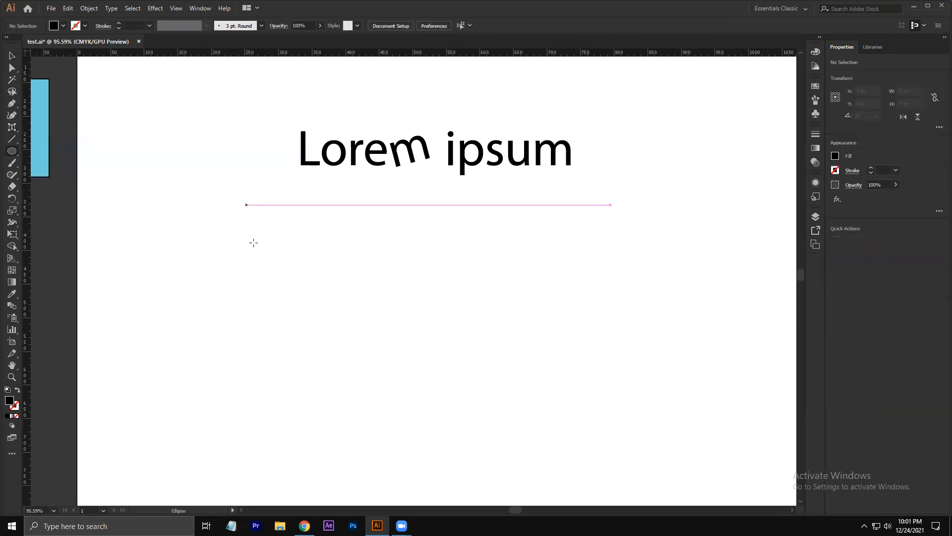
pyautogui.moveTo(259, 220); pyautogui.dragTo(415, 365)
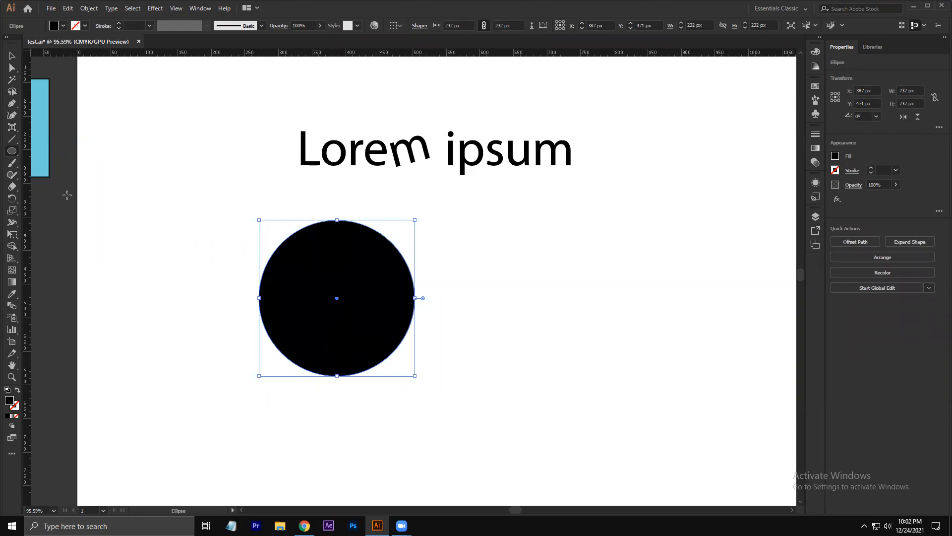
pyautogui.moveTo(12, 129); pyautogui.dragTo(50, 127)
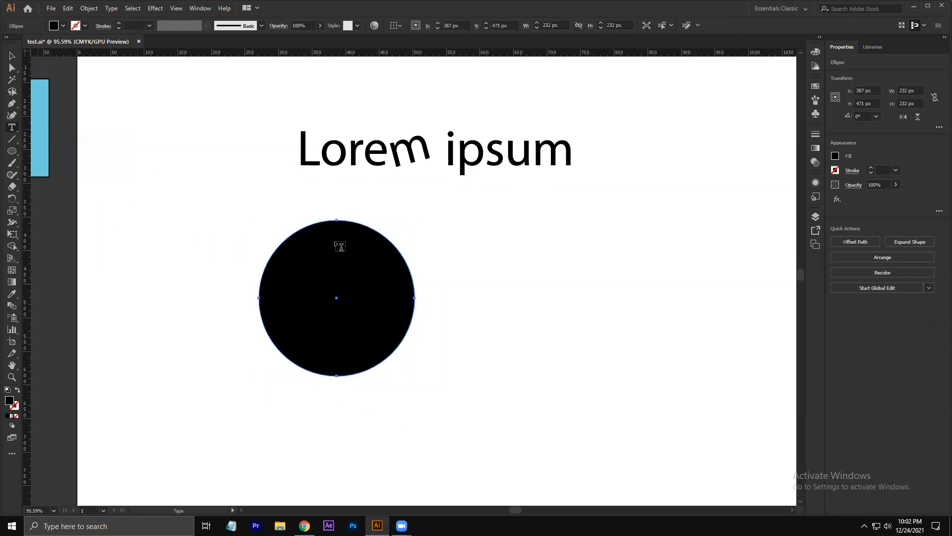
pyautogui.click(385, 368)
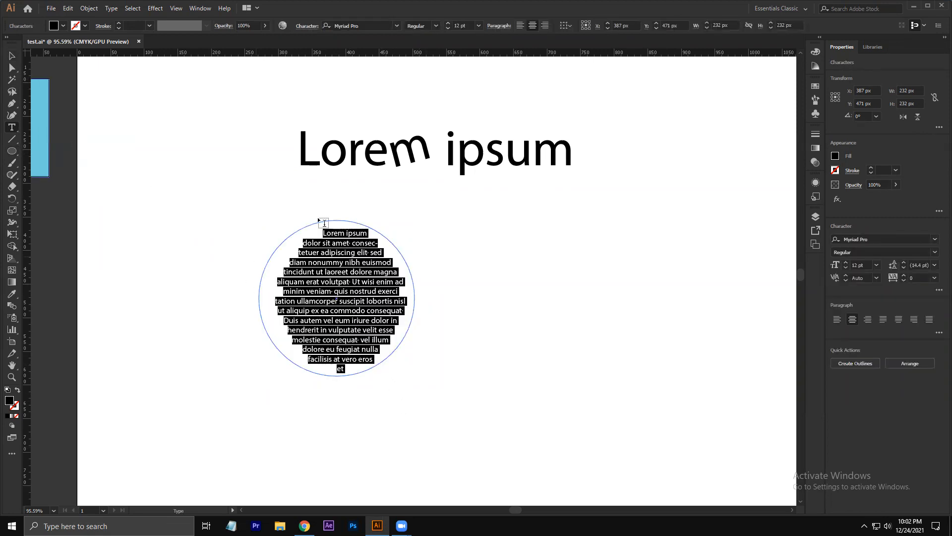
pyautogui.click(12, 55)
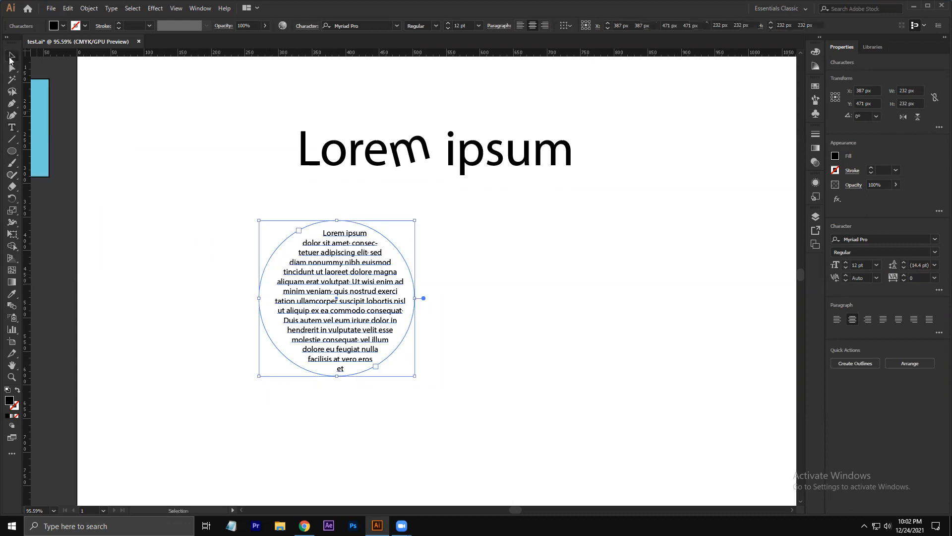
pyautogui.click(191, 343)
# Move the circular text block a short distance to the left, keeping its height, and deselect it
pyautogui.click(353, 315)
pyautogui.moveTo(353, 316); pyautogui.dragTo(315, 315)
pyautogui.click(536, 348)
pyautogui.click(337, 310)
pyautogui.click(448, 326)
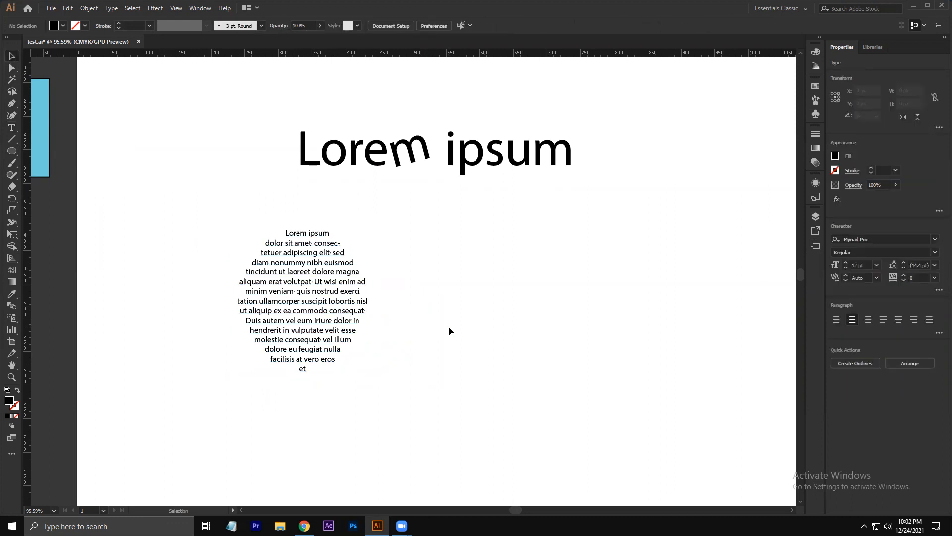
# Draw a circle about 143 px in diameter beside the circular text block and give it a 6 pt red stroke
pyautogui.press('l')
pyautogui.moveTo(435, 268); pyautogui.dragTo(532, 364)
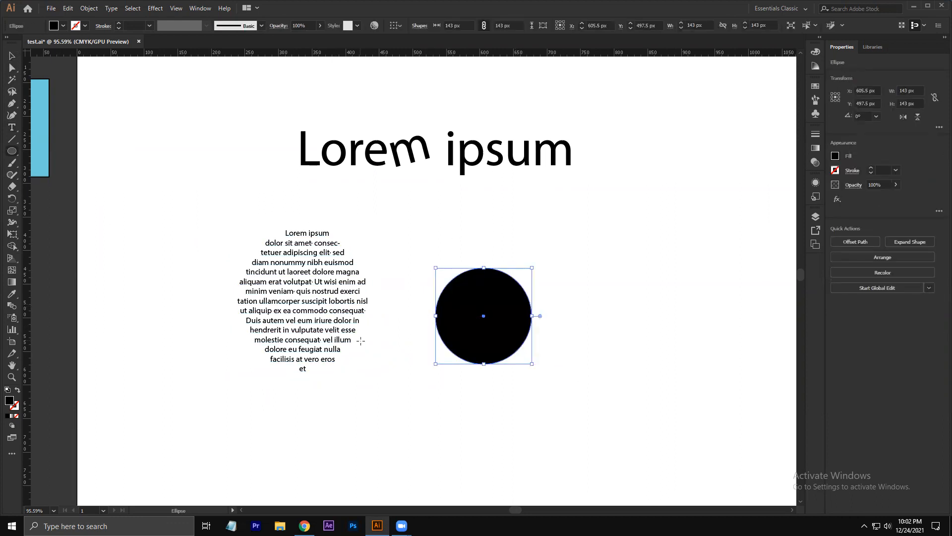
pyautogui.press('t')
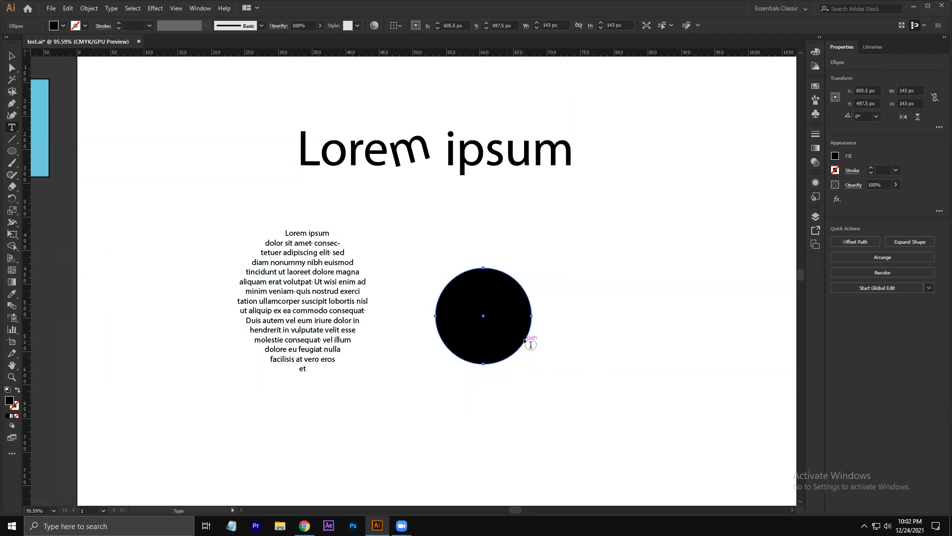
pyautogui.click(871, 169)
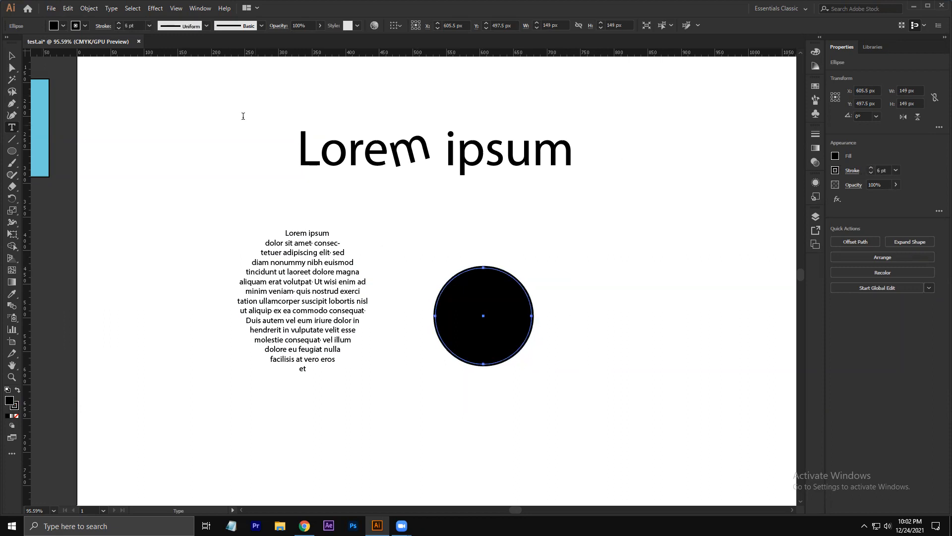
pyautogui.click(835, 170)
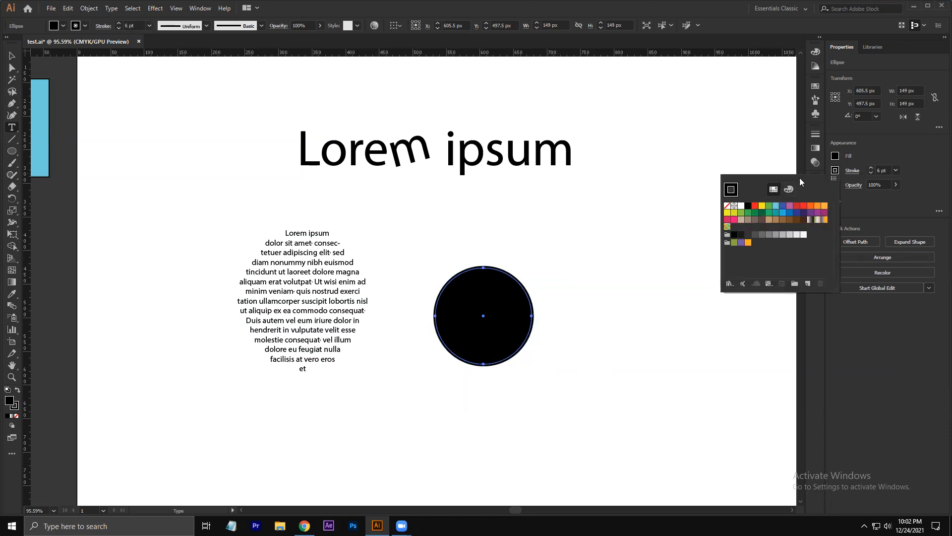
pyautogui.click(755, 205)
pyautogui.press('v')
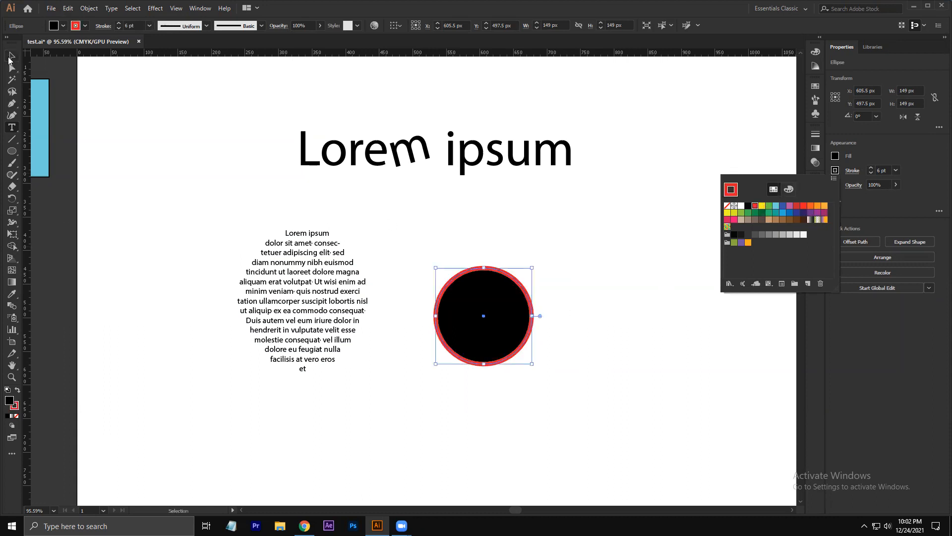
pyautogui.click(9, 58)
pyautogui.click(255, 225)
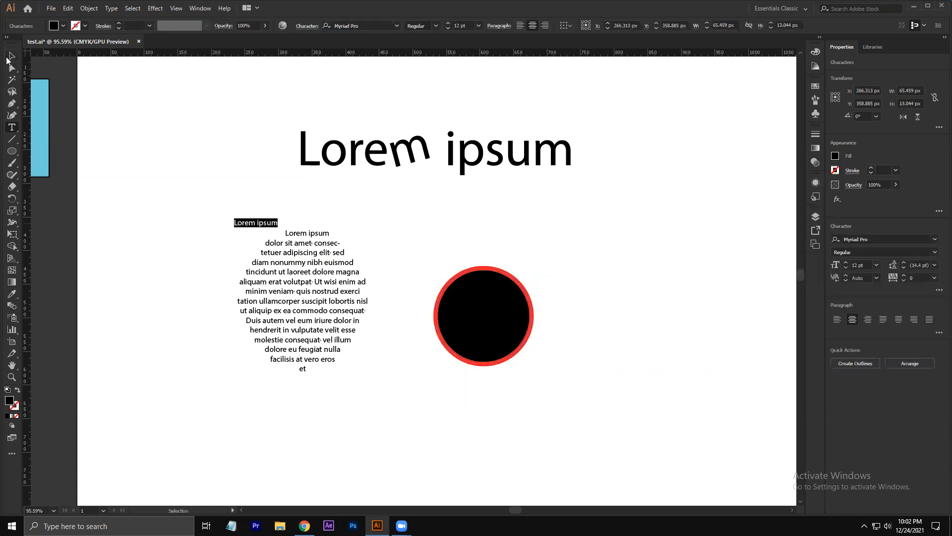
pyautogui.click(7, 59)
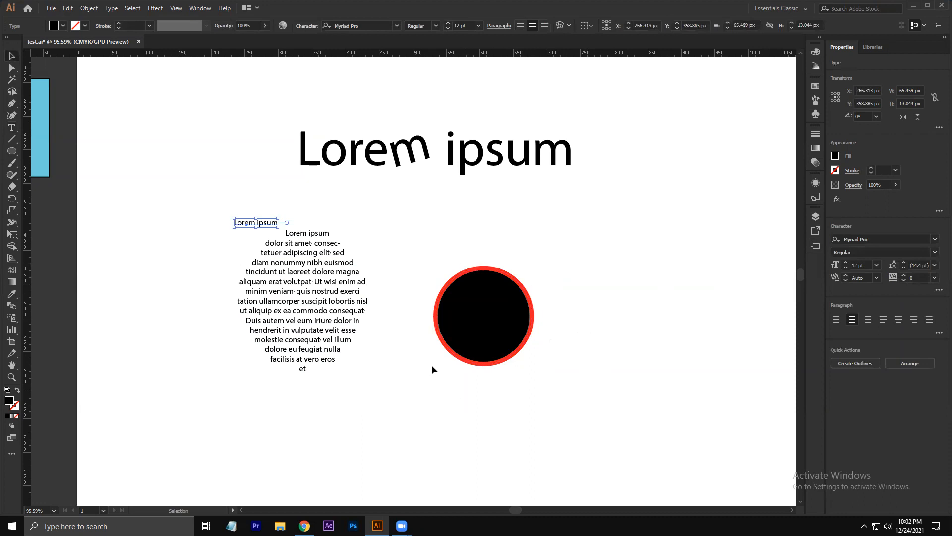
pyautogui.press('Delete')
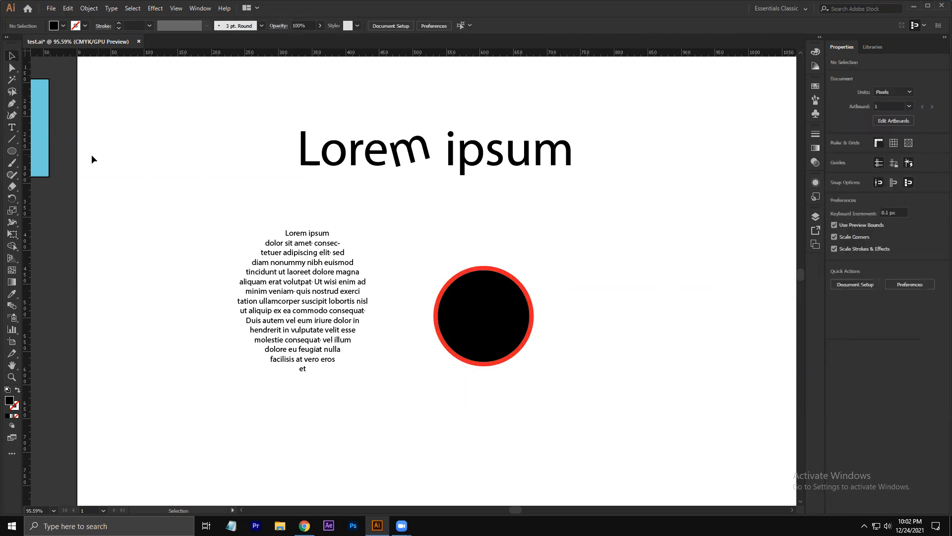
# Turn the red-outlined circle into a type path with placeholder text running around it
pyautogui.click(12, 128)
pyautogui.click(12, 130)
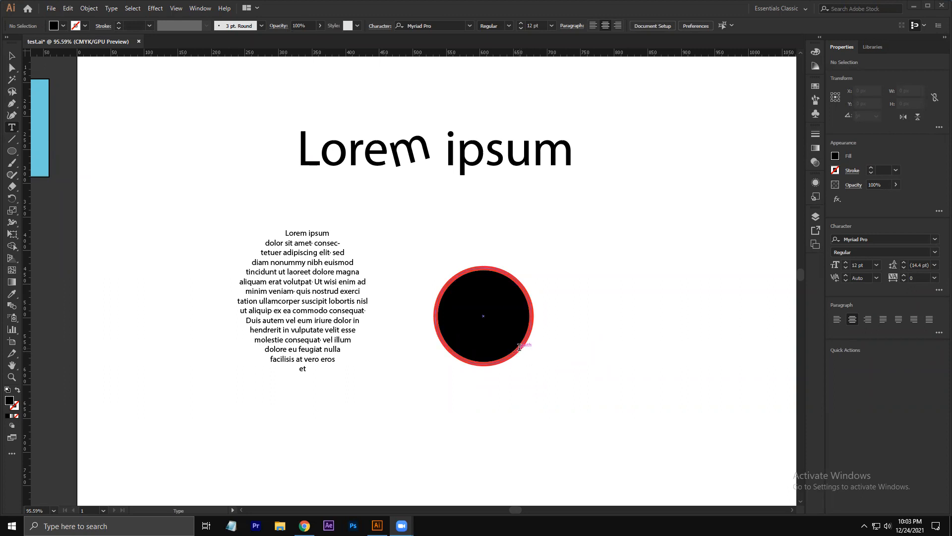
pyautogui.click(520, 346)
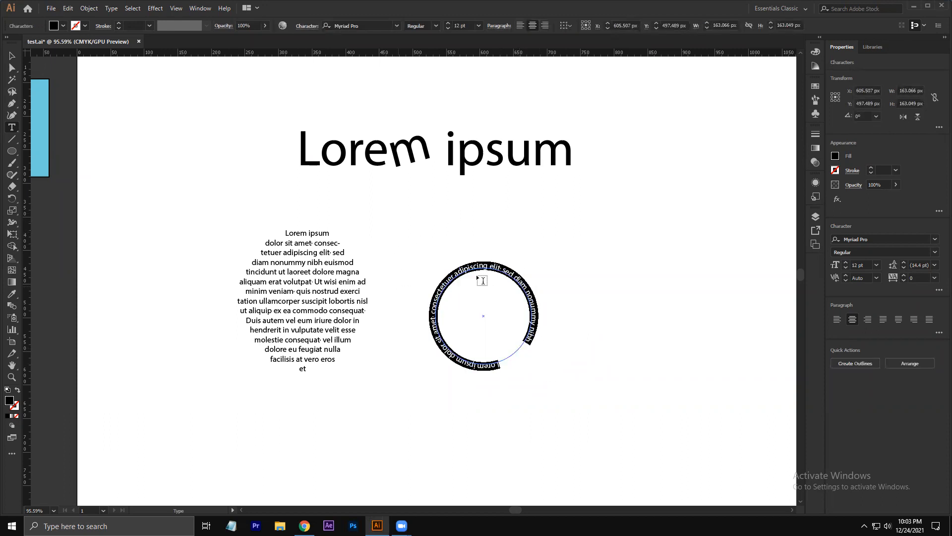
pyautogui.click(11, 56)
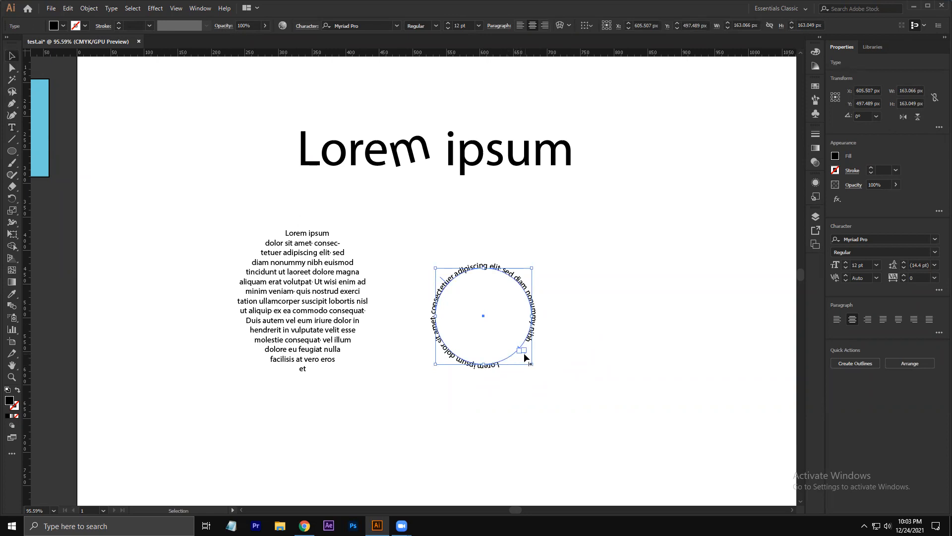
# Adjust the path text's brackets so only "Lorem ipsum dolor sit amet" follows the circle's upper arc
pyautogui.moveTo(523, 357); pyautogui.dragTo(414, 317)
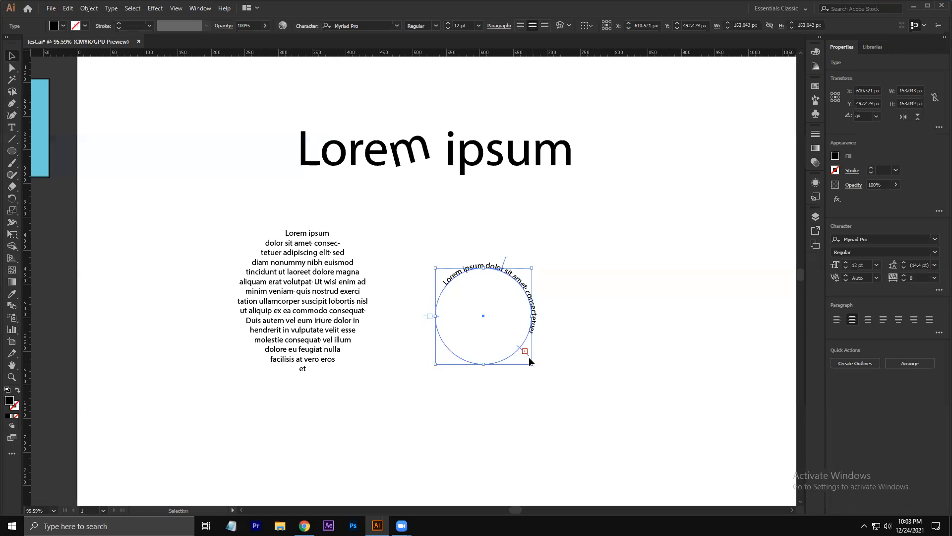
pyautogui.moveTo(528, 356); pyautogui.dragTo(537, 313)
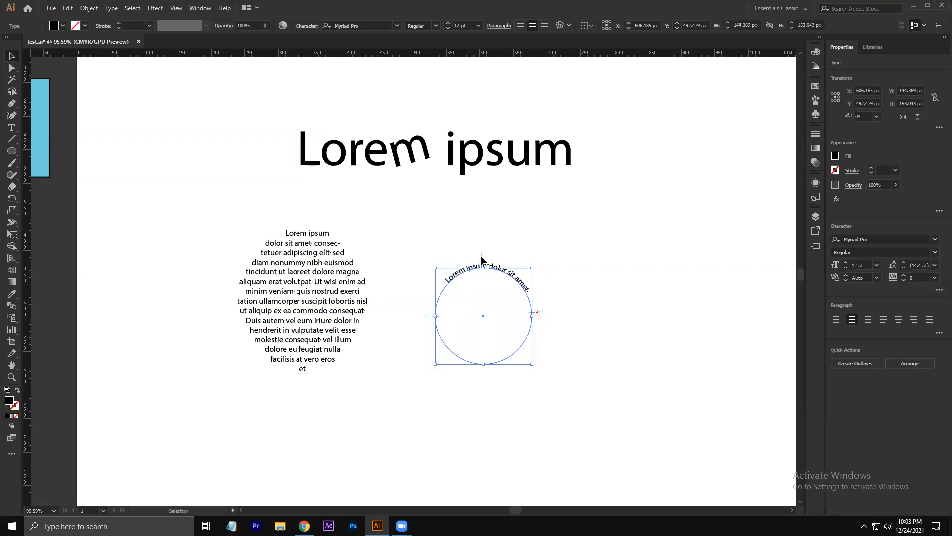
pyautogui.moveTo(480, 257); pyautogui.dragTo(469, 261)
# Move the curved text onto the top of the circular text block and deselect it
pyautogui.moveTo(491, 265); pyautogui.dragTo(317, 210)
pyautogui.click(613, 278)
pyautogui.click(478, 248)
pyautogui.click(387, 212)
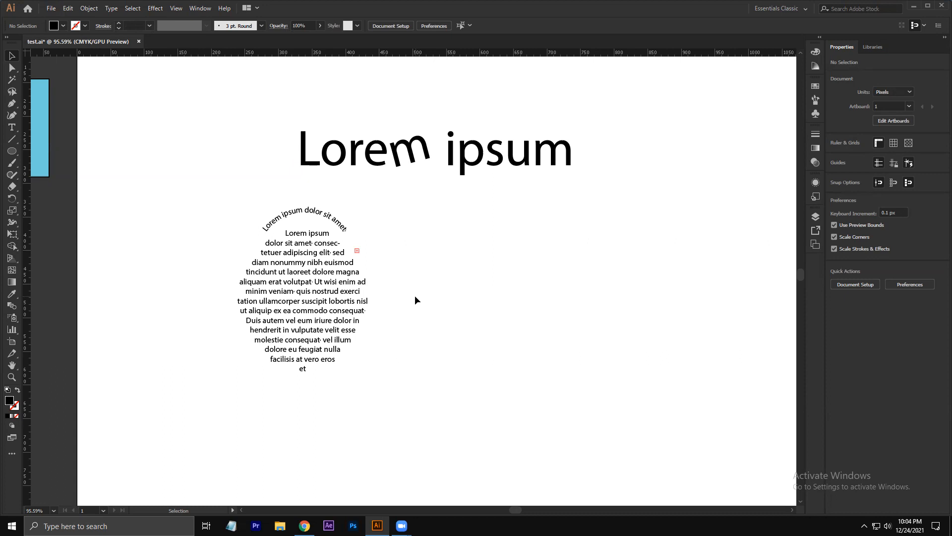
# Delete the curved text, the circular text block and the "Lorem ipsum" heading
pyautogui.moveTo(228, 201); pyautogui.dragTo(441, 432)
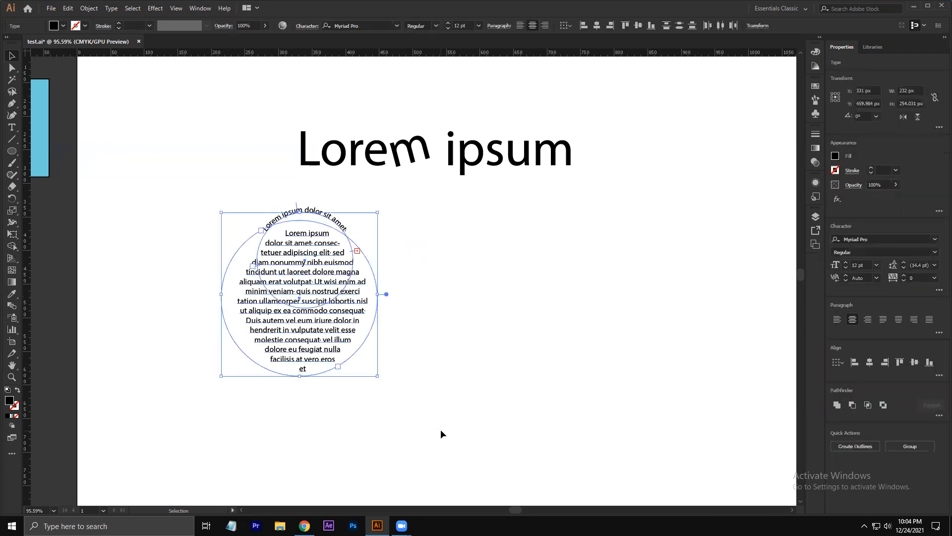
pyautogui.press('Delete')
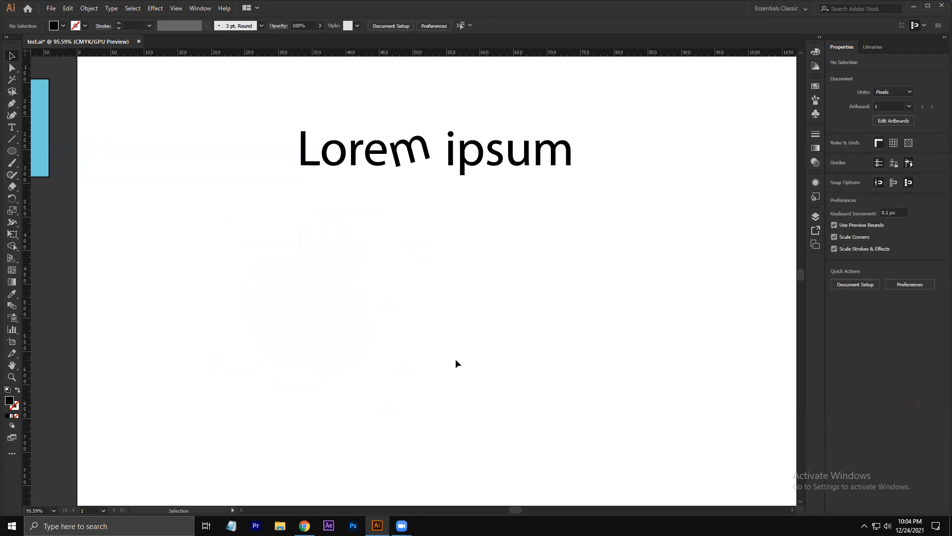
pyautogui.moveTo(234, 117); pyautogui.dragTo(692, 232)
pyautogui.press('Delete')
# Add new "Lorem ipsum" placeholder point text, scale it up to about 74 pt and place it in the upper part of the artboard
pyautogui.press('t')
pyautogui.click(372, 194)
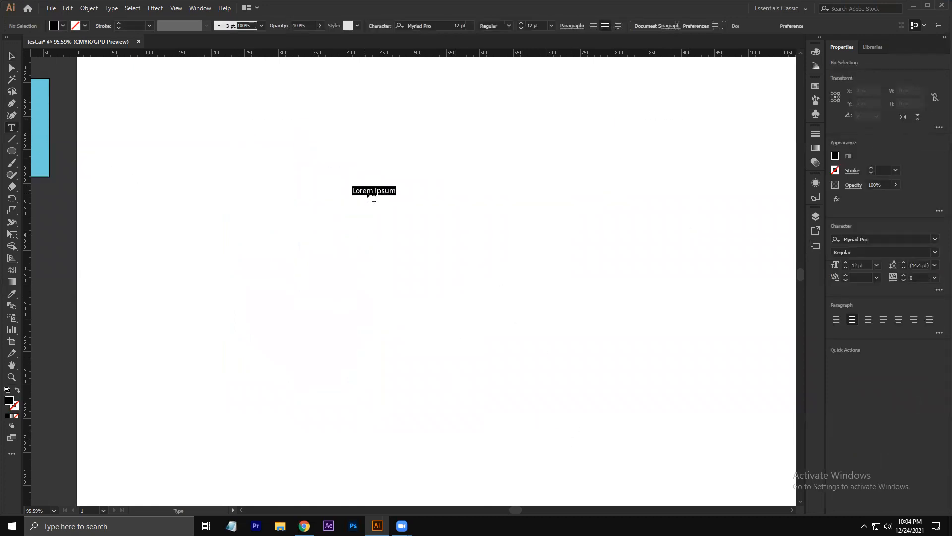
pyautogui.click(11, 56)
pyautogui.moveTo(395, 196); pyautogui.dragTo(623, 243)
pyautogui.moveTo(486, 238); pyautogui.dragTo(404, 187)
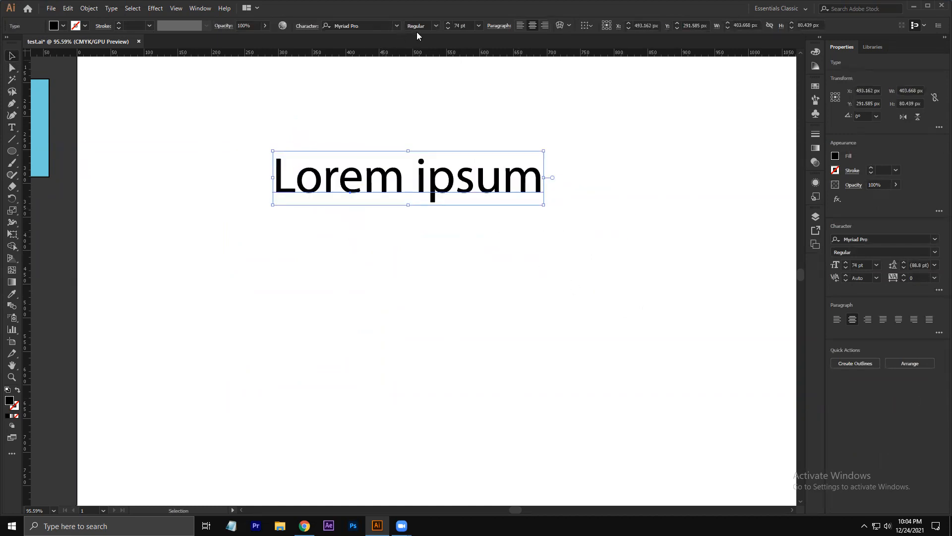
# Browse the installed fonts and set the "Lorem ipsum" text to Acumin Variable Concept
pyautogui.click(436, 25)
pyautogui.click(409, 73)
pyautogui.click(395, 26)
pyautogui.click(396, 26)
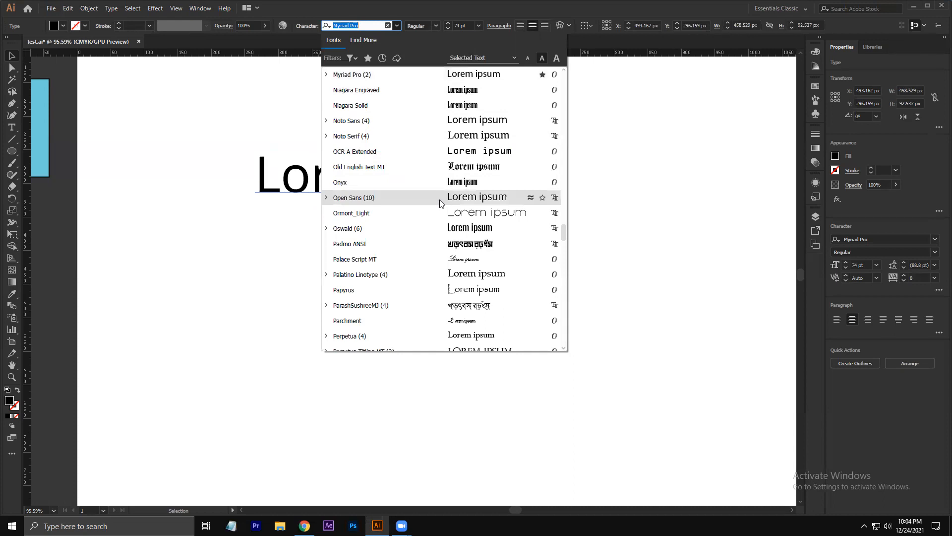
pyautogui.scroll(-7, 459, 268)
pyautogui.scroll(-15, 459, 268)
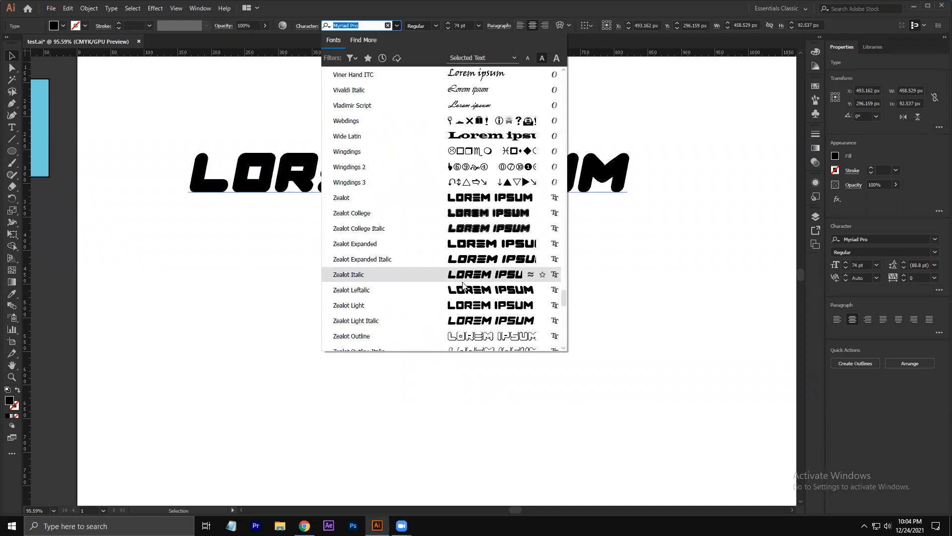
pyautogui.scroll(1, 466, 277)
pyautogui.scroll(-15, 469, 279)
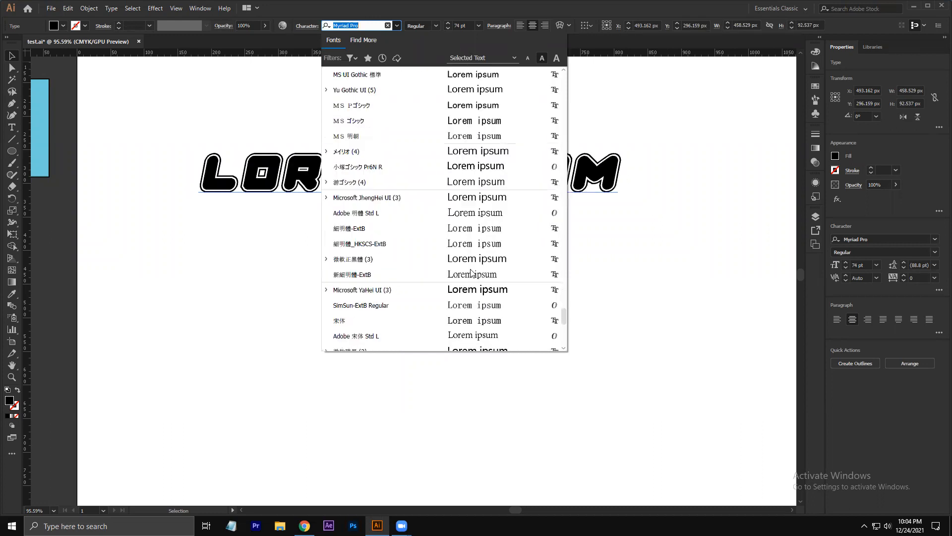
pyautogui.scroll(20, 473, 281)
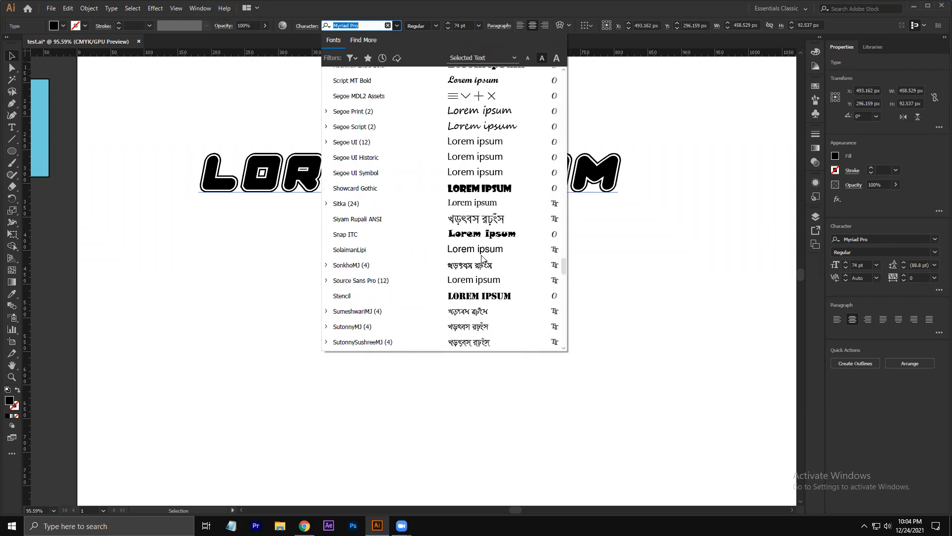
pyautogui.scroll(20, 482, 246)
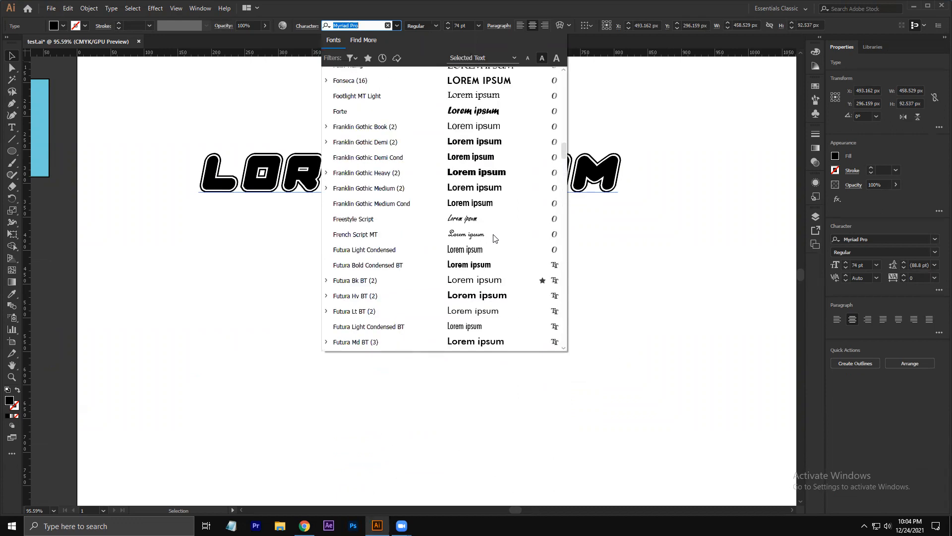
pyautogui.scroll(10, 485, 250)
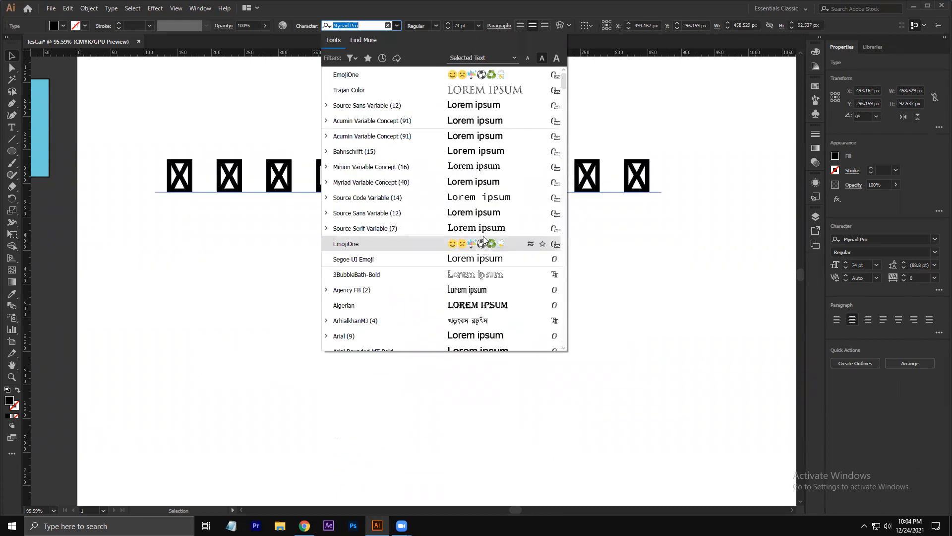
pyautogui.click(466, 120)
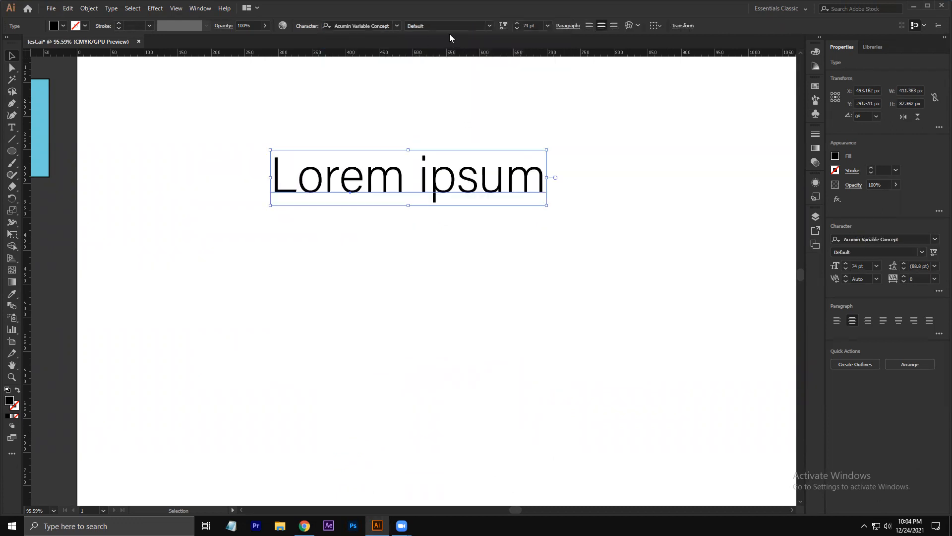
# Adjust the text's variable font settings to weight 780, width 115 and slant 4.2
pyautogui.click(501, 25)
pyautogui.moveTo(414, 54); pyautogui.dragTo(473, 83)
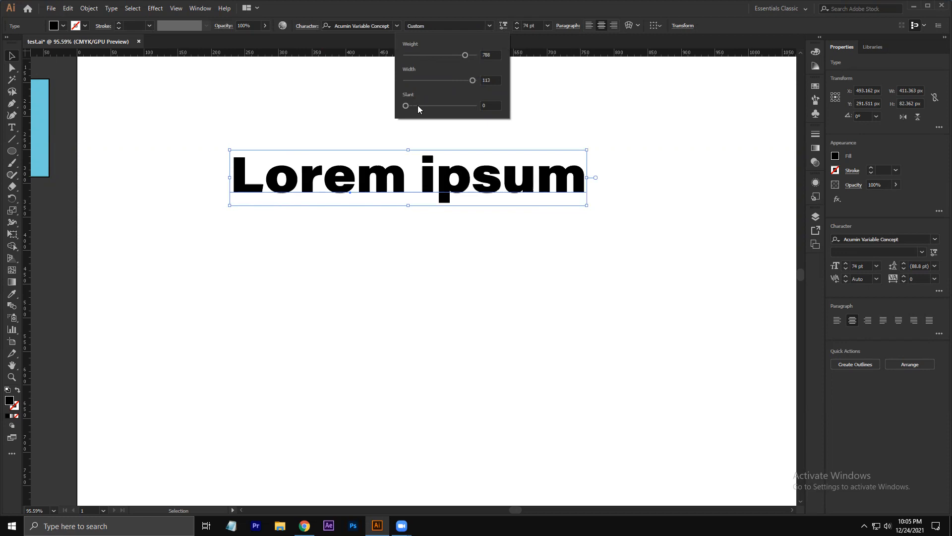
pyautogui.moveTo(407, 105); pyautogui.dragTo(432, 106)
pyautogui.moveTo(473, 81); pyautogui.dragTo(465, 56)
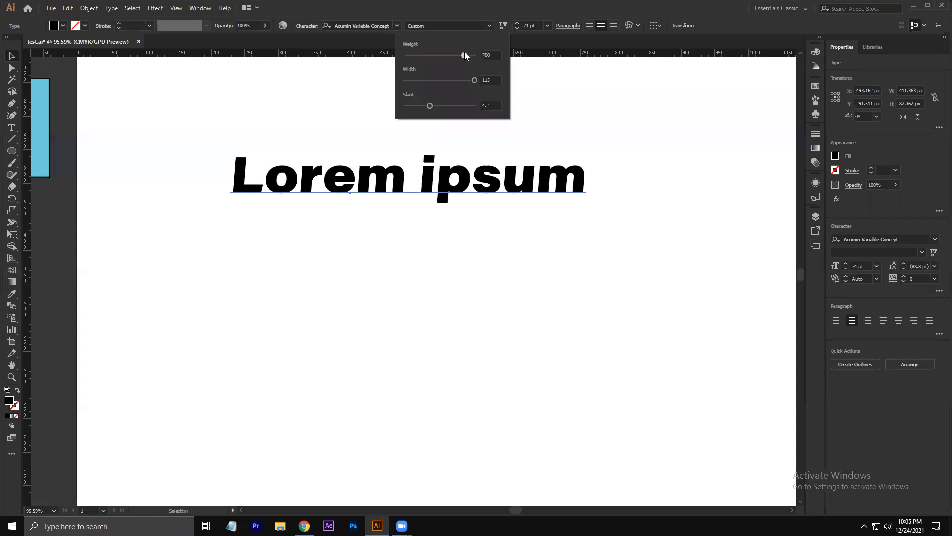
# Move the "Lorem ipsum" text straight down about 58 px and leave it selected
pyautogui.moveTo(465, 201); pyautogui.dragTo(466, 229)
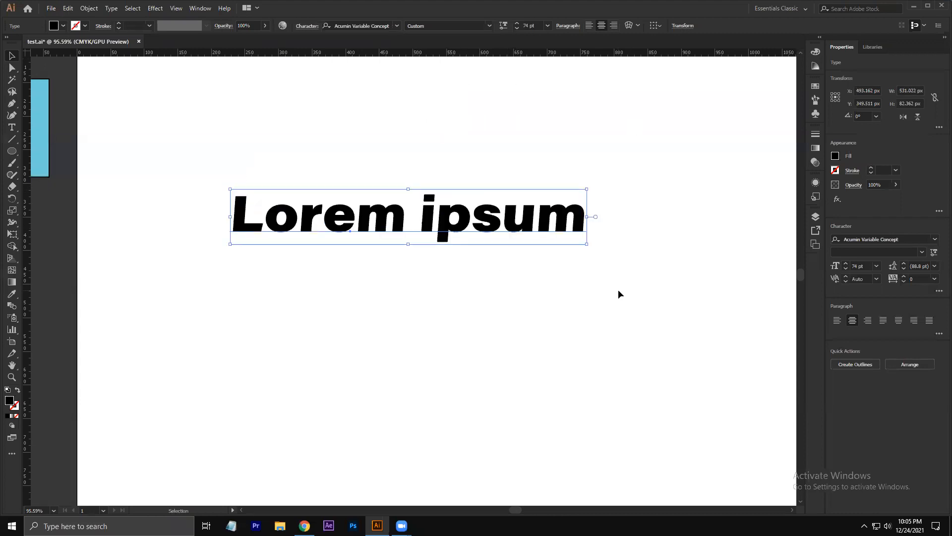
pyautogui.click(583, 284)
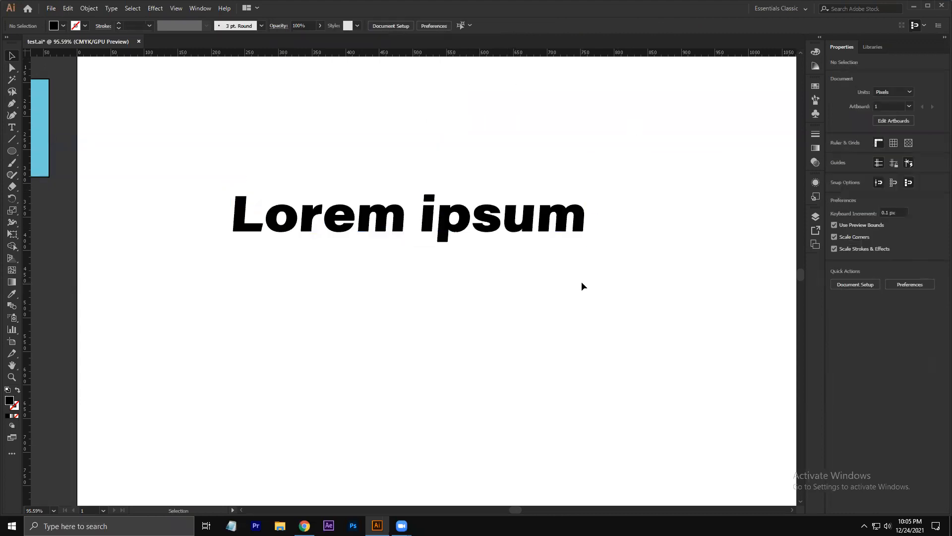
pyautogui.click(530, 228)
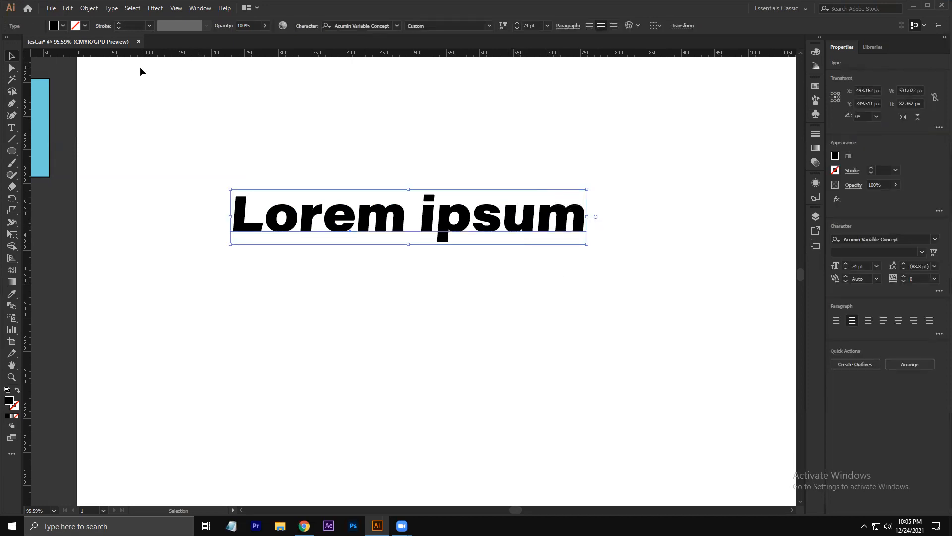
# Try an envelope fidelity of 45 for the selected text and discard the change
pyautogui.click(88, 9)
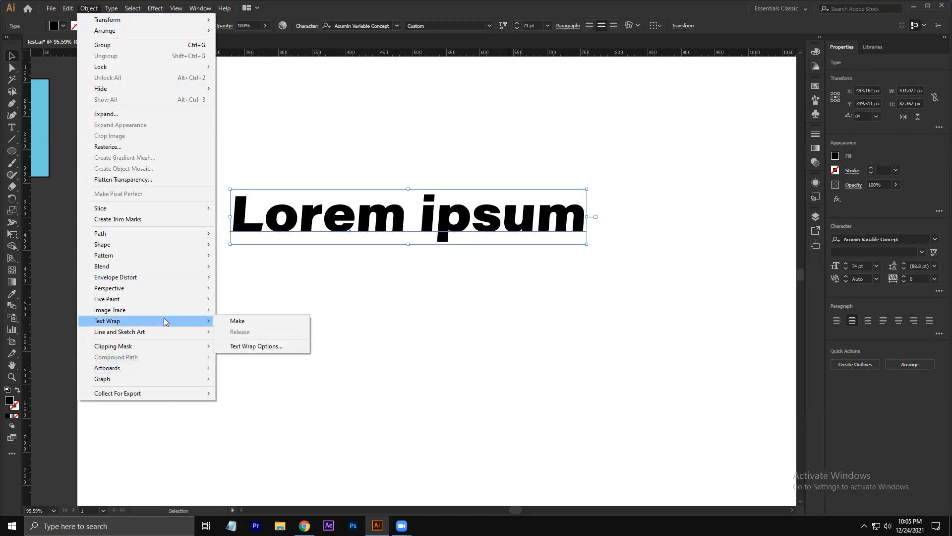
pyautogui.moveTo(161, 287)
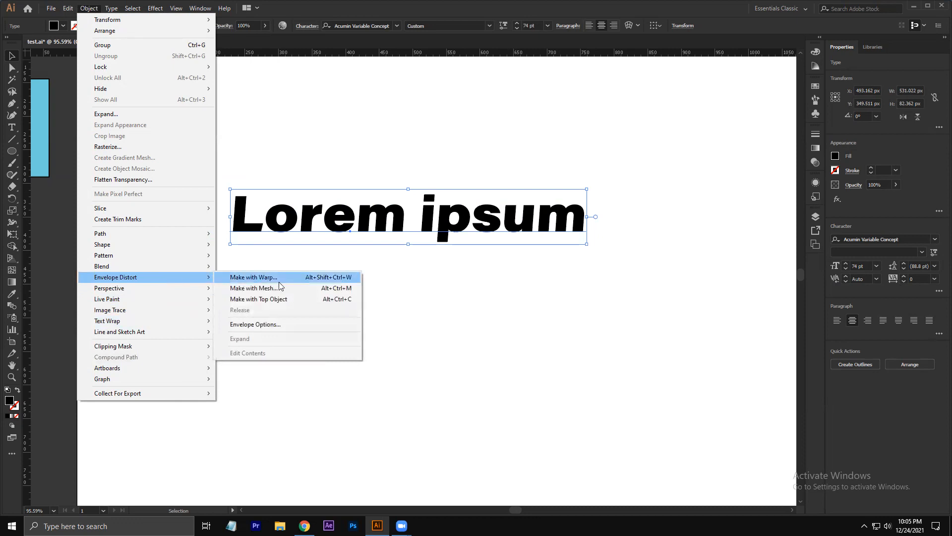
pyautogui.click(274, 325)
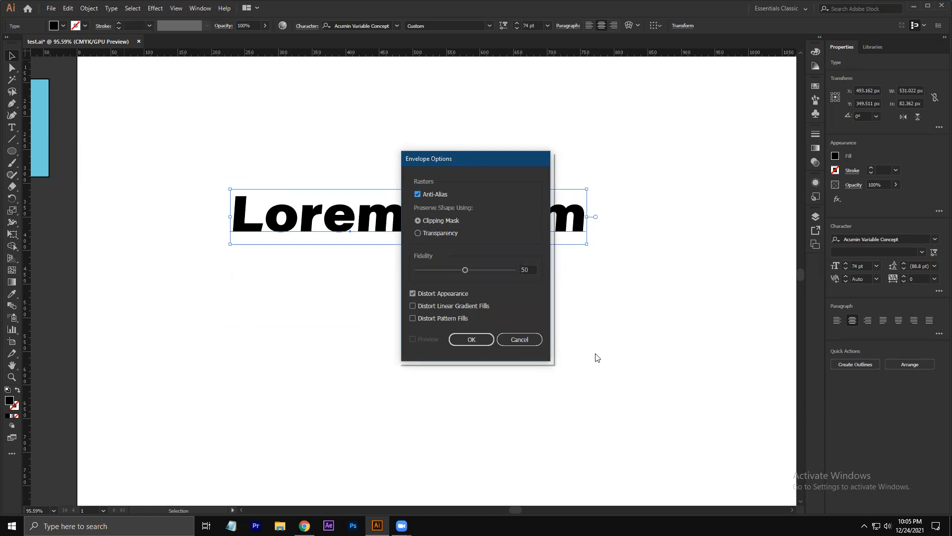
pyautogui.moveTo(465, 270)
pyautogui.mouseDown()
pyautogui.moveTo(451, 270)
pyautogui.moveTo(460, 269)
pyautogui.mouseUp()
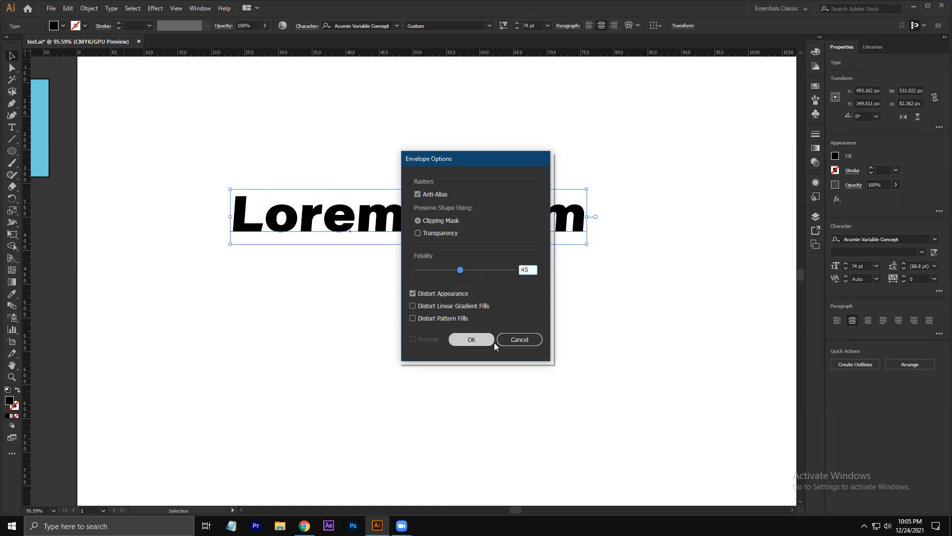
pyautogui.click(522, 339)
# Start an envelope warp on the "Lorem ipsum" text, preview Arc Lower and Arc Upper, and set the style to Arch
pyautogui.click(110, 10)
pyautogui.moveTo(96, 10)
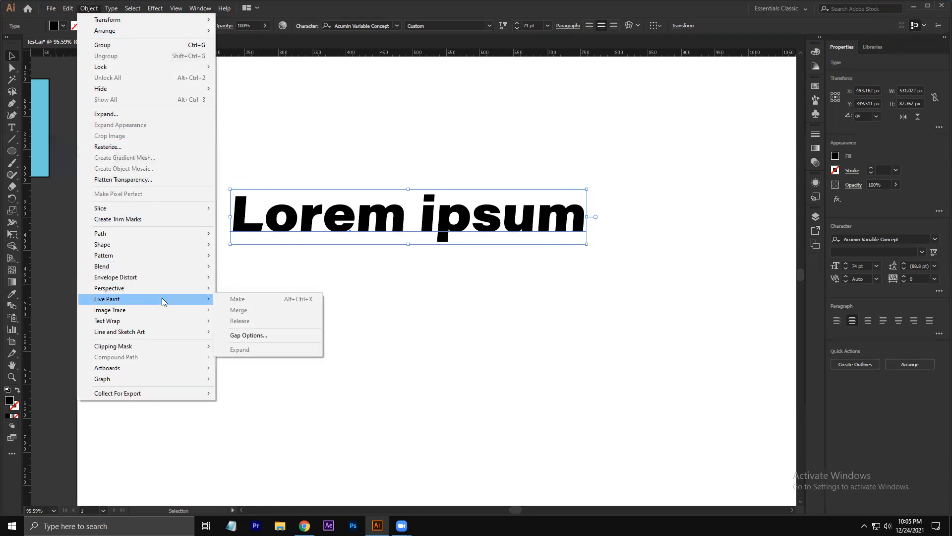
pyautogui.moveTo(160, 279)
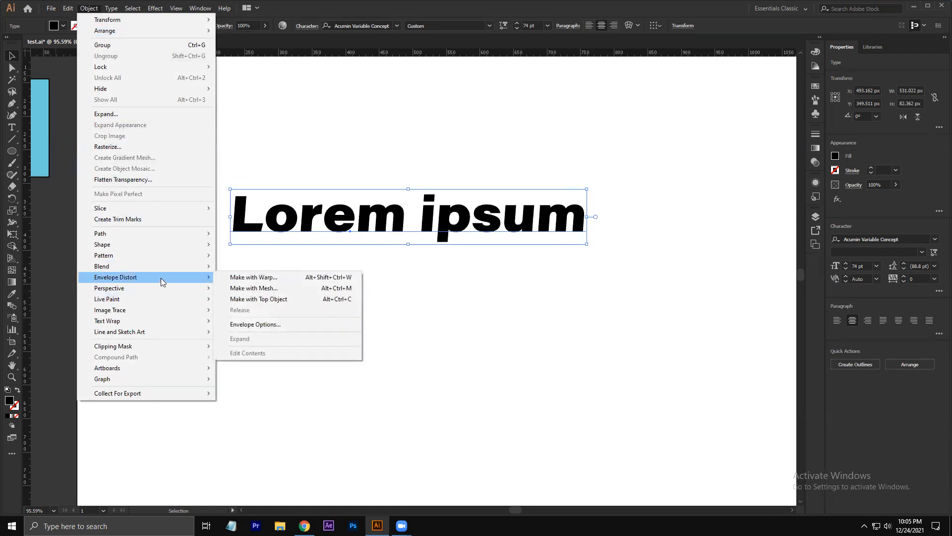
pyautogui.click(273, 279)
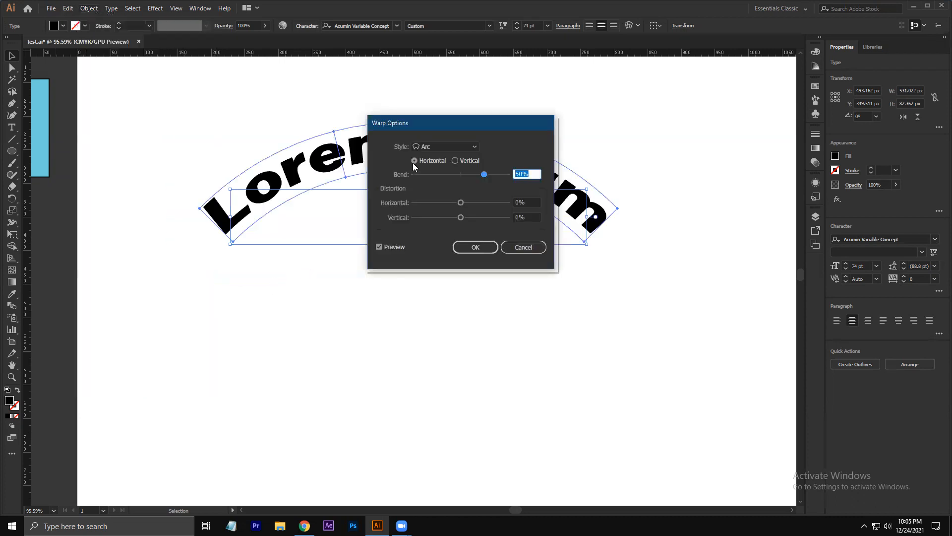
pyautogui.moveTo(439, 122); pyautogui.dragTo(698, 95)
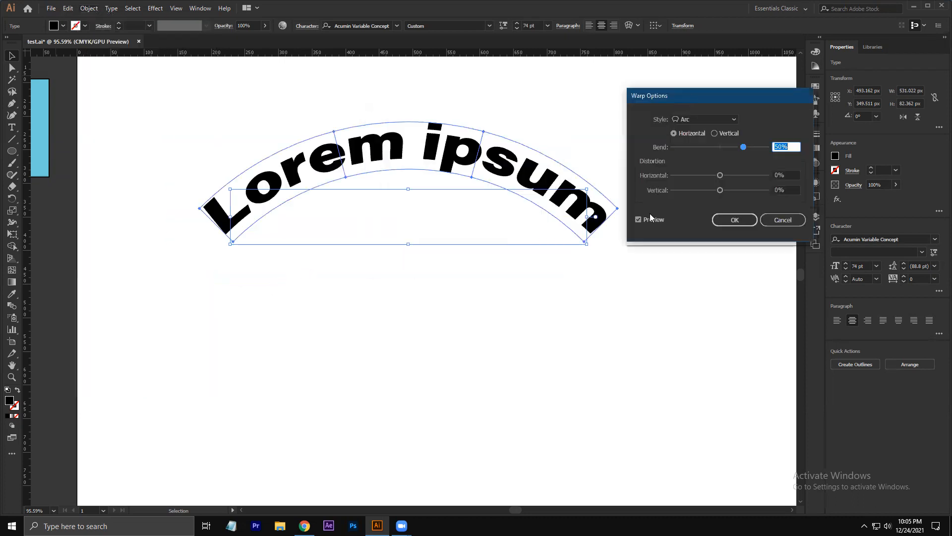
pyautogui.click(708, 118)
pyautogui.click(708, 141)
pyautogui.click(704, 121)
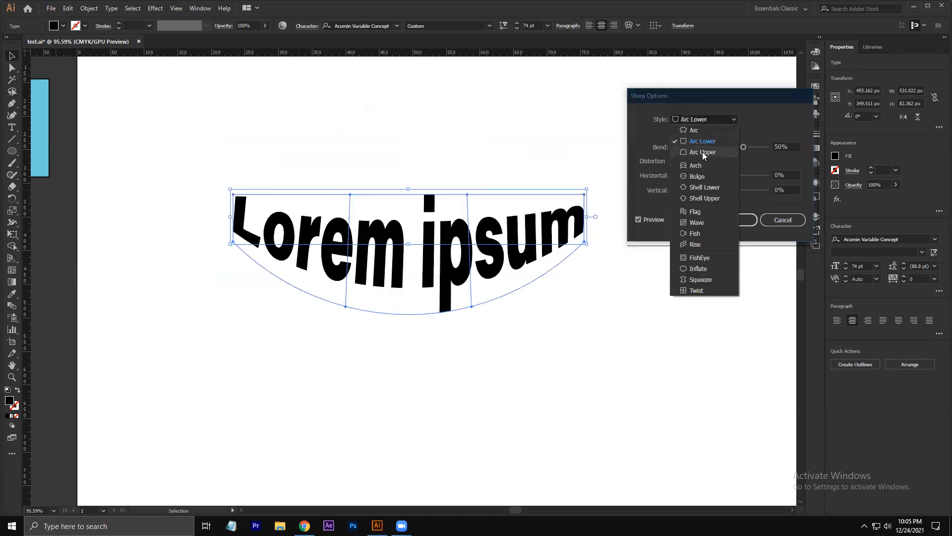
pyautogui.click(702, 152)
pyautogui.click(694, 120)
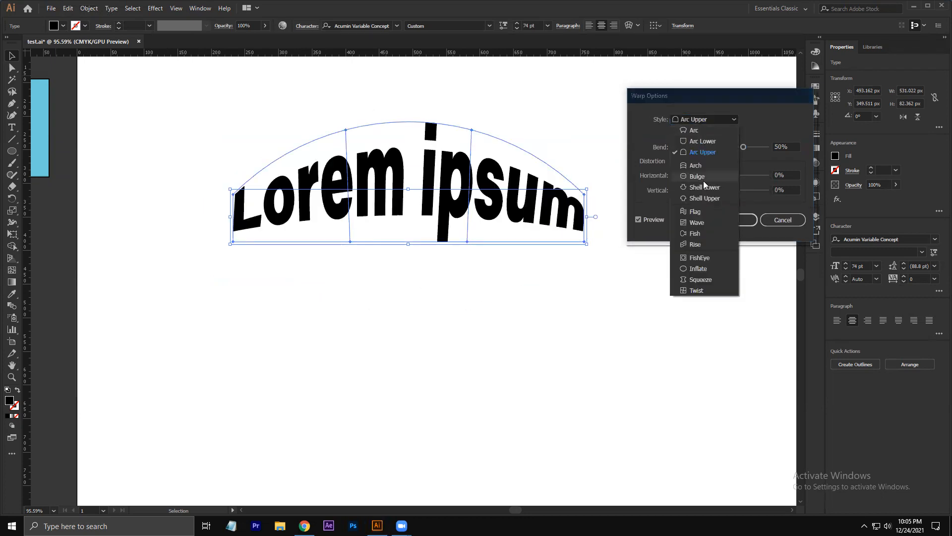
pyautogui.click(701, 166)
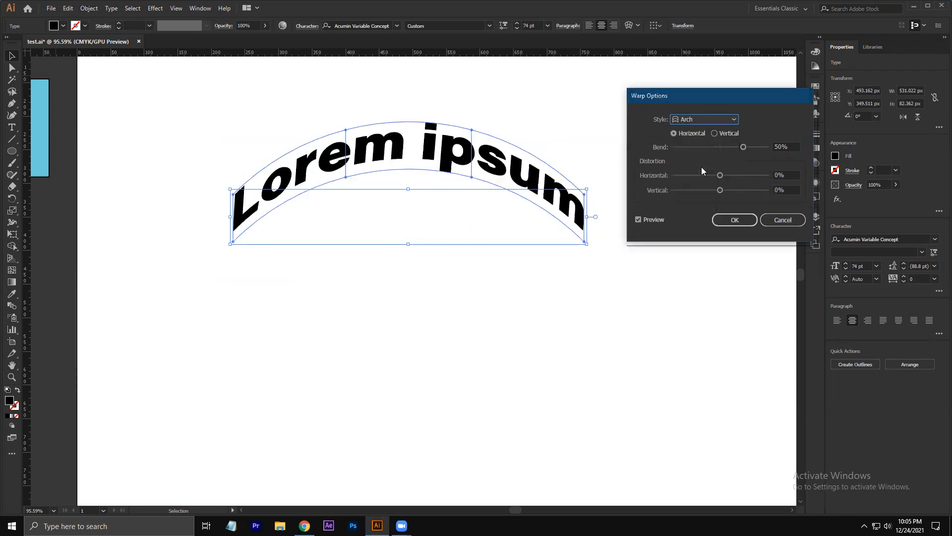
# Apply the horizontal Arch warp with bend -8%, horizontal distortion 25% and vertical distortion 3%, leaving the warped text selected
pyautogui.click(714, 133)
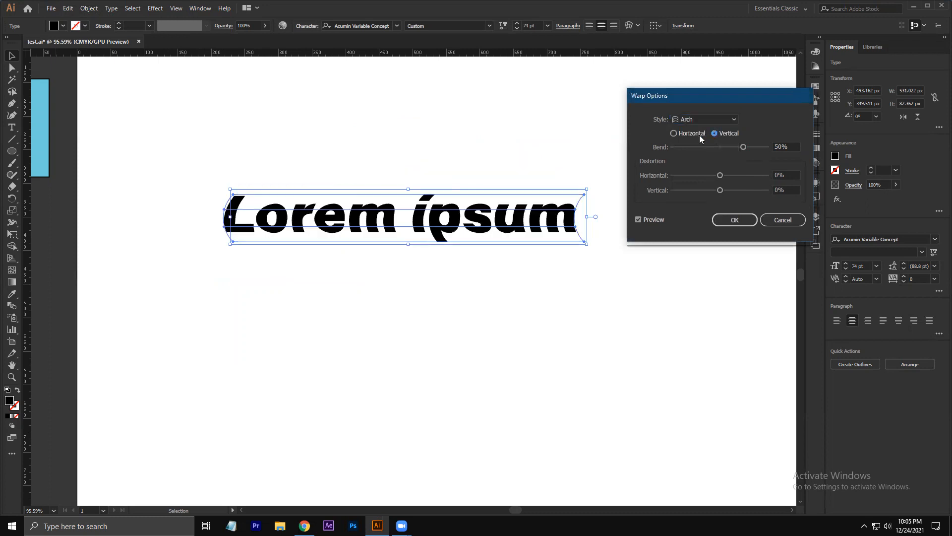
pyautogui.click(674, 134)
pyautogui.moveTo(743, 147); pyautogui.dragTo(720, 195)
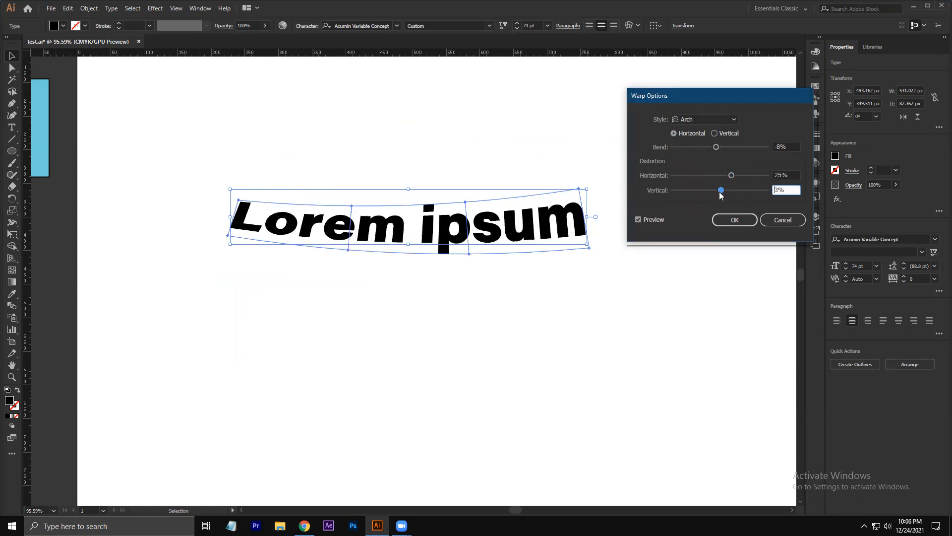
pyautogui.moveTo(667, 95); pyautogui.dragTo(652, 80)
pyautogui.click(719, 204)
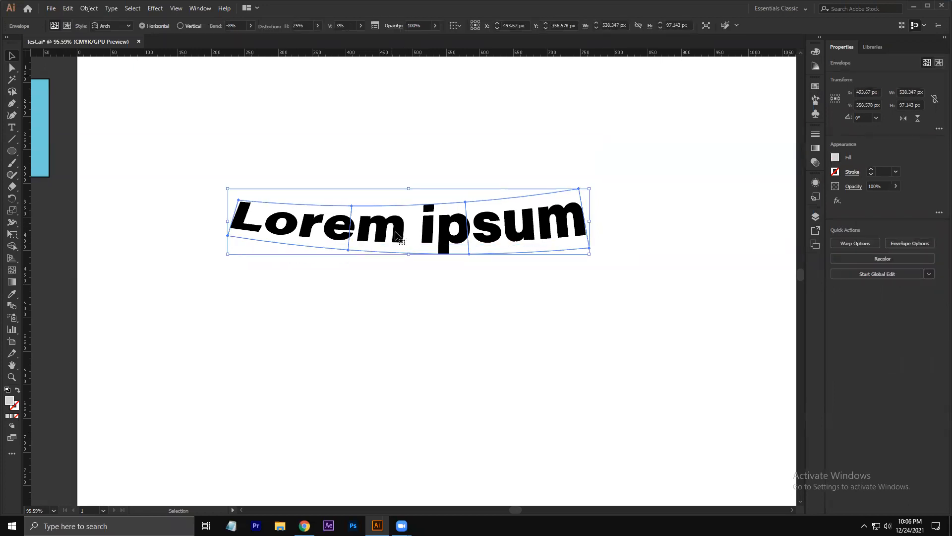
pyautogui.click(532, 304)
pyautogui.click(402, 232)
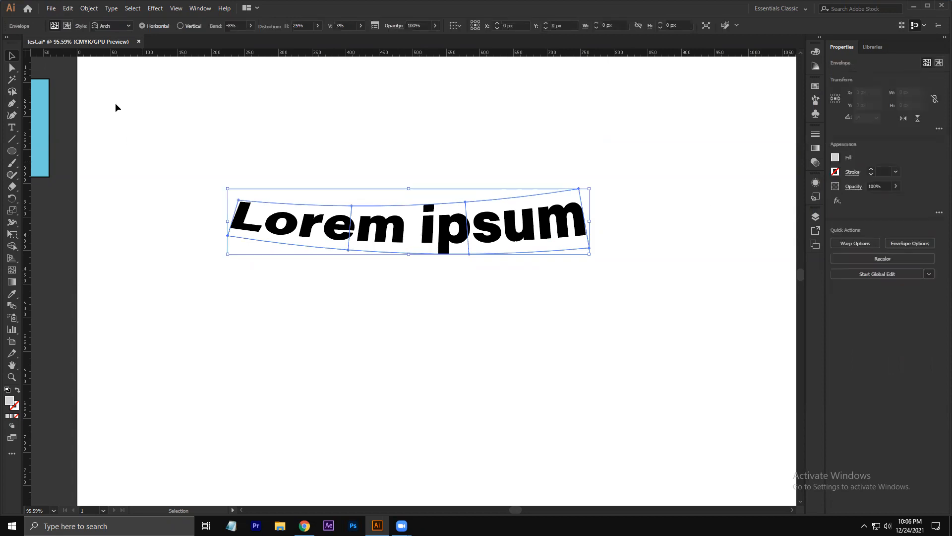
pyautogui.click(89, 8)
pyautogui.moveTo(138, 325)
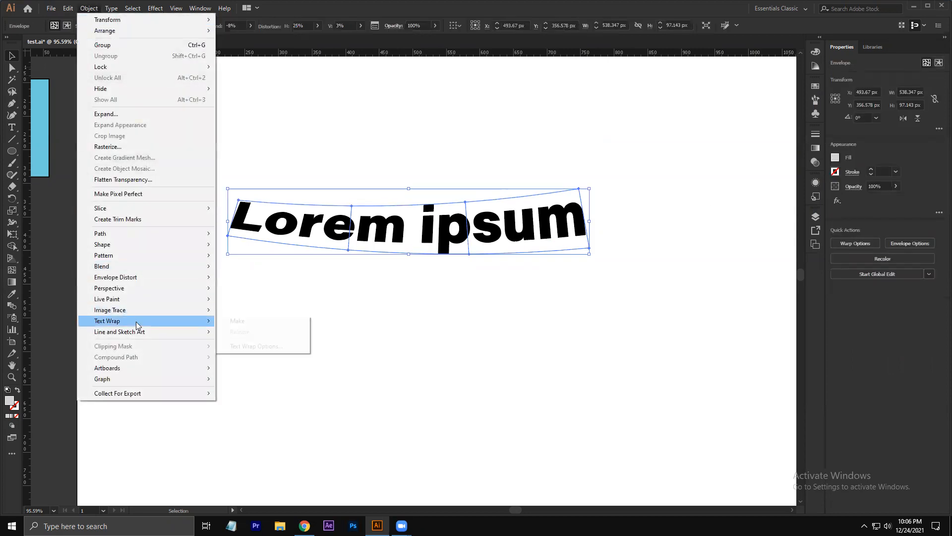
pyautogui.moveTo(138, 277)
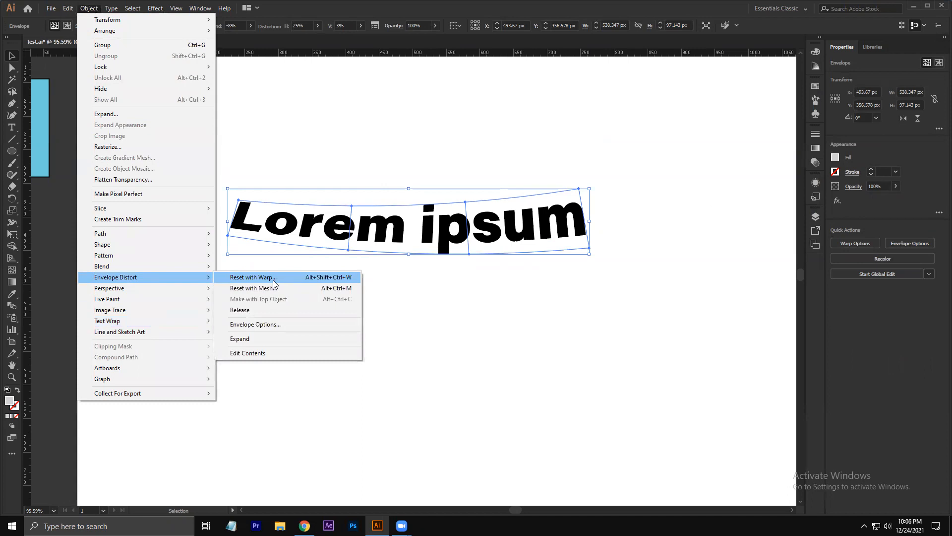
pyautogui.click(466, 323)
pyautogui.click(379, 238)
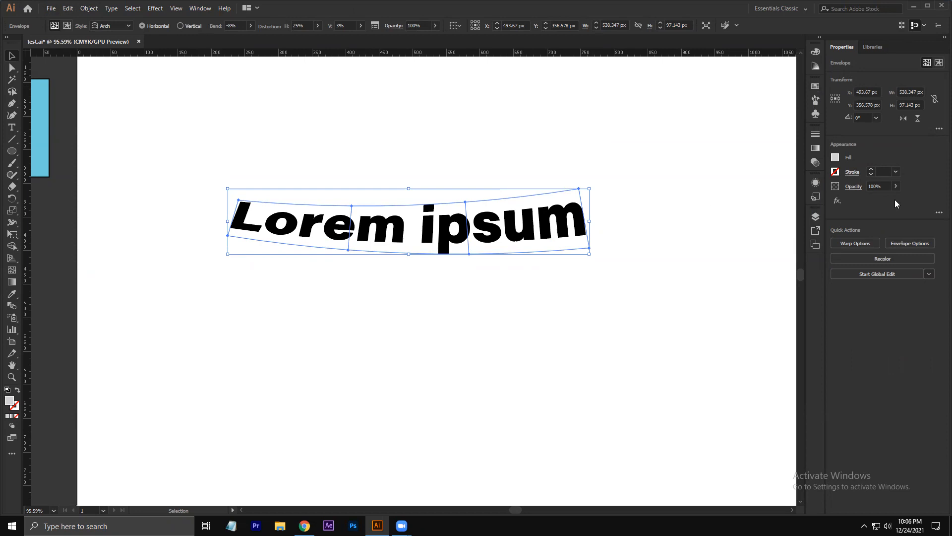
# Edit the envelope's contents, replacing the "p" in "ipsum" with "°", and leave isolation mode
pyautogui.click(938, 65)
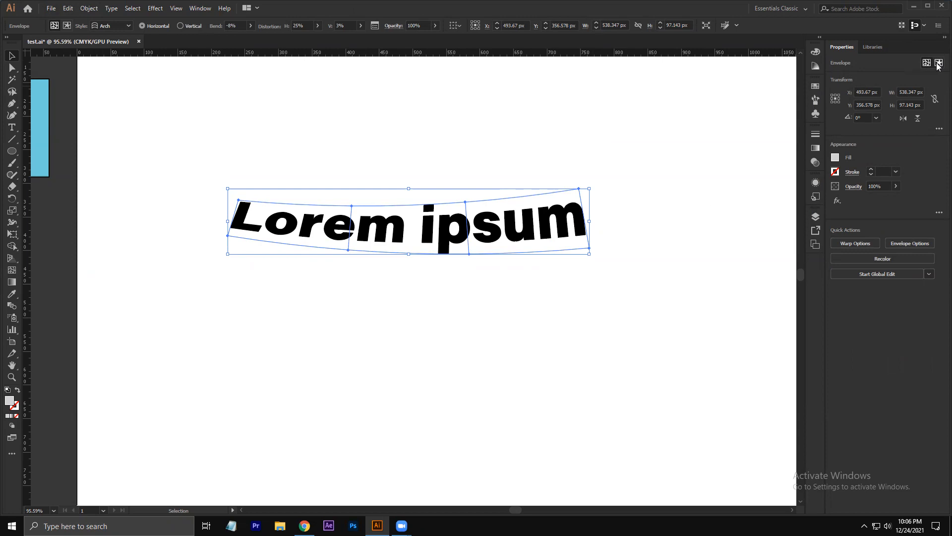
pyautogui.doubleClick(469, 227)
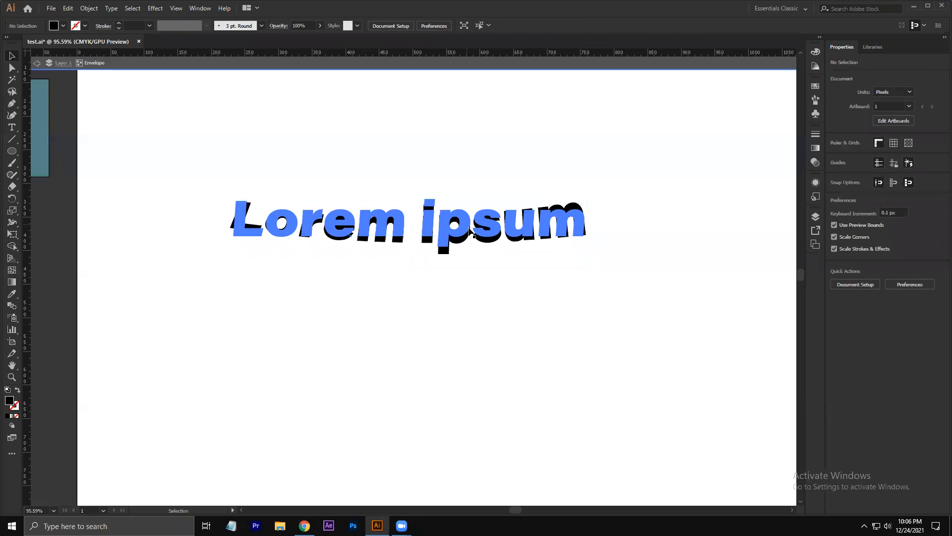
pyautogui.doubleClick(468, 227)
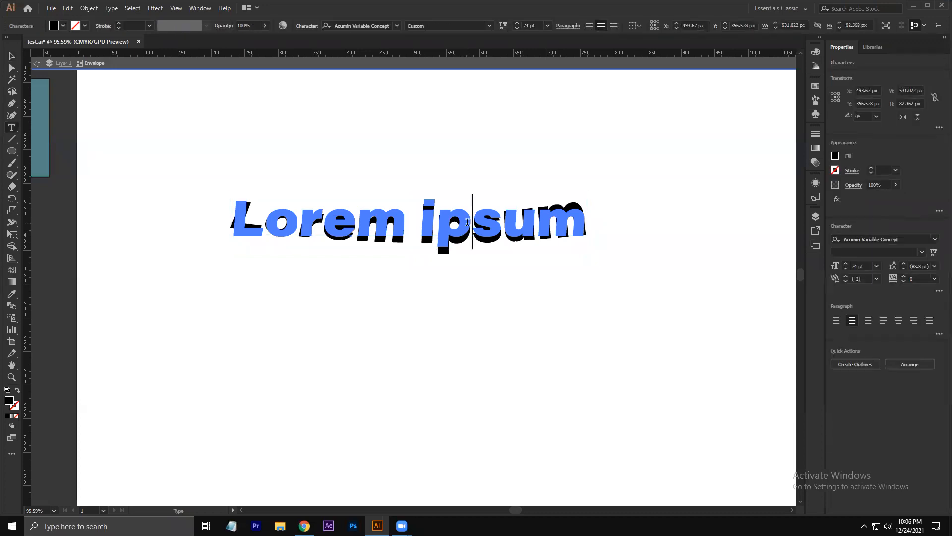
pyautogui.moveTo(467, 221); pyautogui.dragTo(453, 224)
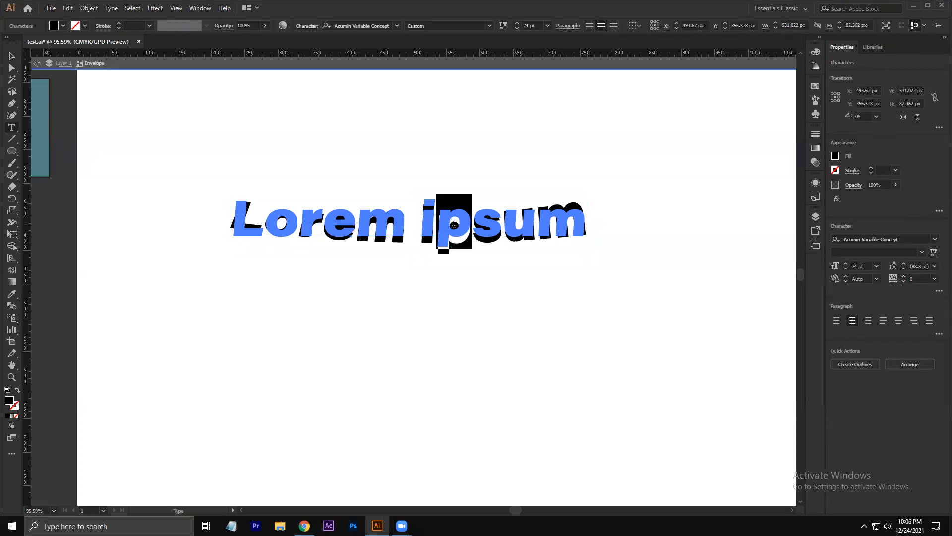
pyautogui.write('°')
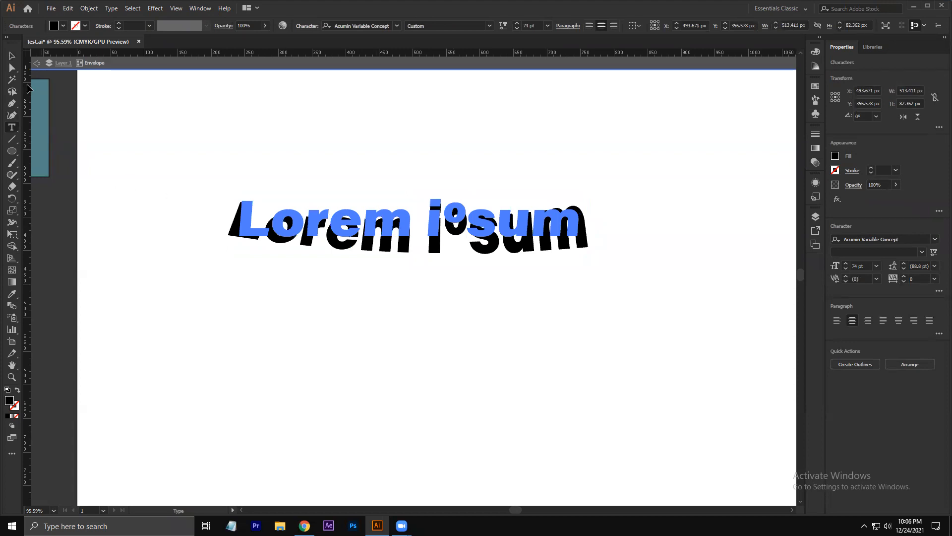
pyautogui.press('Escape')
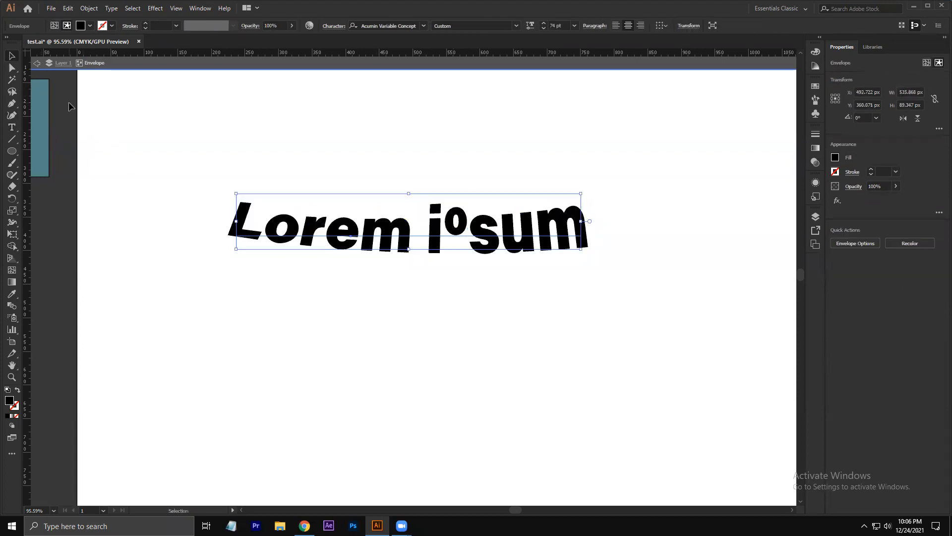
pyautogui.press('Escape')
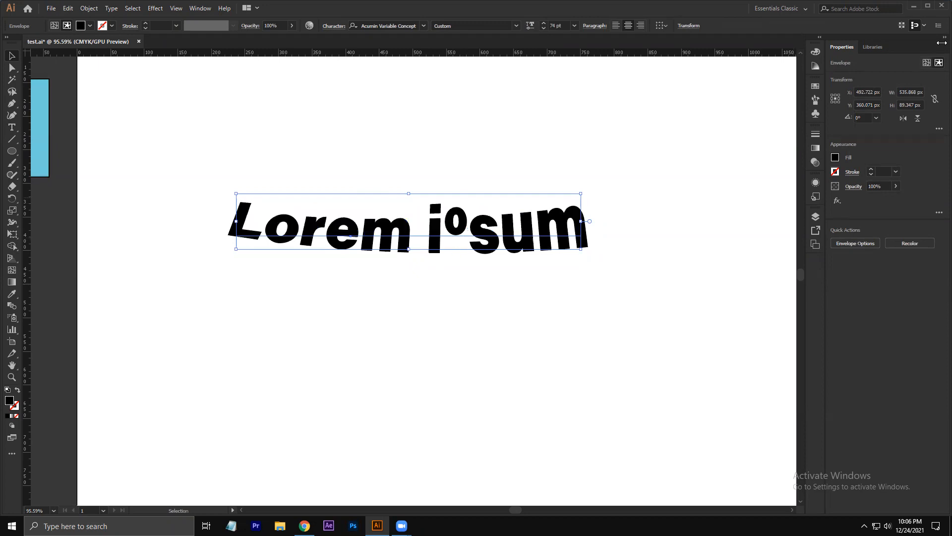
# Move the warped text up and slightly to the right, and deselect it
pyautogui.moveTo(391, 229); pyautogui.dragTo(396, 190)
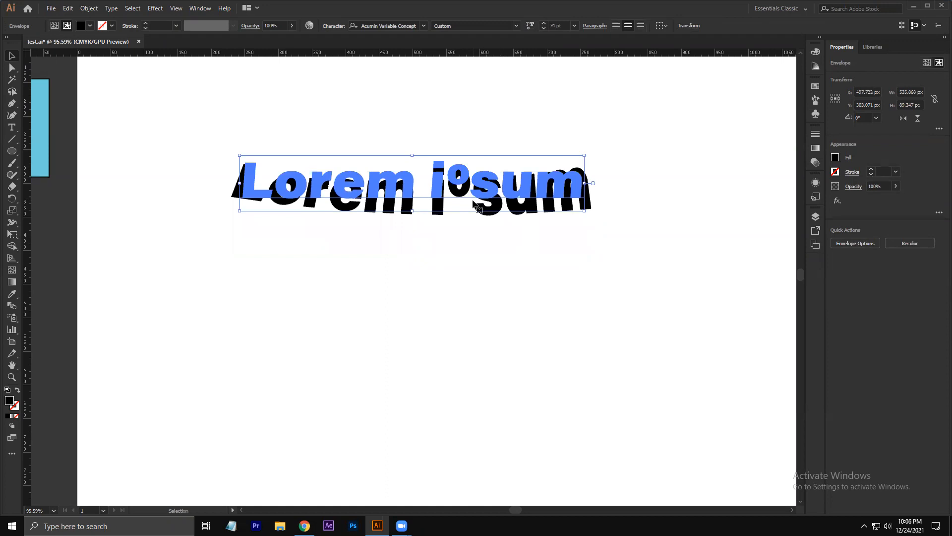
pyautogui.moveTo(359, 215); pyautogui.dragTo(367, 184)
pyautogui.click(215, 227)
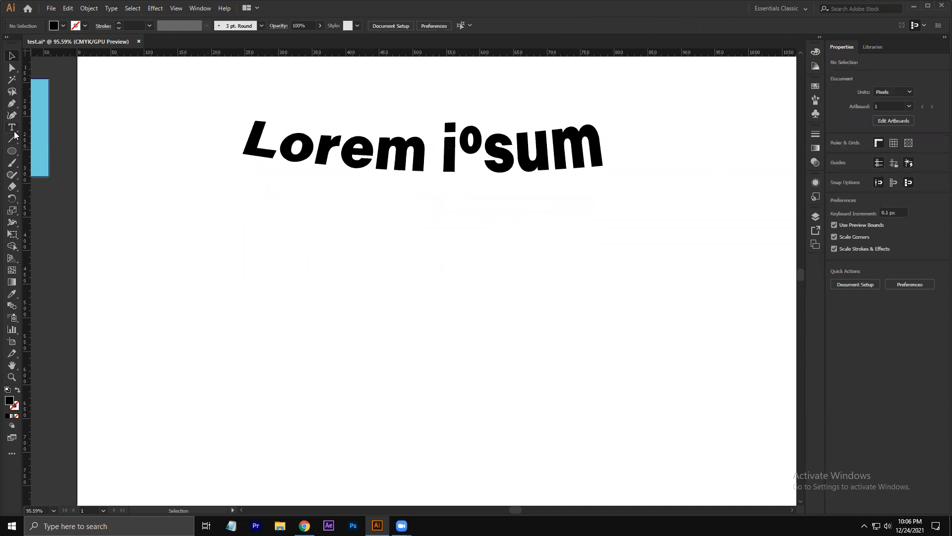
# Add a new "Lorem ipsum" point text below the warped text, enlarged to about 403 px wide
pyautogui.click(15, 133)
pyautogui.click(380, 247)
pyautogui.press('Escape')
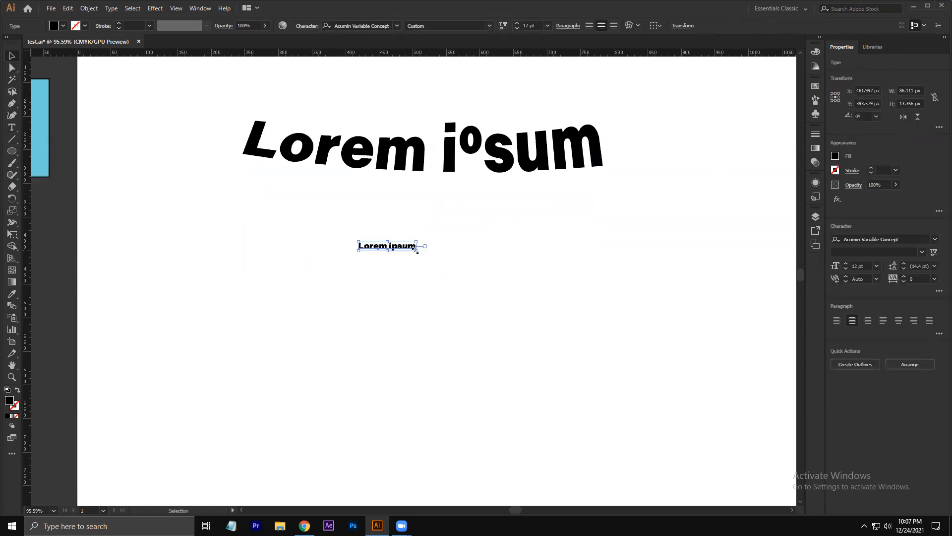
pyautogui.moveTo(416, 252); pyautogui.dragTo(629, 282)
pyautogui.moveTo(509, 240); pyautogui.dragTo(481, 238)
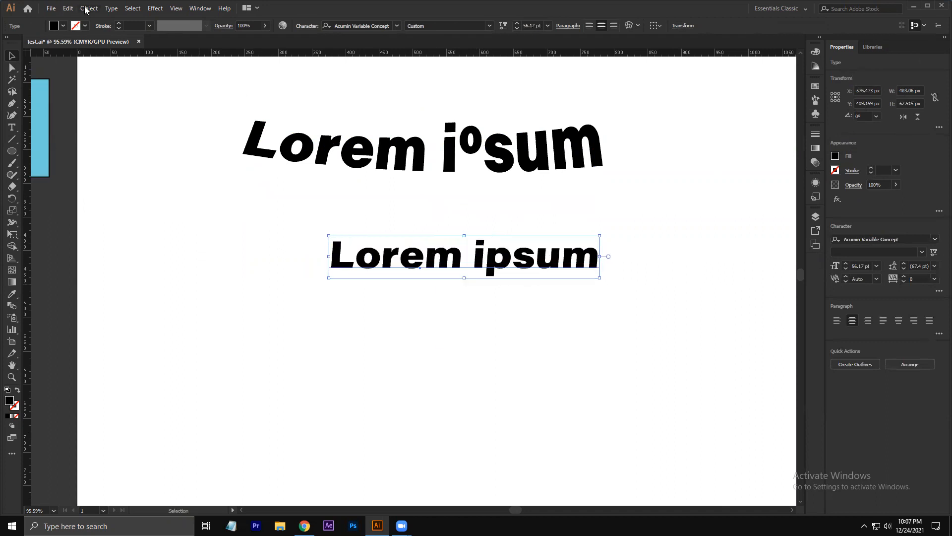
# Apply an envelope mesh with 4 rows and 4 columns to the new "Lorem ipsum" text and deselect it
pyautogui.click(88, 9)
pyautogui.moveTo(141, 283)
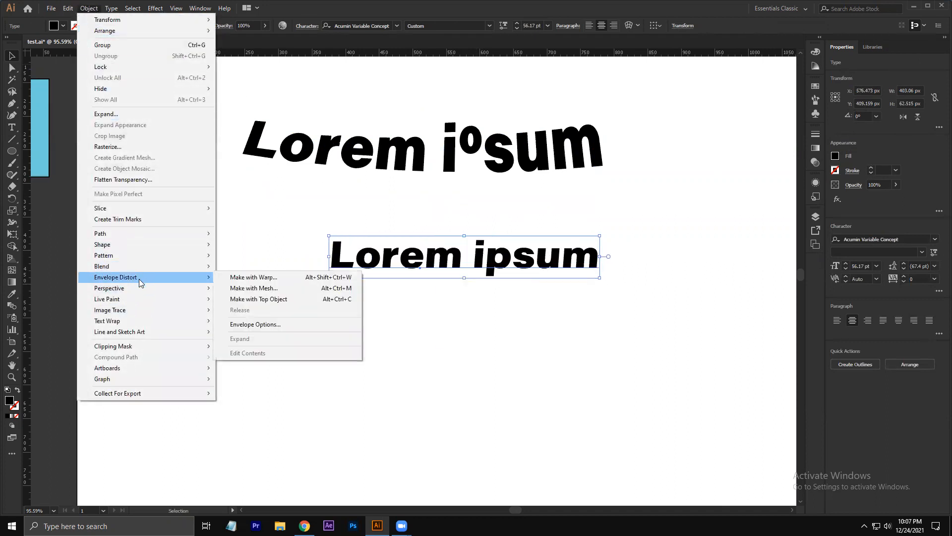
pyautogui.click(253, 288)
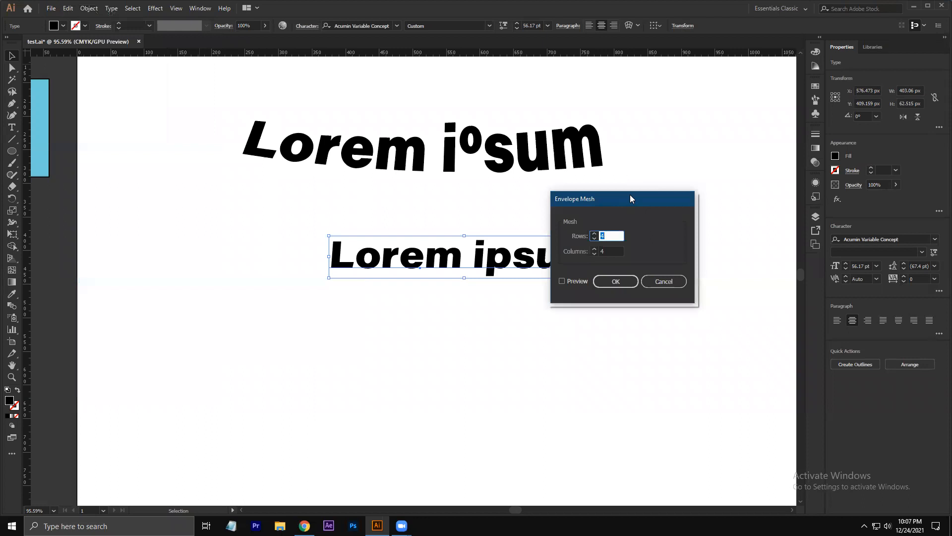
pyautogui.moveTo(632, 193); pyautogui.dragTo(705, 121)
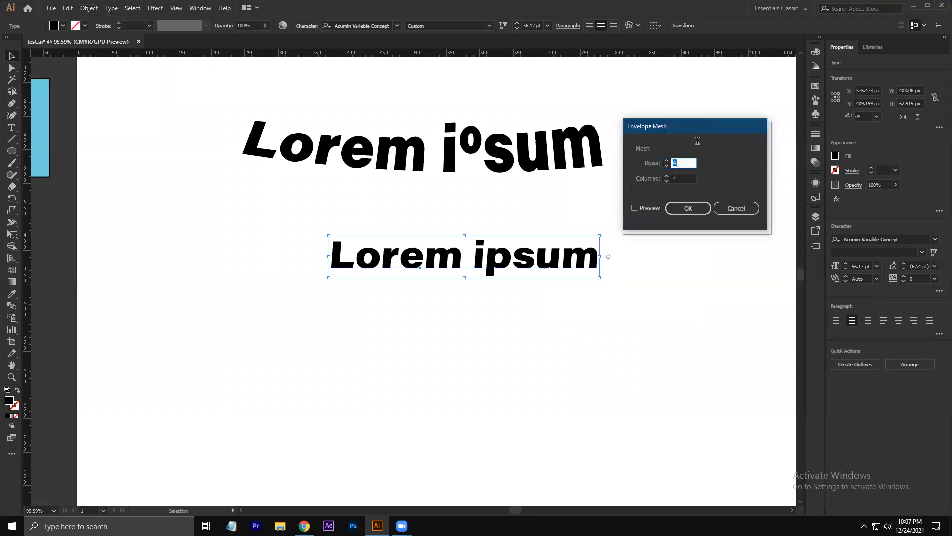
pyautogui.click(634, 208)
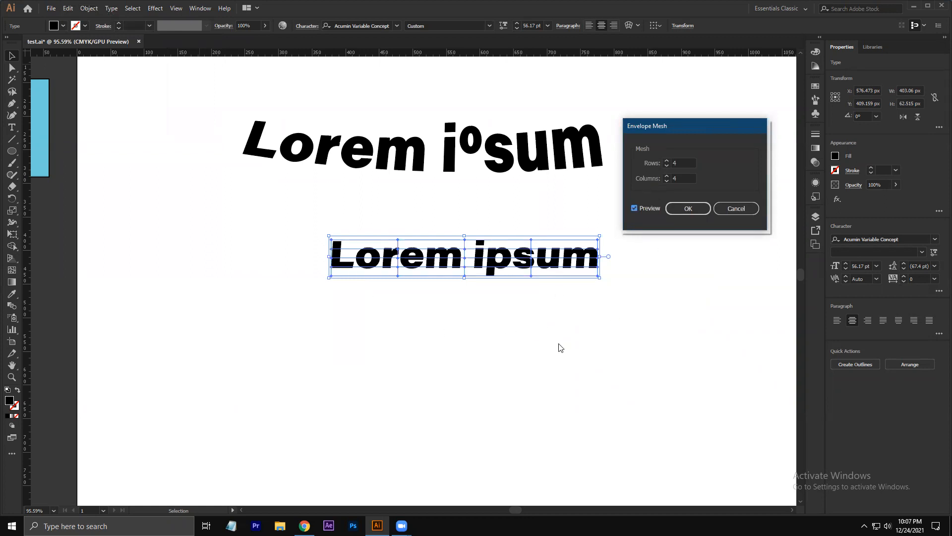
pyautogui.click(666, 161)
pyautogui.click(667, 166)
pyautogui.click(698, 212)
pyautogui.click(503, 311)
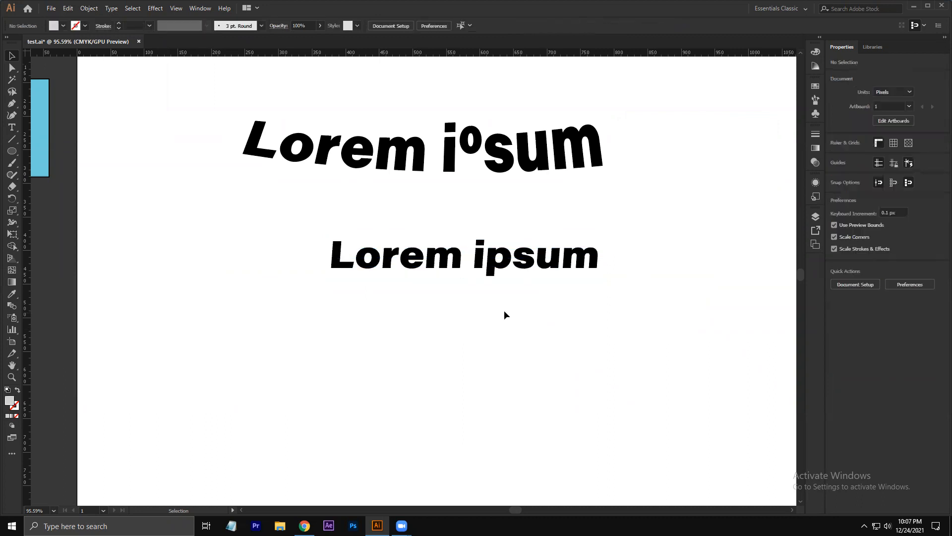
# Move the warped text farther up, and pull one lower mesh point under "ipsum" down and one upper mesh point over "Lorem" up
pyautogui.moveTo(253, 170); pyautogui.dragTo(332, 103)
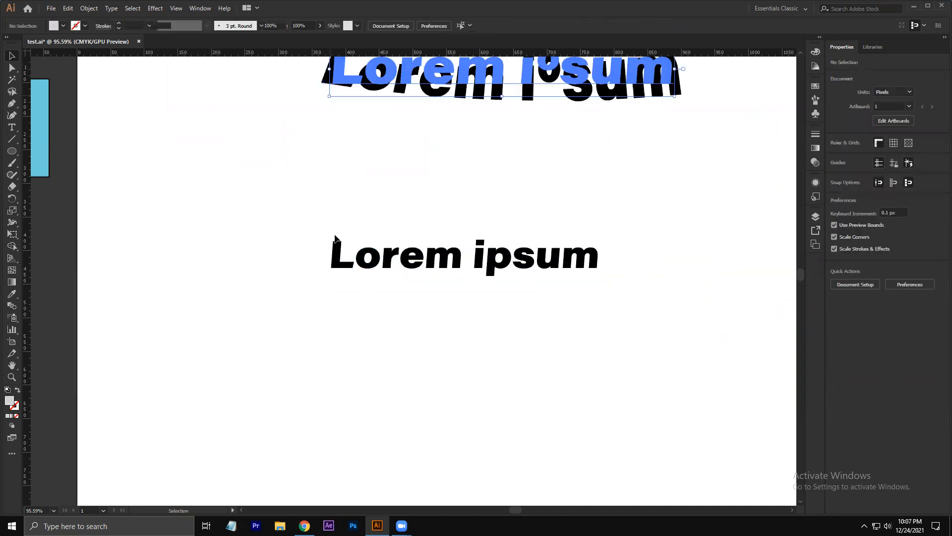
pyautogui.click(448, 266)
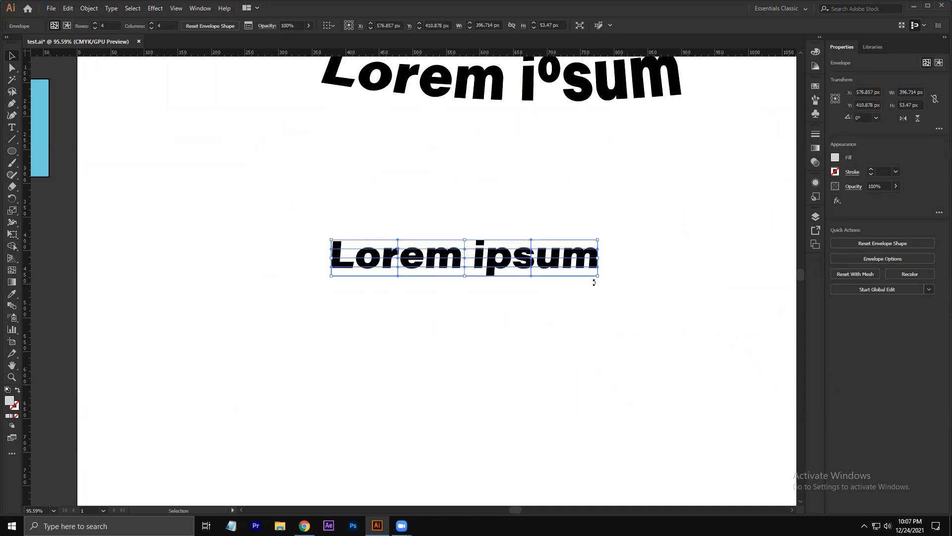
pyautogui.press('a')
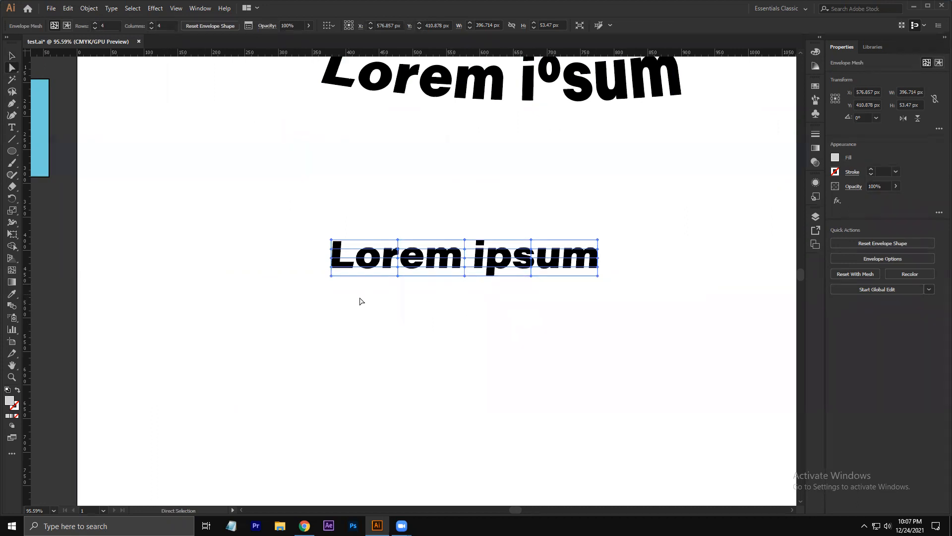
pyautogui.moveTo(549, 293)
pyautogui.mouseDown()
pyautogui.moveTo(516, 272)
pyautogui.moveTo(530, 293)
pyautogui.mouseUp()
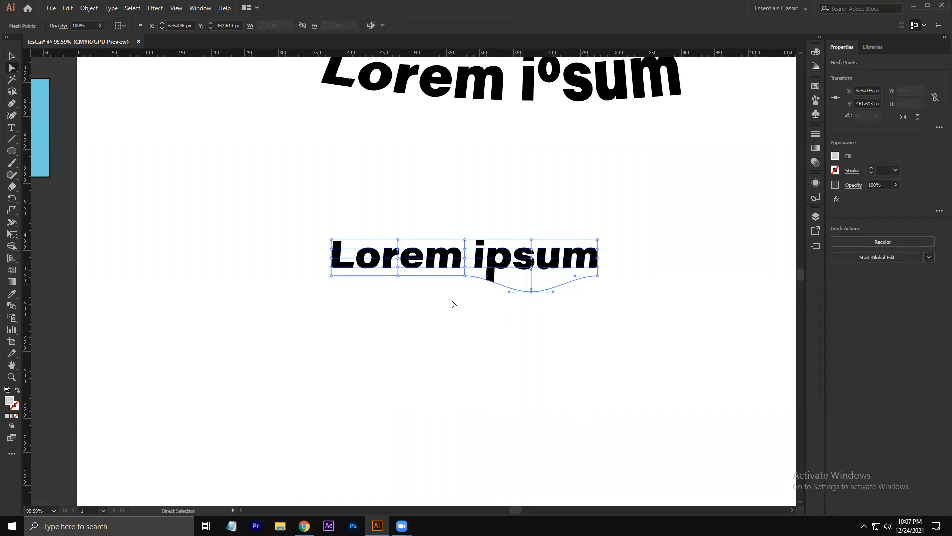
pyautogui.moveTo(382, 214)
pyautogui.mouseDown()
pyautogui.moveTo(424, 253)
pyautogui.moveTo(397, 209)
pyautogui.mouseUp()
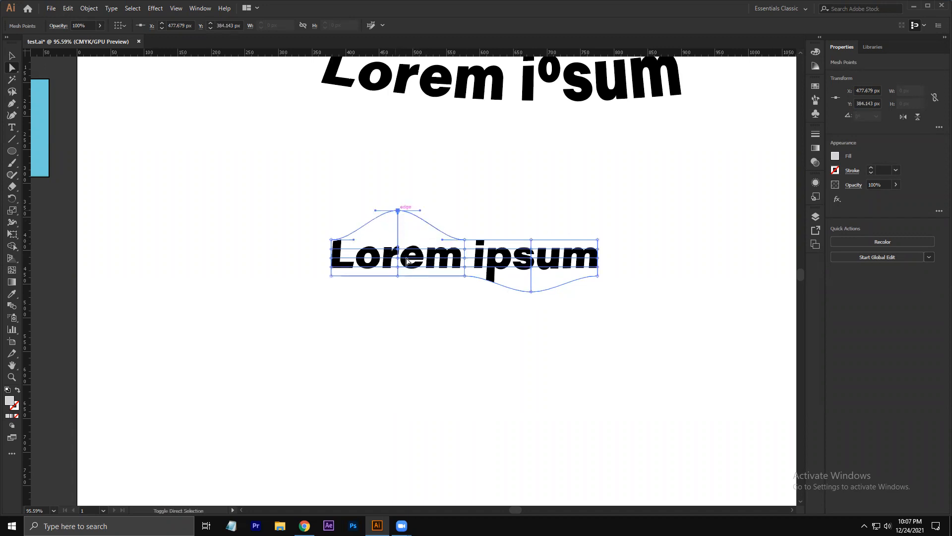
# Pull the two lower corner mesh points of the mesh-distorted "Lorem ipsum" text straight down, the "L" corner farther than the opposite one
pyautogui.click(405, 286)
pyautogui.moveTo(304, 233); pyautogui.dragTo(601, 330)
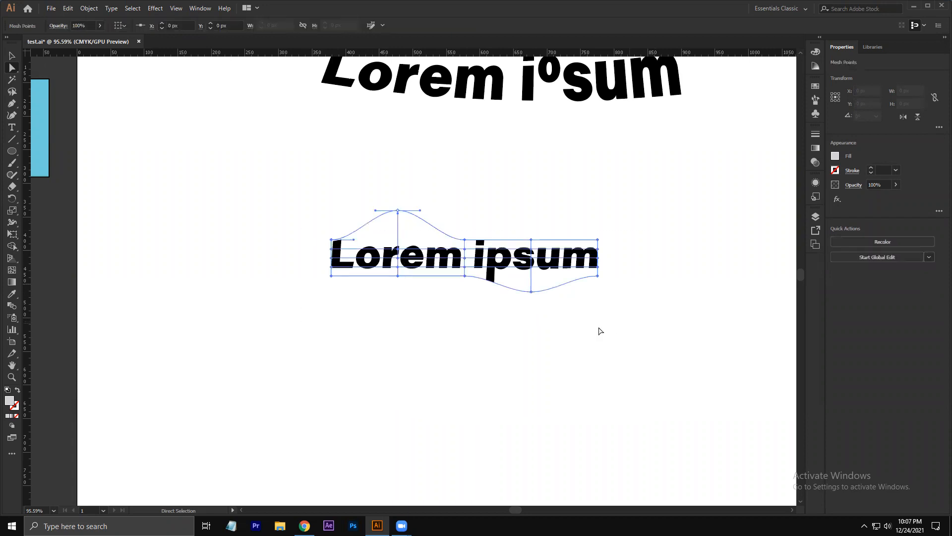
pyautogui.click(331, 276)
pyautogui.moveTo(331, 280); pyautogui.dragTo(331, 297)
pyautogui.click(335, 329)
pyautogui.click(590, 289)
pyautogui.click(597, 276)
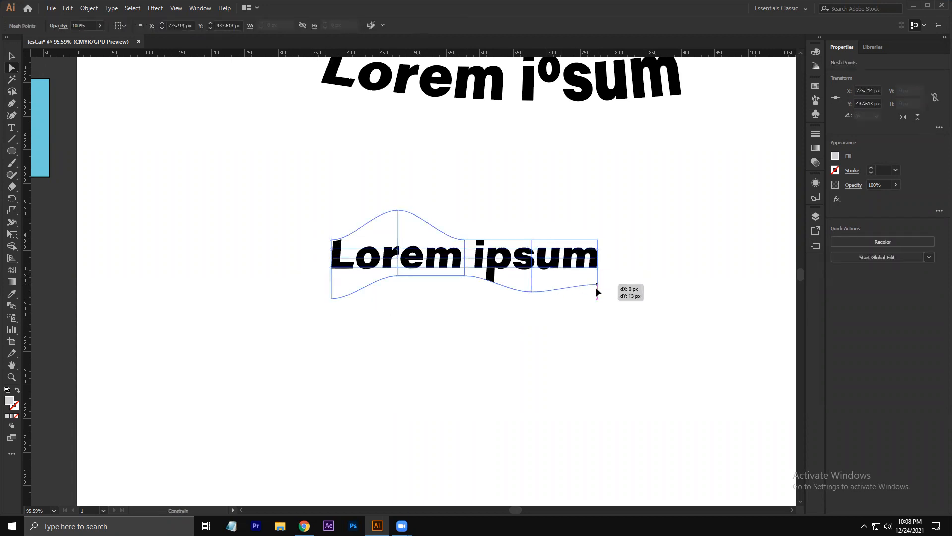
pyautogui.click(633, 274)
pyautogui.click(531, 258)
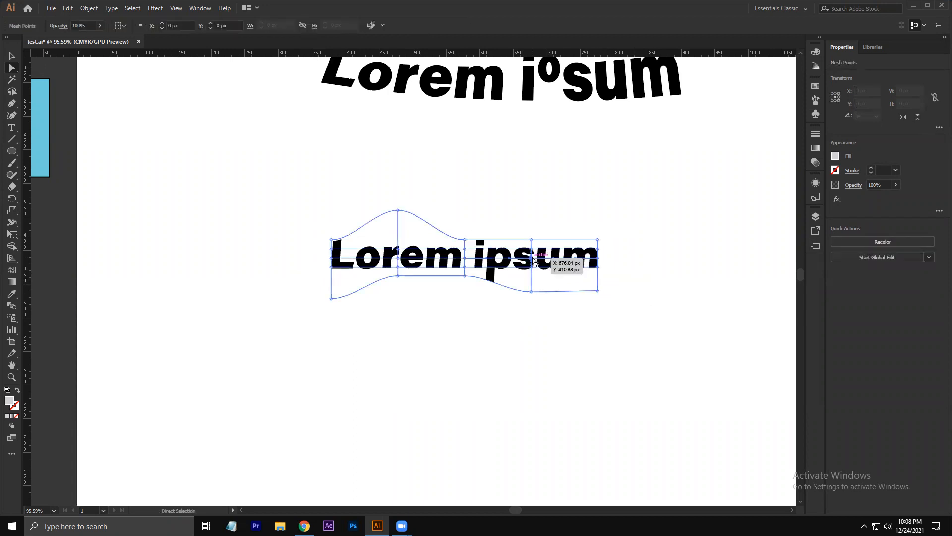
pyautogui.click(656, 242)
pyautogui.click(546, 253)
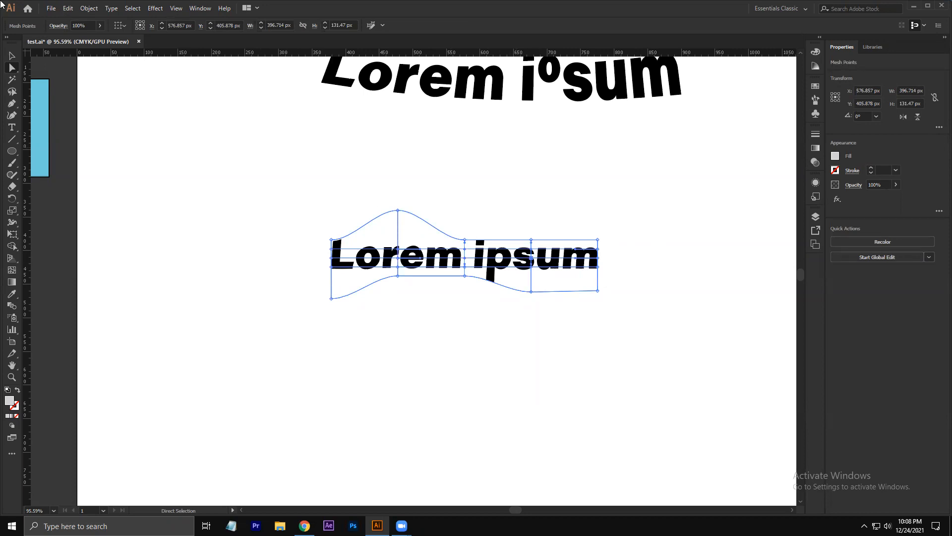
pyautogui.click(89, 8)
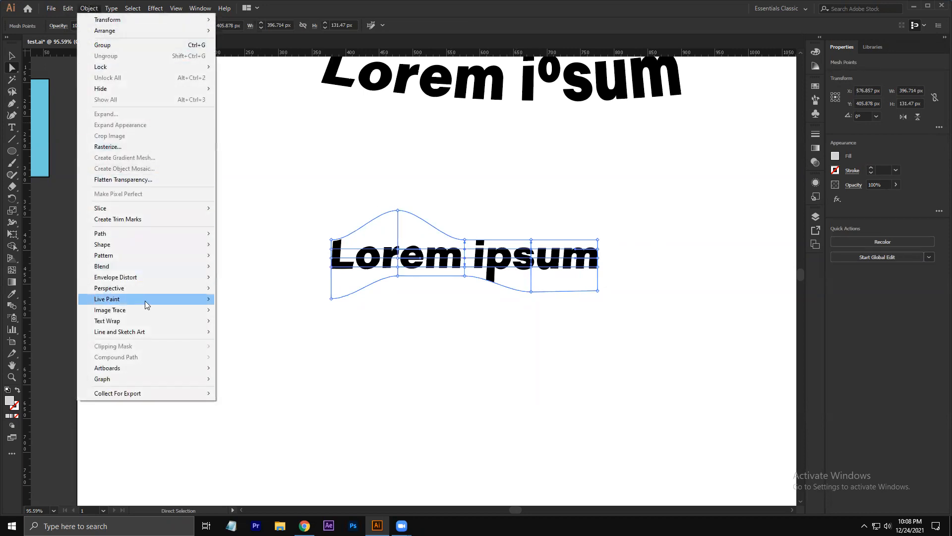
pyautogui.moveTo(139, 279)
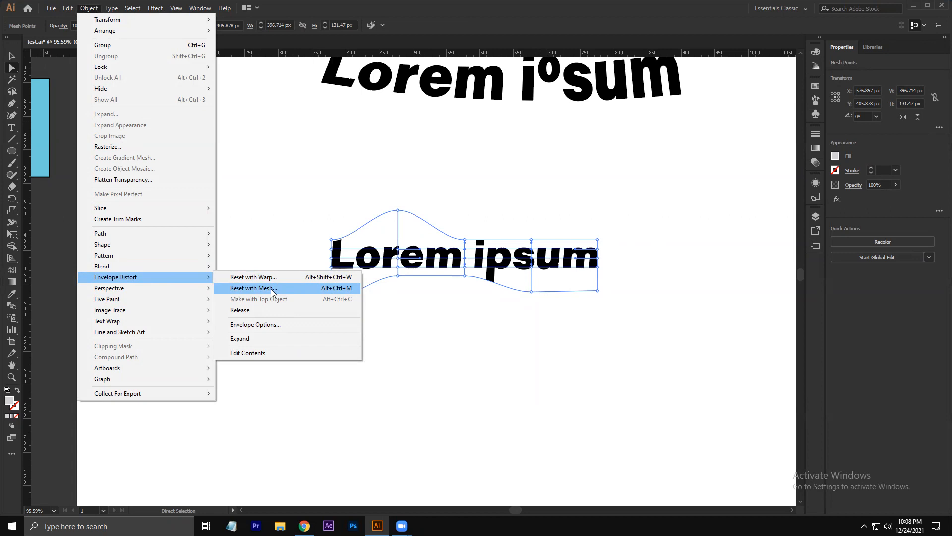
pyautogui.click(525, 323)
# Try to move the mesh-distorted text up by its selected mesh points, and undo the move
pyautogui.moveTo(273, 215); pyautogui.dragTo(575, 323)
pyautogui.moveTo(491, 209); pyautogui.dragTo(511, 147)
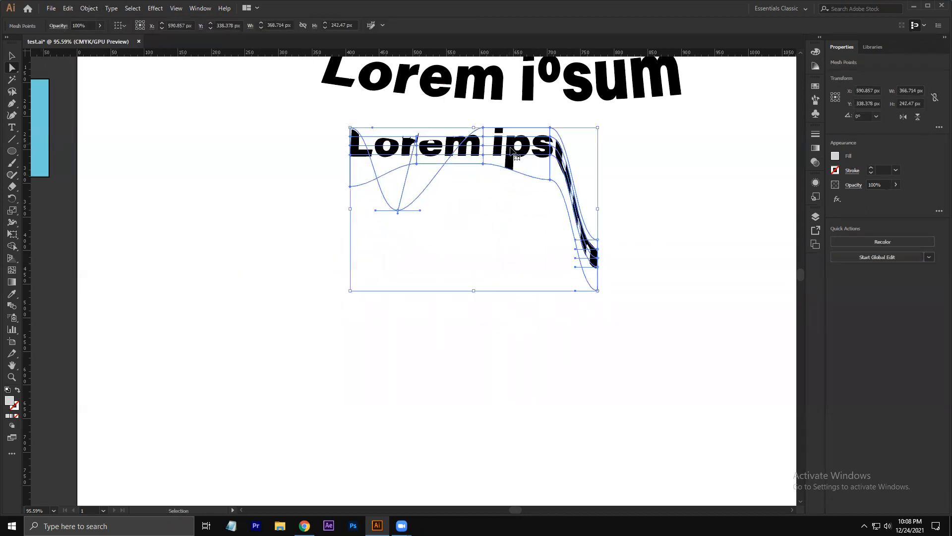
pyautogui.hotkey('ctrl', 'z')
# Move the whole mesh-distorted "Lorem ipsum" text up, closer to the warped text above it
pyautogui.click(409, 344)
pyautogui.click(12, 56)
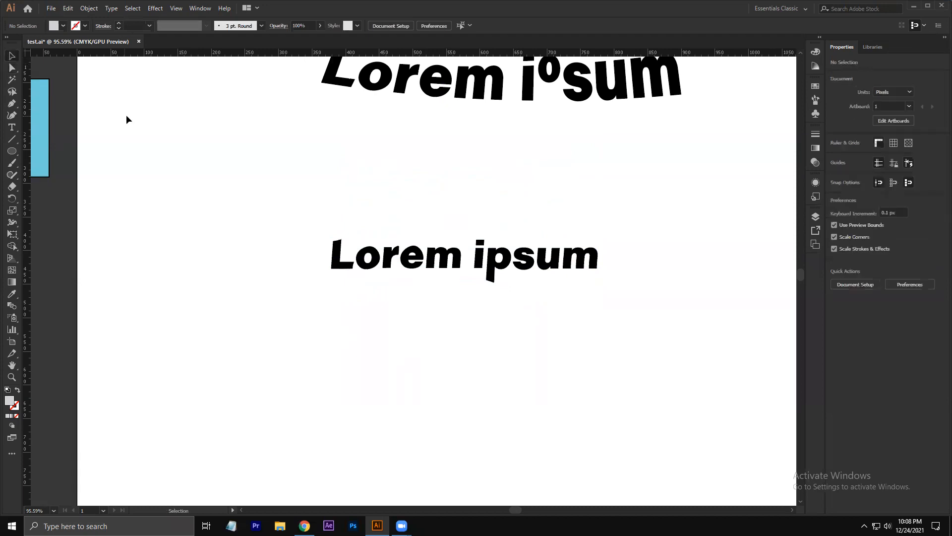
pyautogui.moveTo(448, 262); pyautogui.dragTo(444, 183)
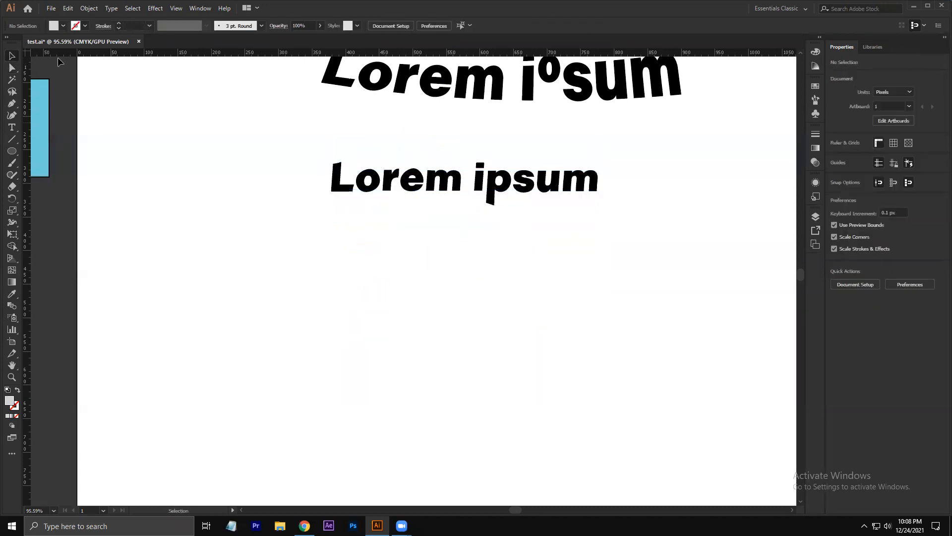
pyautogui.click(88, 8)
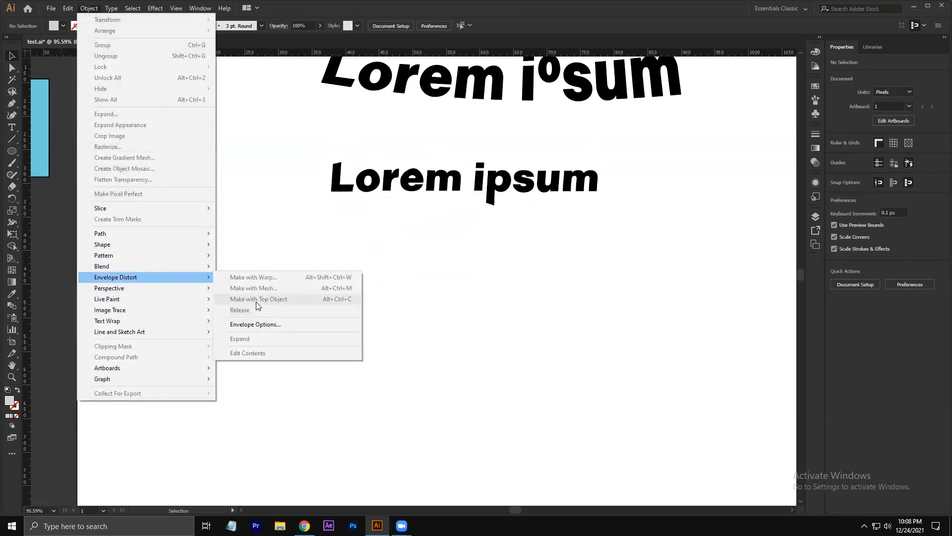
pyautogui.click(394, 332)
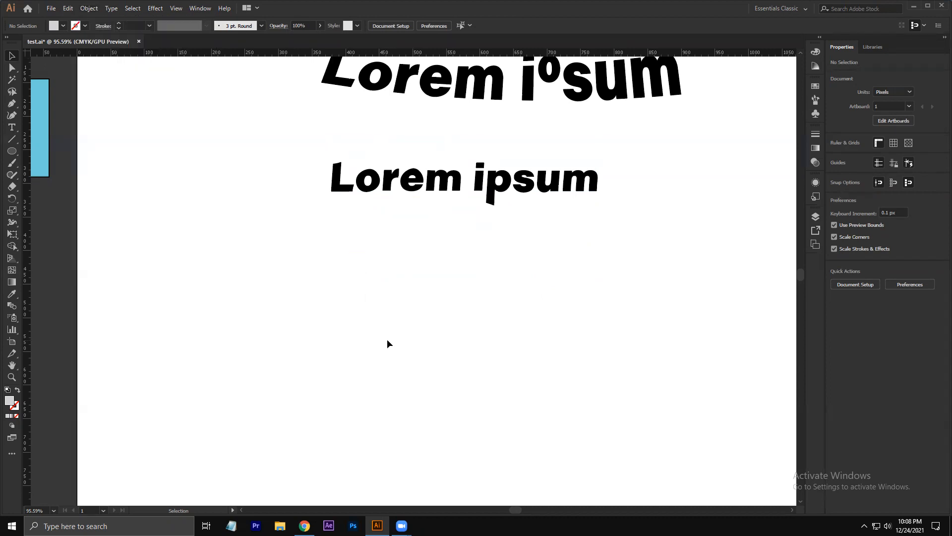
pyautogui.click(90, 8)
pyautogui.click(423, 279)
pyautogui.press('l')
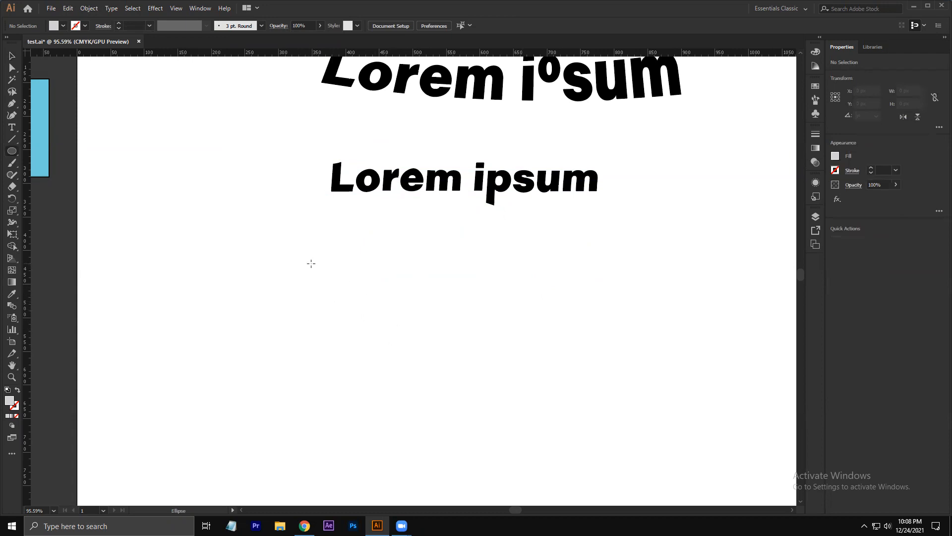
pyautogui.press('v')
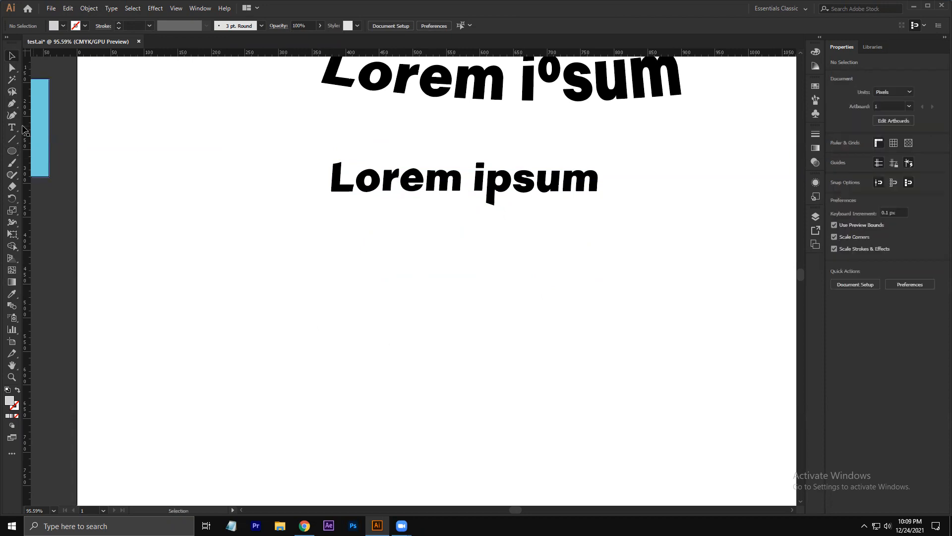
# Add a new "Lorem ipsum" point text at 12 pt below the mesh-distorted text
pyautogui.click(13, 128)
pyautogui.click(476, 291)
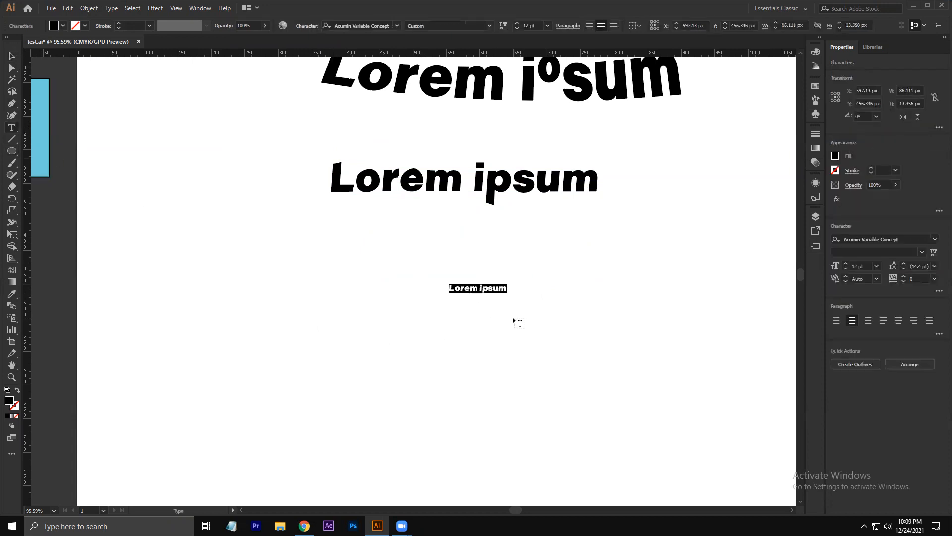
pyautogui.click(12, 56)
pyautogui.click(283, 274)
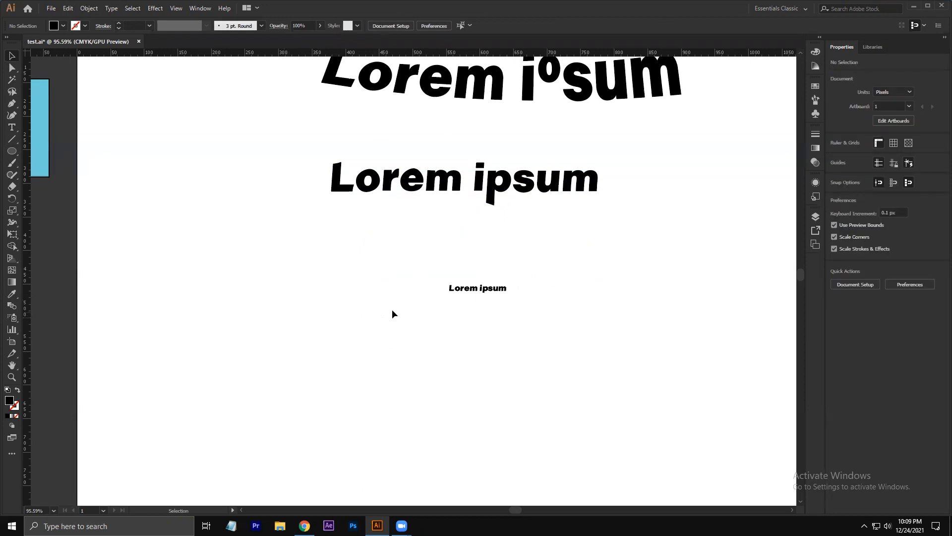
pyautogui.doubleClick(504, 293)
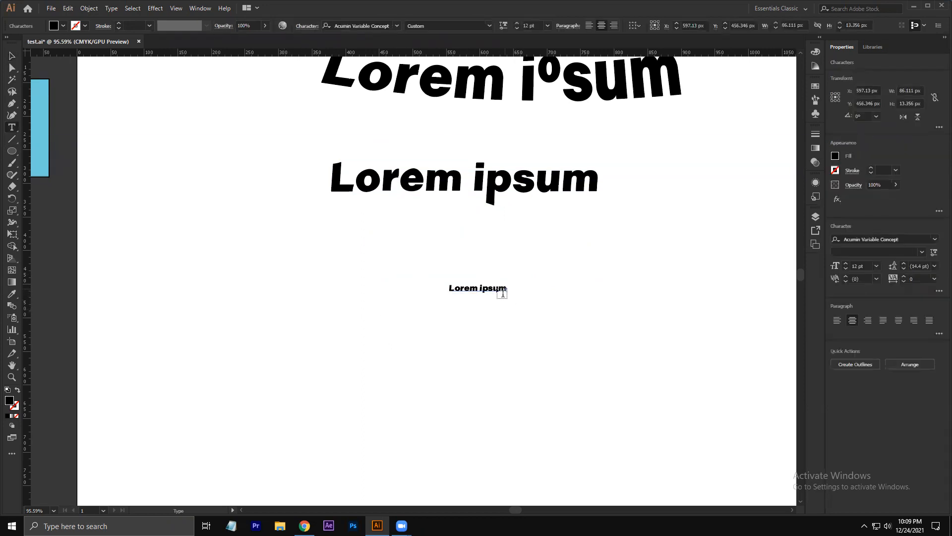
pyautogui.press('Escape')
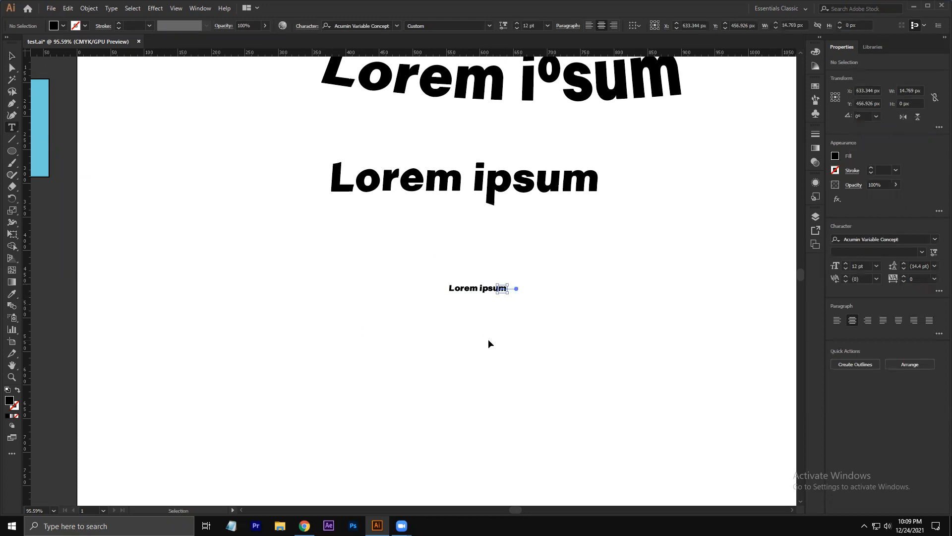
pyautogui.press('v')
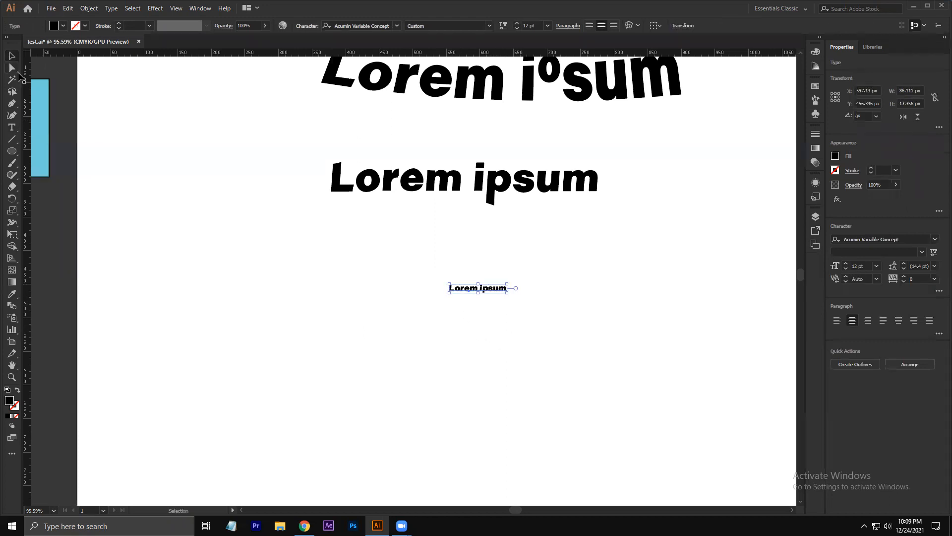
# Replace the new small text's wording with "motion" and deselect it
pyautogui.press('z')
pyautogui.moveTo(434, 310); pyautogui.dragTo(615, 421)
pyautogui.press('space')
pyautogui.moveTo(585, 234); pyautogui.dragTo(470, 252)
pyautogui.click(12, 56)
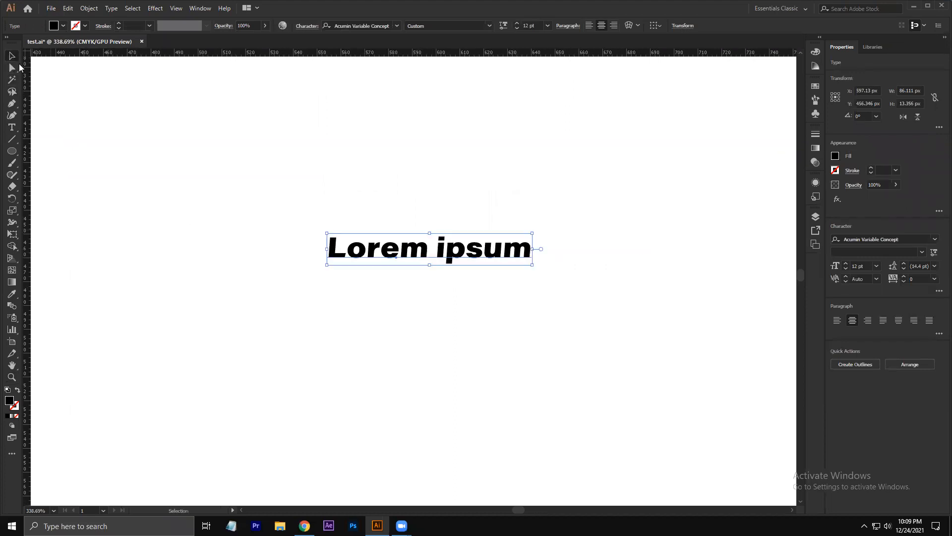
pyautogui.doubleClick(519, 250)
pyautogui.moveTo(527, 248); pyautogui.dragTo(330, 245)
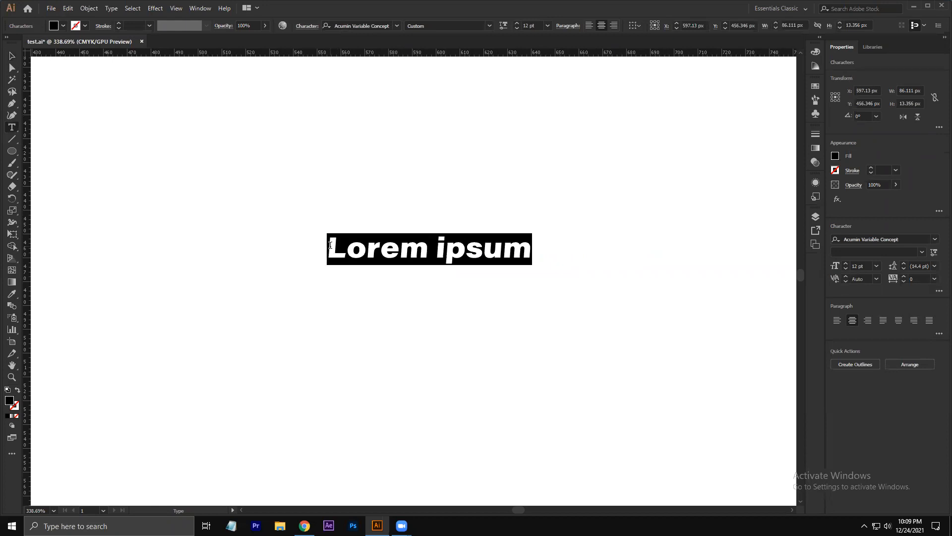
pyautogui.write('mo')
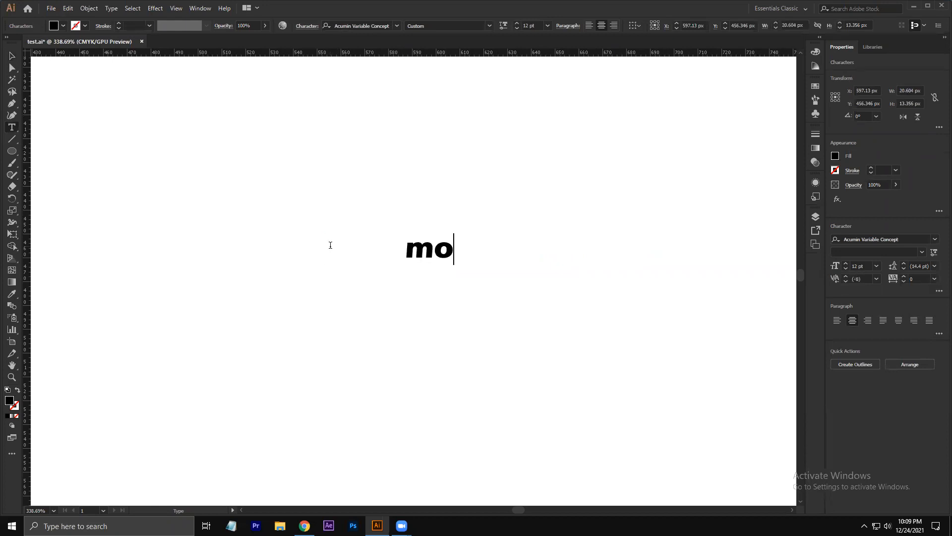
pyautogui.write('tion')
pyautogui.press('Escape')
pyautogui.click(276, 272)
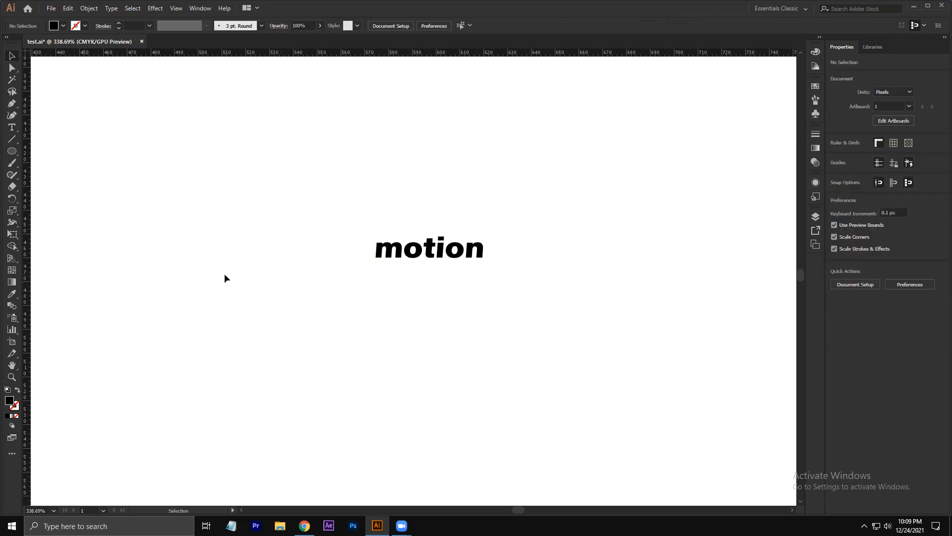
# Draw a circle about 44 px wide beside the "motion" text, fill it with light blue, and deselect it
pyautogui.press('l')
pyautogui.moveTo(169, 177); pyautogui.dragTo(272, 280)
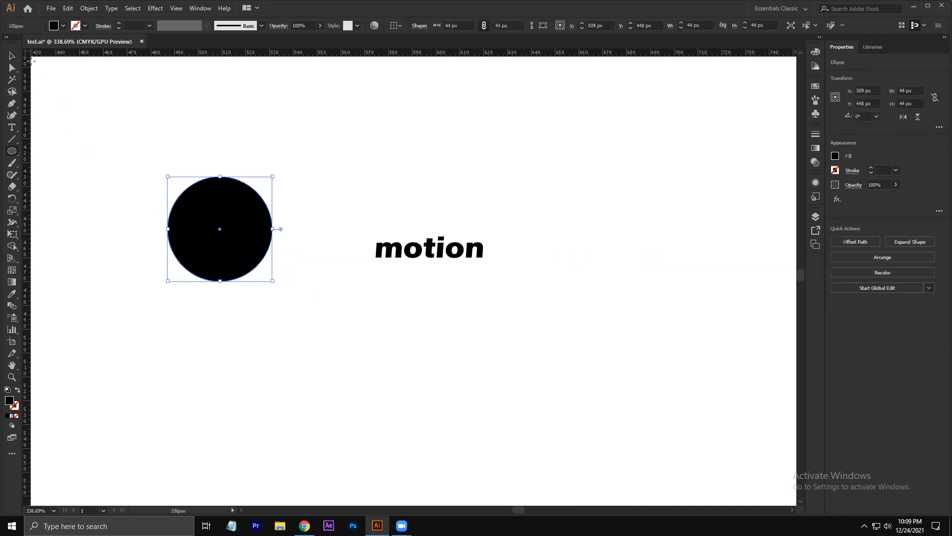
pyautogui.click(63, 25)
pyautogui.click(59, 42)
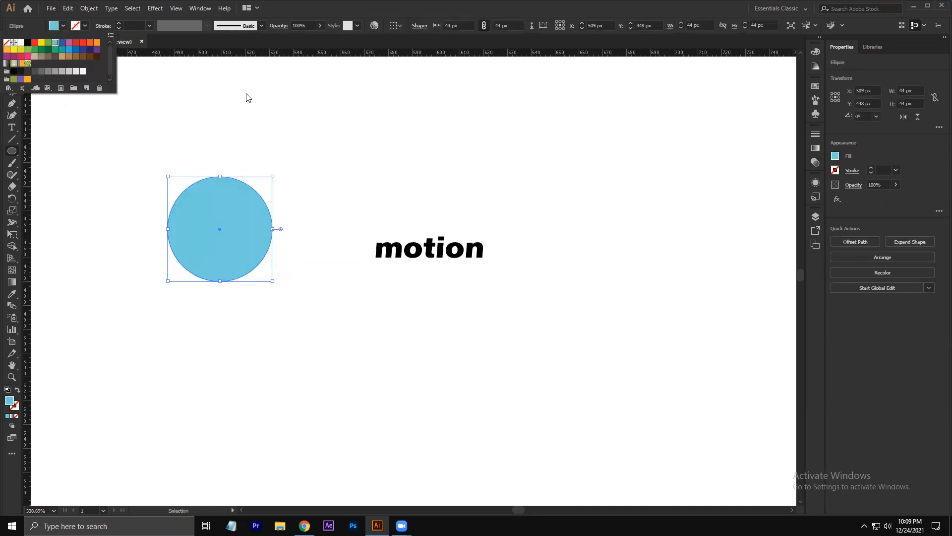
pyautogui.click(12, 55)
pyautogui.click(373, 204)
# Move the "motion" text about 12 px left and 16 px up, and set its font size to 10 pt
pyautogui.moveTo(400, 240); pyautogui.dragTo(419, 204)
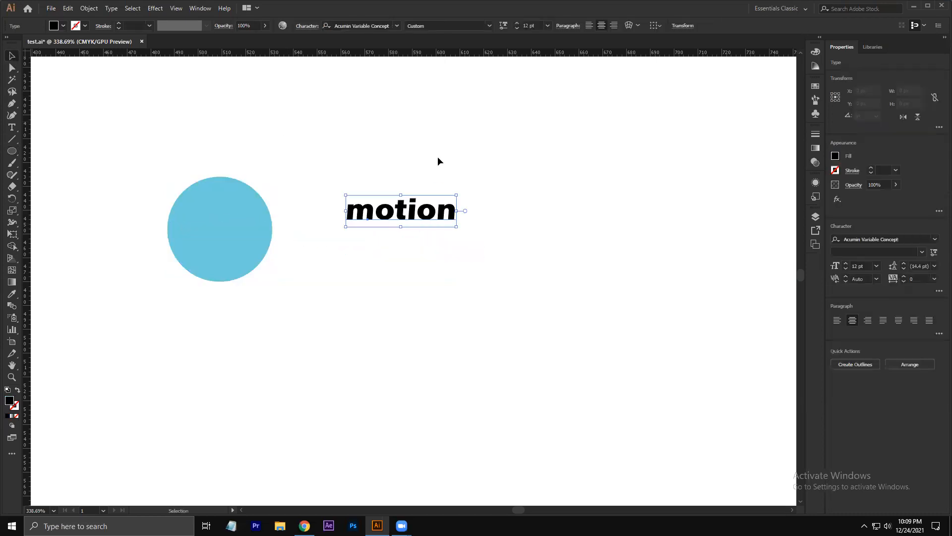
pyautogui.click(546, 25)
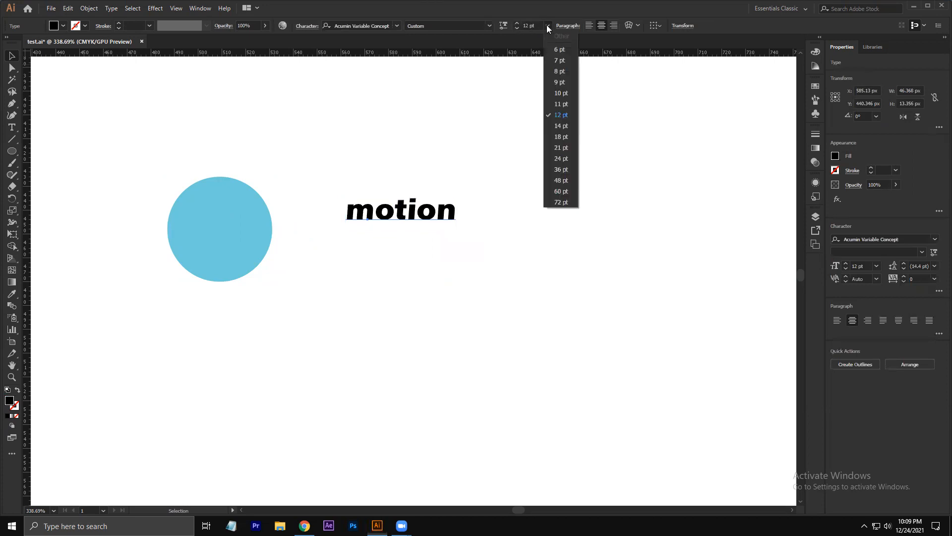
pyautogui.click(564, 94)
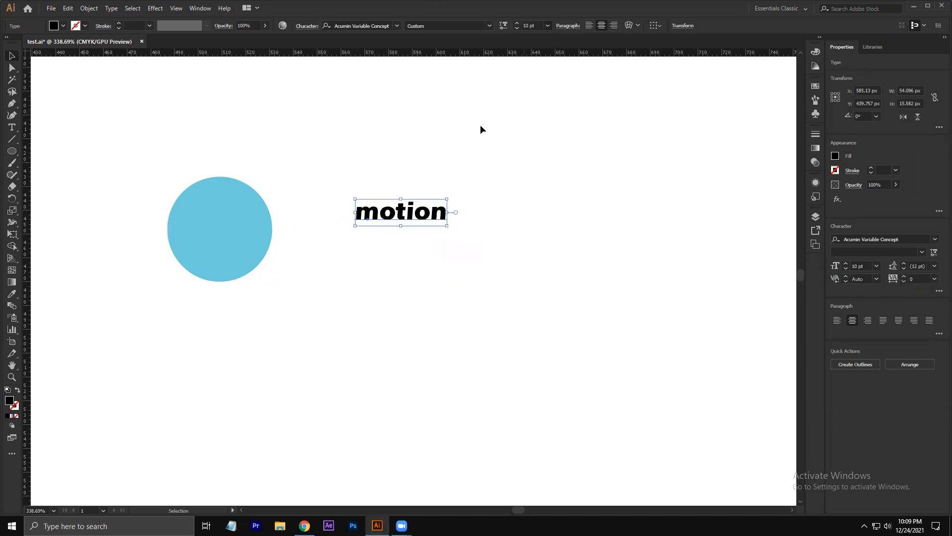
pyautogui.click(480, 124)
# Position the "motion" text behind the centre of the blue circle
pyautogui.moveTo(441, 209); pyautogui.dragTo(222, 228)
pyautogui.click(320, 223)
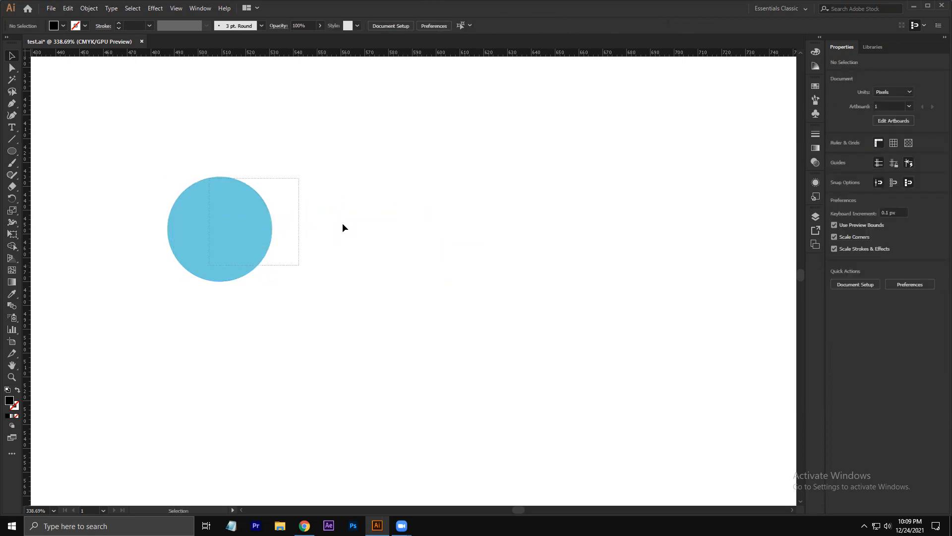
pyautogui.click(242, 231)
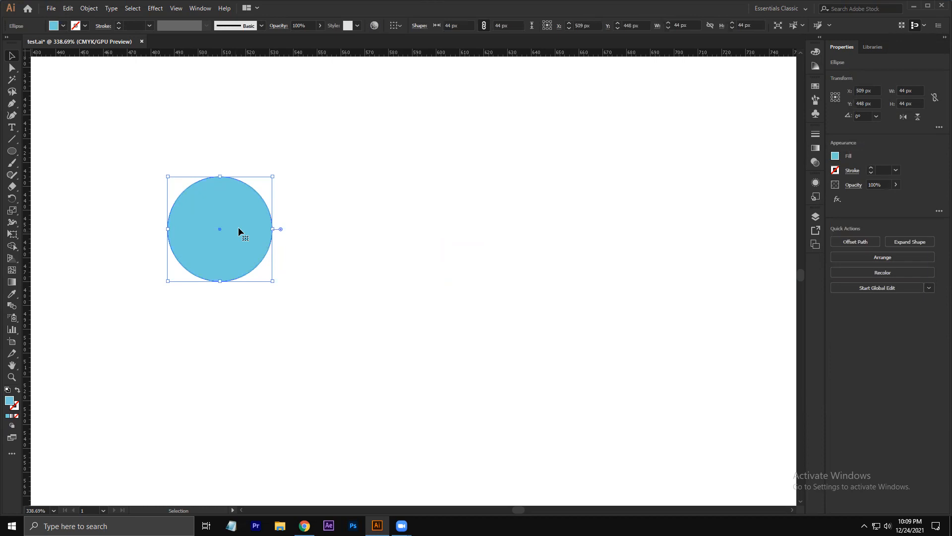
pyautogui.click(489, 328)
pyautogui.click(244, 233)
pyautogui.click(279, 225)
pyautogui.click(254, 229)
pyautogui.click(337, 228)
# Distort the "motion" text into the circle's shape with an envelope made from the top object, and deselect it
pyautogui.moveTo(332, 157); pyautogui.dragTo(148, 307)
pyautogui.click(89, 8)
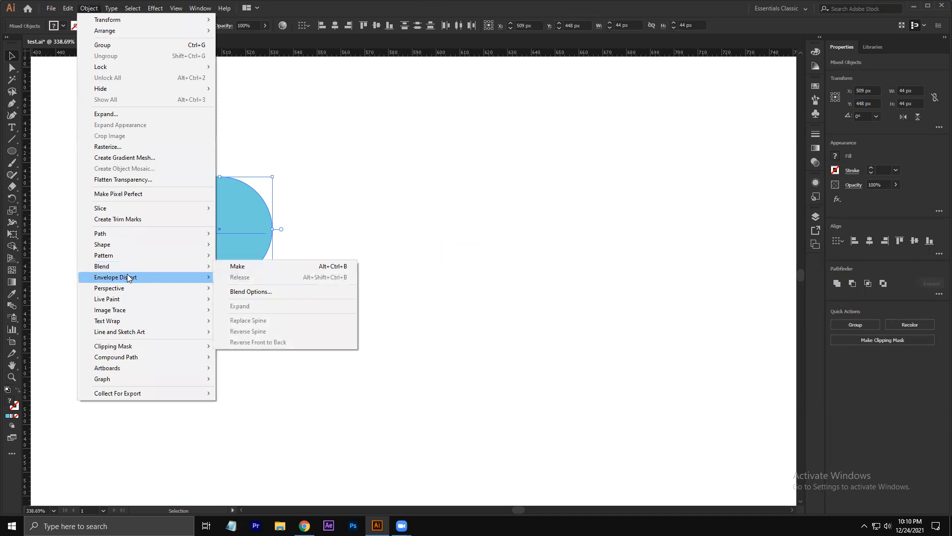
pyautogui.moveTo(128, 278)
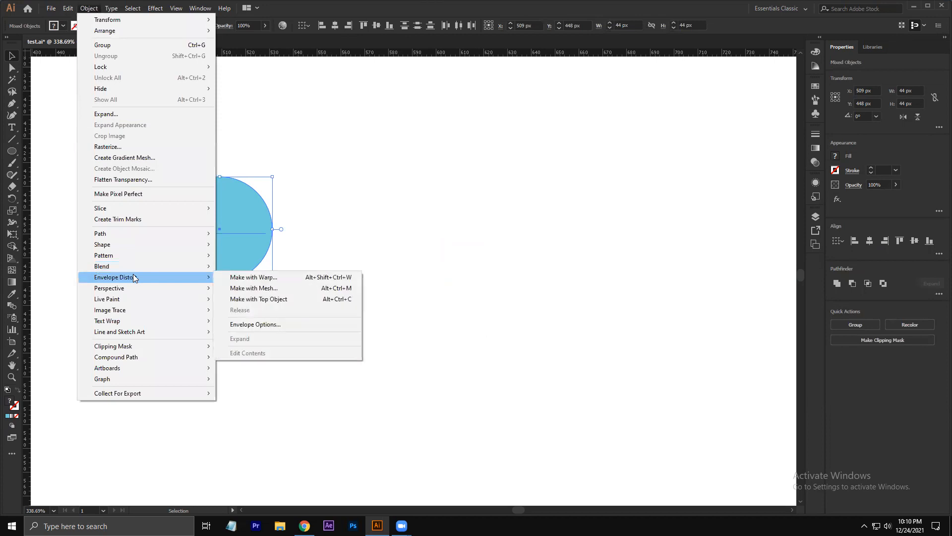
pyautogui.click(280, 299)
pyautogui.click(351, 268)
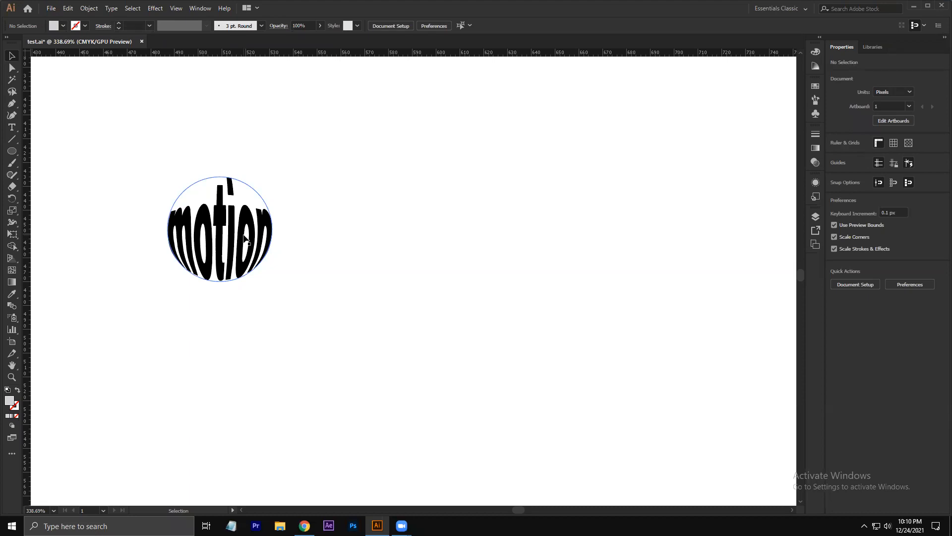
# Stretch the circular "motion" envelope upward to about 59 px high, and switch to editing its contents
pyautogui.click(240, 222)
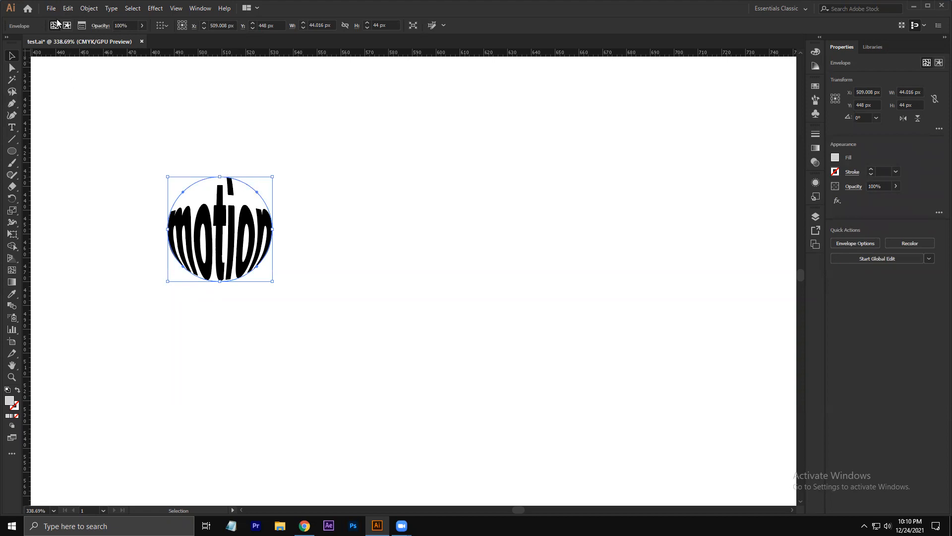
pyautogui.moveTo(220, 176); pyautogui.dragTo(220, 138)
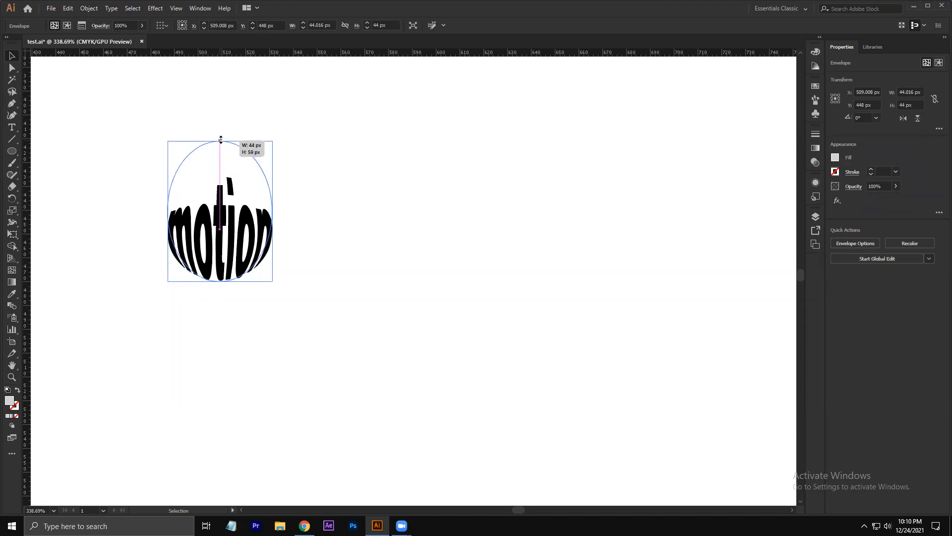
pyautogui.click(66, 26)
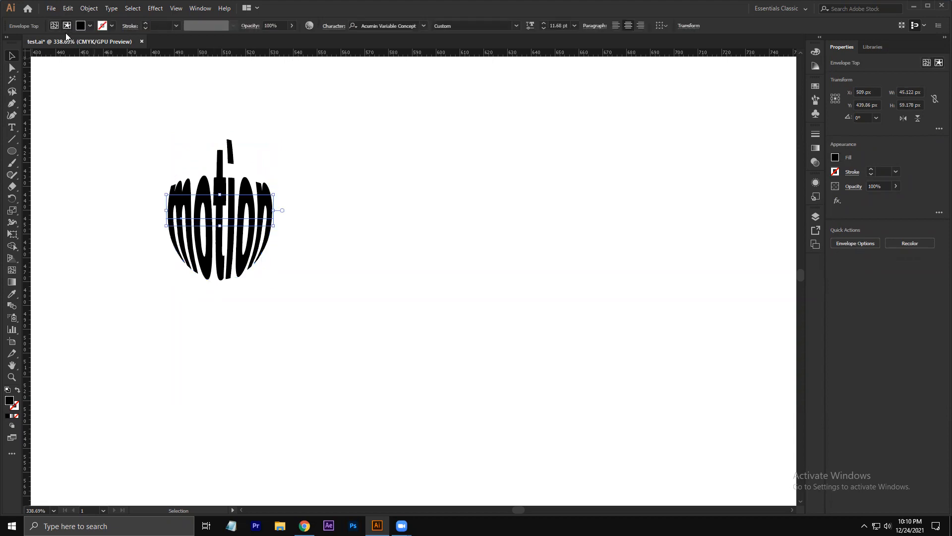
# Replace the "t" with "k" in the enveloped word so it reads "mokion", and leave the envelope's content editing
pyautogui.doubleClick(226, 216)
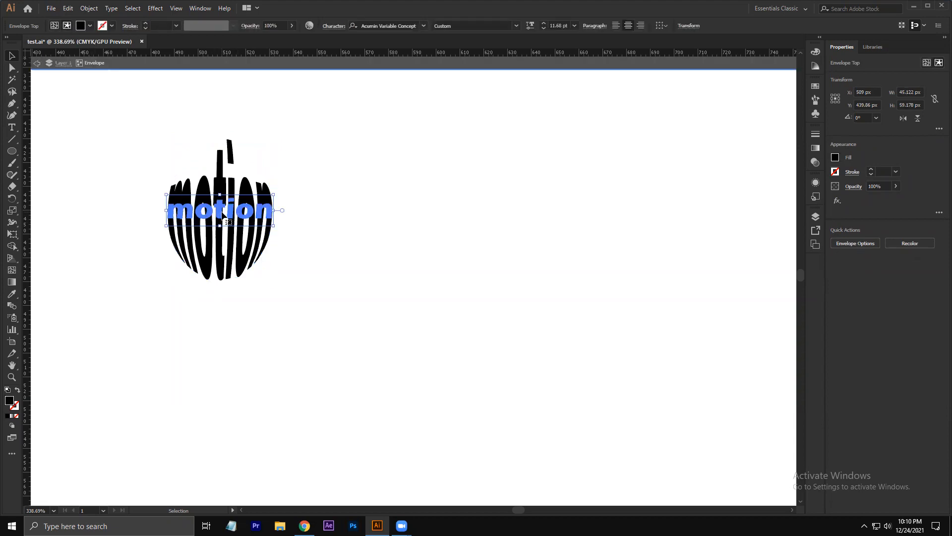
pyautogui.doubleClick(226, 213)
pyautogui.moveTo(225, 207); pyautogui.dragTo(217, 206)
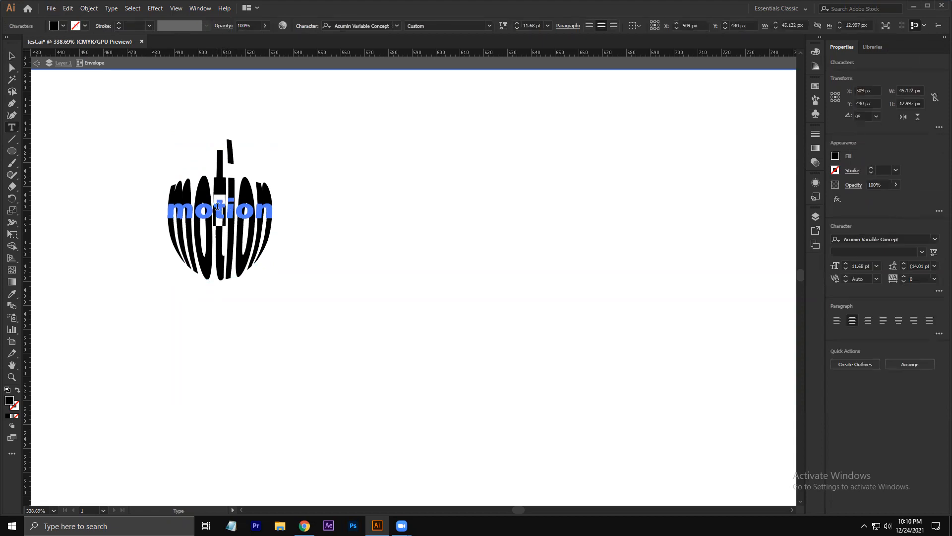
pyautogui.write('k')
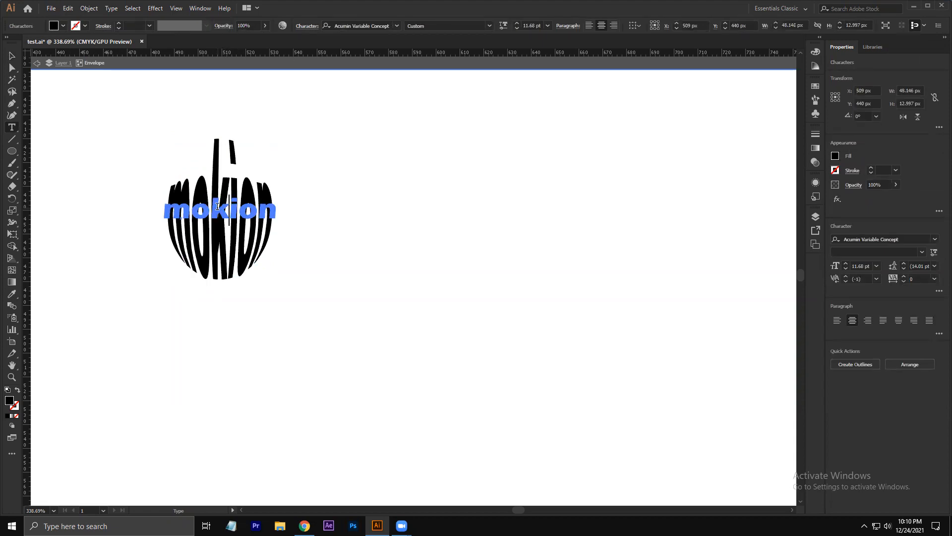
pyautogui.press('Escape')
pyautogui.click(442, 176)
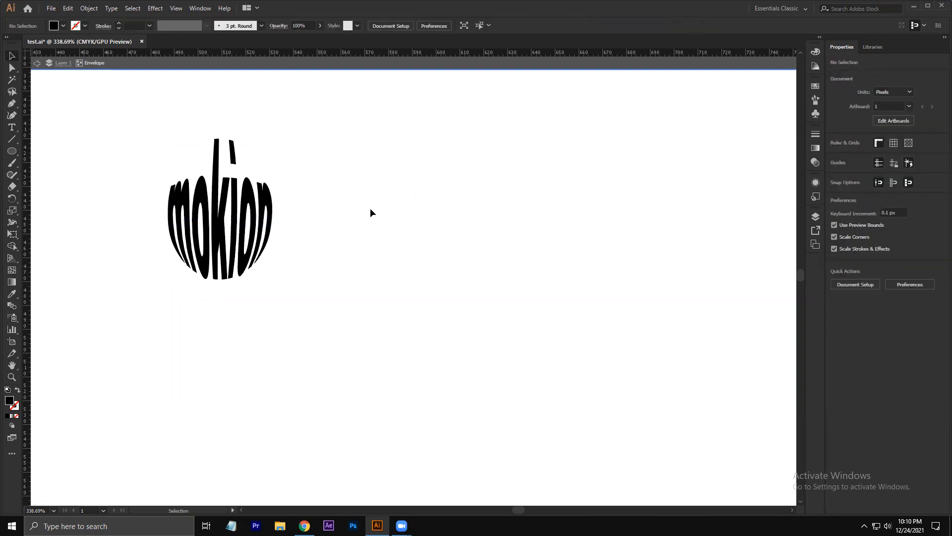
pyautogui.click(37, 63)
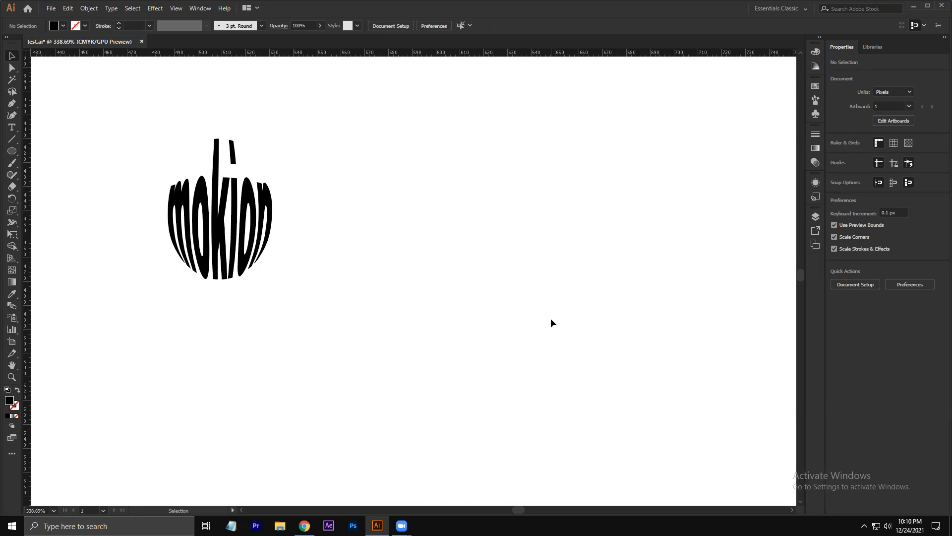
# Add "Lorem ipsum" placeholder point text beside the "mokion" envelope, move it about 28 px down and 4 px left, and deselect it
pyautogui.press('t')
pyautogui.click(435, 148)
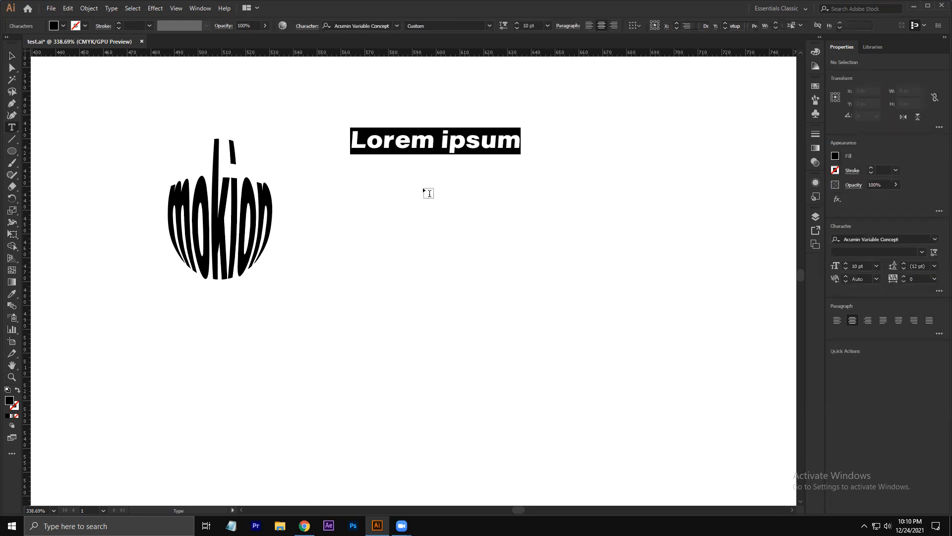
pyautogui.press('Escape')
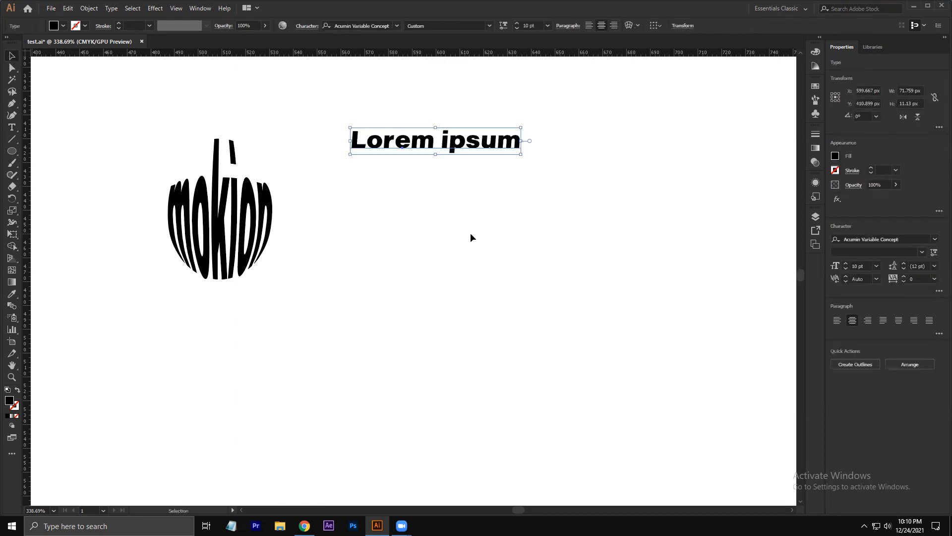
pyautogui.moveTo(457, 147); pyautogui.dragTo(447, 212)
pyautogui.click(703, 244)
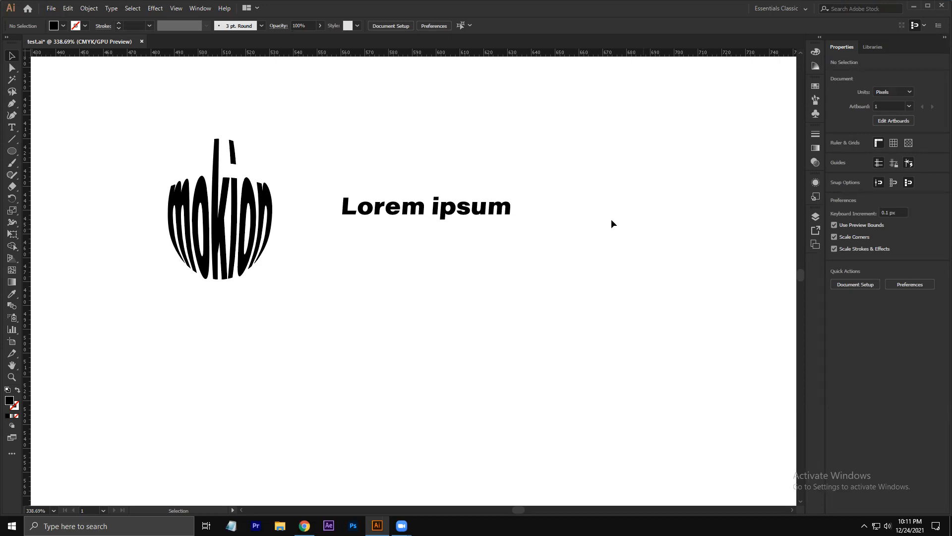
# Convert the "Lorem ipsum" text to outlines and select the resulting group of letter shapes for a close look
pyautogui.click(382, 206)
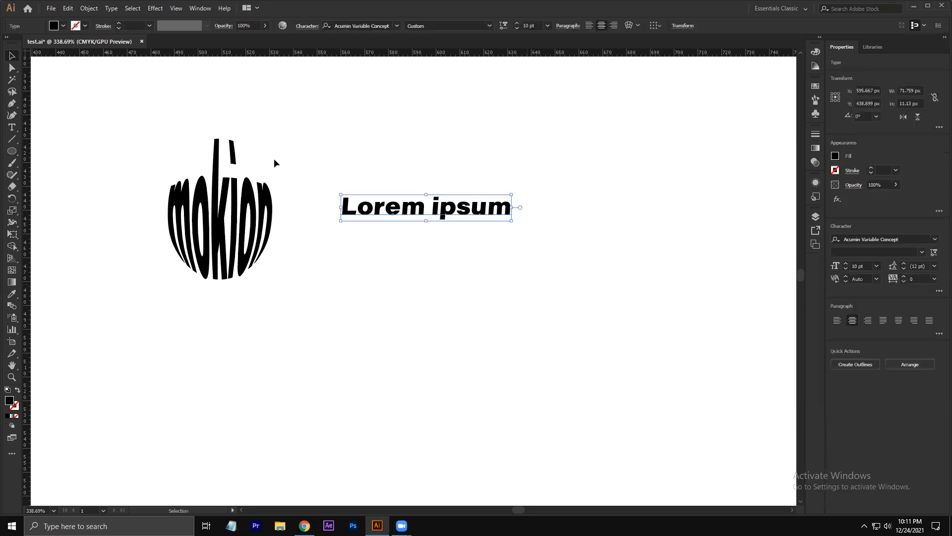
pyautogui.click(111, 9)
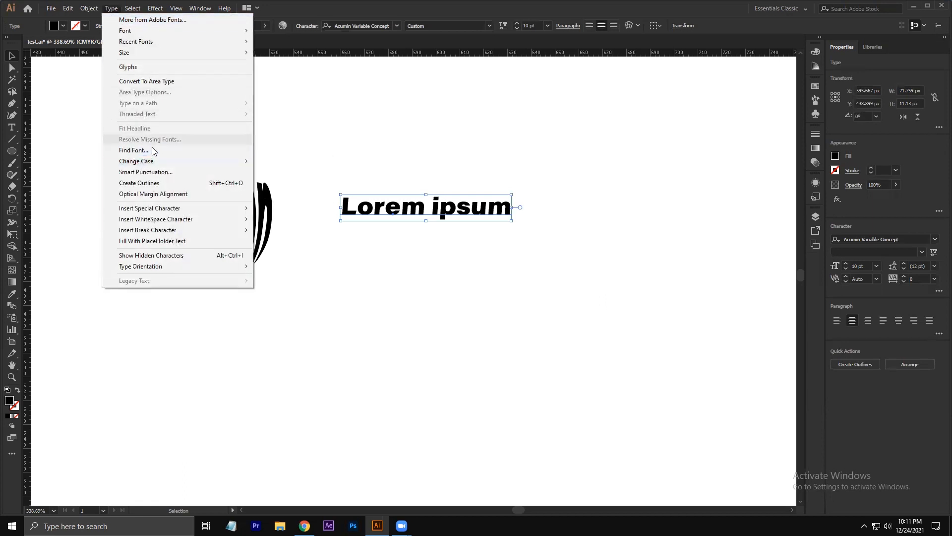
pyautogui.click(154, 183)
pyautogui.click(549, 202)
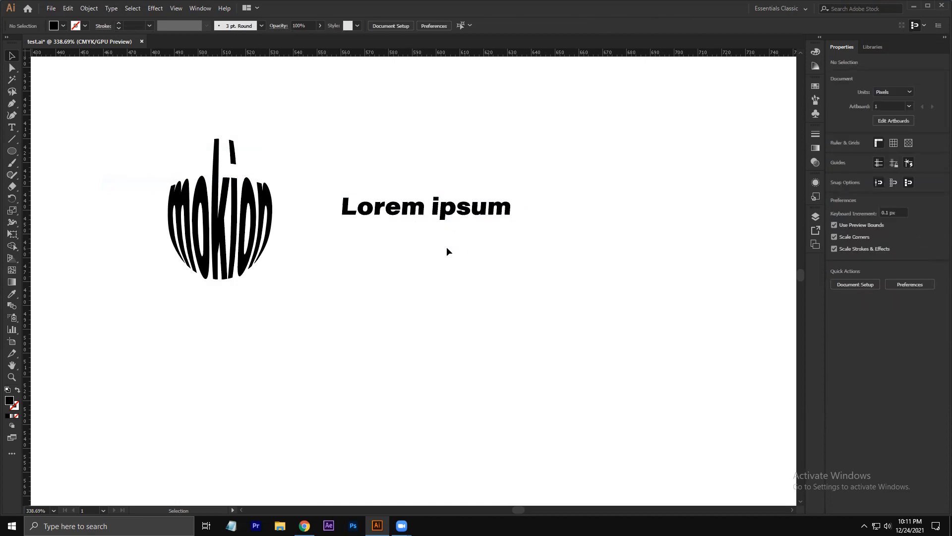
pyautogui.press('z')
pyautogui.moveTo(412, 207); pyautogui.dragTo(538, 303)
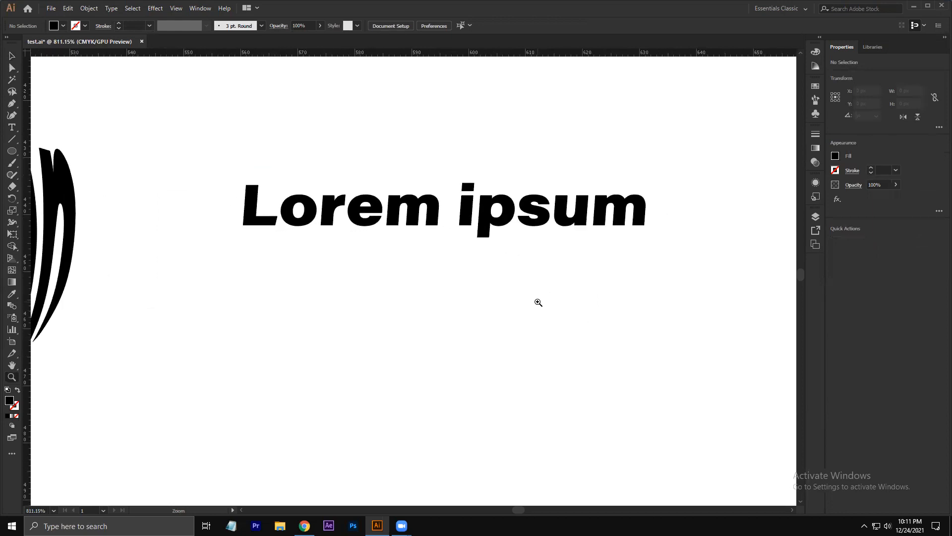
pyautogui.click(11, 56)
pyautogui.click(375, 213)
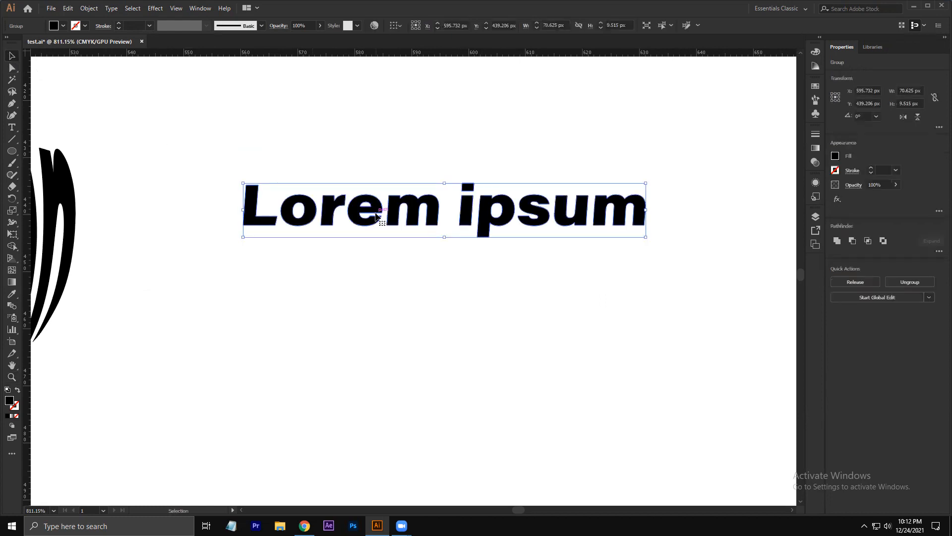
# Undo the outline conversion and select the live "Lorem ipsum" text
pyautogui.hotkey('ctrl', 'z')
pyautogui.click(423, 268)
pyautogui.click(409, 217)
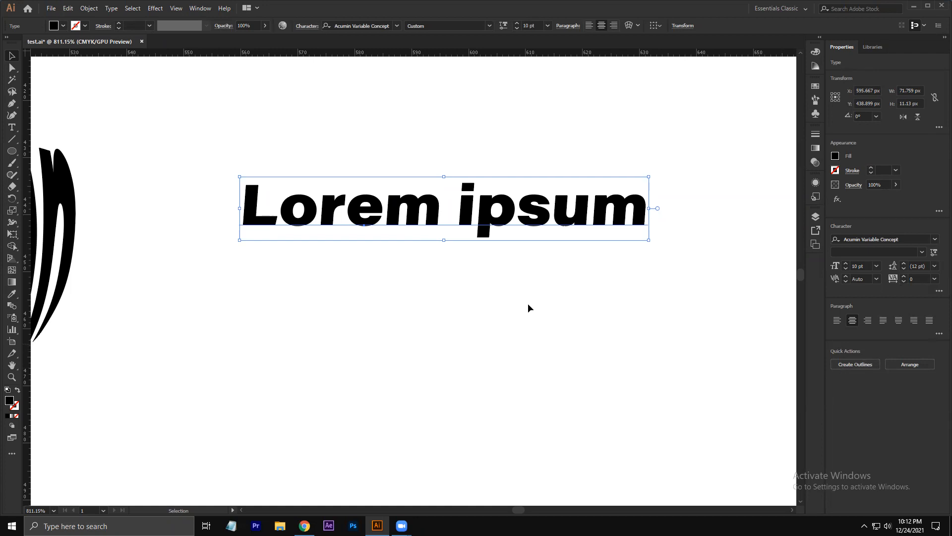
# Replace the "p" in "ipsum" with "u", "o" and "t" in turn, and restore the "p"
pyautogui.doubleClick(507, 215)
pyautogui.moveTo(513, 210); pyautogui.dragTo(486, 212)
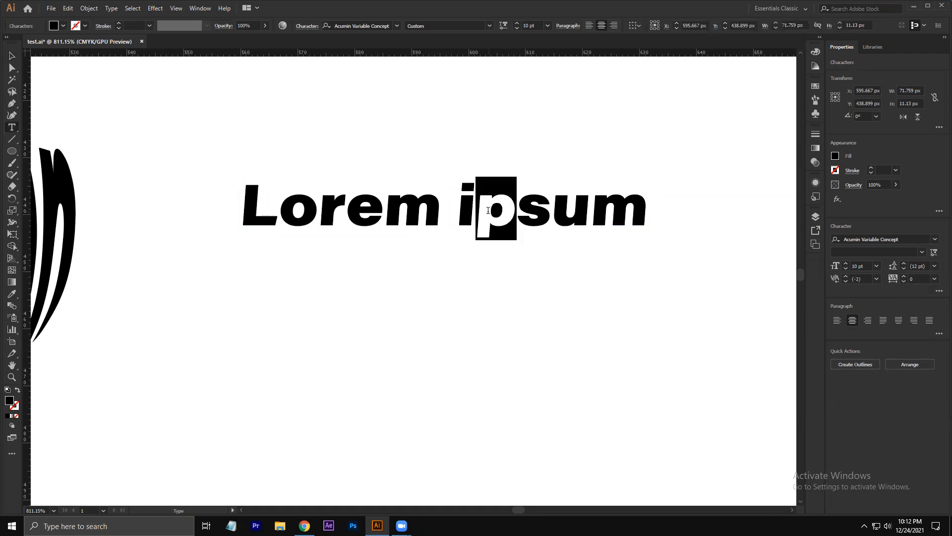
pyautogui.write('u')
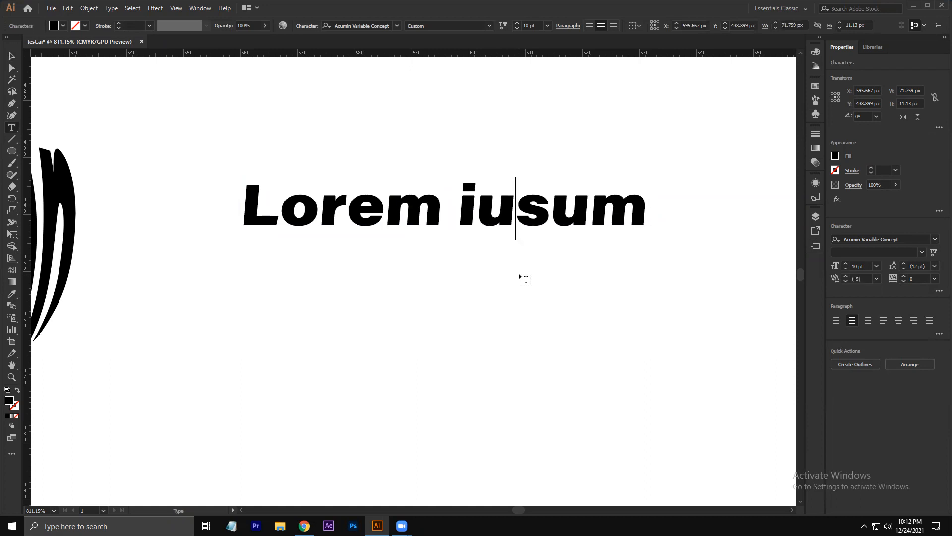
pyautogui.press('BackSpace')
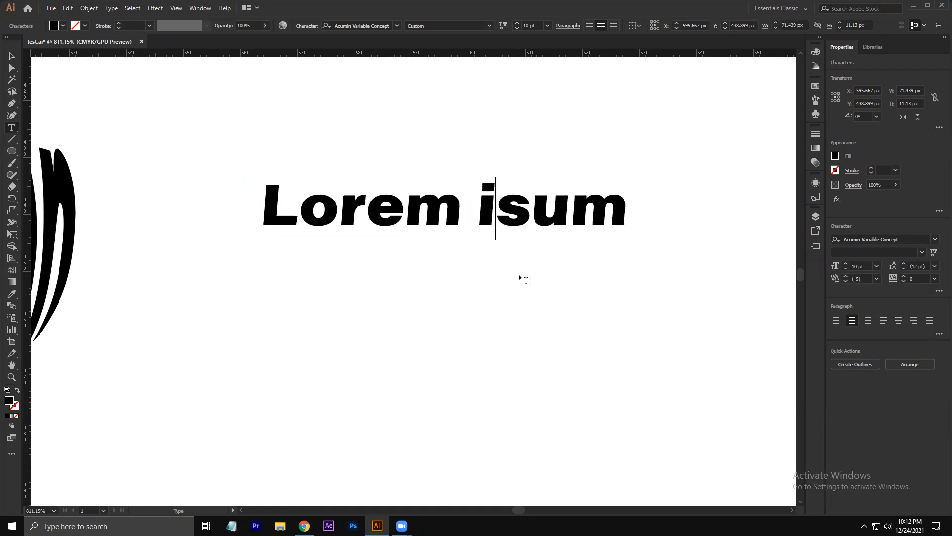
pyautogui.write('o')
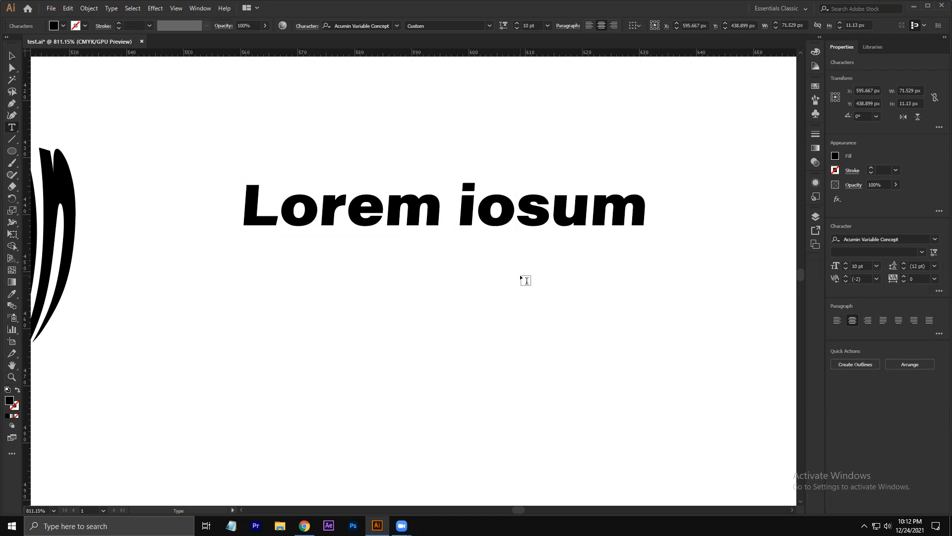
pyautogui.press('BackSpace')
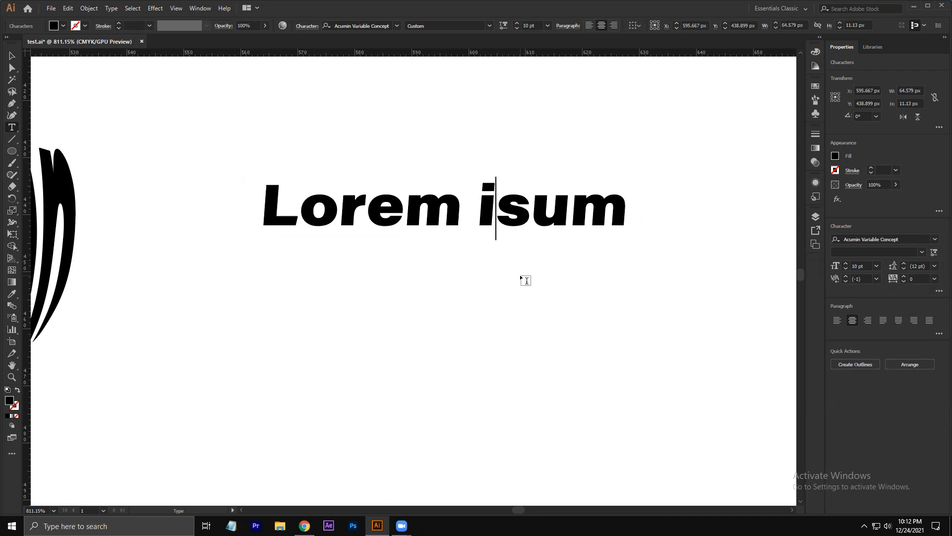
pyautogui.write('t')
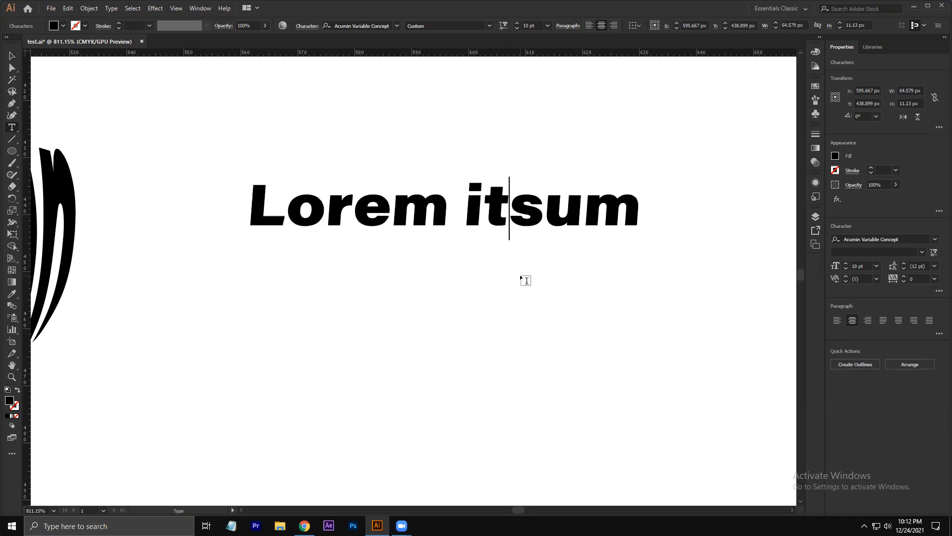
pyautogui.press('BackSpace')
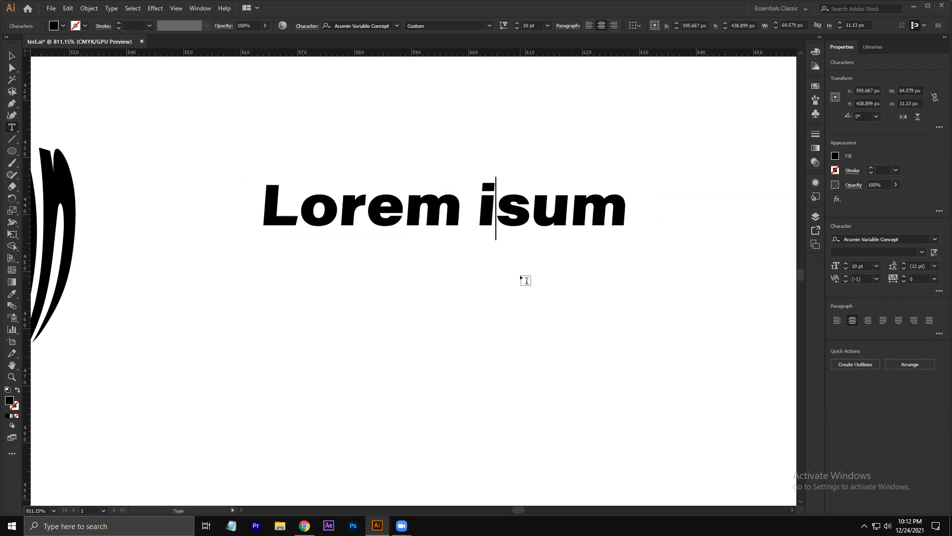
pyautogui.write('p')
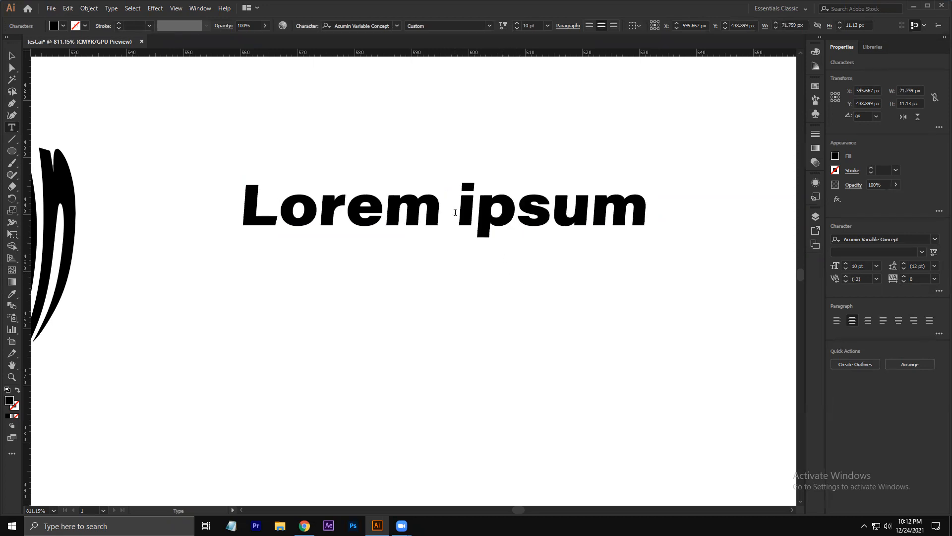
# Convert the "Lorem ipsum" text to outlines and move the outlined group about 3 px left and 2 px up
pyautogui.click(12, 56)
pyautogui.click(273, 132)
pyautogui.click(354, 212)
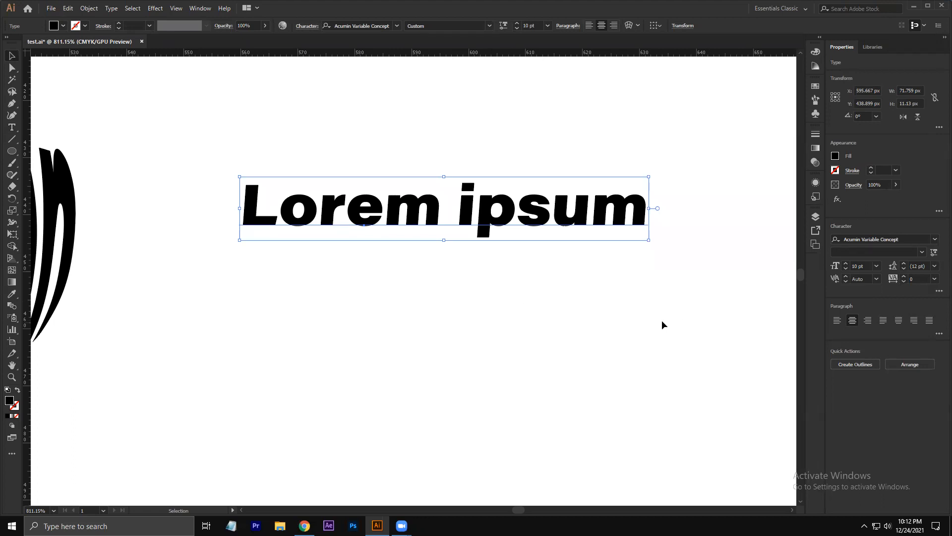
pyautogui.click(862, 365)
pyautogui.click(599, 328)
pyautogui.click(487, 218)
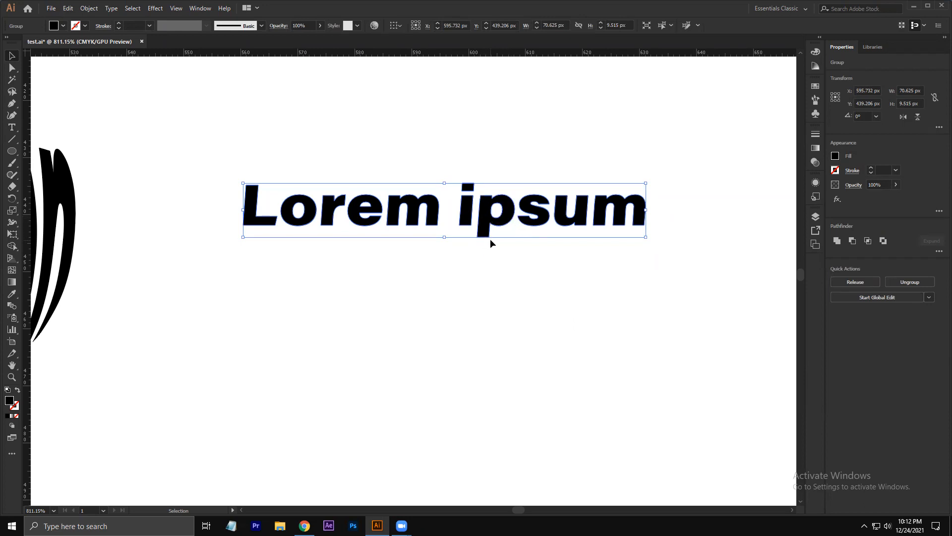
pyautogui.moveTo(482, 202)
pyautogui.mouseDown()
pyautogui.moveTo(470, 182)
pyautogui.moveTo(467, 206)
pyautogui.mouseUp()
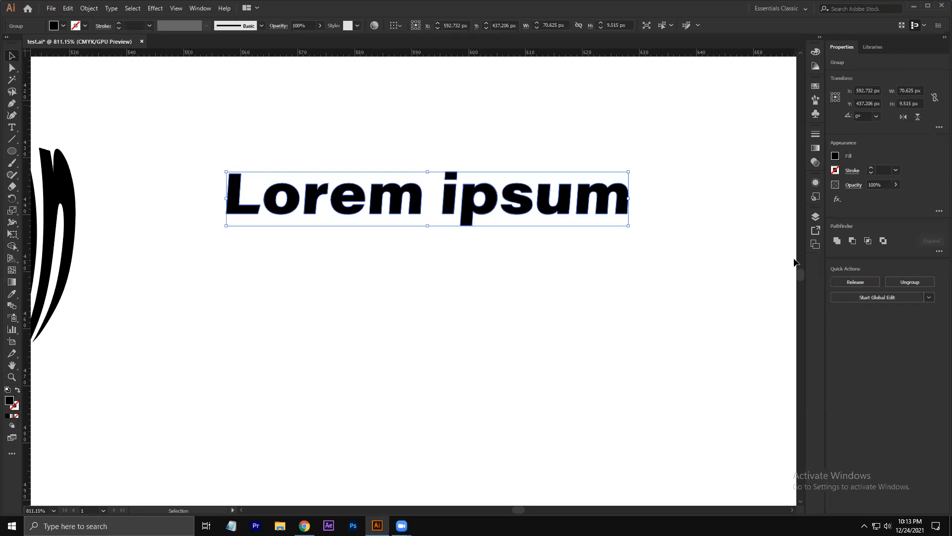
# Examine the outlined text's group in the layer structure, toggling its visibility and expanding it to list every letter path
pyautogui.click(815, 217)
pyautogui.click(717, 227)
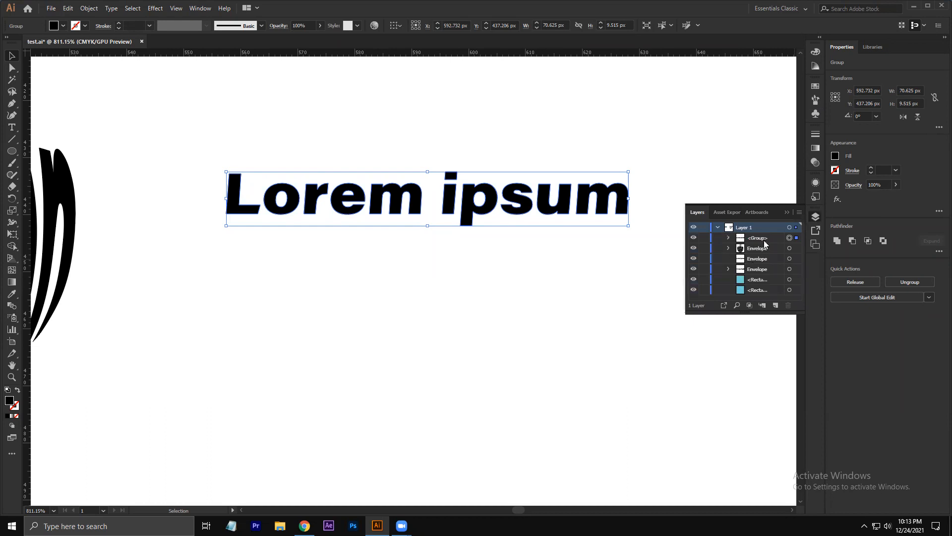
pyautogui.click(708, 240)
pyautogui.click(693, 237)
pyautogui.click(694, 238)
pyautogui.click(727, 238)
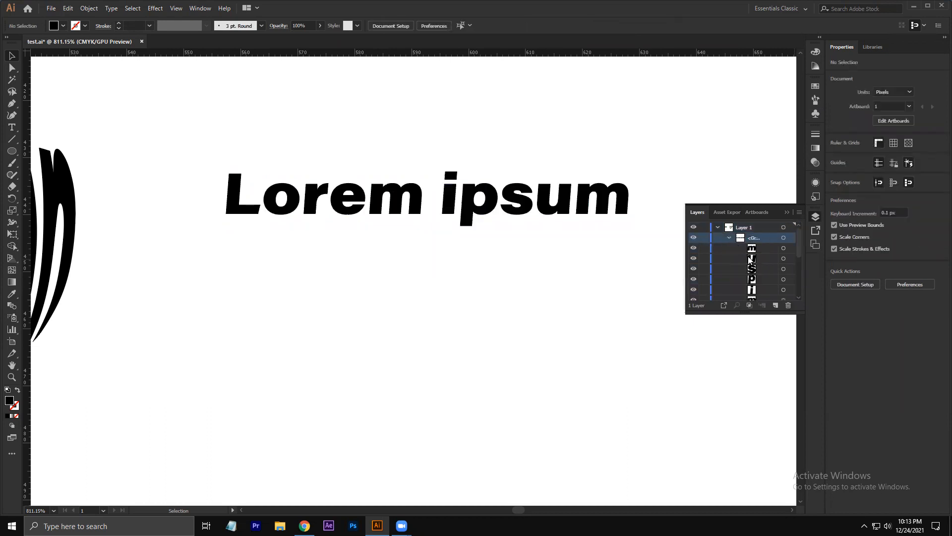
pyautogui.moveTo(745, 310); pyautogui.dragTo(758, 427)
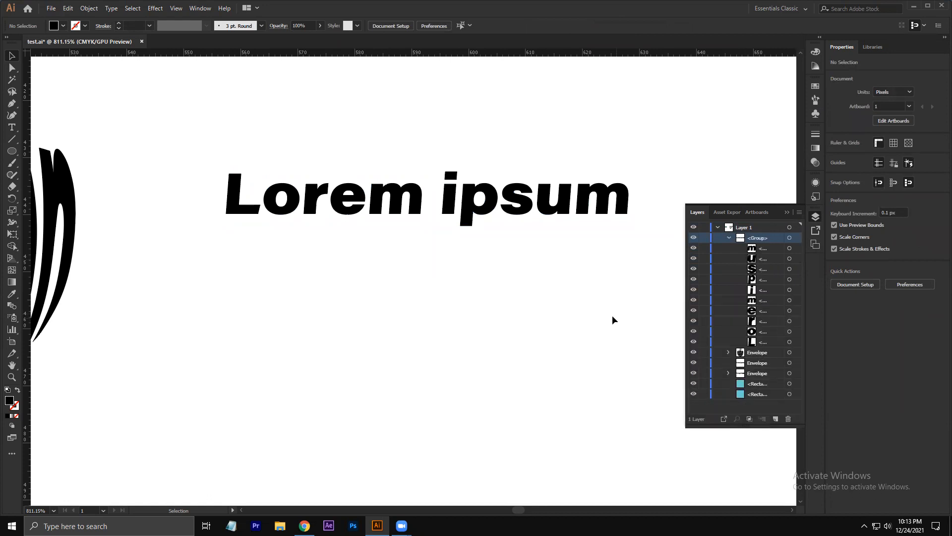
# Ungroup the outlined "Lorem ipsum" letters and fill only the "p" with green
pyautogui.click(469, 207)
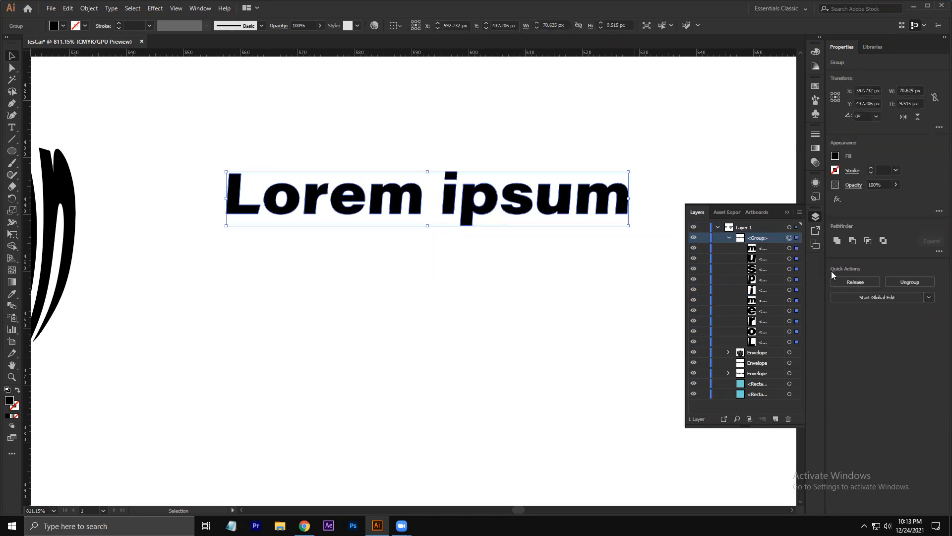
pyautogui.click(901, 282)
pyautogui.click(593, 251)
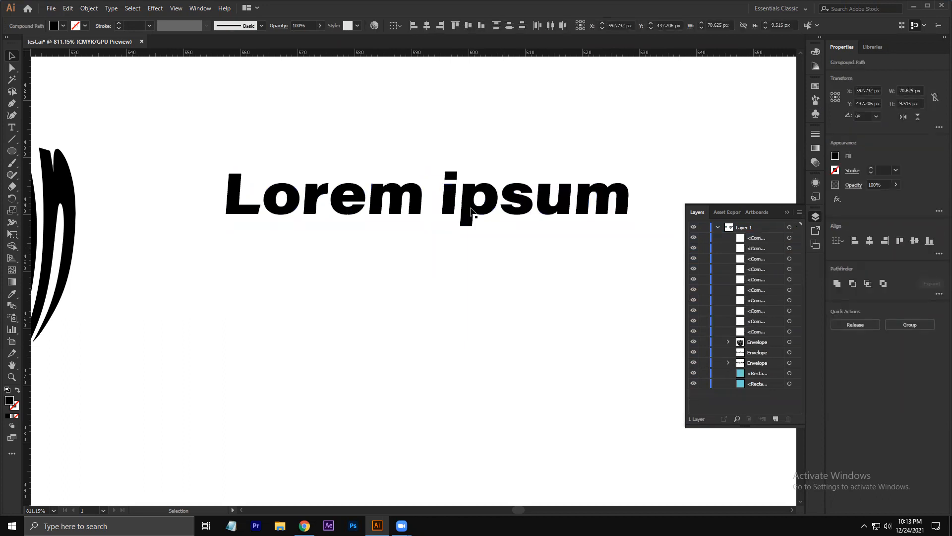
pyautogui.click(466, 209)
pyautogui.click(55, 28)
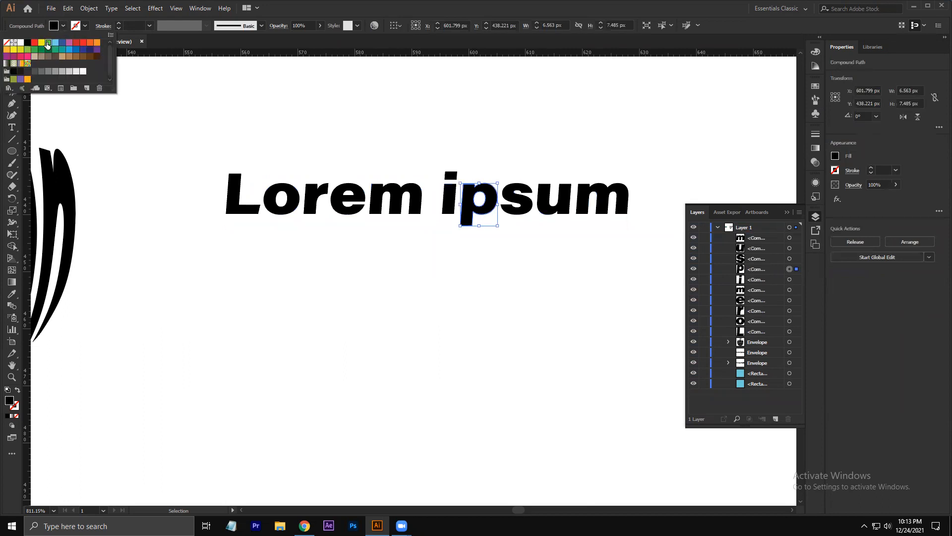
pyautogui.click(58, 58)
pyautogui.click(587, 318)
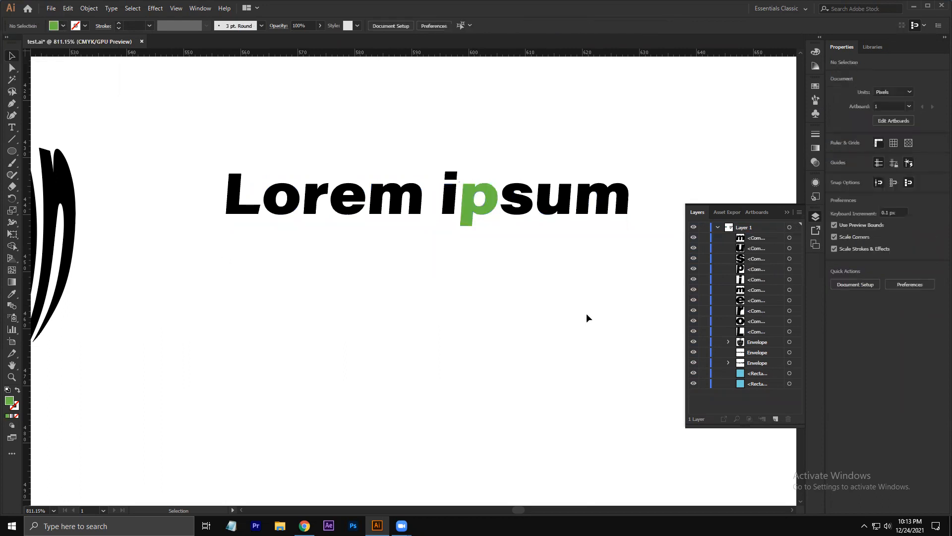
# Delete all the outlined "Lorem ipsum" letters together
pyautogui.moveTo(202, 149); pyautogui.dragTo(462, 225)
pyautogui.moveTo(633, 201); pyautogui.dragTo(629, 214)
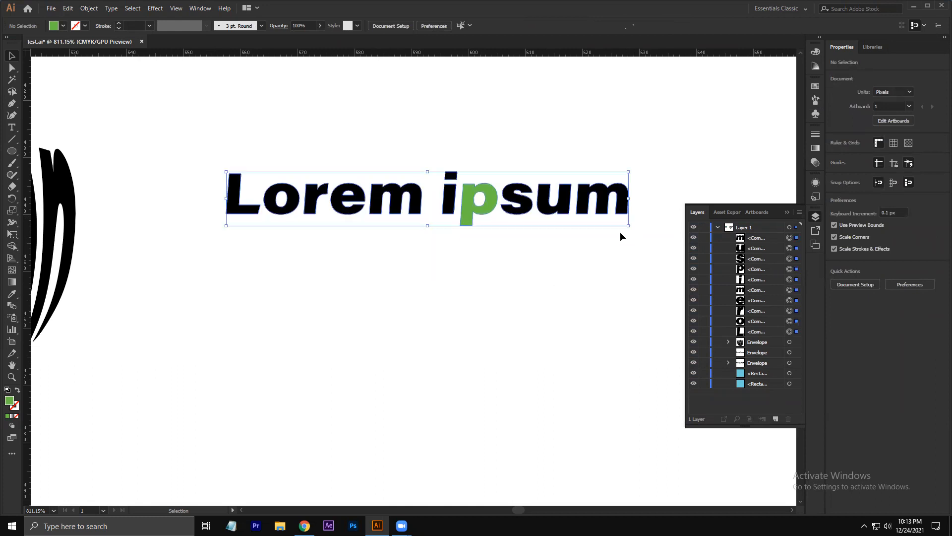
pyautogui.press('Delete')
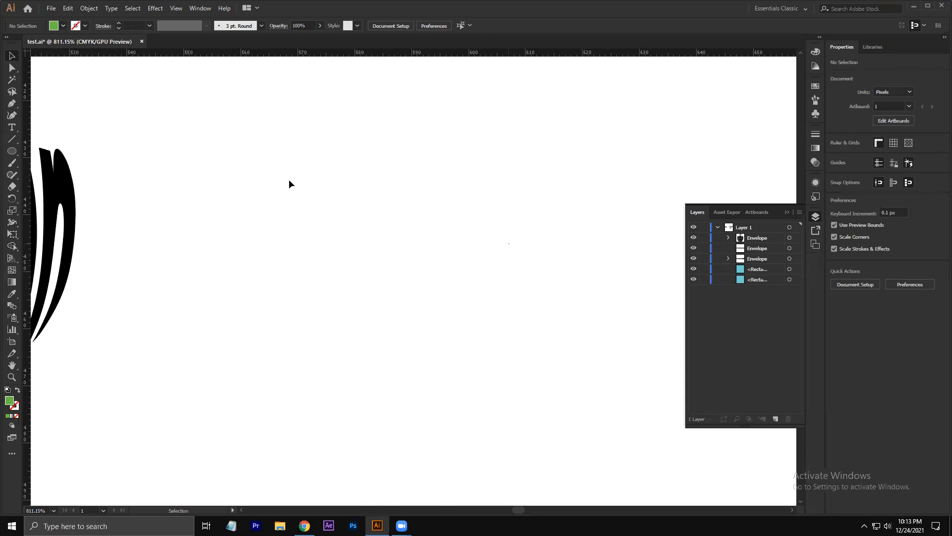
# Add a new "Lorem ipsum" point text beside the distorted artwork and move it 3 px right and 3 px down
pyautogui.press('t')
pyautogui.click(340, 185)
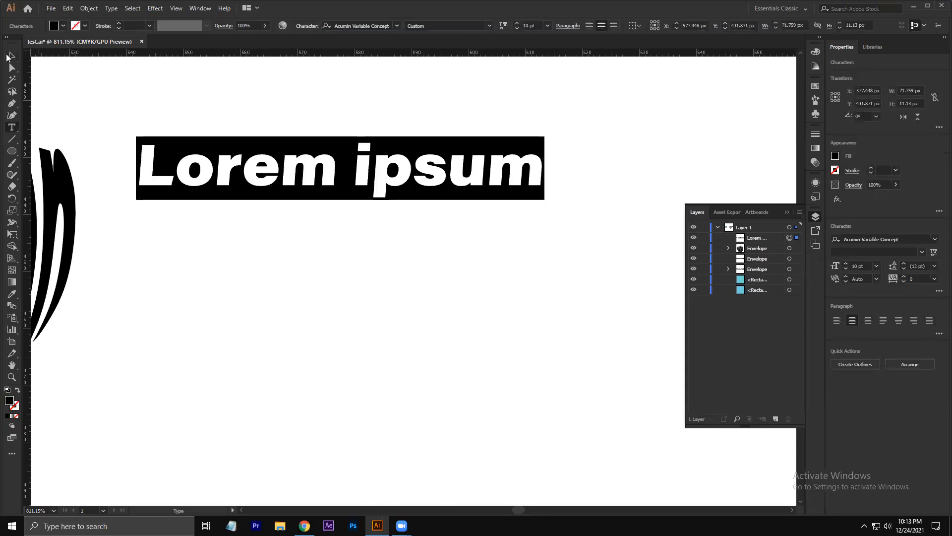
pyautogui.click(10, 56)
pyautogui.click(287, 234)
pyautogui.moveTo(310, 180); pyautogui.dragTo(326, 195)
# Place the linked image "BlogHeader_150-1-1800x0-c-default_copy" from the PHOTO folder below the text, about 37 × 27 px
pyautogui.click(52, 9)
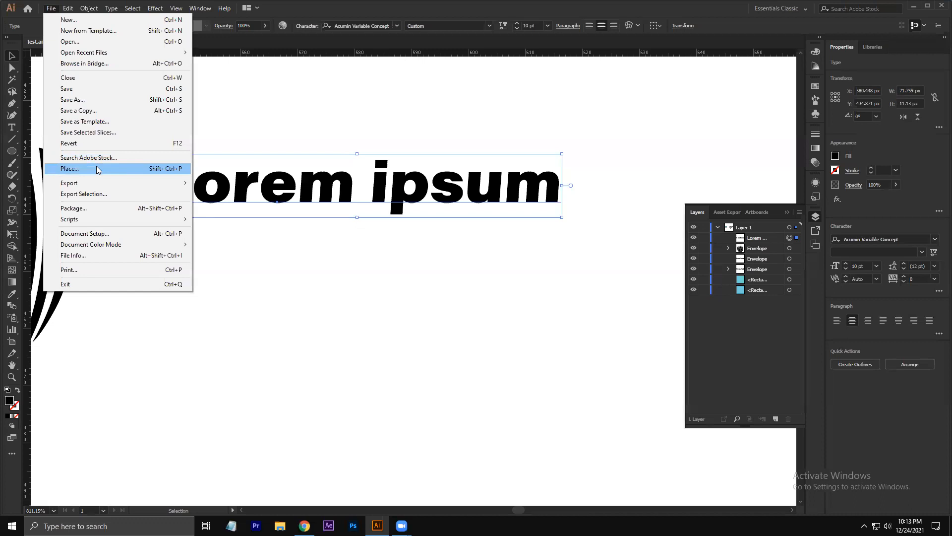
pyautogui.click(69, 169)
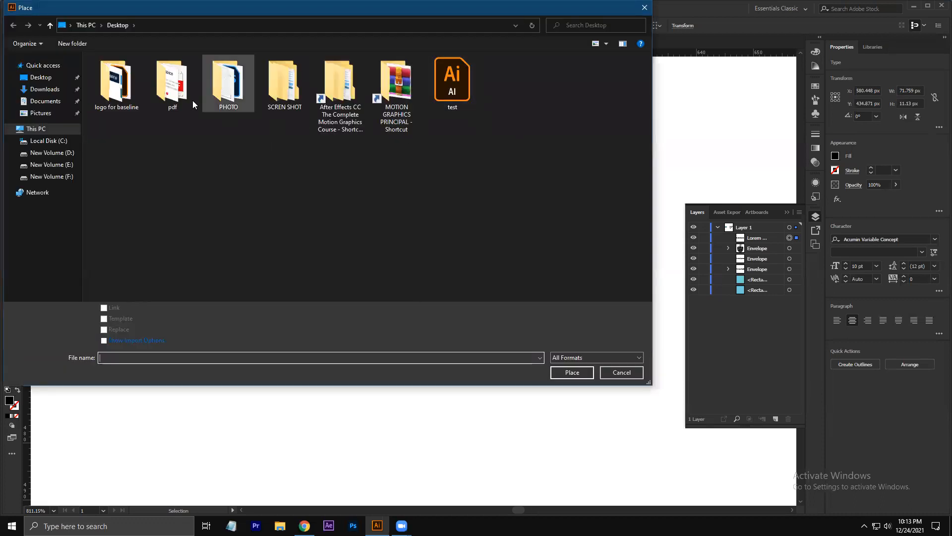
pyautogui.doubleClick(228, 84)
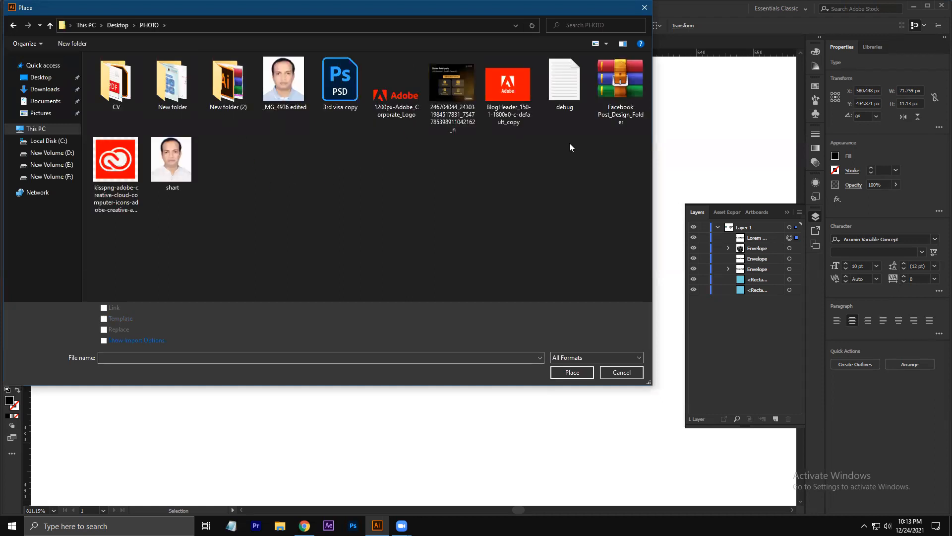
pyautogui.click(511, 92)
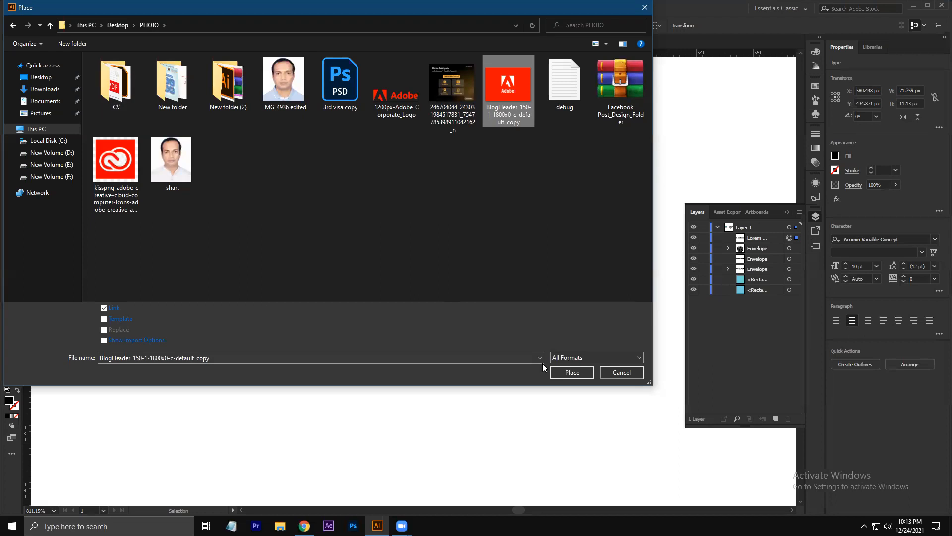
pyautogui.click(581, 375)
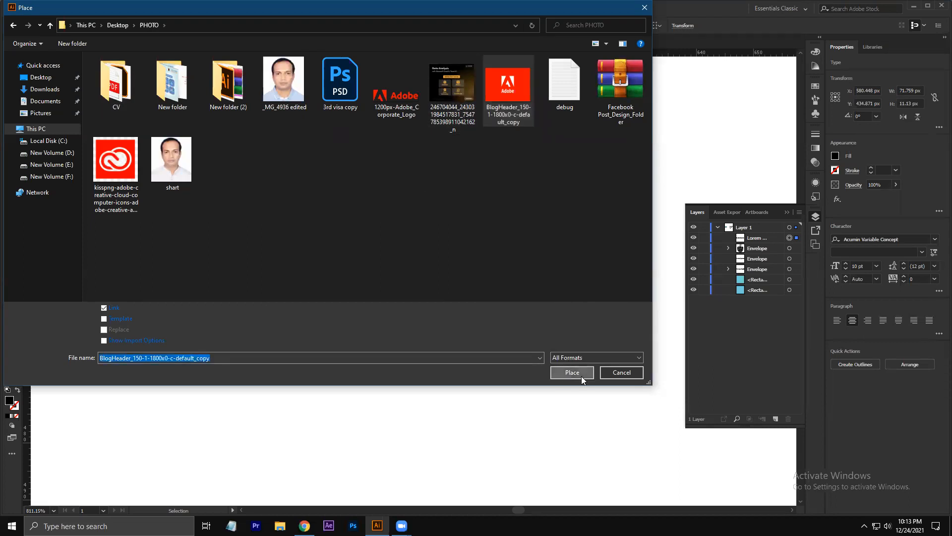
pyautogui.moveTo(241, 254); pyautogui.dragTo(608, 414)
pyautogui.click(516, 279)
# Move the "Lorem ipsum" text down onto the placed Adobe image and set its font size to 7 pt
pyautogui.moveTo(432, 195); pyautogui.dragTo(421, 342)
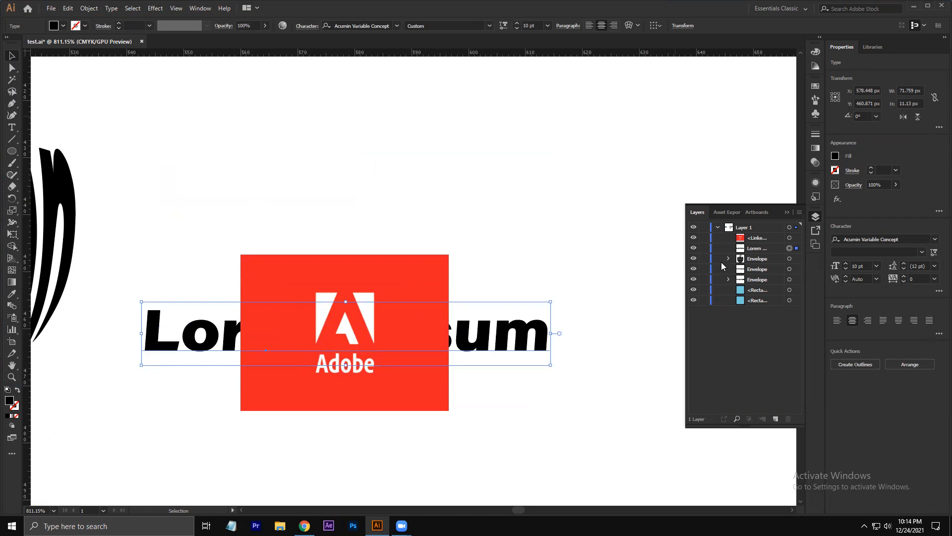
pyautogui.click(546, 26)
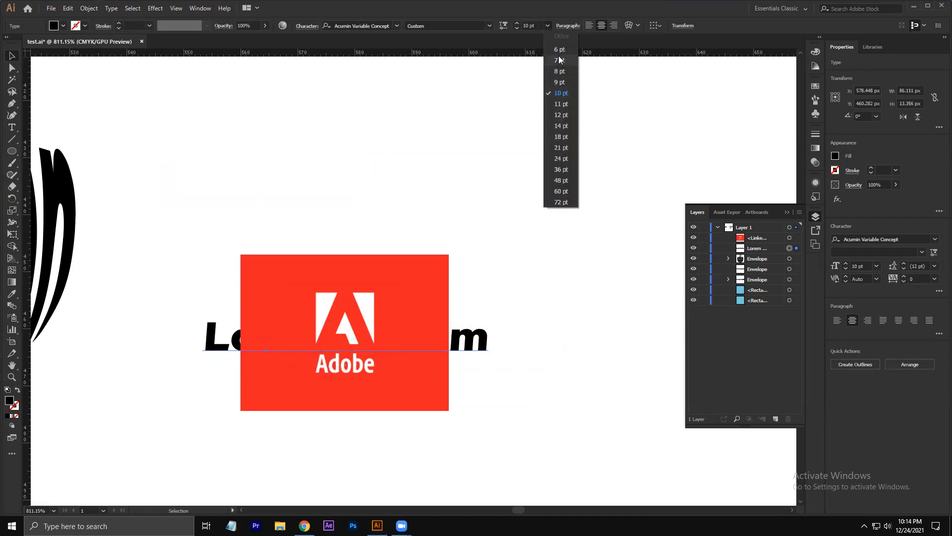
pyautogui.click(560, 60)
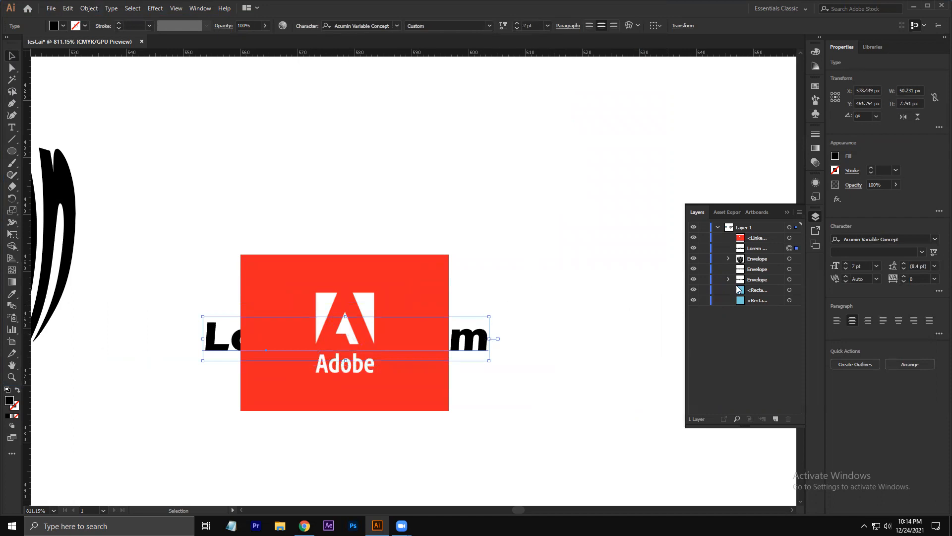
# Bring the text in front of the image and scale it proportionally to about 33 × 5 px, within the red area
pyautogui.click(759, 246)
pyautogui.moveTo(757, 234); pyautogui.dragTo(758, 234)
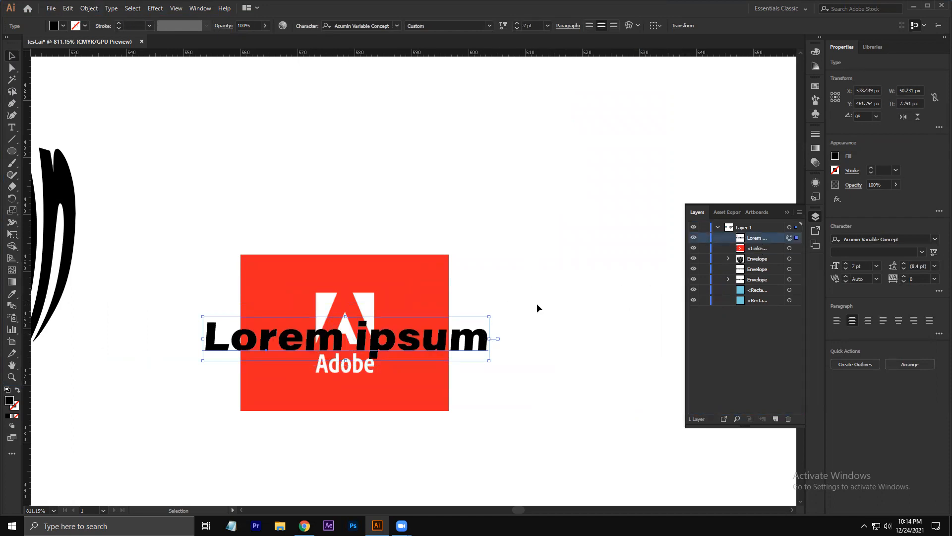
pyautogui.click(453, 352)
pyautogui.click(450, 347)
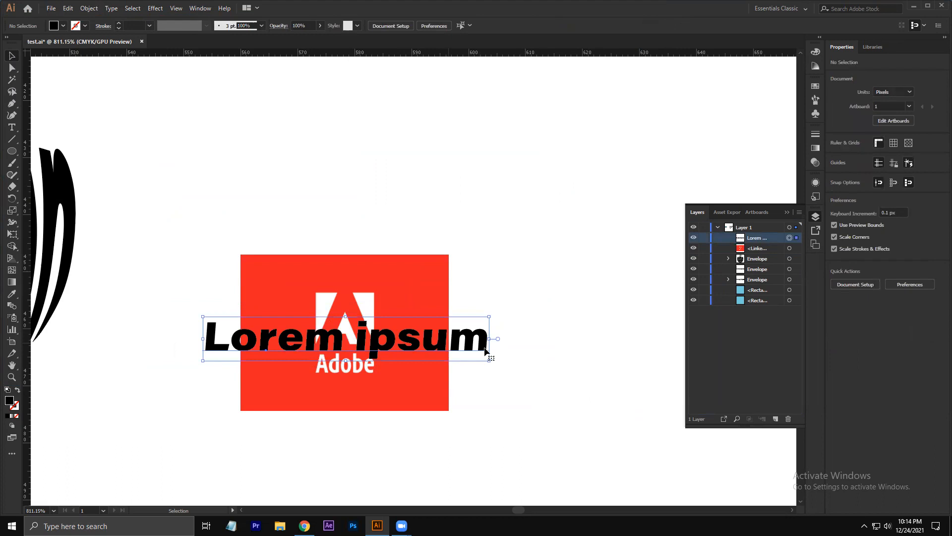
pyautogui.moveTo(489, 357); pyautogui.dragTo(414, 332)
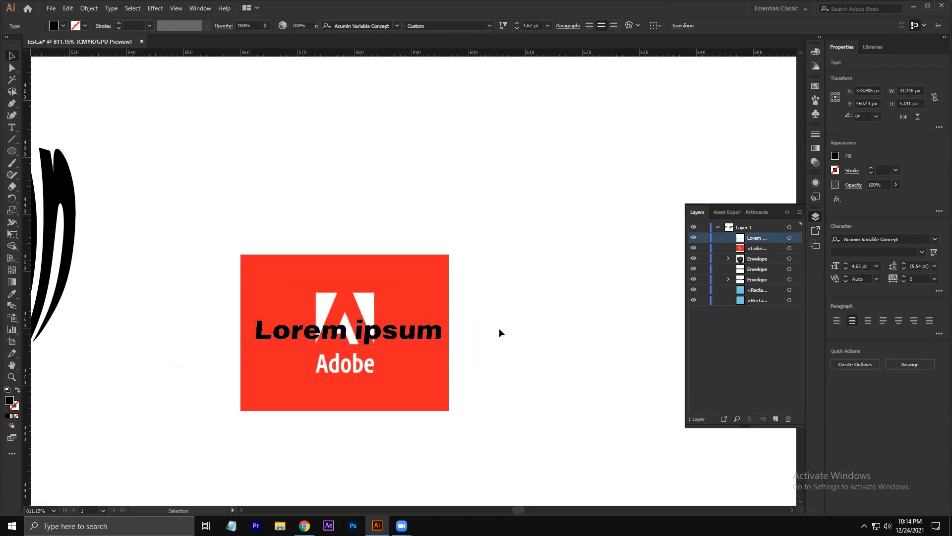
pyautogui.click(499, 329)
# Try clipping the Adobe image with the "Lorem ipsum" text as a clipping mask and undo it
pyautogui.click(413, 336)
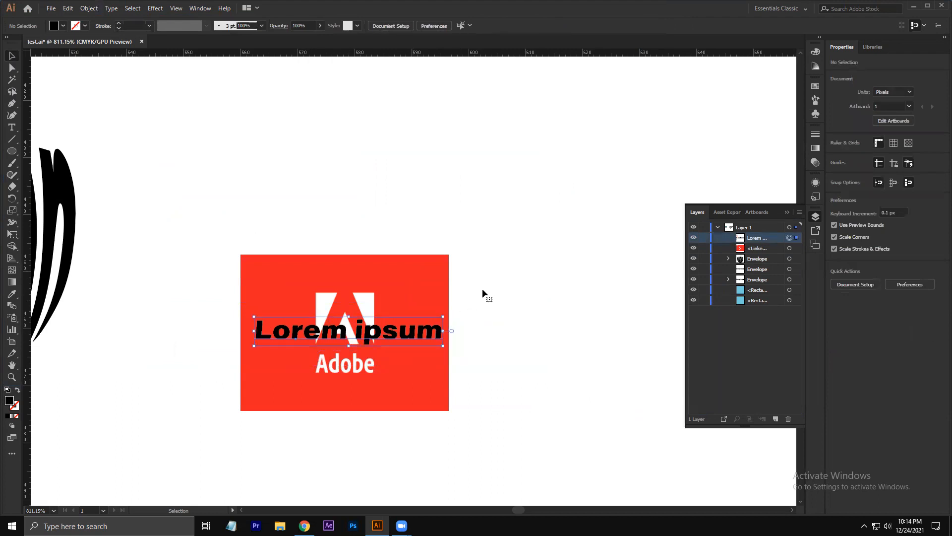
pyautogui.moveTo(499, 246); pyautogui.dragTo(222, 400)
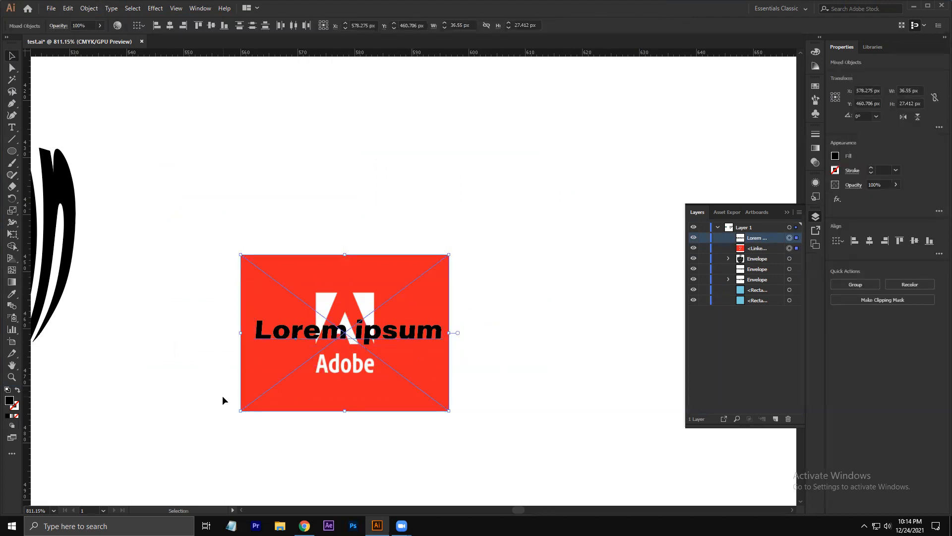
pyautogui.hotkey('ctrl', '7')
pyautogui.click(222, 396)
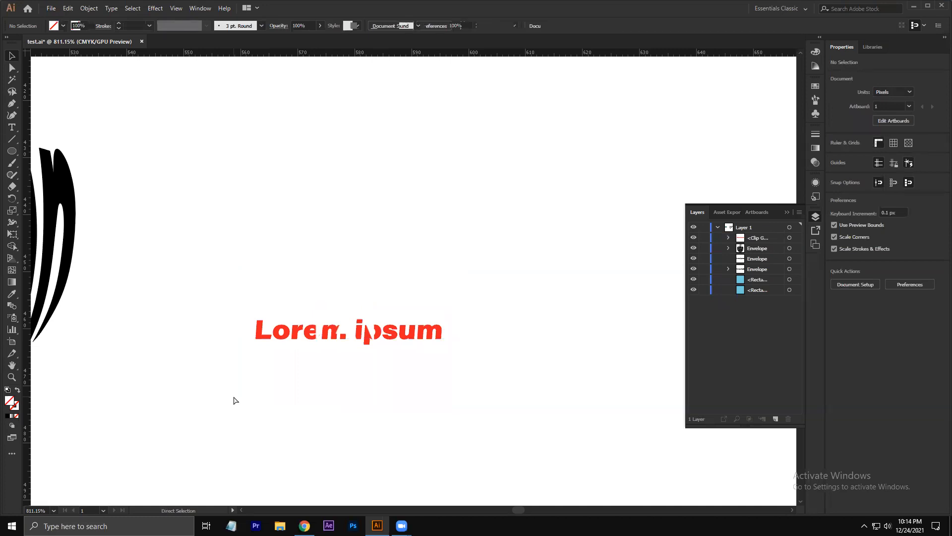
pyautogui.hotkey('ctrl', 'z')
# Move the "Lorem ipsum" text up 9 px, to the solid red area near the image's upper edge
pyautogui.click(189, 341)
pyautogui.click(281, 338)
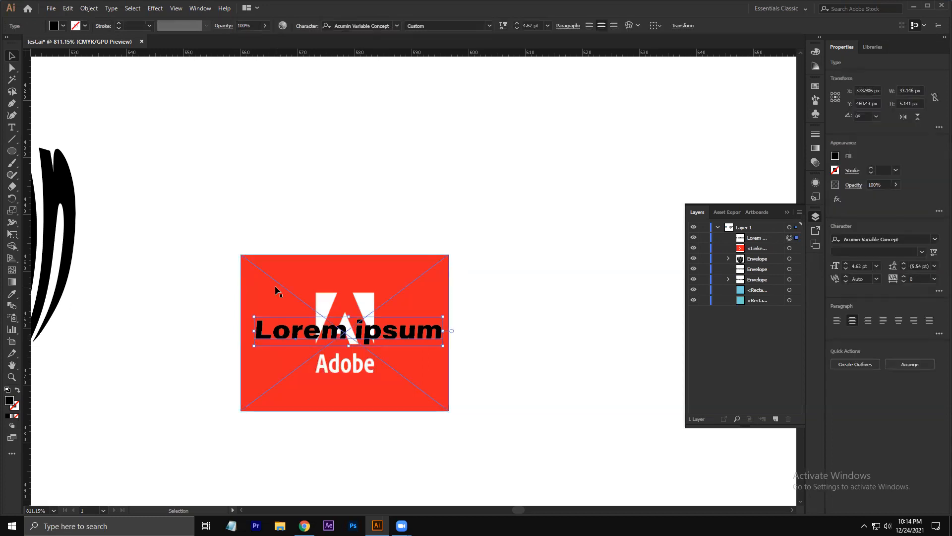
pyautogui.click(522, 287)
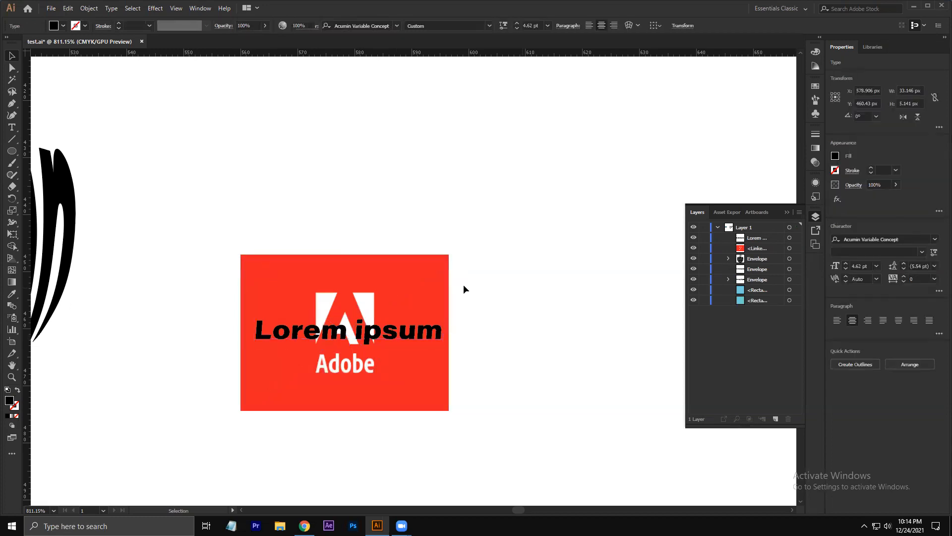
pyautogui.click(410, 293)
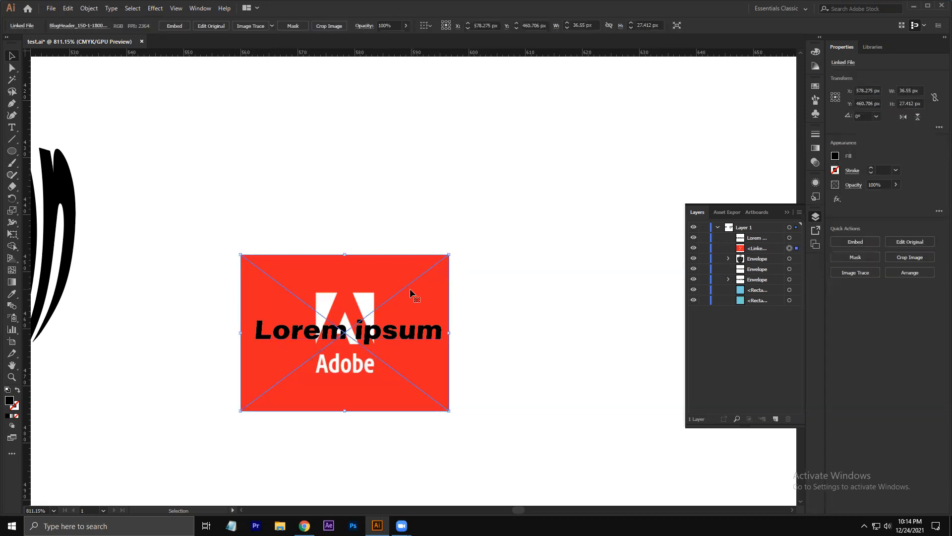
pyautogui.moveTo(412, 330); pyautogui.dragTo(412, 279)
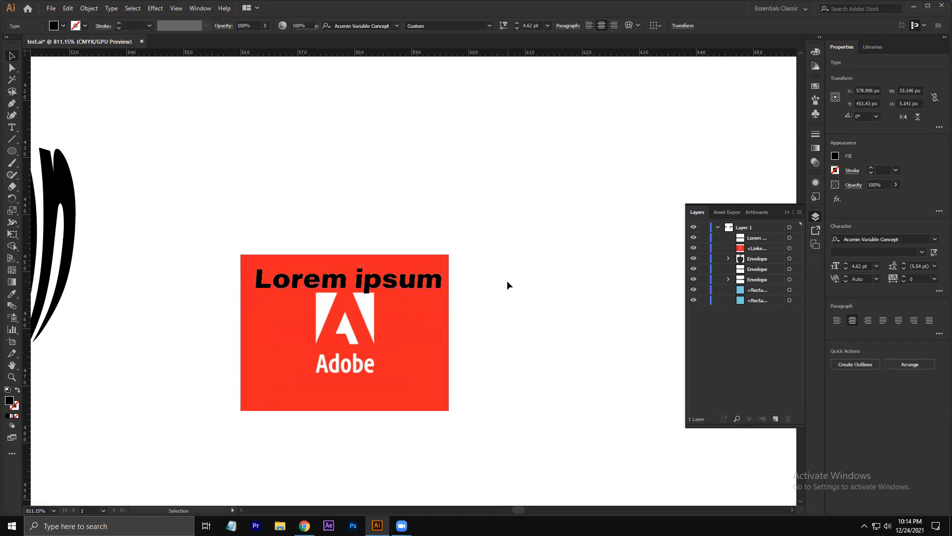
pyautogui.click(507, 283)
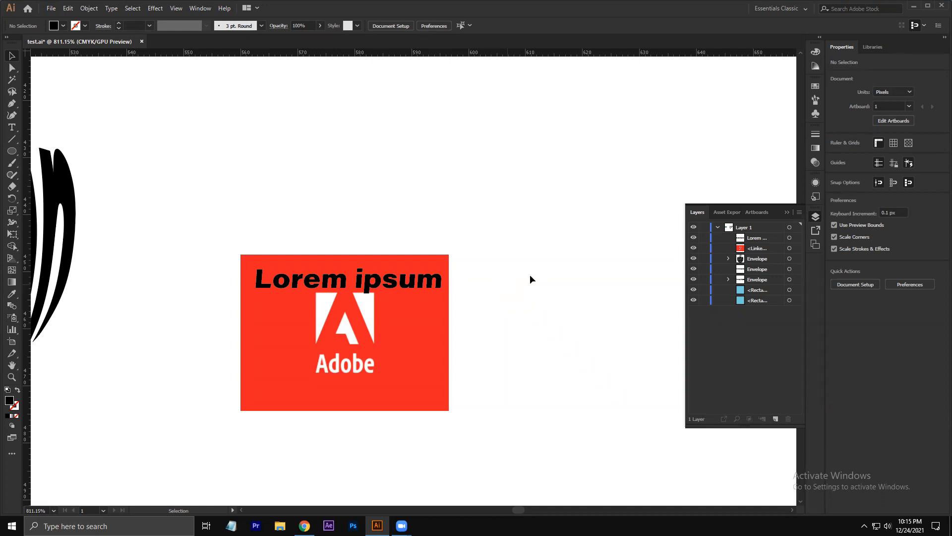
# Check the stacking order of the text and the linked image by targeting each in the layer structure
pyautogui.click(754, 241)
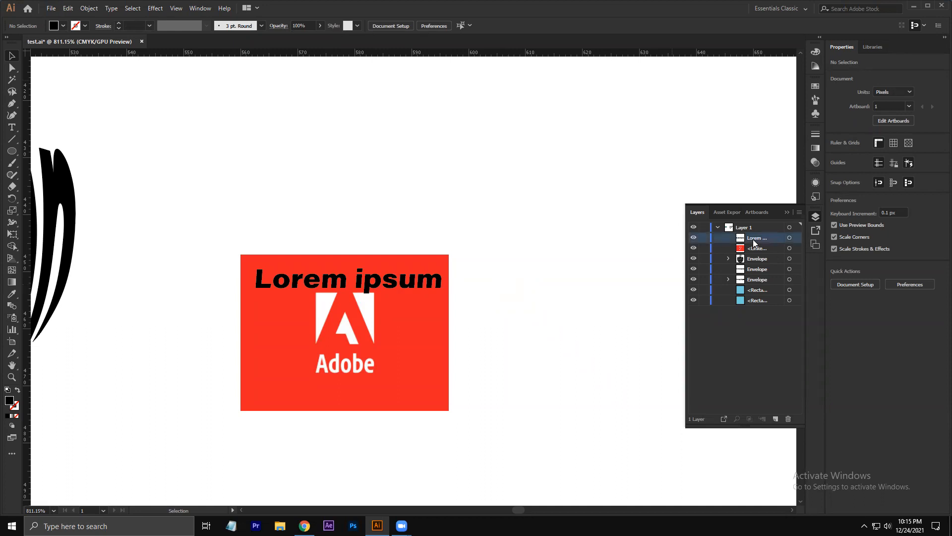
pyautogui.click(790, 237)
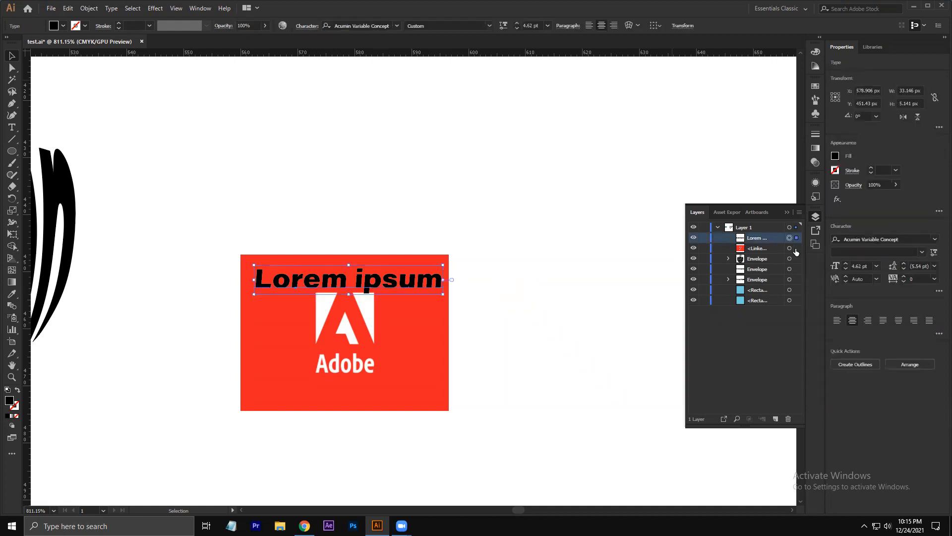
pyautogui.click(791, 248)
pyautogui.click(456, 260)
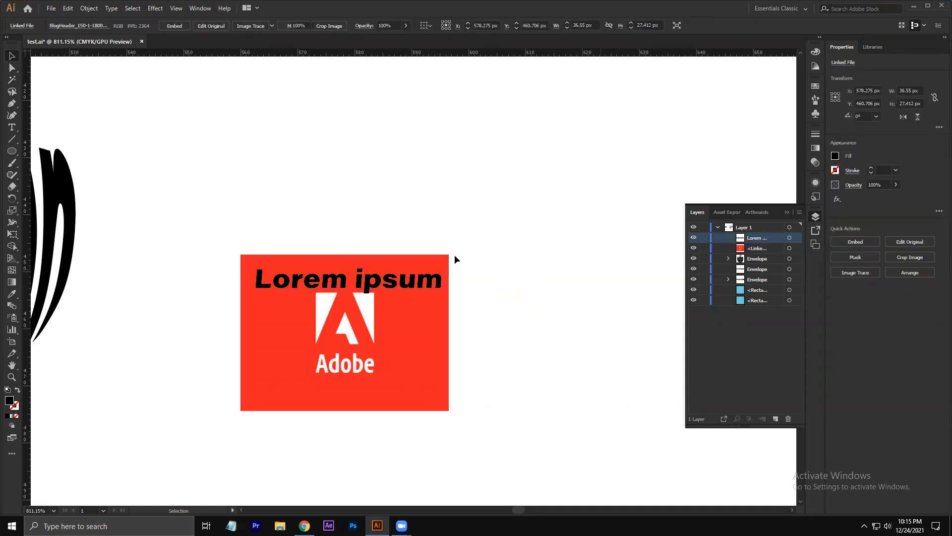
# Make a clipping mask from the text over the Adobe image, undo it, and make the same mask again
pyautogui.moveTo(183, 214); pyautogui.dragTo(541, 444)
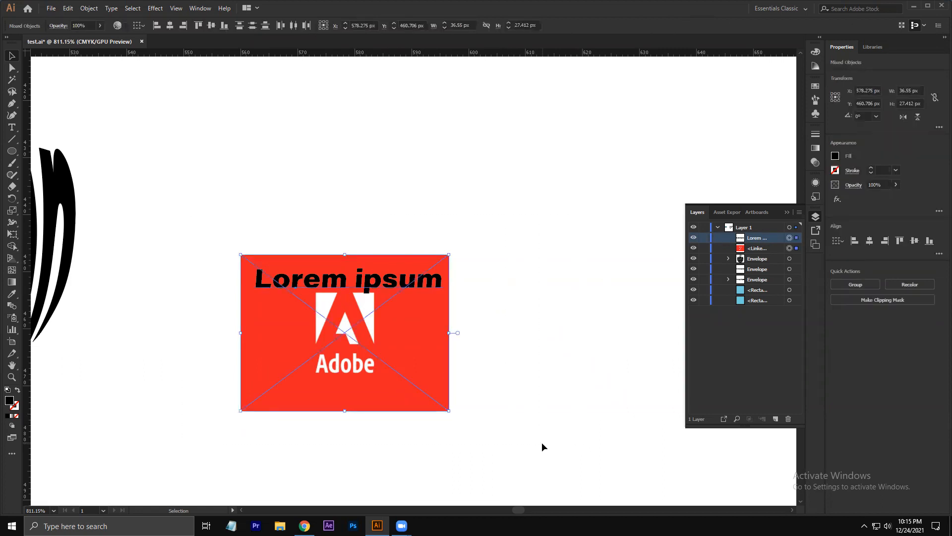
pyautogui.hotkey('ctrl', '7')
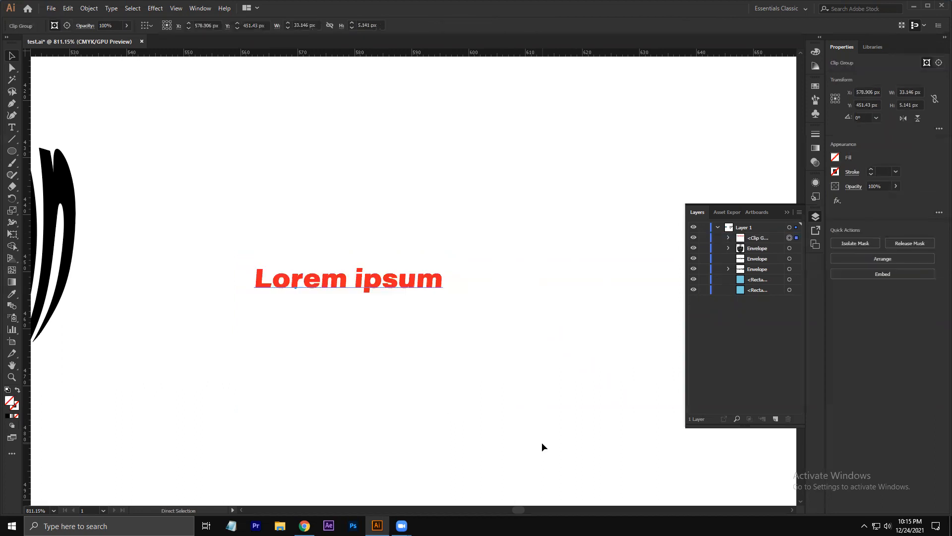
pyautogui.hotkey('ctrl', 'z')
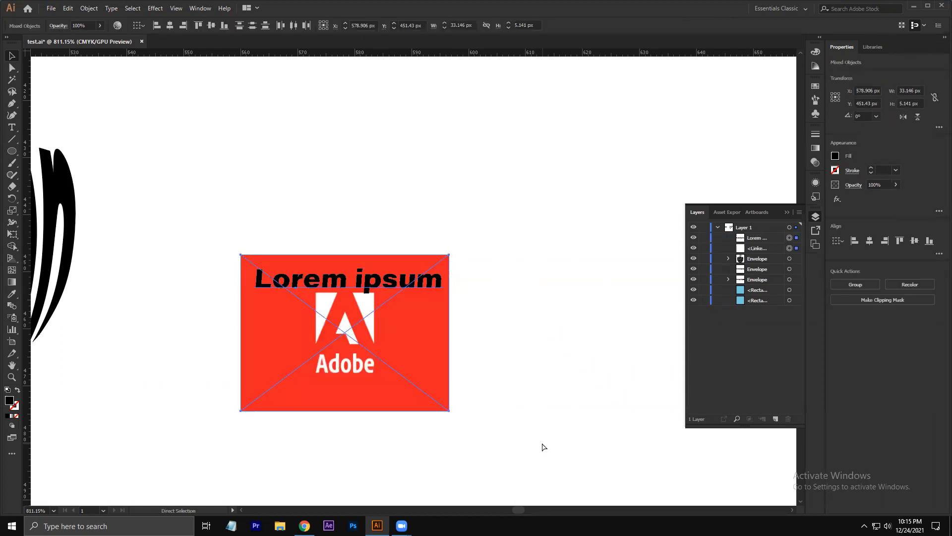
pyautogui.click(84, 9)
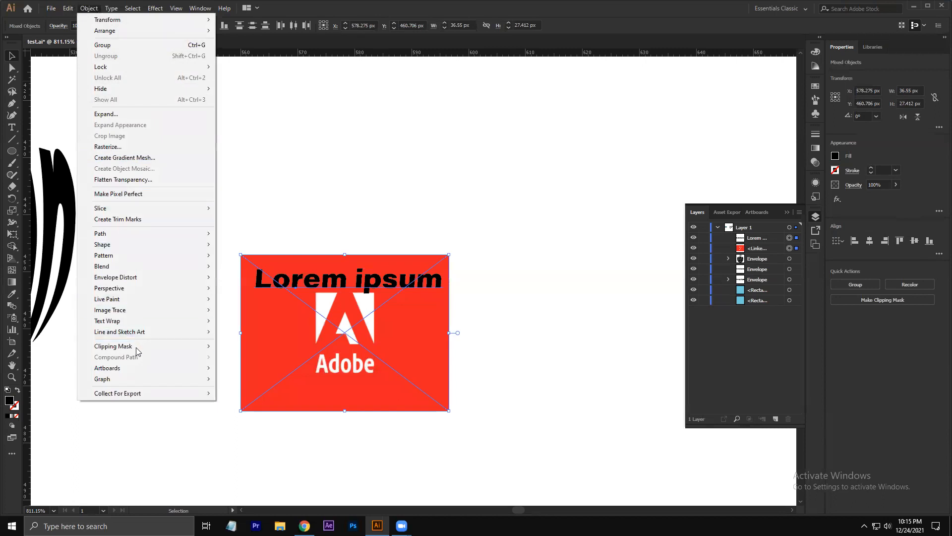
pyautogui.moveTo(135, 347)
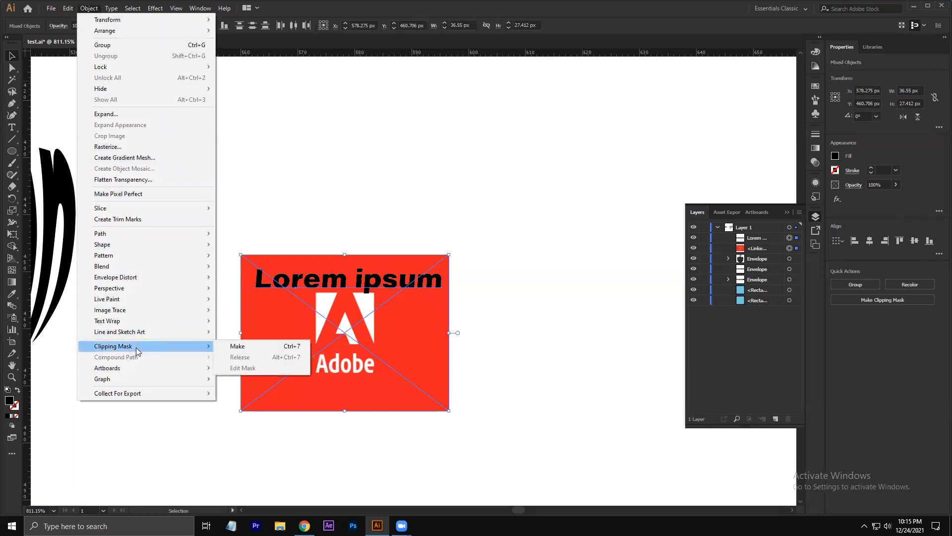
pyautogui.click(236, 346)
pyautogui.click(452, 346)
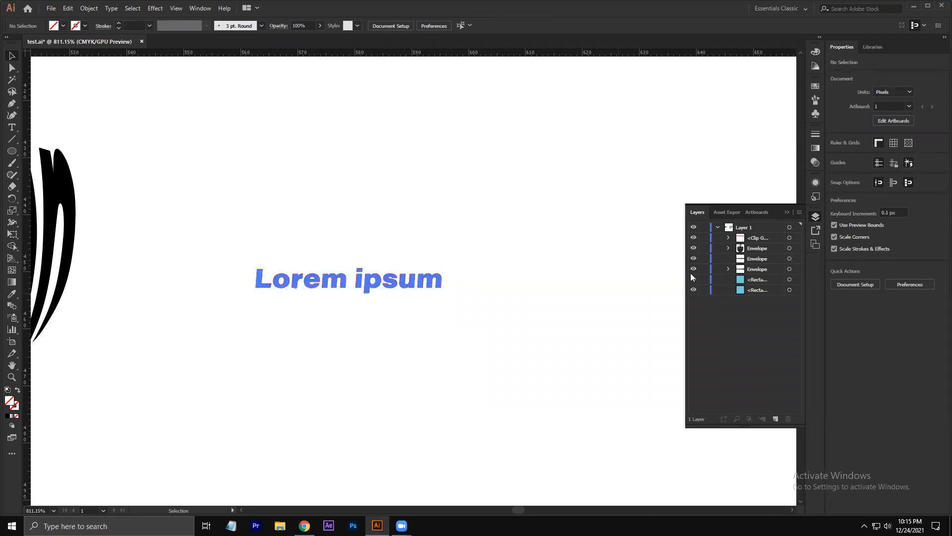
# Expand the clip group, select only its linked image and shift it left and up inside the text mask
pyautogui.click(727, 238)
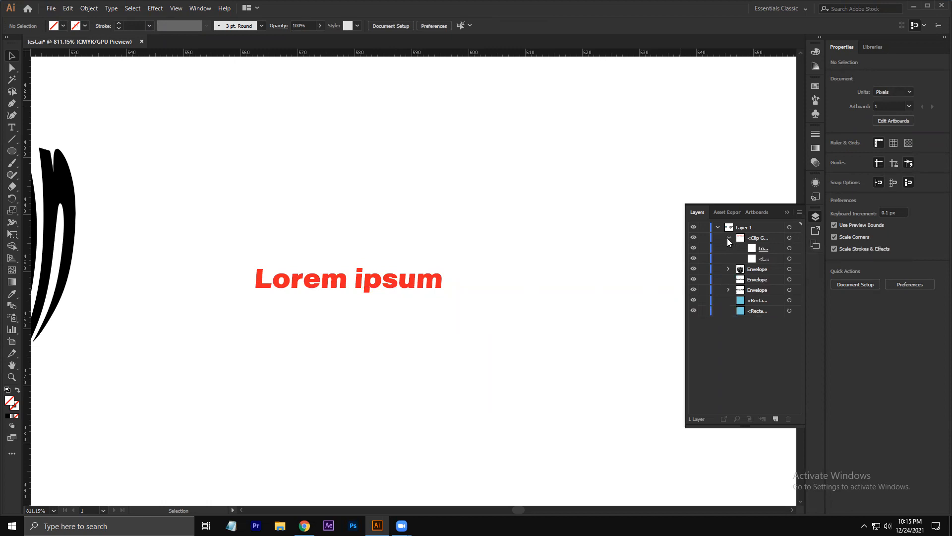
pyautogui.click(790, 259)
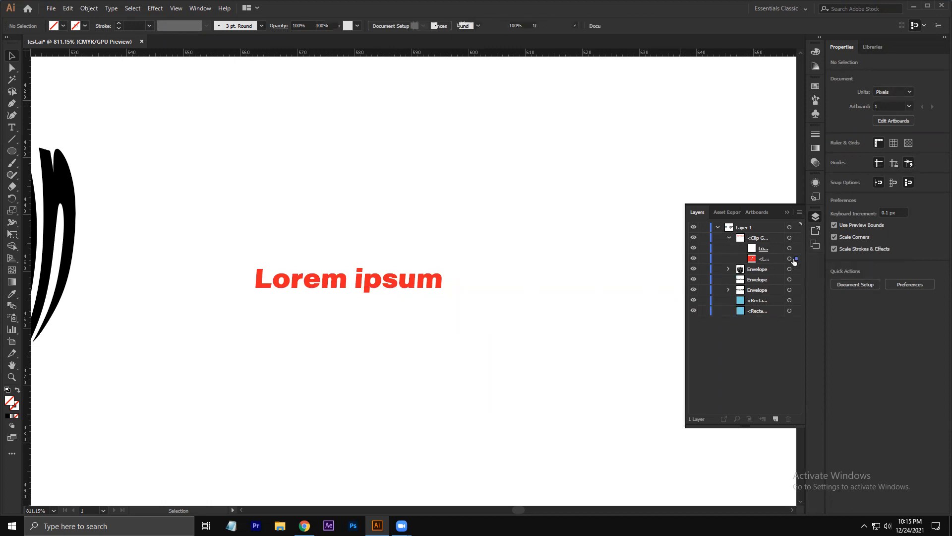
pyautogui.moveTo(356, 326); pyautogui.dragTo(323, 314)
pyautogui.click(491, 236)
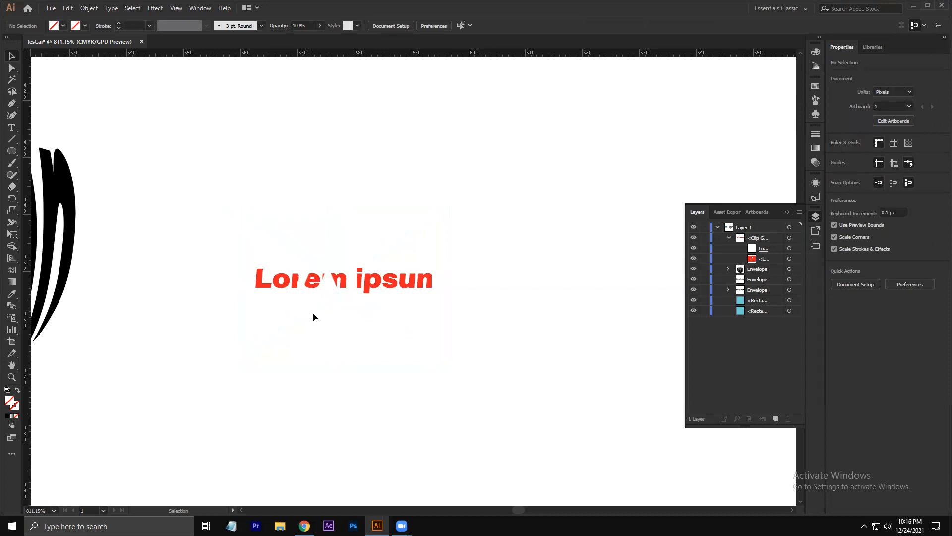
# Move the whole clipped "Lorem ipsum" group upward to leave empty canvas below it
pyautogui.moveTo(234, 245); pyautogui.dragTo(471, 337)
pyautogui.moveTo(373, 290); pyautogui.dragTo(378, 130)
pyautogui.click(368, 193)
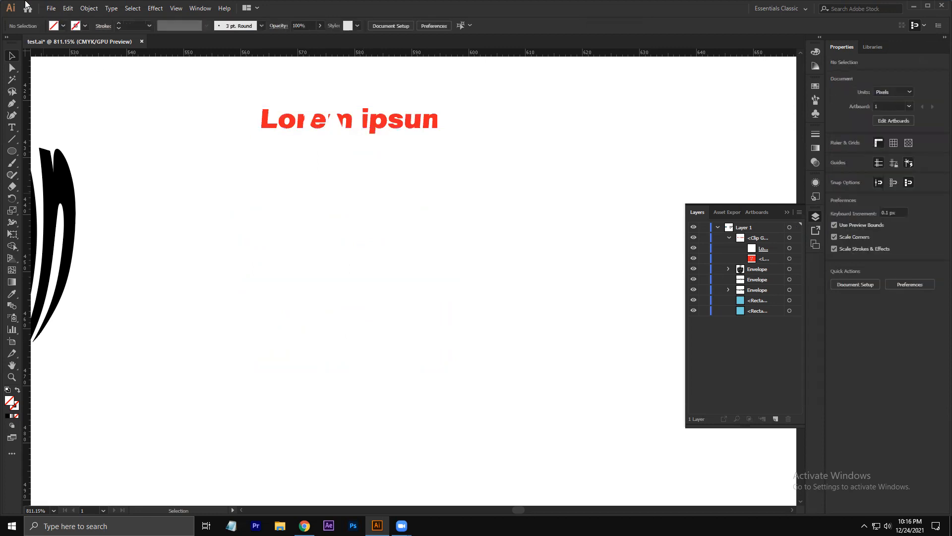
pyautogui.click(51, 8)
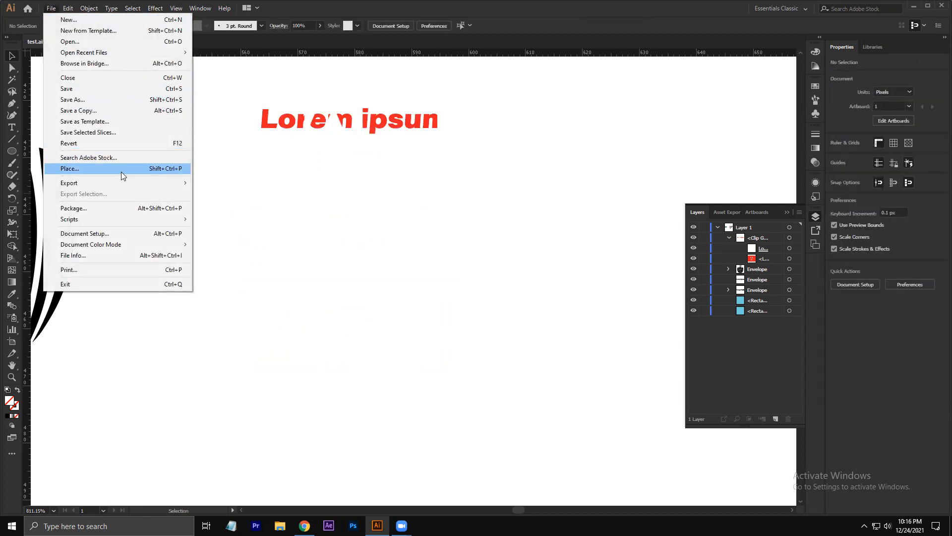
pyautogui.click(122, 170)
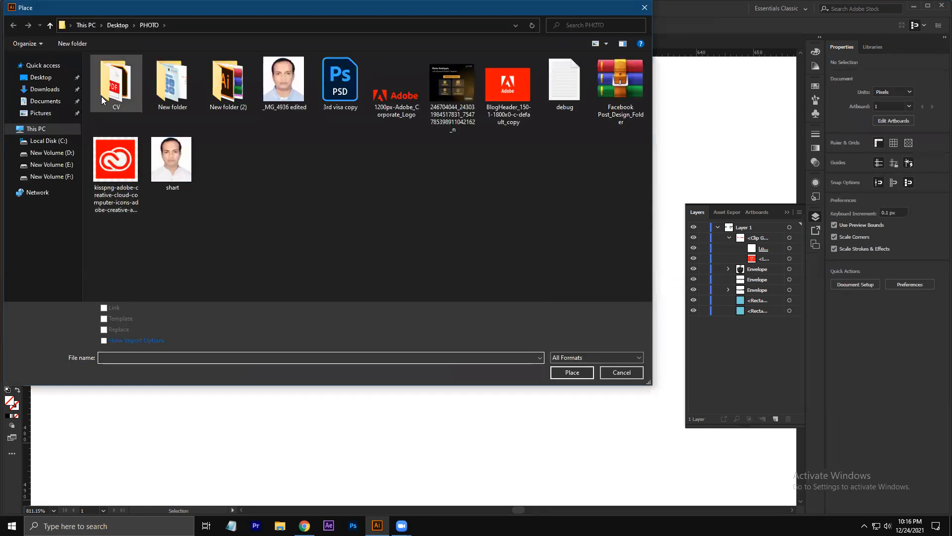
pyautogui.click(47, 142)
pyautogui.click(50, 153)
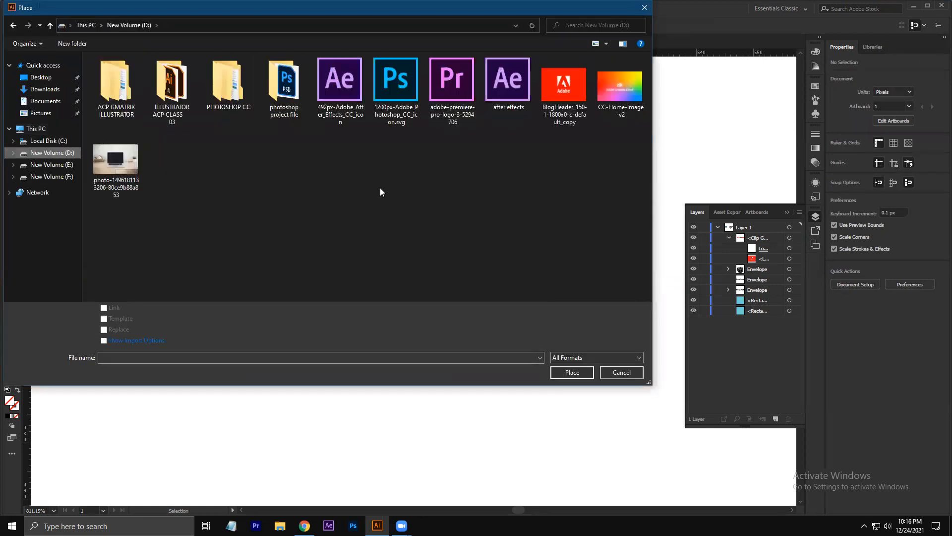
pyautogui.click(130, 161)
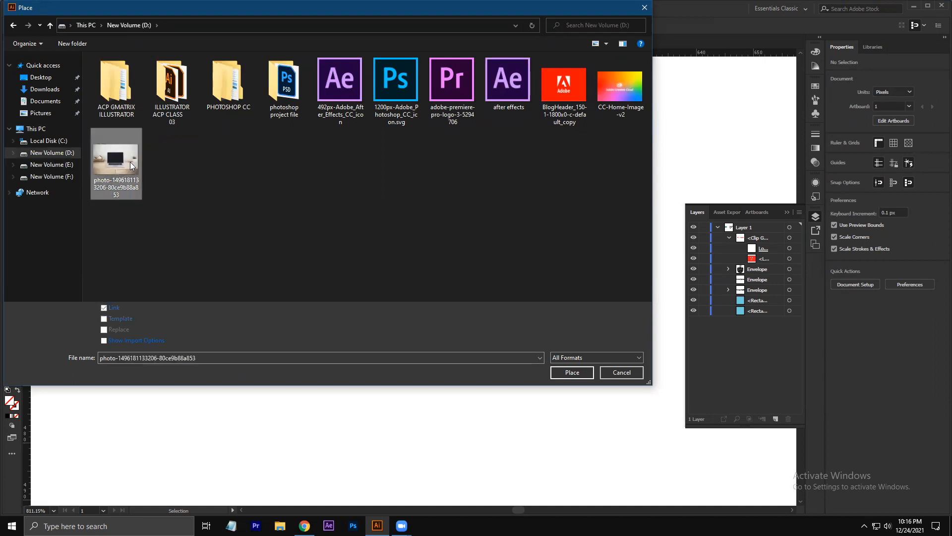
pyautogui.click(573, 372)
pyautogui.moveTo(247, 226); pyautogui.dragTo(633, 386)
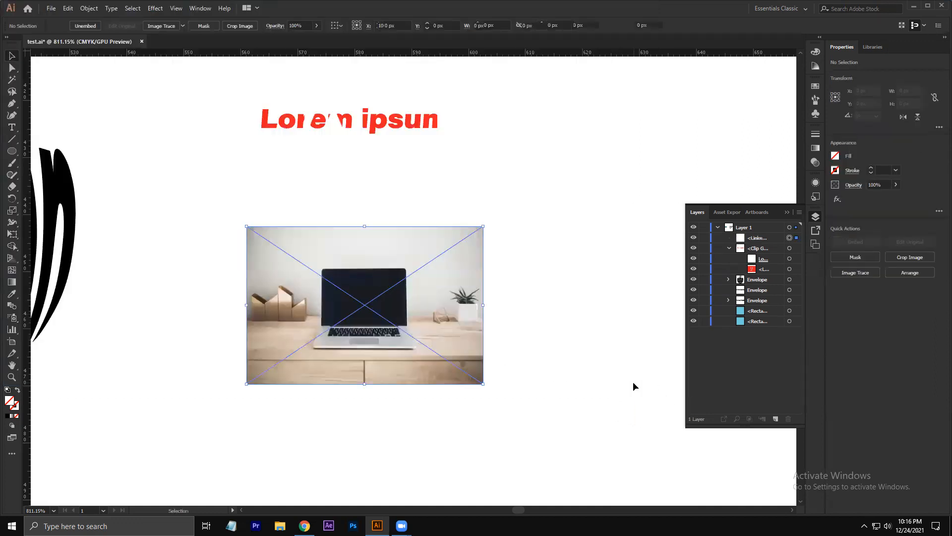
pyautogui.click(569, 350)
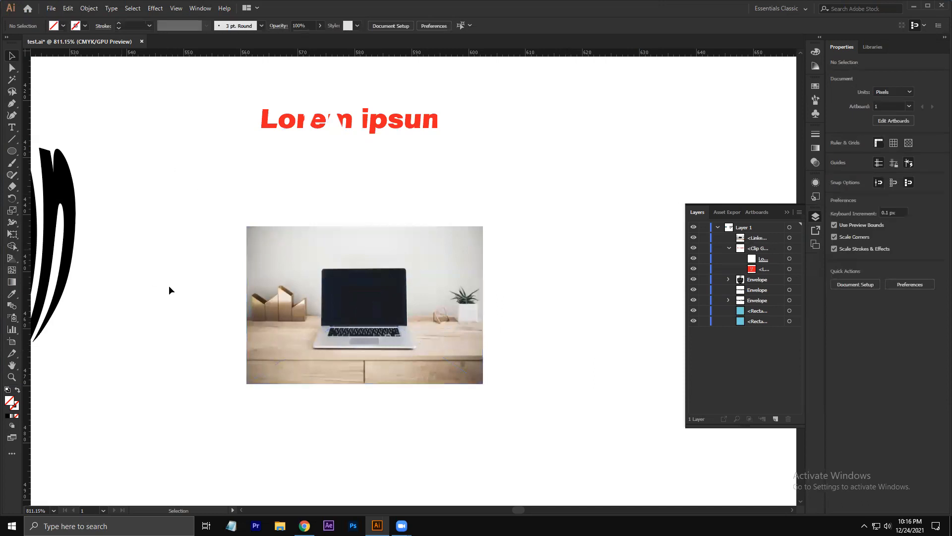
# Add "Lorem ipsum" point text over the laptop photo, scale it to about 39 px wide and position it along the photo's lower edge
pyautogui.press('t')
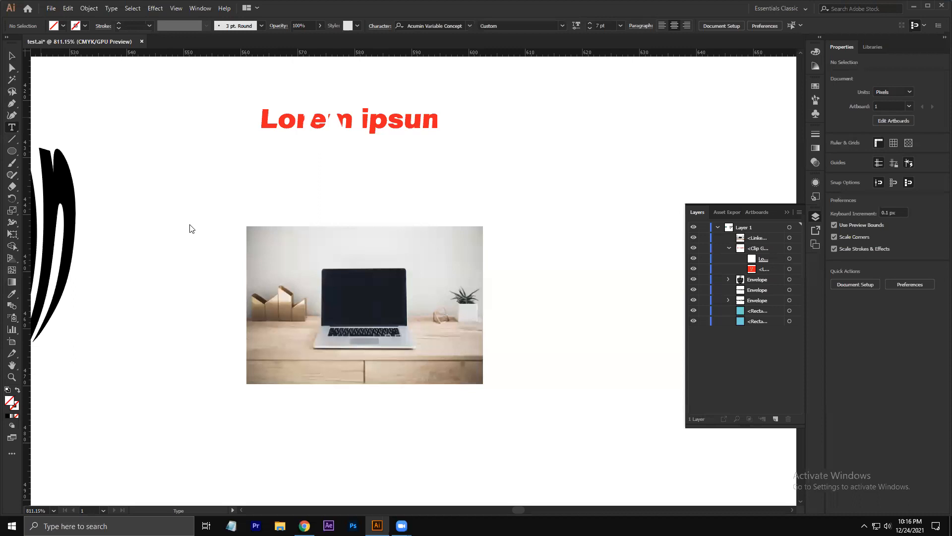
pyautogui.click(313, 296)
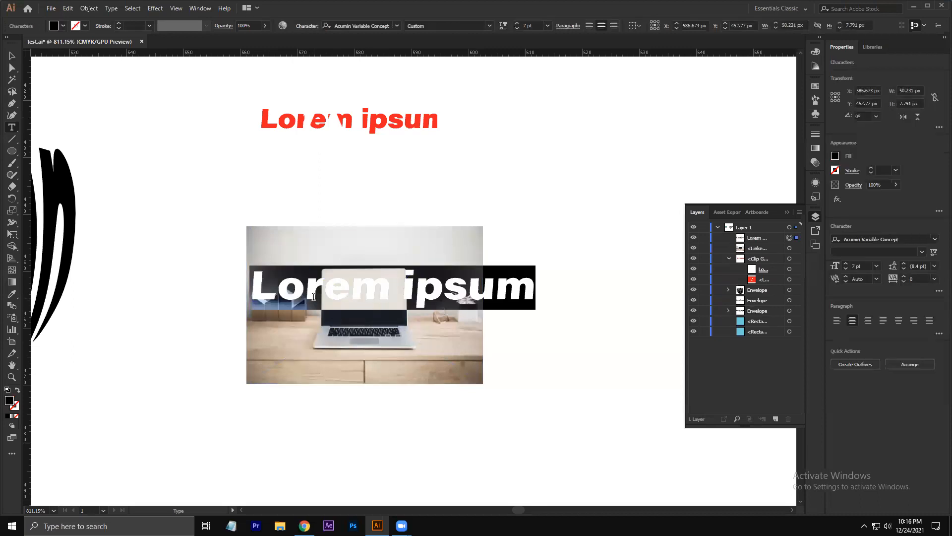
pyautogui.click(12, 56)
pyautogui.moveTo(438, 287); pyautogui.dragTo(425, 353)
pyautogui.moveTo(526, 383); pyautogui.dragTo(464, 374)
pyautogui.moveTo(318, 365); pyautogui.dragTo(376, 361)
pyautogui.click(424, 415)
pyautogui.click(436, 412)
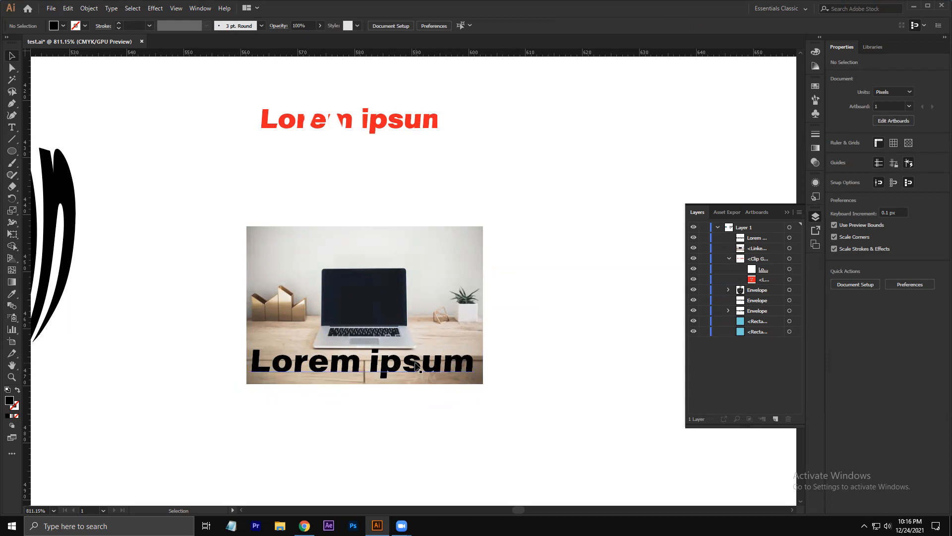
# Make a clipping mask from the text over the laptop photo and move the clip group up beneath the red text
pyautogui.moveTo(172, 299); pyautogui.dragTo(500, 429)
pyautogui.moveTo(507, 432); pyautogui.dragTo(521, 433)
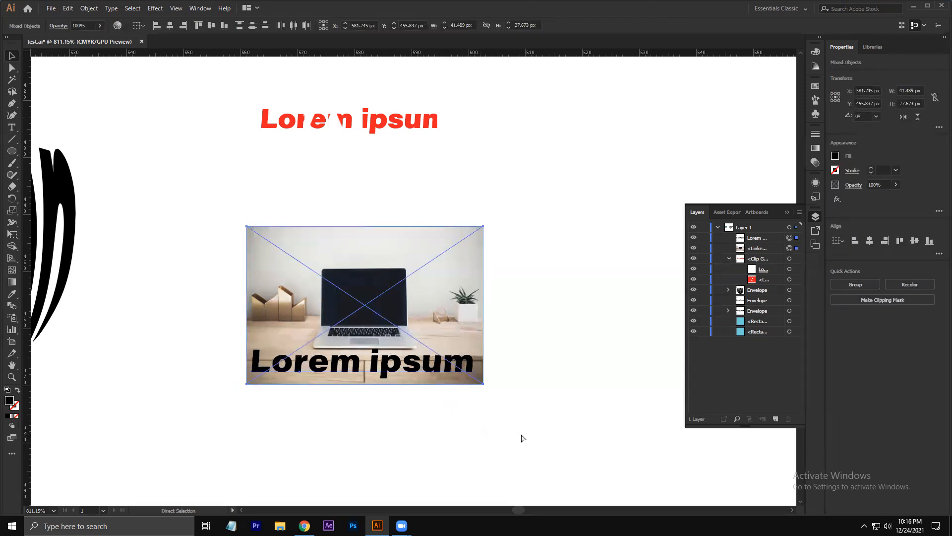
pyautogui.hotkey('ctrl', '7')
pyautogui.click(521, 433)
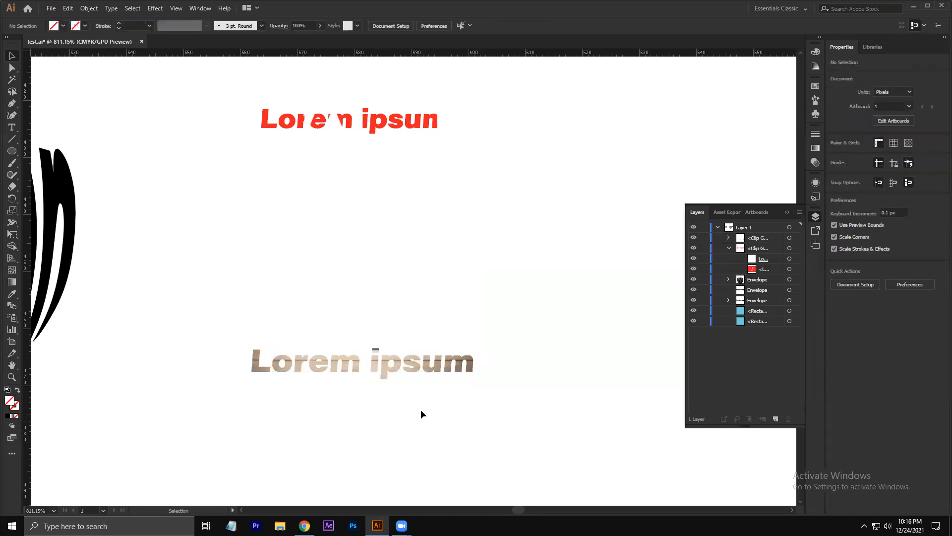
pyautogui.moveTo(309, 365); pyautogui.dragTo(313, 224)
pyautogui.click(349, 326)
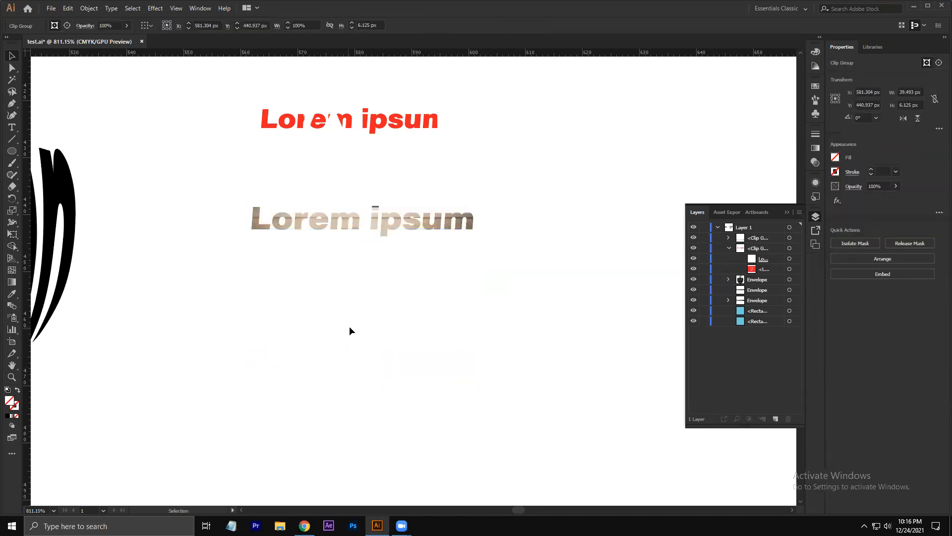
# Expand the laptop clip group, target only its linked photo and shift it down and slightly left inside the text mask
pyautogui.click(345, 215)
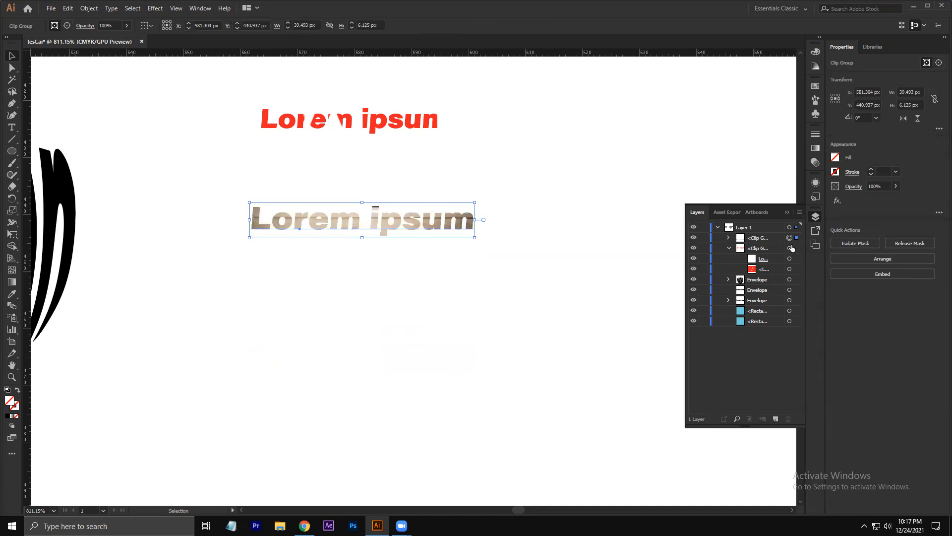
pyautogui.click(729, 239)
pyautogui.click(463, 300)
pyautogui.click(402, 229)
pyautogui.click(458, 252)
pyautogui.click(445, 234)
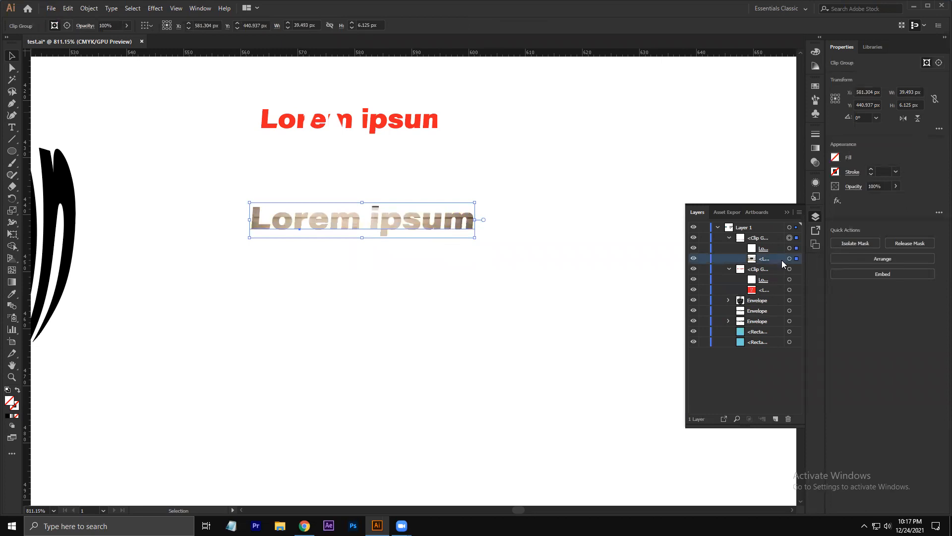
pyautogui.click(795, 258)
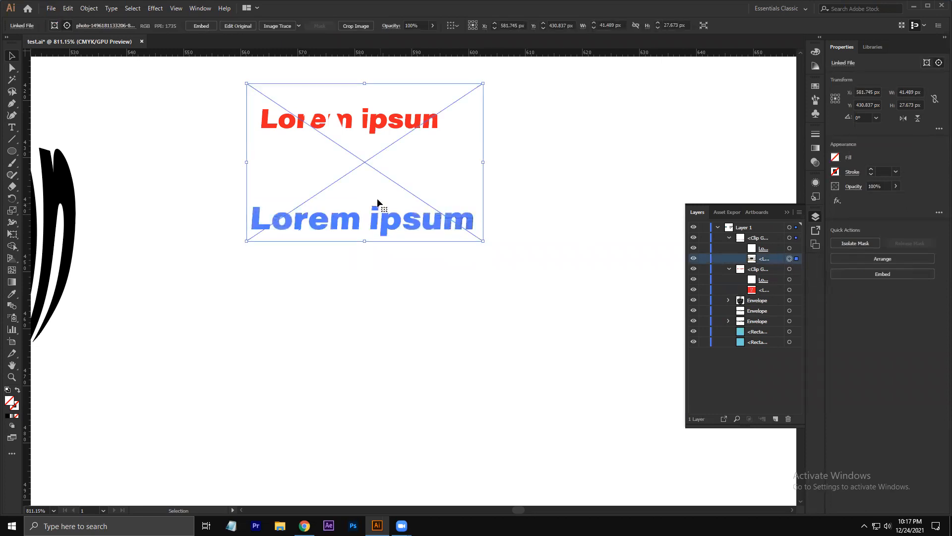
pyautogui.moveTo(367, 185)
pyautogui.mouseDown()
pyautogui.moveTo(367, 194)
pyautogui.moveTo(370, 171)
pyautogui.mouseUp()
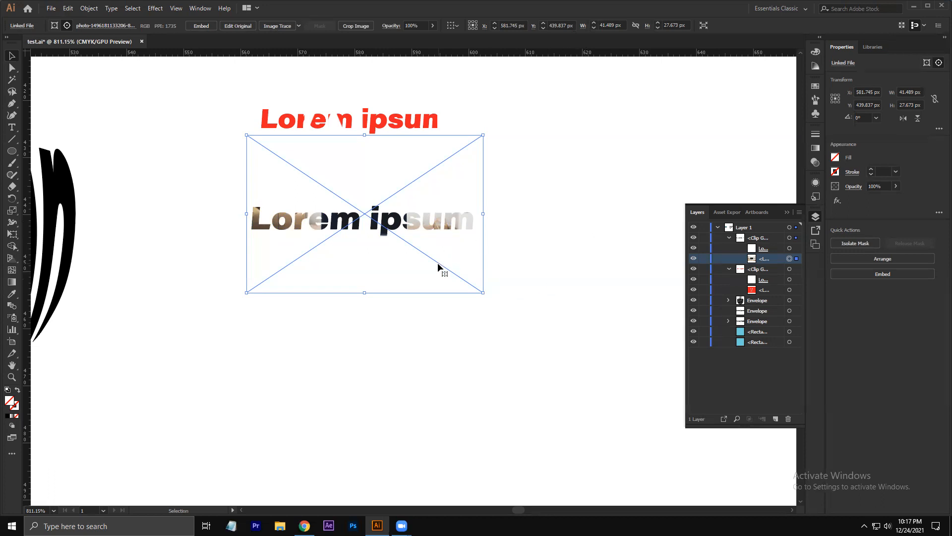
pyautogui.moveTo(412, 272); pyautogui.dragTo(439, 257)
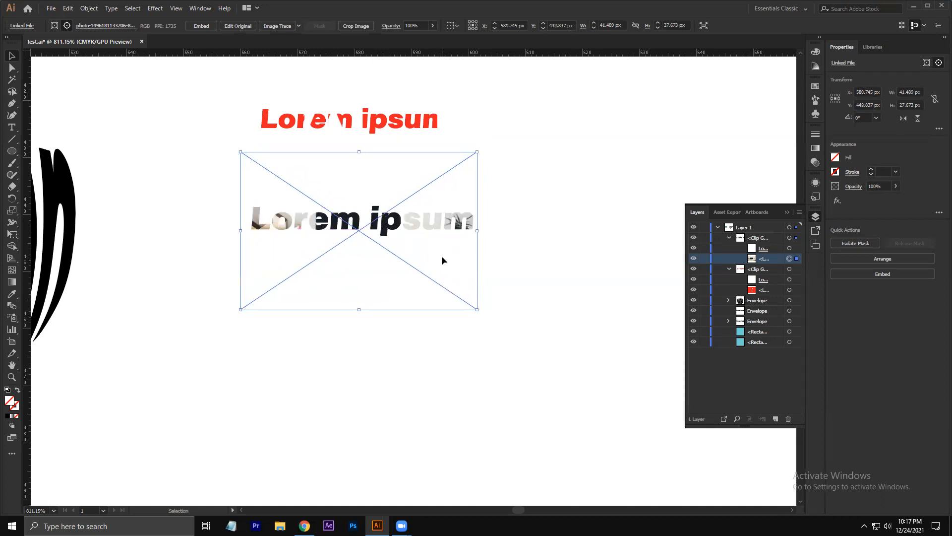
pyautogui.press('Left')
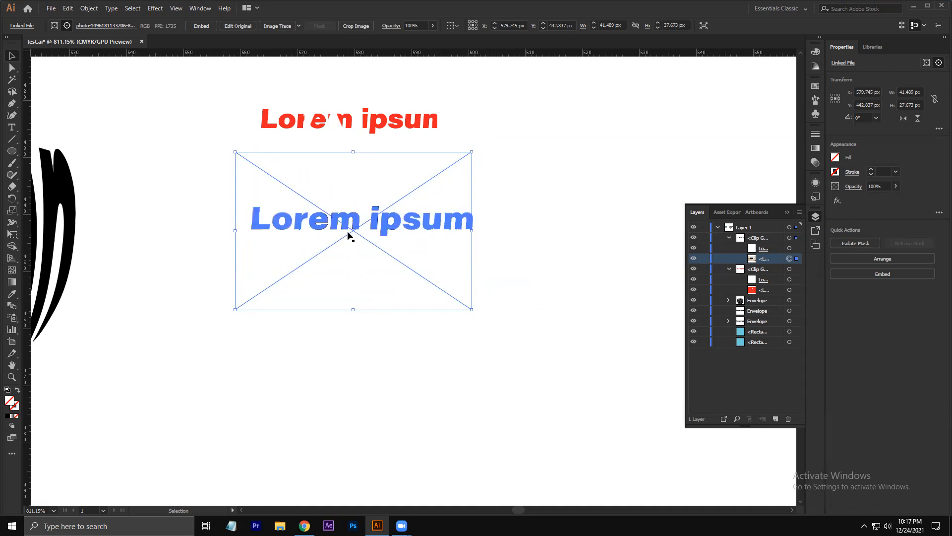
# Delete both clipped "Lorem ipsum" groups from the canvas
pyautogui.click(159, 292)
pyautogui.moveTo(196, 106); pyautogui.dragTo(574, 278)
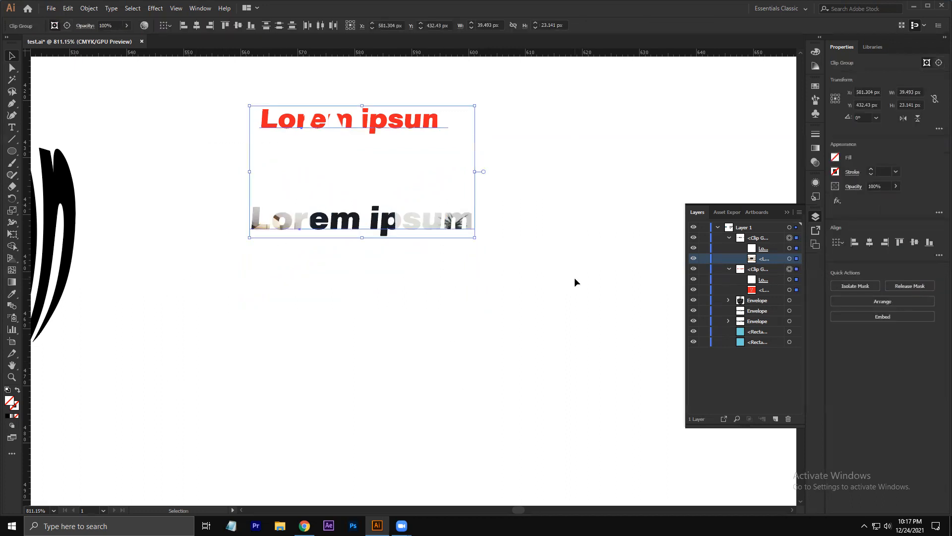
pyautogui.press('Delete')
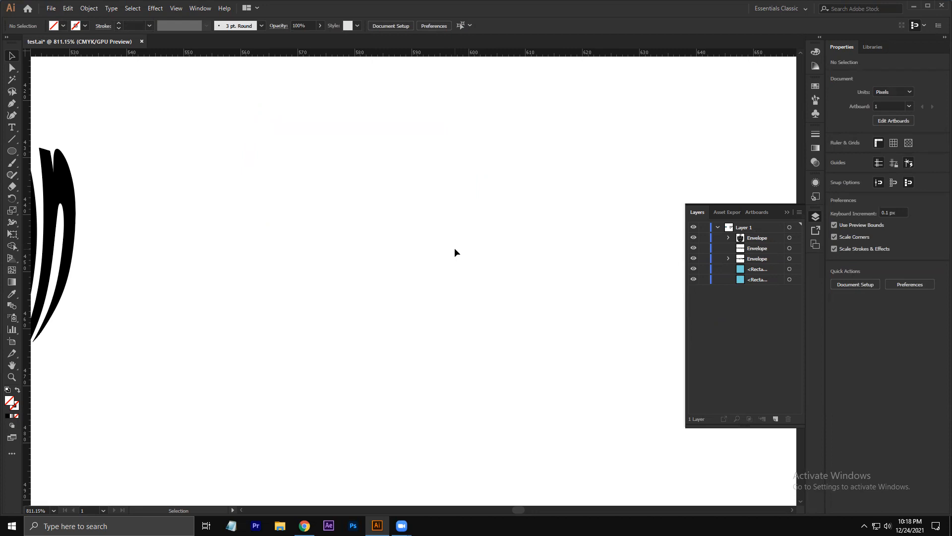
# Draw an area text frame about 32 by 55 px and bring up its Fill With PlaceHolder Text option
pyautogui.press('t')
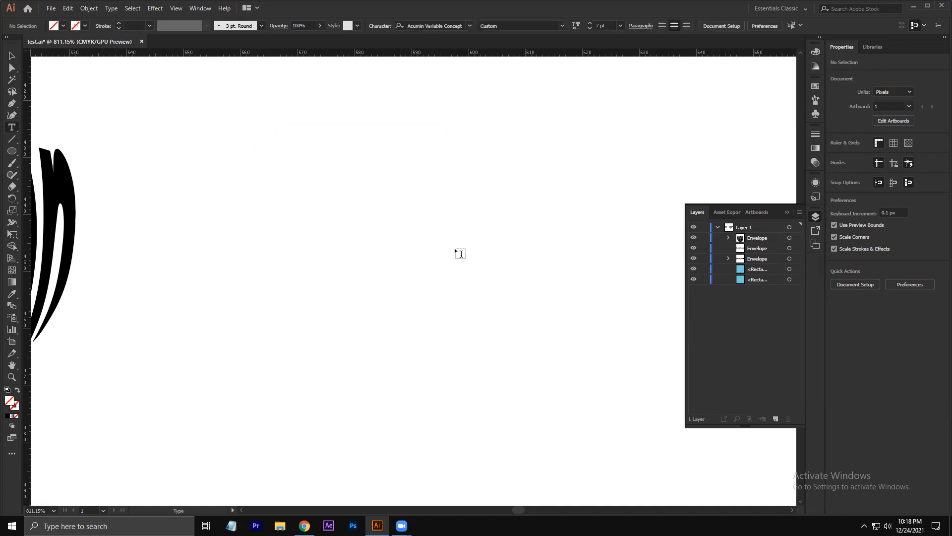
pyautogui.moveTo(323, 105); pyautogui.dragTo(503, 415)
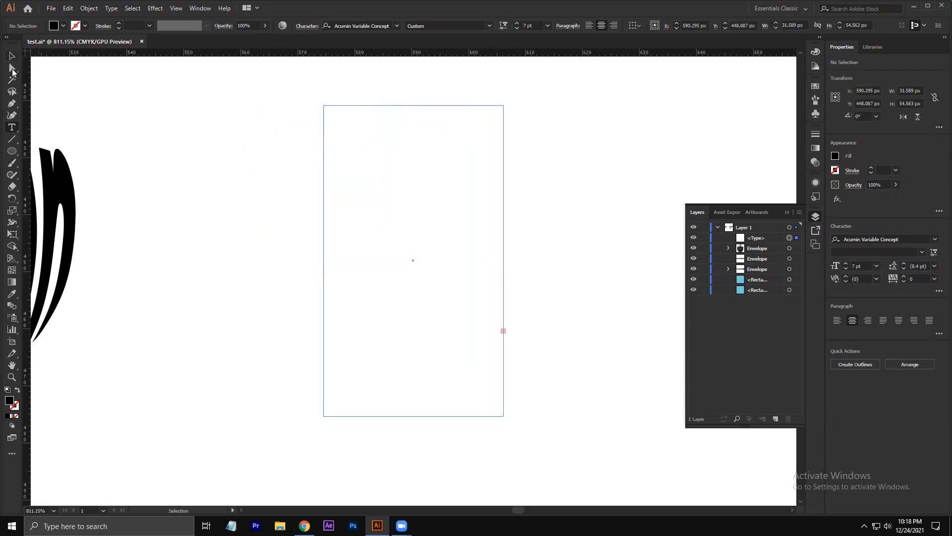
pyautogui.rightClick(345, 180)
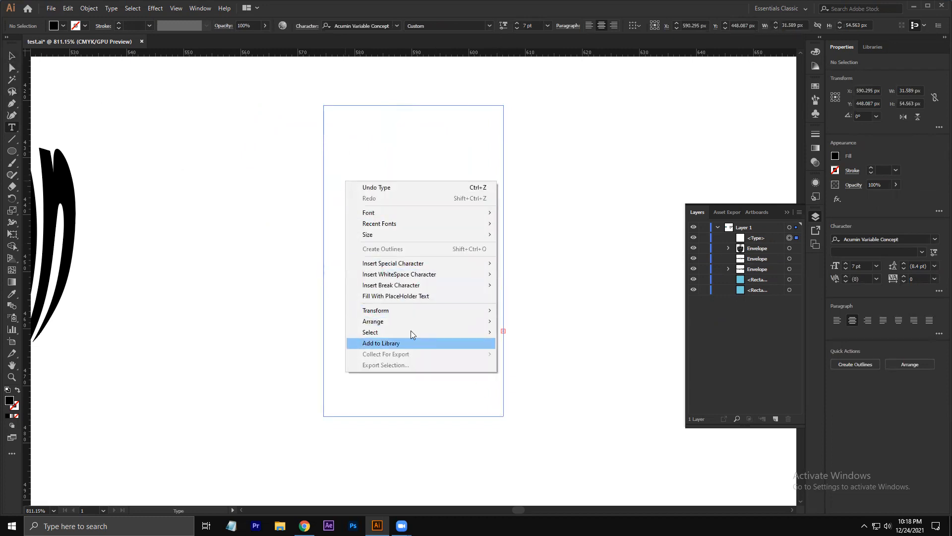
pyautogui.moveTo(411, 315)
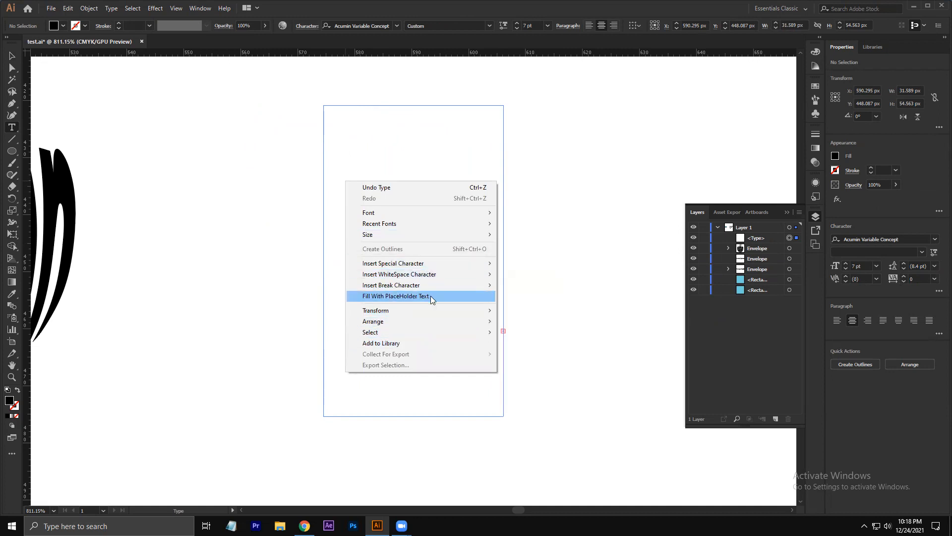
pyautogui.click(548, 260)
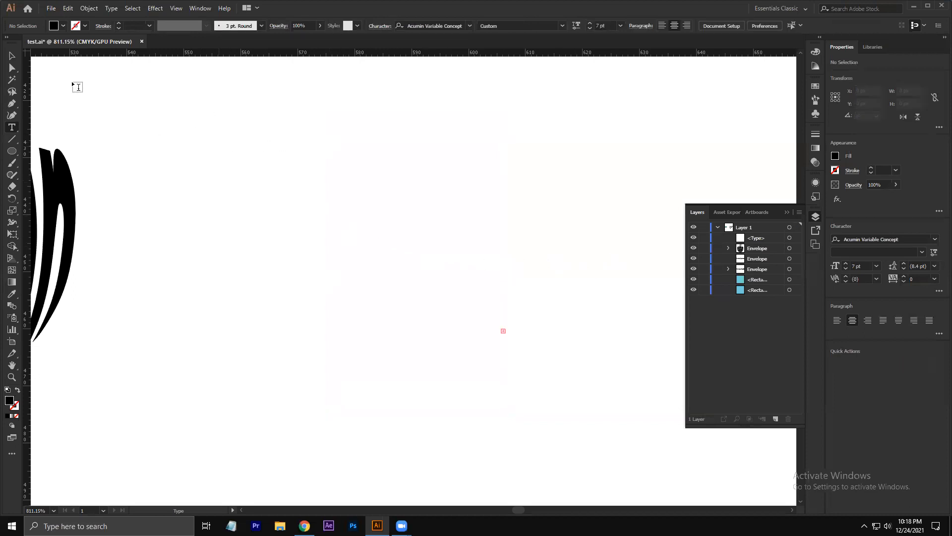
# Select the empty area text frame and delete it
pyautogui.click(12, 57)
pyautogui.click(446, 325)
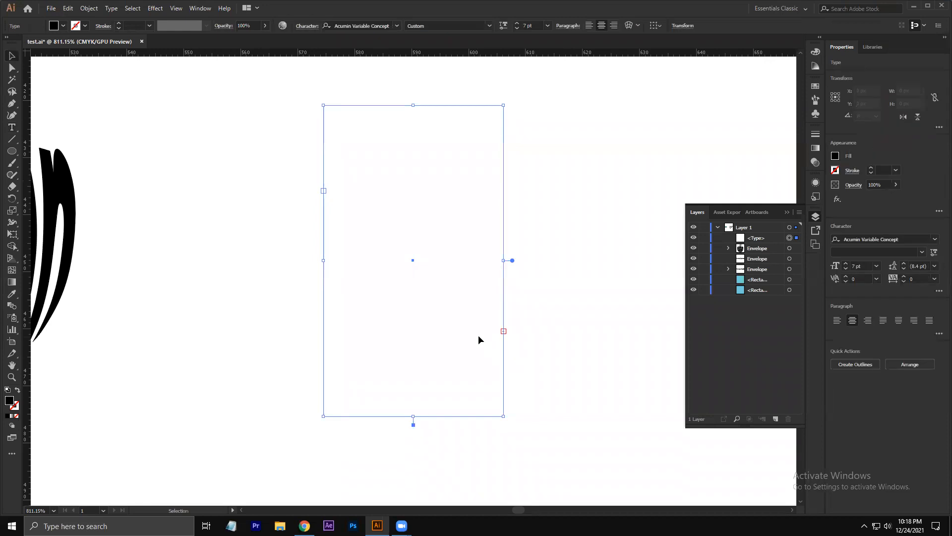
pyautogui.click(468, 296)
pyautogui.moveTo(284, 174); pyautogui.dragTo(568, 370)
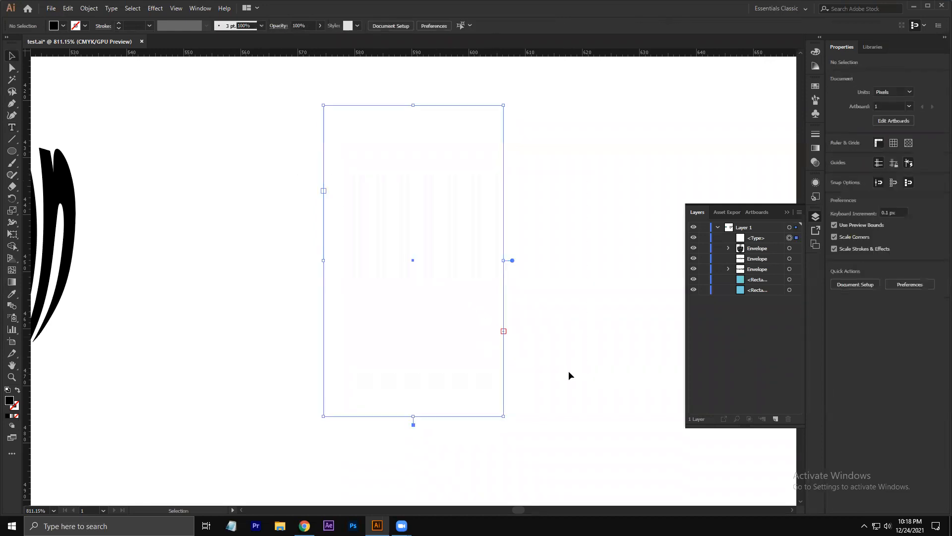
pyautogui.press('Delete')
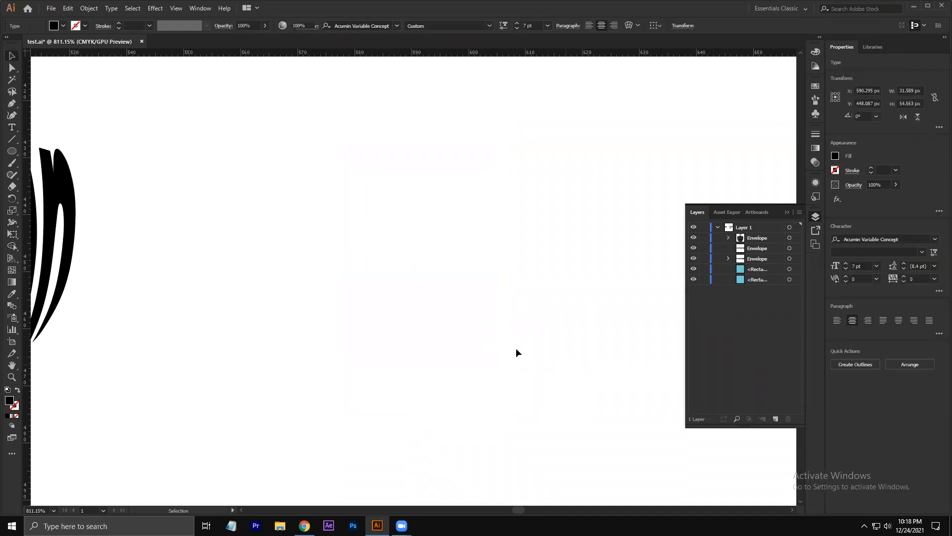
# Draw another area text frame about 27 by 39 px and try to fill it with placeholder text
pyautogui.press('t')
pyautogui.moveTo(296, 124); pyautogui.dragTo(449, 347)
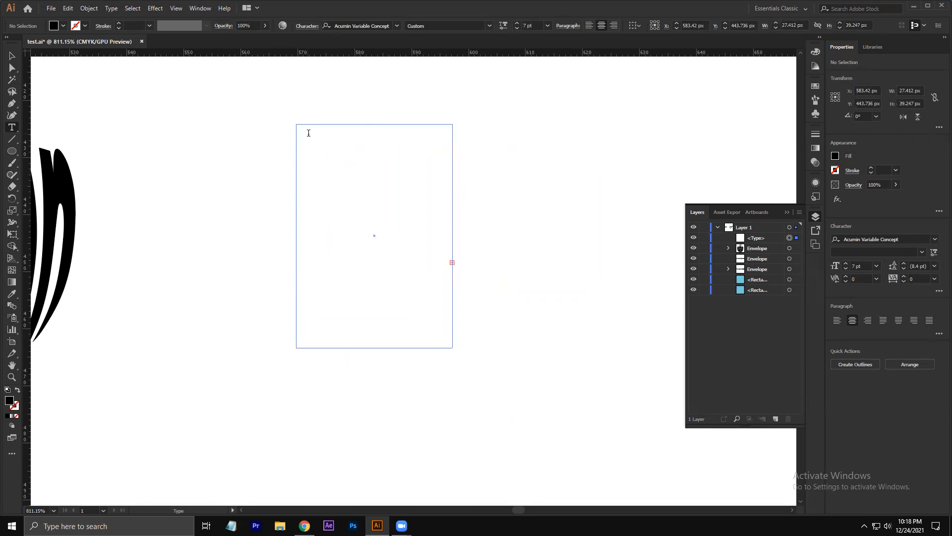
pyautogui.rightClick(358, 190)
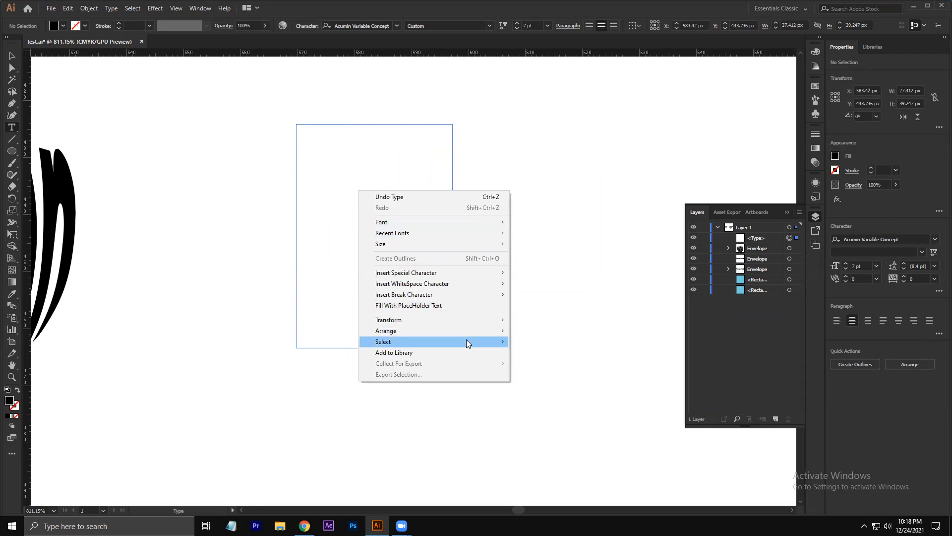
pyautogui.click(442, 306)
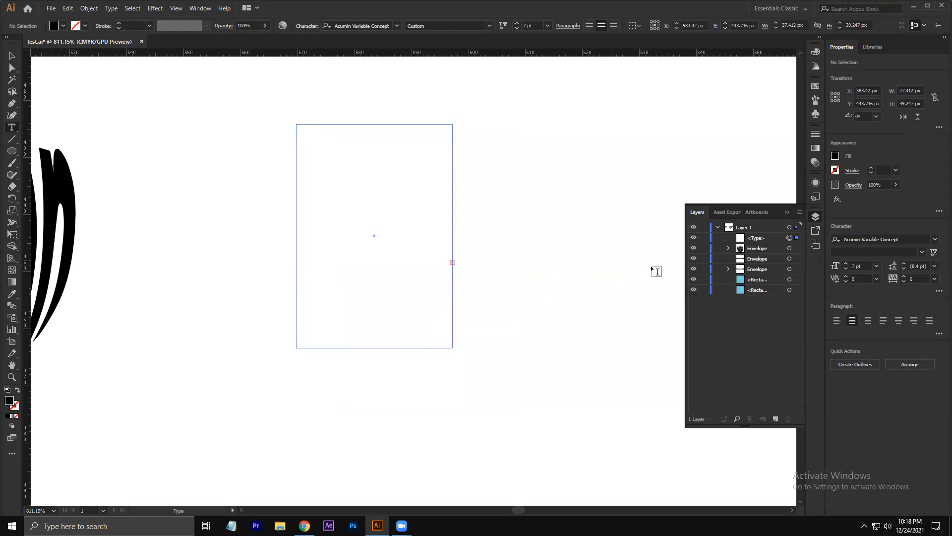
# Toggle the visibility of the new text object to check it and collapse Layer 1
pyautogui.click(693, 238)
pyautogui.click(693, 238)
pyautogui.click(694, 238)
pyautogui.click(695, 239)
pyautogui.click(718, 227)
# Draw a second area text frame about 34 by 15 px overlapping the first and leave text editing
pyautogui.moveTo(540, 253); pyautogui.dragTo(345, 340)
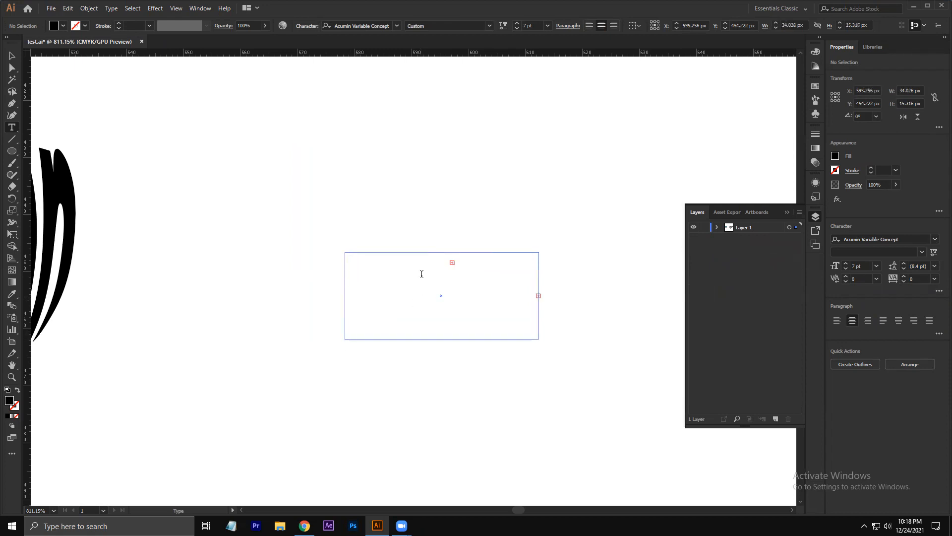
pyautogui.press('Escape')
# Select the warped "Lorem ipsum", the small envelope-distorted lettering and the empty text frames together and delete them
pyautogui.press('z')
pyautogui.moveTo(498, 180); pyautogui.dragTo(225, 315)
pyautogui.moveTo(321, 215); pyautogui.dragTo(271, 248)
pyautogui.press('v')
pyautogui.click(6, 56)
pyautogui.moveTo(261, 75); pyautogui.dragTo(630, 298)
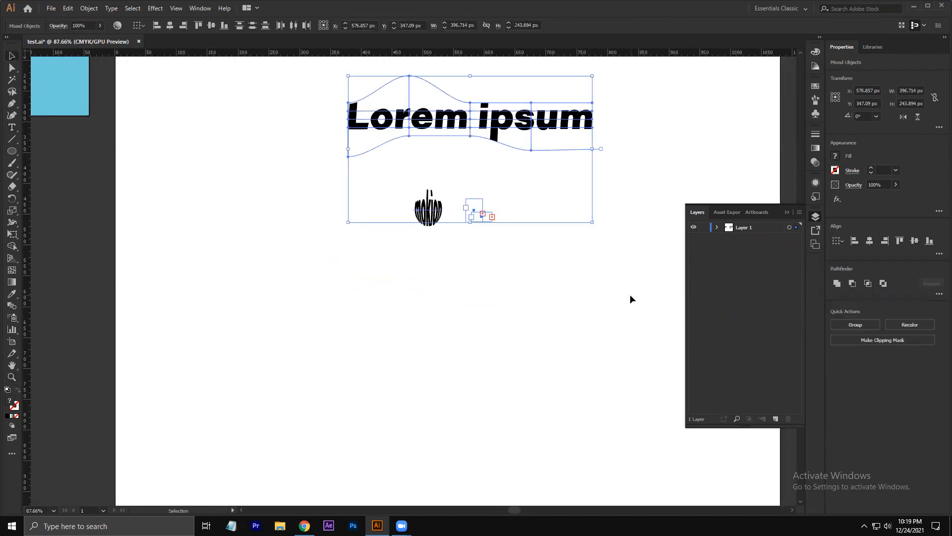
pyautogui.press('Delete')
# Expand Layer 1 and delete all the objects remaining in it to clear the artboard
pyautogui.click(717, 227)
pyautogui.moveTo(755, 284); pyautogui.dragTo(751, 238)
pyautogui.click(789, 418)
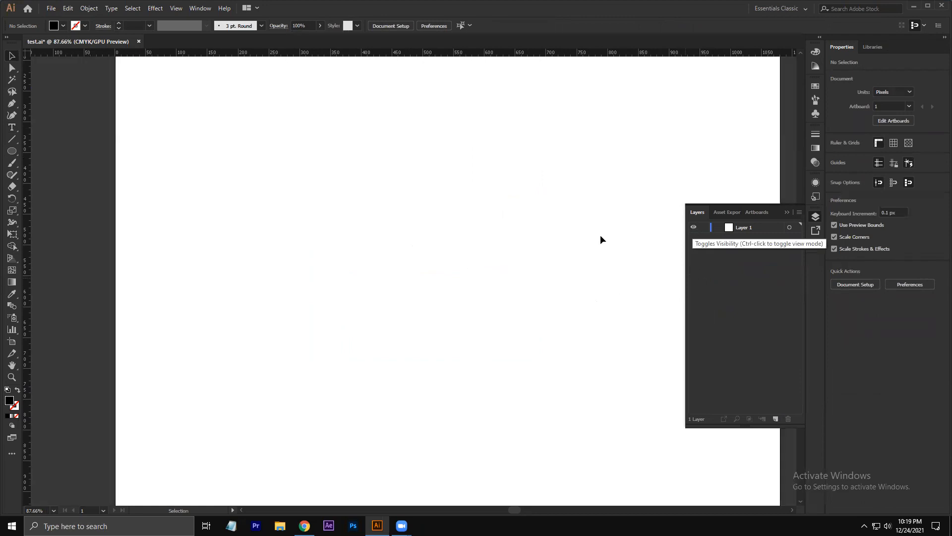
pyautogui.press('space')
pyautogui.moveTo(336, 216); pyautogui.dragTo(254, 246)
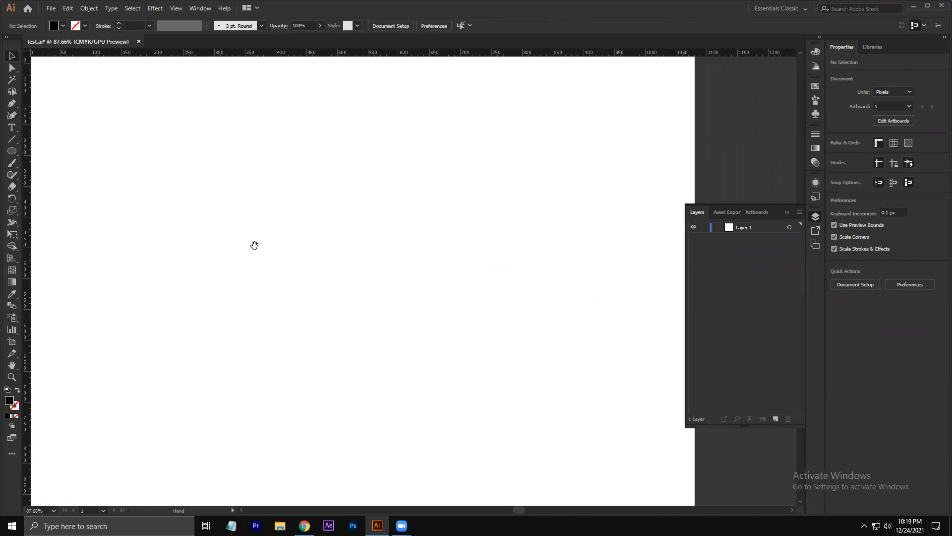
# Create an area text frame of placeholder text on the empty artboard and enlarge it to about 304 by 436 px
pyautogui.press('t')
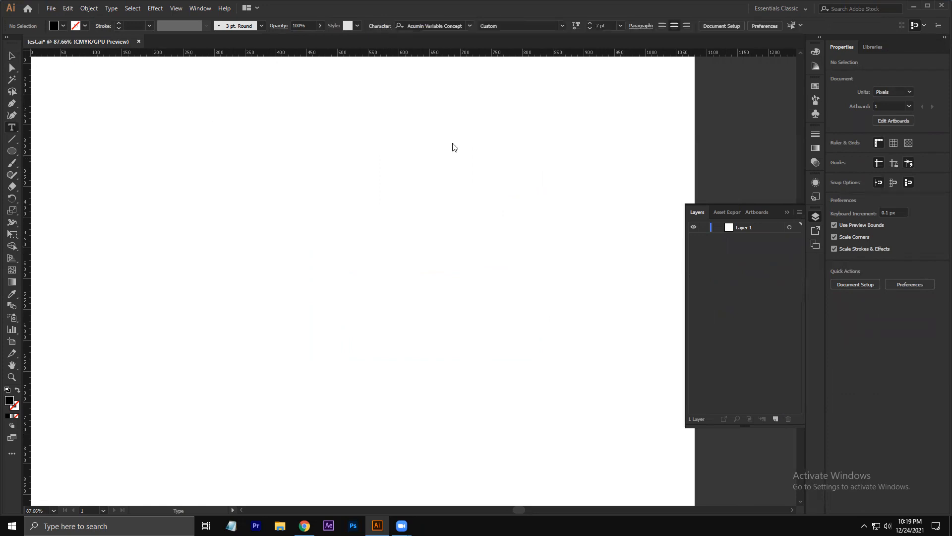
pyautogui.moveTo(390, 120); pyautogui.dragTo(538, 315)
pyautogui.click(12, 56)
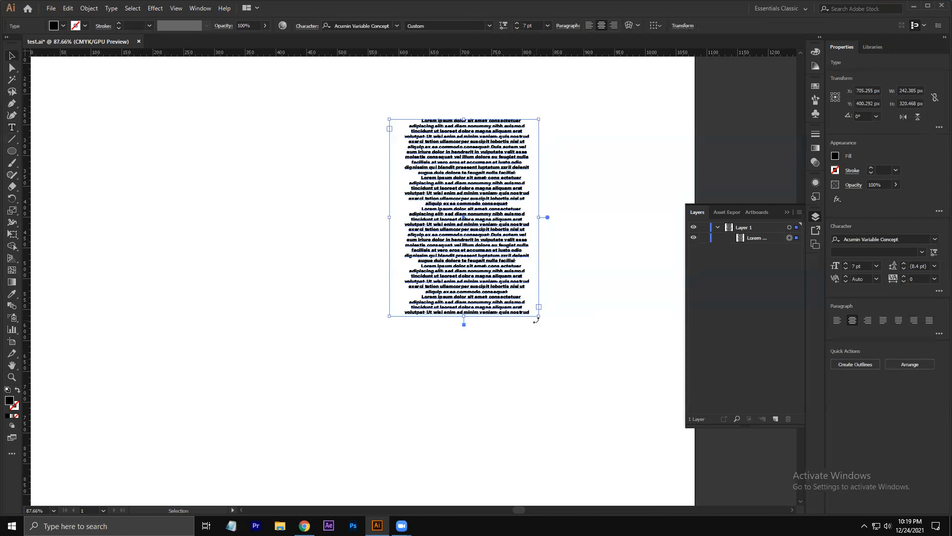
pyautogui.moveTo(571, 377)
pyautogui.mouseDown()
pyautogui.moveTo(589, 418)
pyautogui.moveTo(569, 377)
pyautogui.moveTo(574, 385)
pyautogui.mouseUp()
pyautogui.click(161, 174)
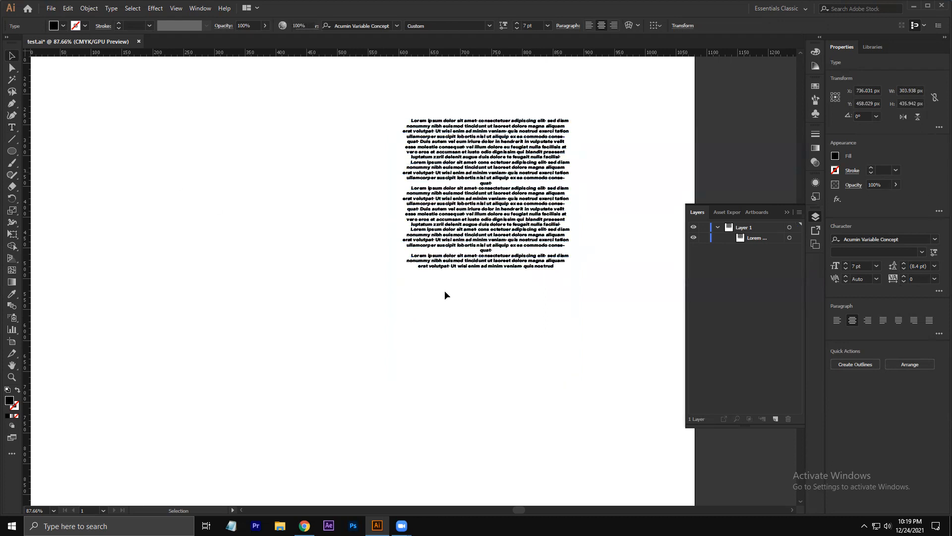
pyautogui.click(483, 238)
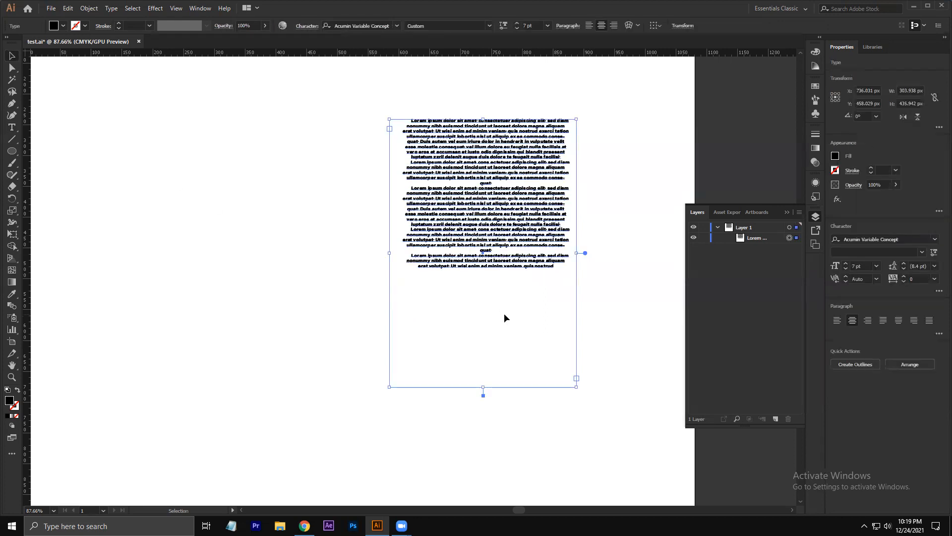
pyautogui.press('z')
pyautogui.moveTo(501, 314); pyautogui.dragTo(491, 355)
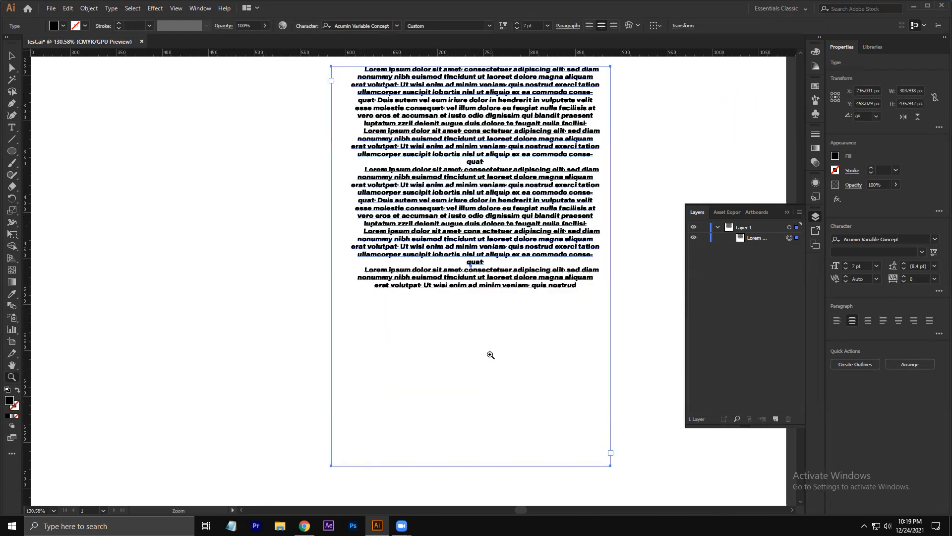
pyautogui.press('v')
pyautogui.rightClick(479, 328)
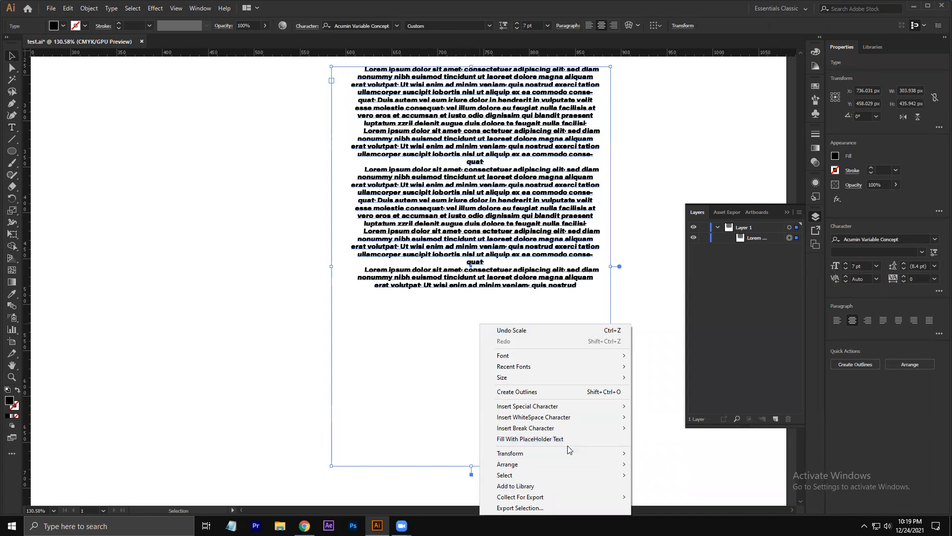
pyautogui.click(111, 8)
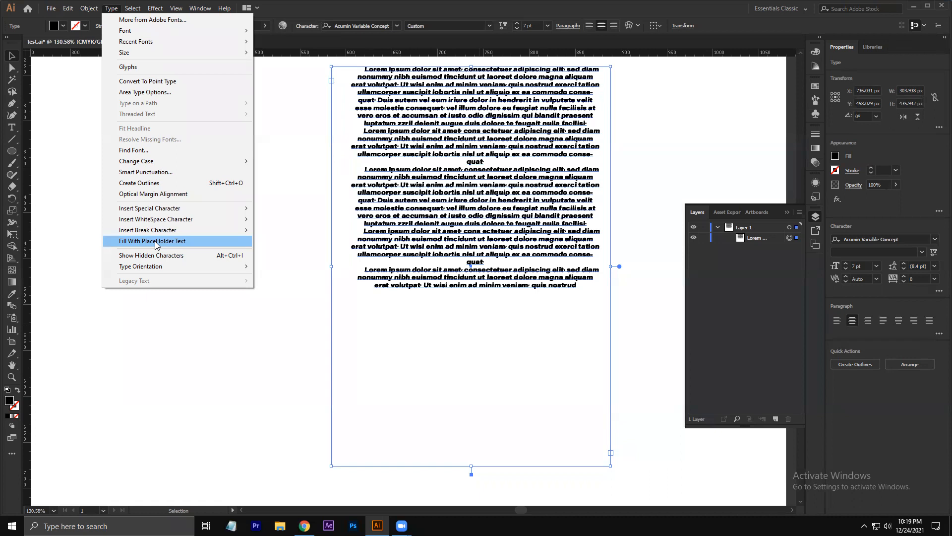
pyautogui.click(468, 304)
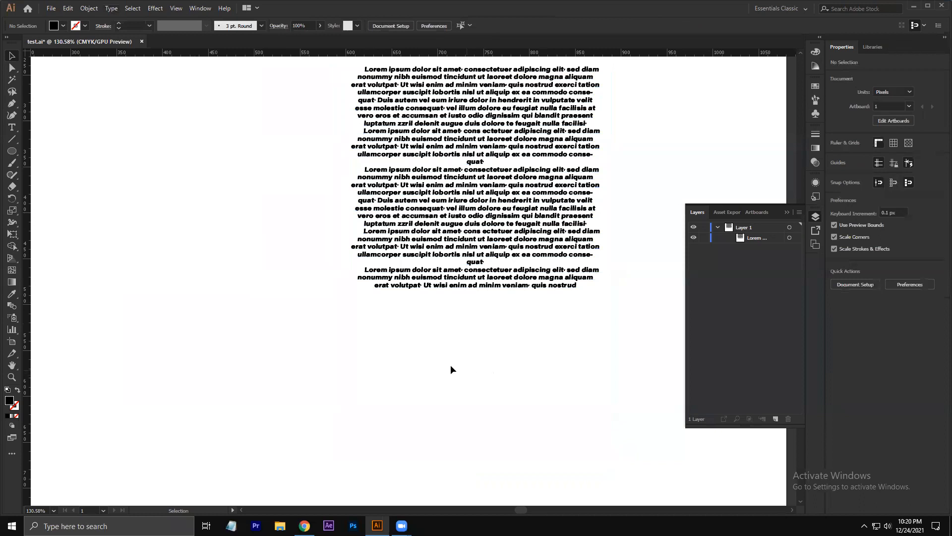
# Reposition the text frame nearer the artboard's middle and fill its empty lower part with placeholder text
pyautogui.moveTo(360, 233); pyautogui.dragTo(485, 330)
pyautogui.moveTo(591, 309); pyautogui.dragTo(410, 216)
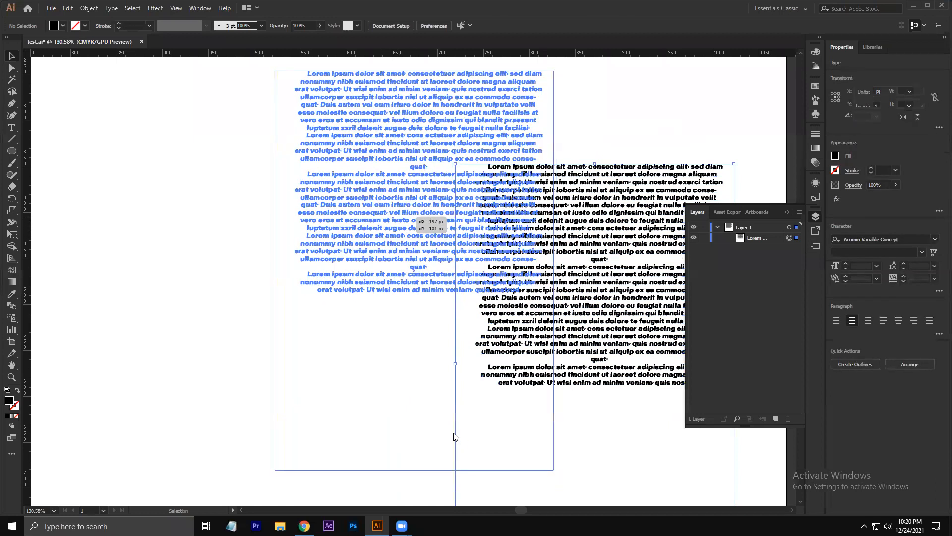
pyautogui.moveTo(455, 436); pyautogui.dragTo(453, 434)
pyautogui.rightClick(470, 435)
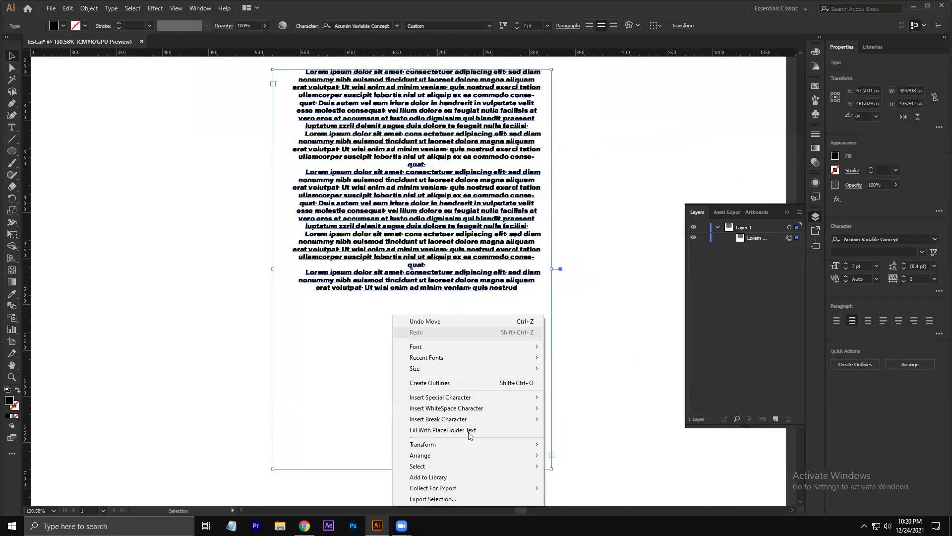
pyautogui.click(470, 431)
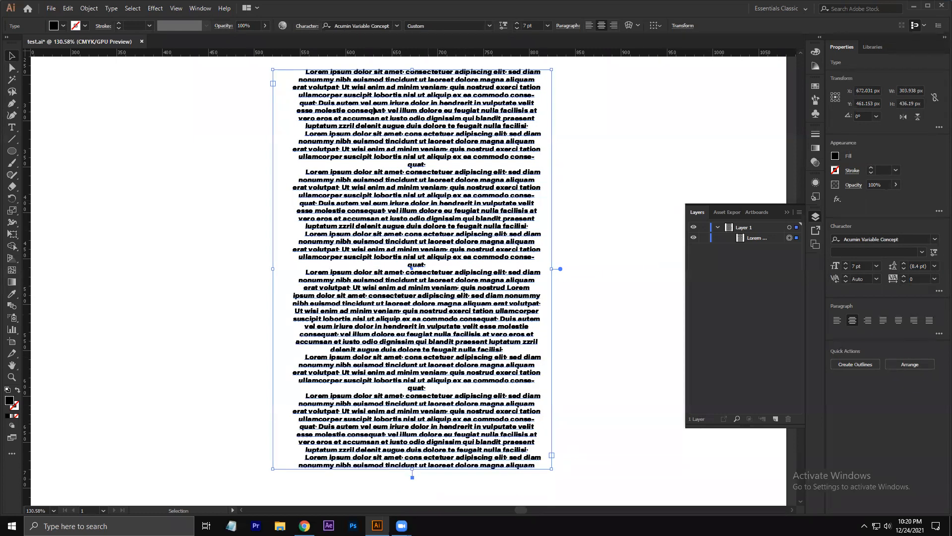
# Left-align the text in the frame and check its paragraph indent and spacing options
pyautogui.click(588, 26)
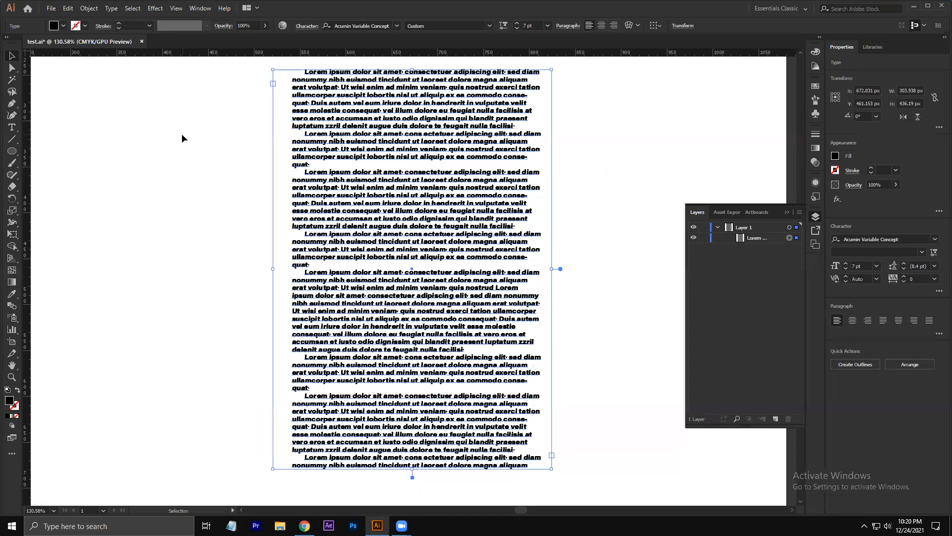
pyautogui.click(327, 66)
pyautogui.click(312, 75)
pyautogui.click(567, 25)
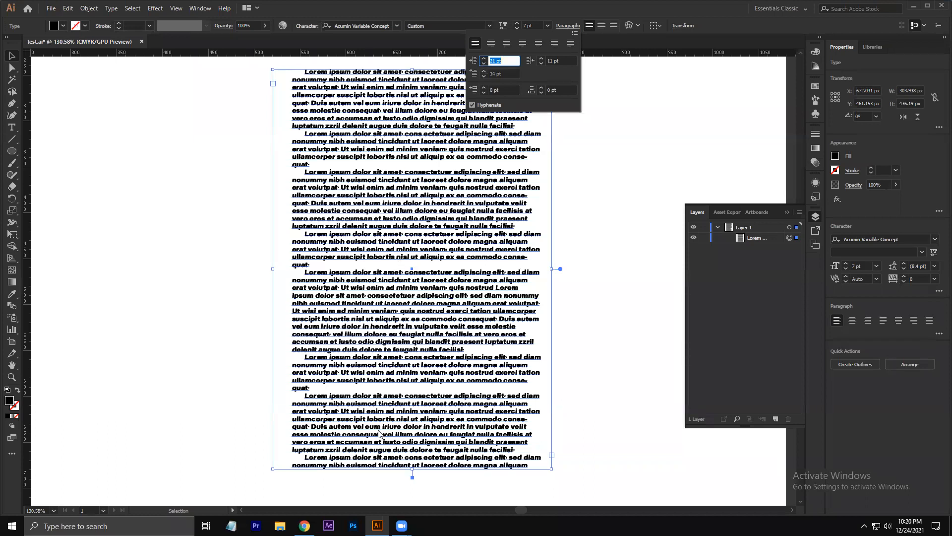
pyautogui.click(171, 181)
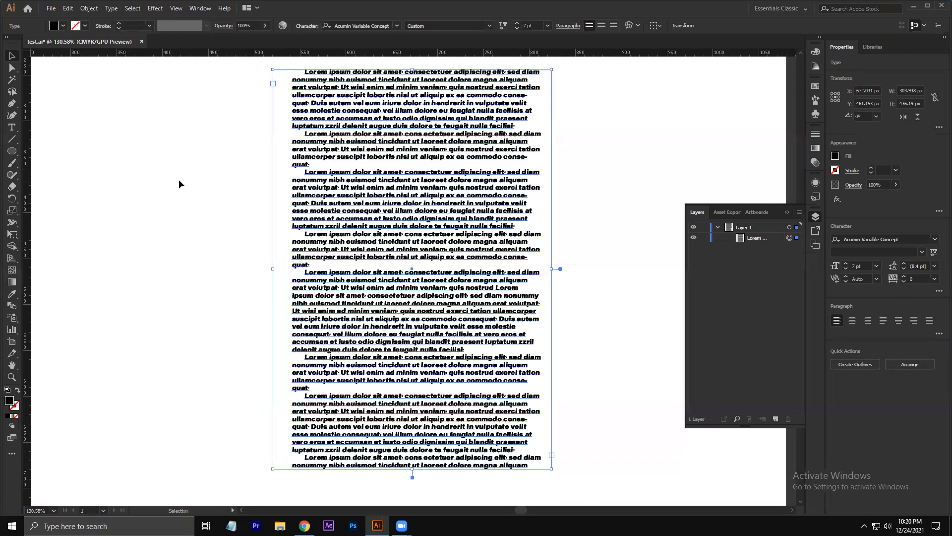
# Draw a circle about 81 px in diameter beside the text frame and fill it with red
pyautogui.press('l')
pyautogui.moveTo(131, 135); pyautogui.dragTo(205, 209)
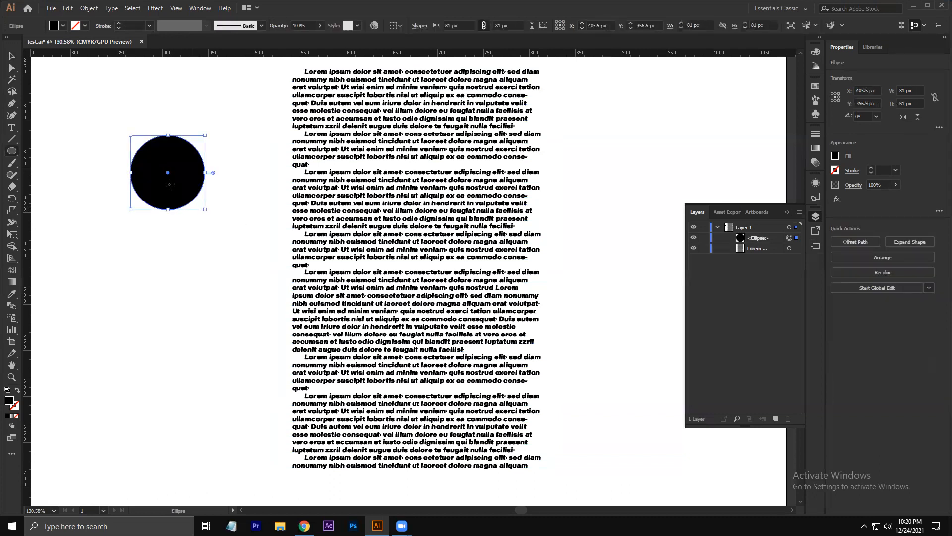
pyautogui.click(63, 26)
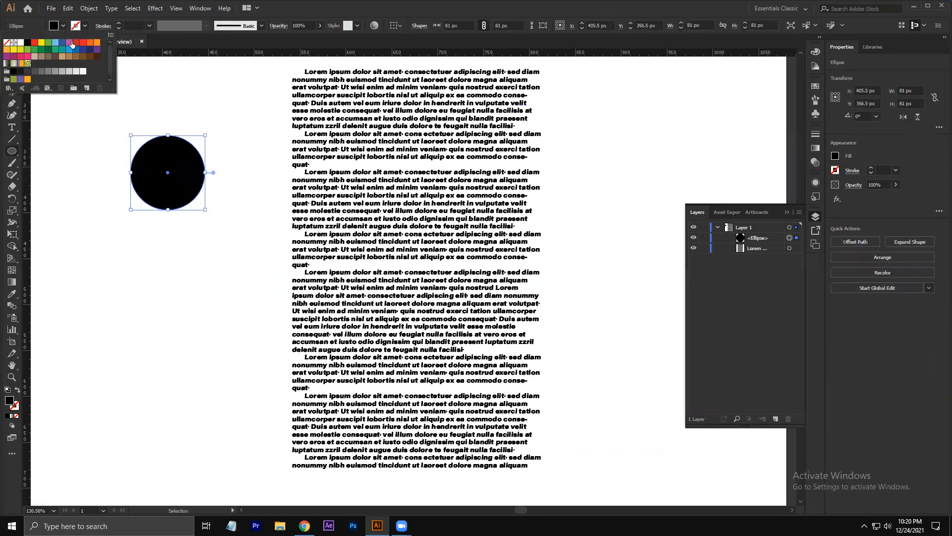
pyautogui.click(76, 43)
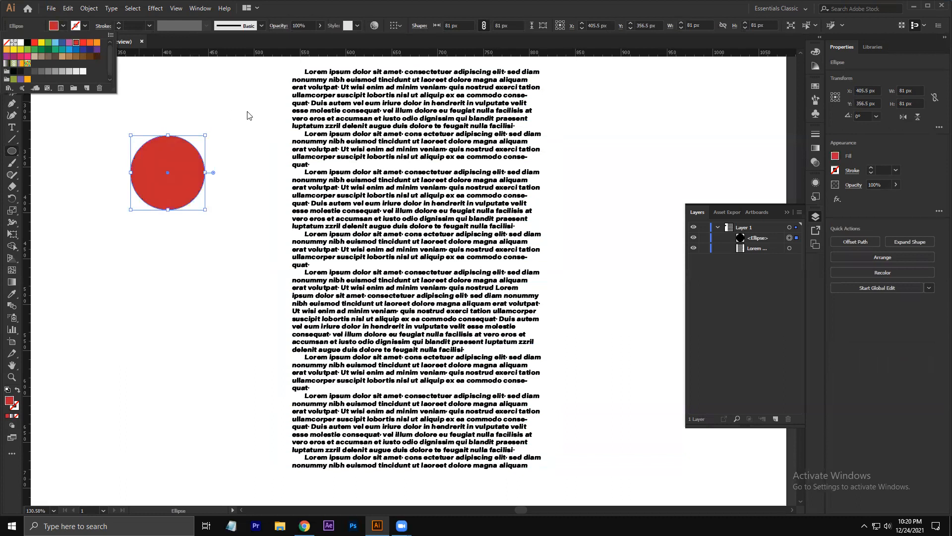
pyautogui.click(190, 102)
# Move the red circle over the middle of the text block and deselect it
pyautogui.click(10, 56)
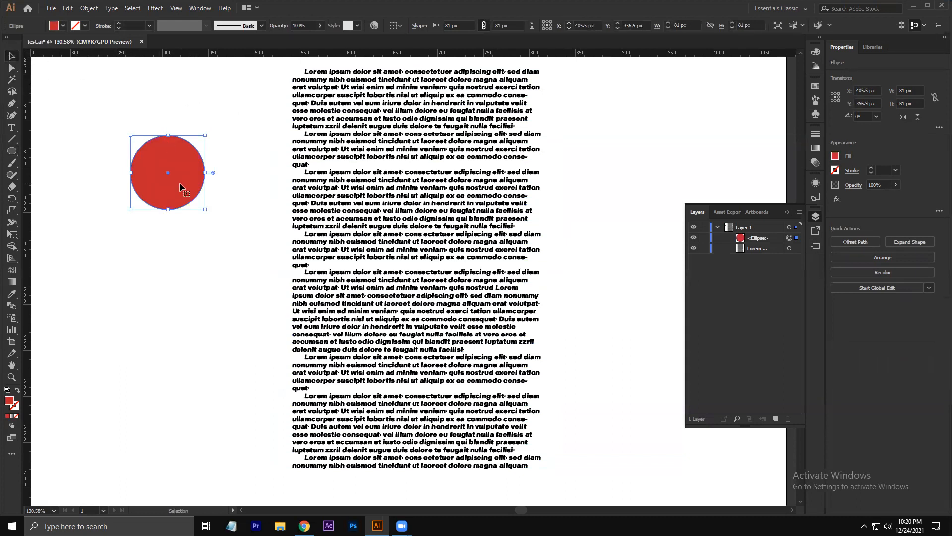
pyautogui.moveTo(177, 181); pyautogui.dragTo(426, 282)
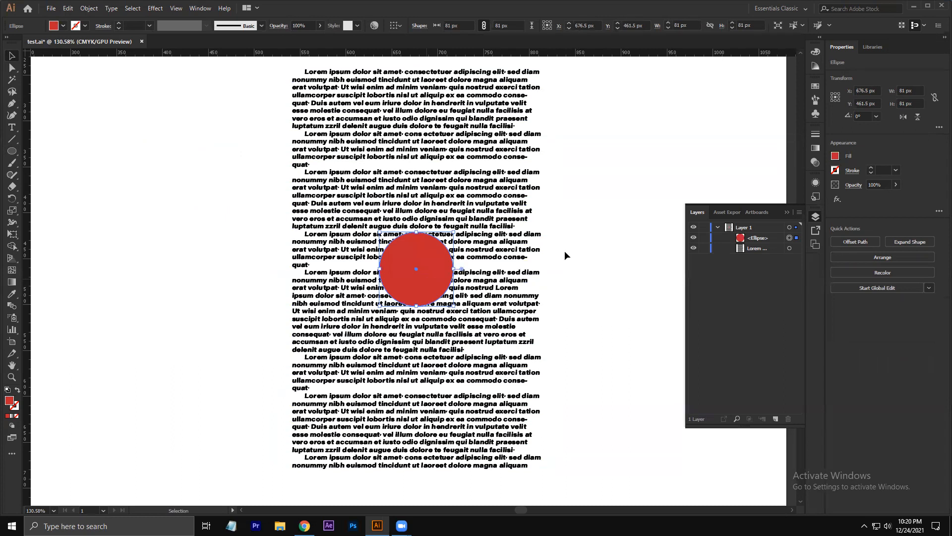
pyautogui.click(593, 241)
pyautogui.click(427, 274)
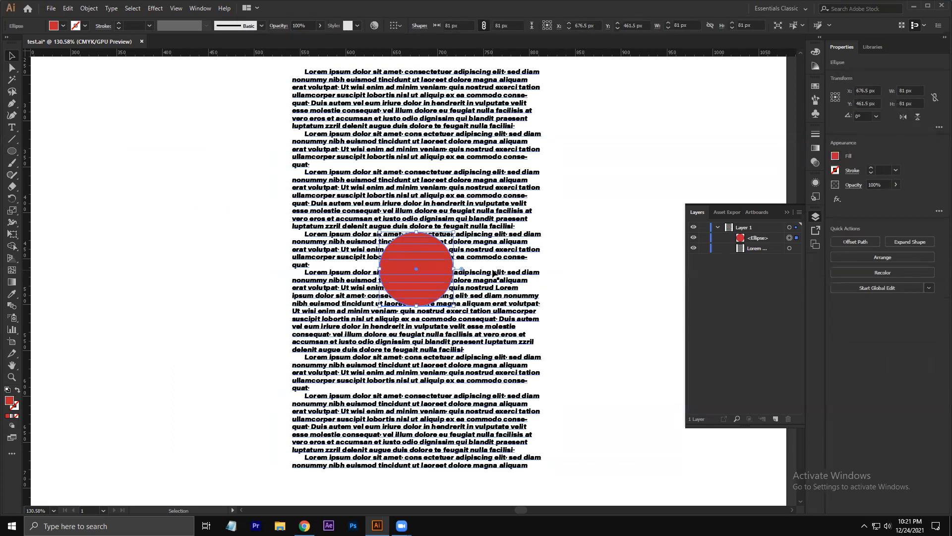
pyautogui.click(631, 253)
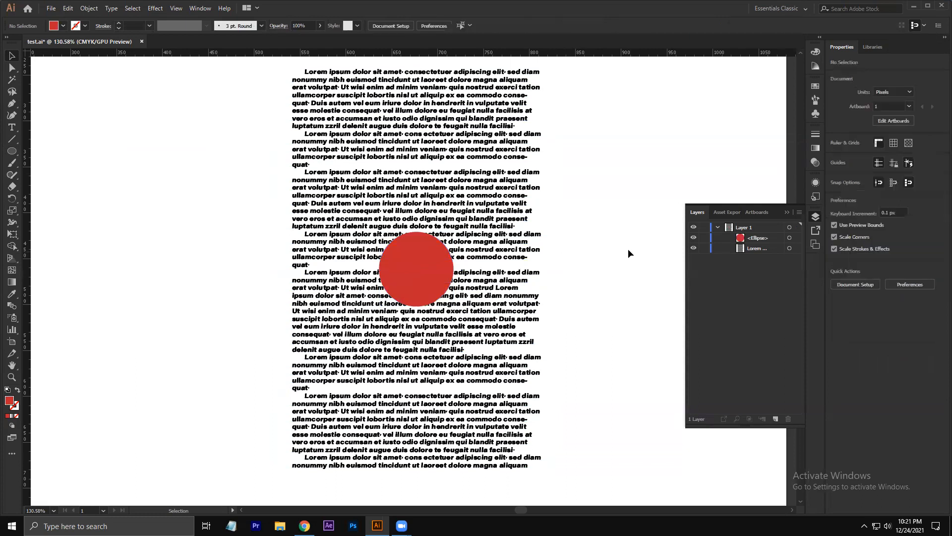
pyautogui.click(419, 264)
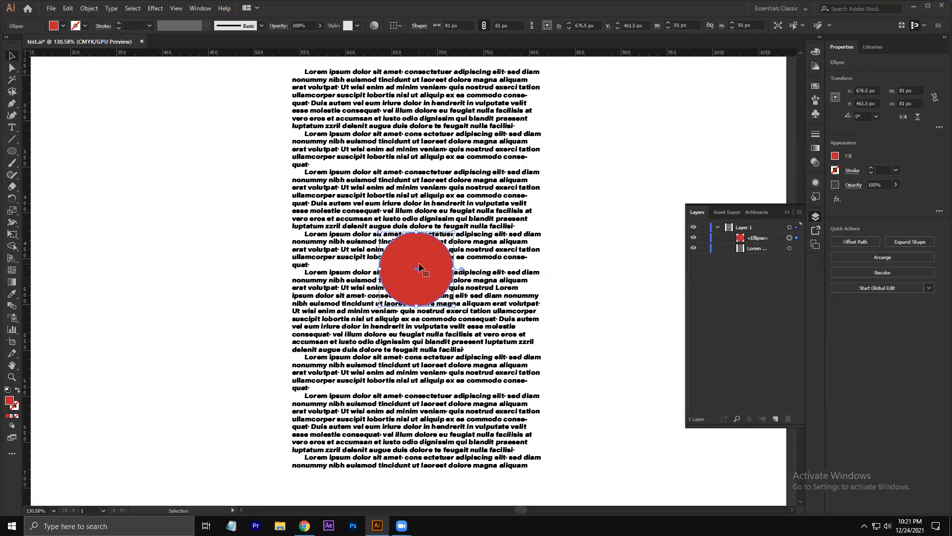
pyautogui.click(610, 210)
pyautogui.click(409, 156)
pyautogui.click(435, 268)
pyautogui.click(592, 195)
# Select the circle and the text frame together and make a text wrap from them
pyautogui.moveTo(581, 67); pyautogui.dragTo(279, 474)
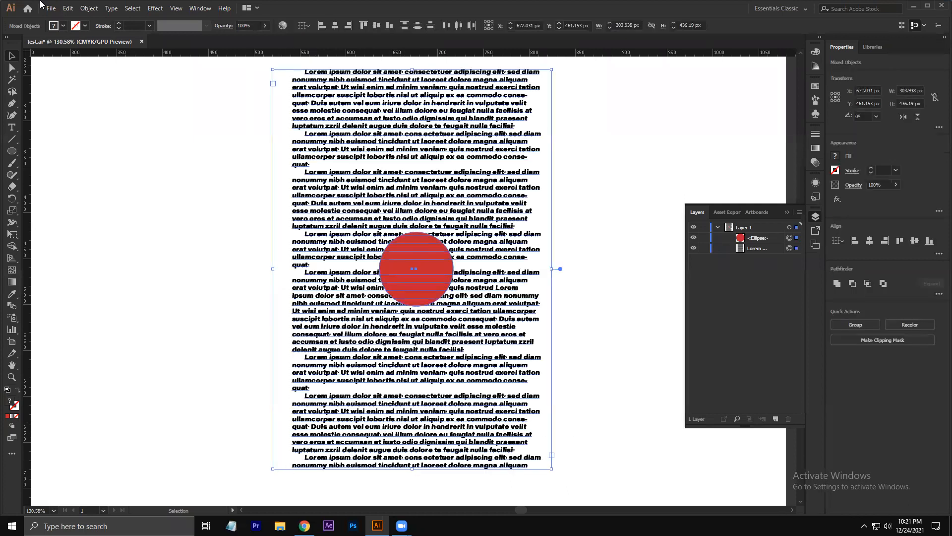
pyautogui.click(89, 8)
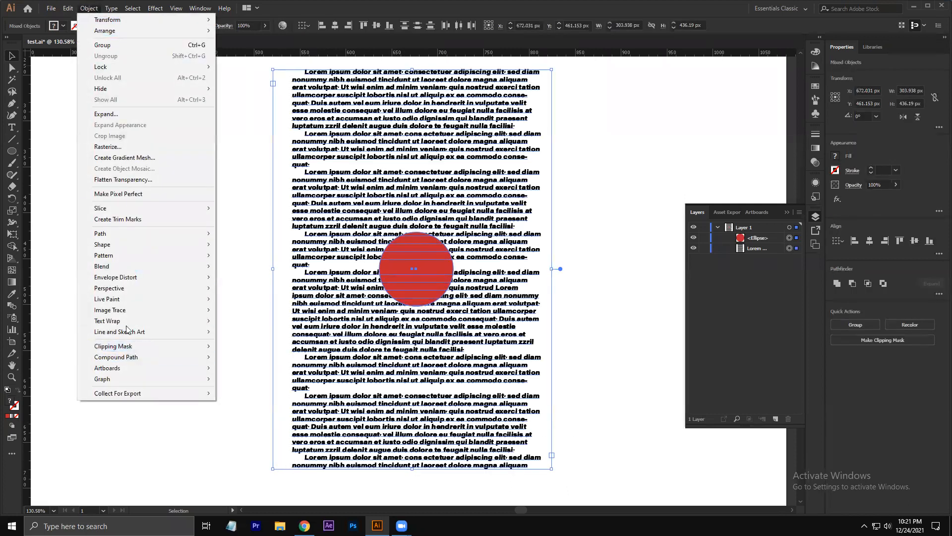
pyautogui.moveTo(127, 327)
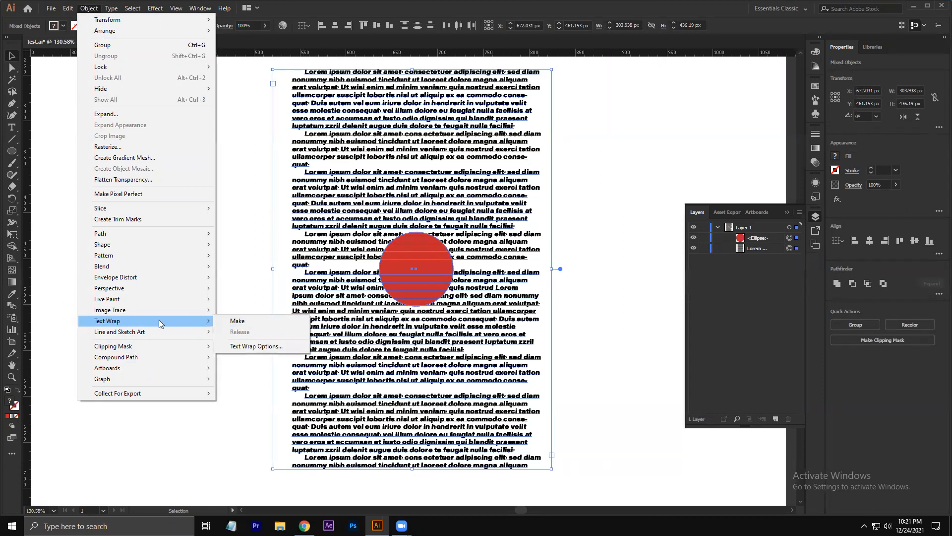
pyautogui.click(233, 323)
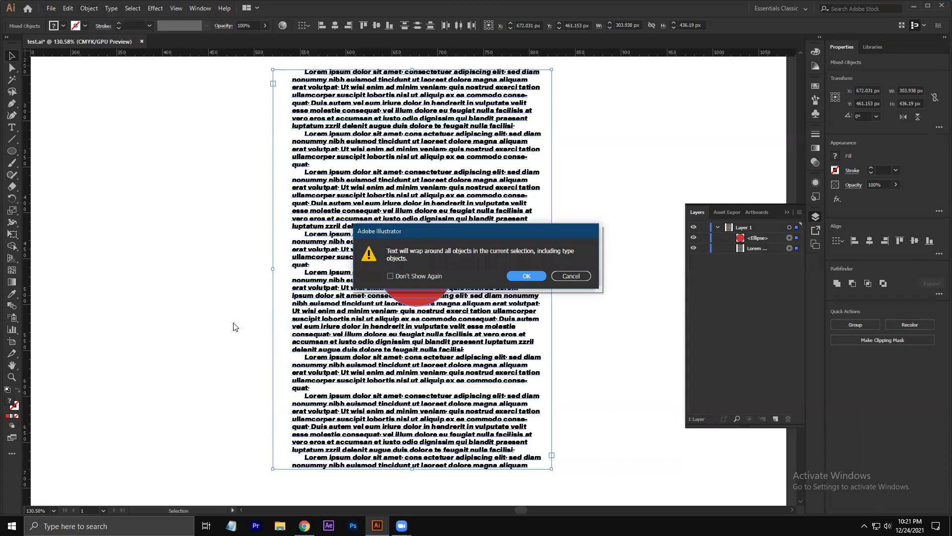
pyautogui.click(540, 280)
pyautogui.click(591, 275)
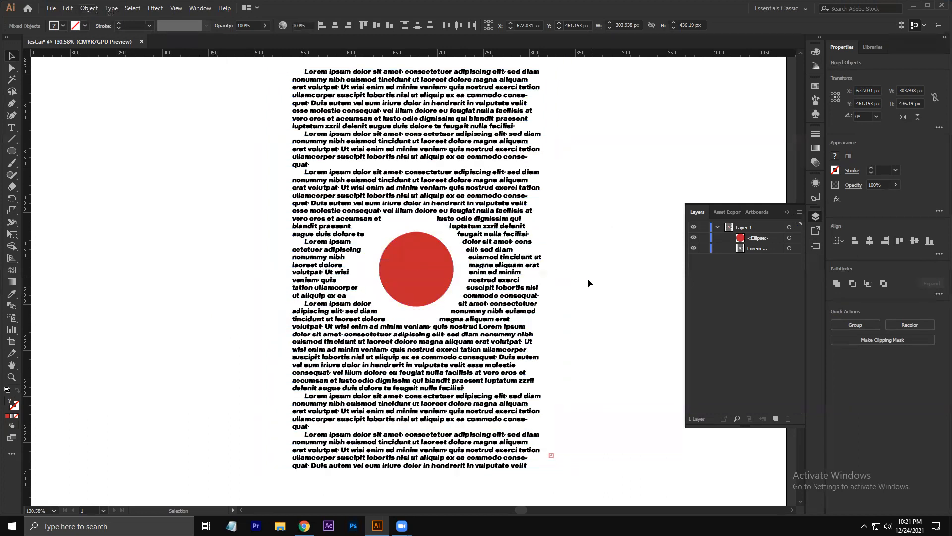
# Open the text wrap options for the red circle and preview an offset of 5 pt
pyautogui.click(409, 270)
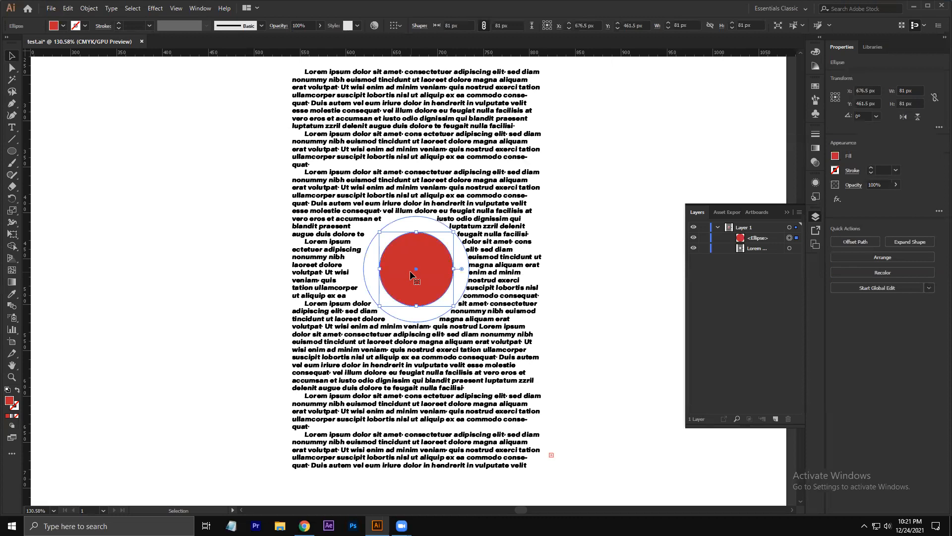
pyautogui.click(171, 308)
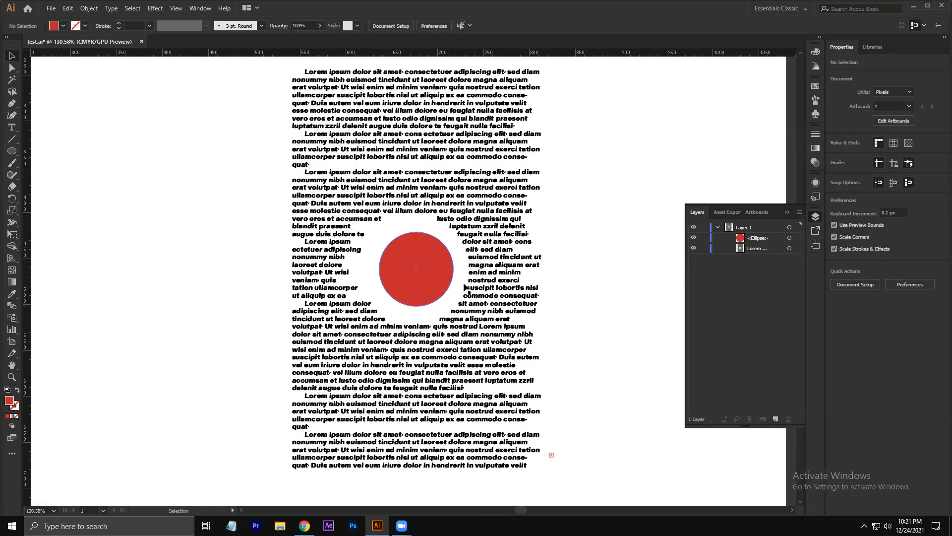
pyautogui.click(418, 282)
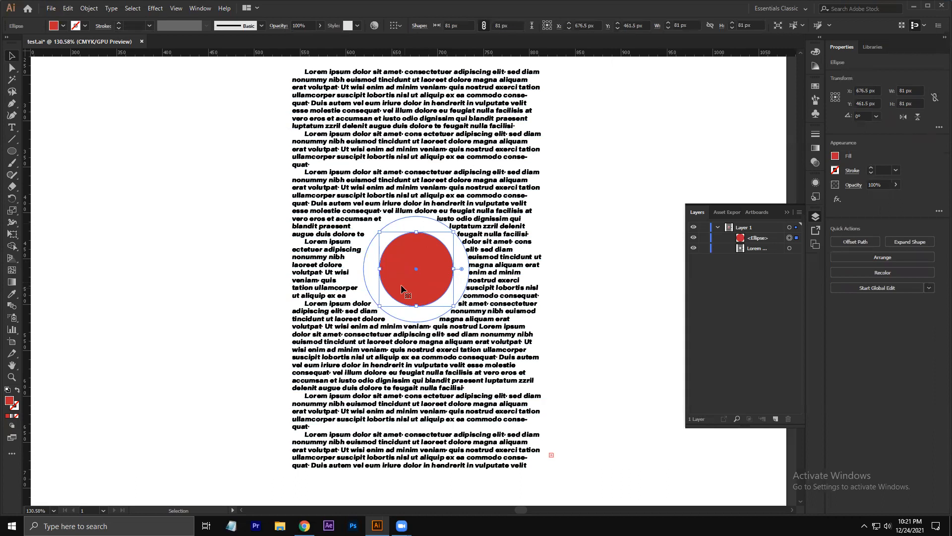
pyautogui.click(83, 9)
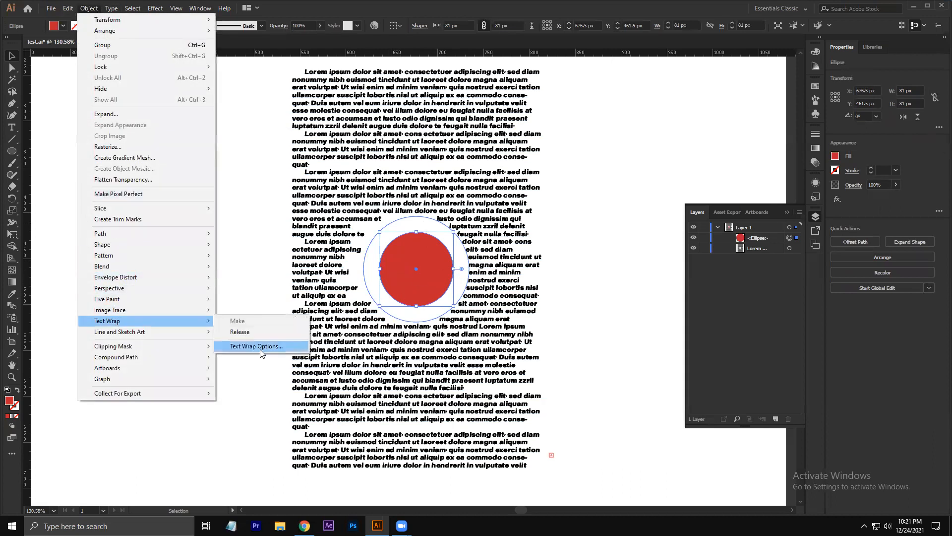
pyautogui.click(257, 346)
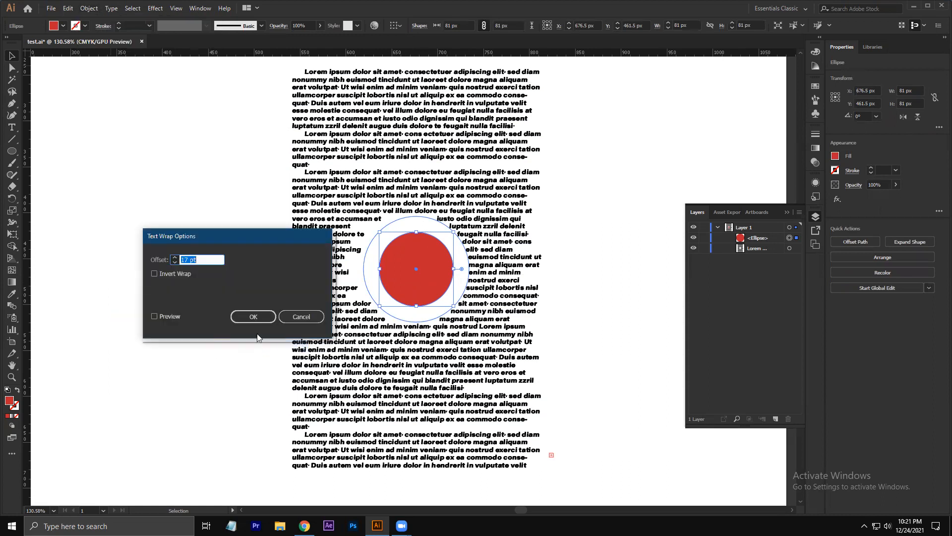
pyautogui.moveTo(221, 234); pyautogui.dragTo(185, 167)
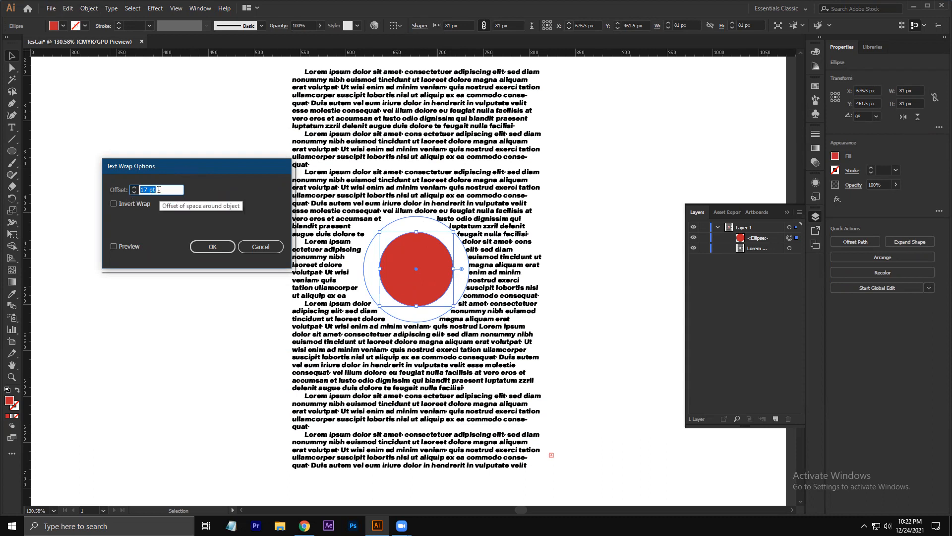
pyautogui.write('5')
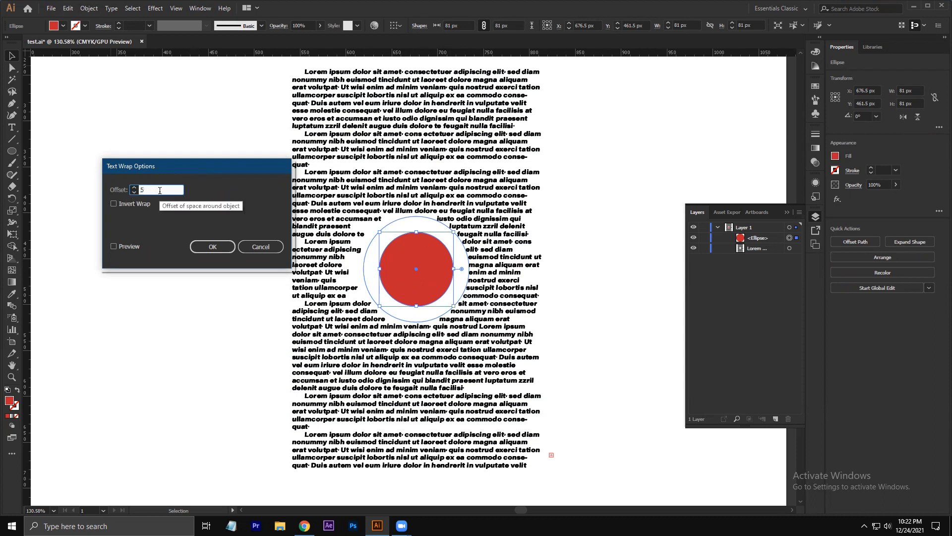
pyautogui.click(113, 245)
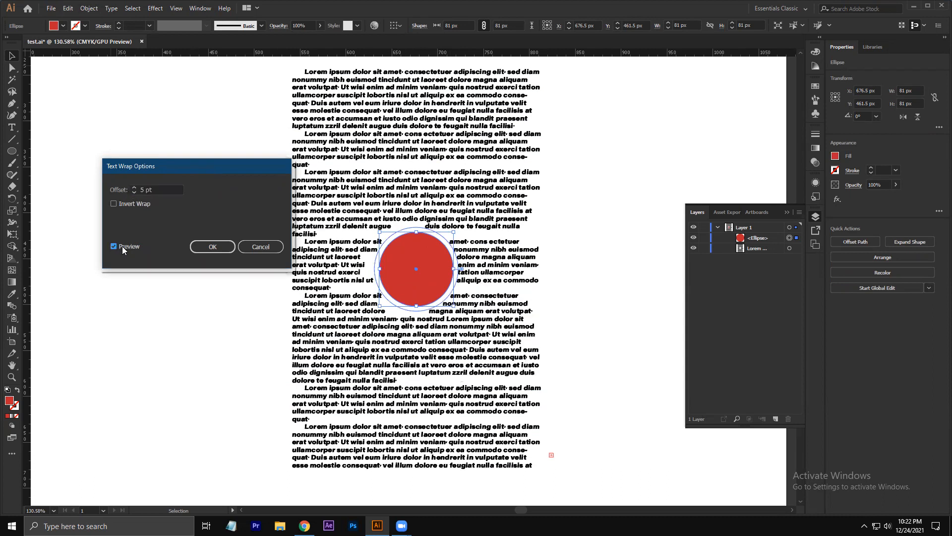
# Set the circle's text wrap offset to 2 pt, apply it and leave the circle deselected
pyautogui.click(157, 189)
pyautogui.write('2')
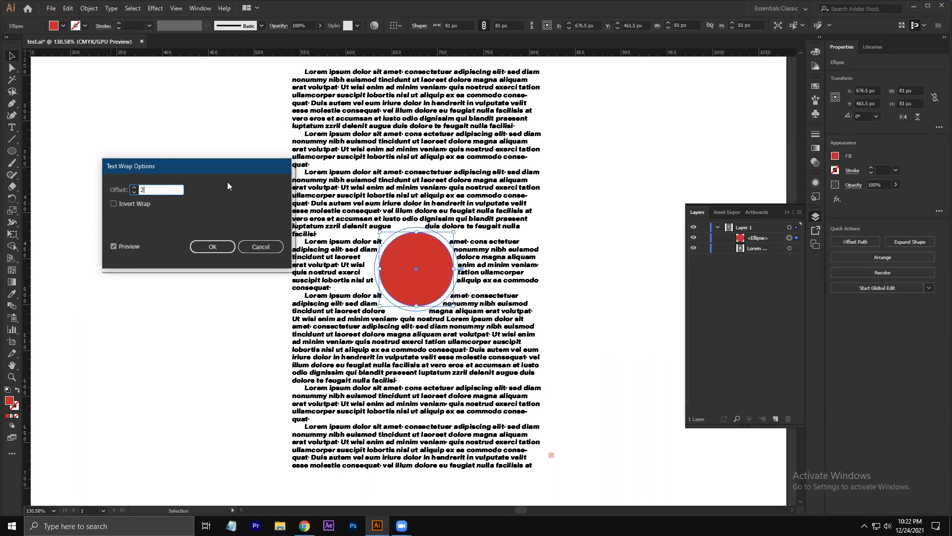
pyautogui.click(213, 247)
pyautogui.click(586, 263)
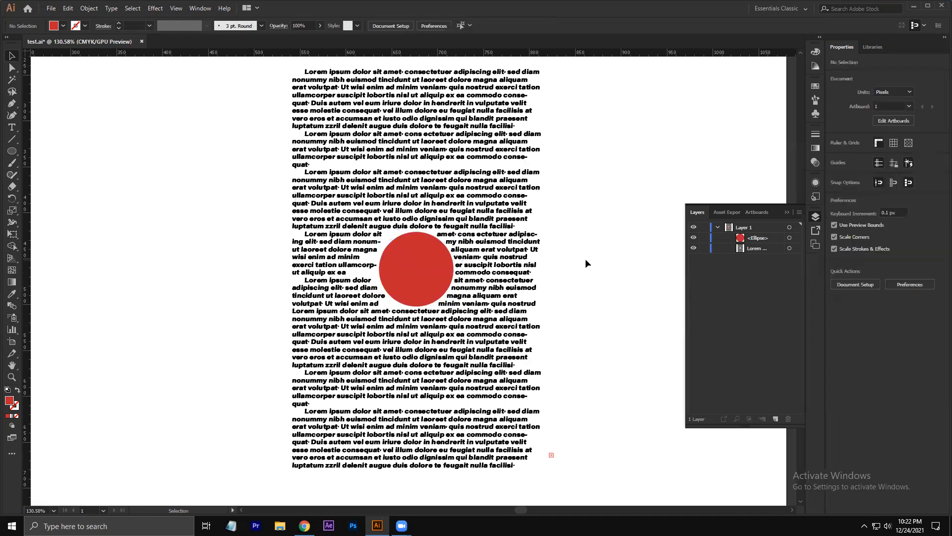
pyautogui.click(416, 266)
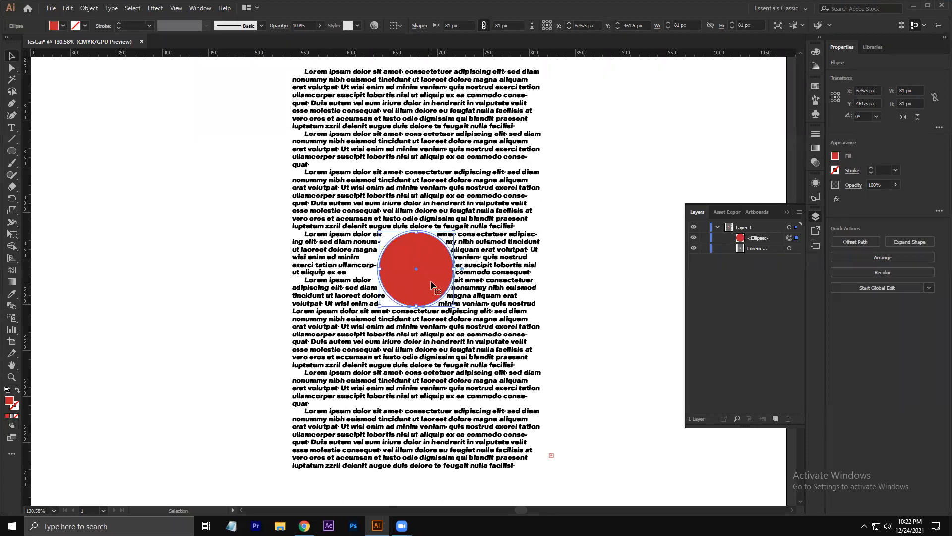
pyautogui.click(602, 230)
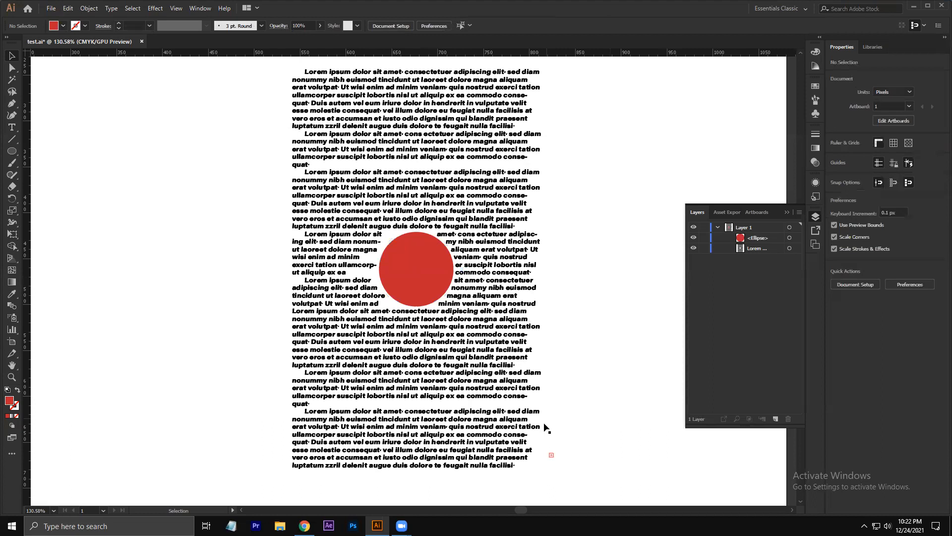